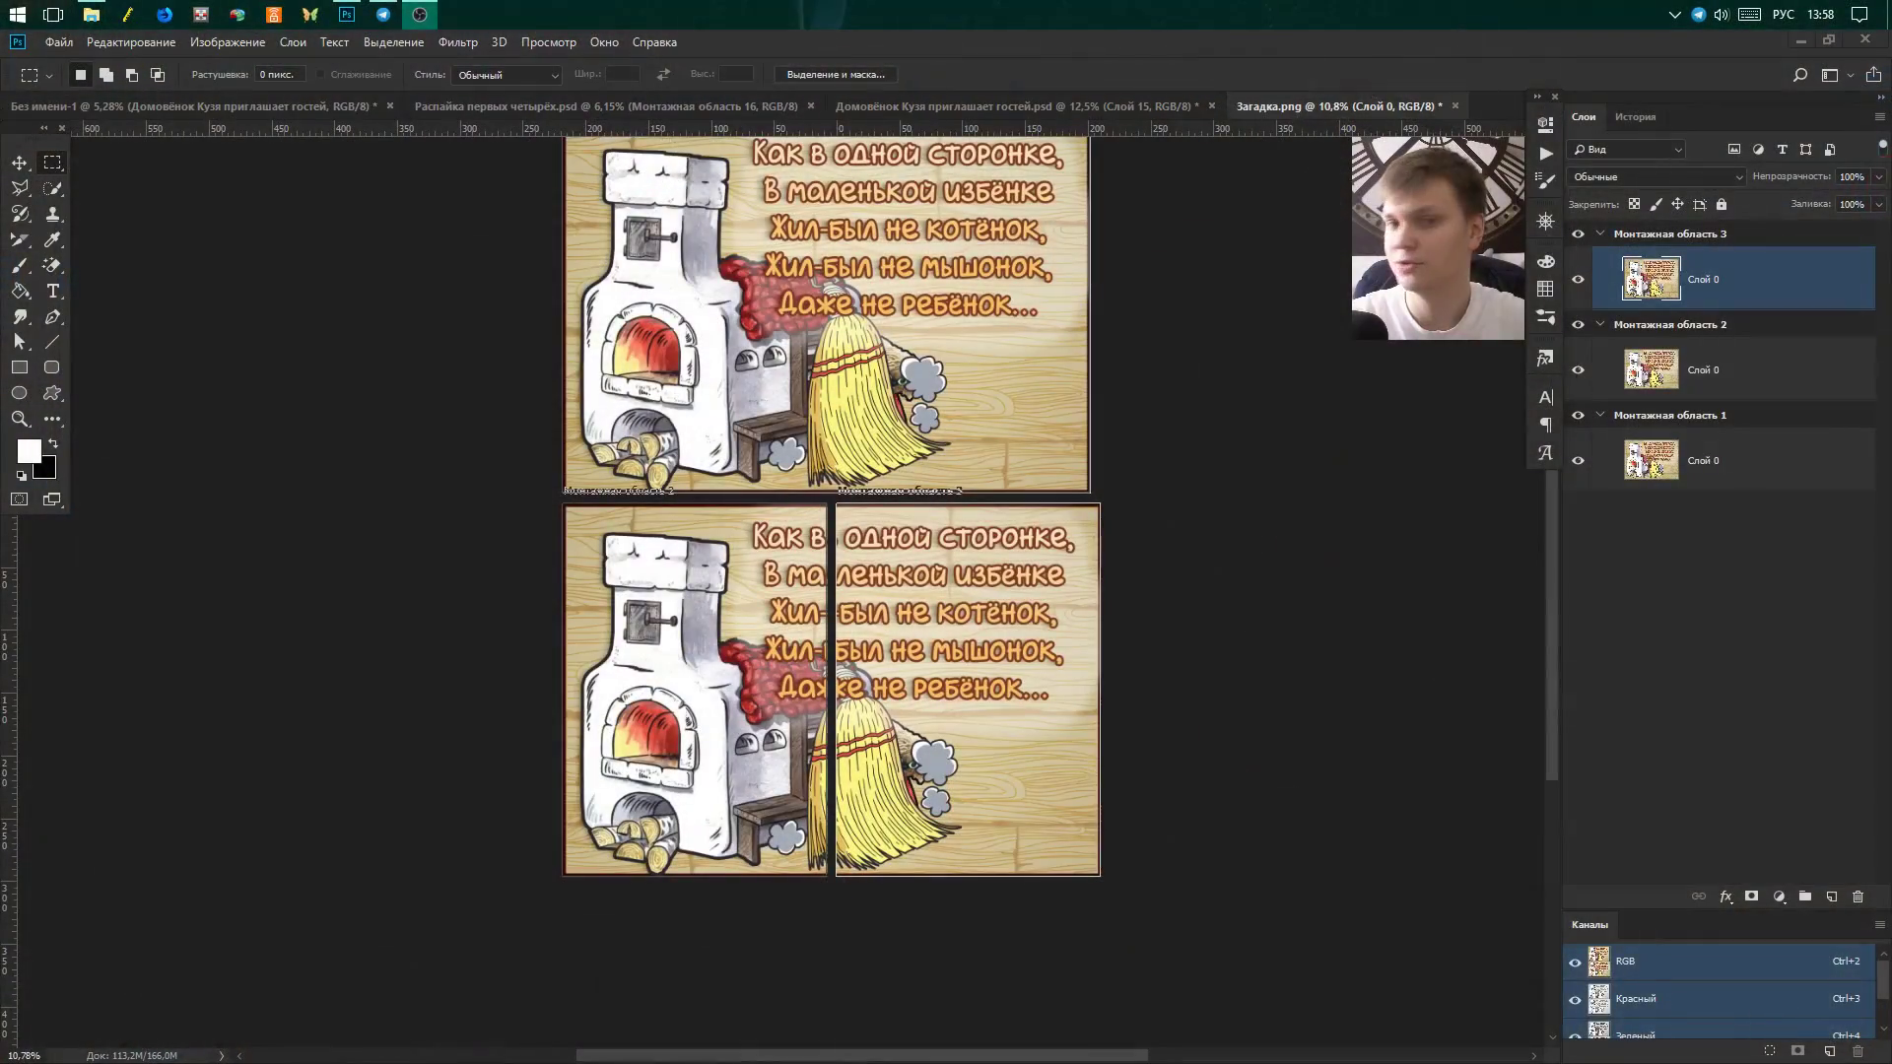
# Zoom around the three artboards and select Слой 0 under Монтажная область 1.
pyautogui.scroll(-1, 1014, 545)
pyautogui.scroll(3, 1014, 545)
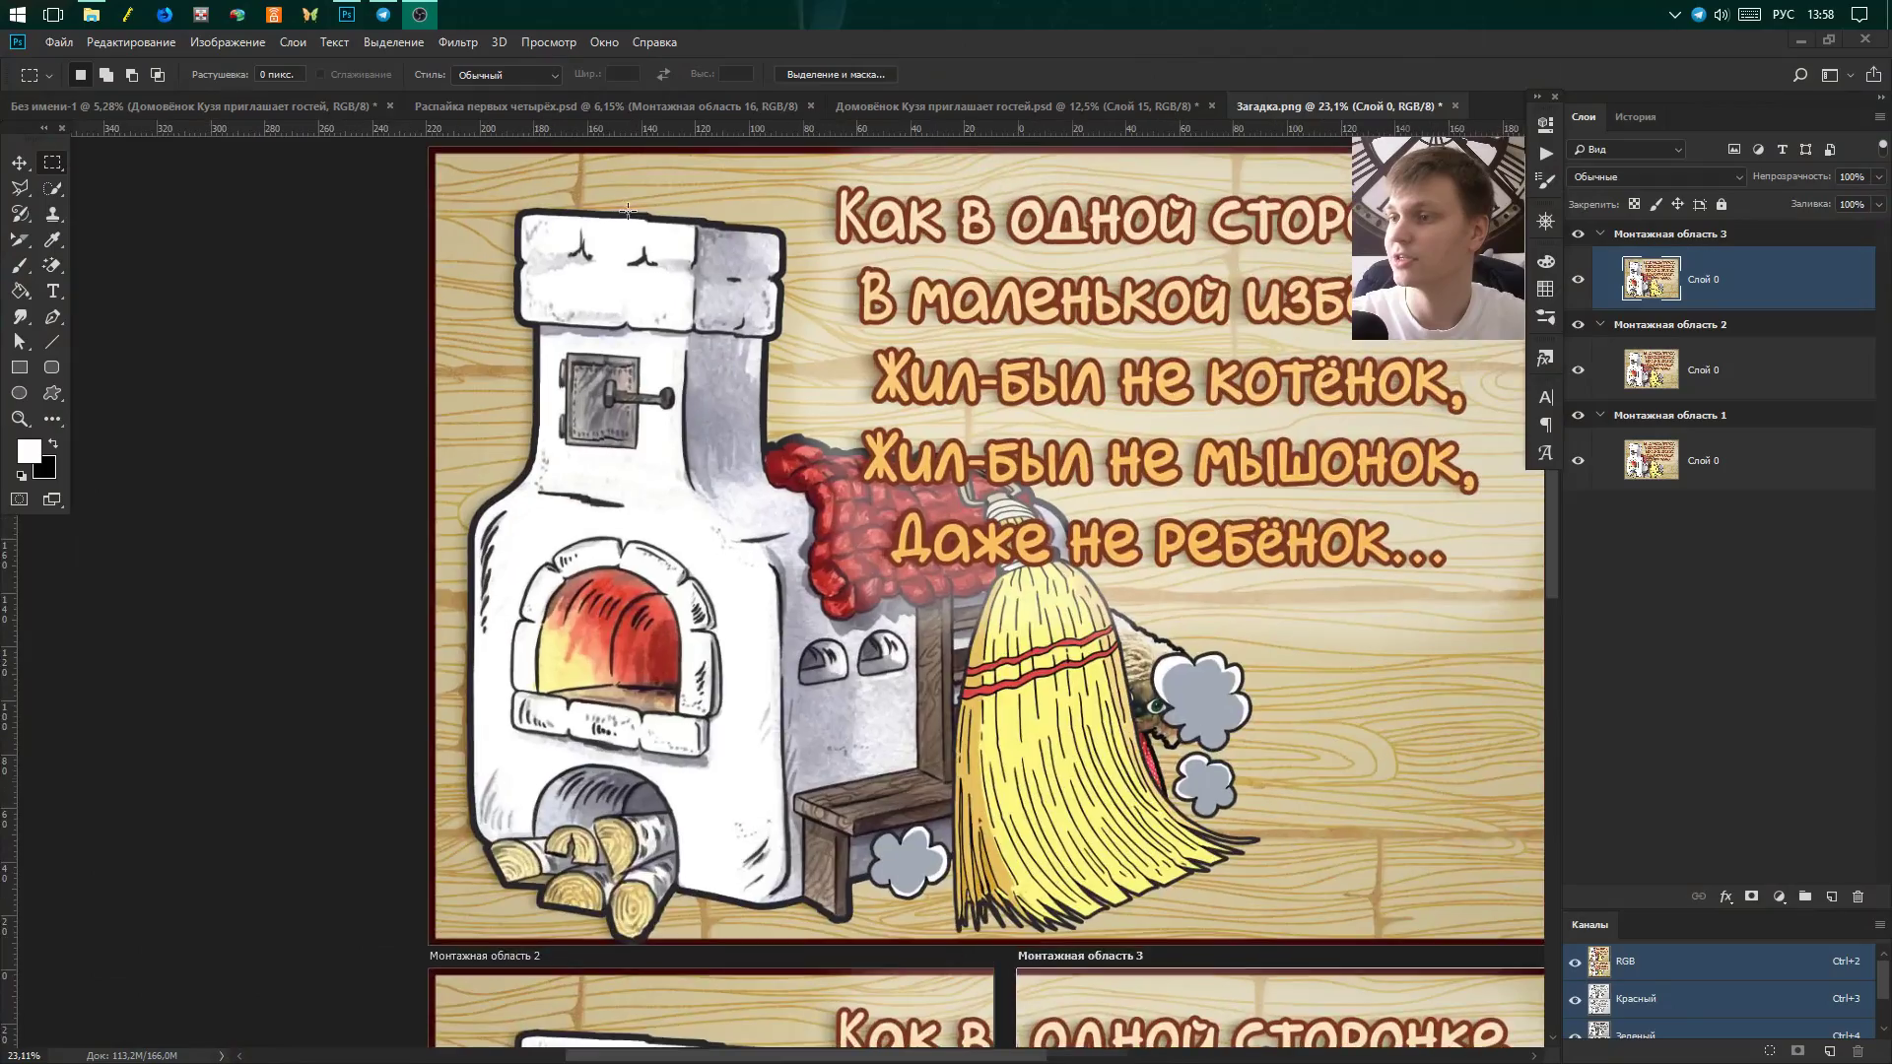
pyautogui.scroll(2, 1014, 544)
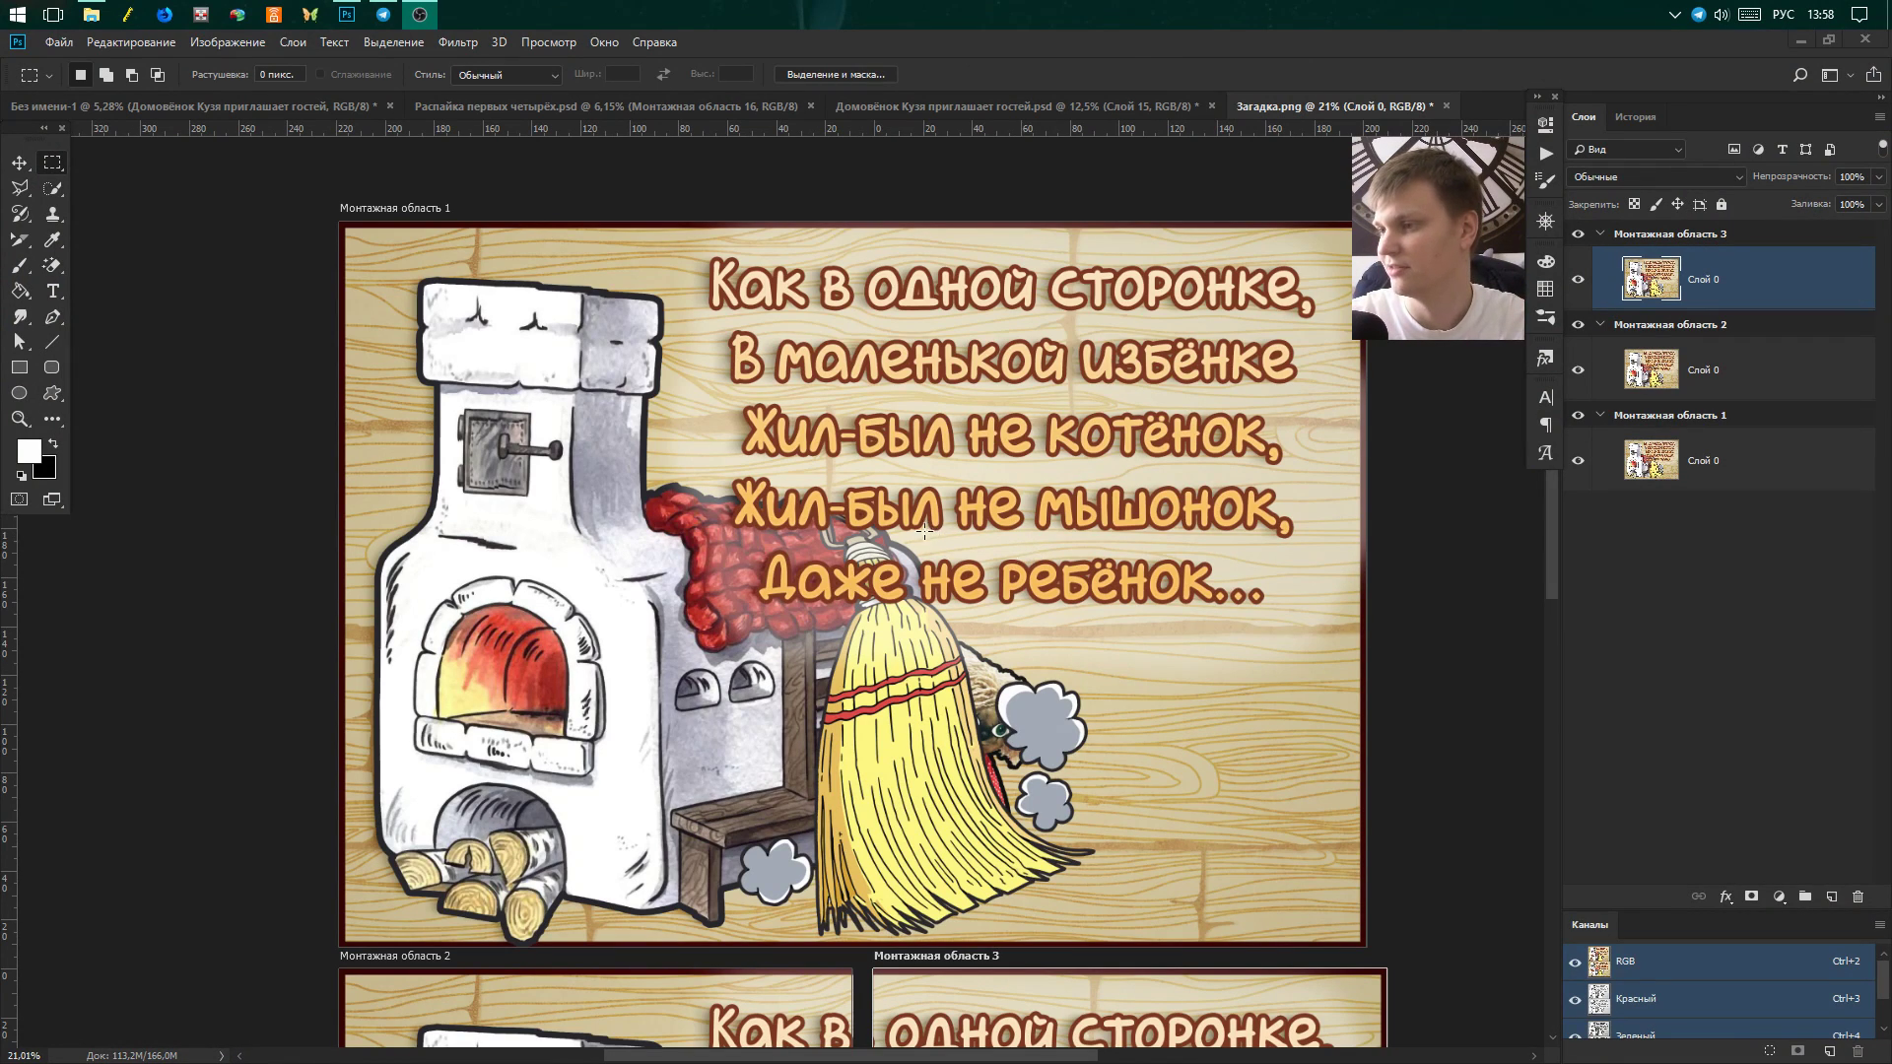
pyautogui.scroll(-1, 924, 532)
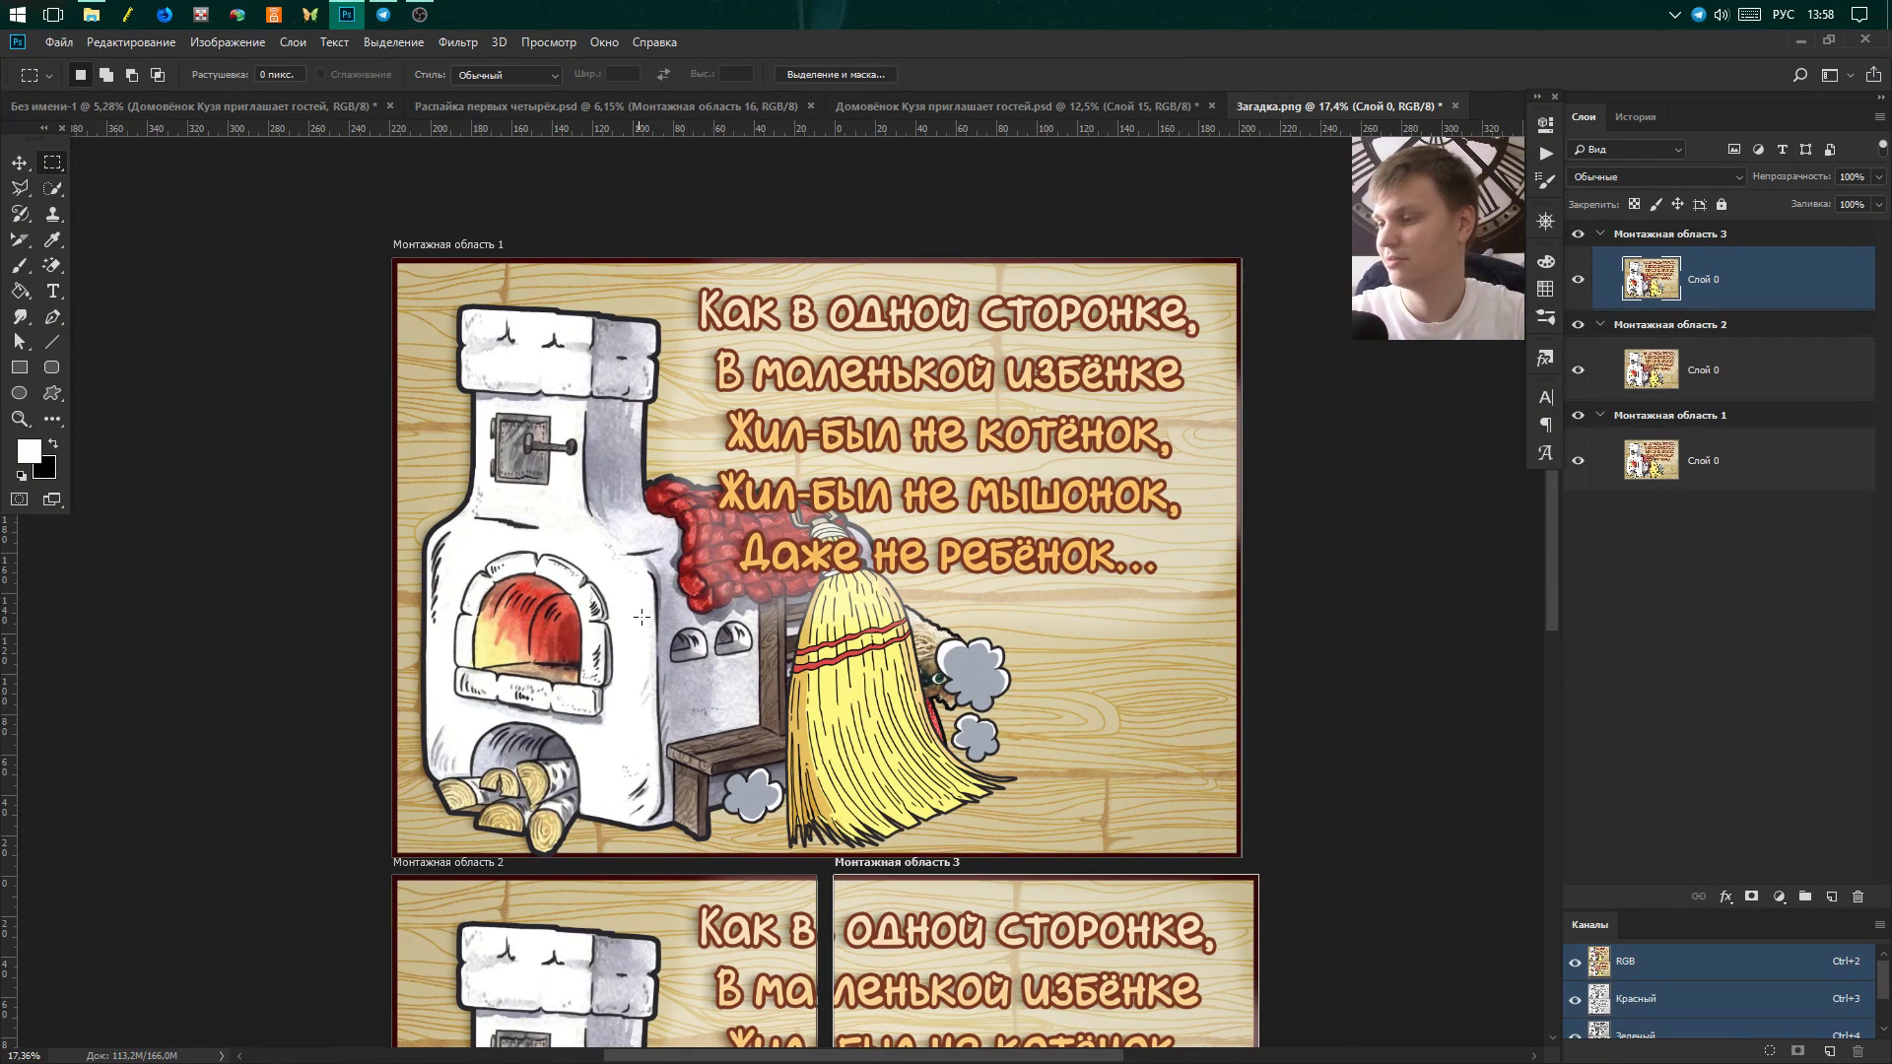
pyautogui.click(1763, 458)
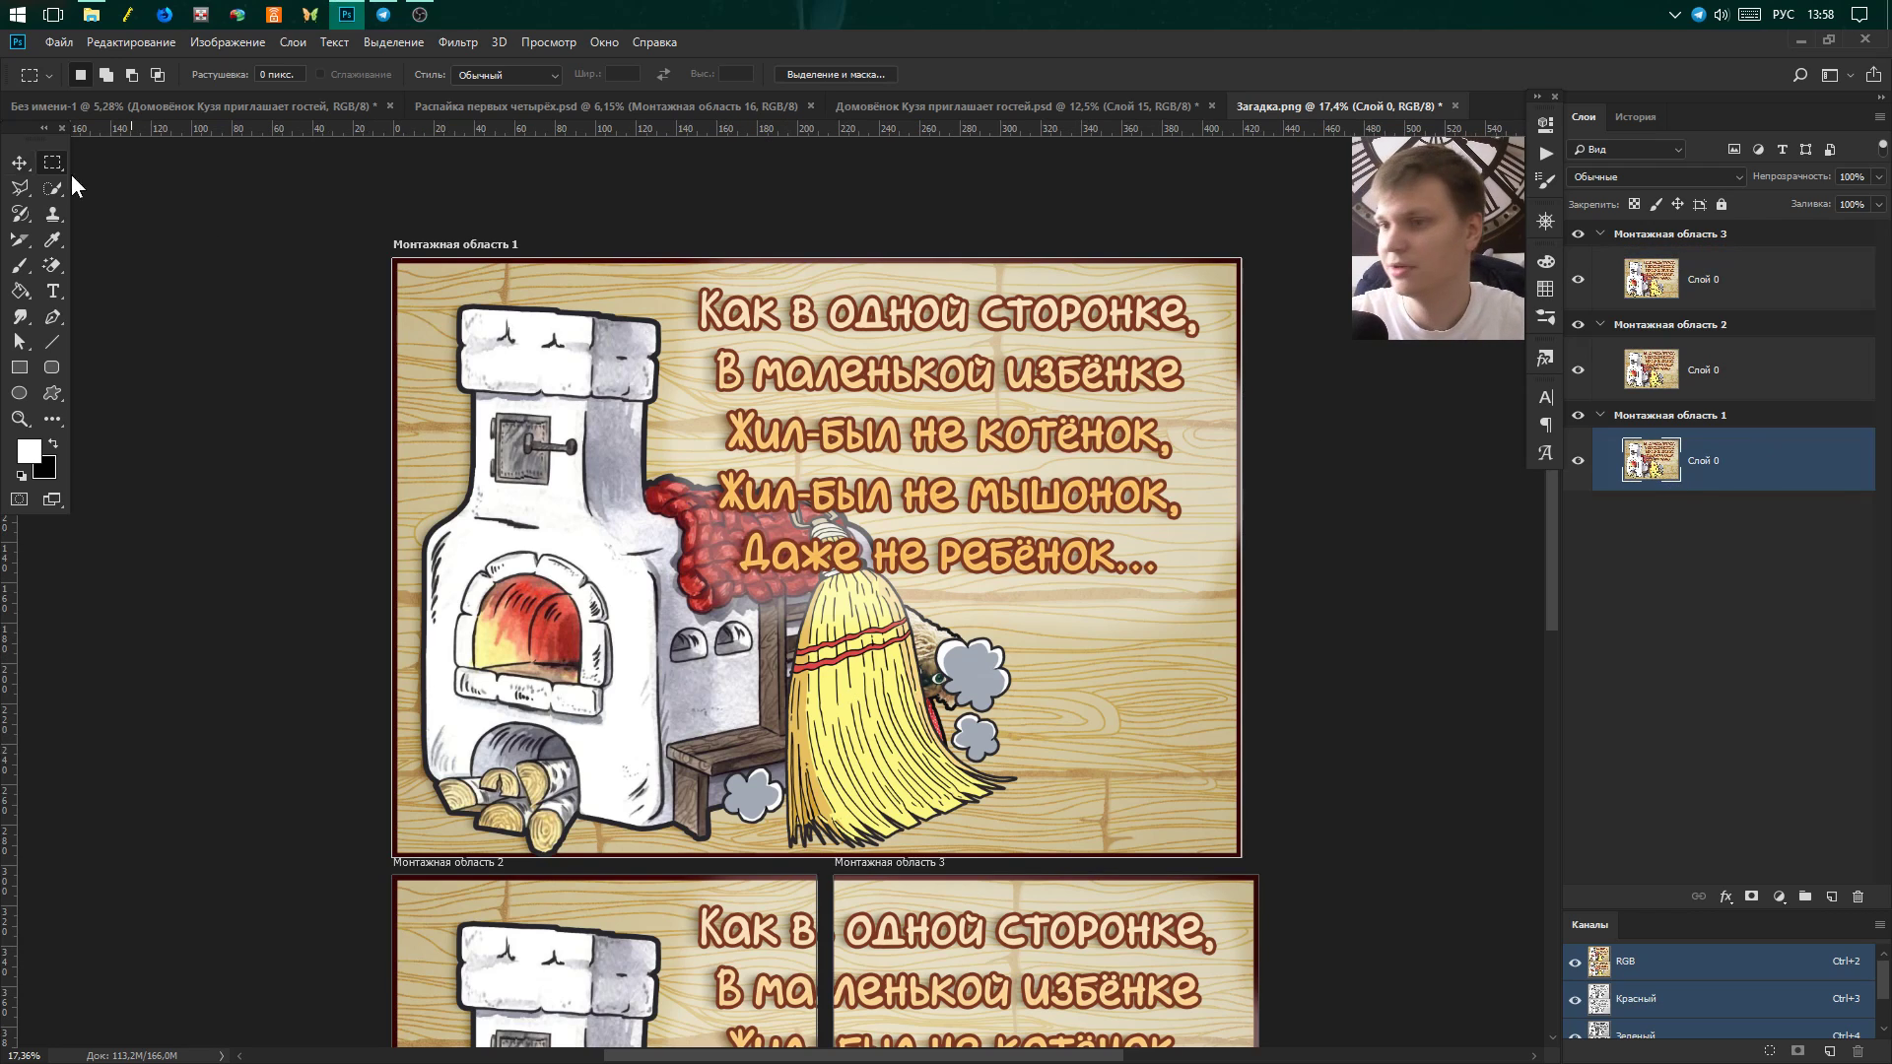
# Marquee an A4-sized area from the artboard corner and zoom around the layout.
pyautogui.moveTo(393, 259)
pyautogui.mouseDown()
pyautogui.moveTo(809, 863)
pyautogui.moveTo(830, 863)
pyautogui.mouseUp()
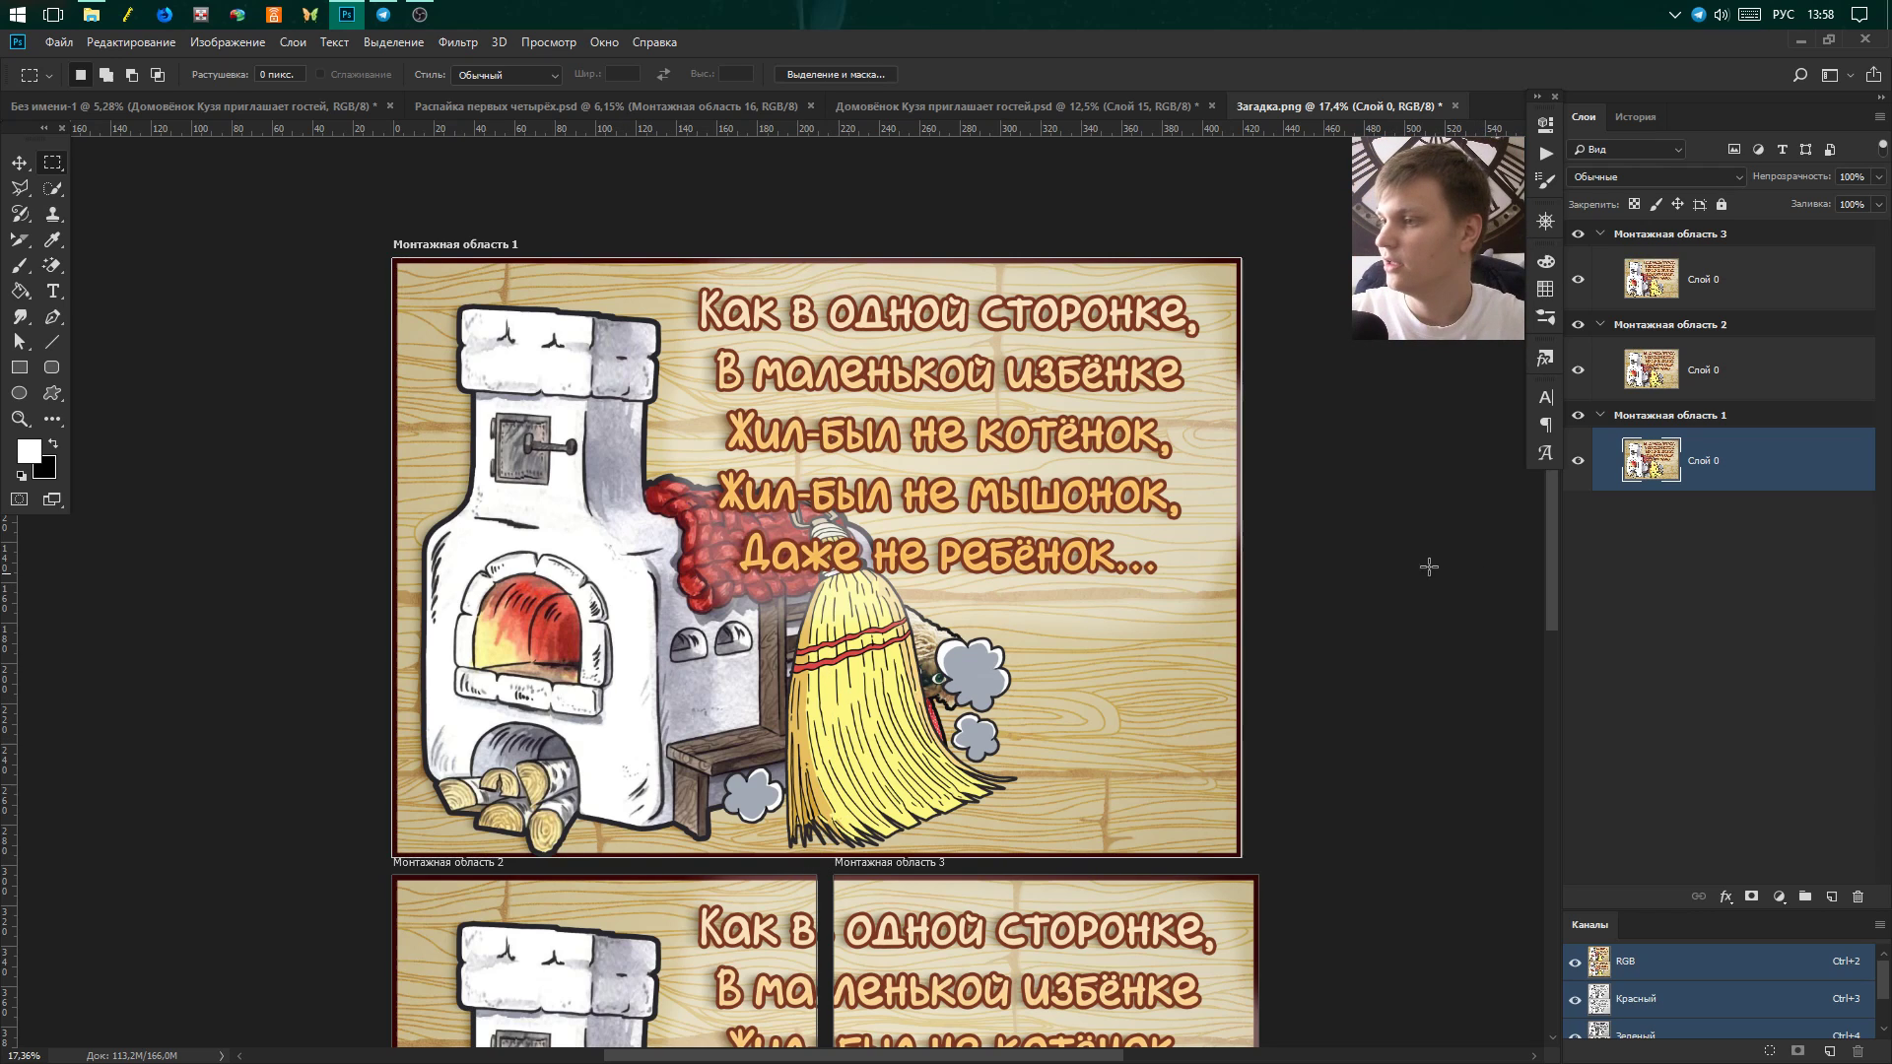
pyautogui.scroll(-2, 690, 690)
pyautogui.scroll(3, 658, 823)
pyautogui.scroll(-3, 659, 823)
pyautogui.scroll(2, 658, 822)
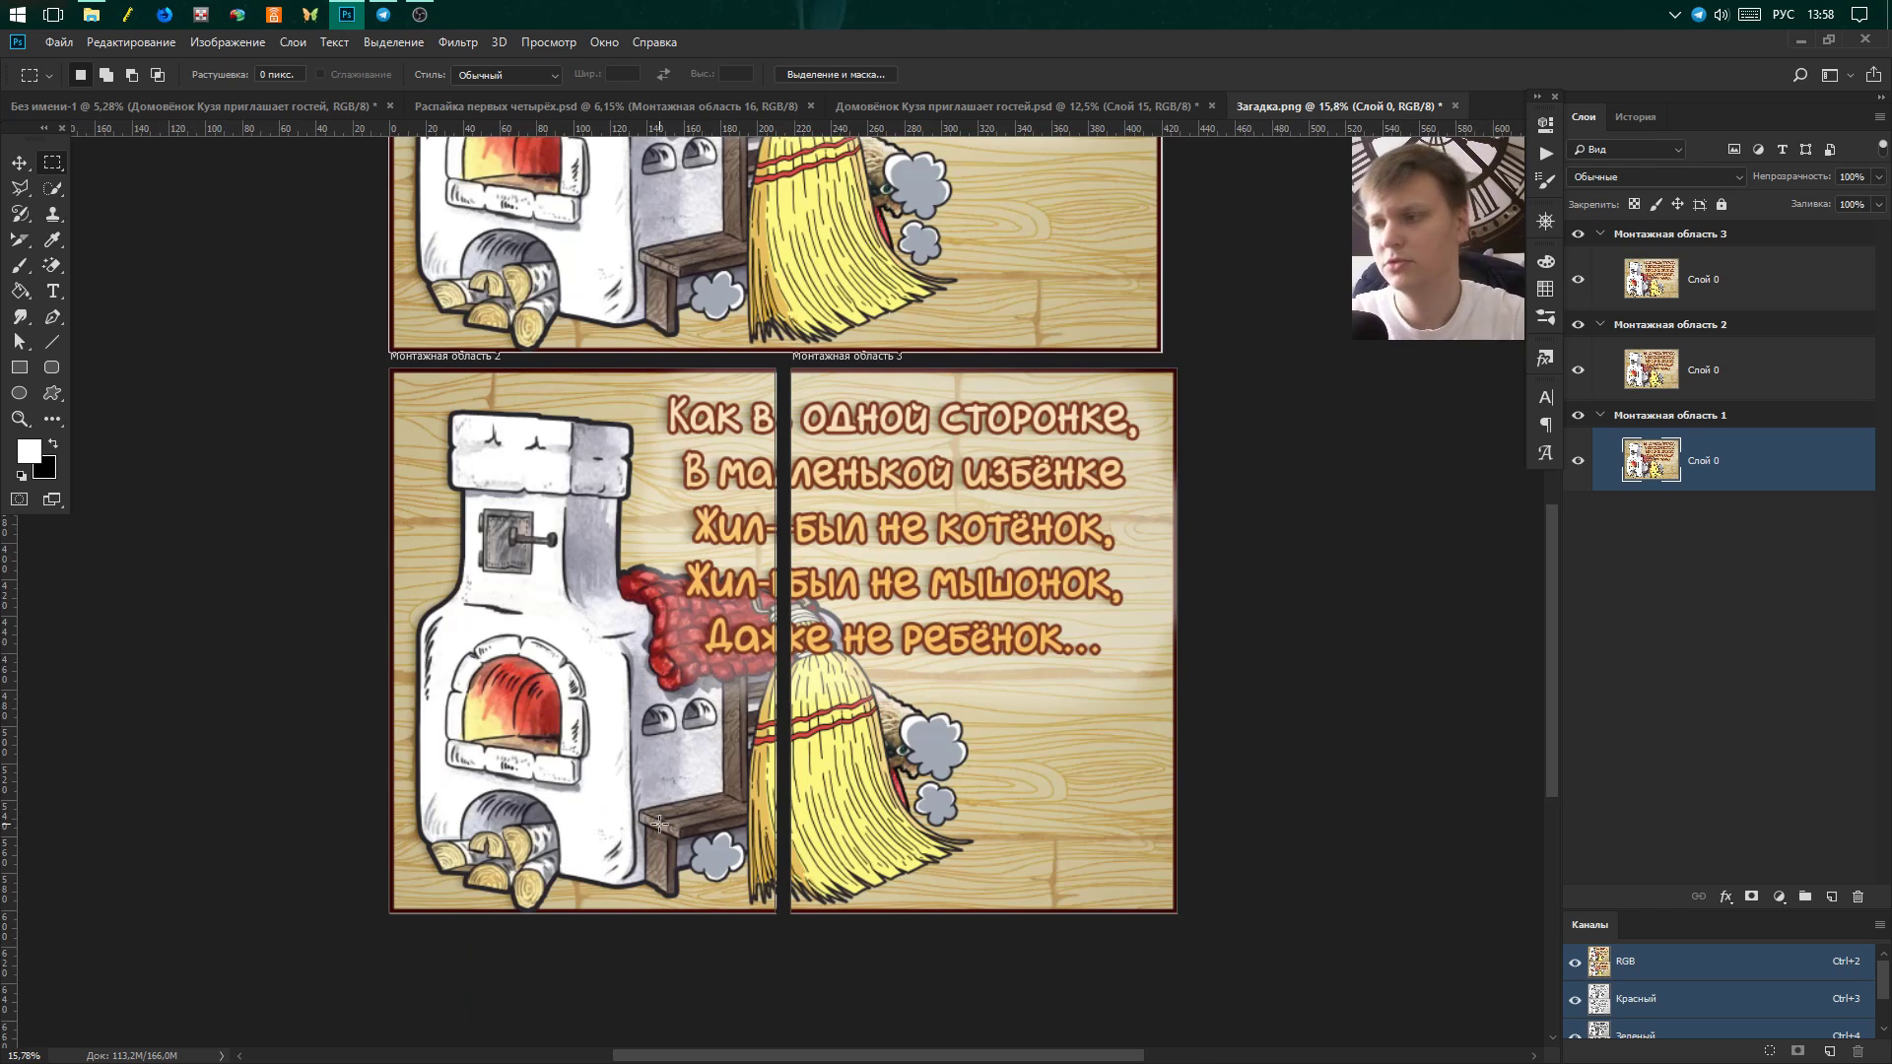
pyautogui.scroll(2, 670, 749)
pyautogui.scroll(-3, 686, 662)
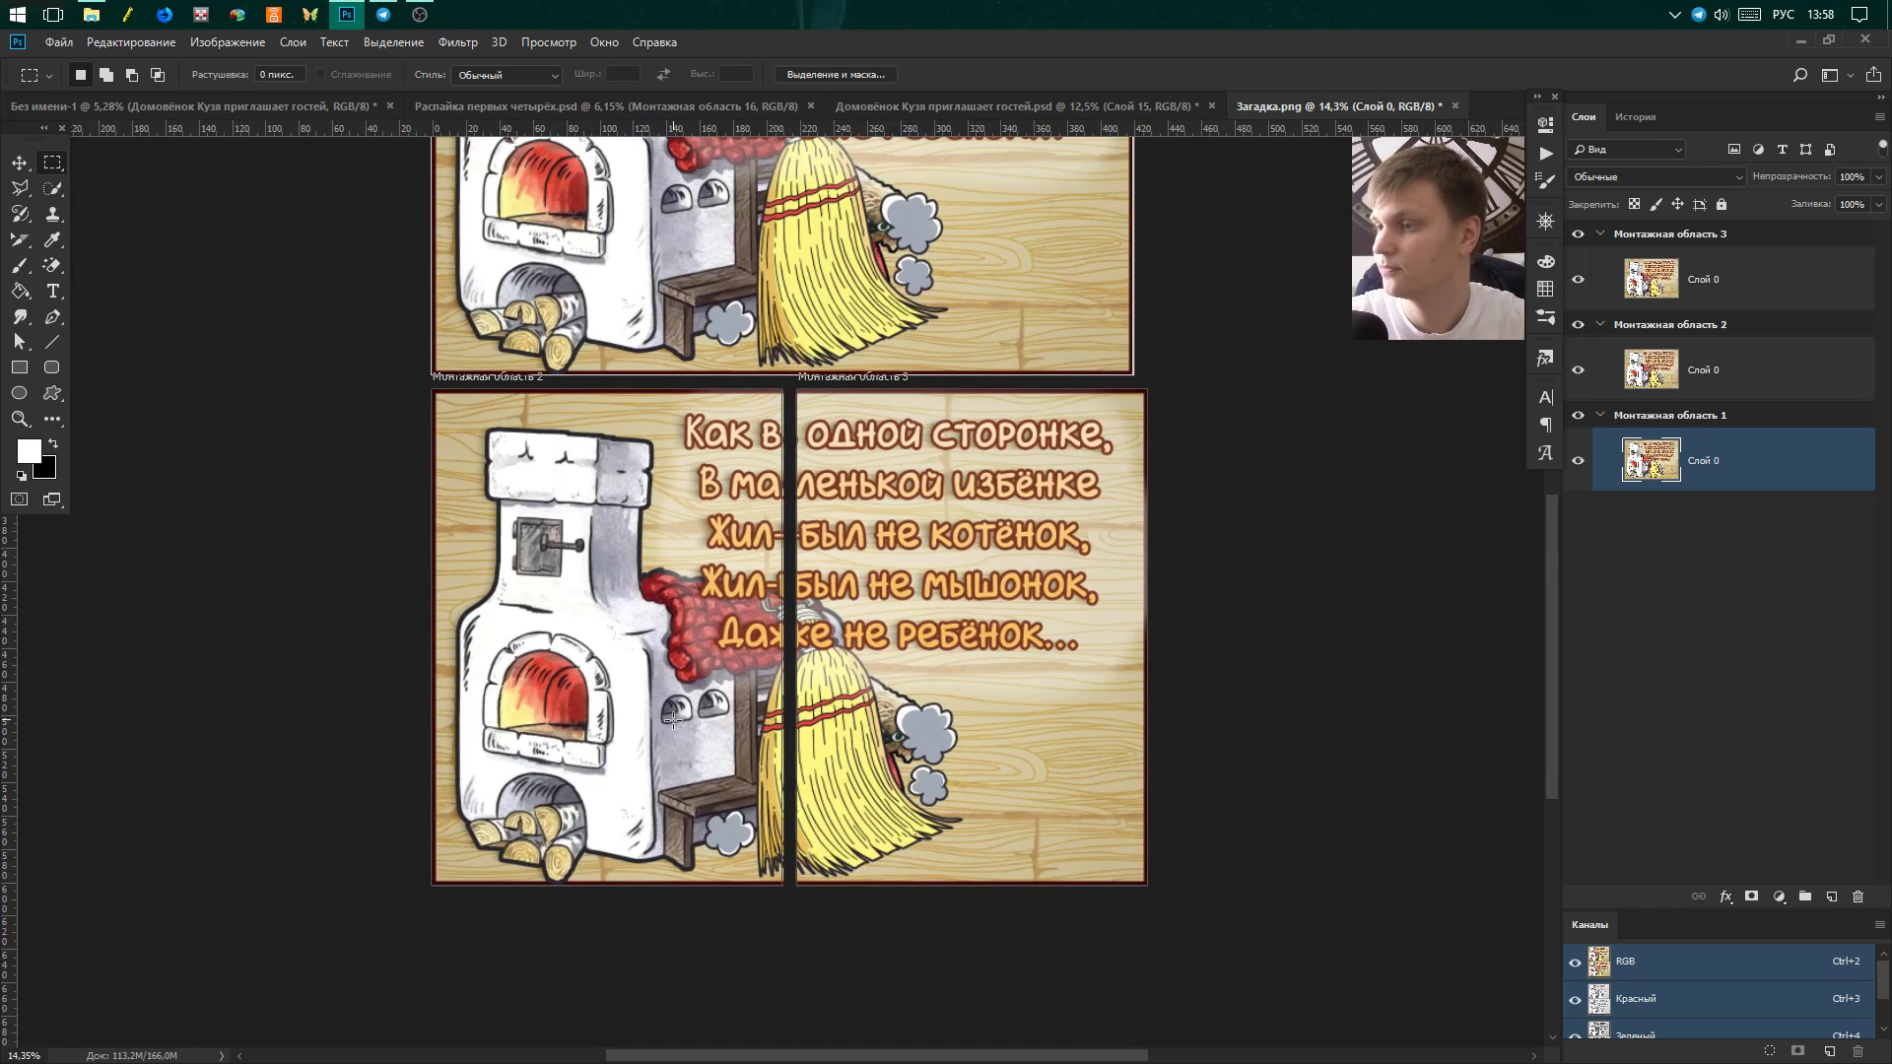
pyautogui.scroll(-1, 673, 720)
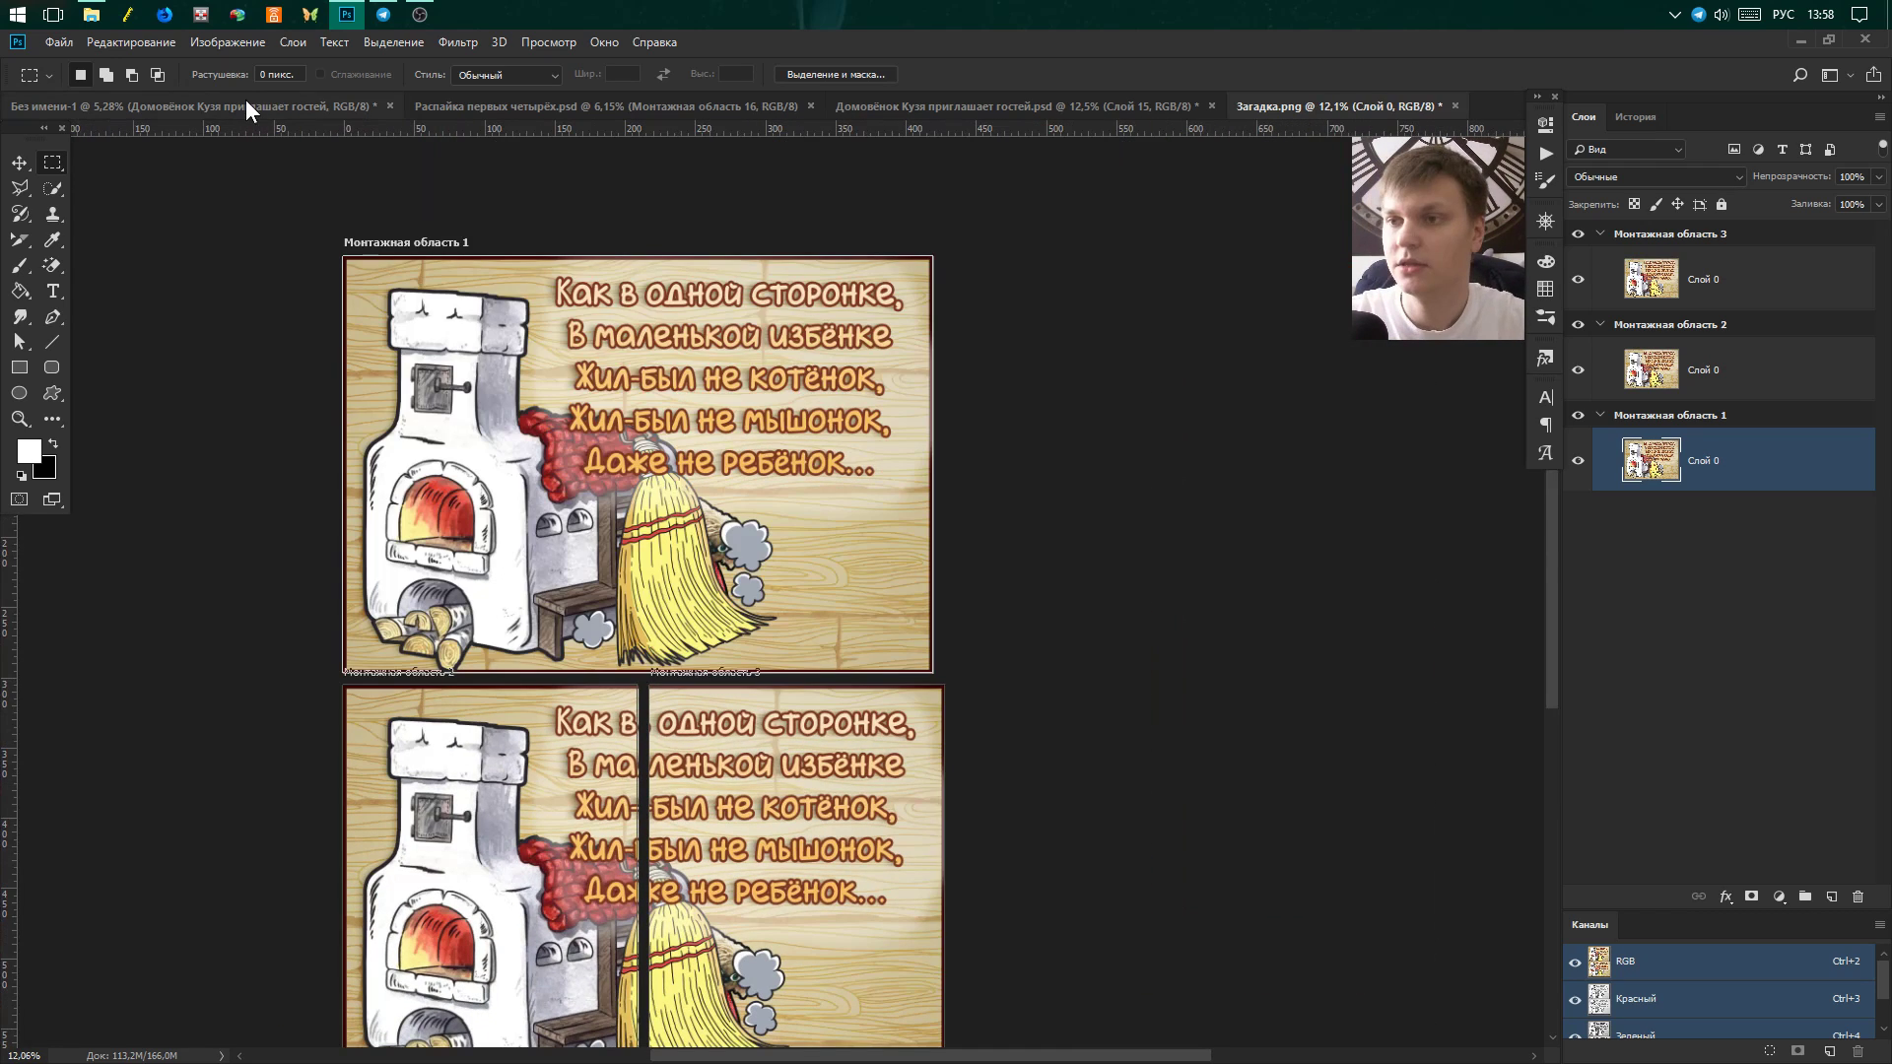
pyautogui.click(77, 40)
# Revert the document to its opening Загадка.png snapshot in History.
pyautogui.hotkey('alt', 'Tab')
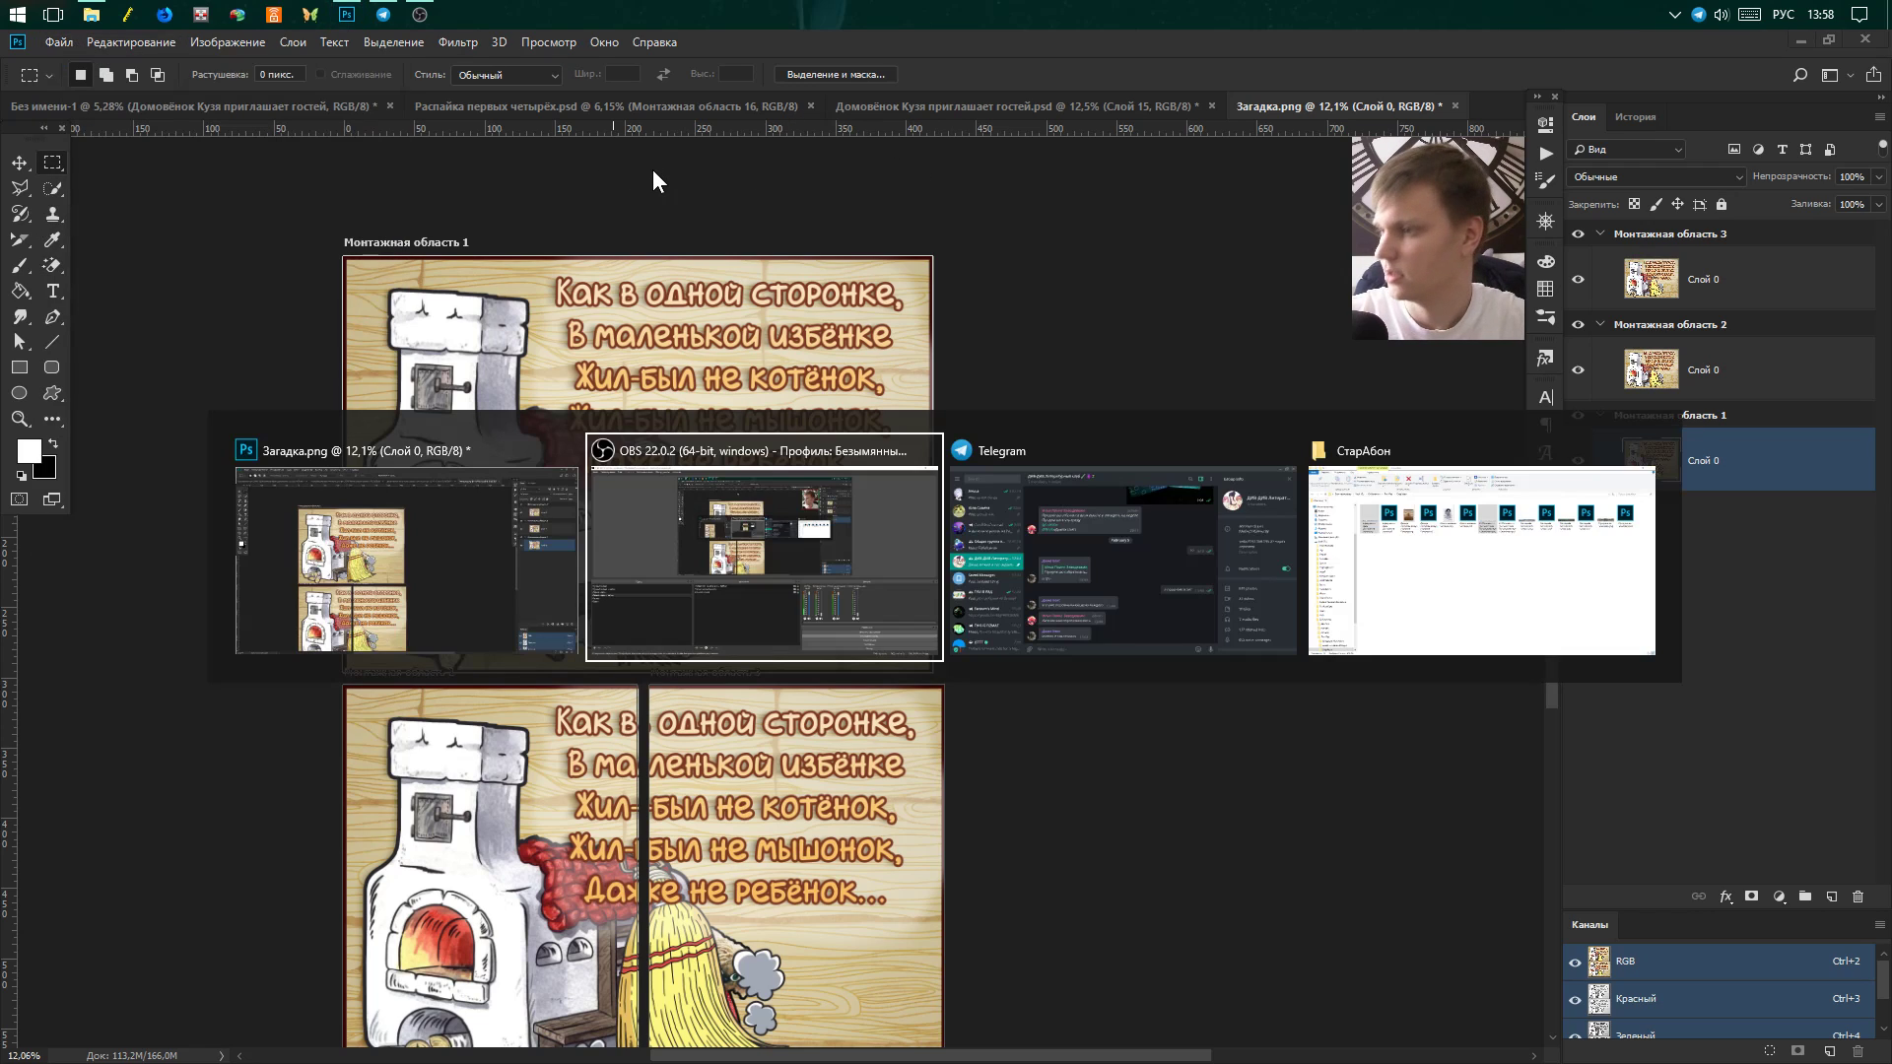
pyautogui.hotkey('alt', 'Tab')
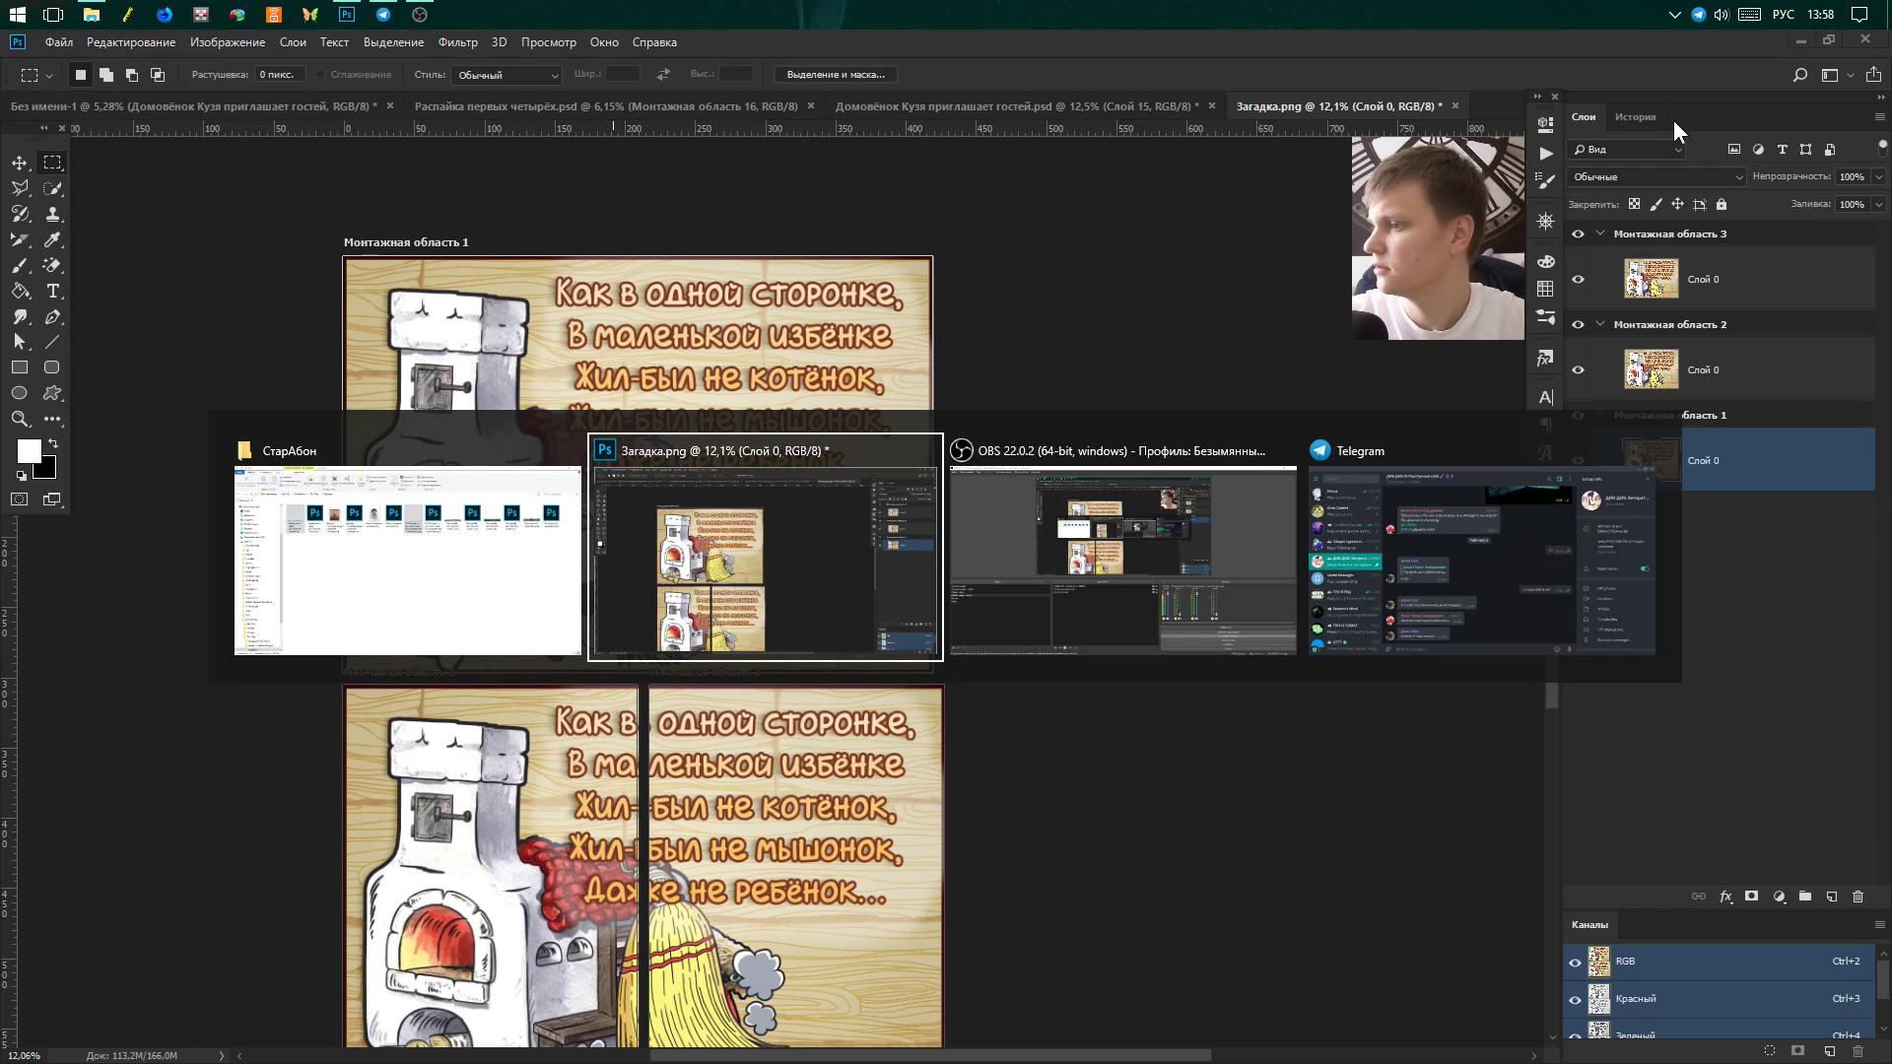
pyautogui.click(1655, 118)
pyautogui.click(1668, 153)
pyautogui.scroll(-2, 730, 459)
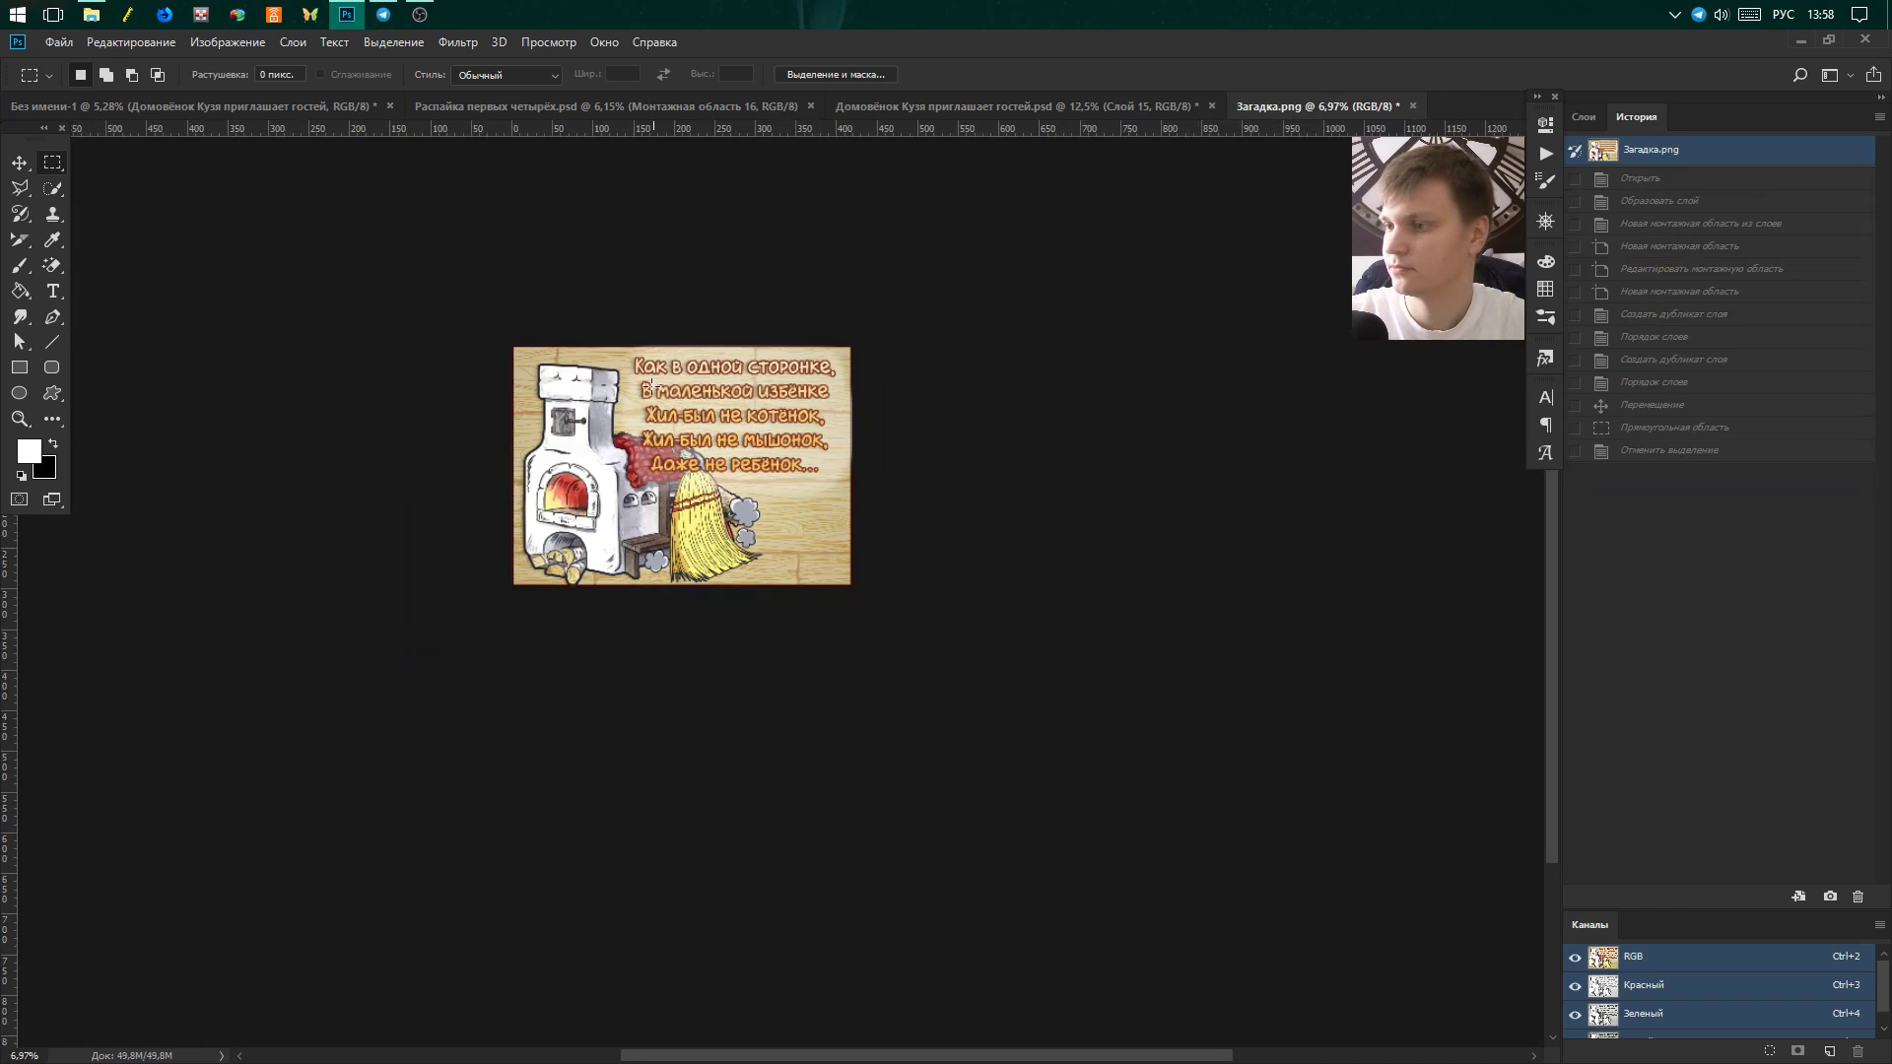
pyautogui.scroll(4, 649, 385)
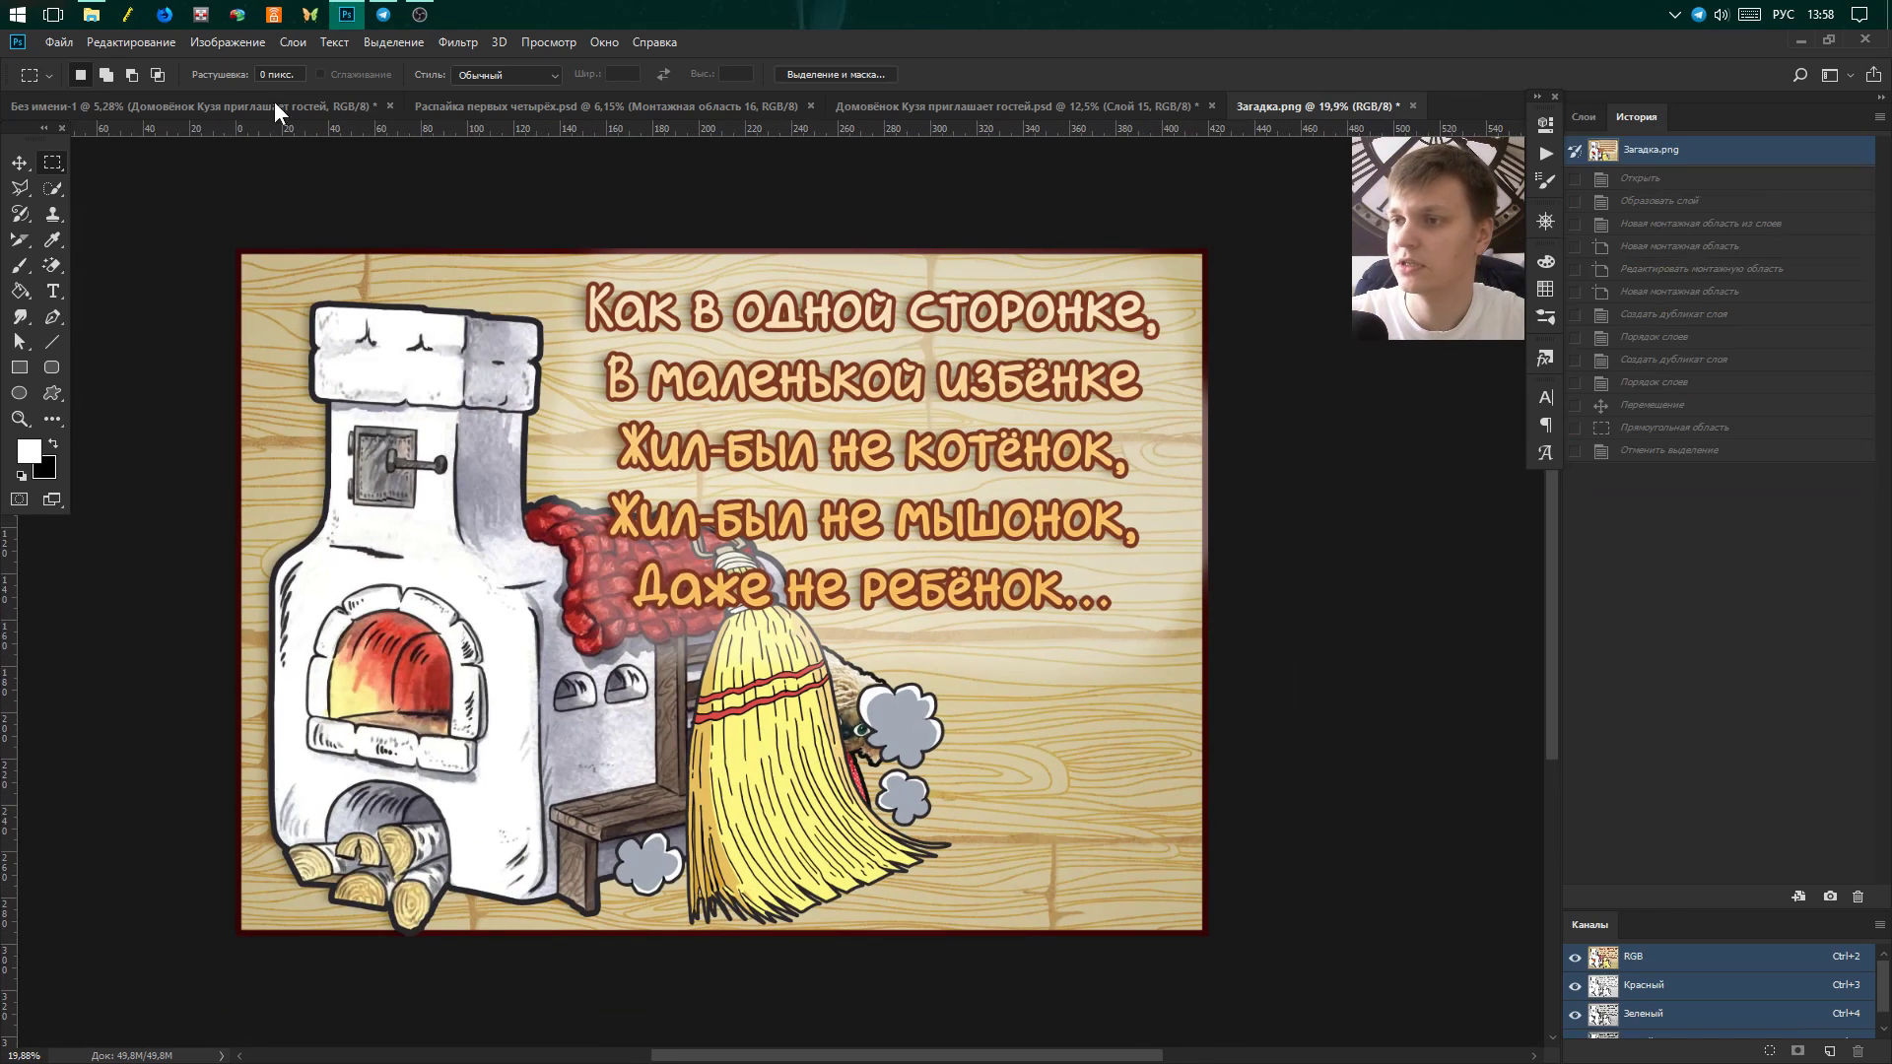
pyautogui.click(200, 42)
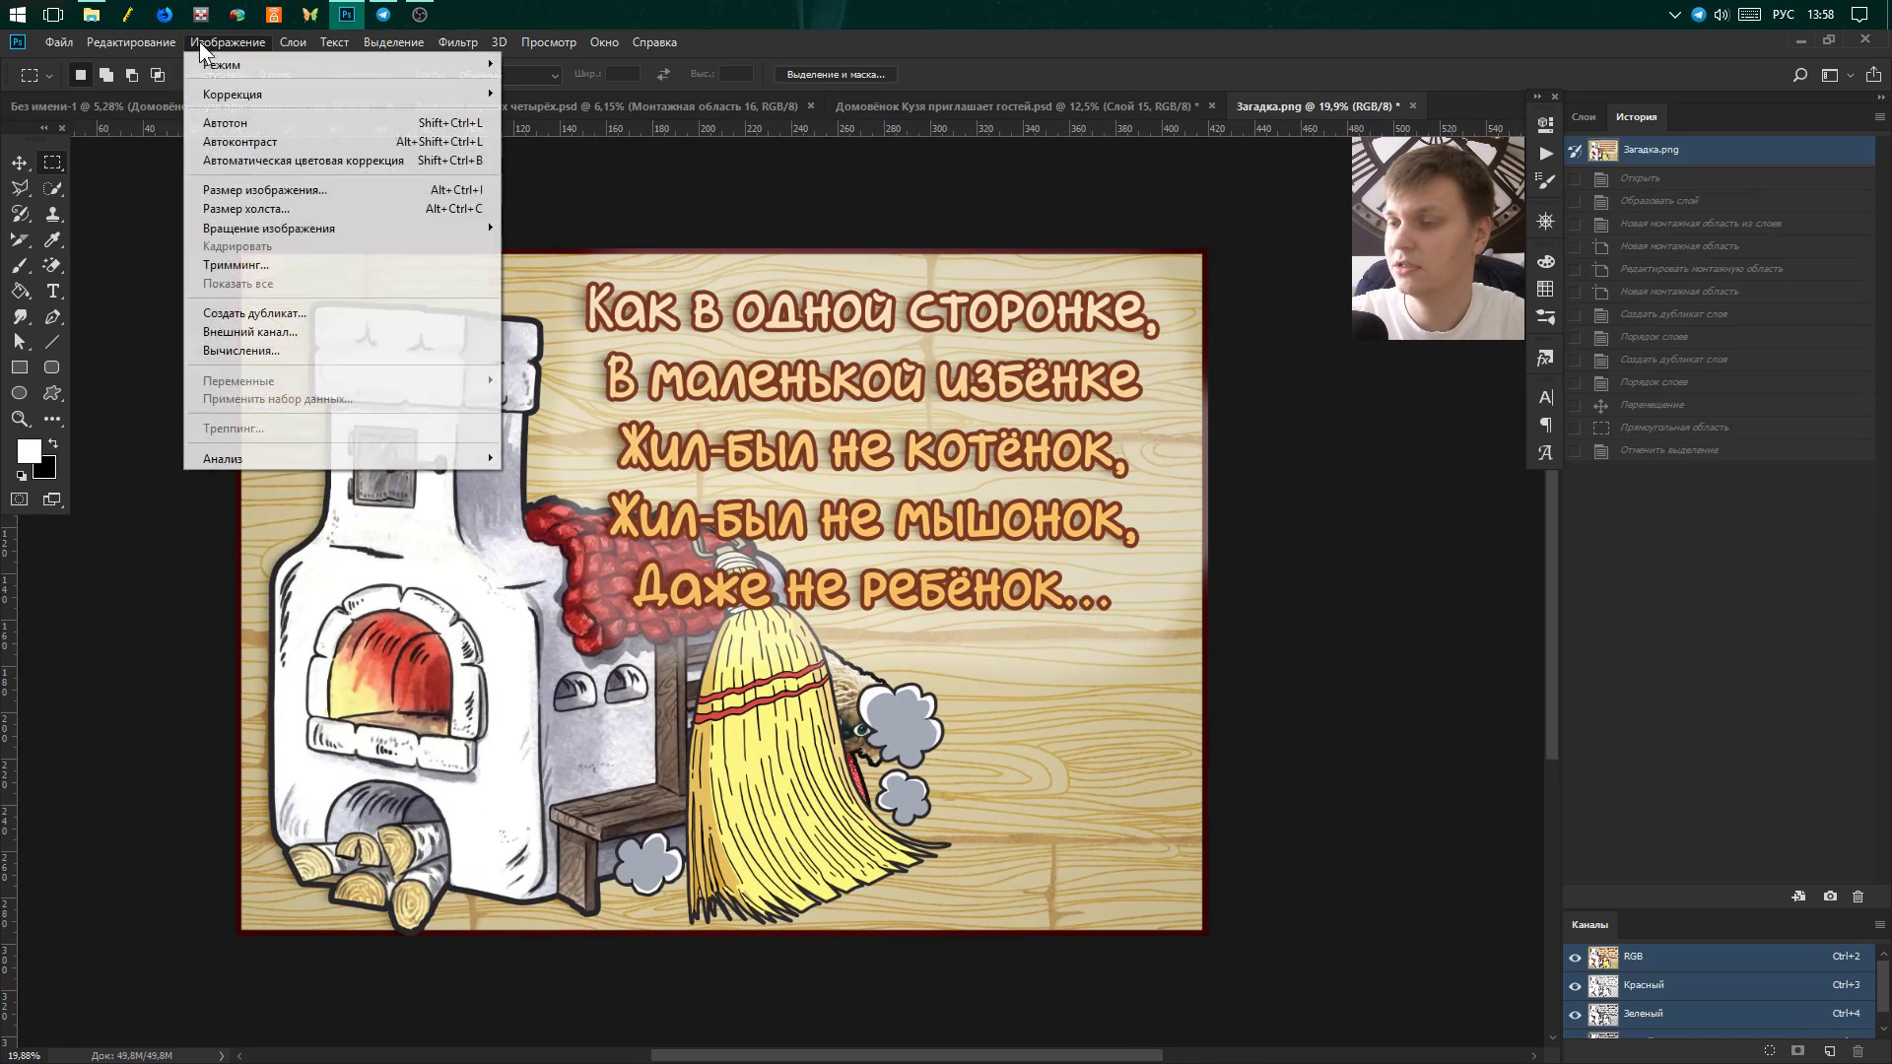
pyautogui.click(445, 207)
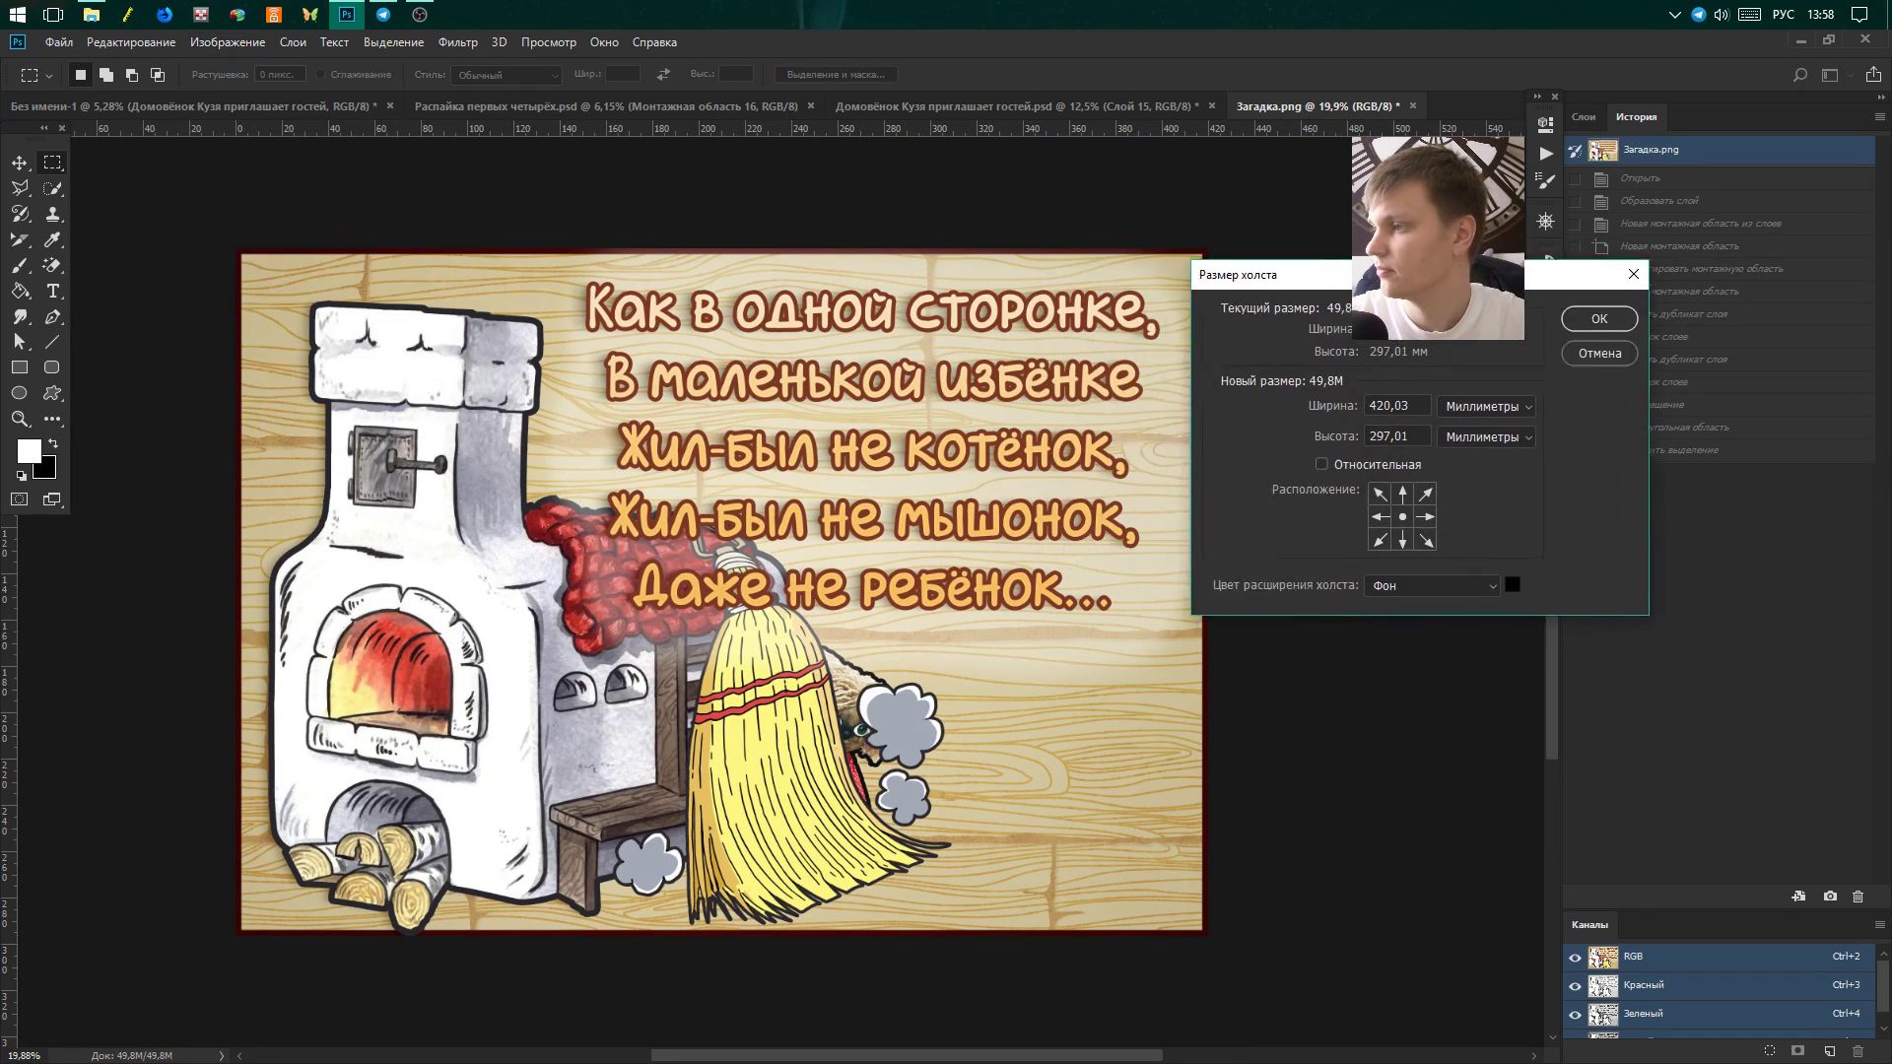
pyautogui.click(1565, 408)
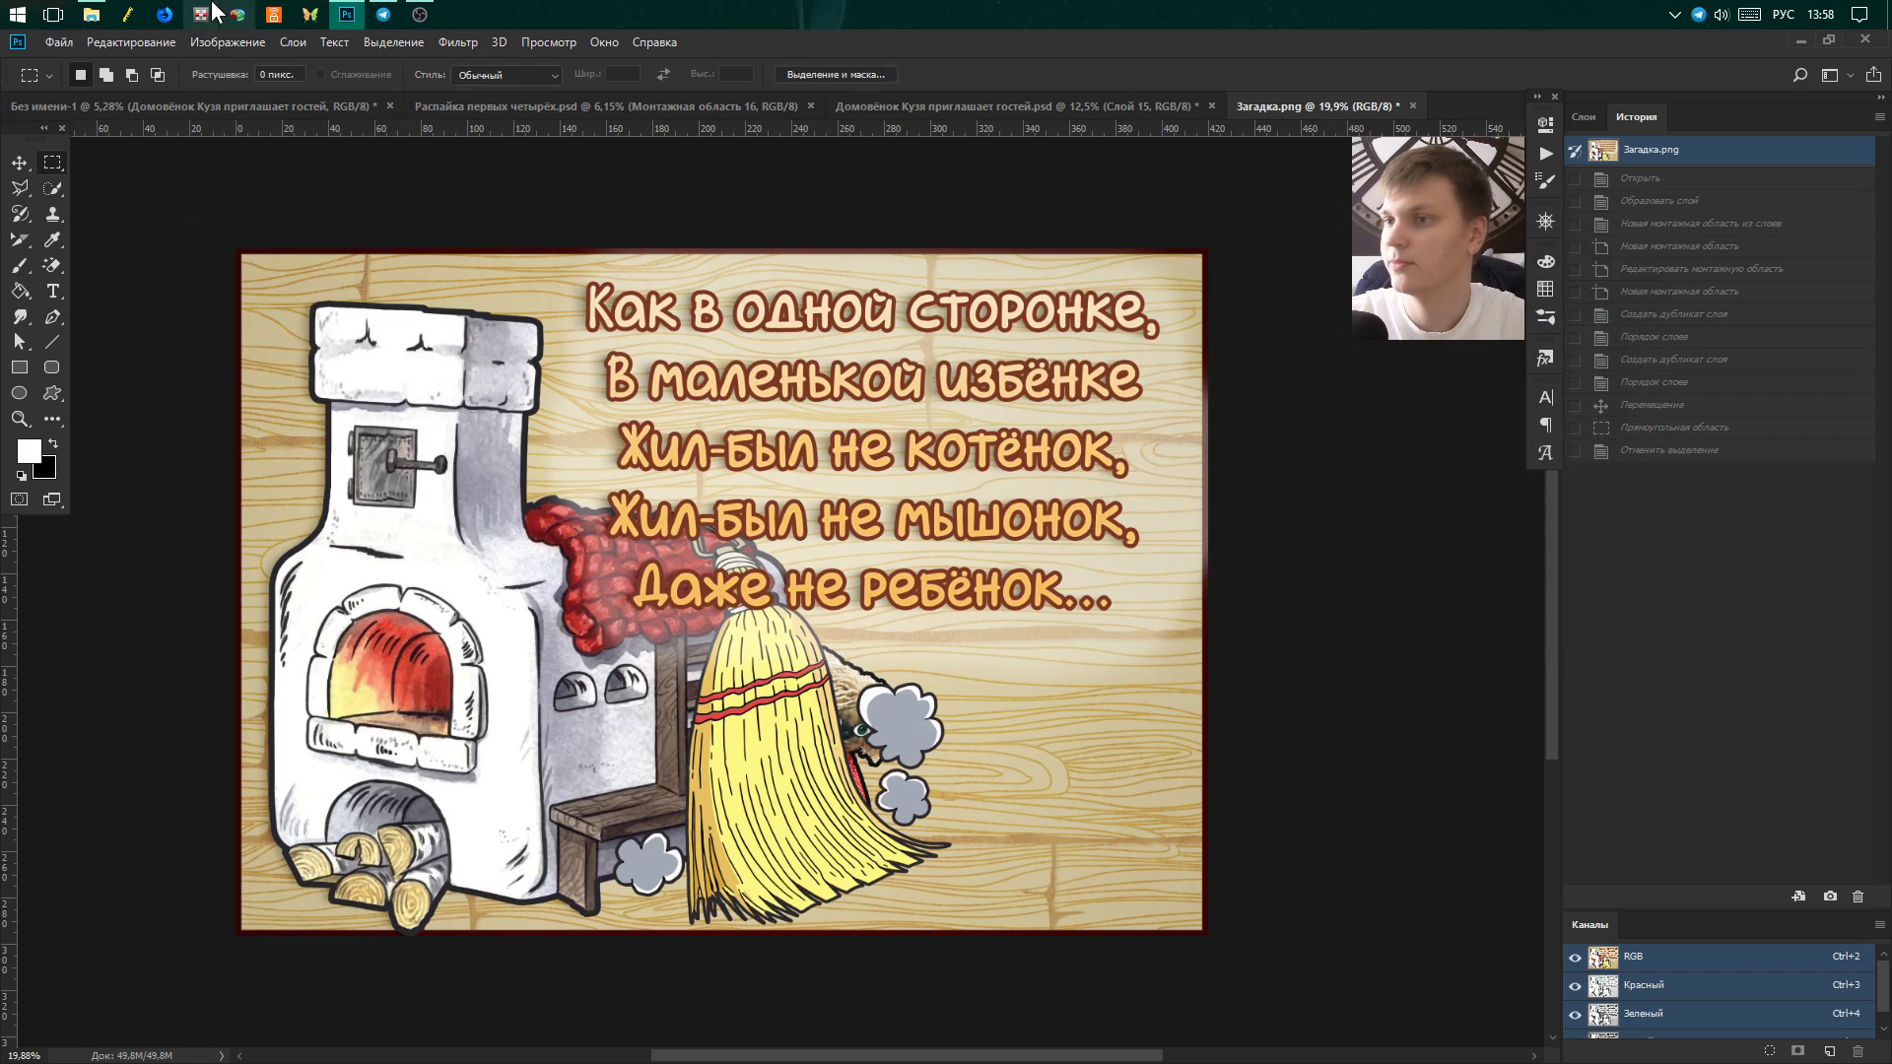
pyautogui.click(226, 41)
pyautogui.click(282, 192)
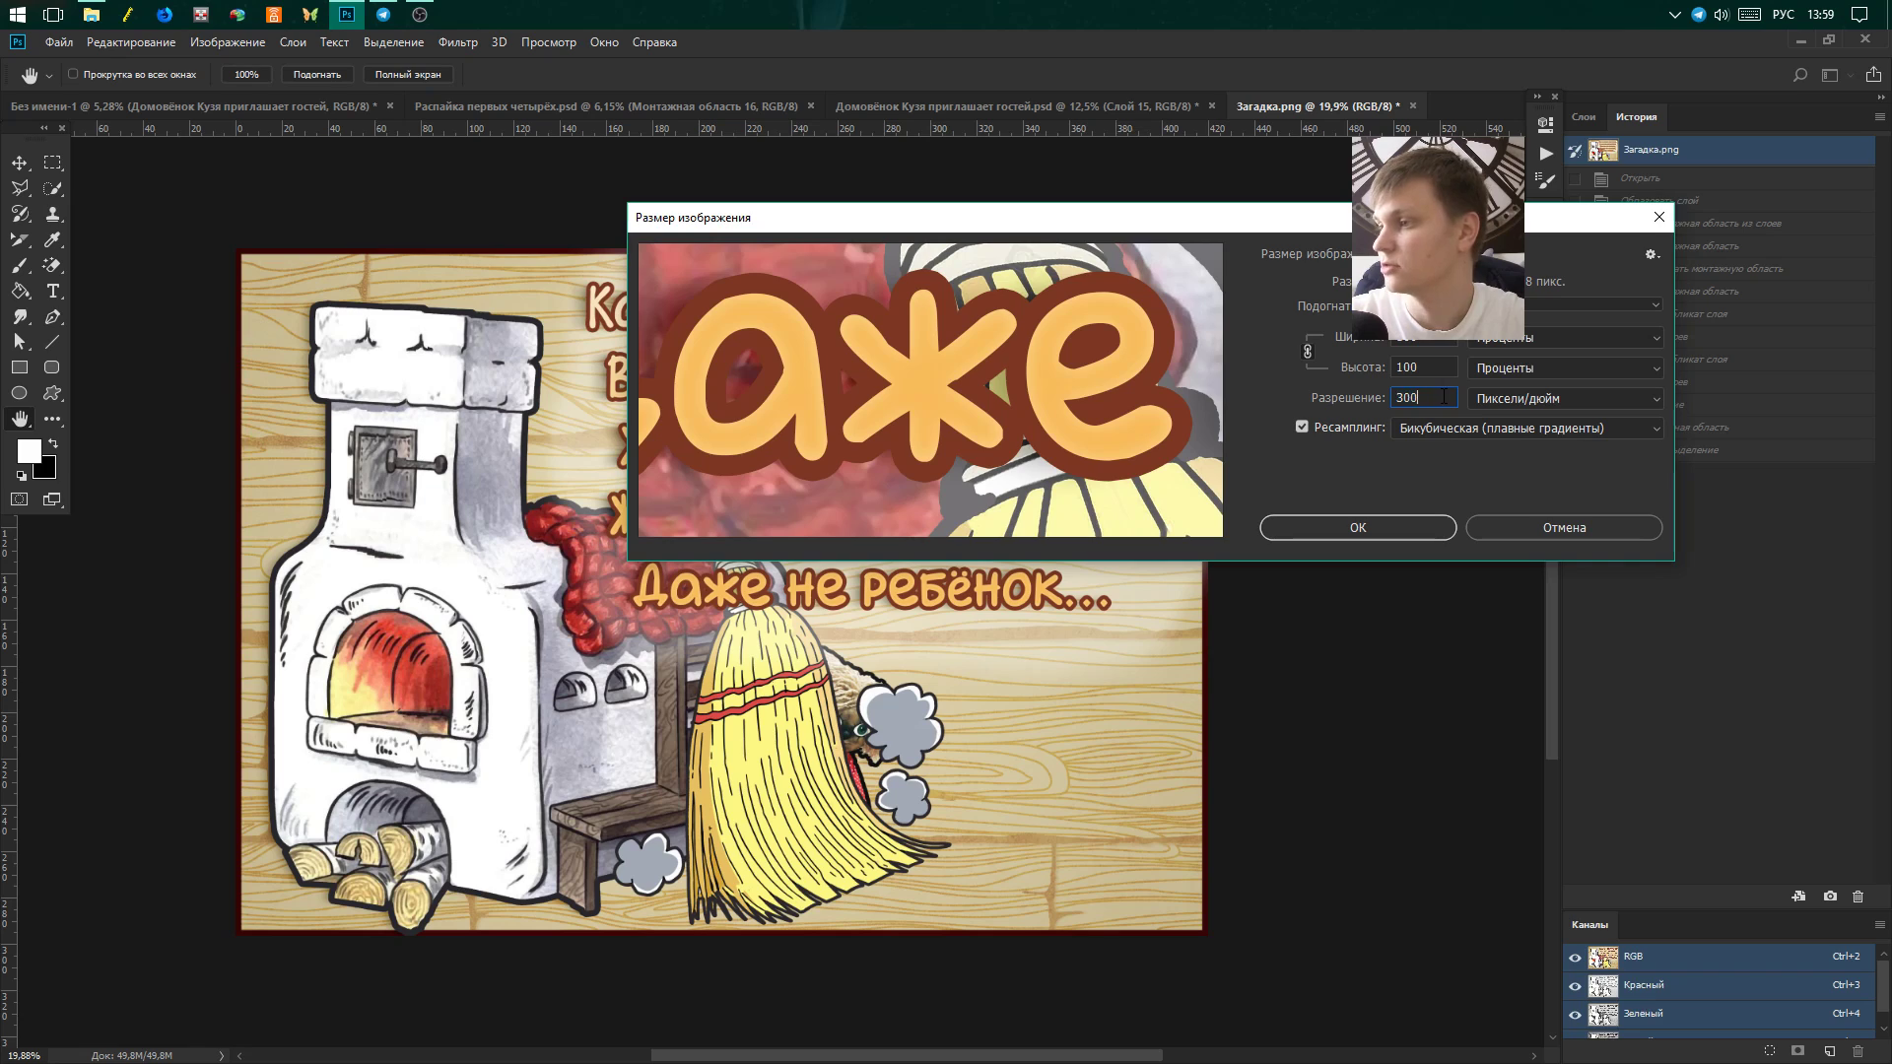
pyautogui.moveTo(1113, 404); pyautogui.dragTo(1140, 483)
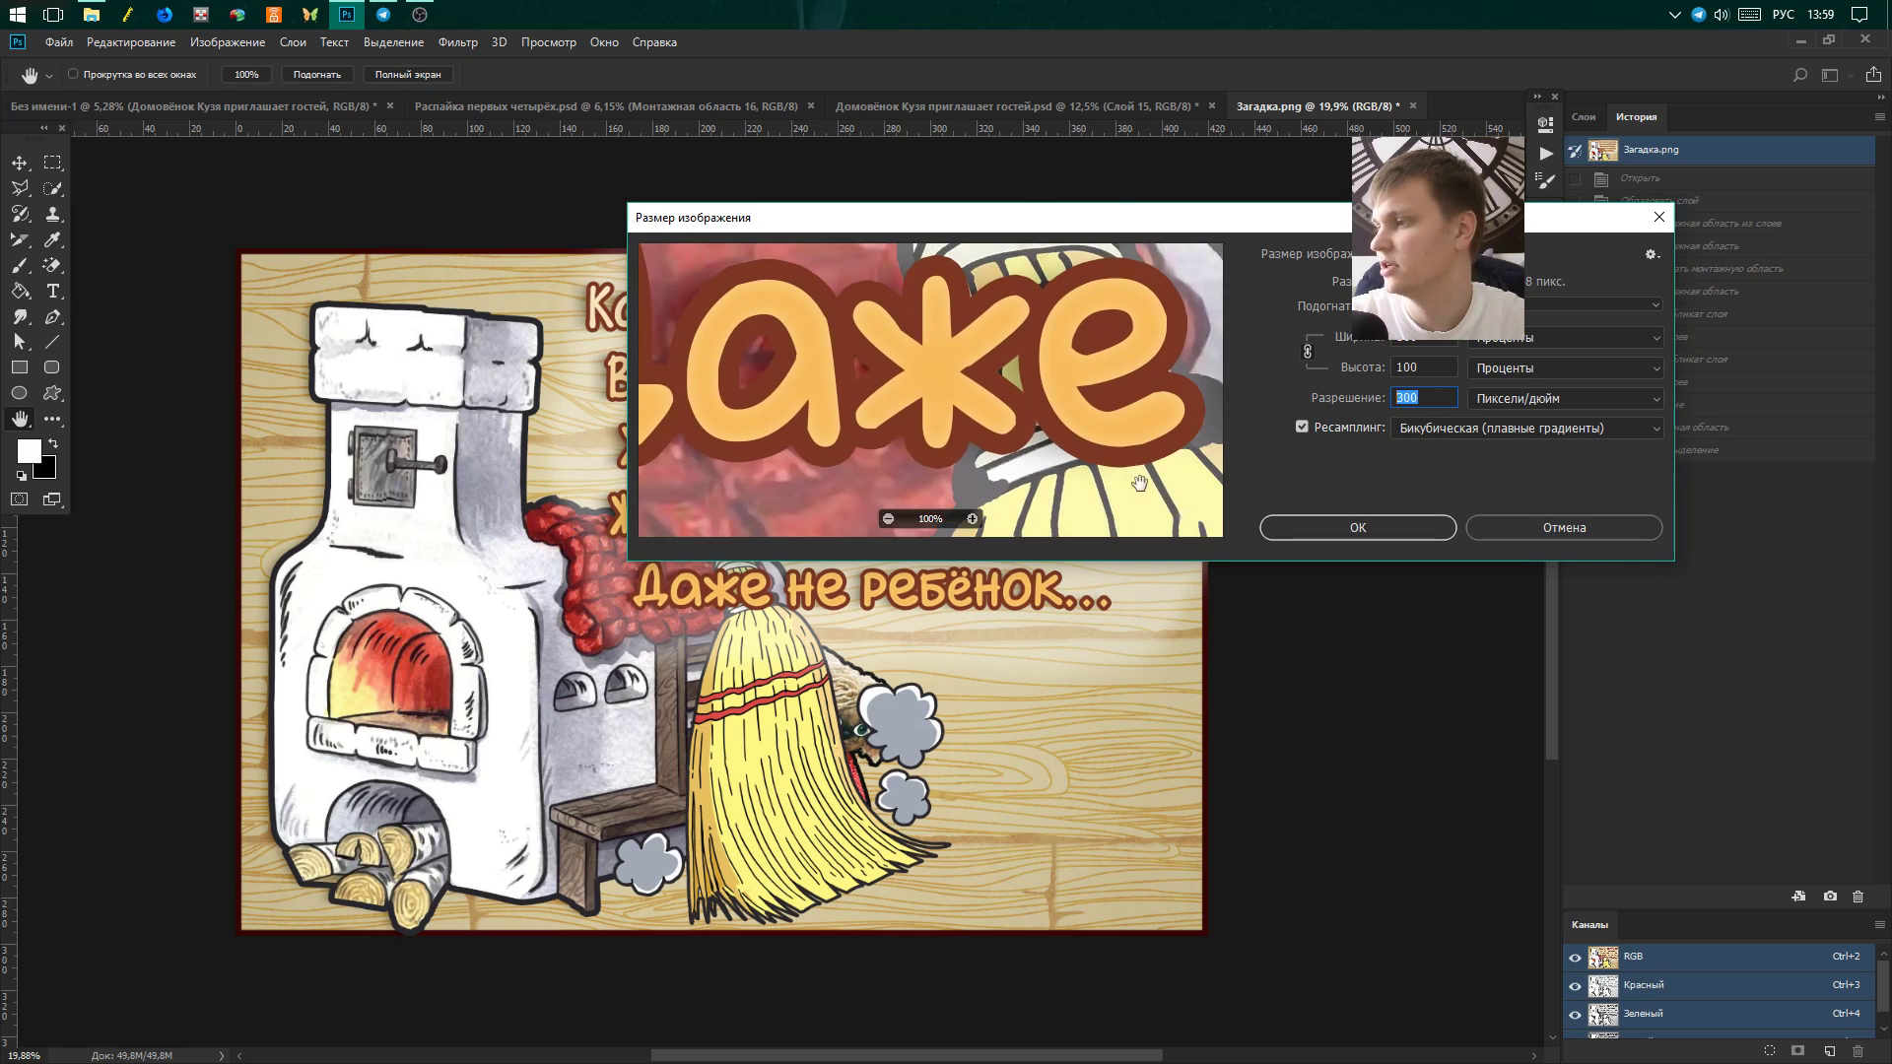
pyautogui.click(1507, 534)
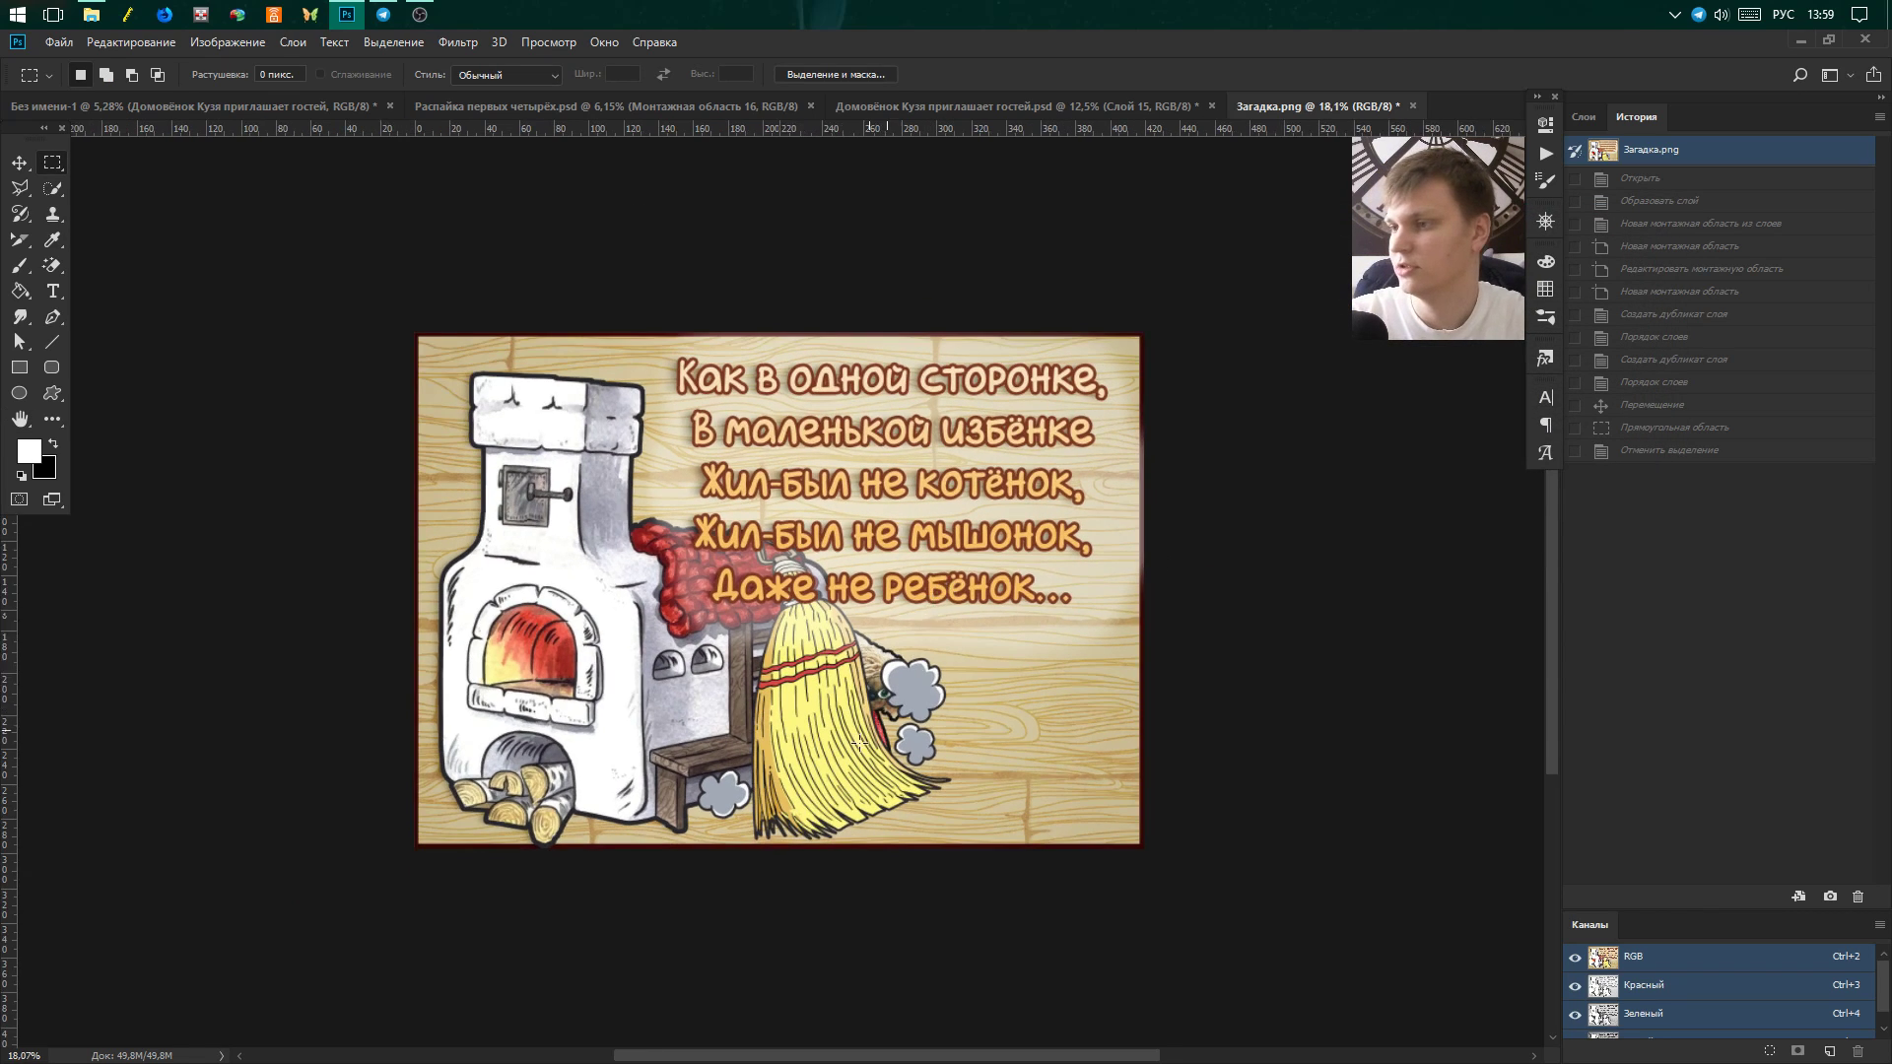
# Try marqueeing the picture's left part, dismiss the no-pixels warning, then select all.
pyautogui.scroll(1, 786, 510)
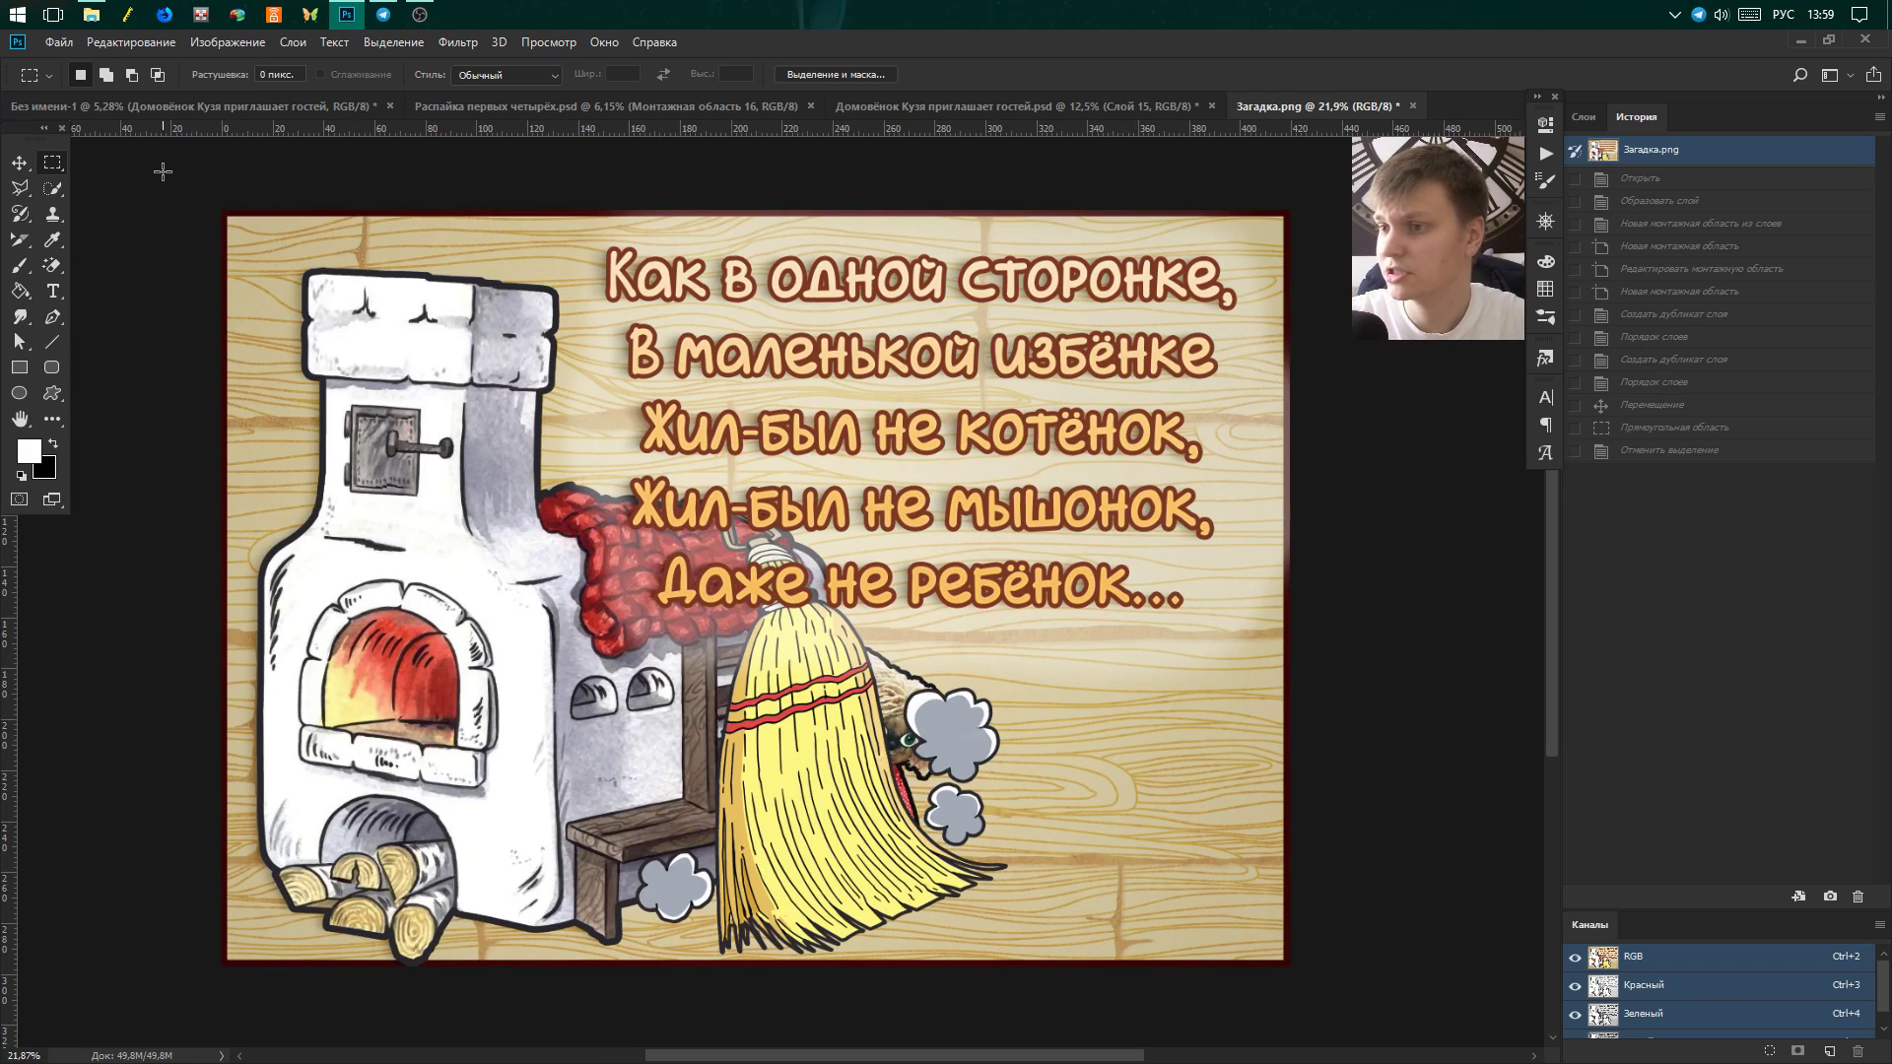
pyautogui.moveTo(163, 171); pyautogui.dragTo(844, 1019)
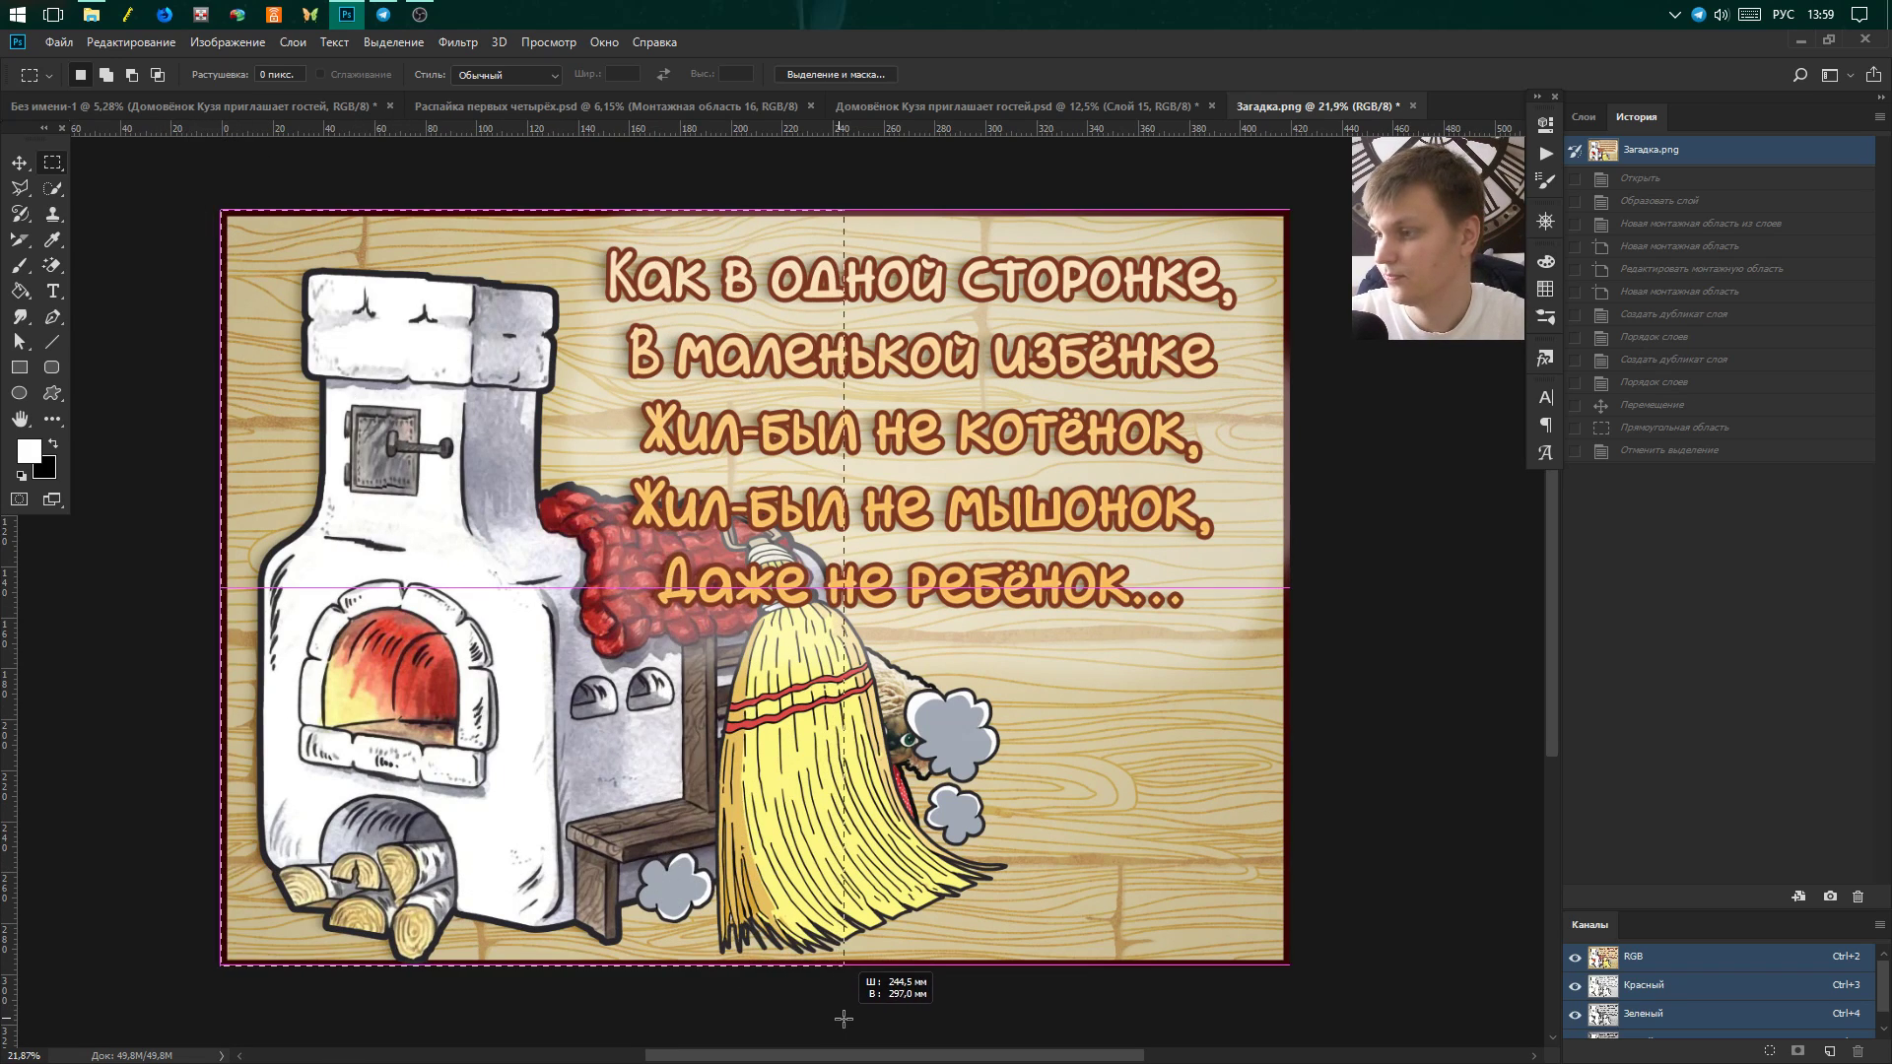
pyautogui.moveTo(844, 1019); pyautogui.dragTo(813, 1019)
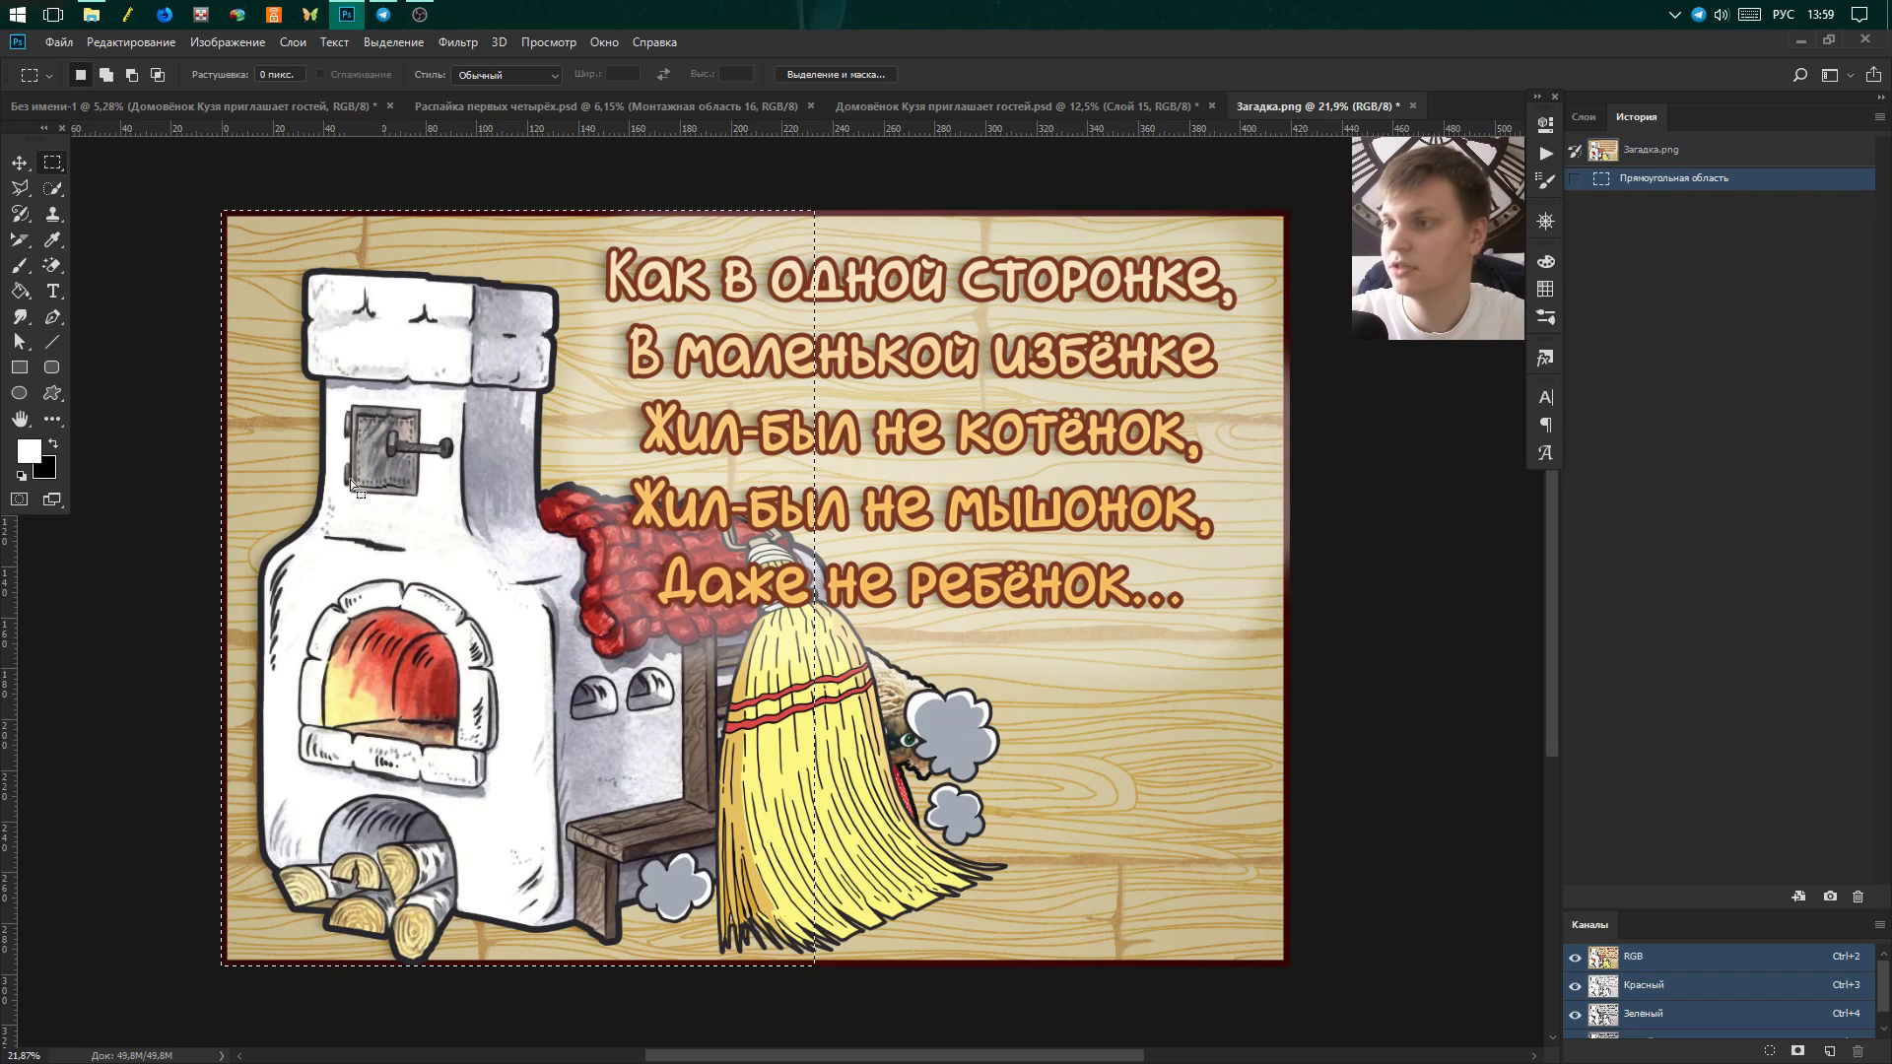
pyautogui.moveTo(161, 193); pyautogui.dragTo(193, 220)
pyautogui.click(169, 199)
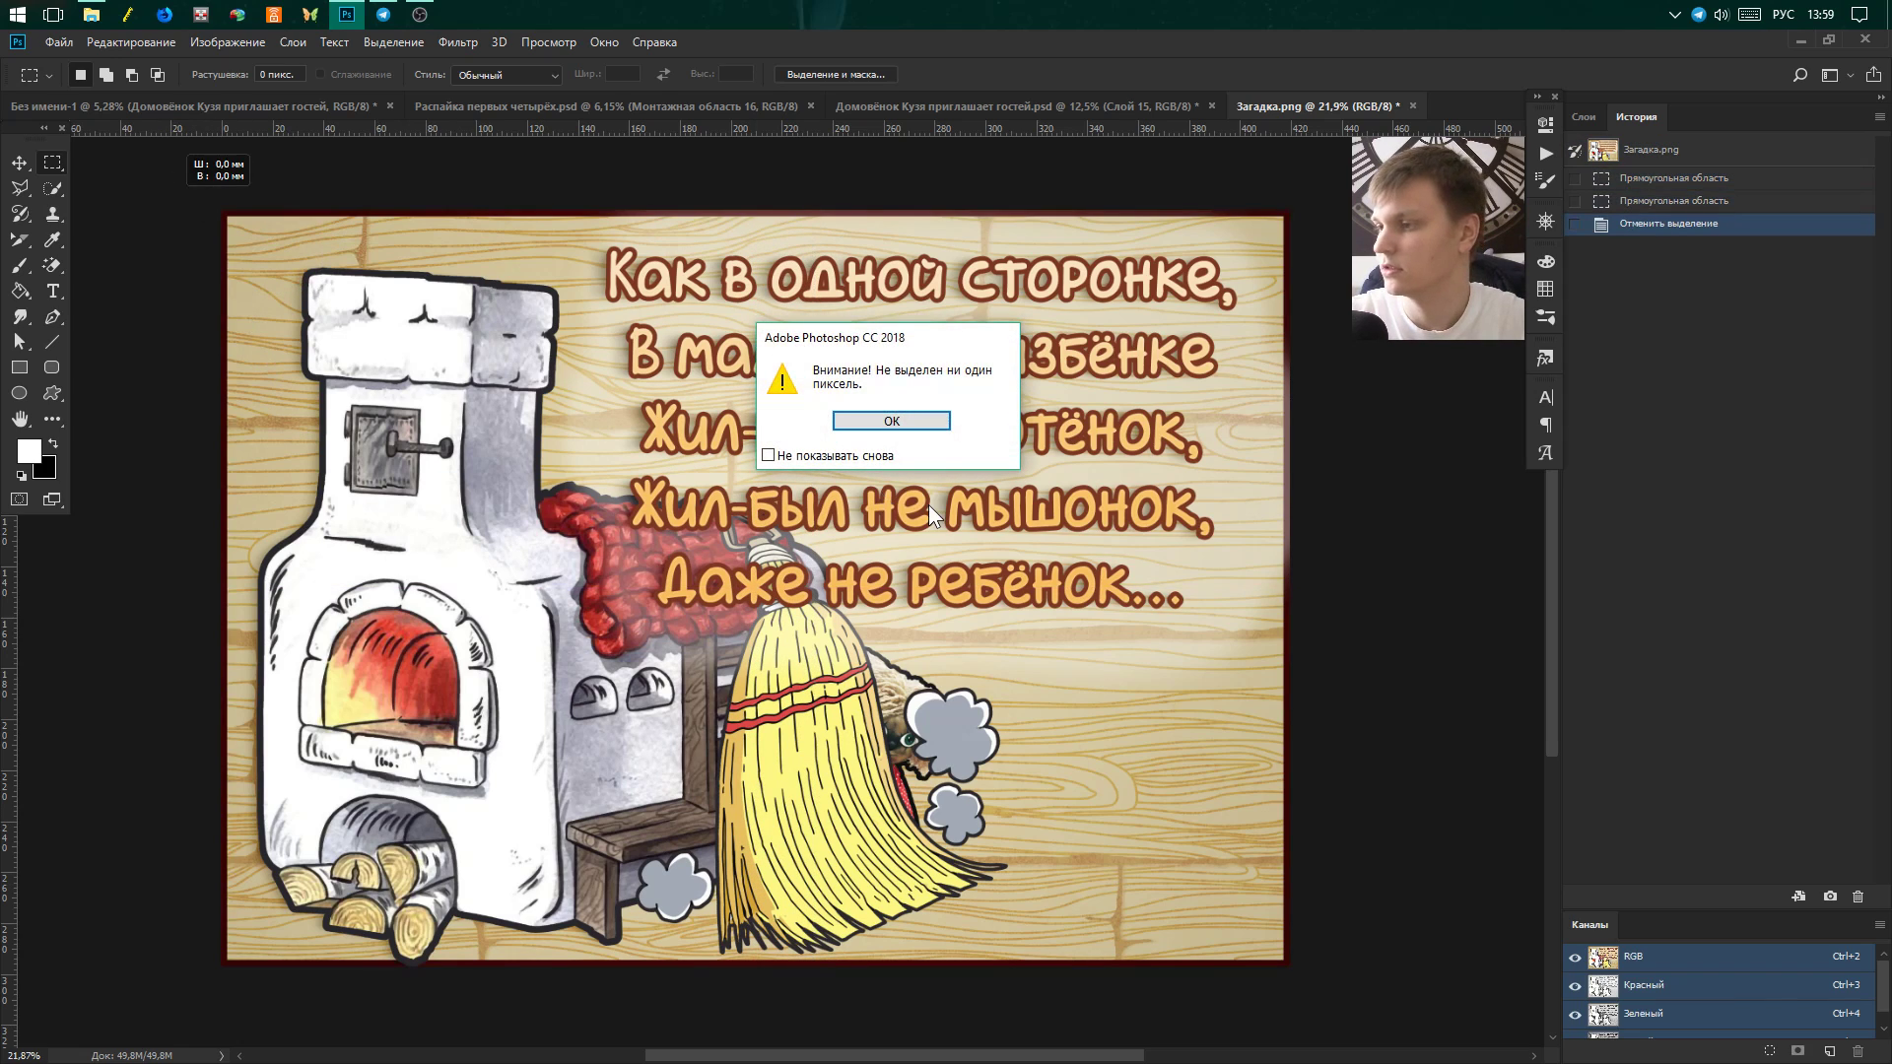
pyautogui.click(897, 422)
pyautogui.hotkey('ctrl', 'a')
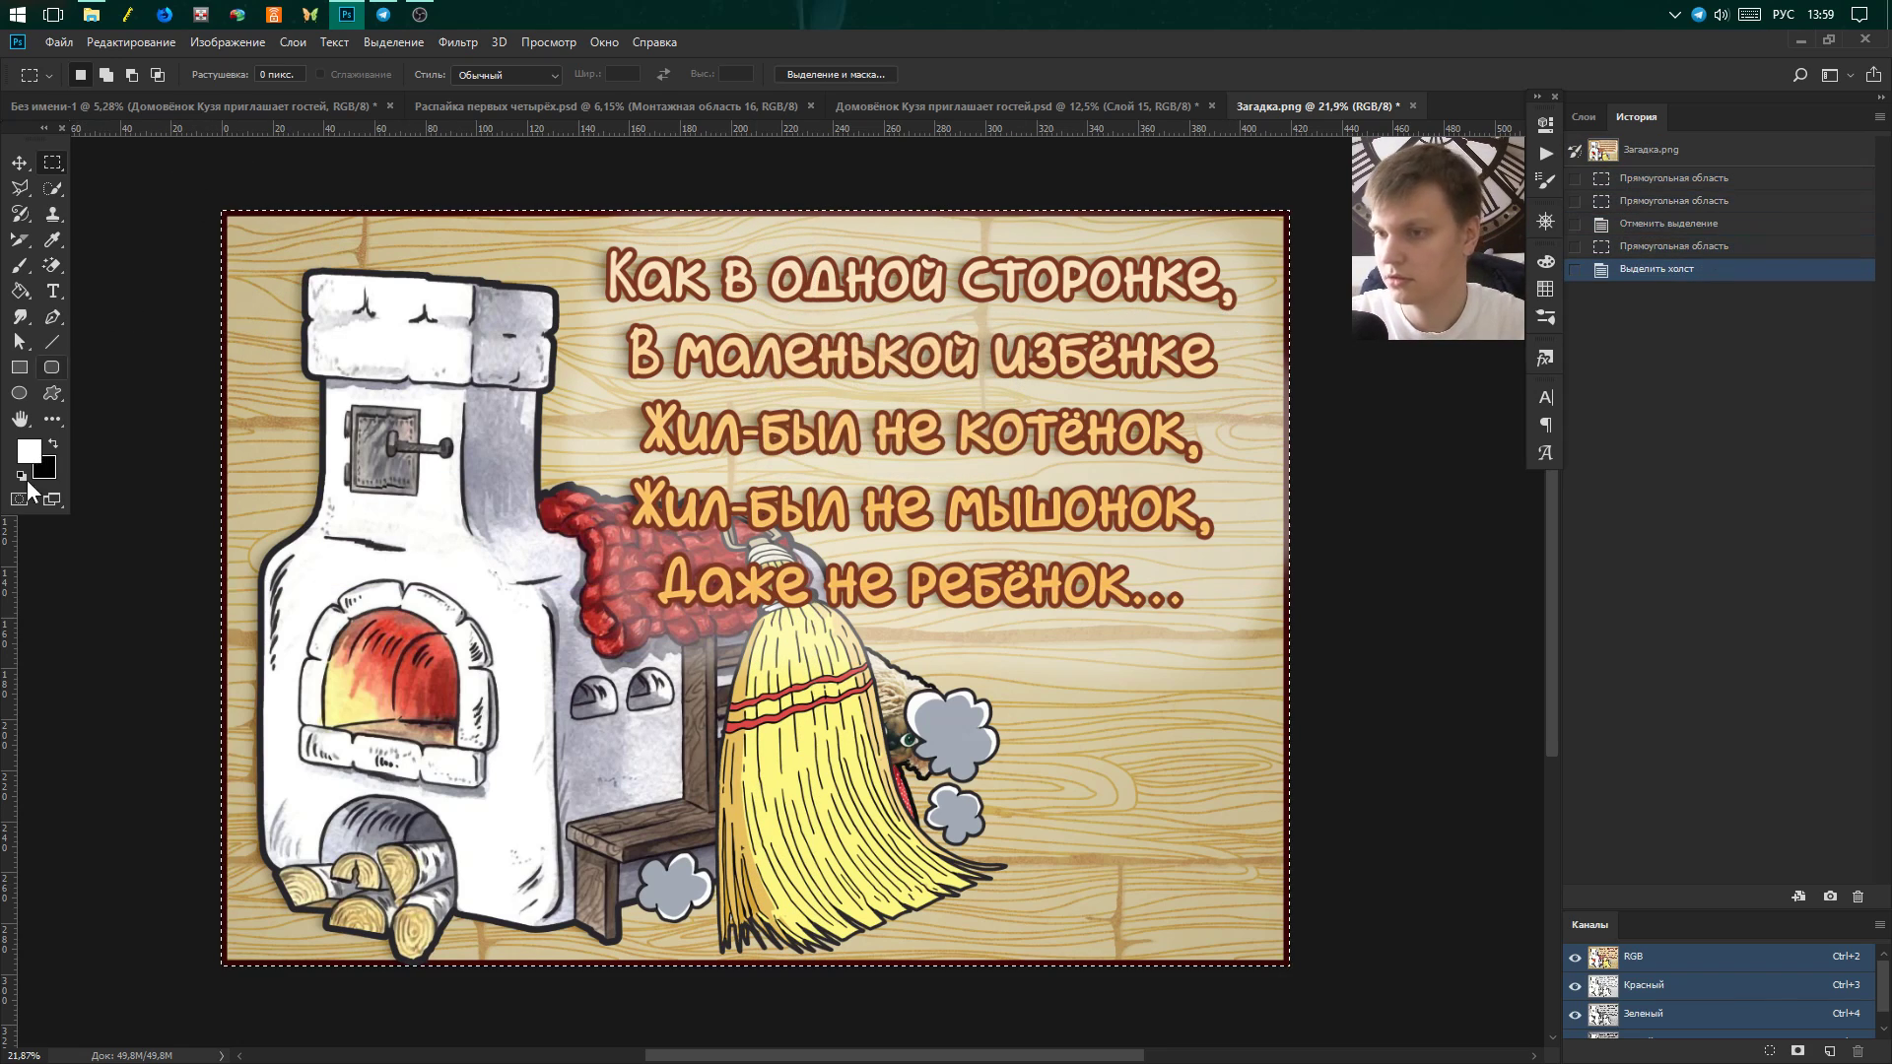
# Place a vertical guide at 210 mm and crop the picture to the part left of it.
pyautogui.moveTo(79, 558); pyautogui.dragTo(754, 595)
pyautogui.hotkey('ctrl', 'd')
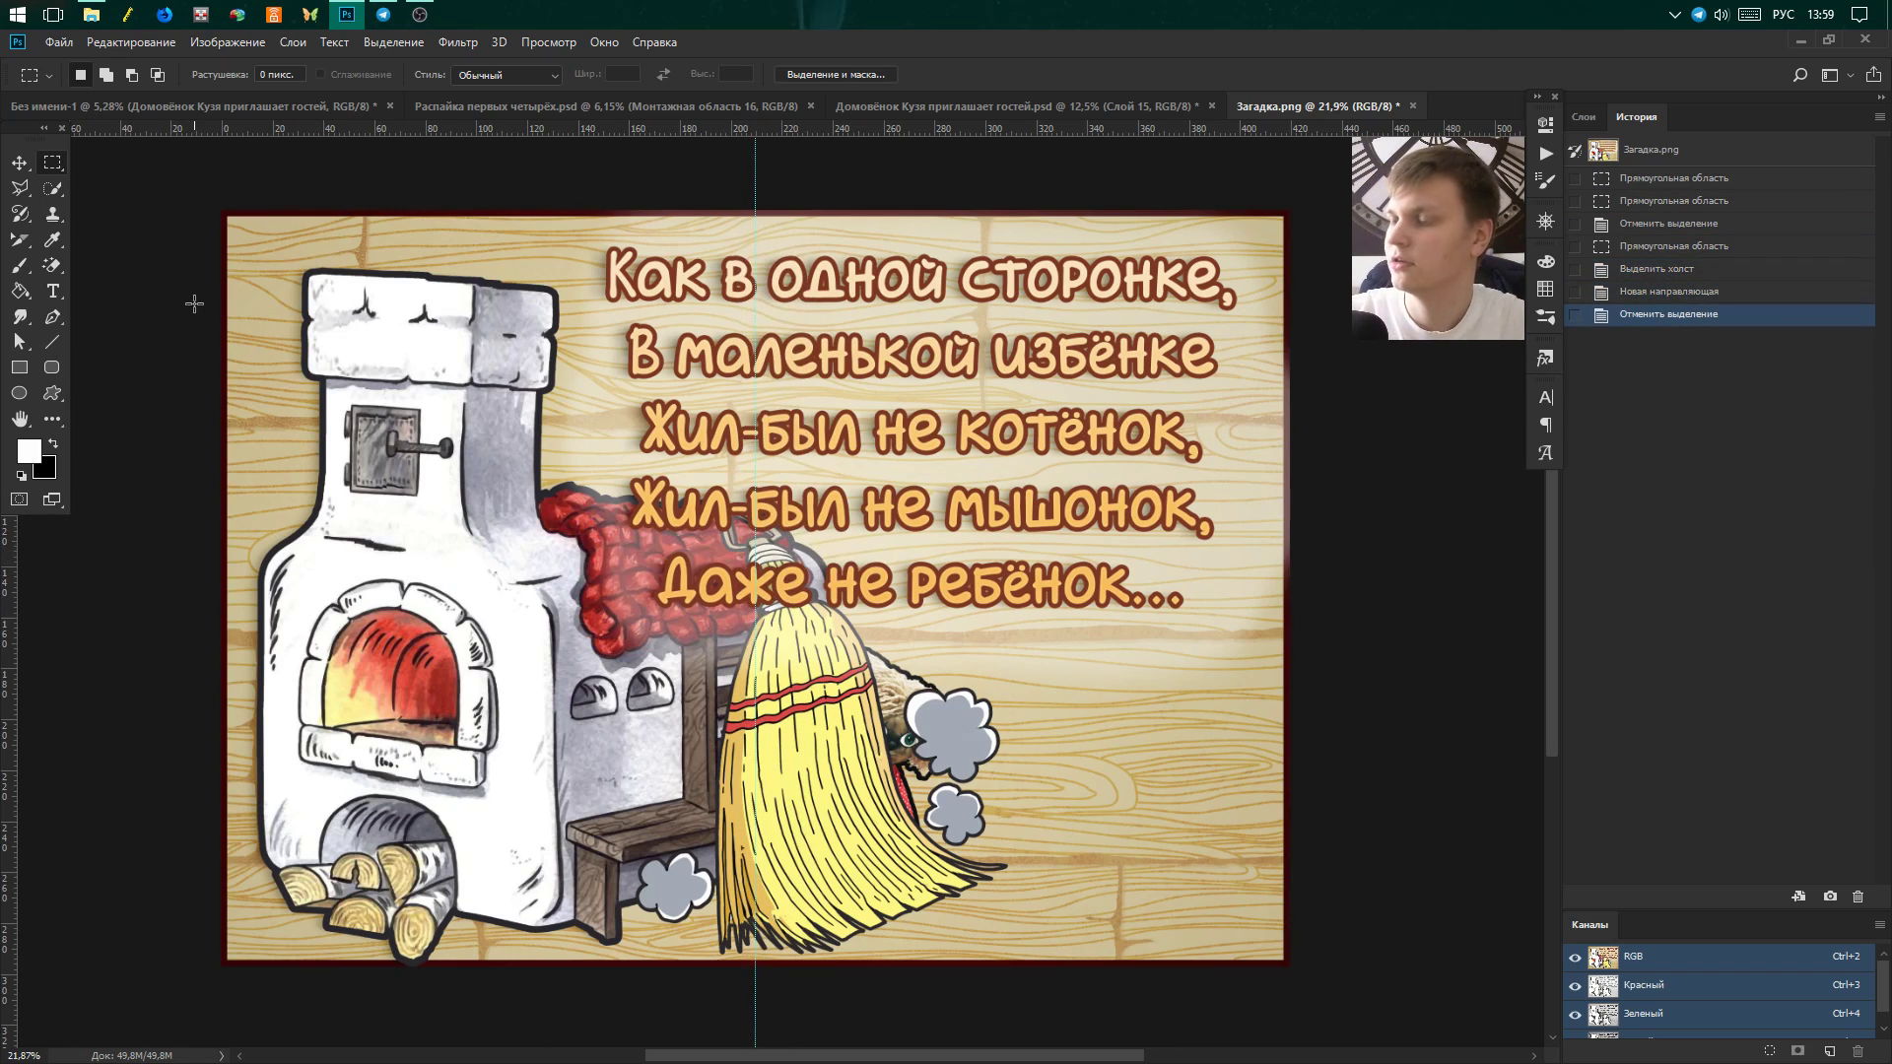
pyautogui.moveTo(189, 157); pyautogui.dragTo(755, 995)
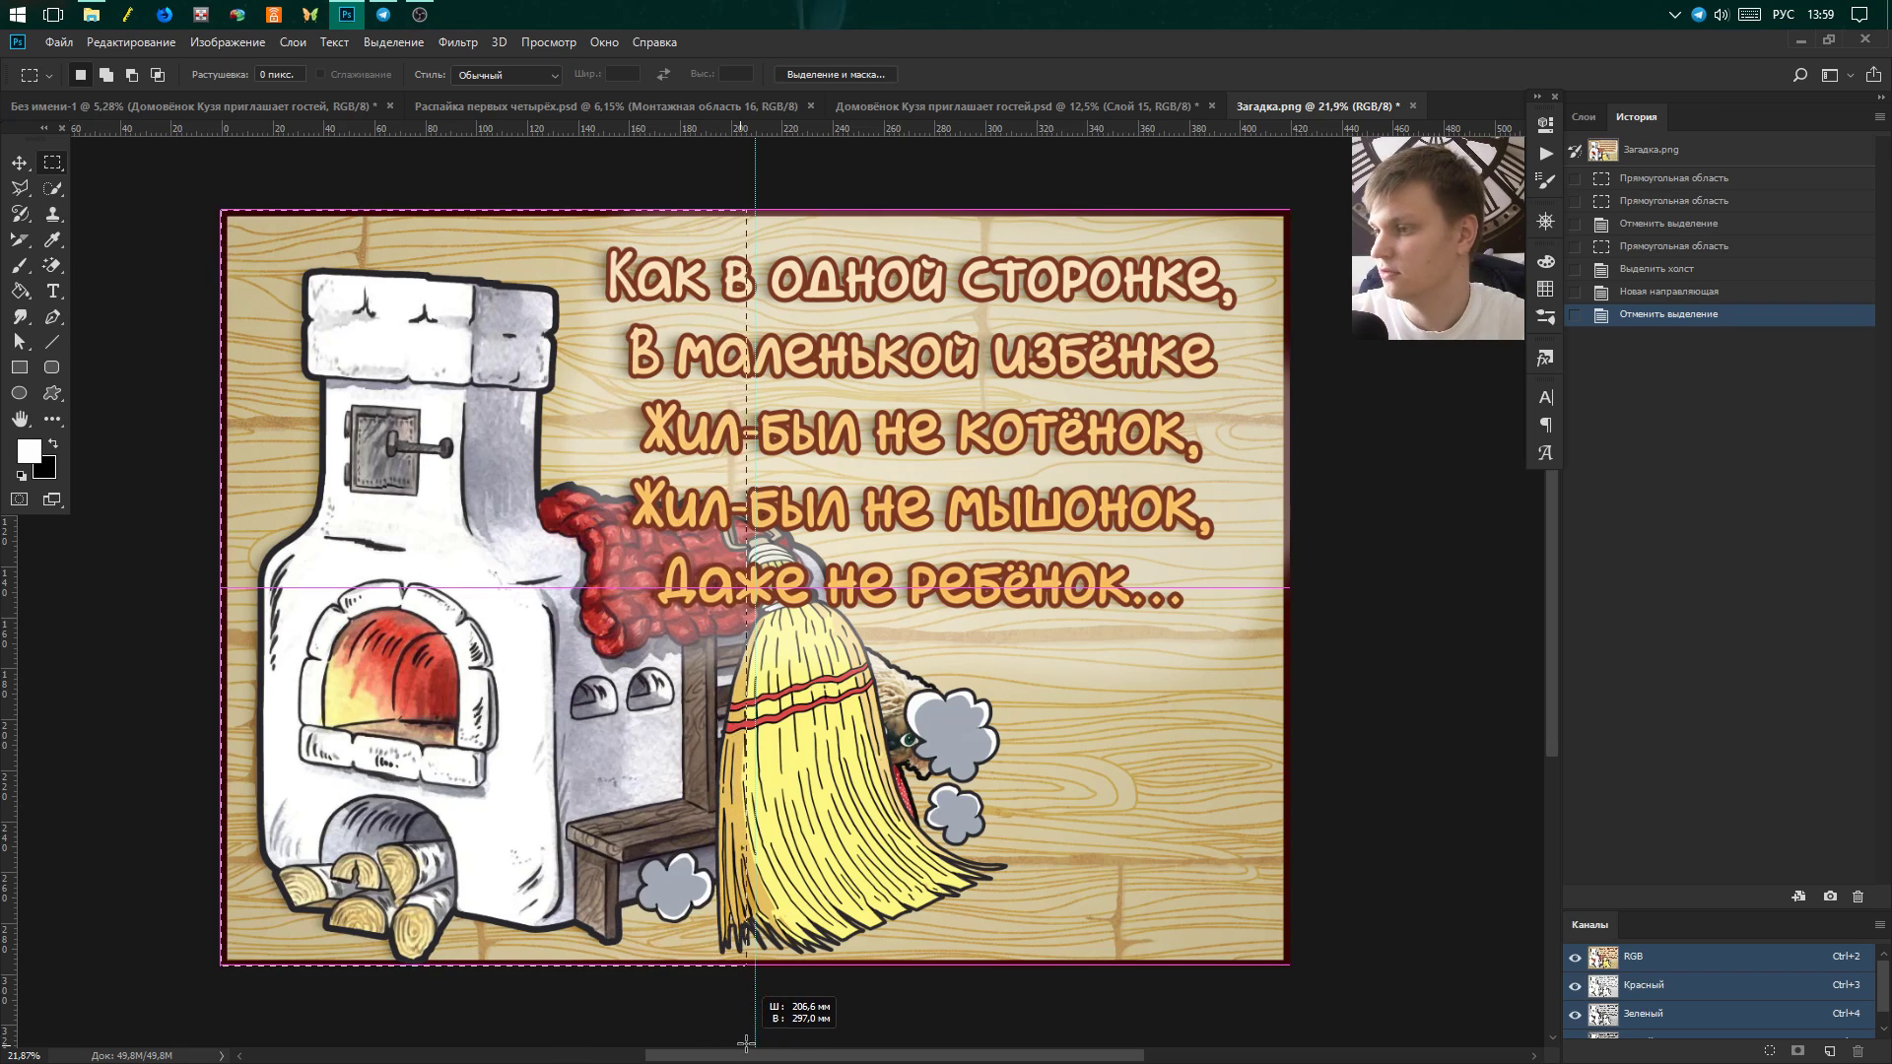
pyautogui.click(202, 39)
pyautogui.click(295, 244)
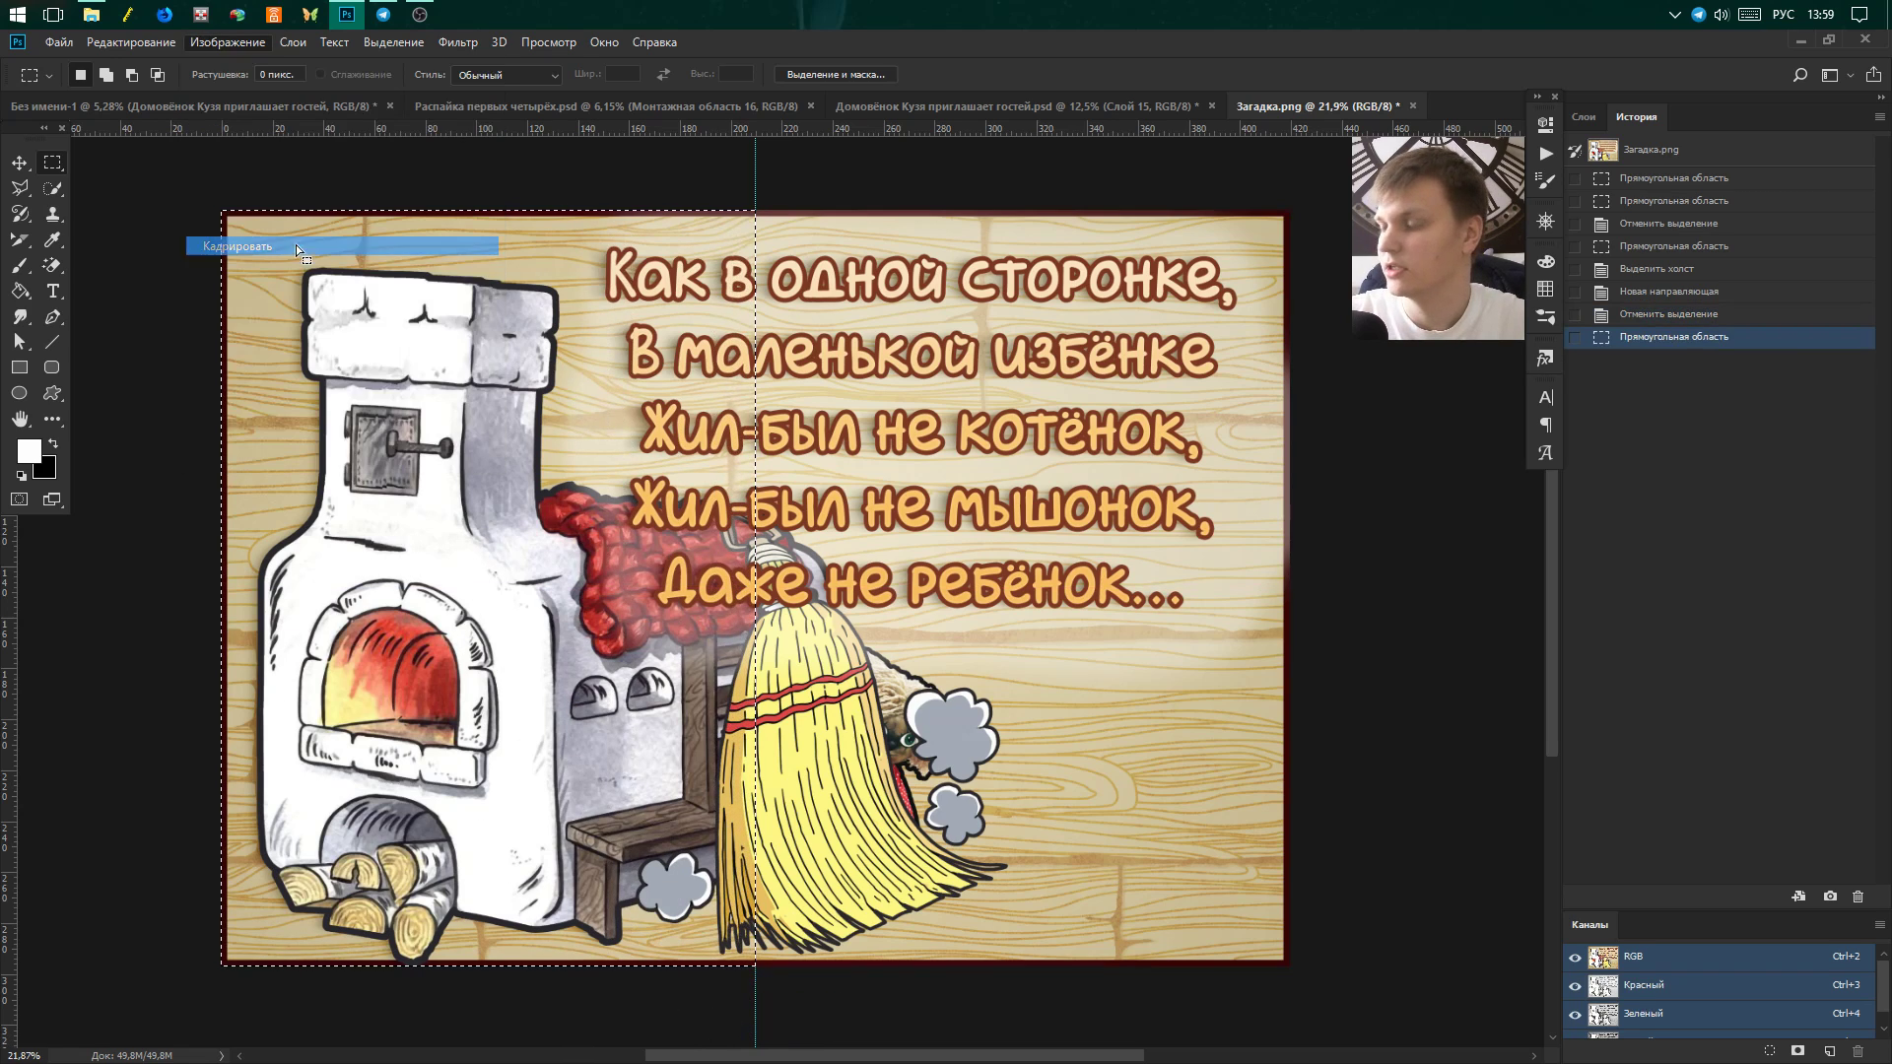
# Start Save As, cancel it, and clear the selection.
pyautogui.click(59, 41)
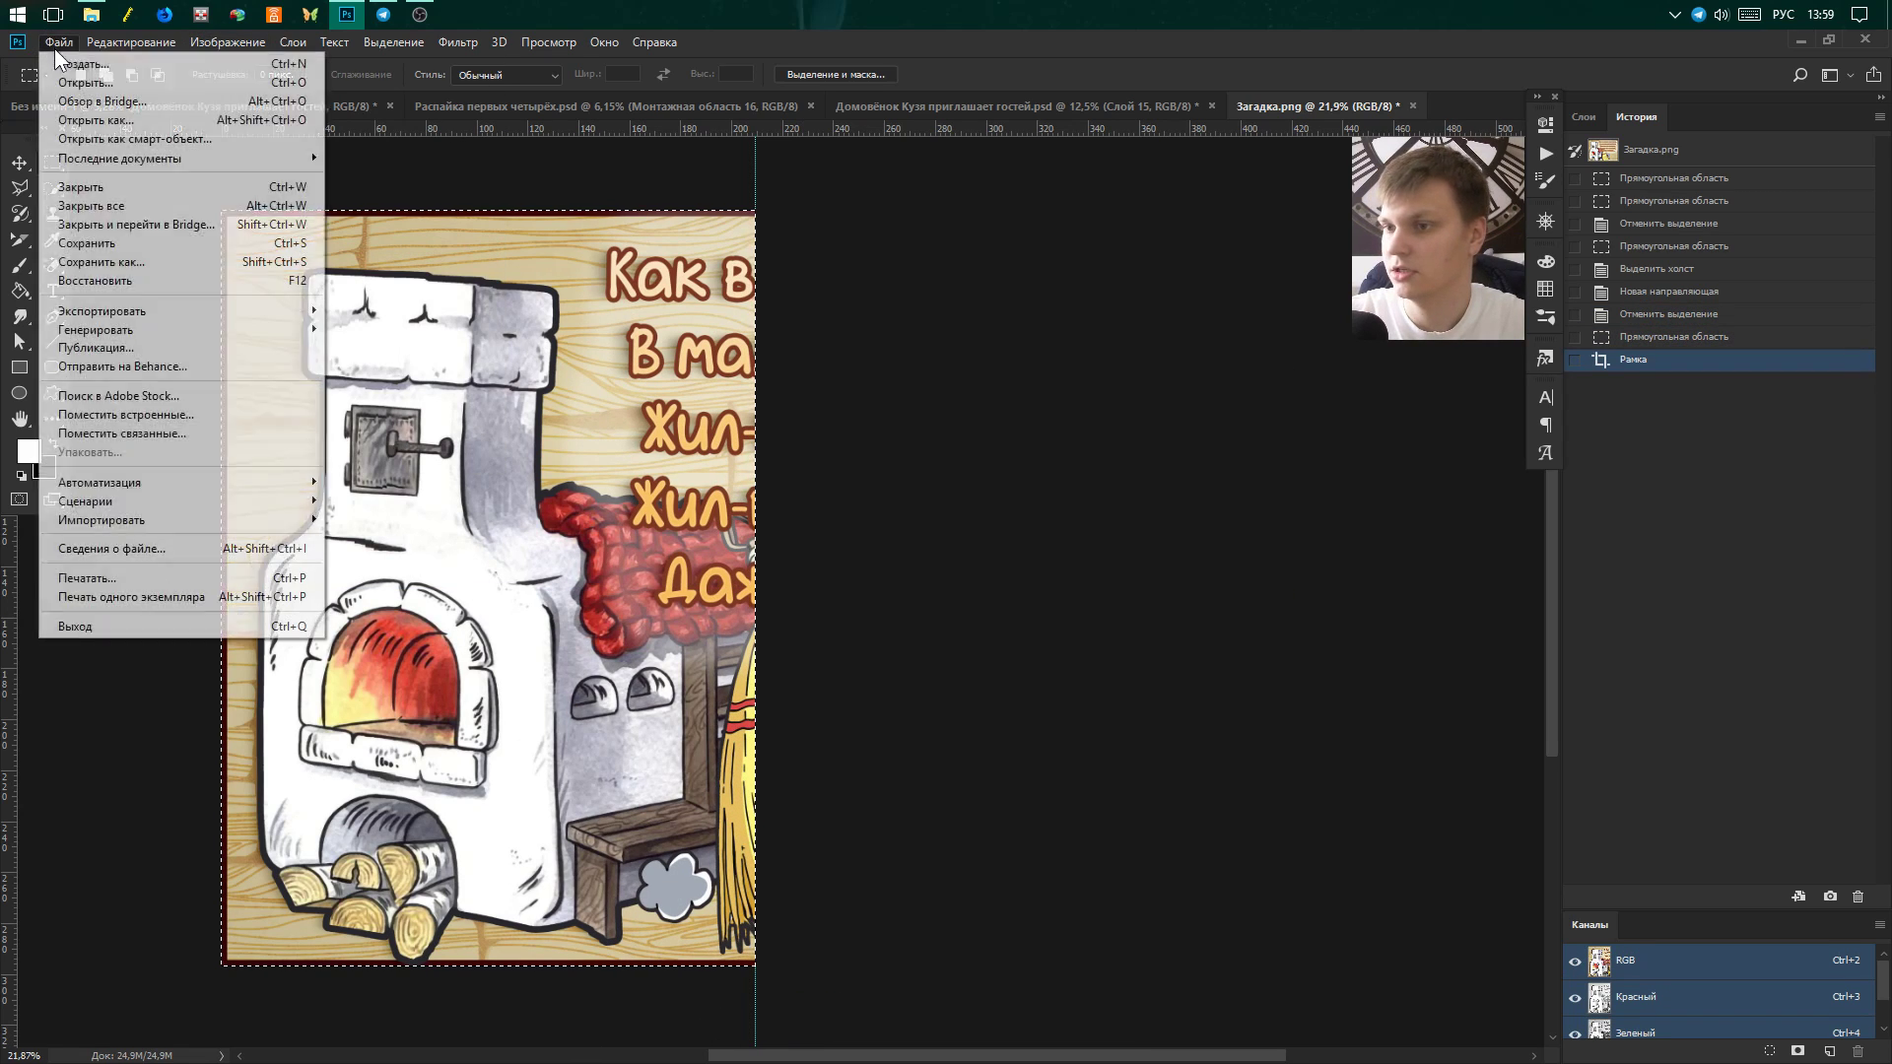
pyautogui.click(183, 263)
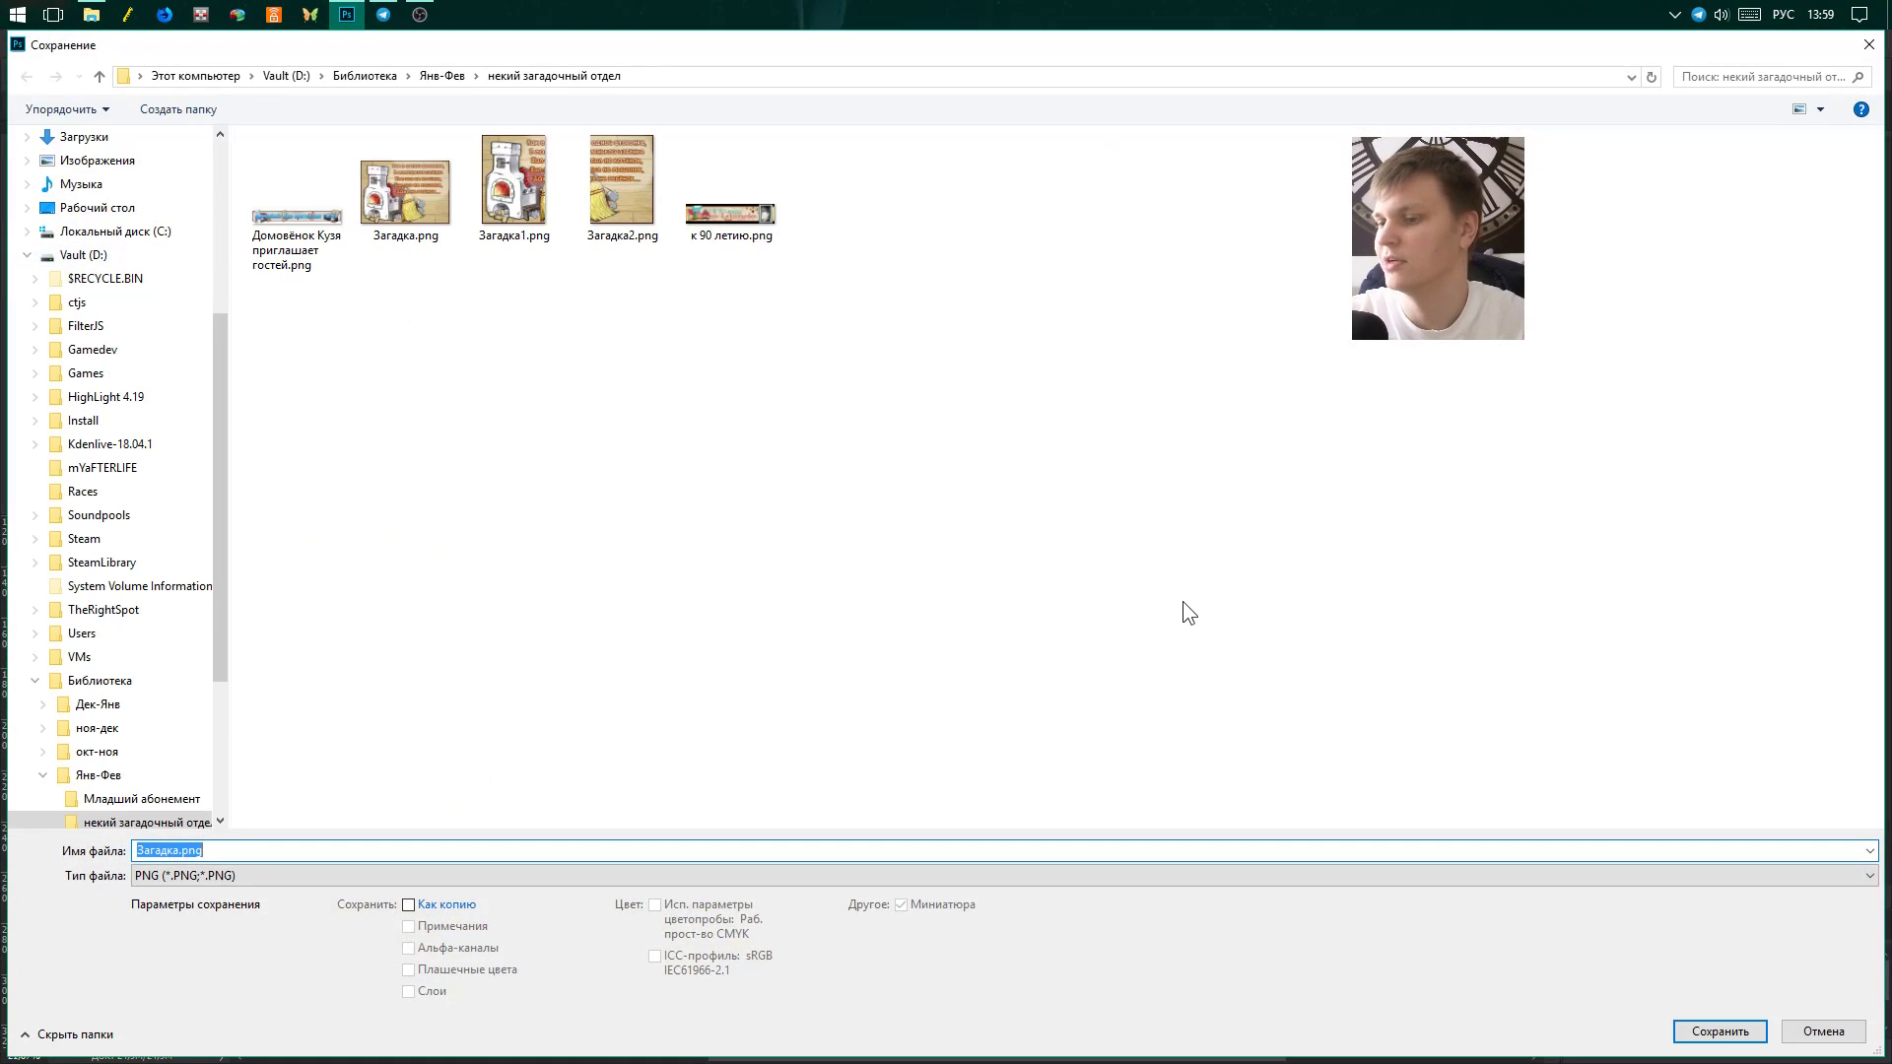
pyautogui.press('Escape')
pyautogui.hotkey('ctrl', 'd')
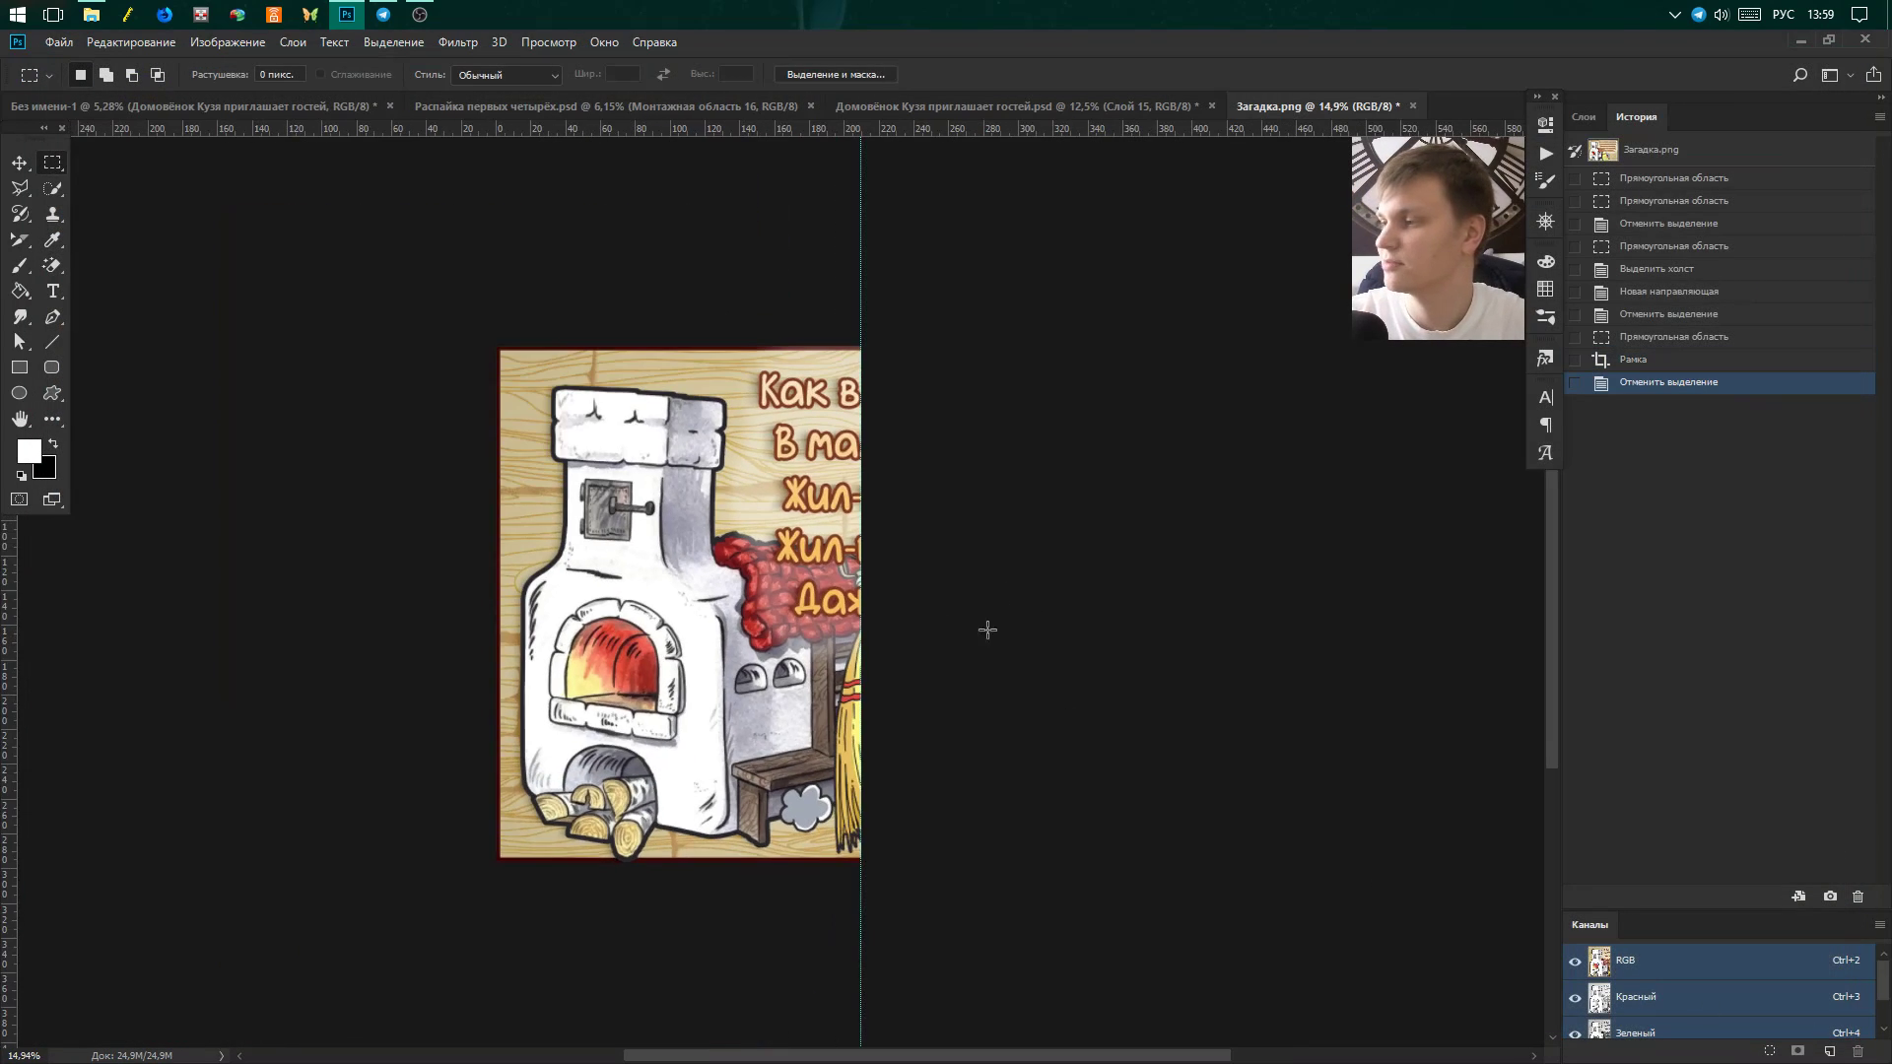
# Revert to the uncropped picture, convert Фон into Слой 0 and make Монтажная область 1 from it.
pyautogui.click(1658, 156)
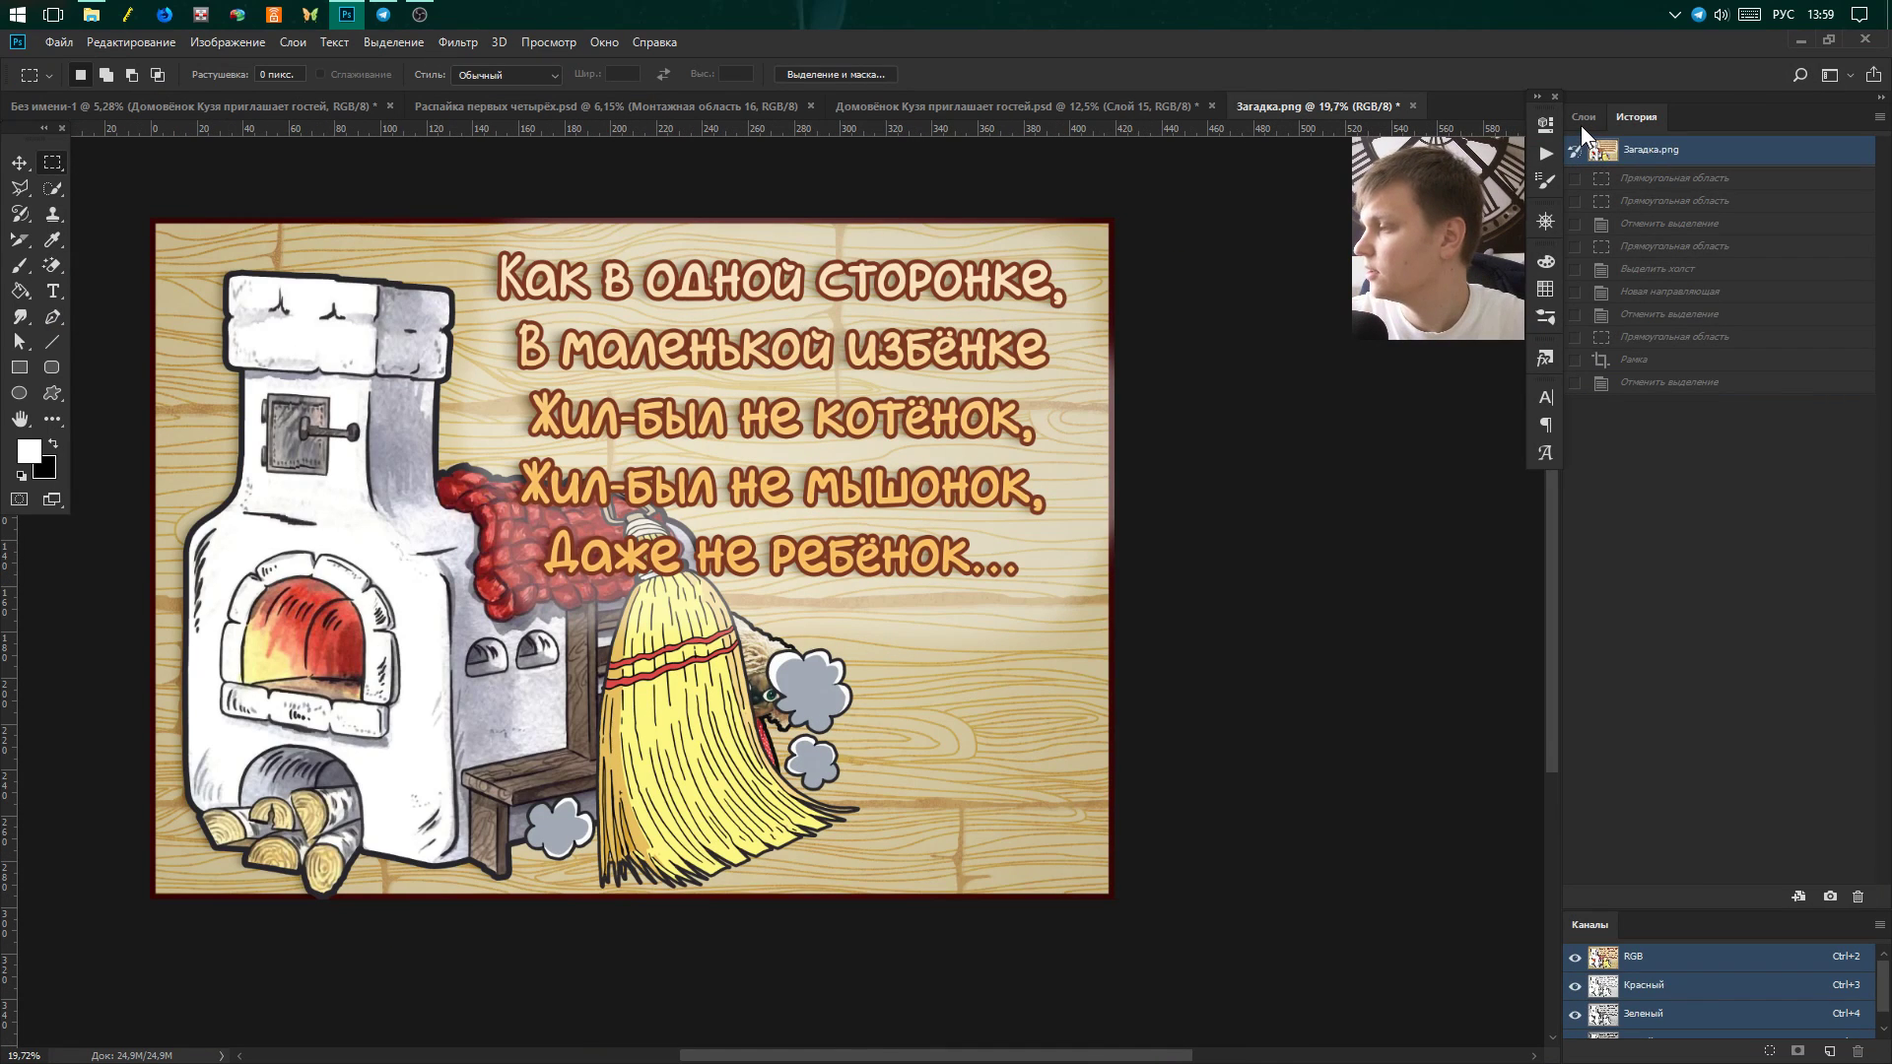
pyautogui.click(1580, 126)
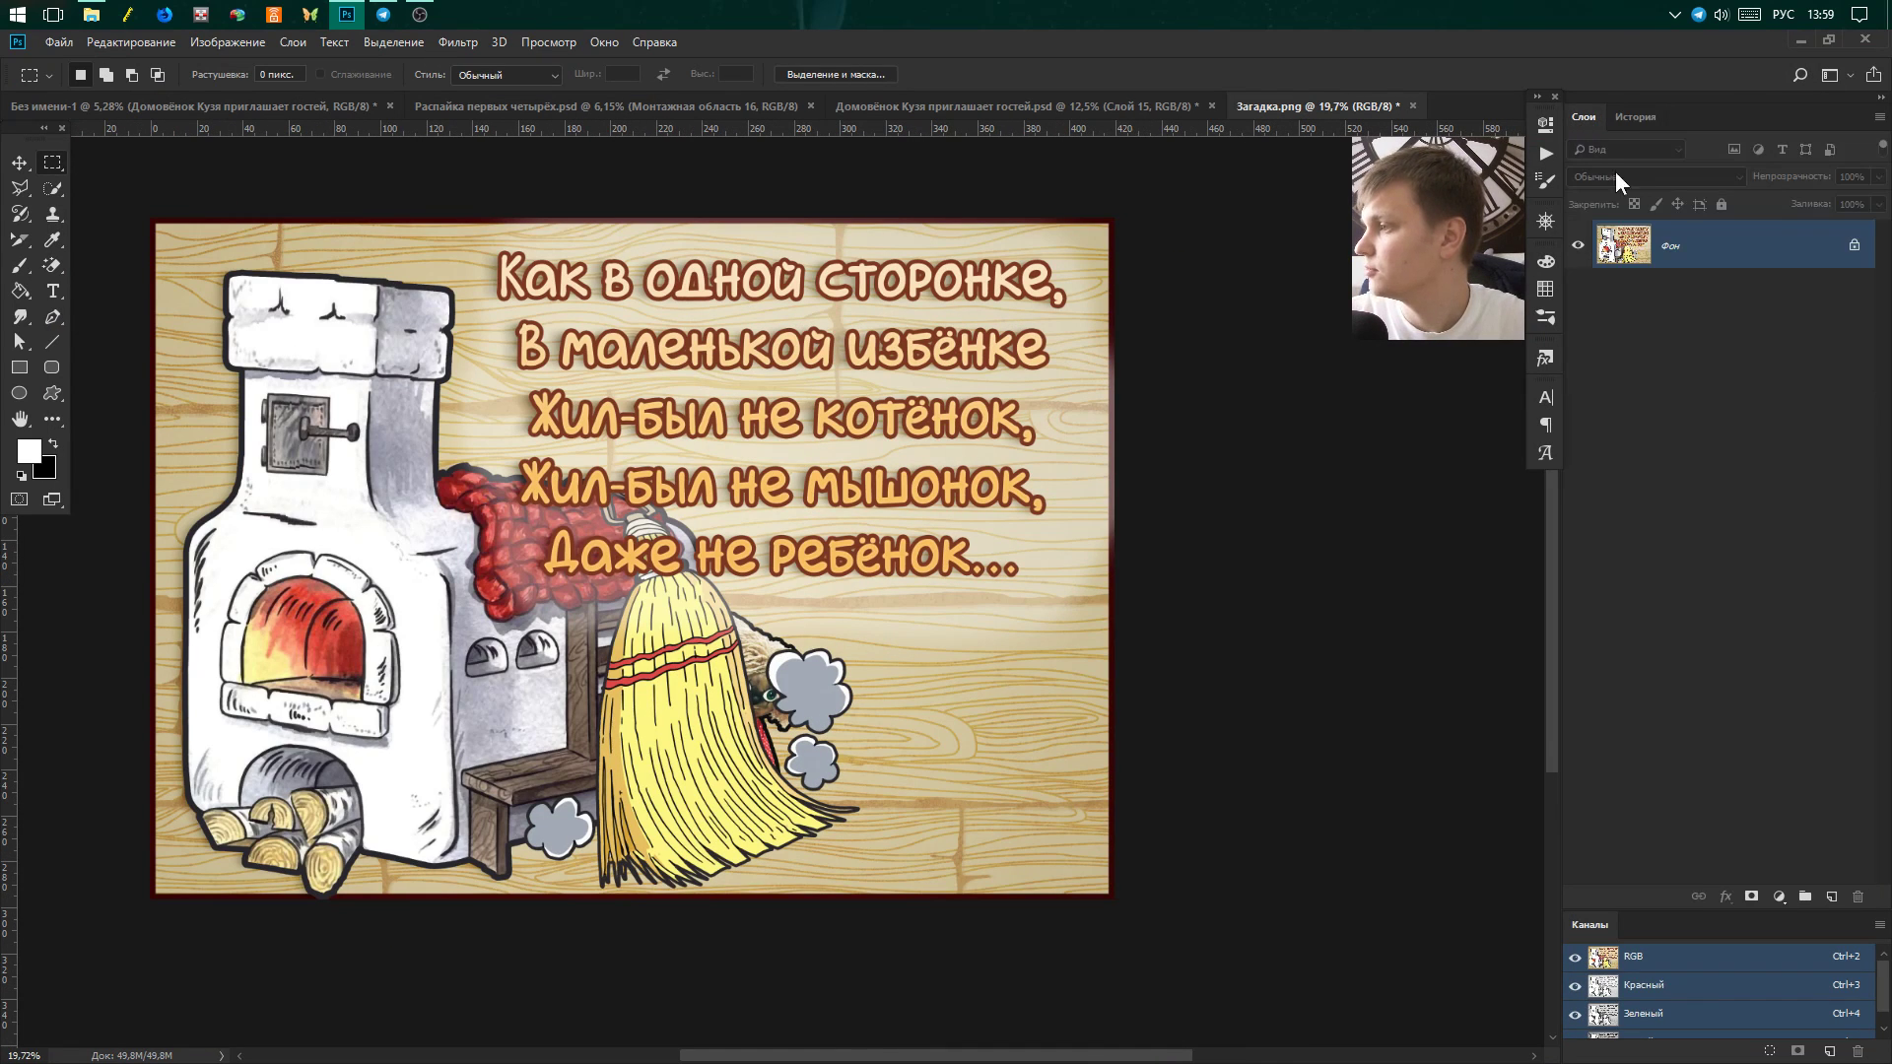
pyautogui.doubleClick(1753, 248)
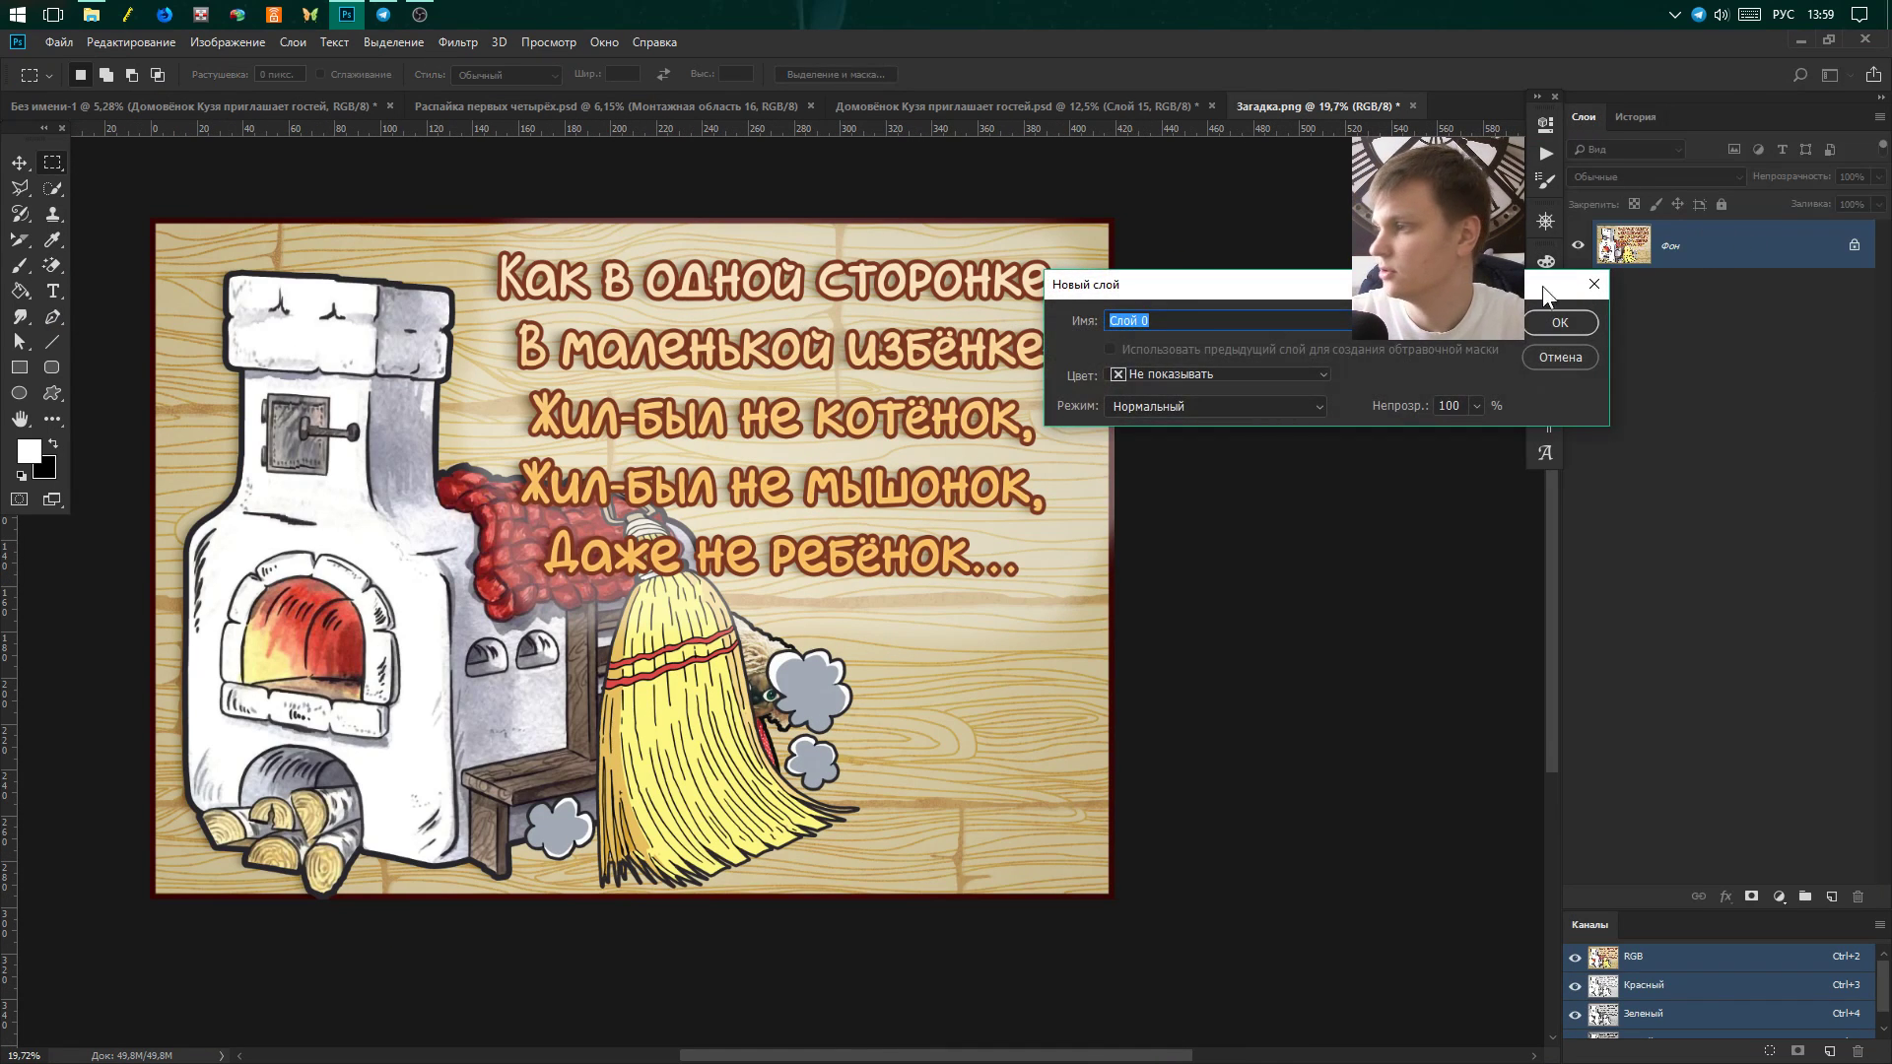
pyautogui.click(1556, 321)
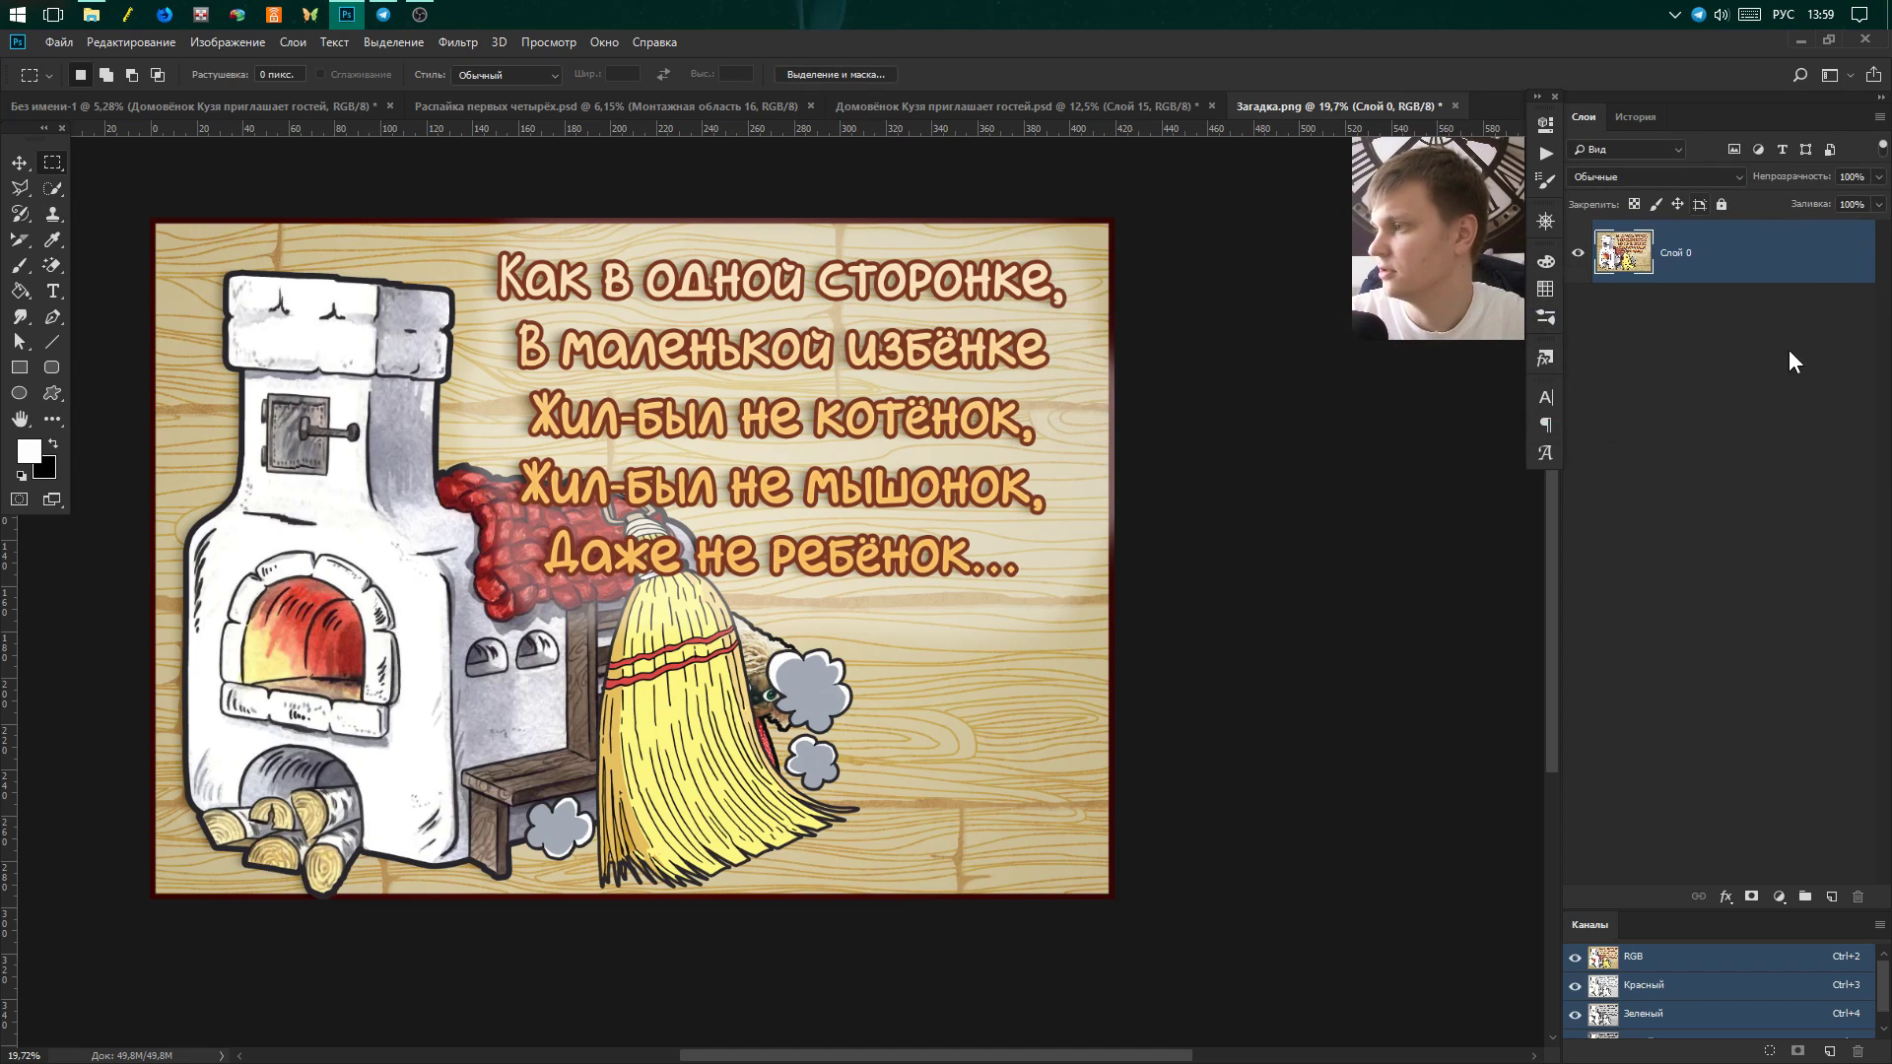
pyautogui.rightClick(1770, 256)
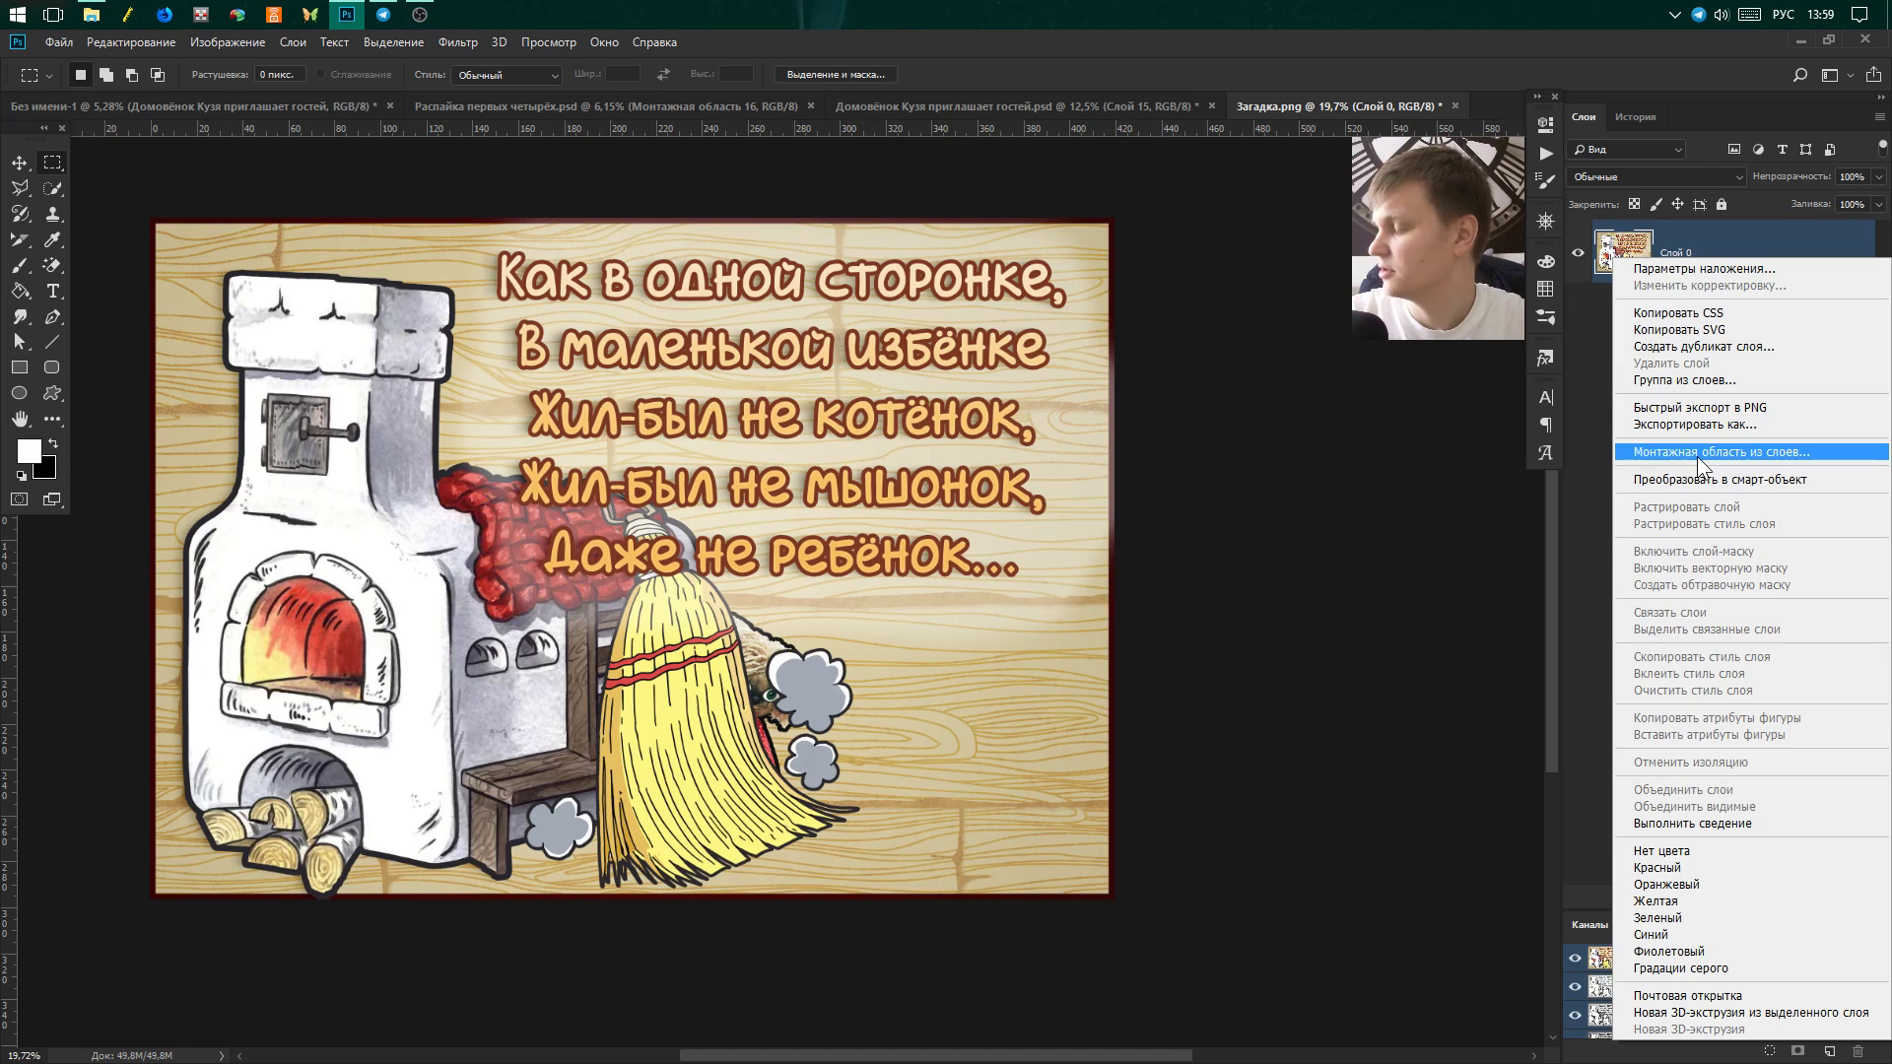
pyautogui.click(1697, 458)
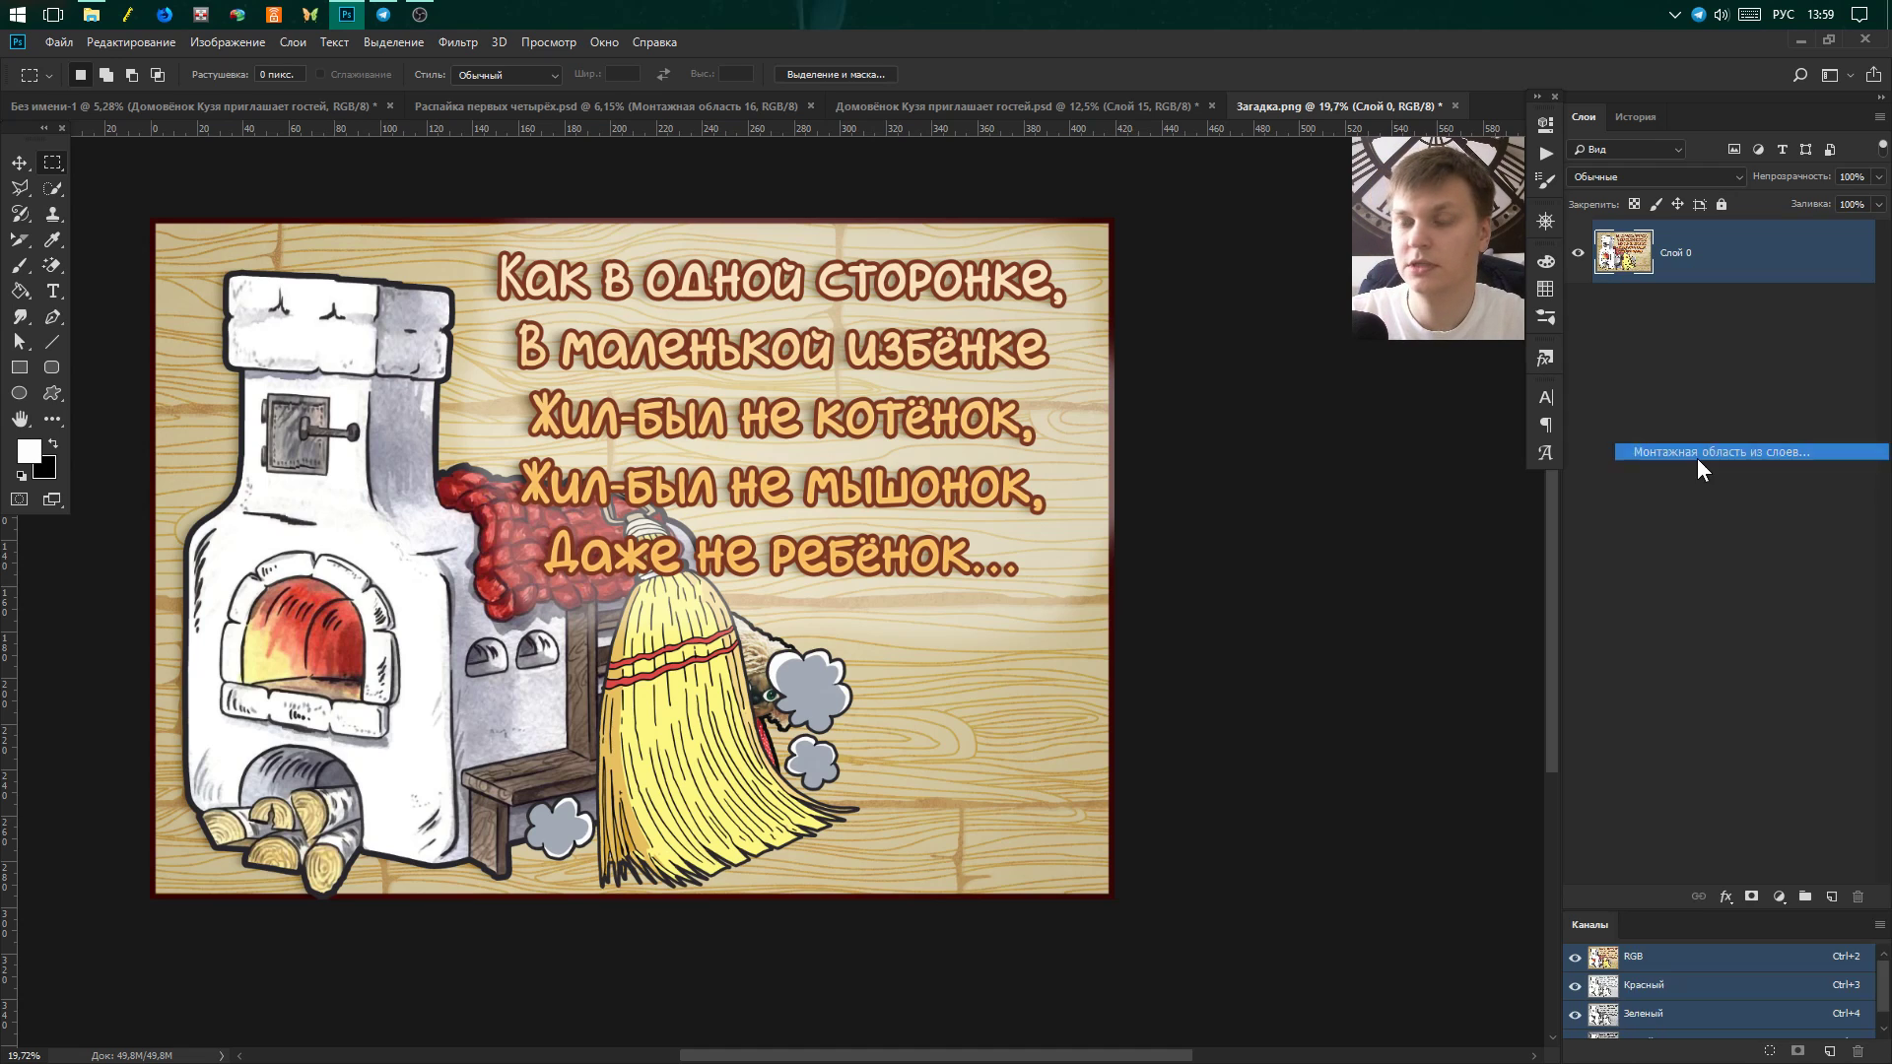
pyautogui.click(1050, 341)
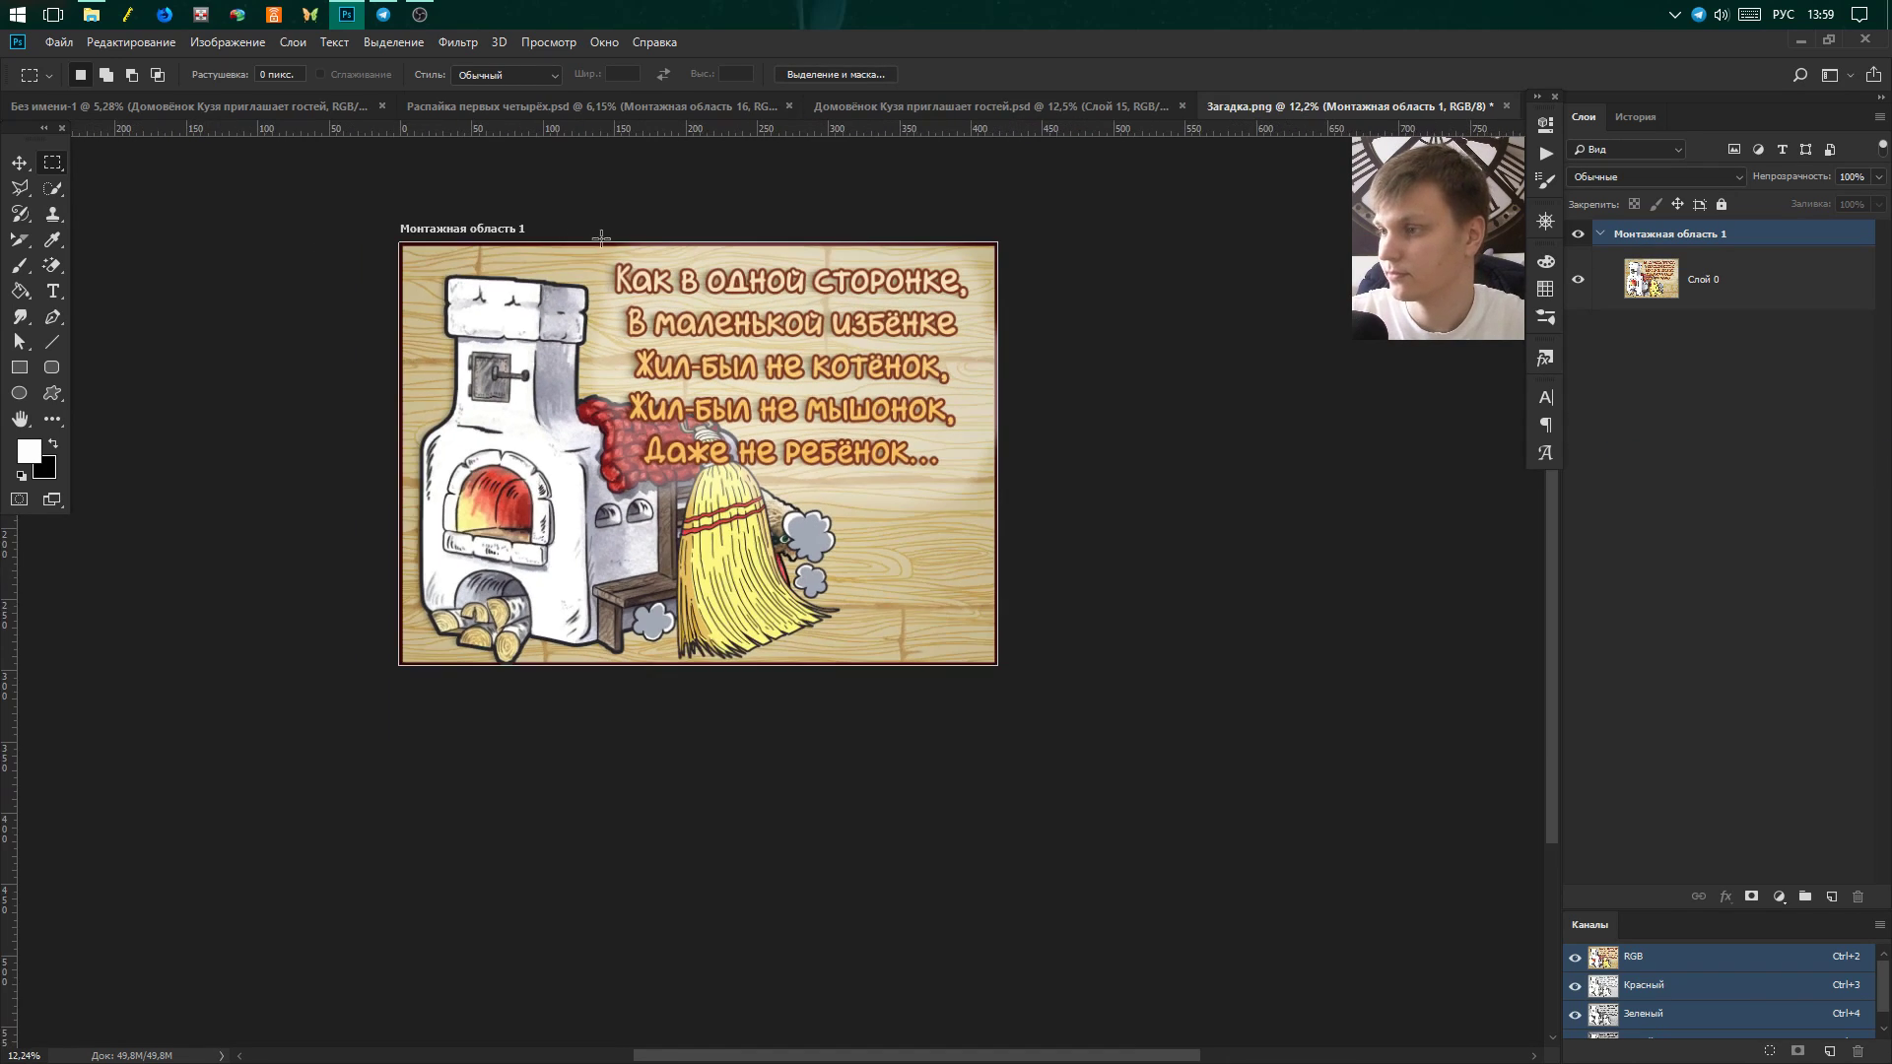
pyautogui.scroll(2, 806, 292)
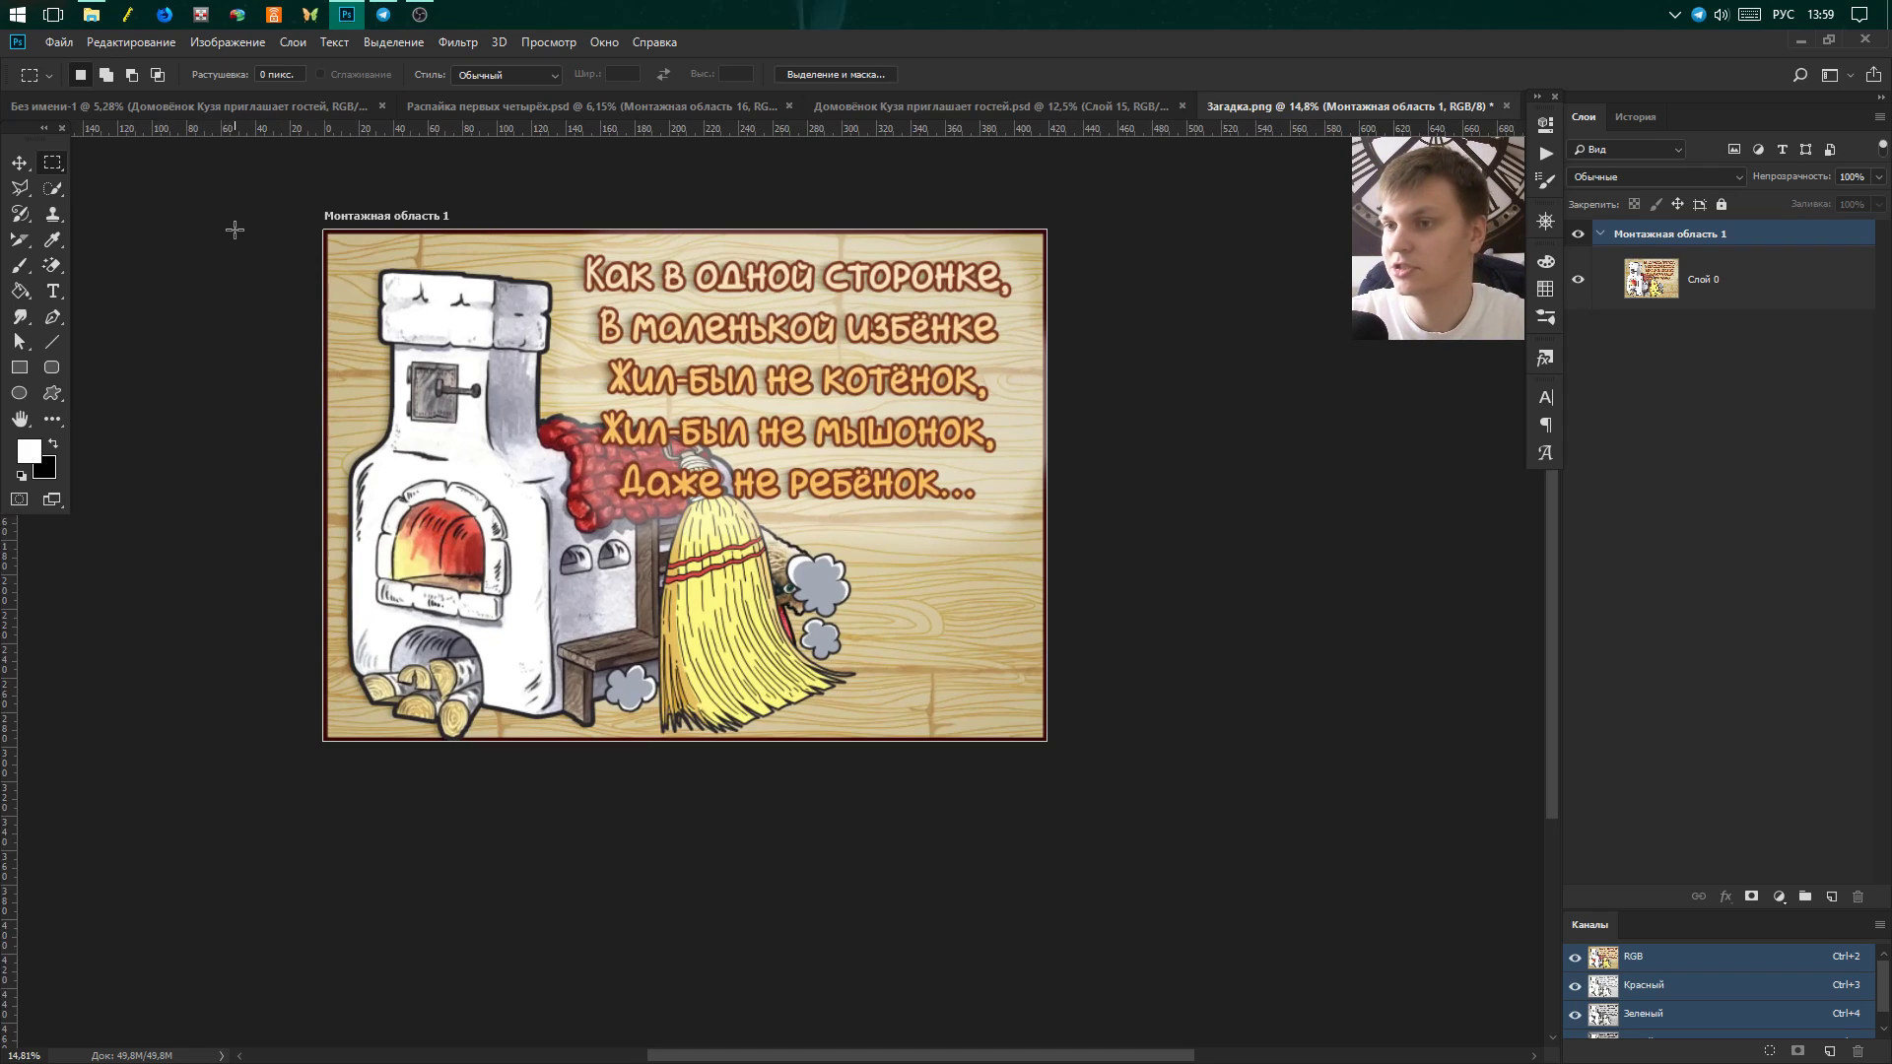
pyautogui.click(26, 168)
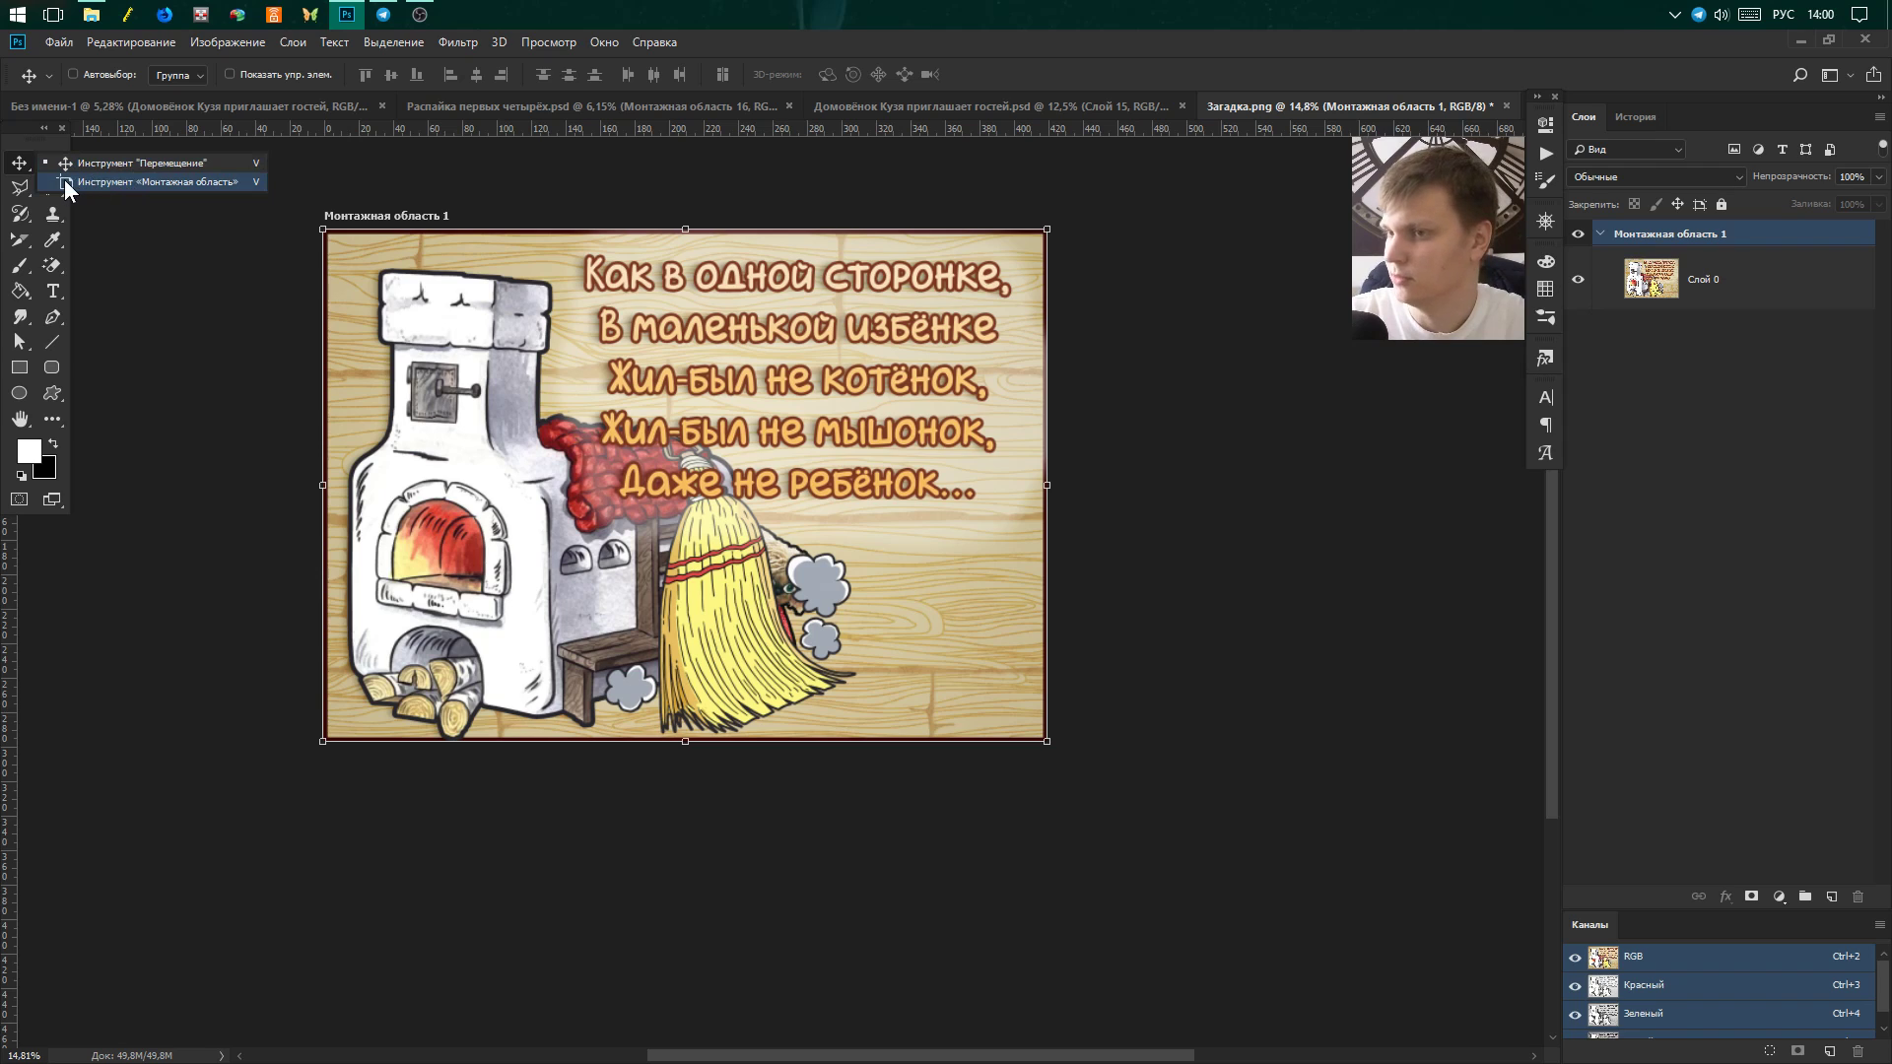
# Add a second blank artboard below Монтажная область 1 with the Artboard tool.
pyautogui.click(157, 179)
pyautogui.scroll(-3, 1204, 299)
pyautogui.scroll(2, 1013, 343)
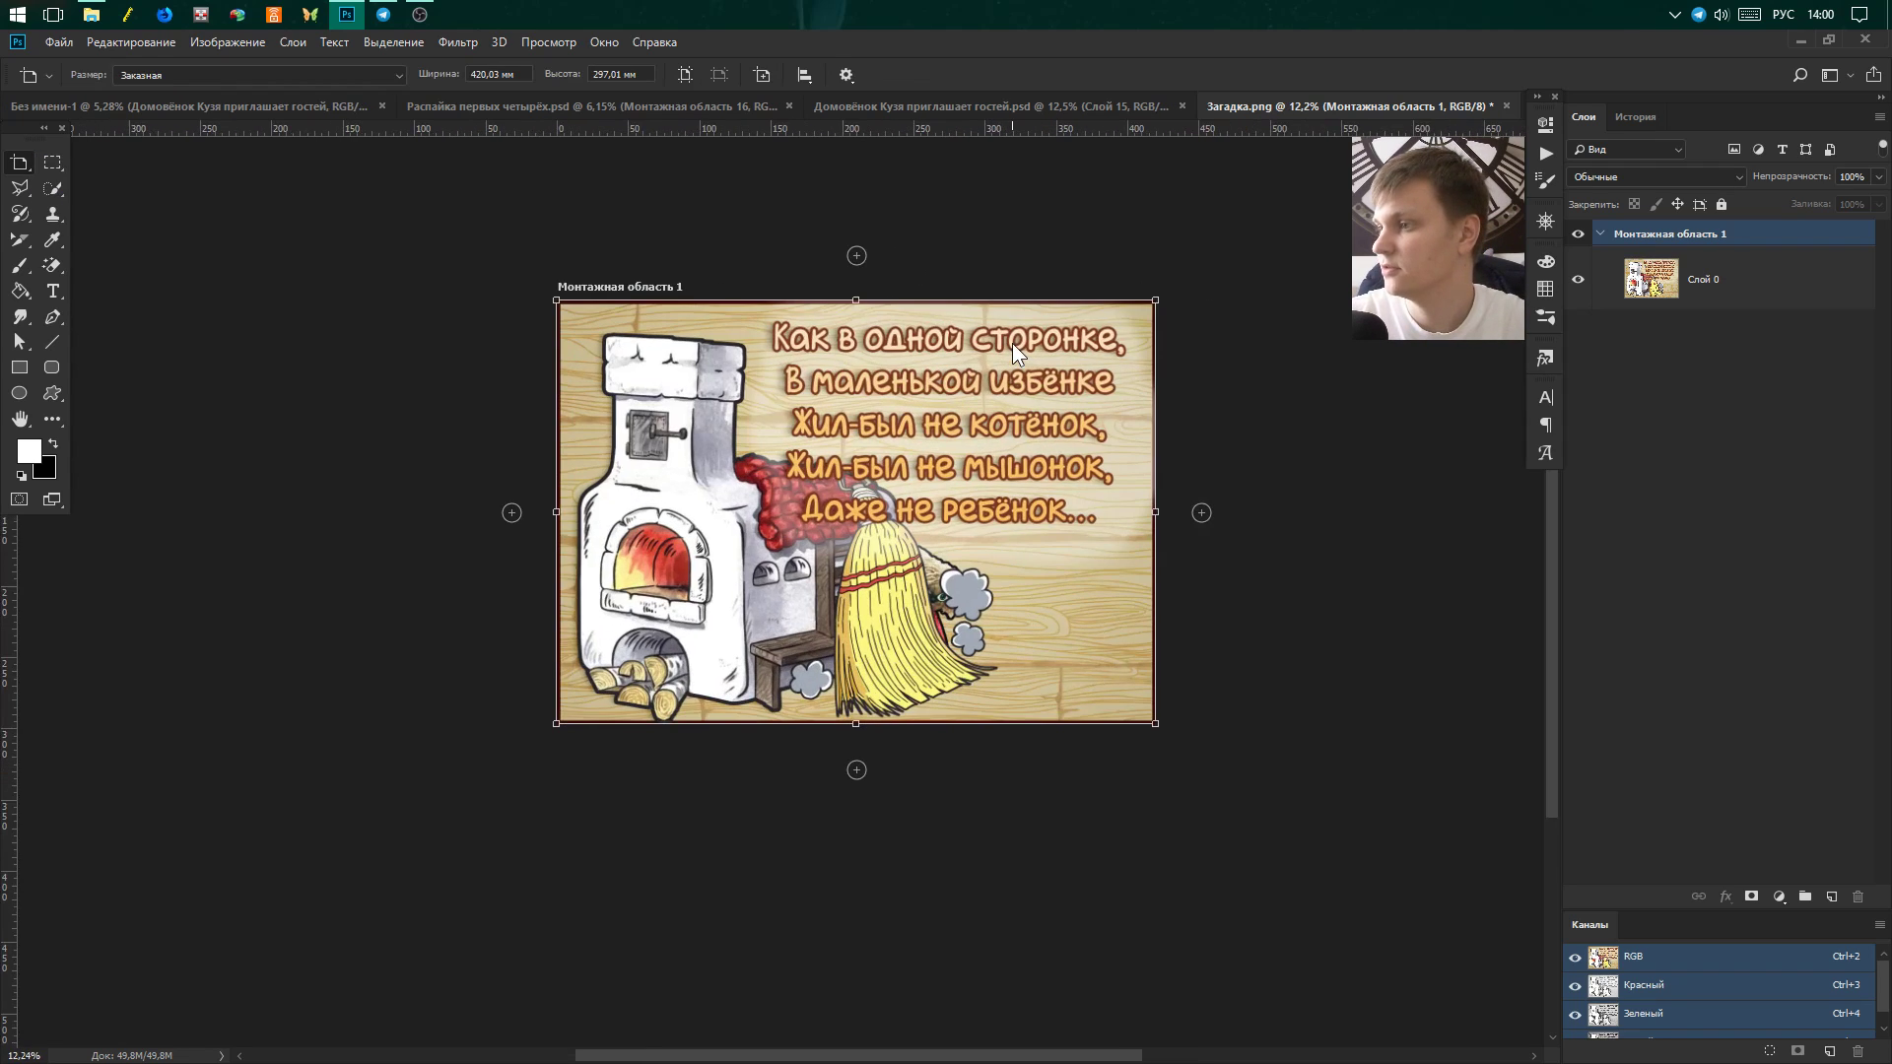
pyautogui.scroll(2, 1013, 343)
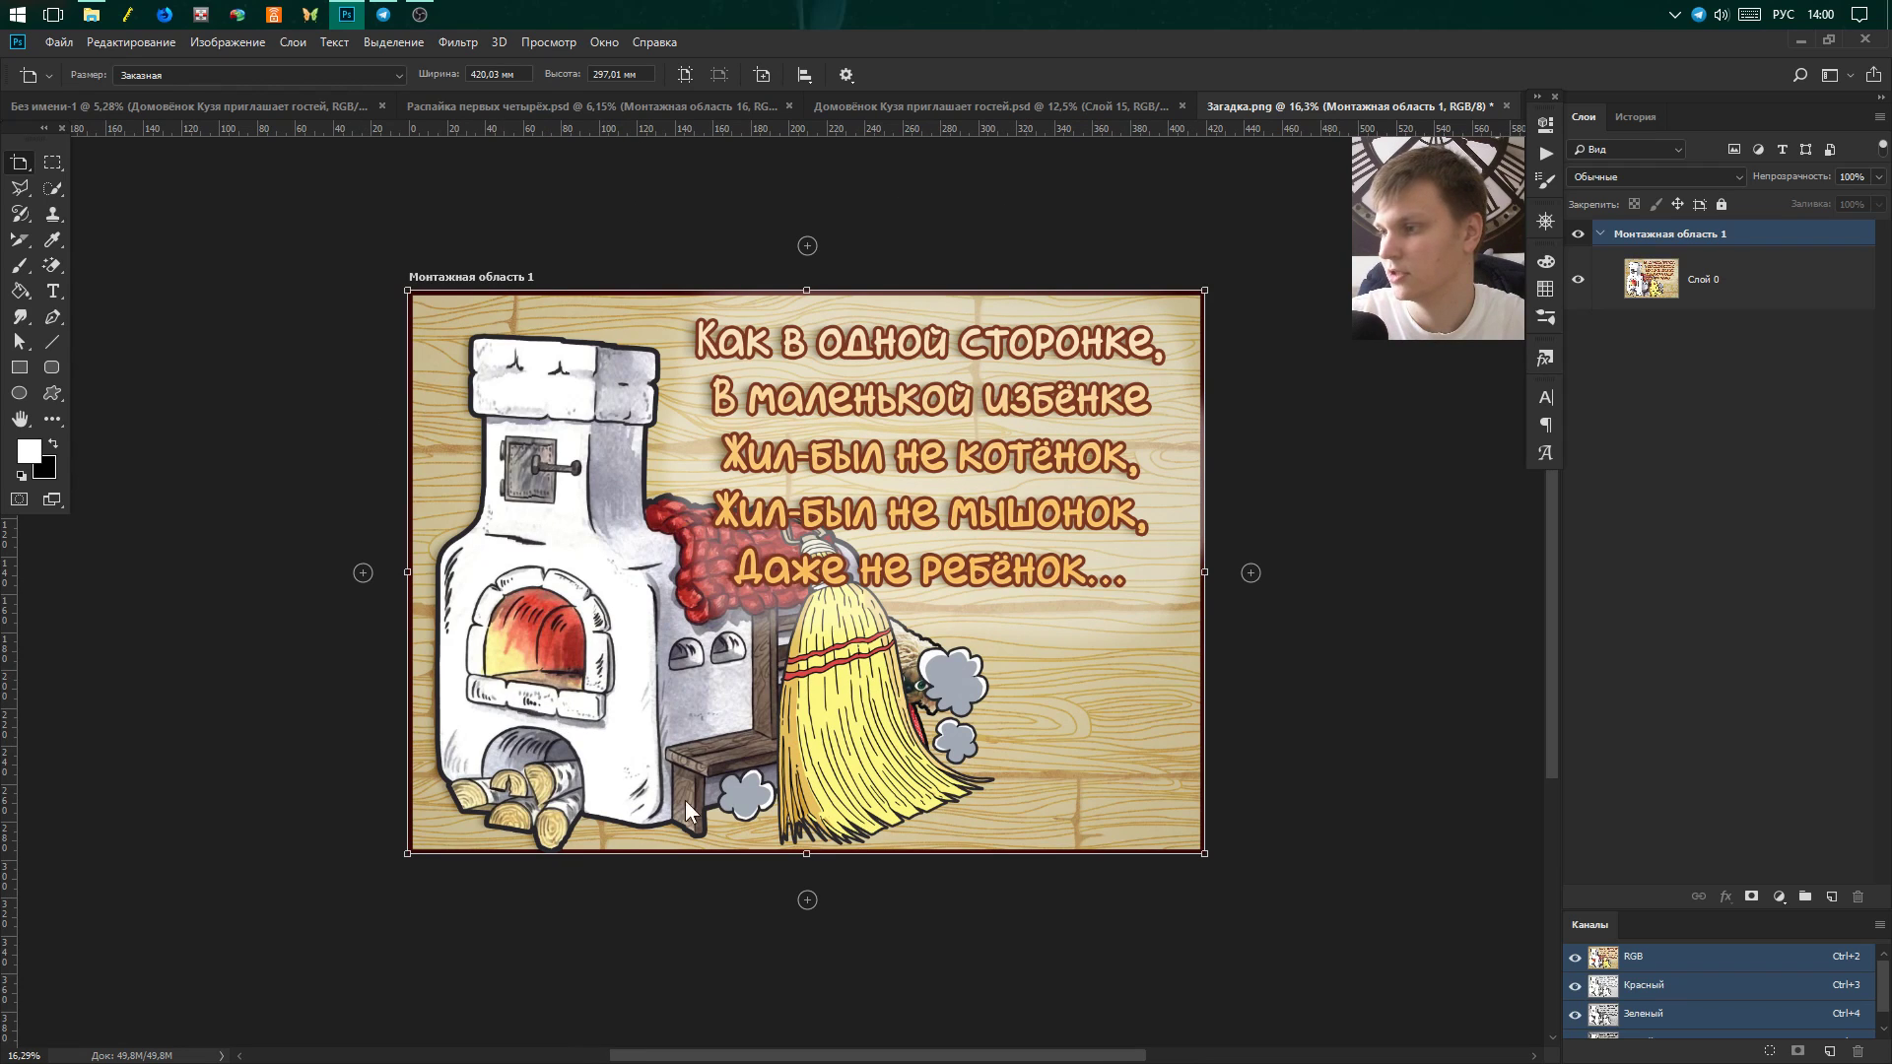
pyautogui.scroll(-3, 748, 405)
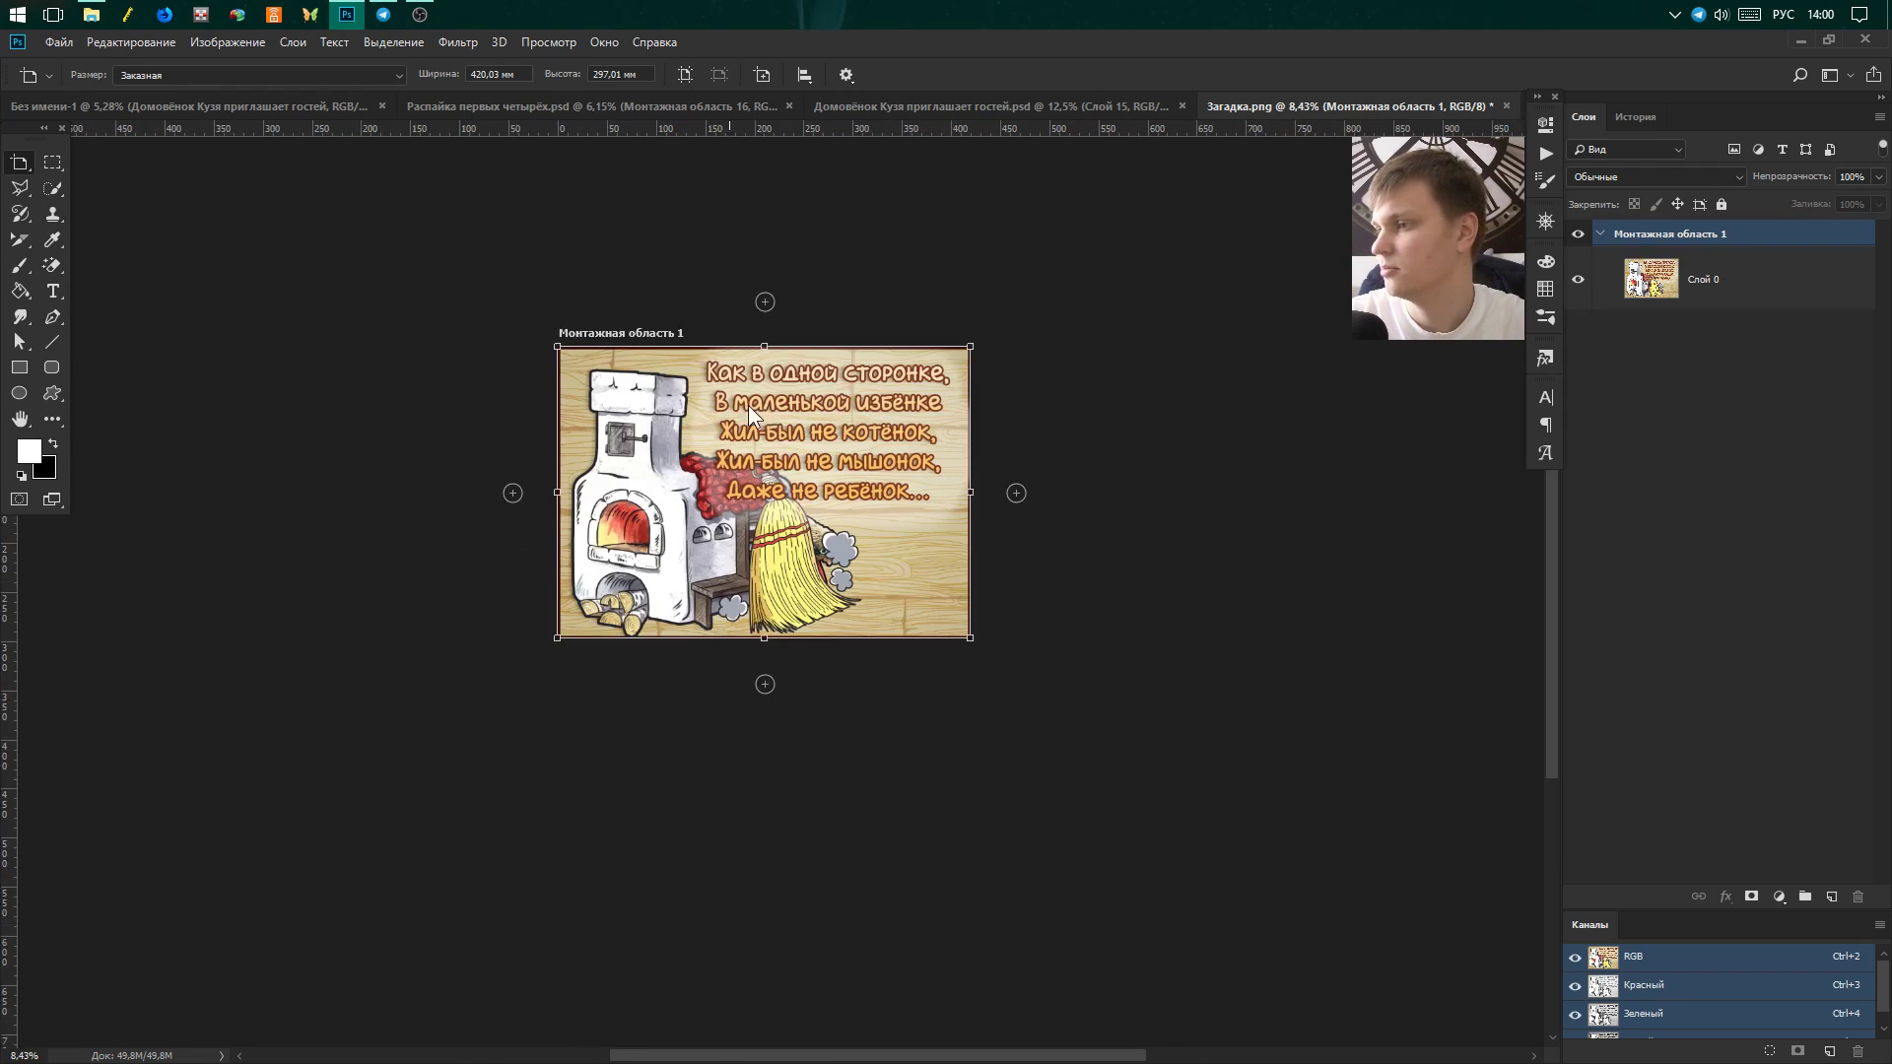
pyautogui.scroll(2, 744, 697)
pyautogui.click(741, 640)
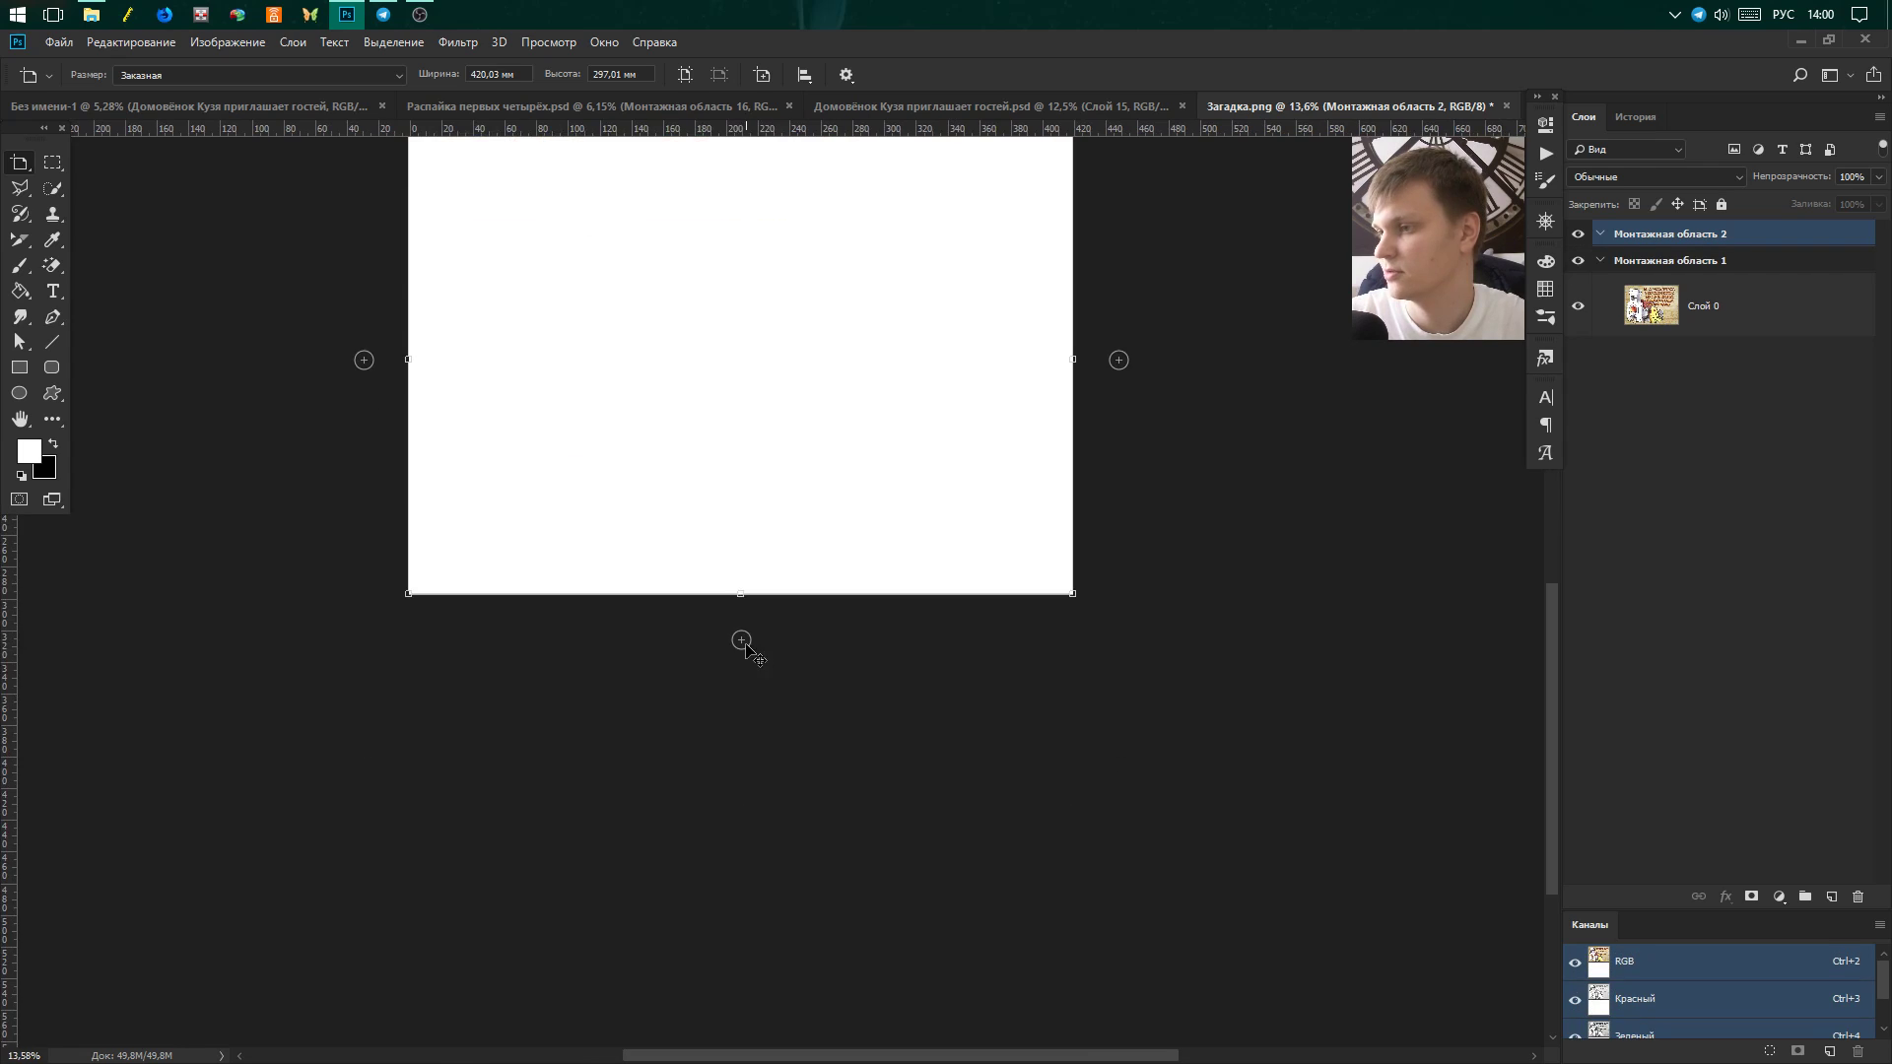
pyautogui.scroll(-3, 744, 642)
pyautogui.scroll(2, 879, 469)
# Narrow the second artboard's width to 210 mm with the Move tool.
pyautogui.click(51, 167)
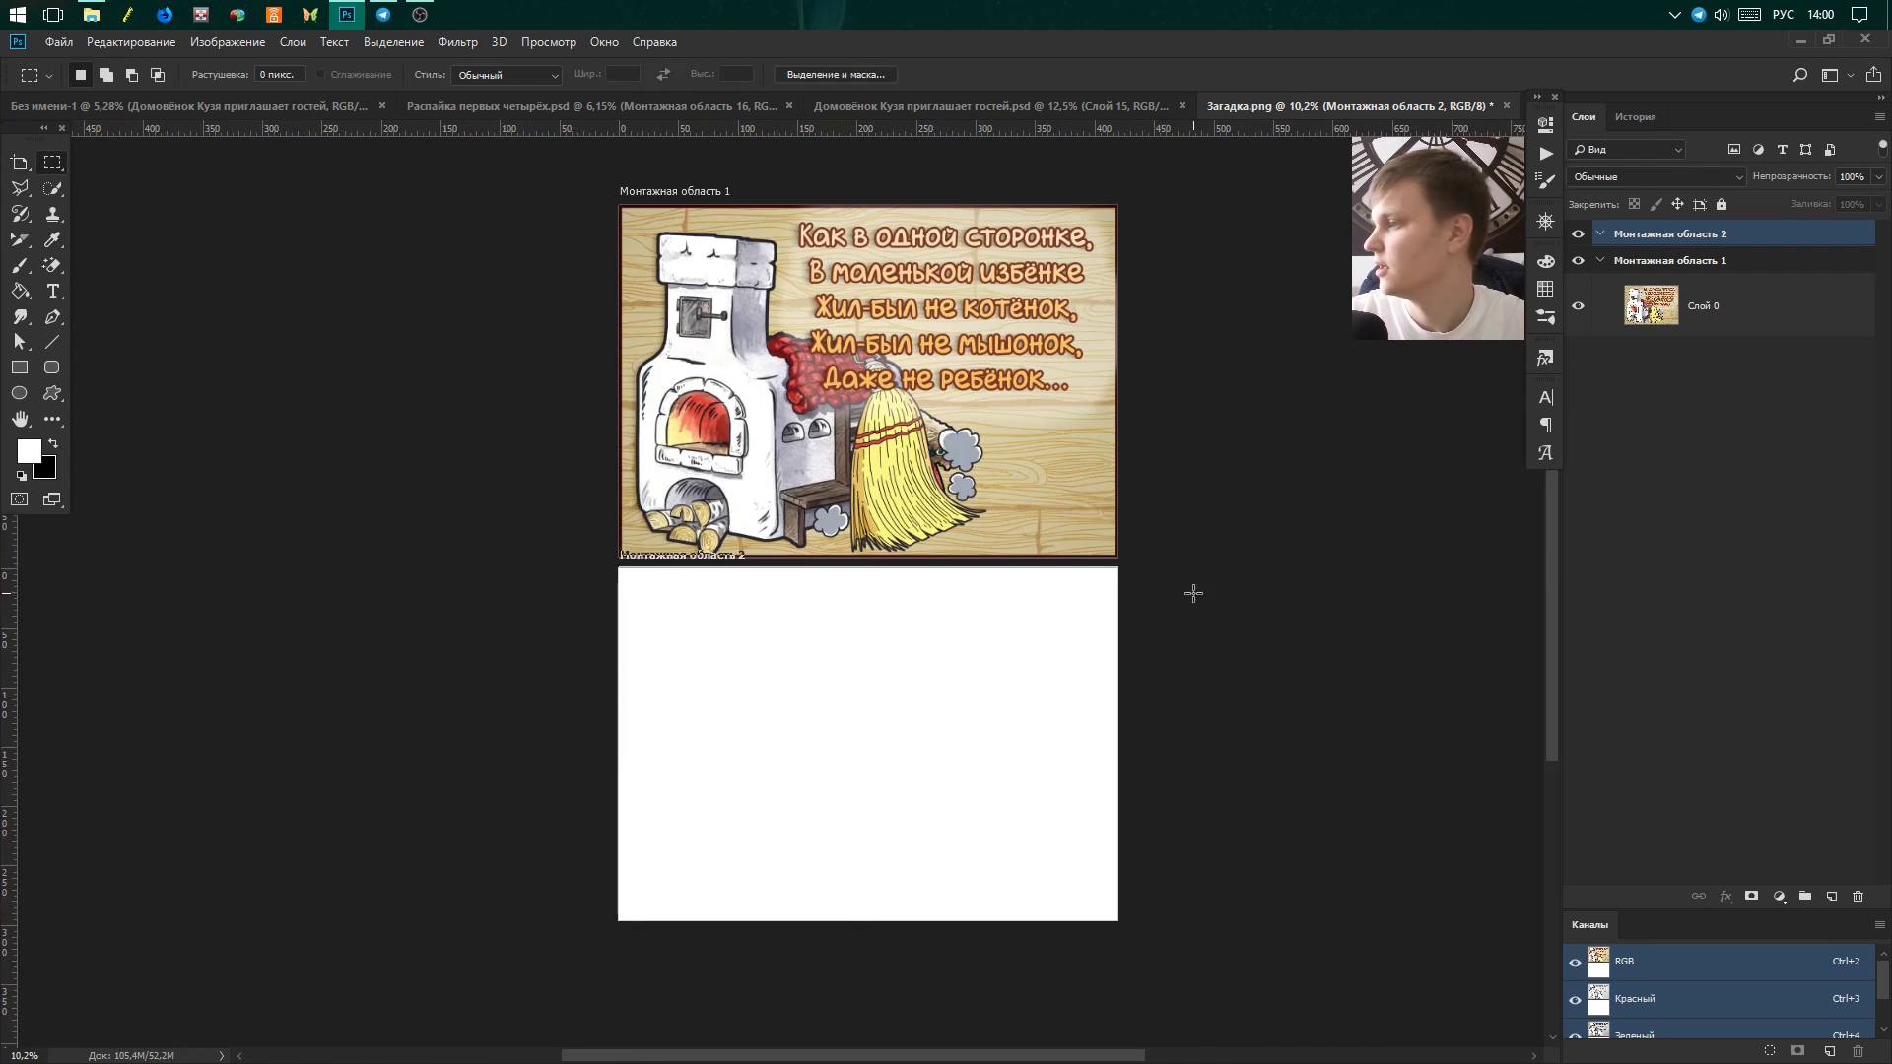
pyautogui.scroll(1, 1194, 709)
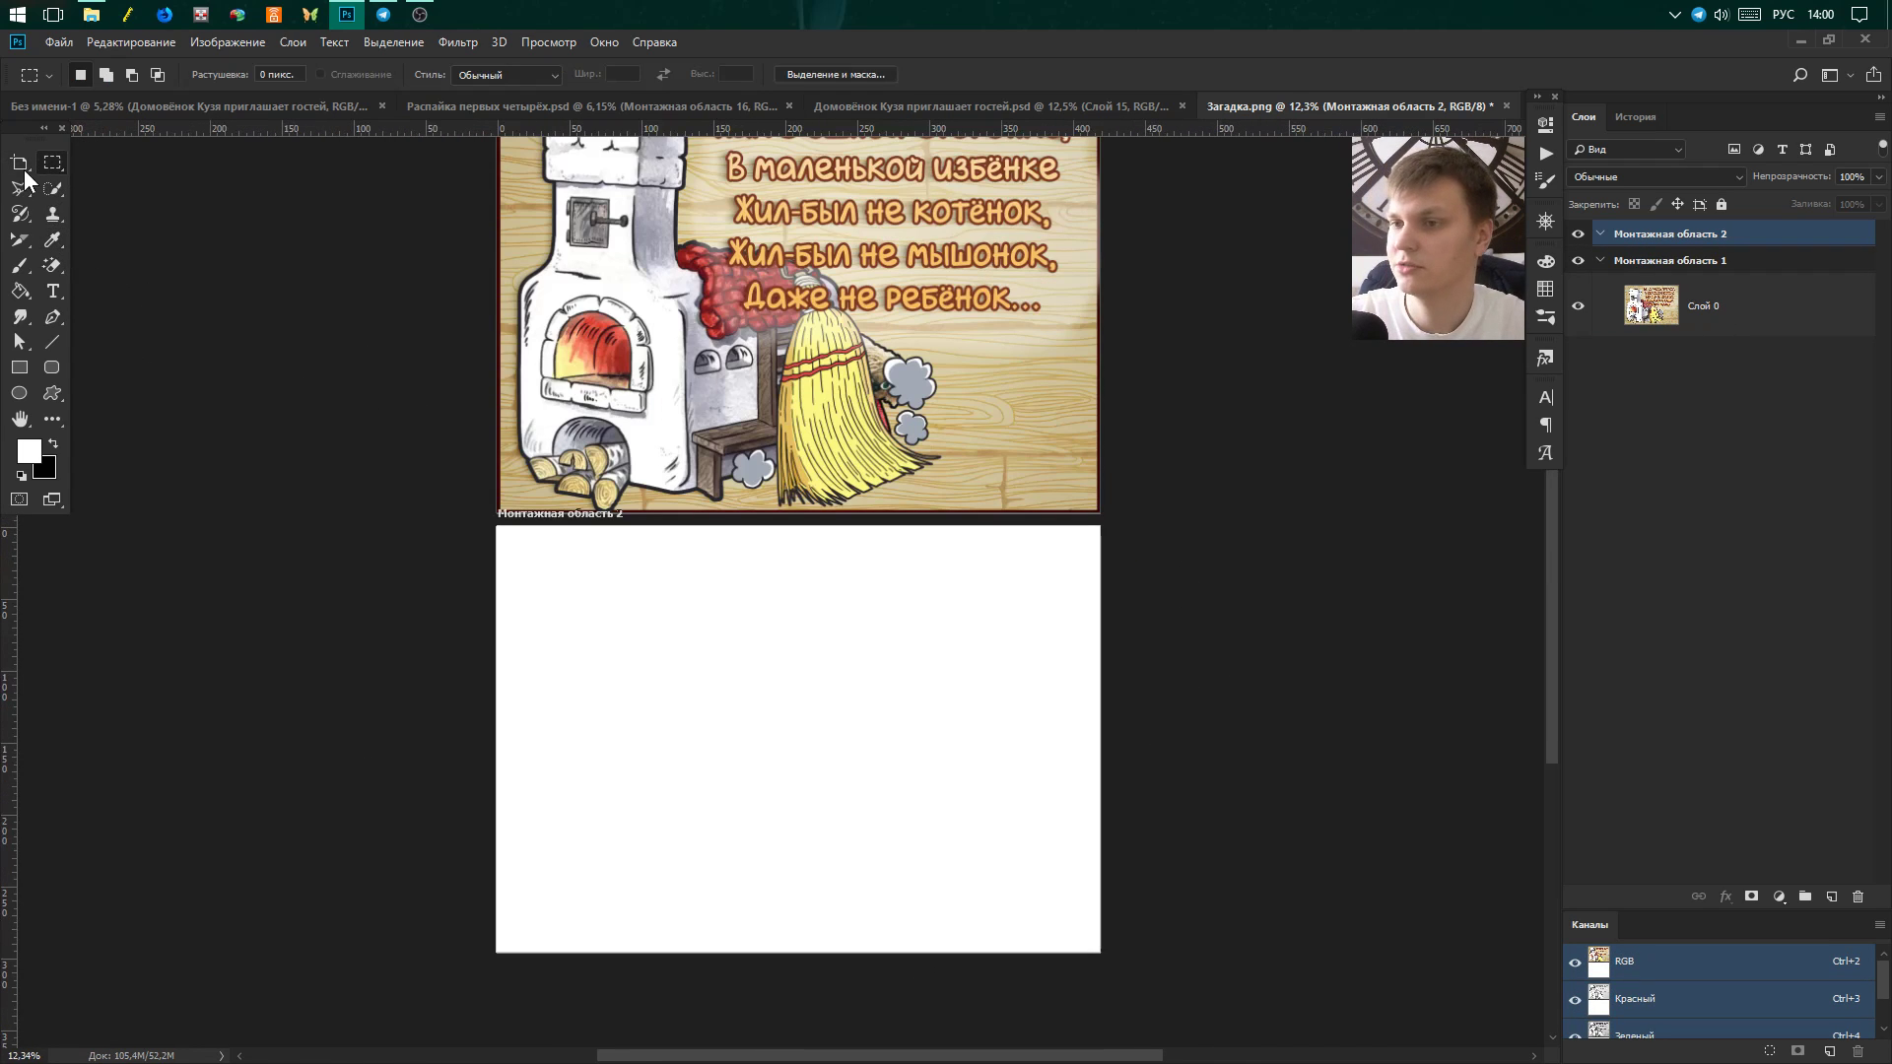
pyautogui.moveTo(27, 164); pyautogui.dragTo(97, 158)
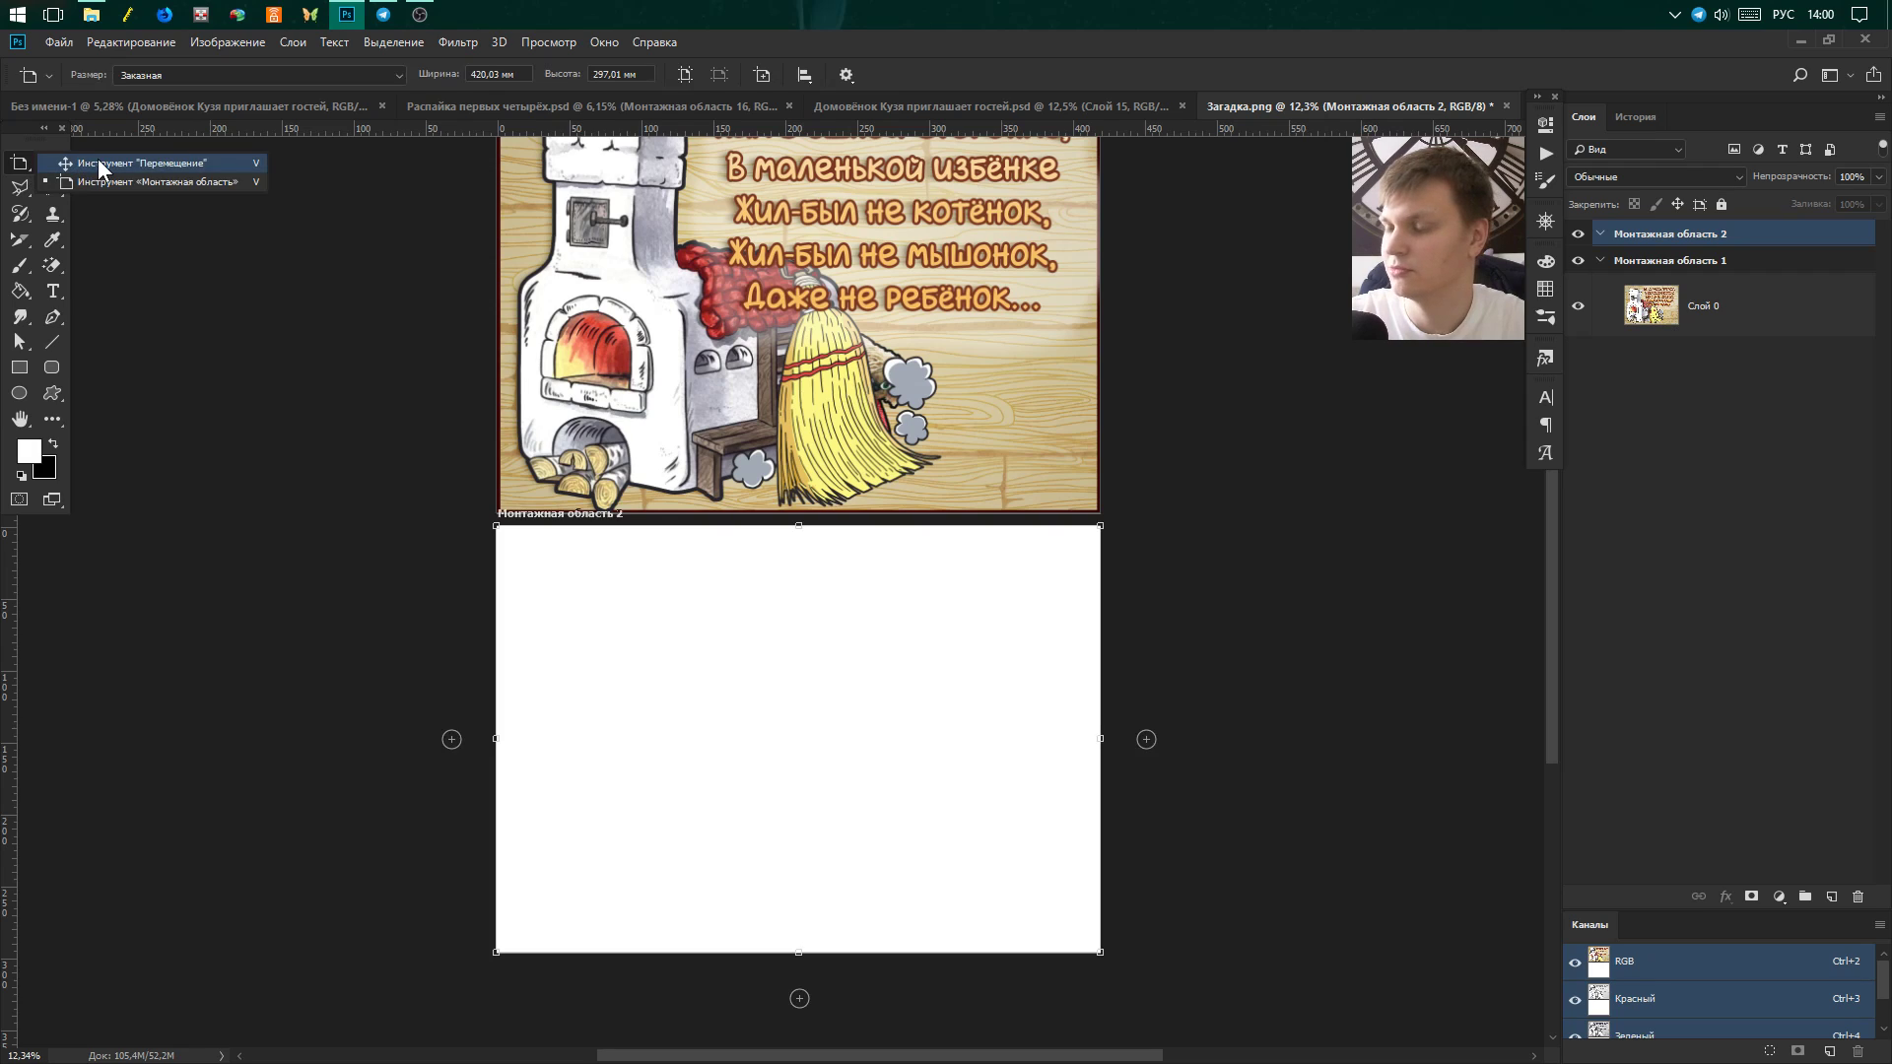
pyautogui.click(97, 161)
pyautogui.moveTo(1098, 737); pyautogui.dragTo(795, 752)
# Duplicate Слой 0 into Монтажная область 2.
pyautogui.click(1782, 311)
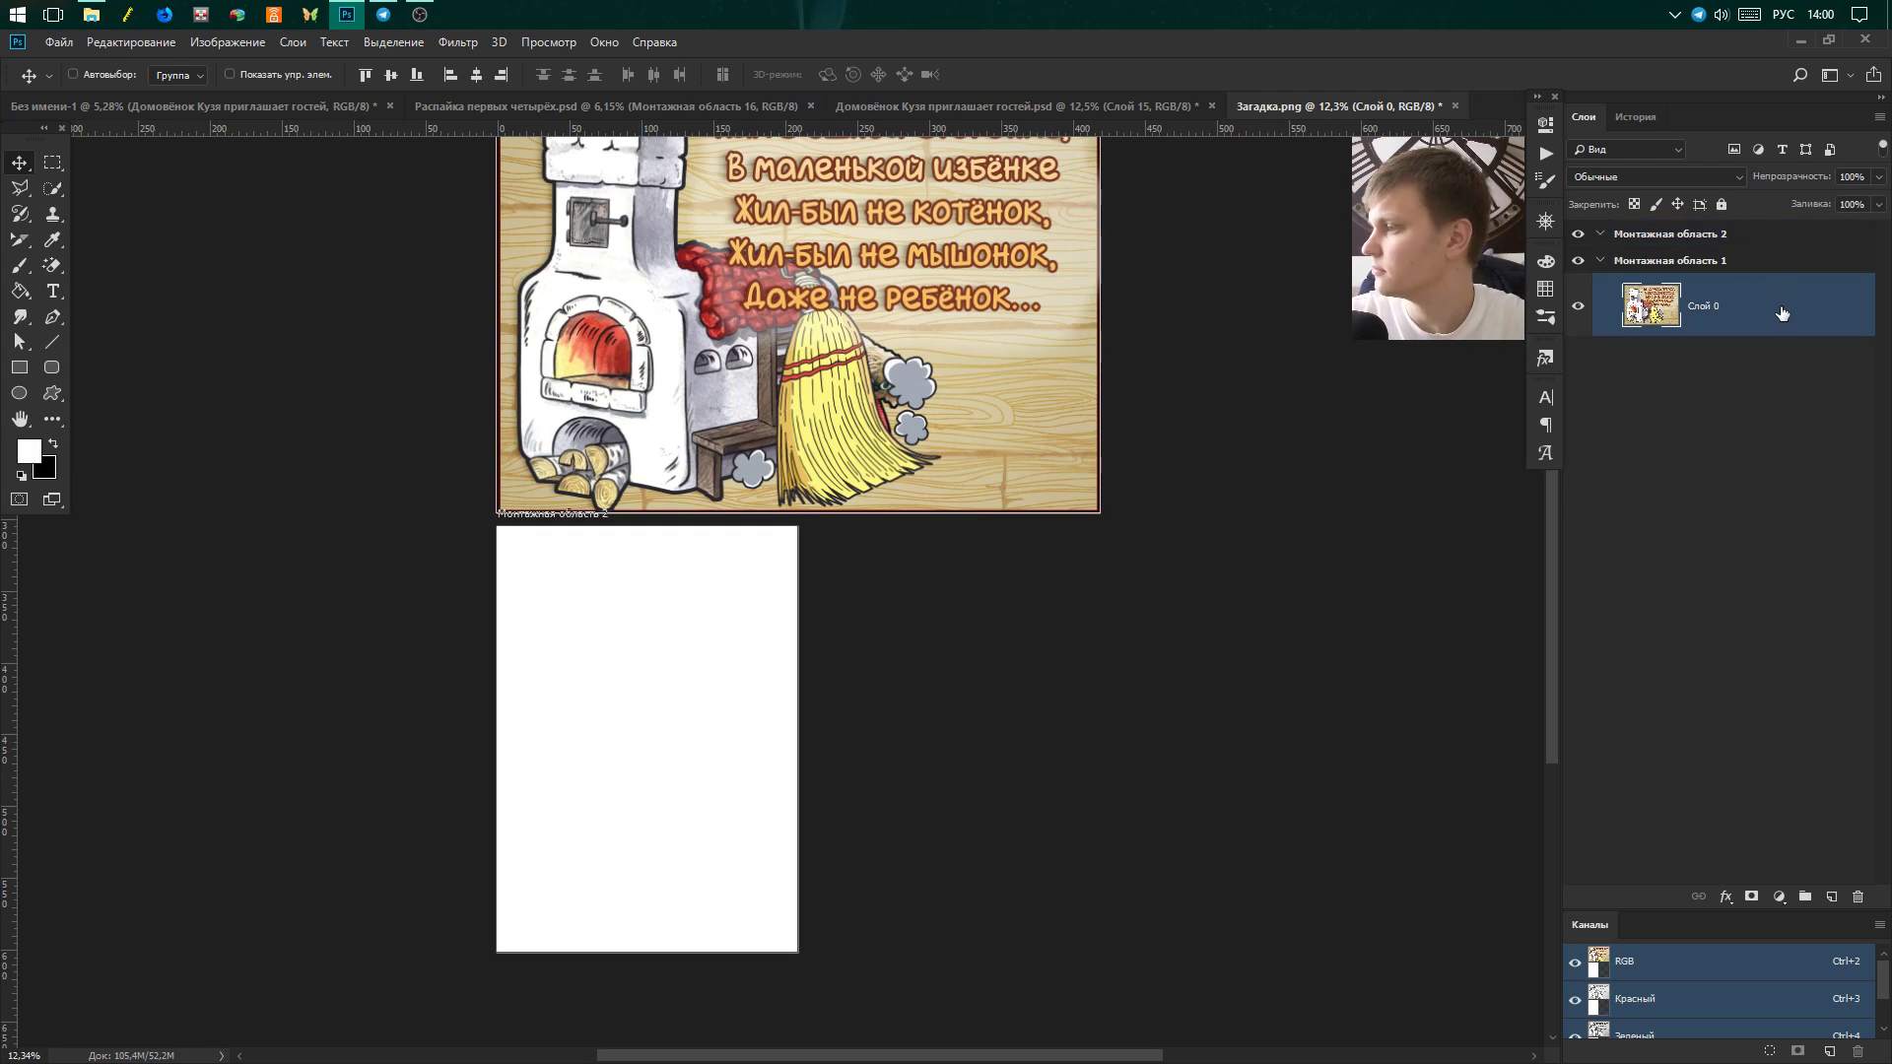
pyautogui.moveTo(1783, 318); pyautogui.dragTo(1831, 897)
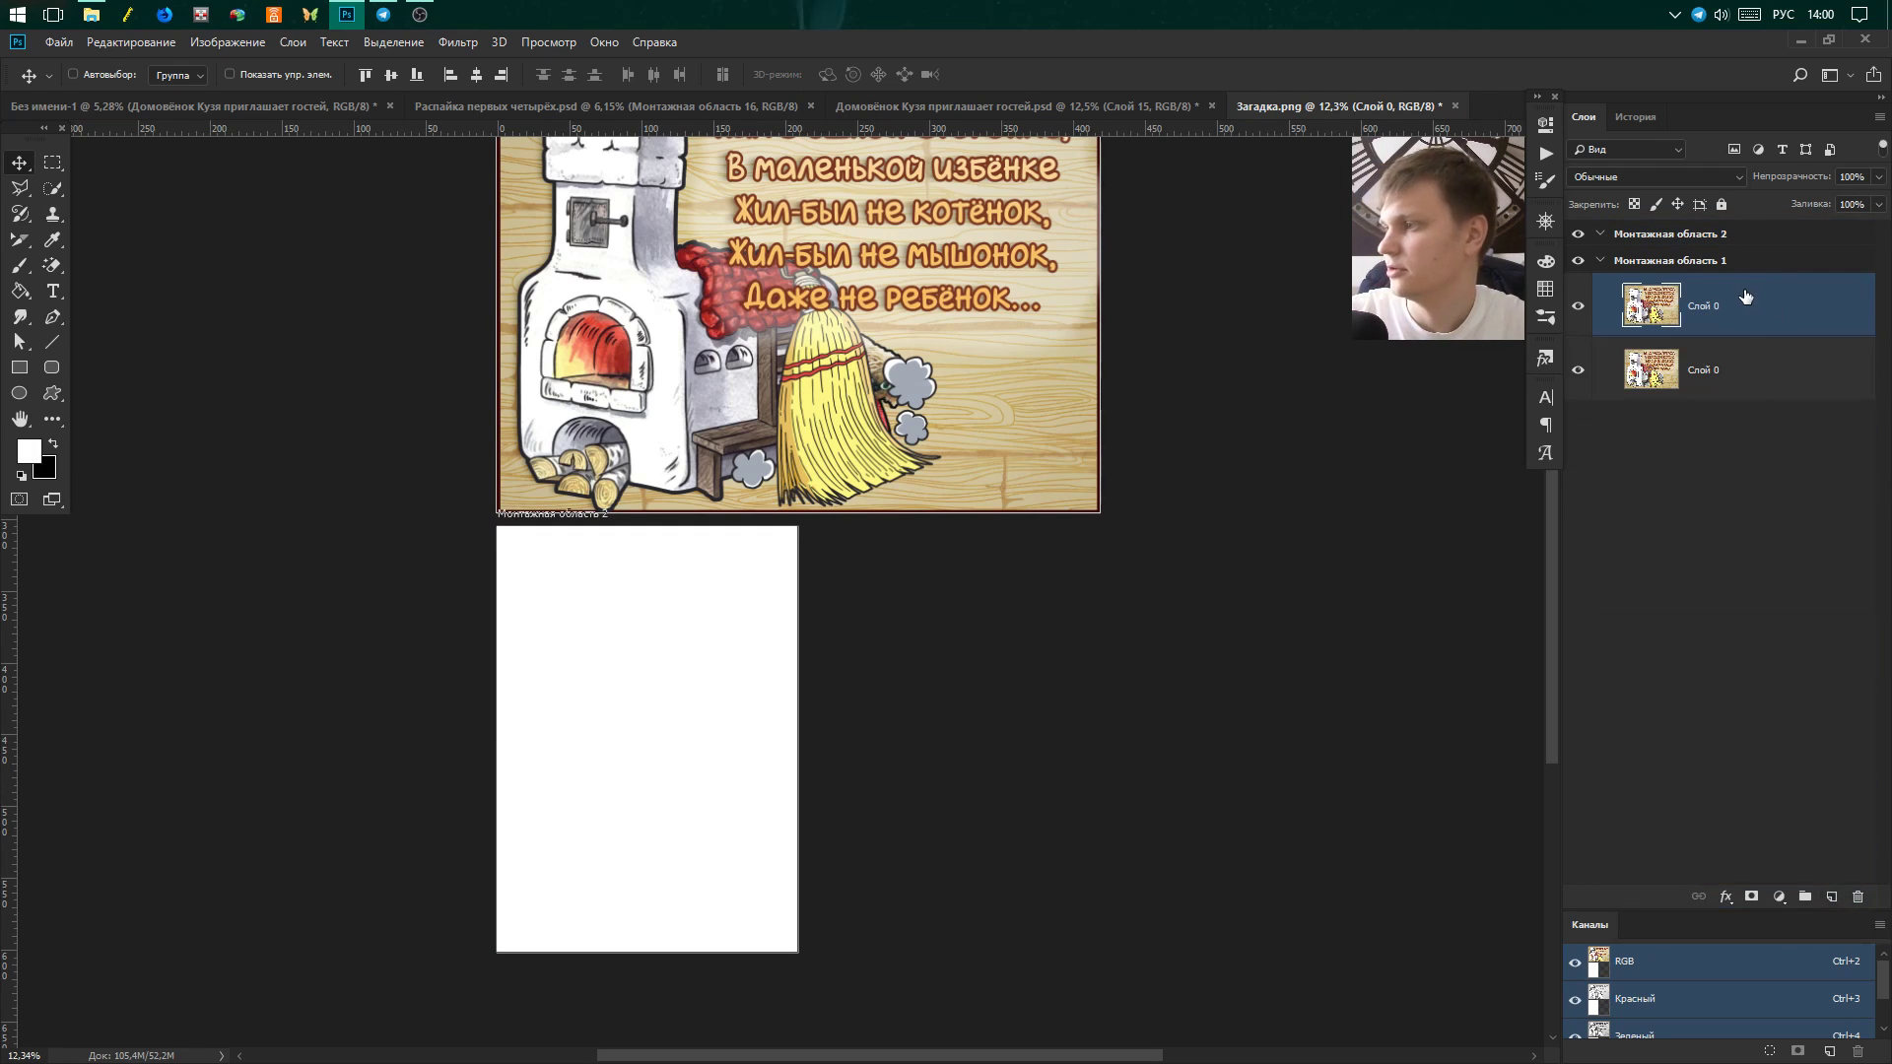
pyautogui.moveTo(1752, 305); pyautogui.dragTo(1752, 249)
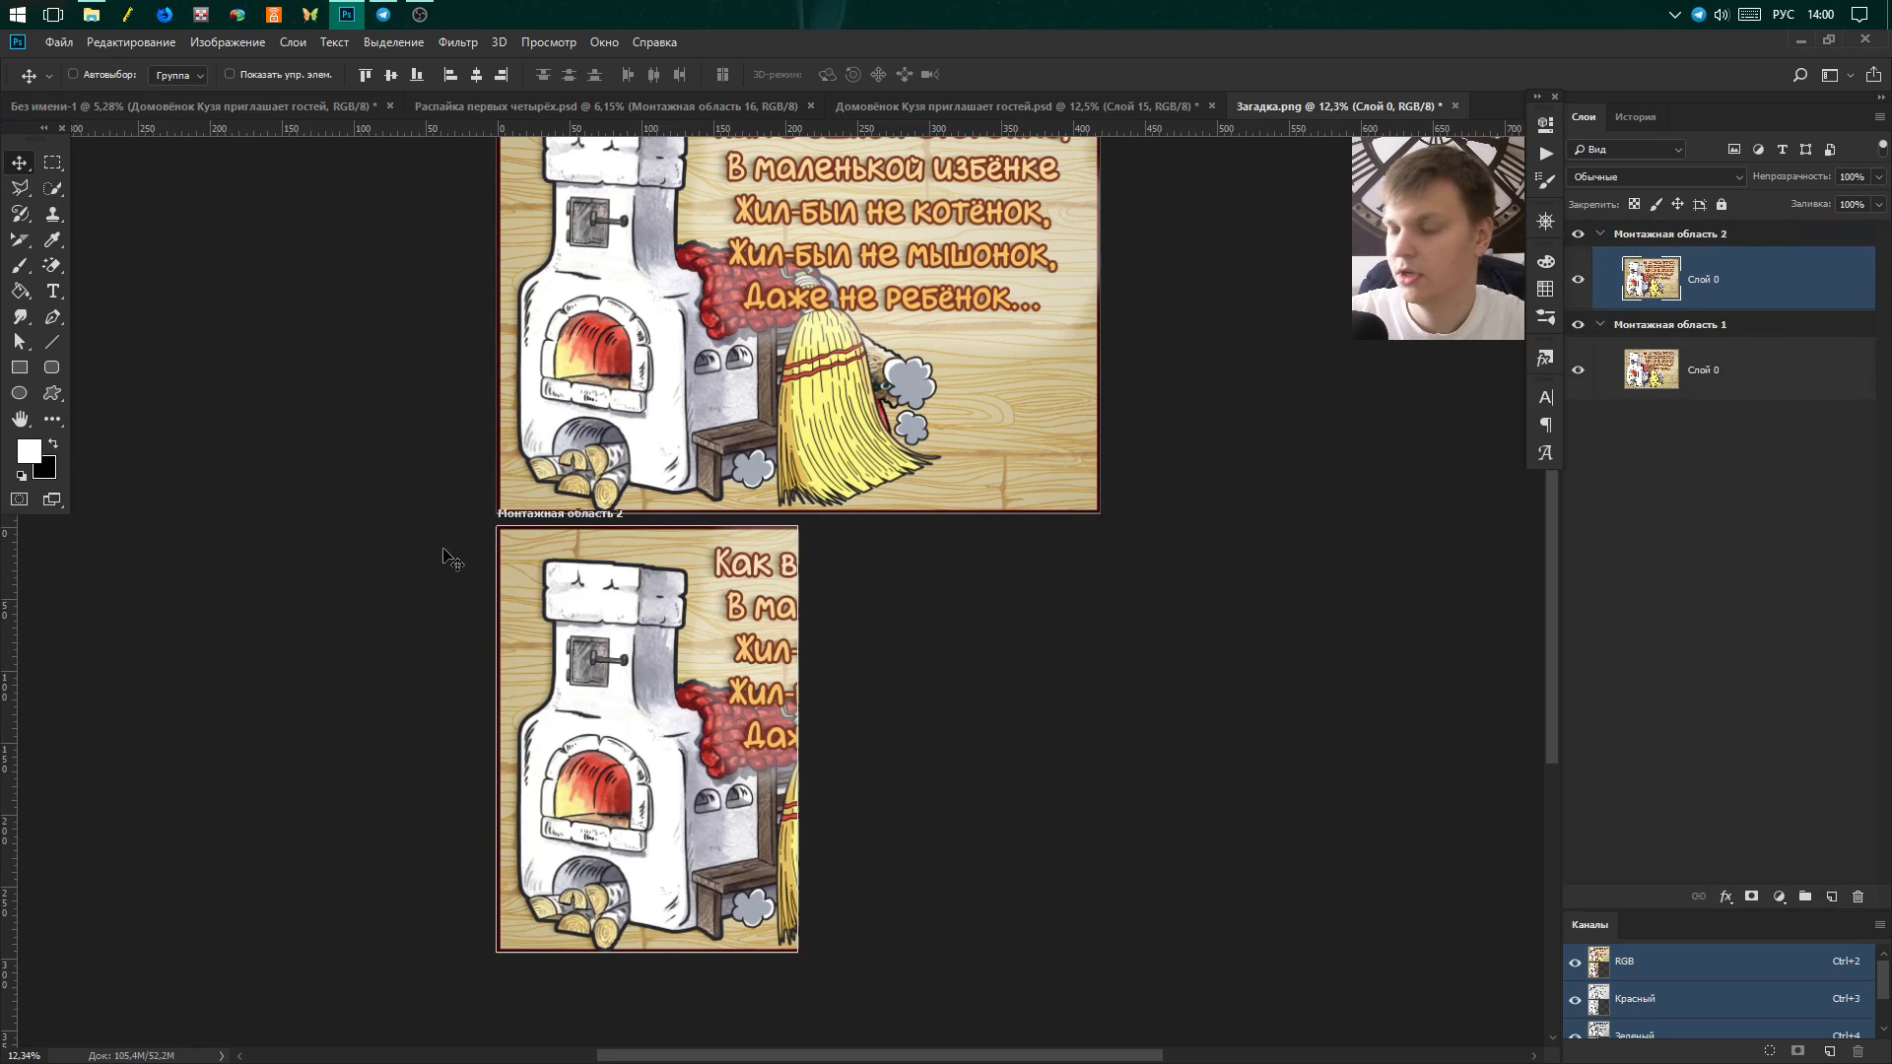
pyautogui.scroll(2, 685, 754)
pyautogui.scroll(-2, 697, 776)
pyautogui.scroll(1, 704, 779)
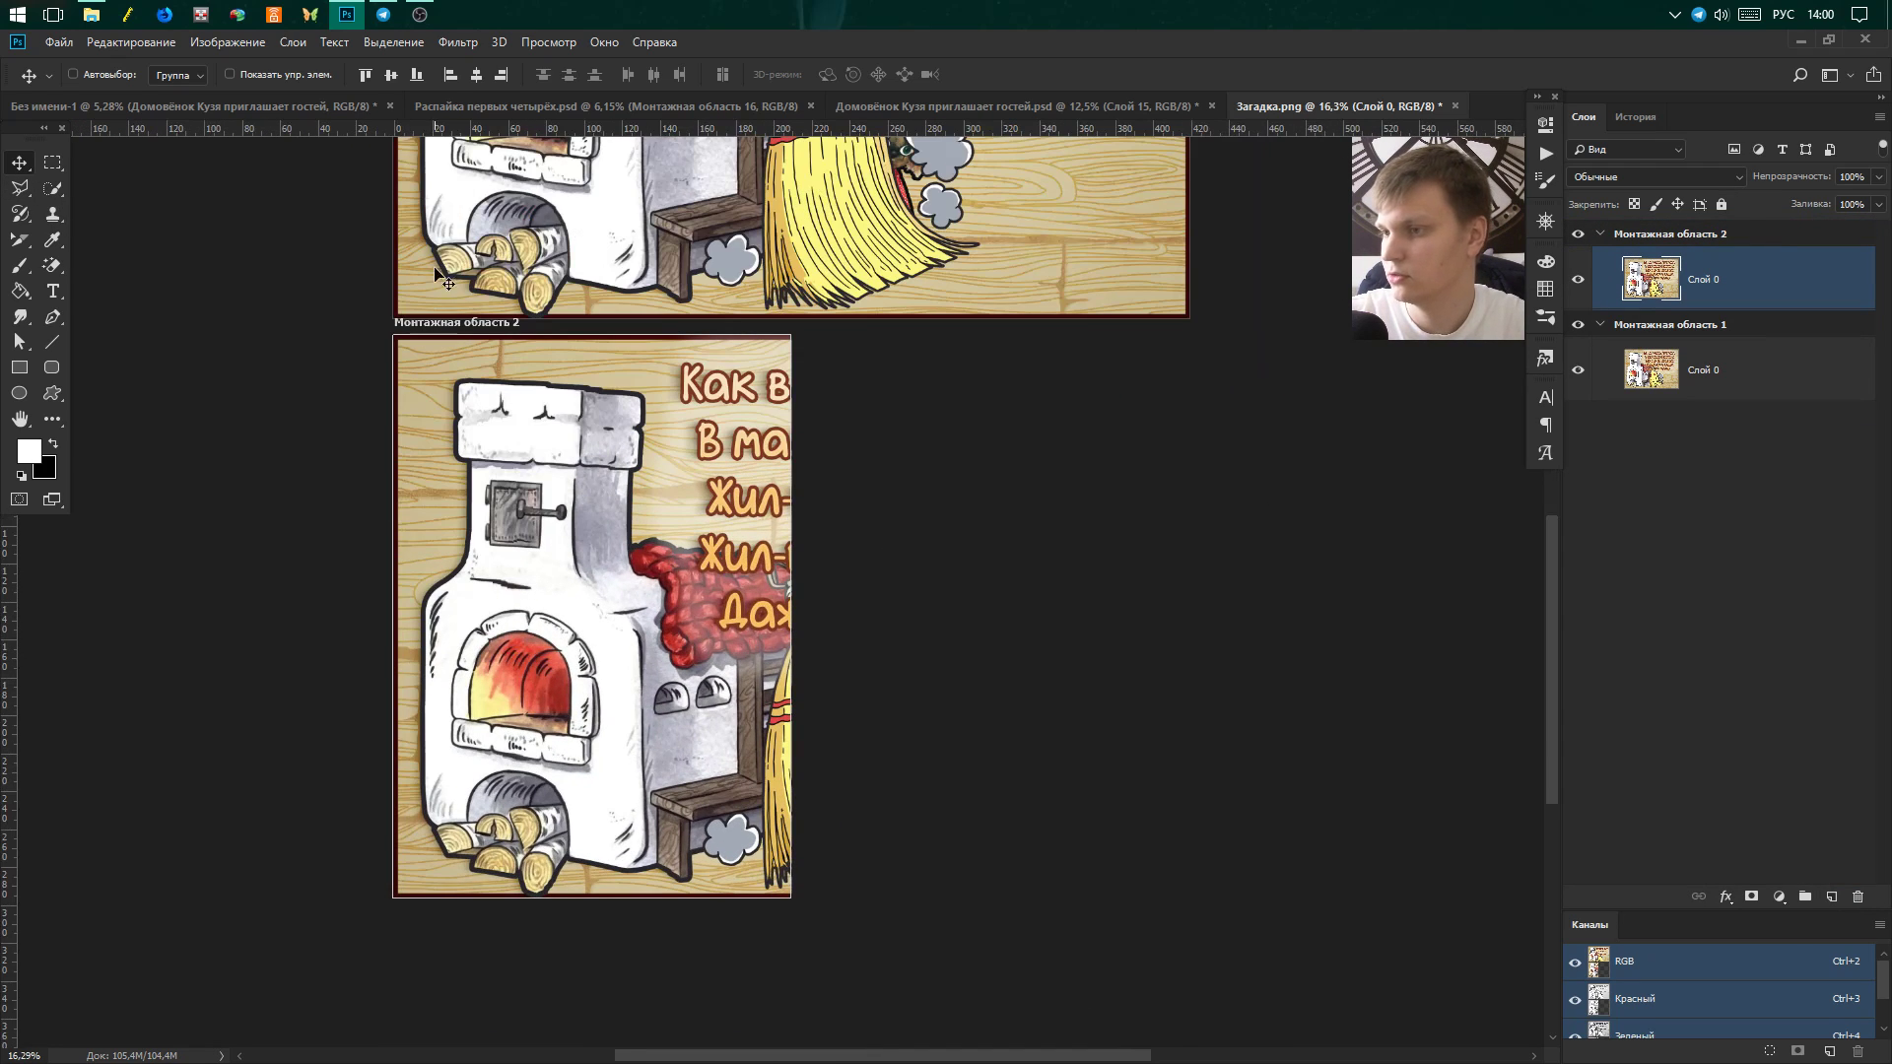
# Add a third artboard to the right of Монтажная область 2.
pyautogui.click(1818, 234)
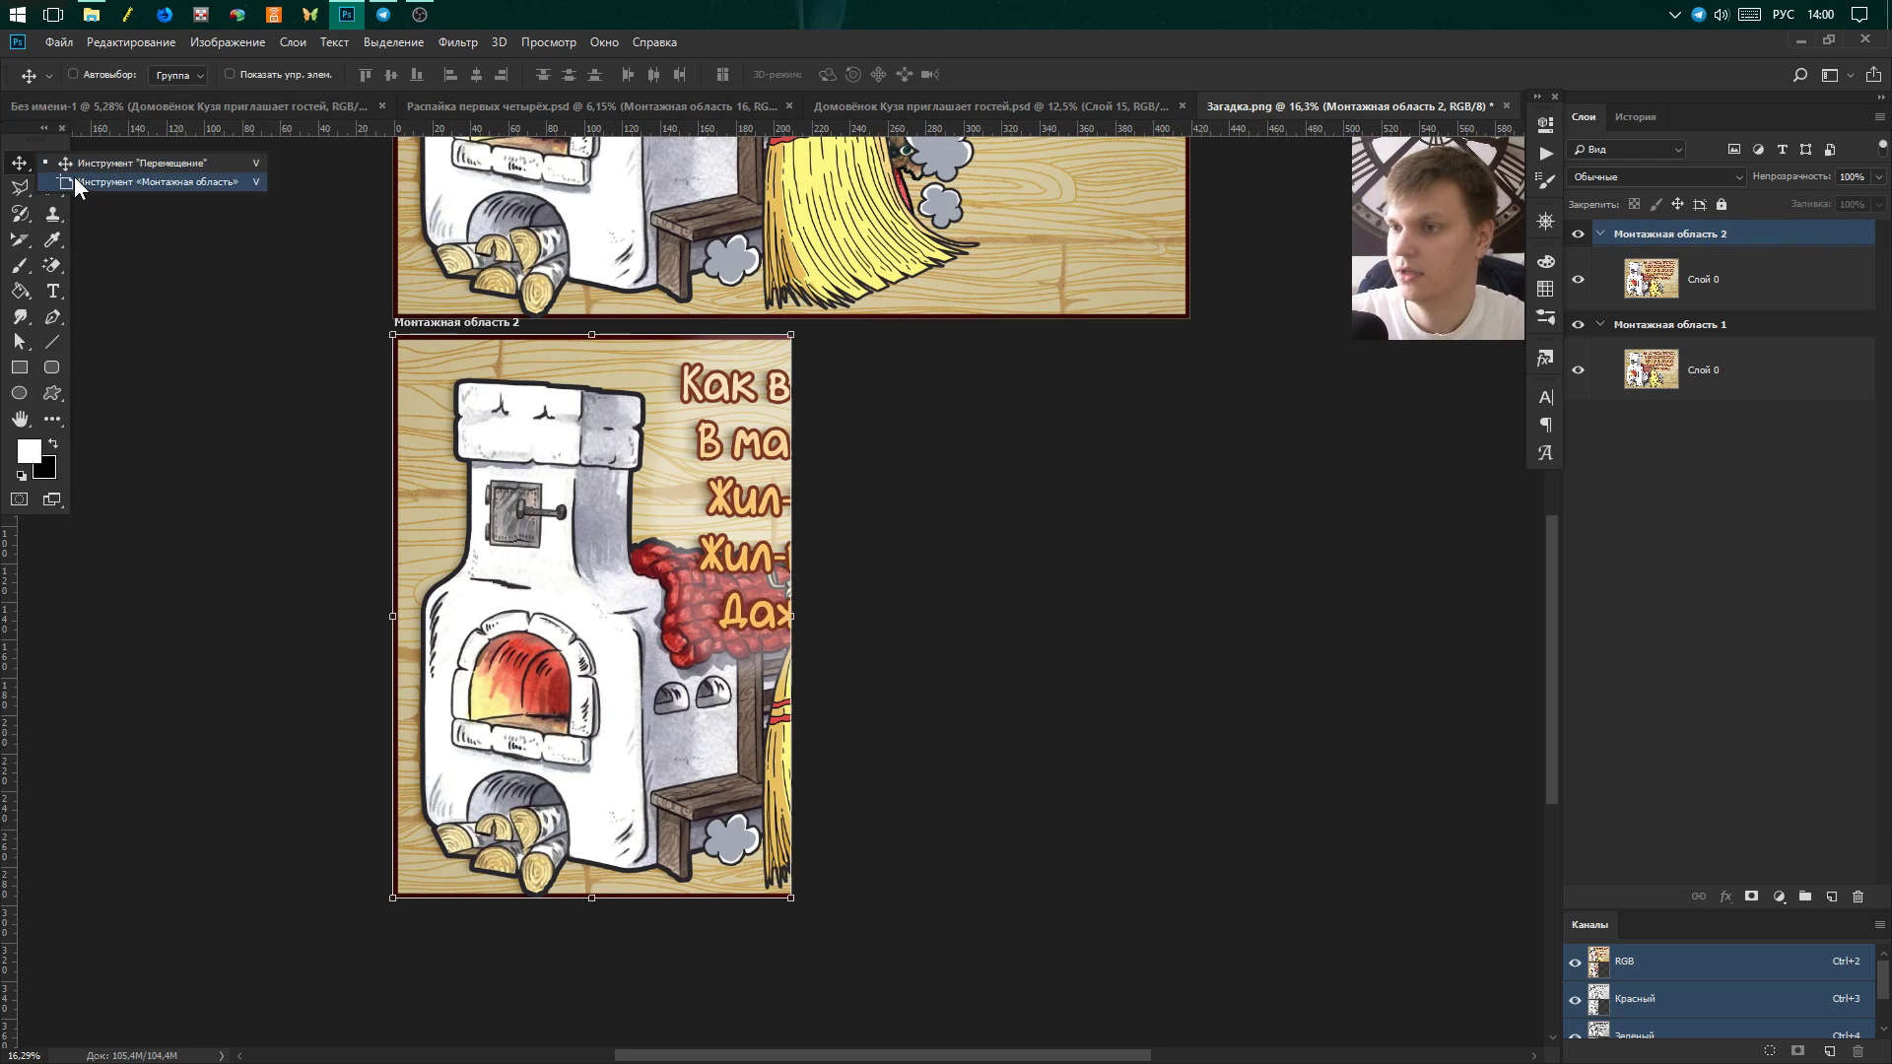
pyautogui.hotkey('shift', 'v')
pyautogui.click(837, 618)
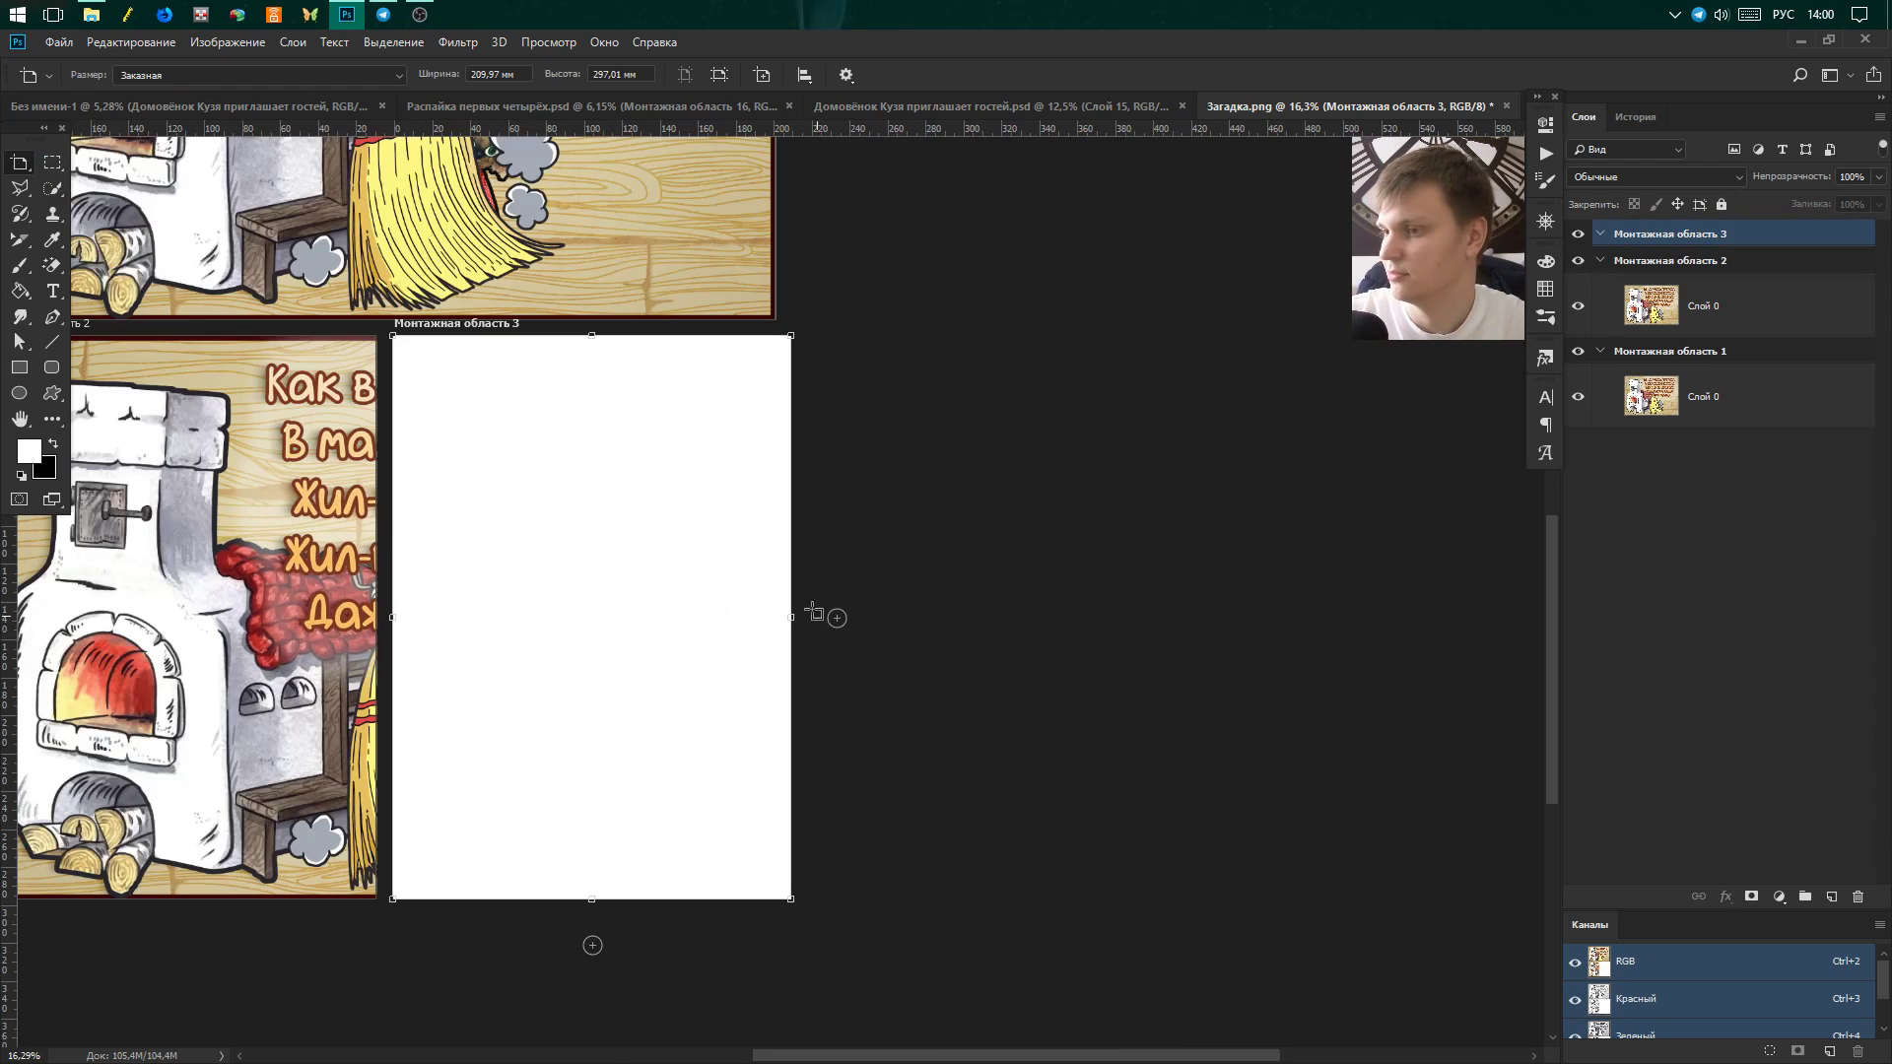
pyautogui.scroll(-2, 816, 613)
pyautogui.scroll(1, 810, 530)
# Copy the picture into the third artboard and shift it left to show the right half.
pyautogui.rightClick(19, 164)
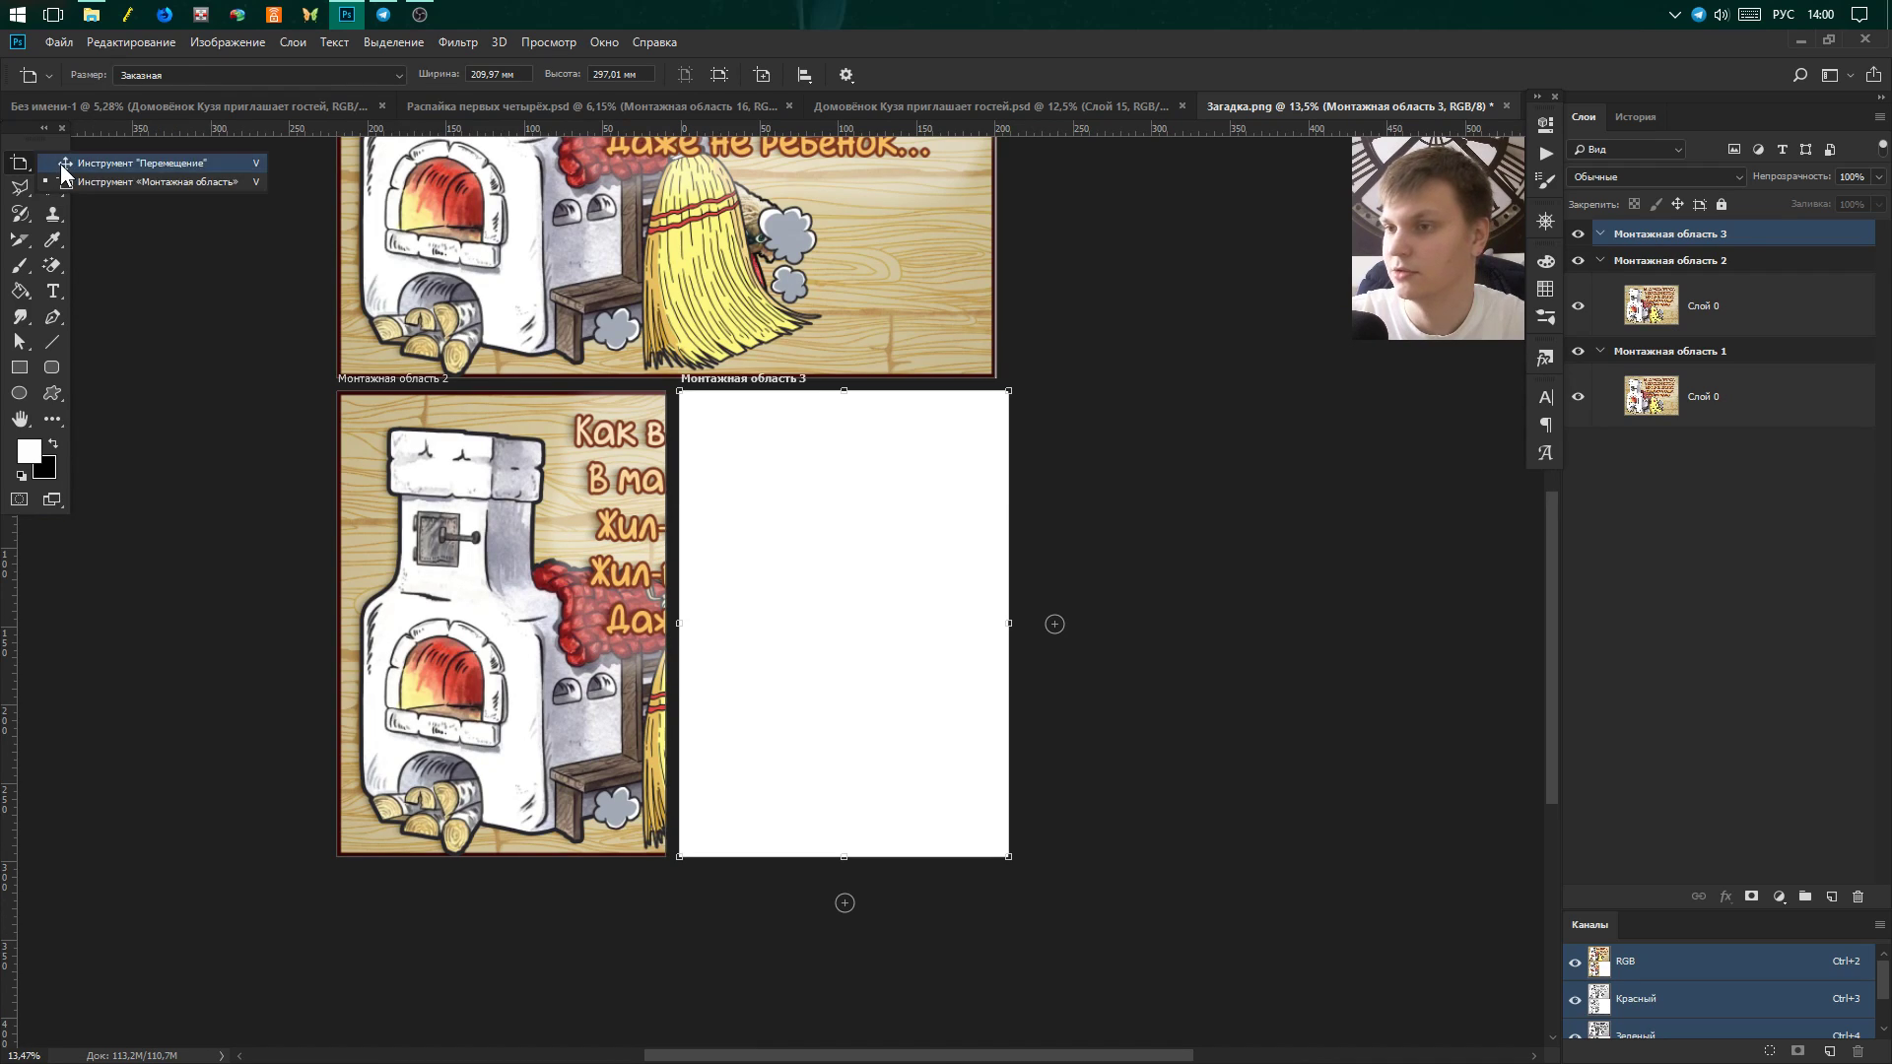
pyautogui.click(69, 165)
pyautogui.moveTo(1748, 306); pyautogui.dragTo(1830, 897)
pyautogui.moveTo(1716, 306); pyautogui.dragTo(1750, 239)
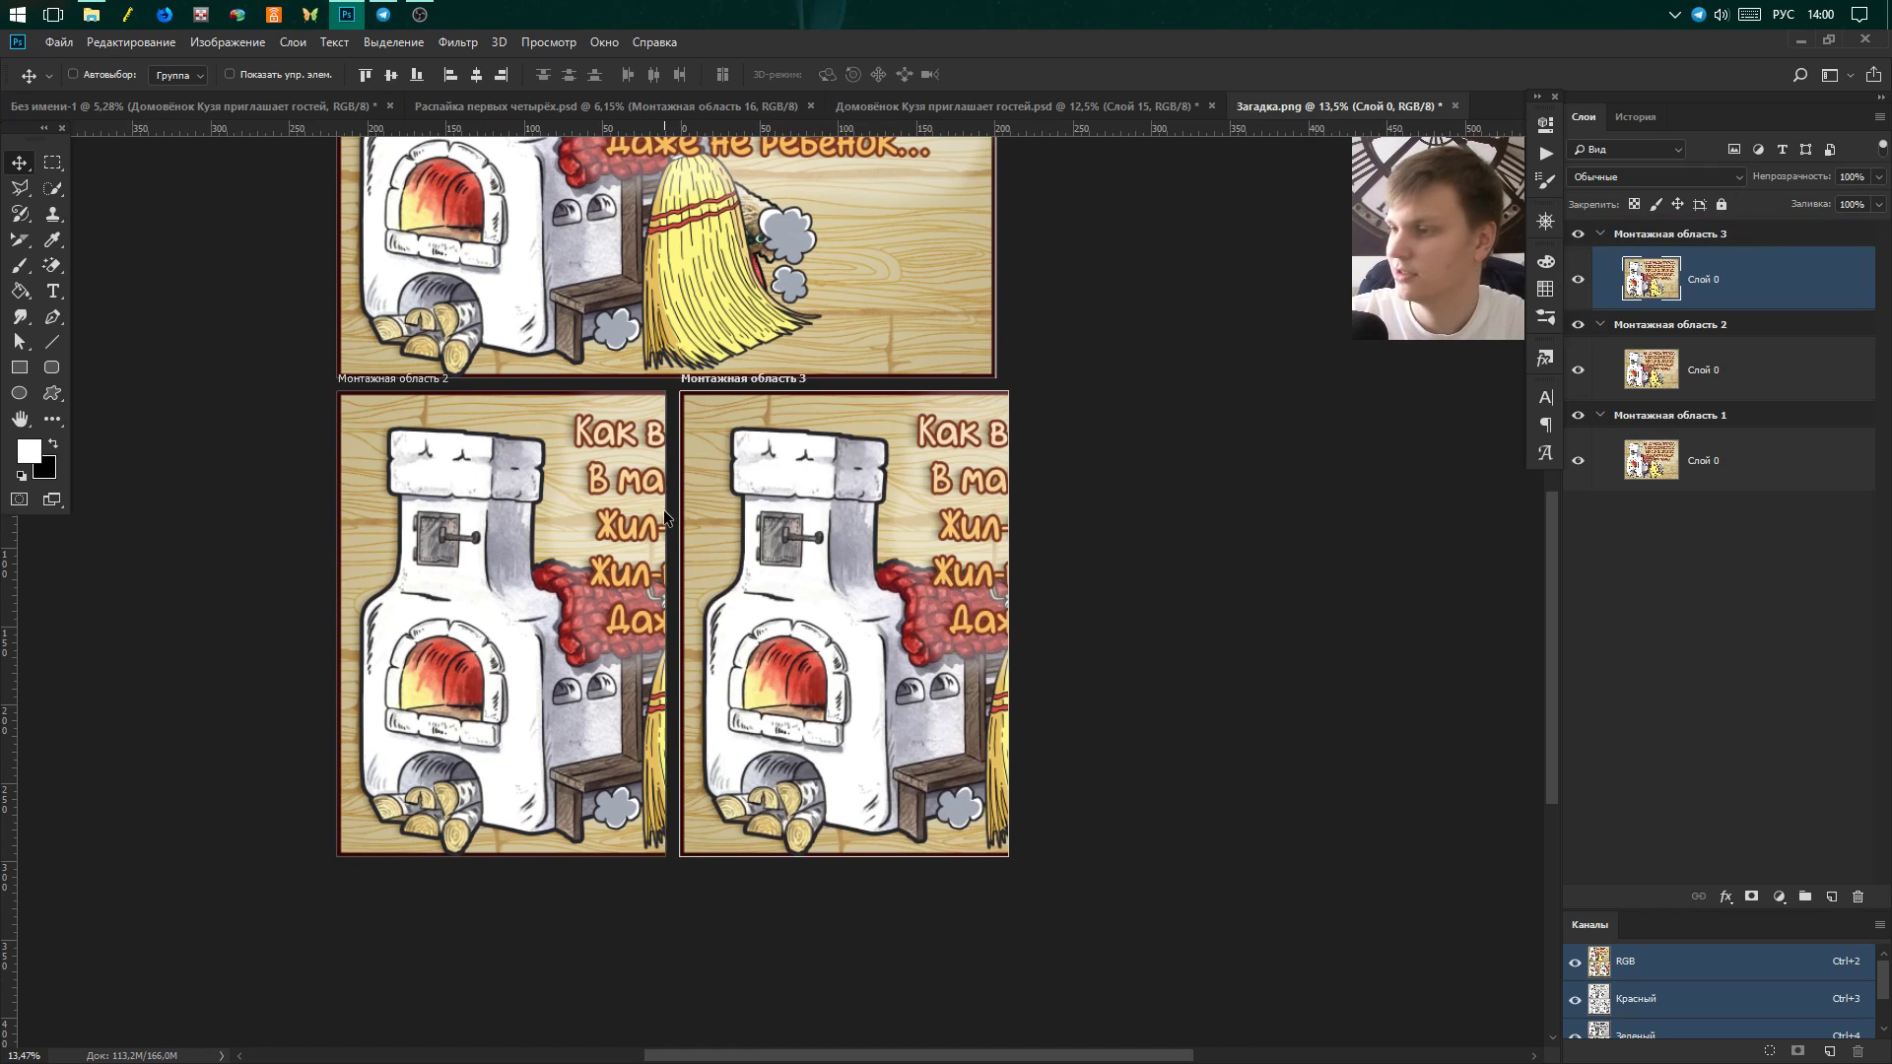
pyautogui.scroll(2, 664, 511)
pyautogui.moveTo(940, 617)
pyautogui.mouseDown()
pyautogui.moveTo(424, 618)
pyautogui.moveTo(459, 613)
pyautogui.mouseUp()
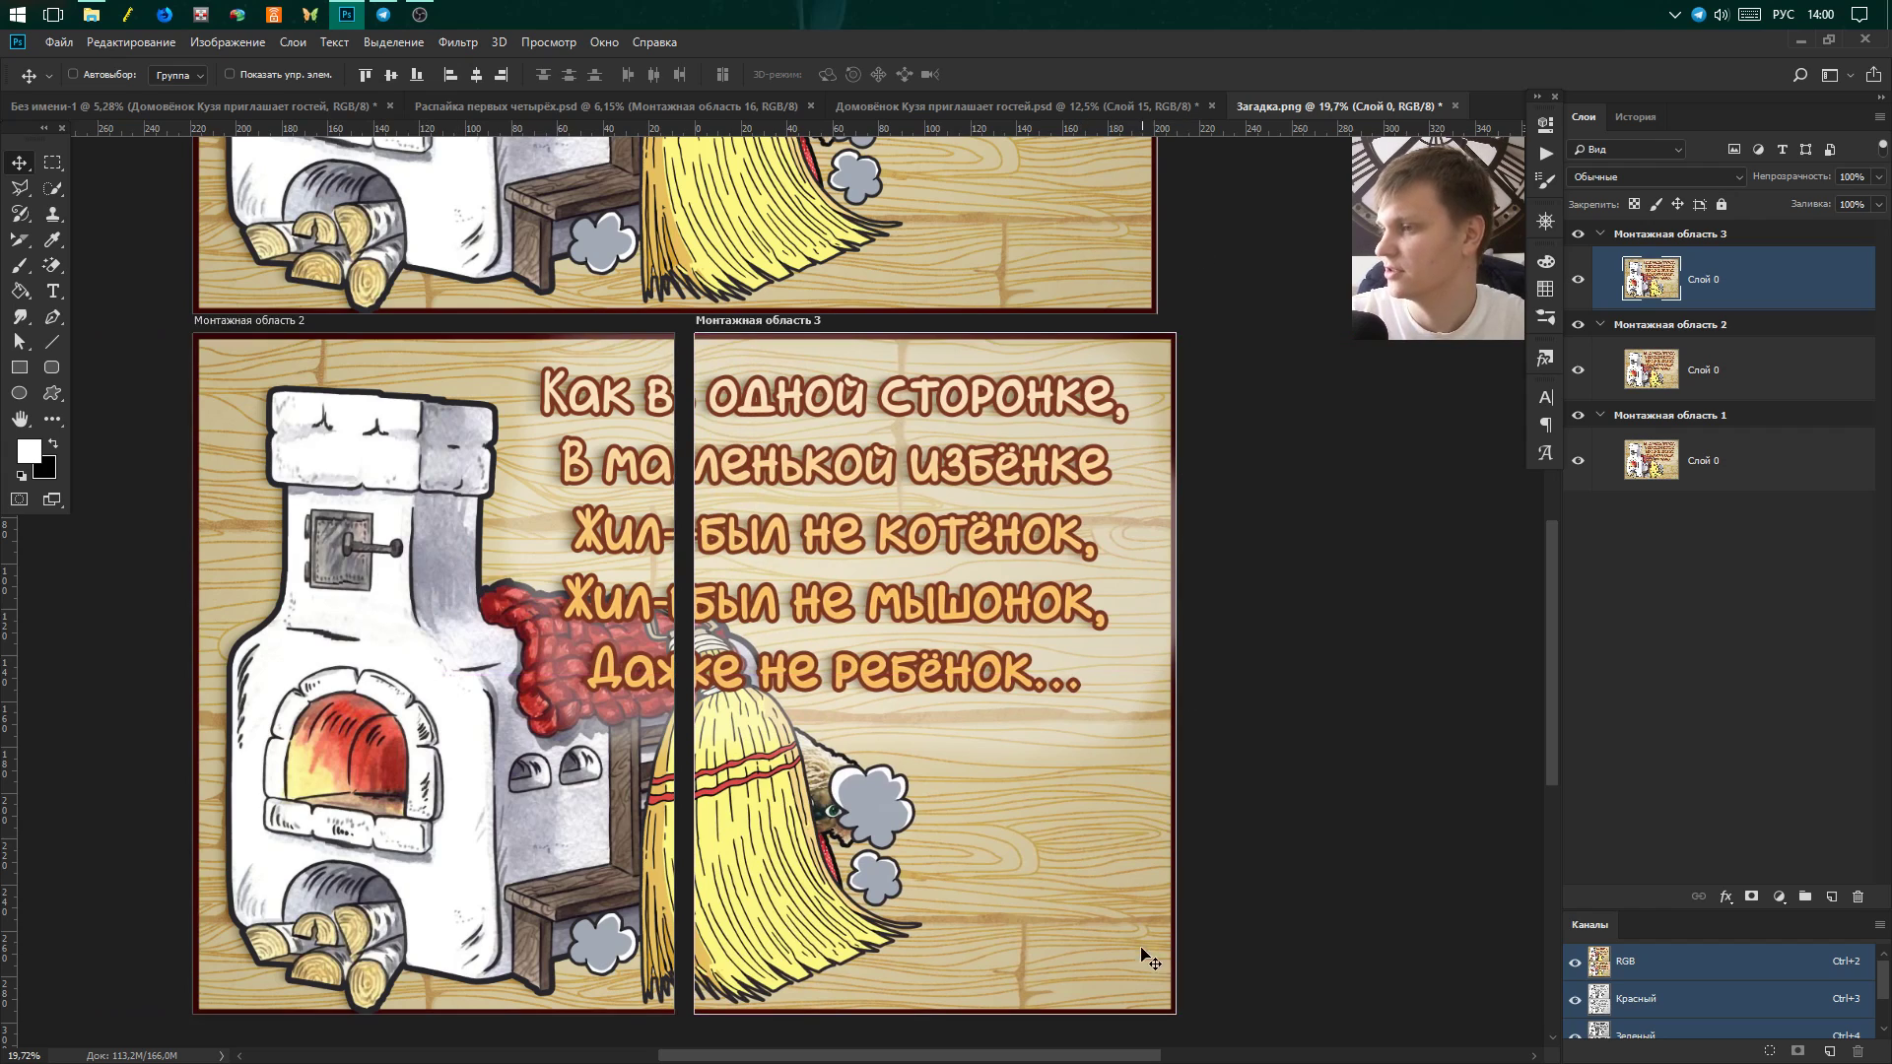
pyautogui.scroll(-1, 954, 349)
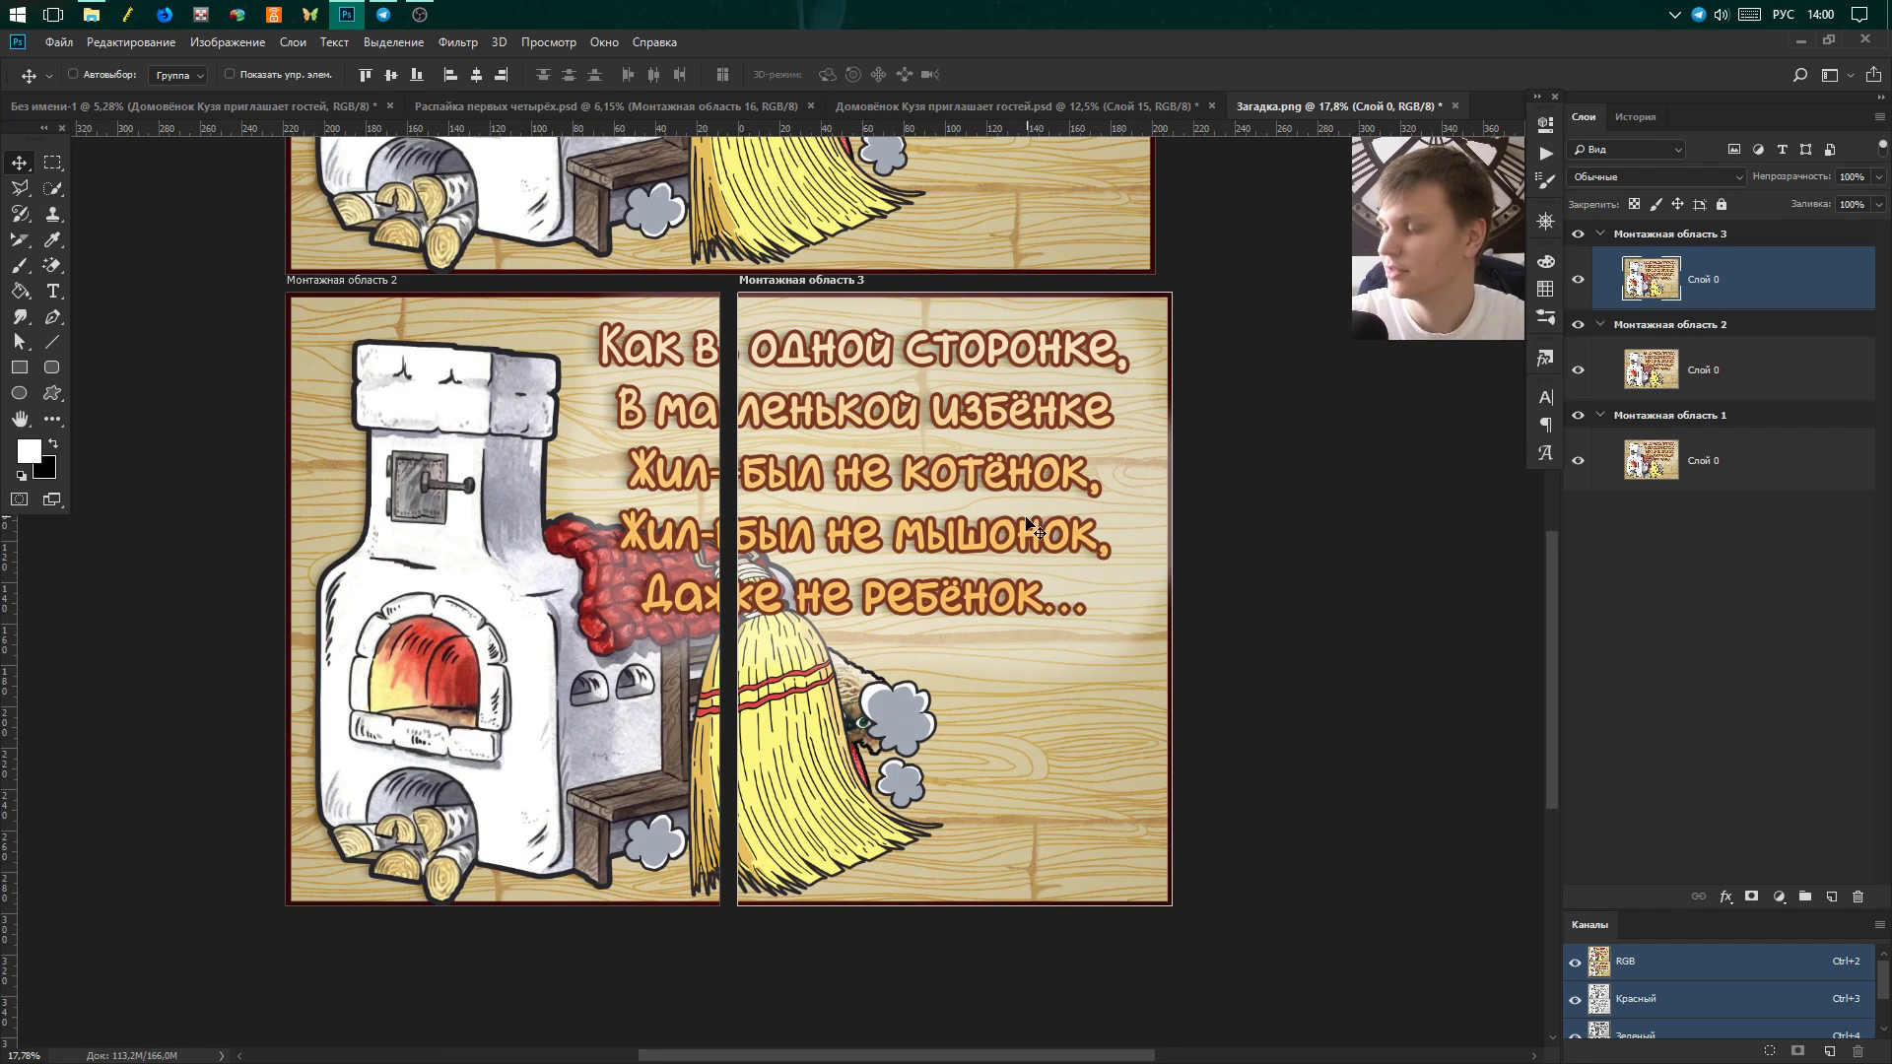
pyautogui.scroll(2, 737, 464)
pyautogui.scroll(-3, 775, 373)
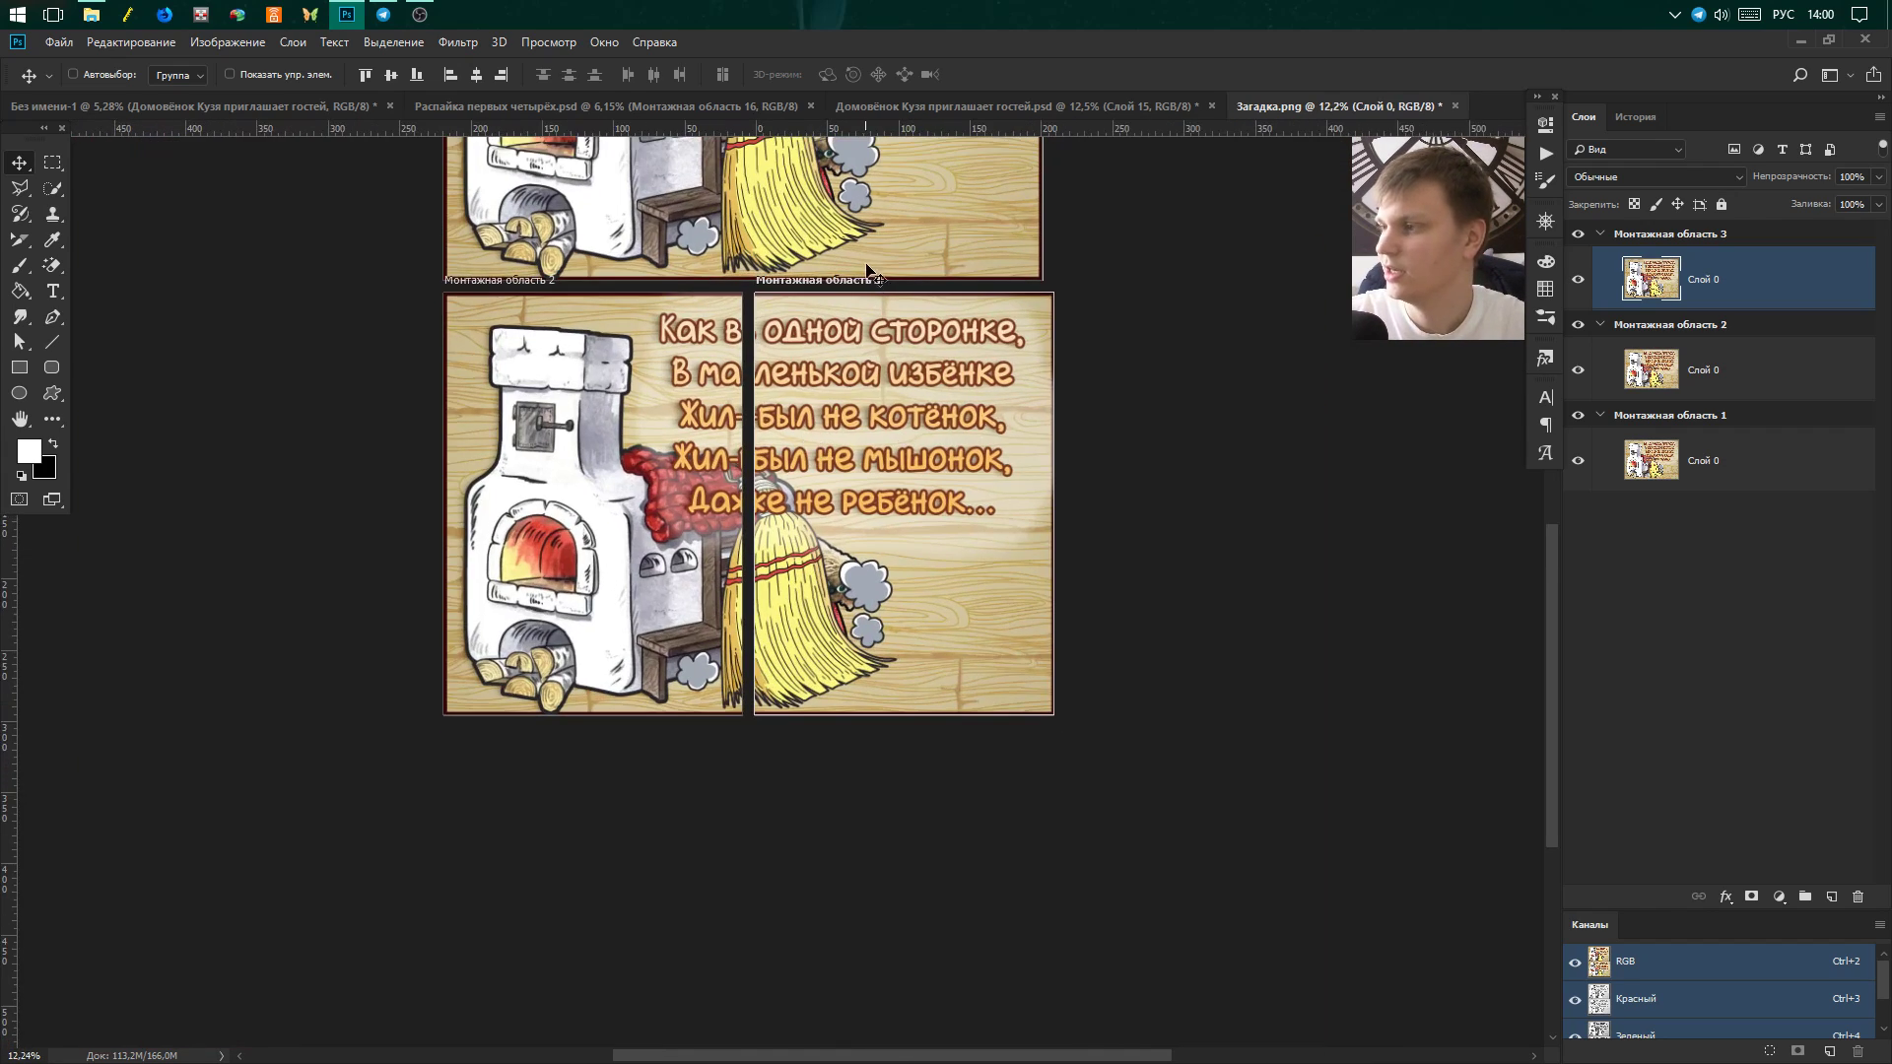
pyautogui.scroll(-1, 788, 354)
pyautogui.scroll(-2, 808, 335)
pyautogui.scroll(2, 827, 294)
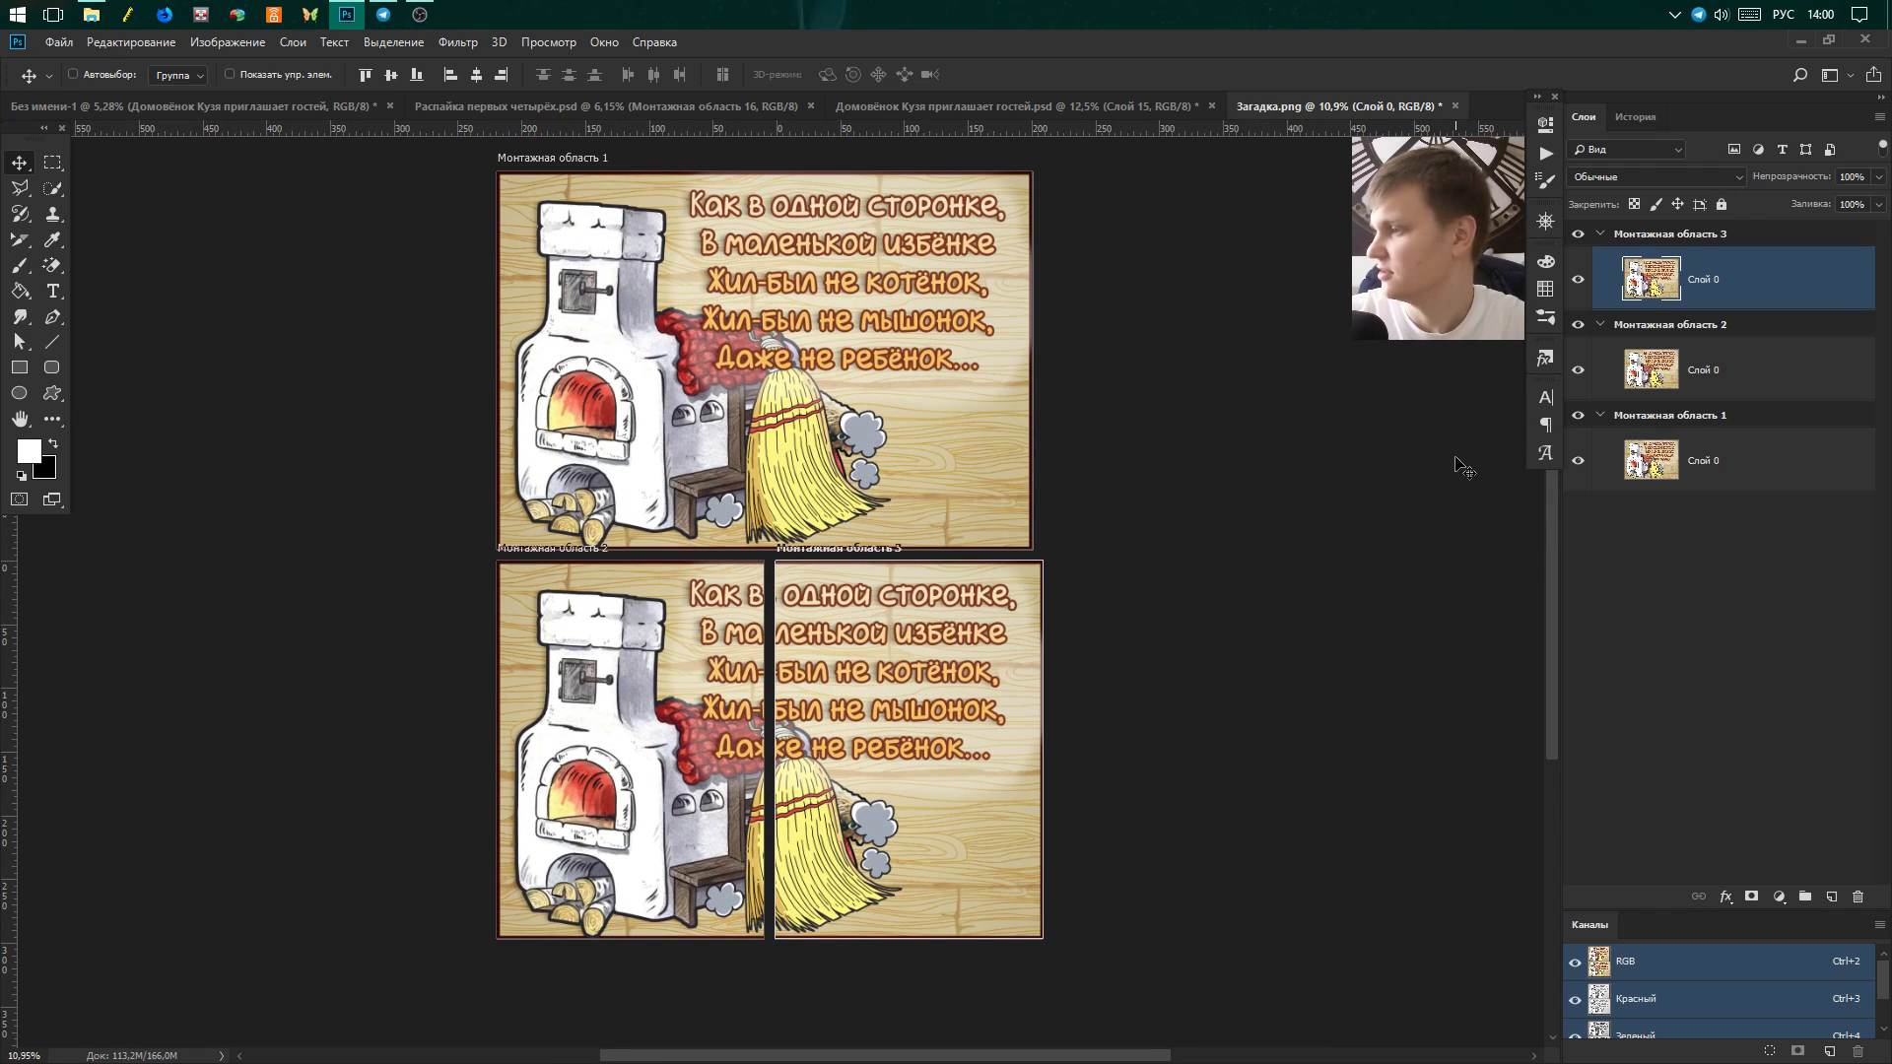
# Delete Монтажная область 1 together with its contents.
pyautogui.click(1695, 418)
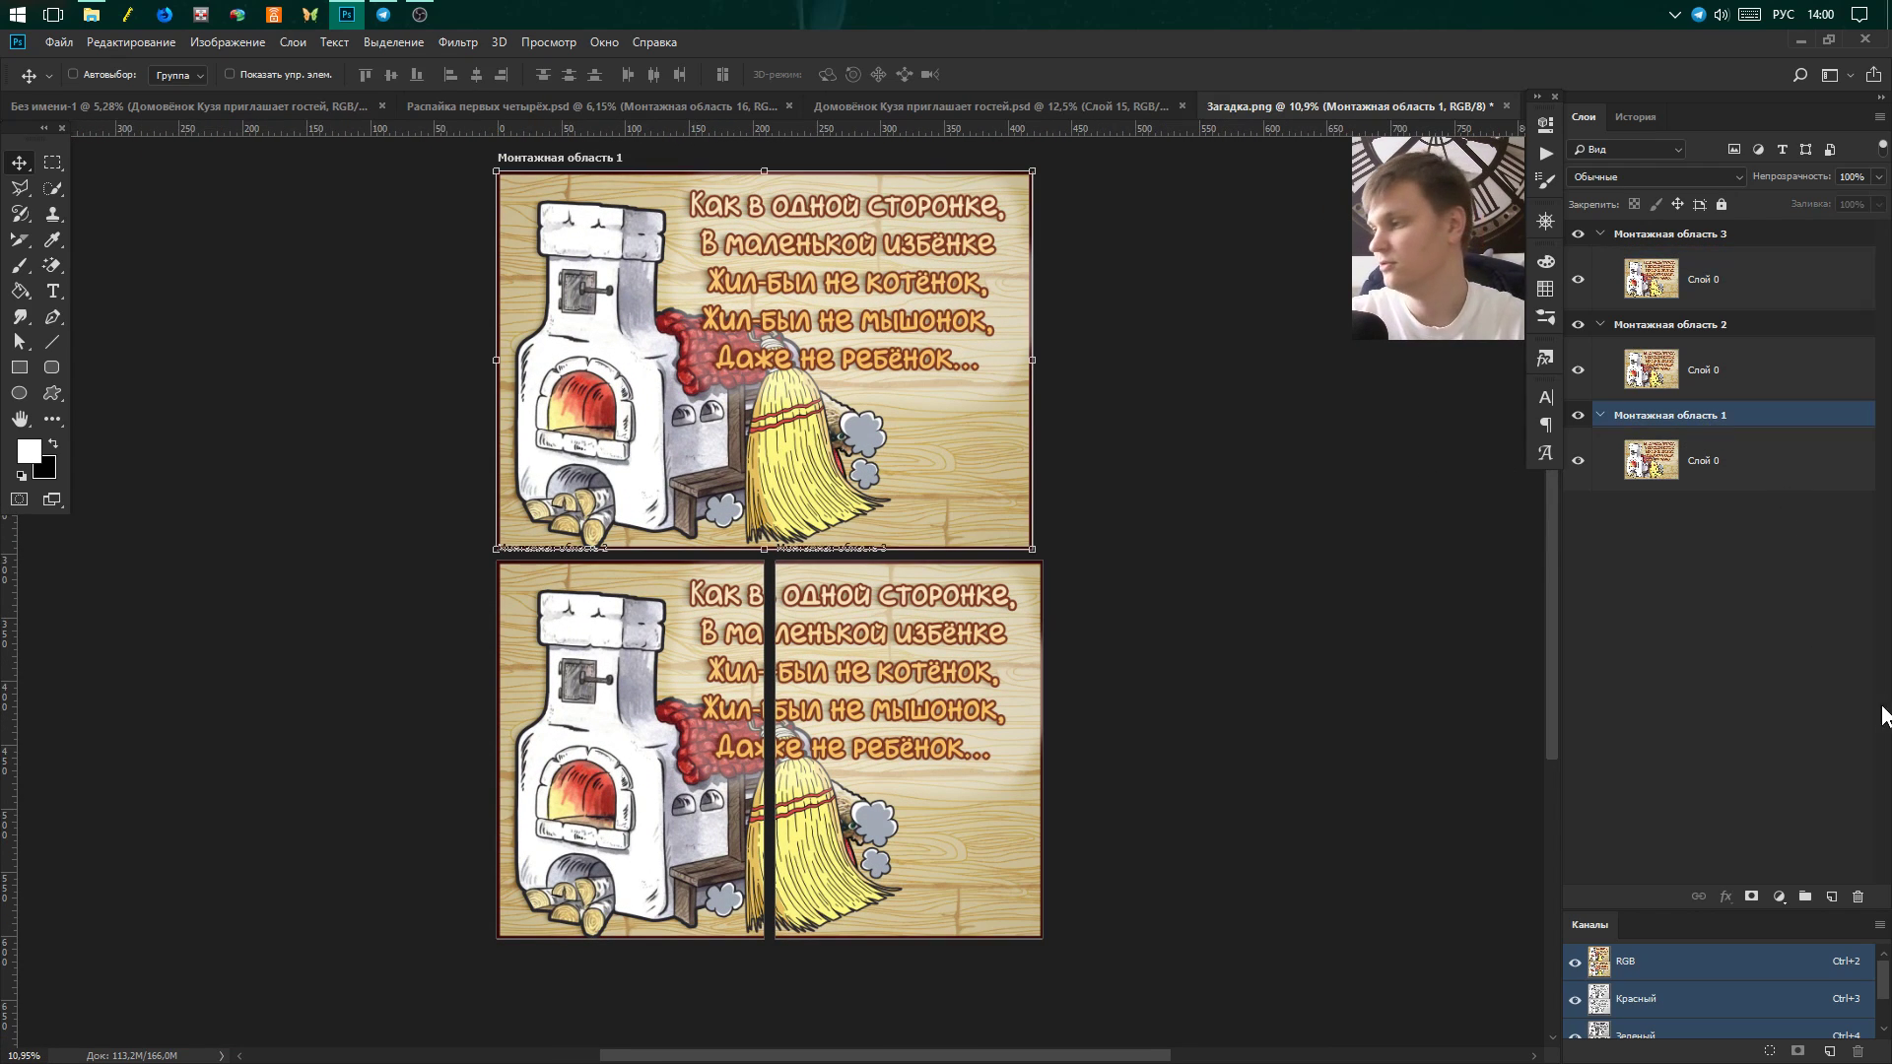
pyautogui.click(1858, 897)
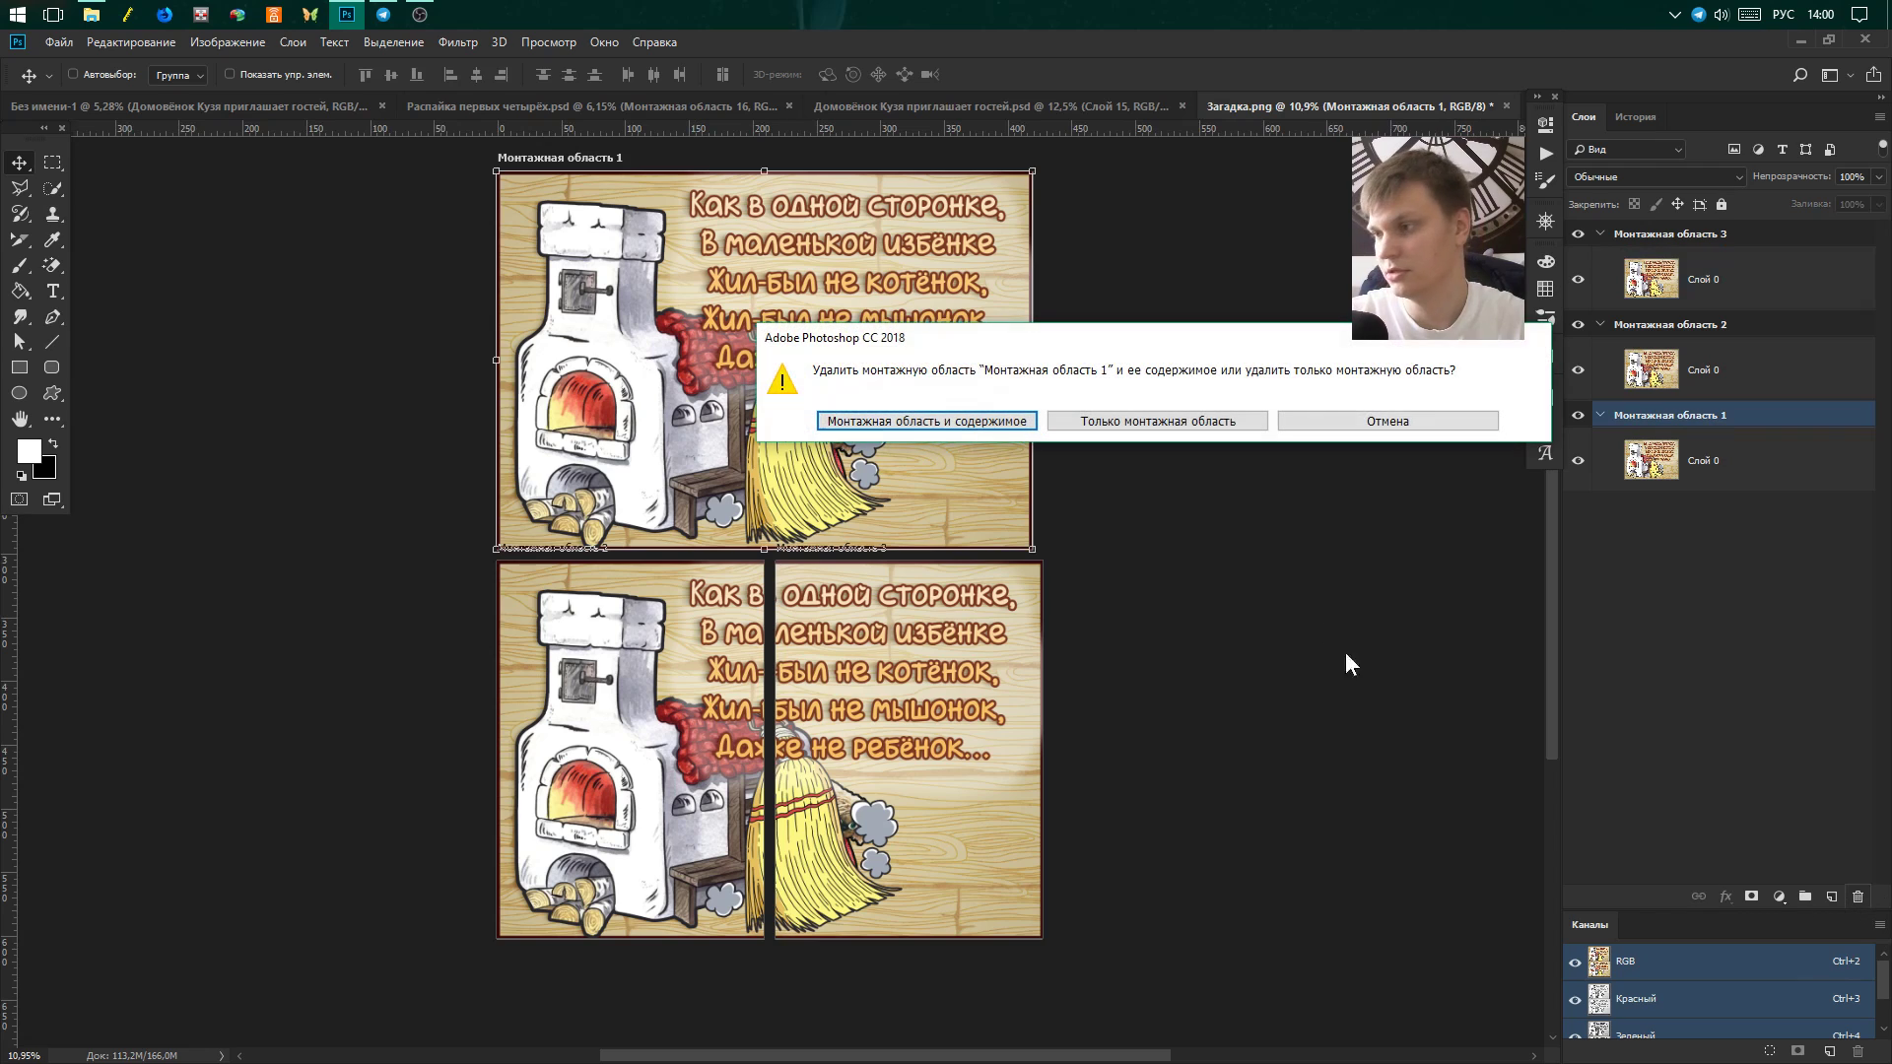
pyautogui.click(910, 425)
pyautogui.scroll(3, 582, 798)
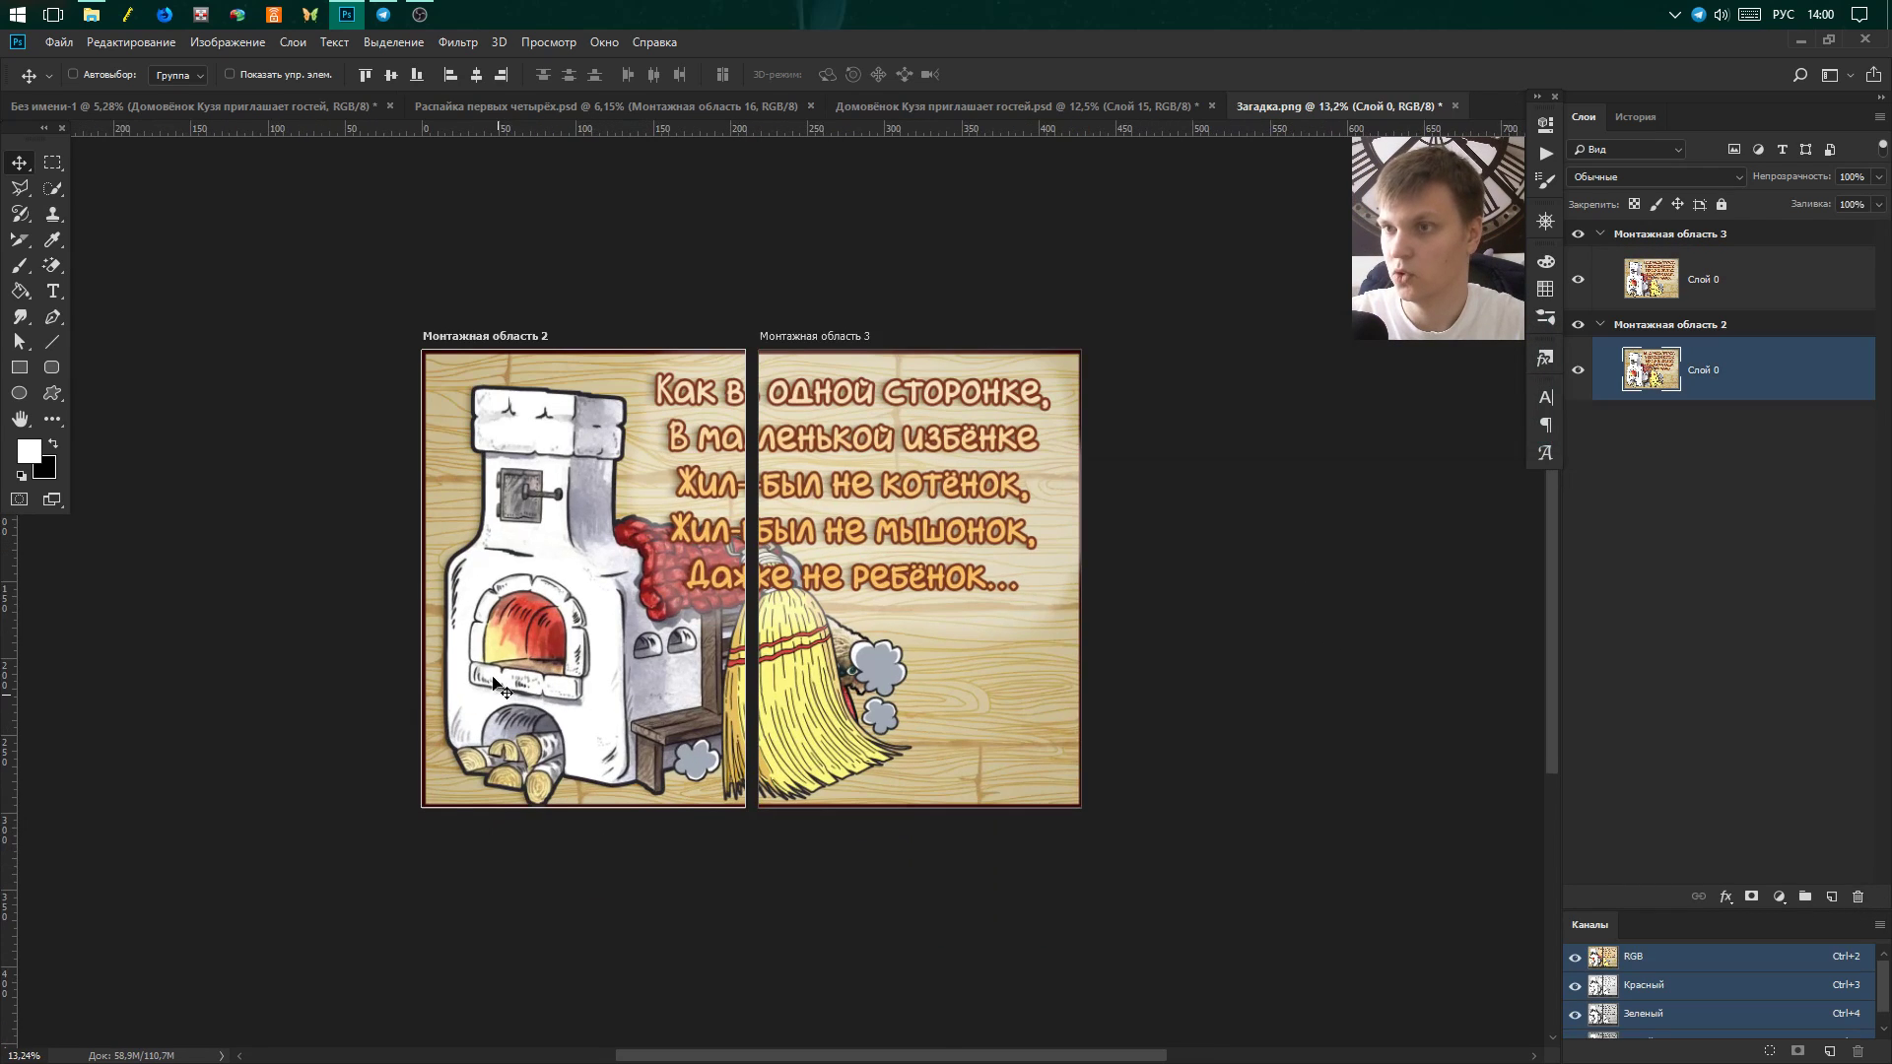
pyautogui.scroll(3, 581, 799)
pyautogui.click(59, 42)
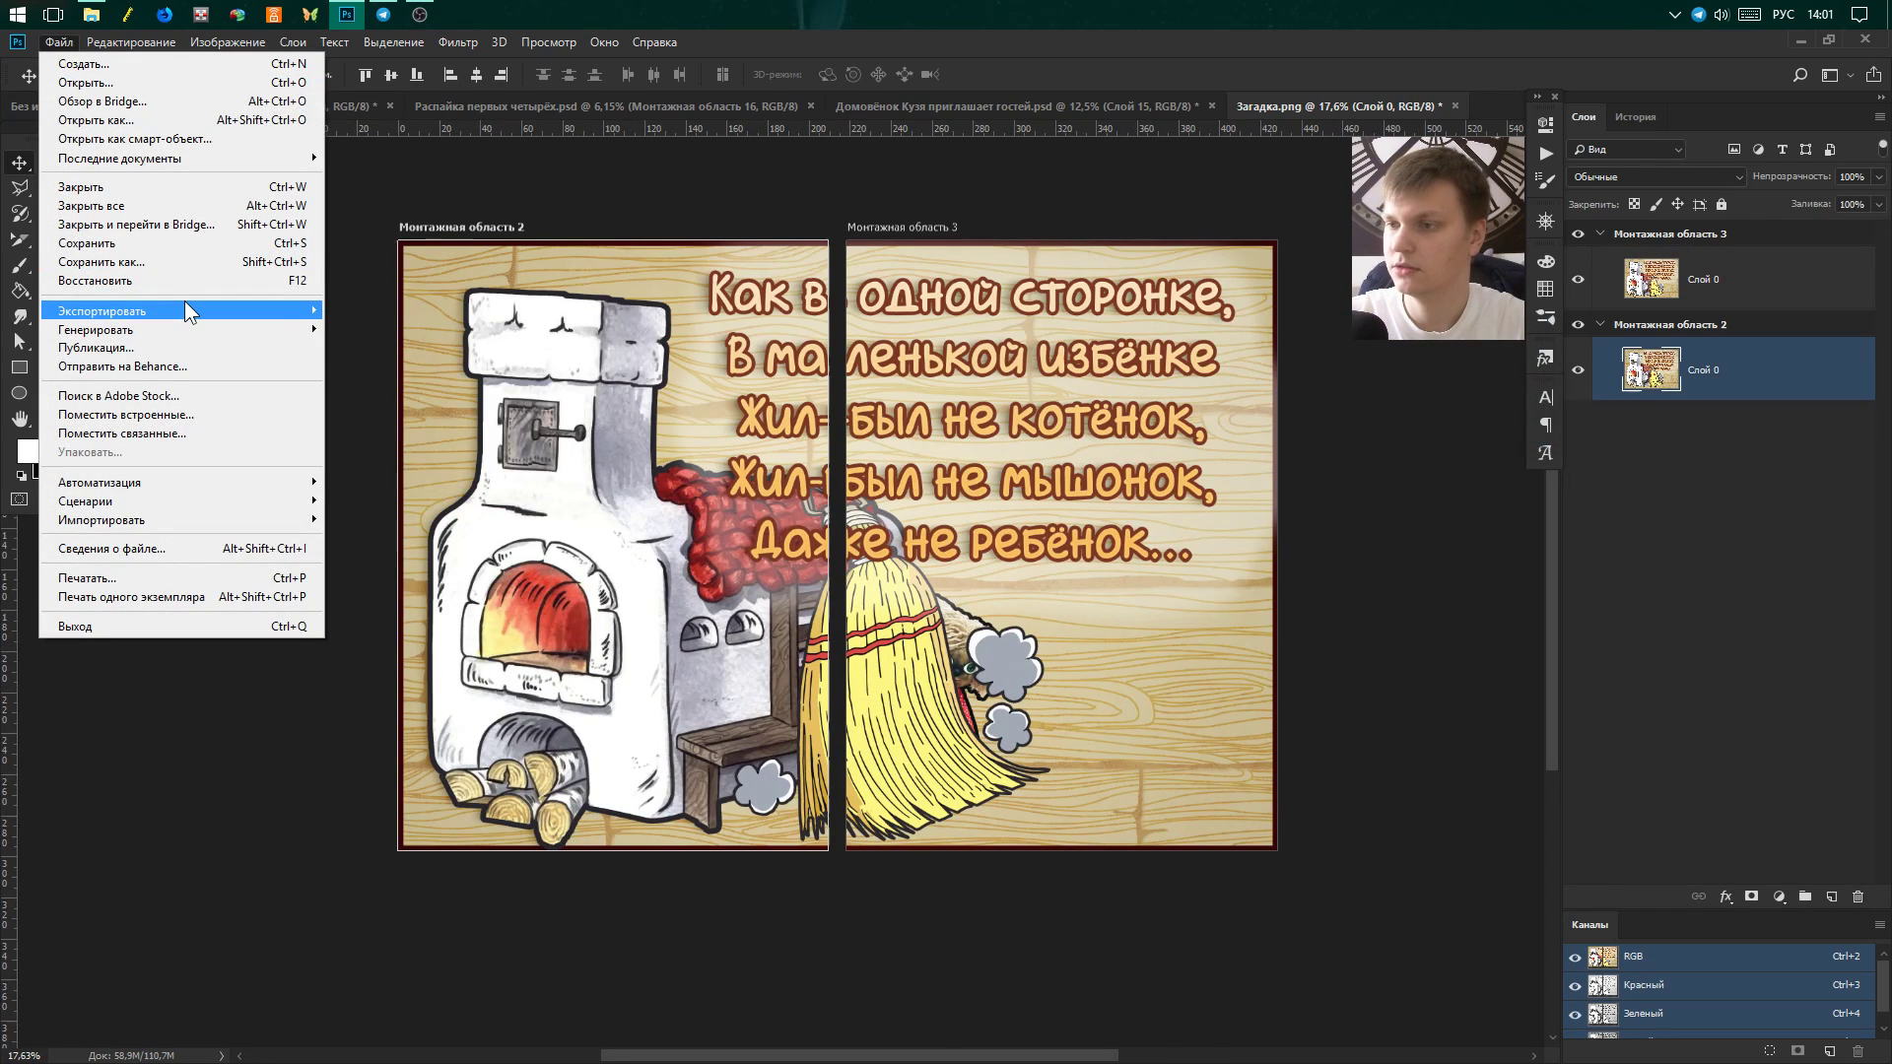
pyautogui.moveTo(103, 311)
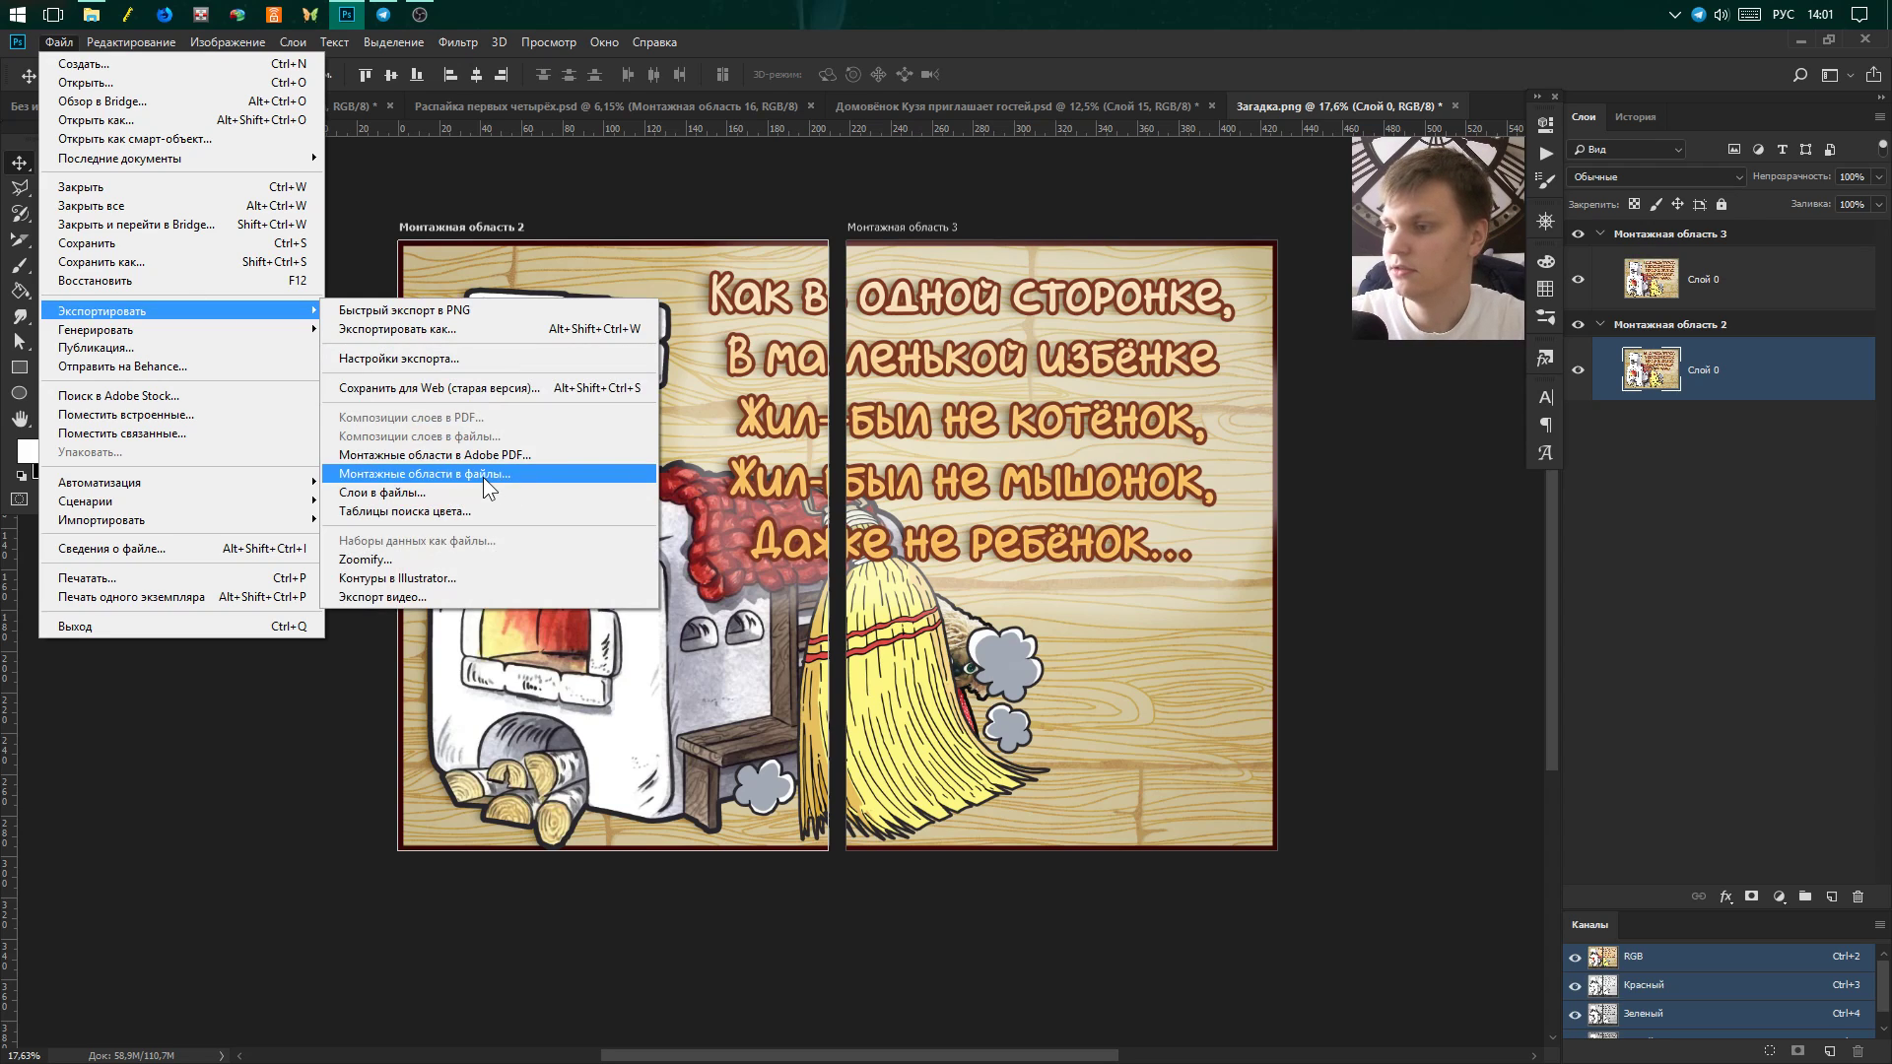
# Set Artboards to Files export to prefix Загадка and PNG-24, then browse for a folder.
pyautogui.click(431, 474)
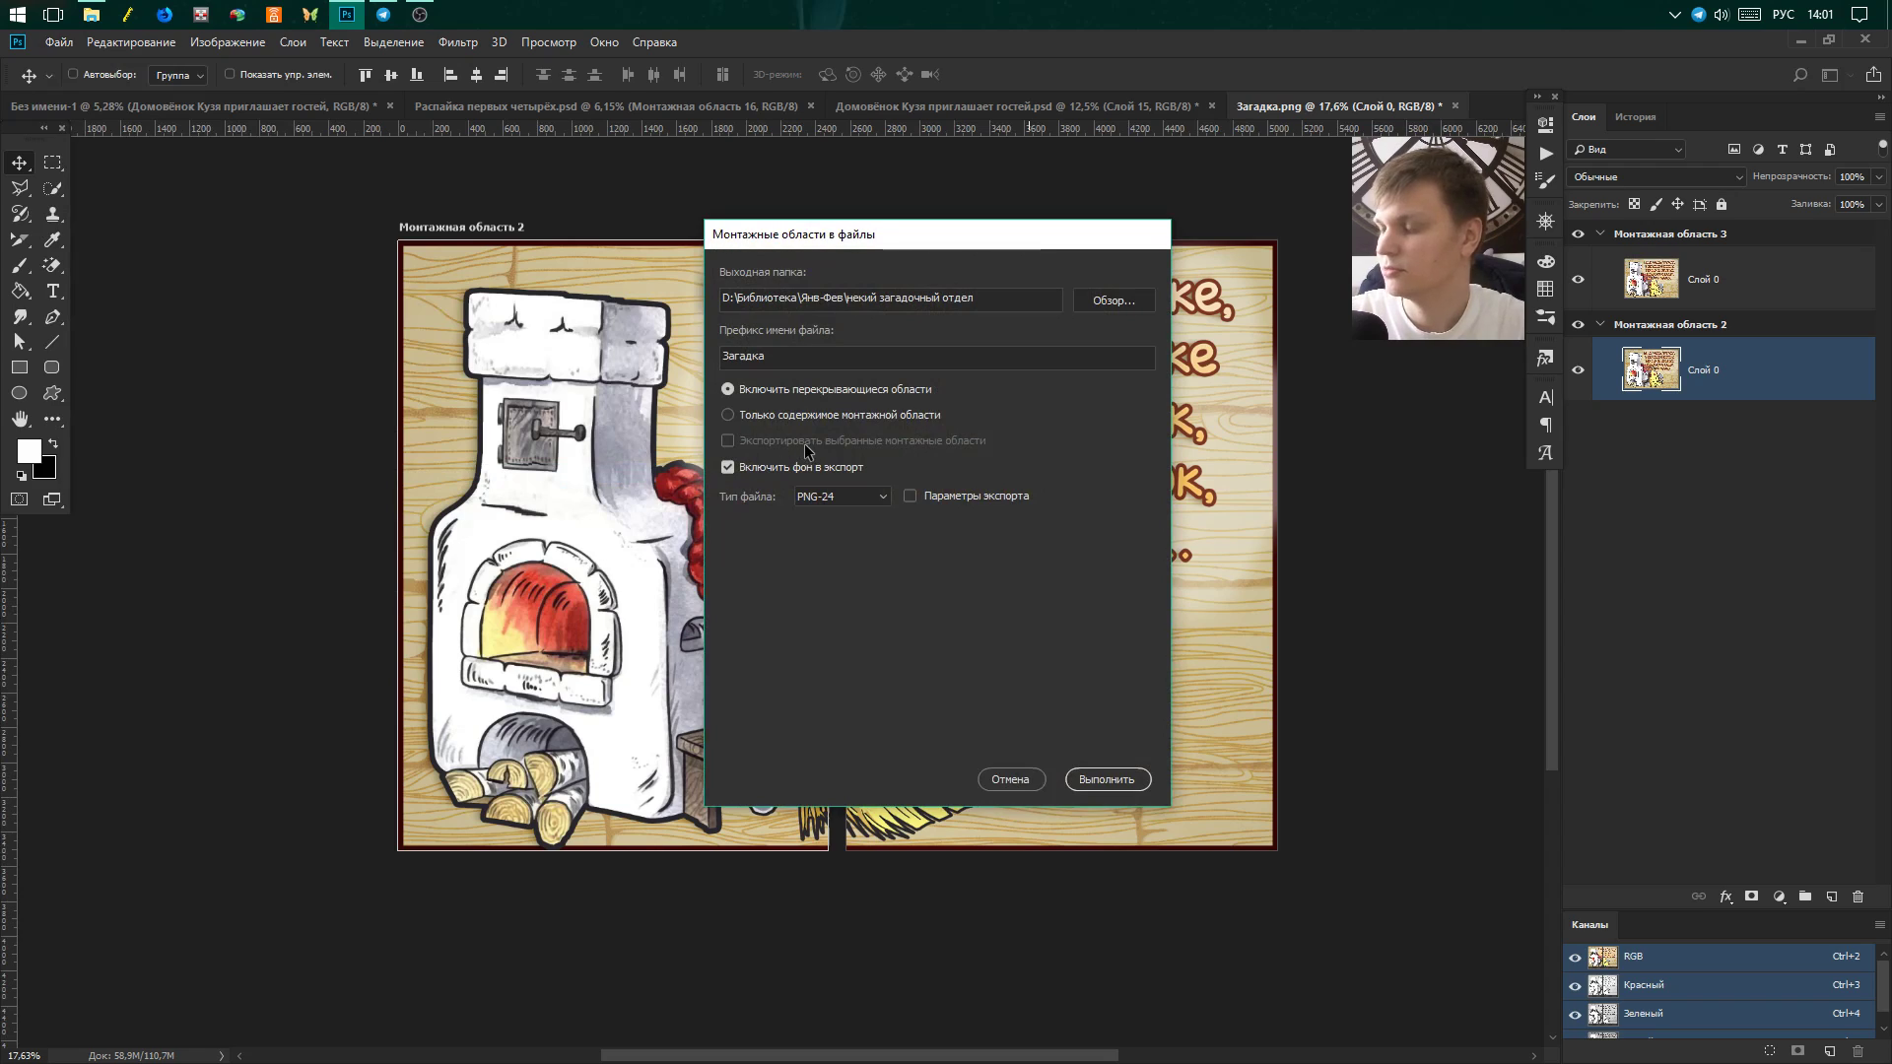
pyautogui.click(830, 504)
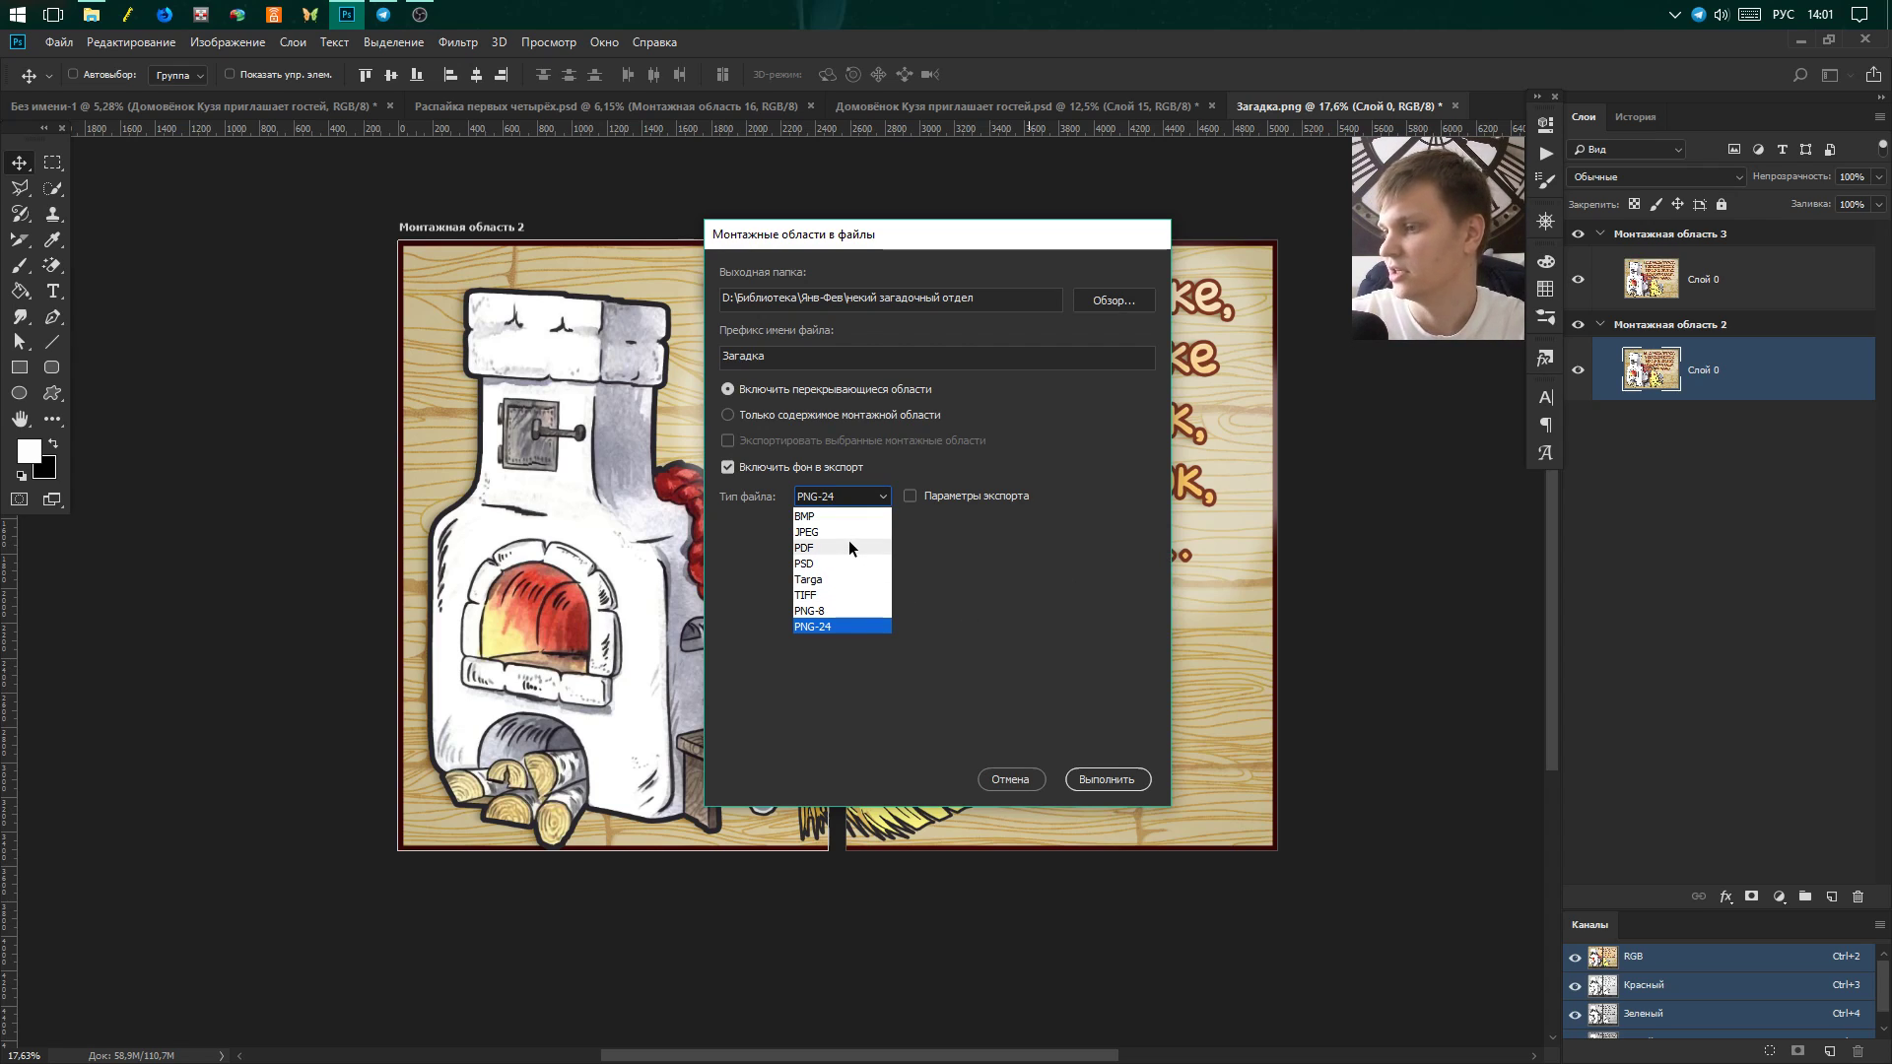
pyautogui.click(956, 648)
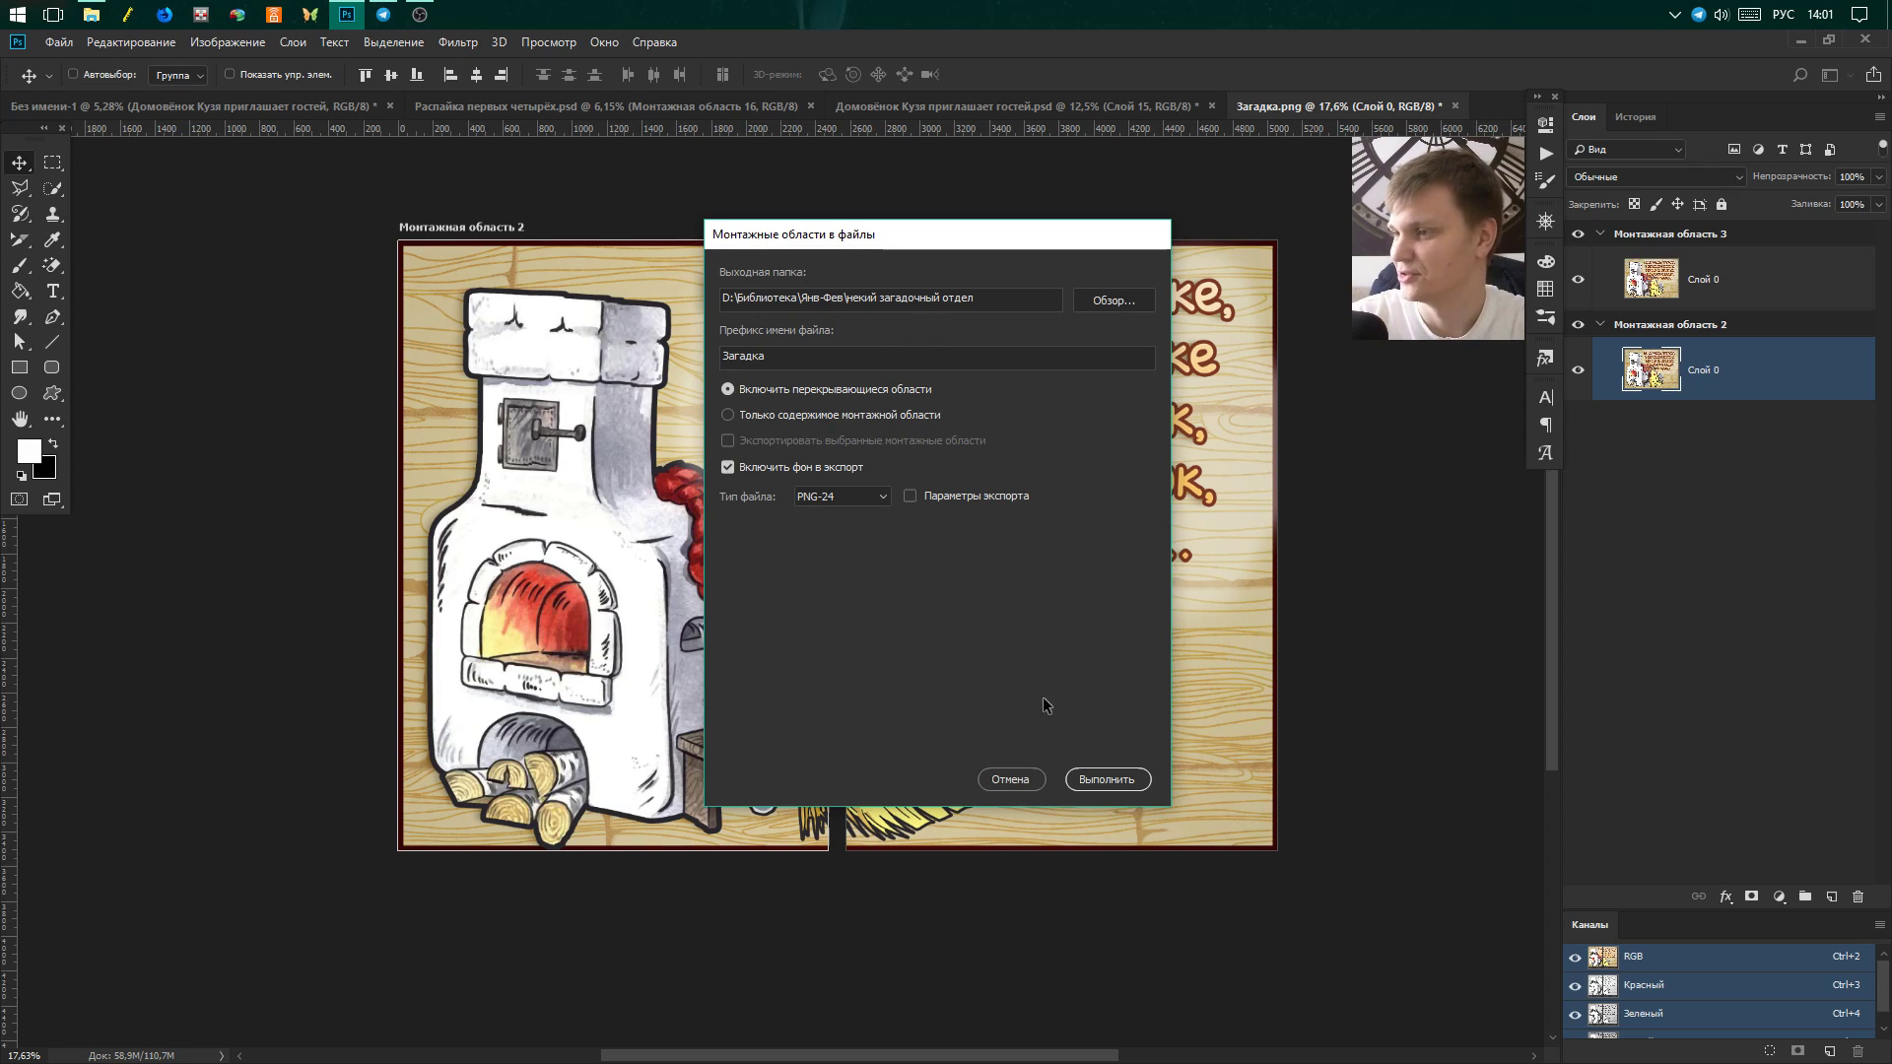
pyautogui.moveTo(812, 245); pyautogui.dragTo(905, 246)
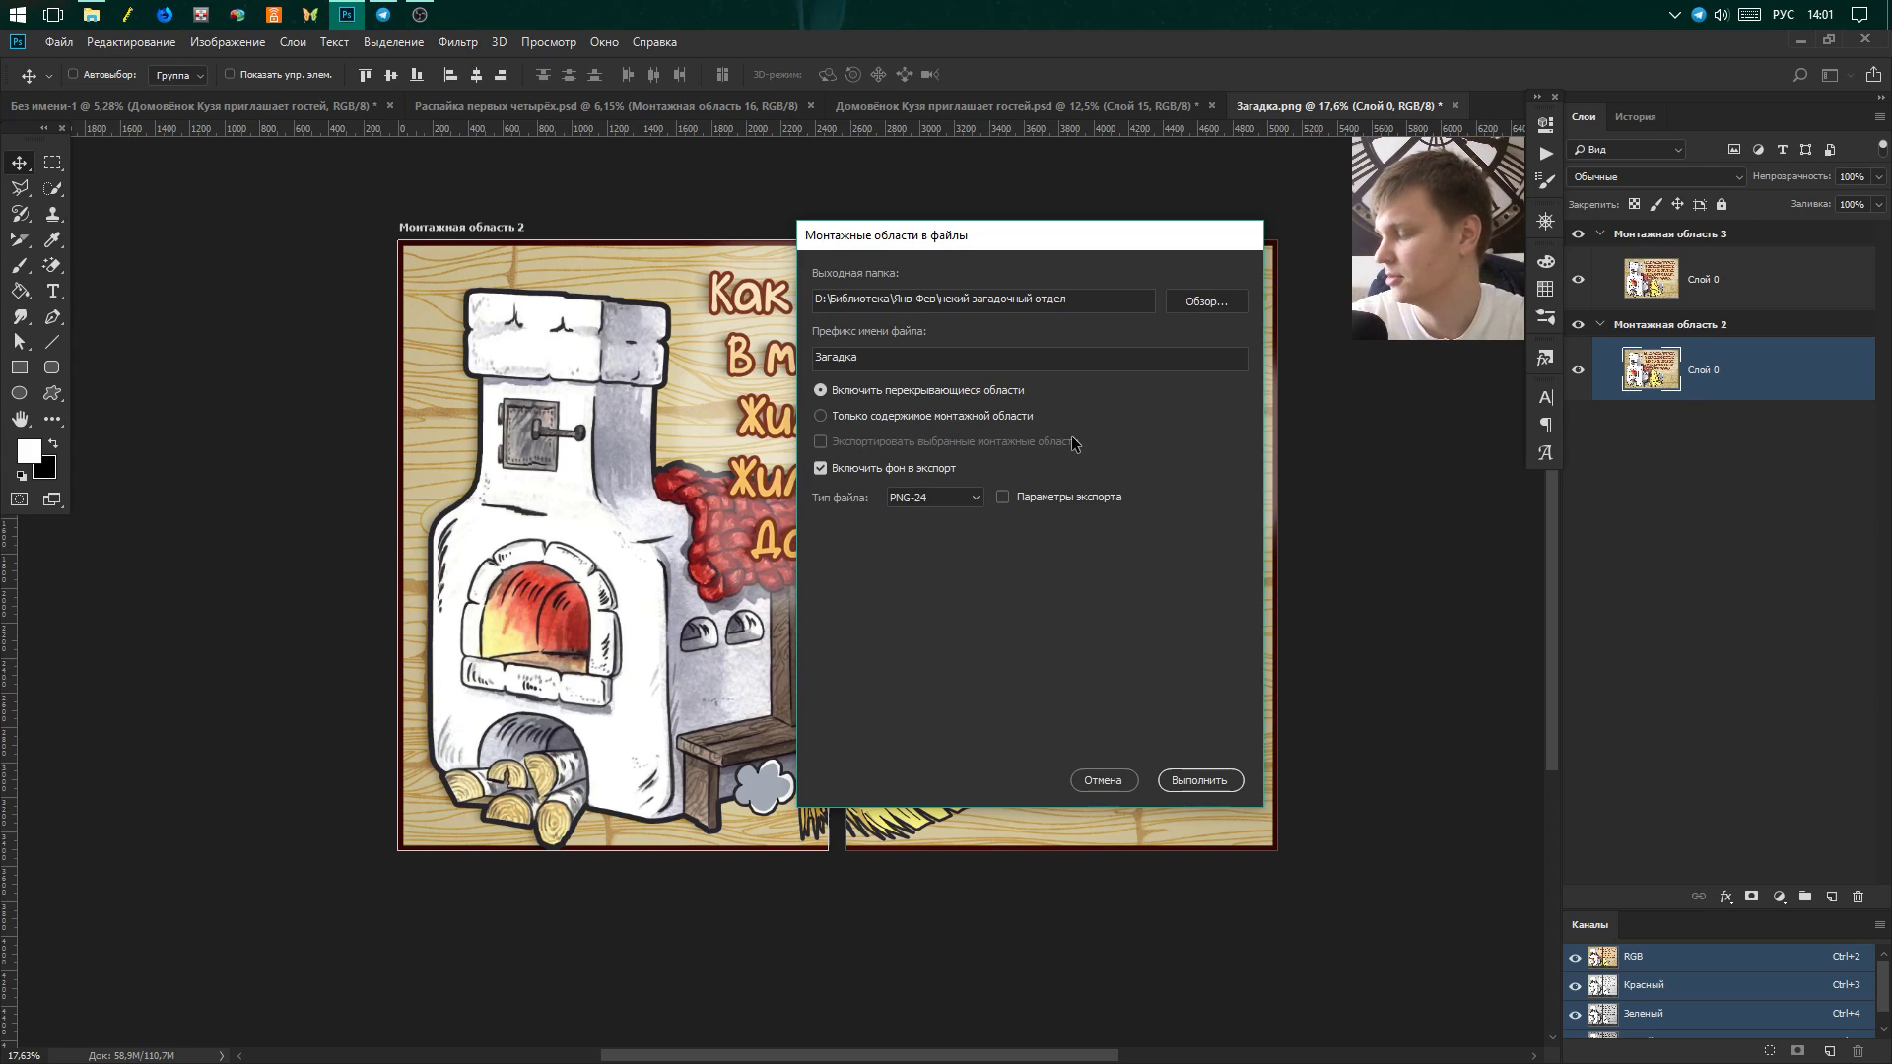
pyautogui.click(931, 498)
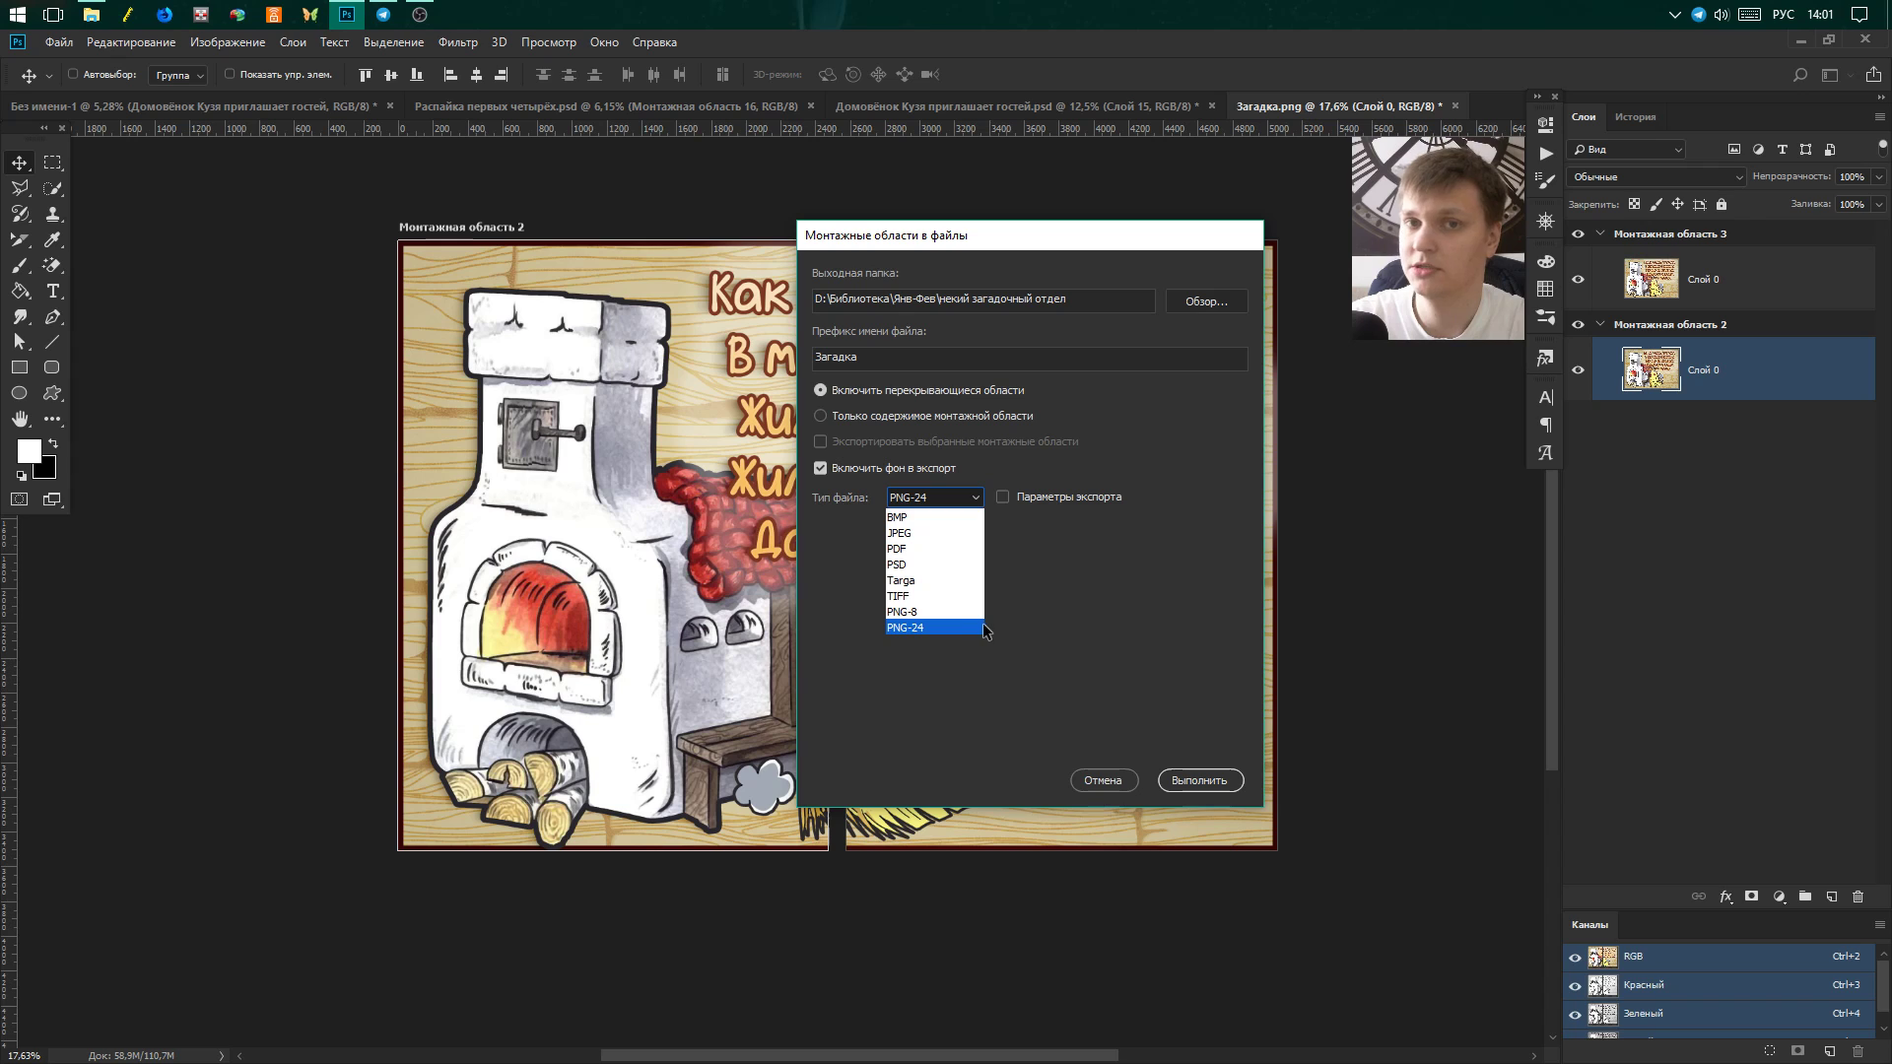
pyautogui.click(1046, 691)
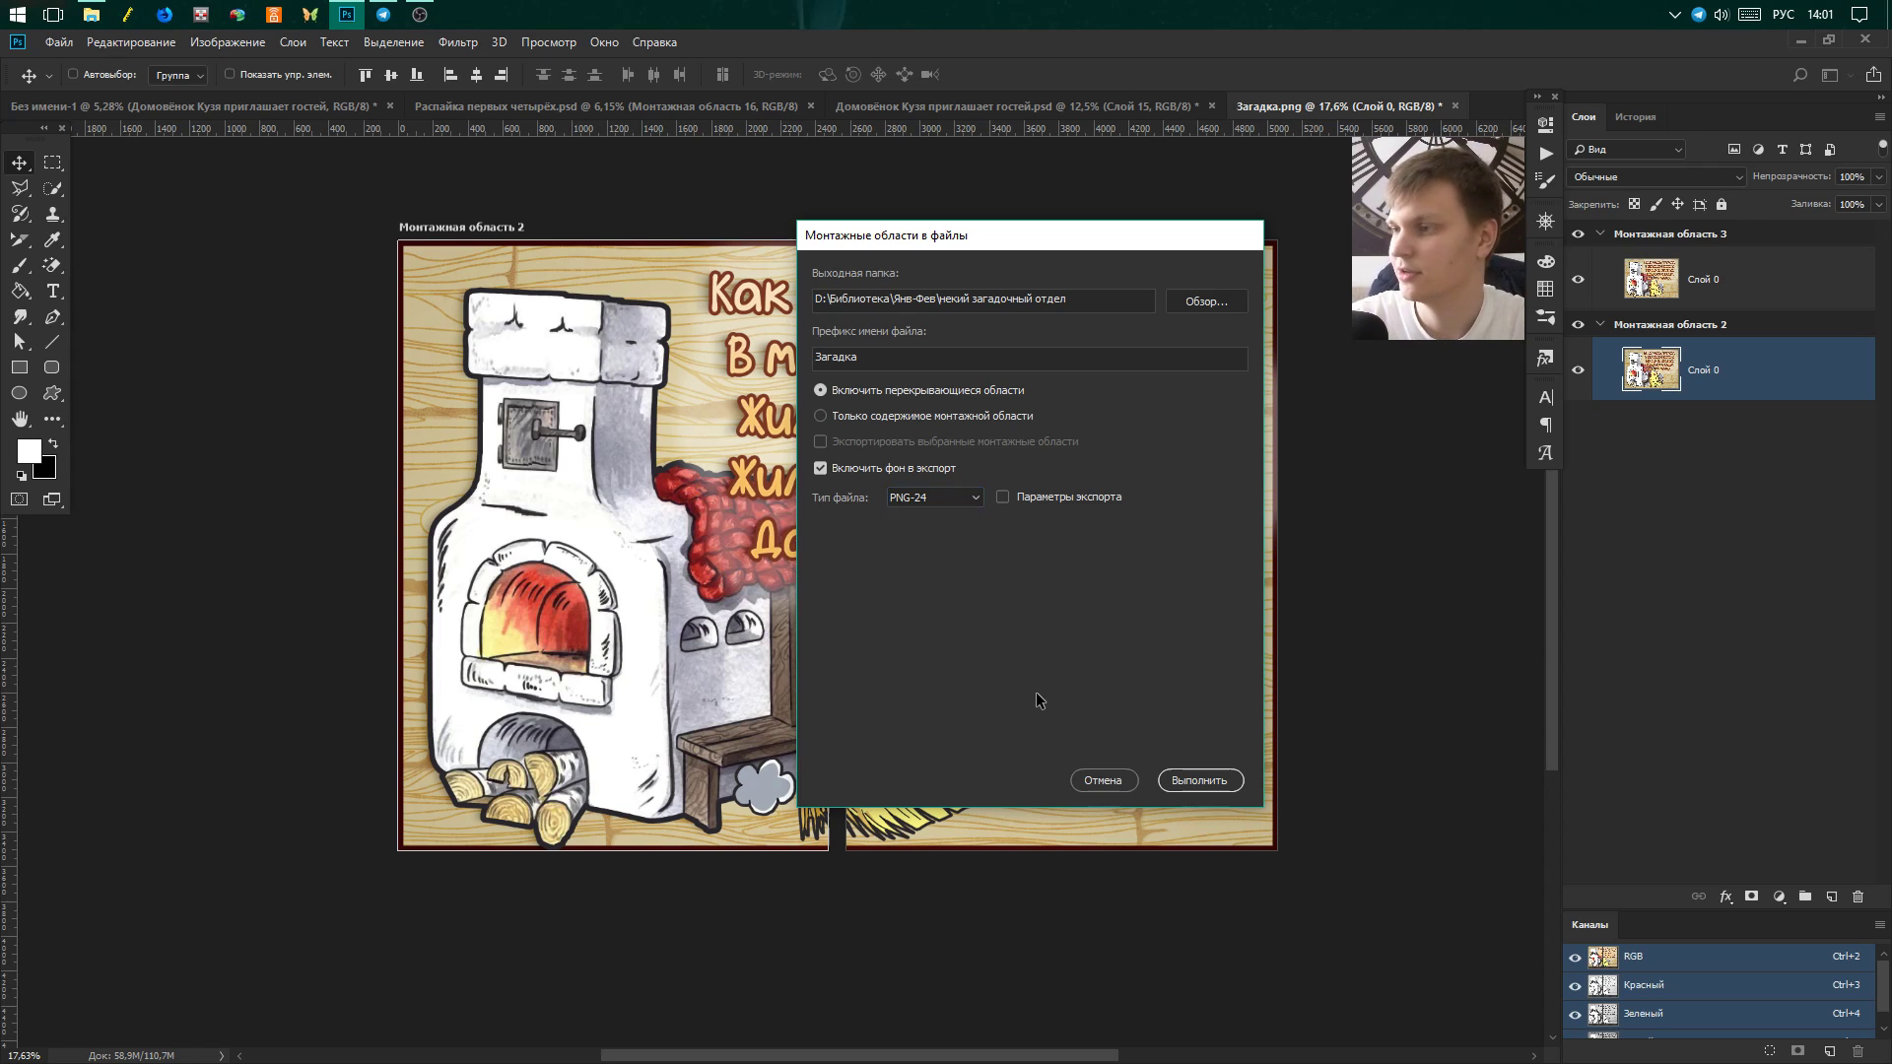
pyautogui.click(1206, 300)
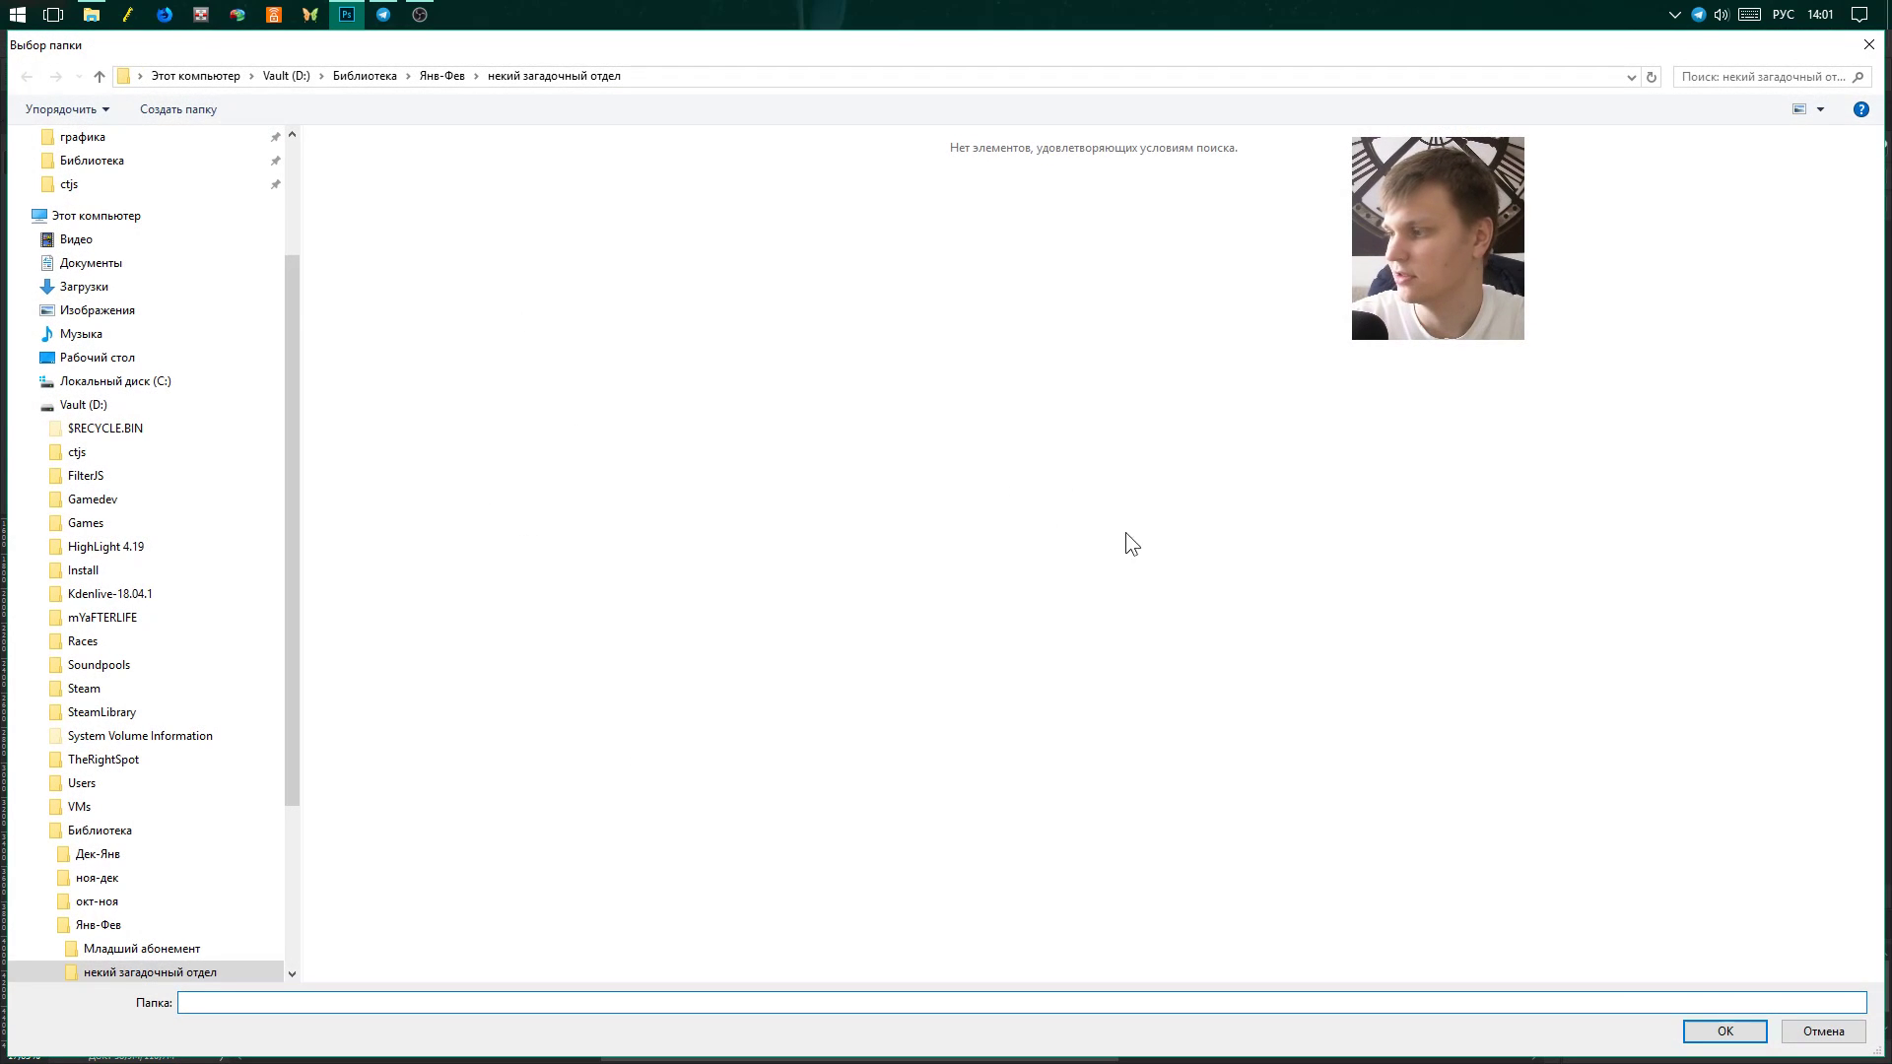
# Confirm некий загадочный отдел as the output folder and run the export.
pyautogui.click(1725, 1030)
pyautogui.click(1227, 781)
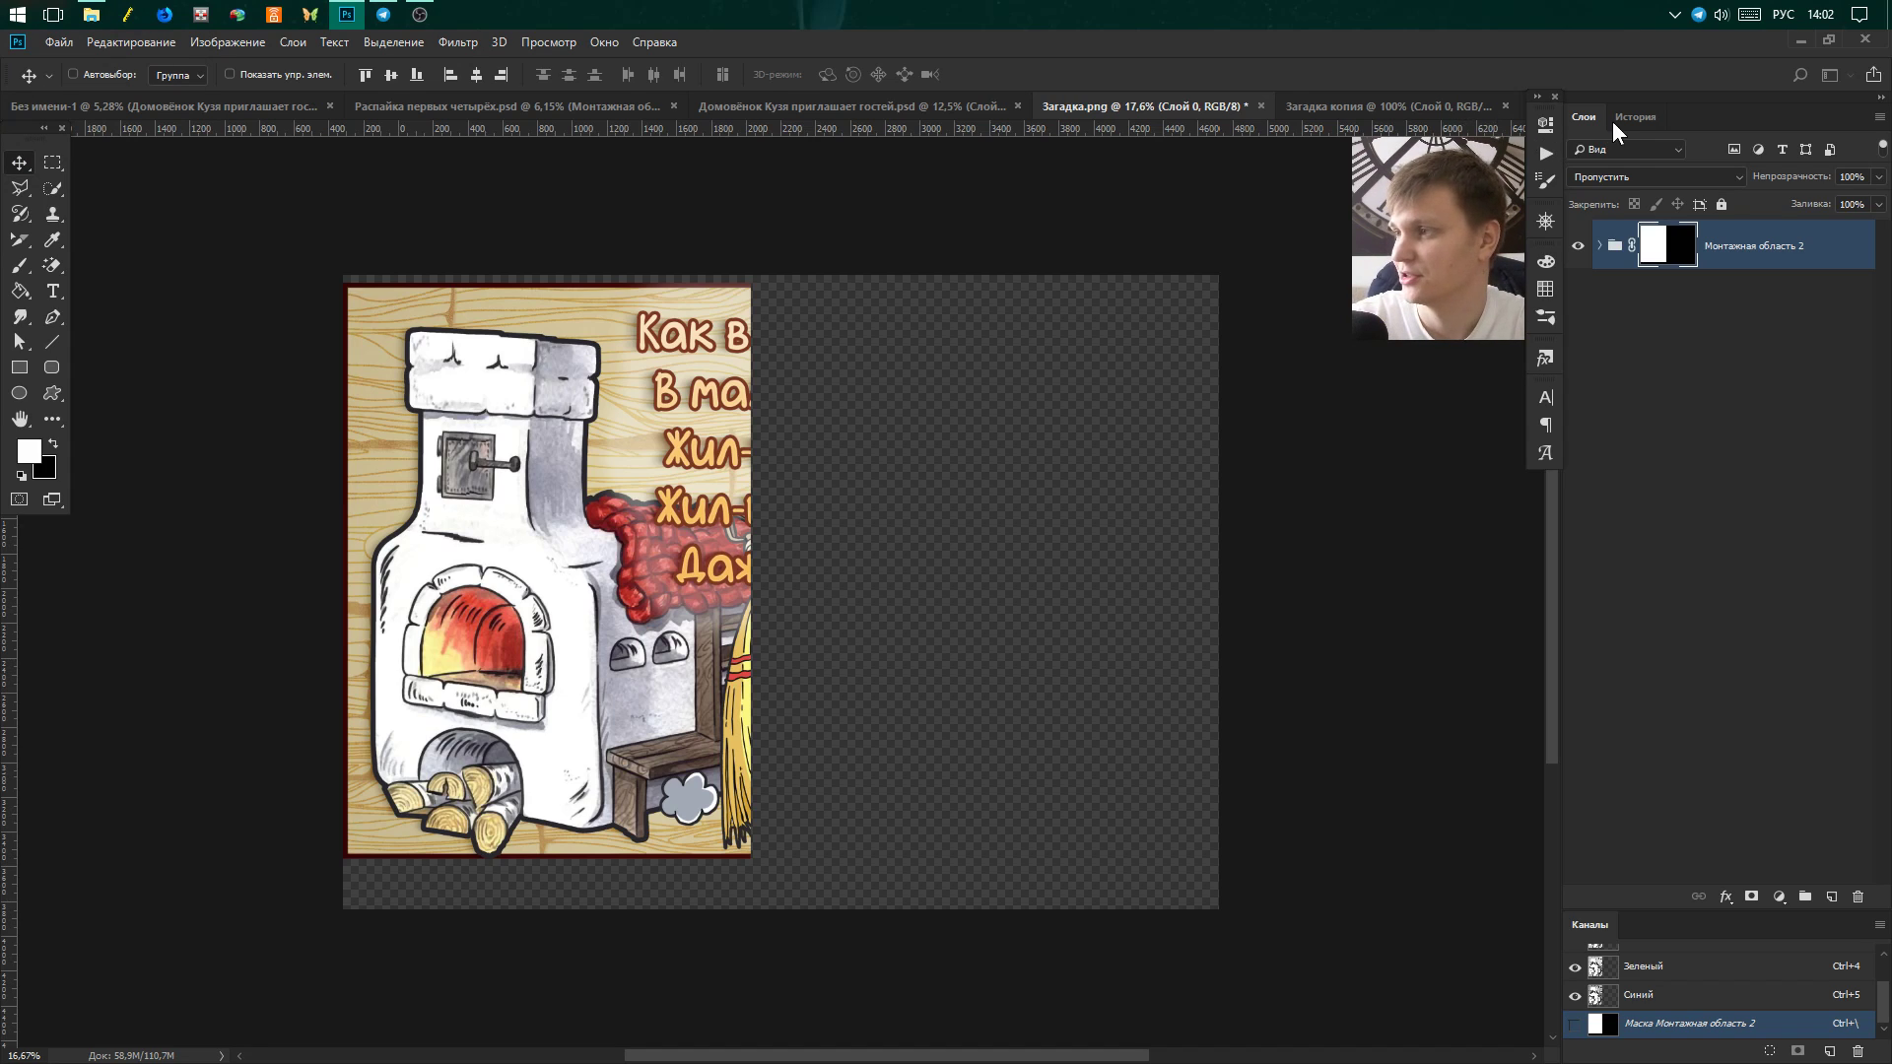
# Switch to the File Explorer window while the artboard export finishes.
pyautogui.click(91, 14)
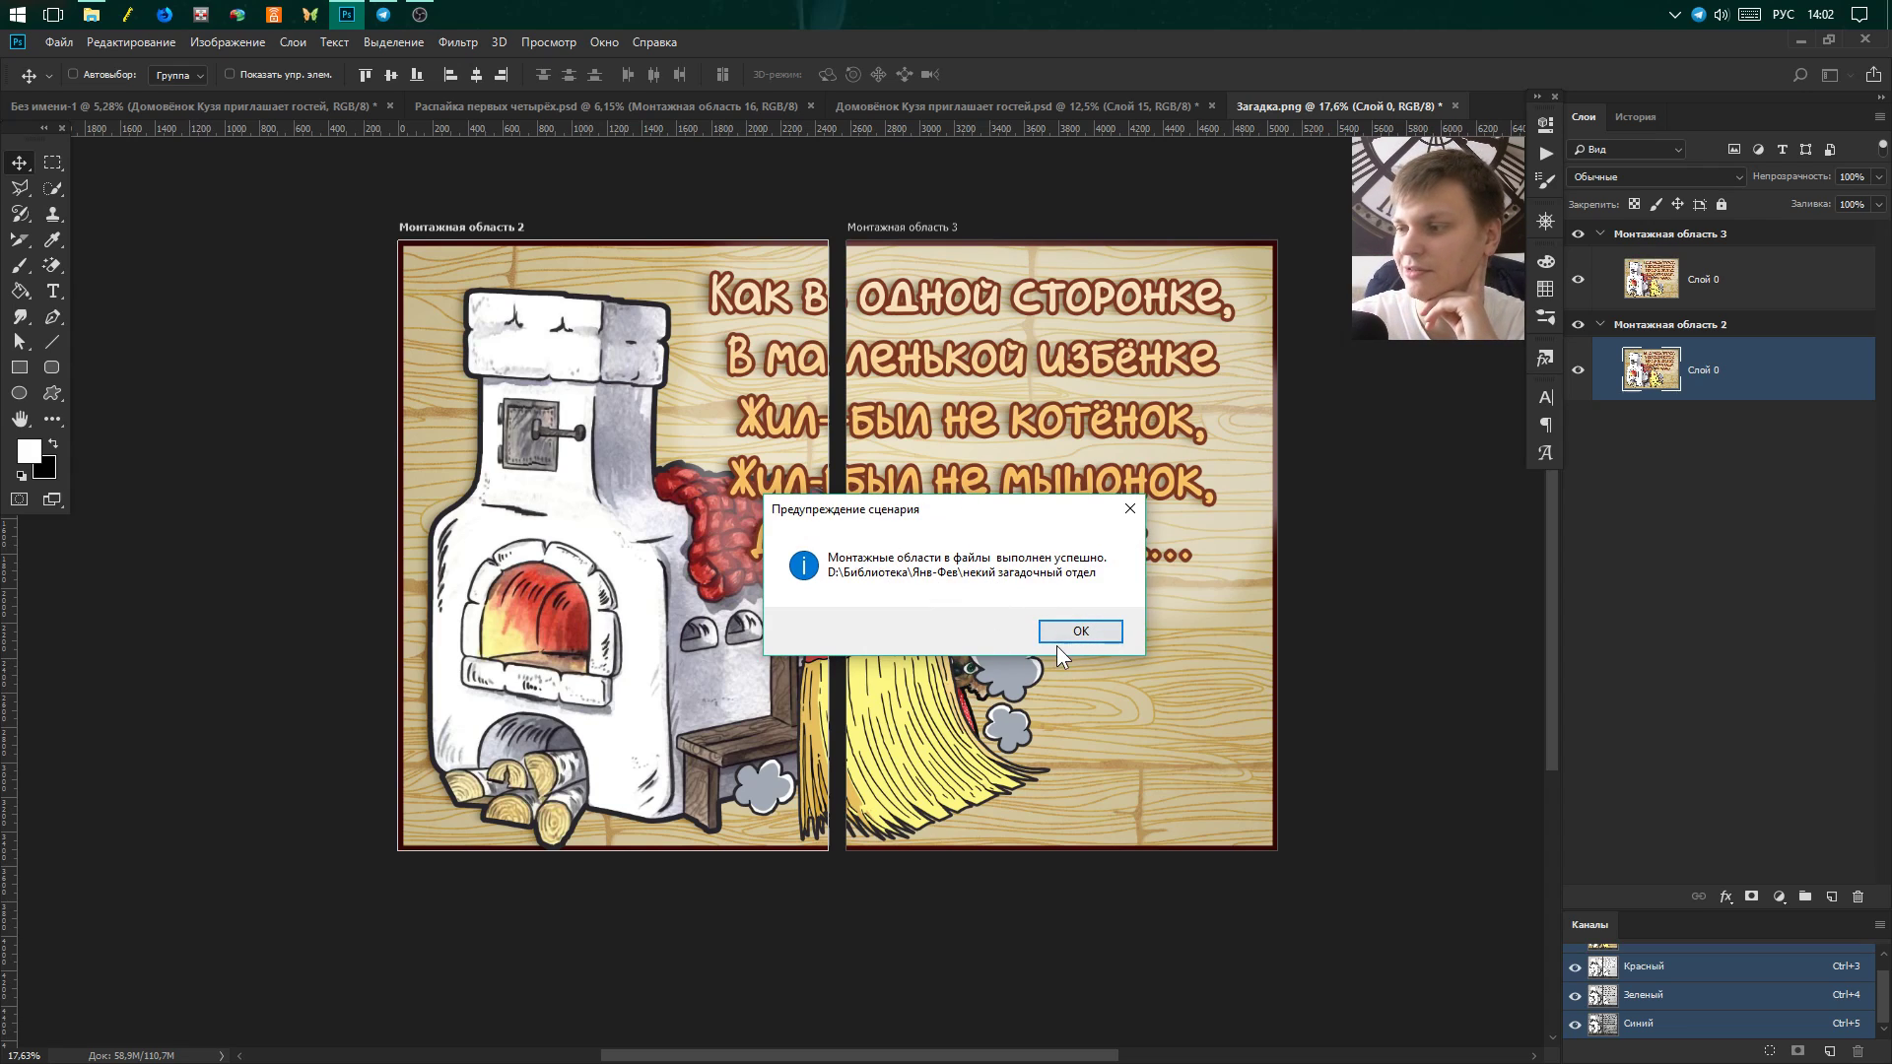
# Dismiss the export notice and inspect ЗагадкаМонтажная-область-2.png and -3.png in File Explorer.
pyautogui.press('Return')
pyautogui.click(90, 14)
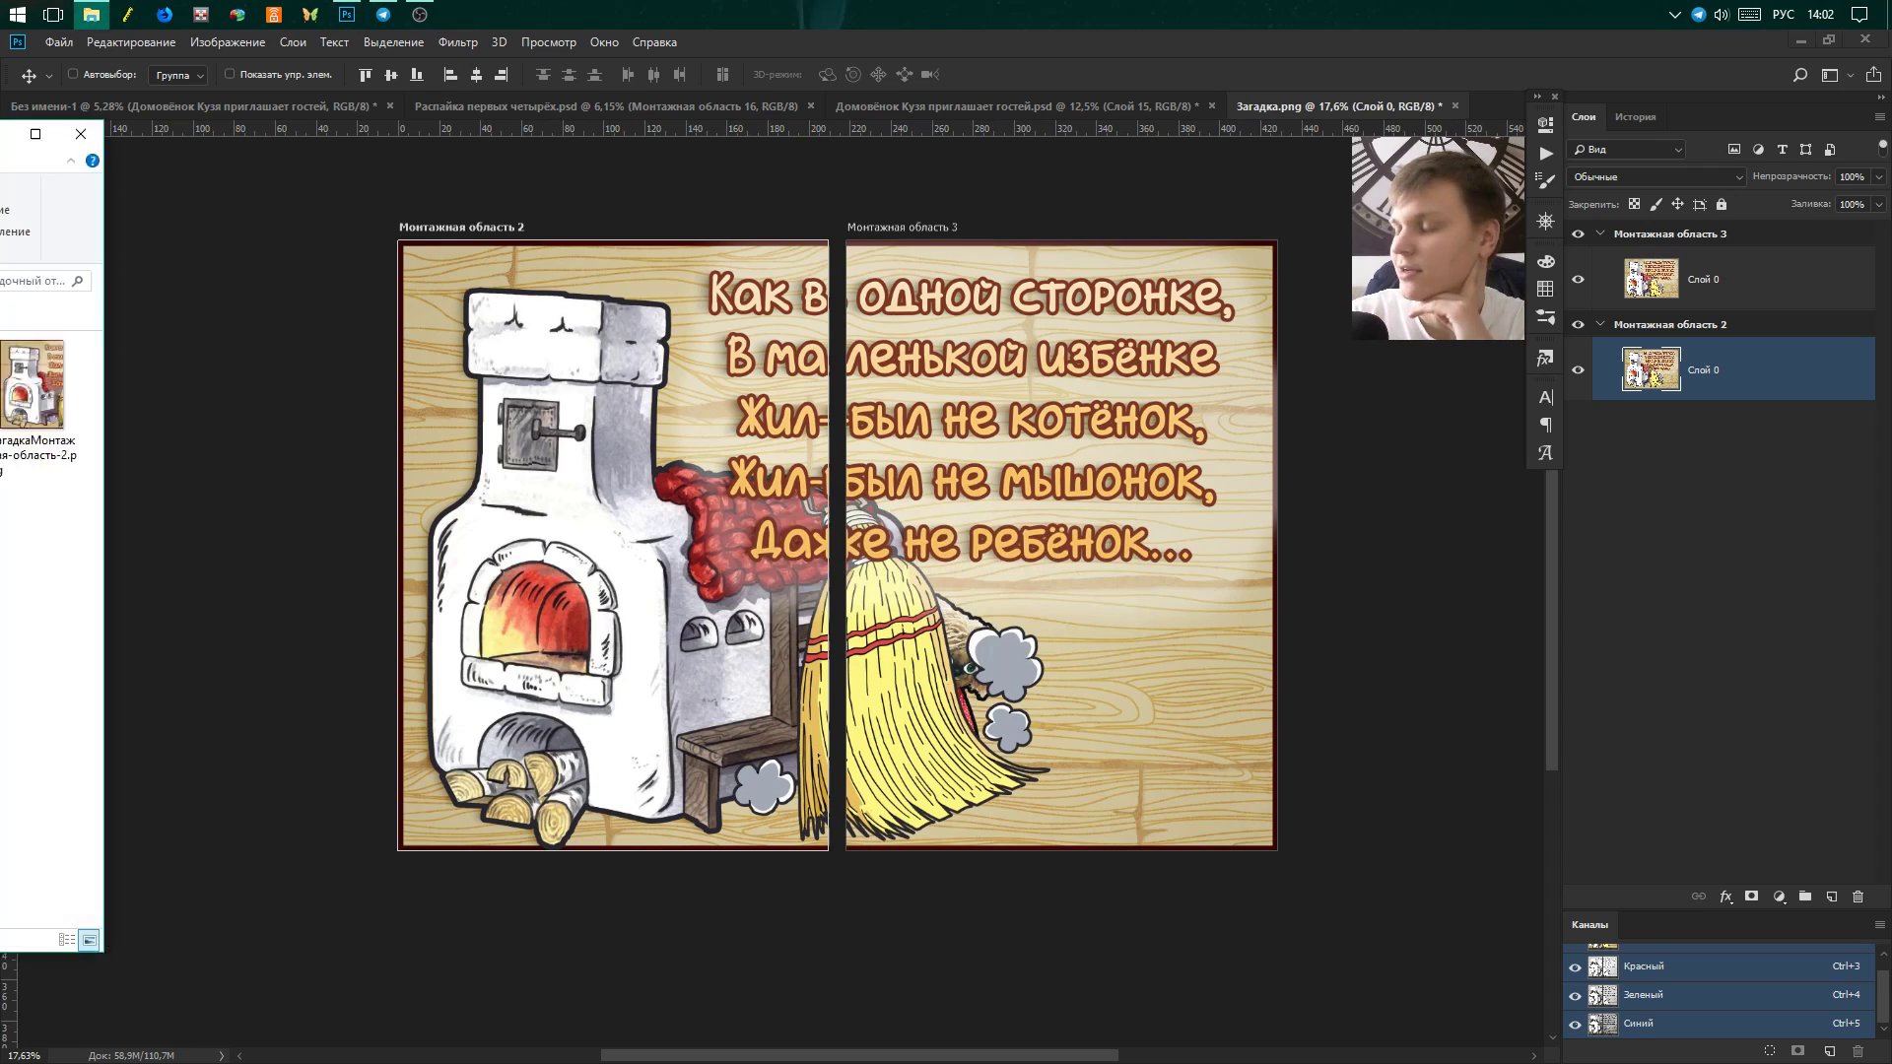
pyautogui.moveTo(741, 491); pyautogui.dragTo(718, 266)
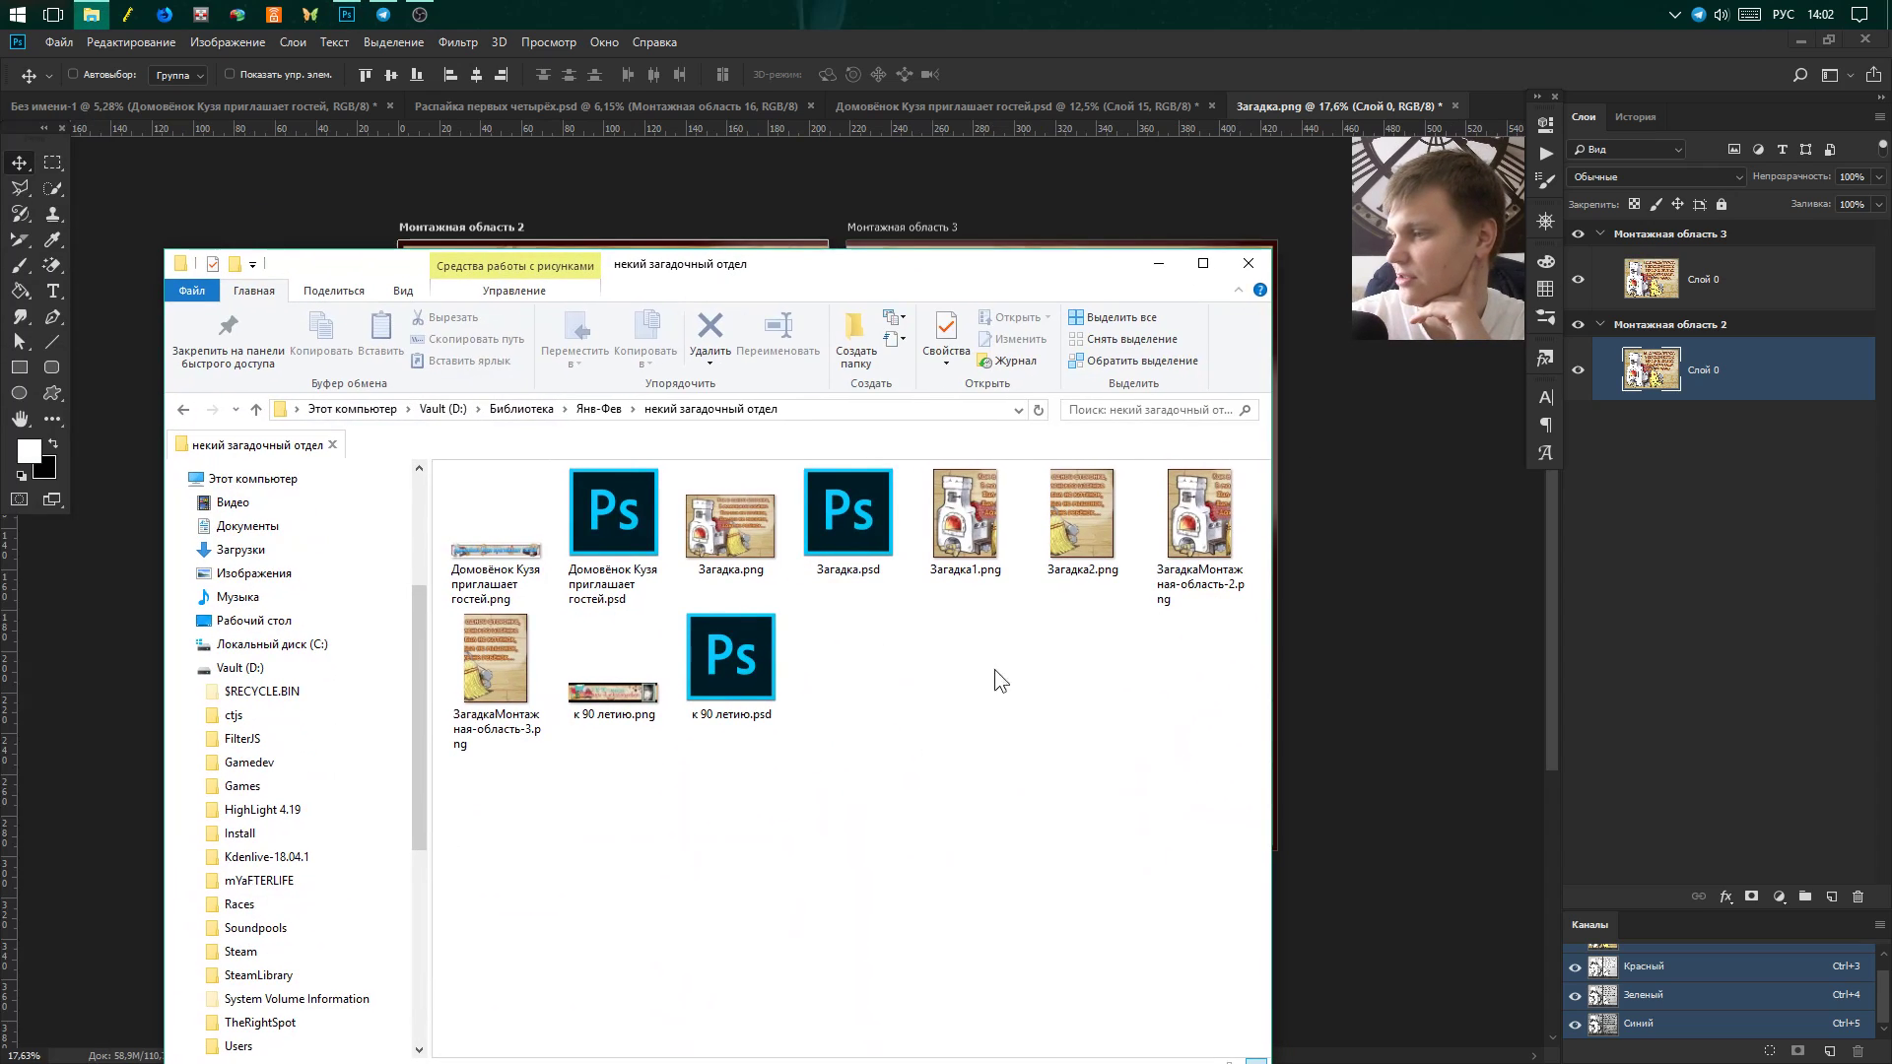
pyautogui.moveTo(964, 647); pyautogui.dragTo(1113, 514)
pyautogui.click(1151, 690)
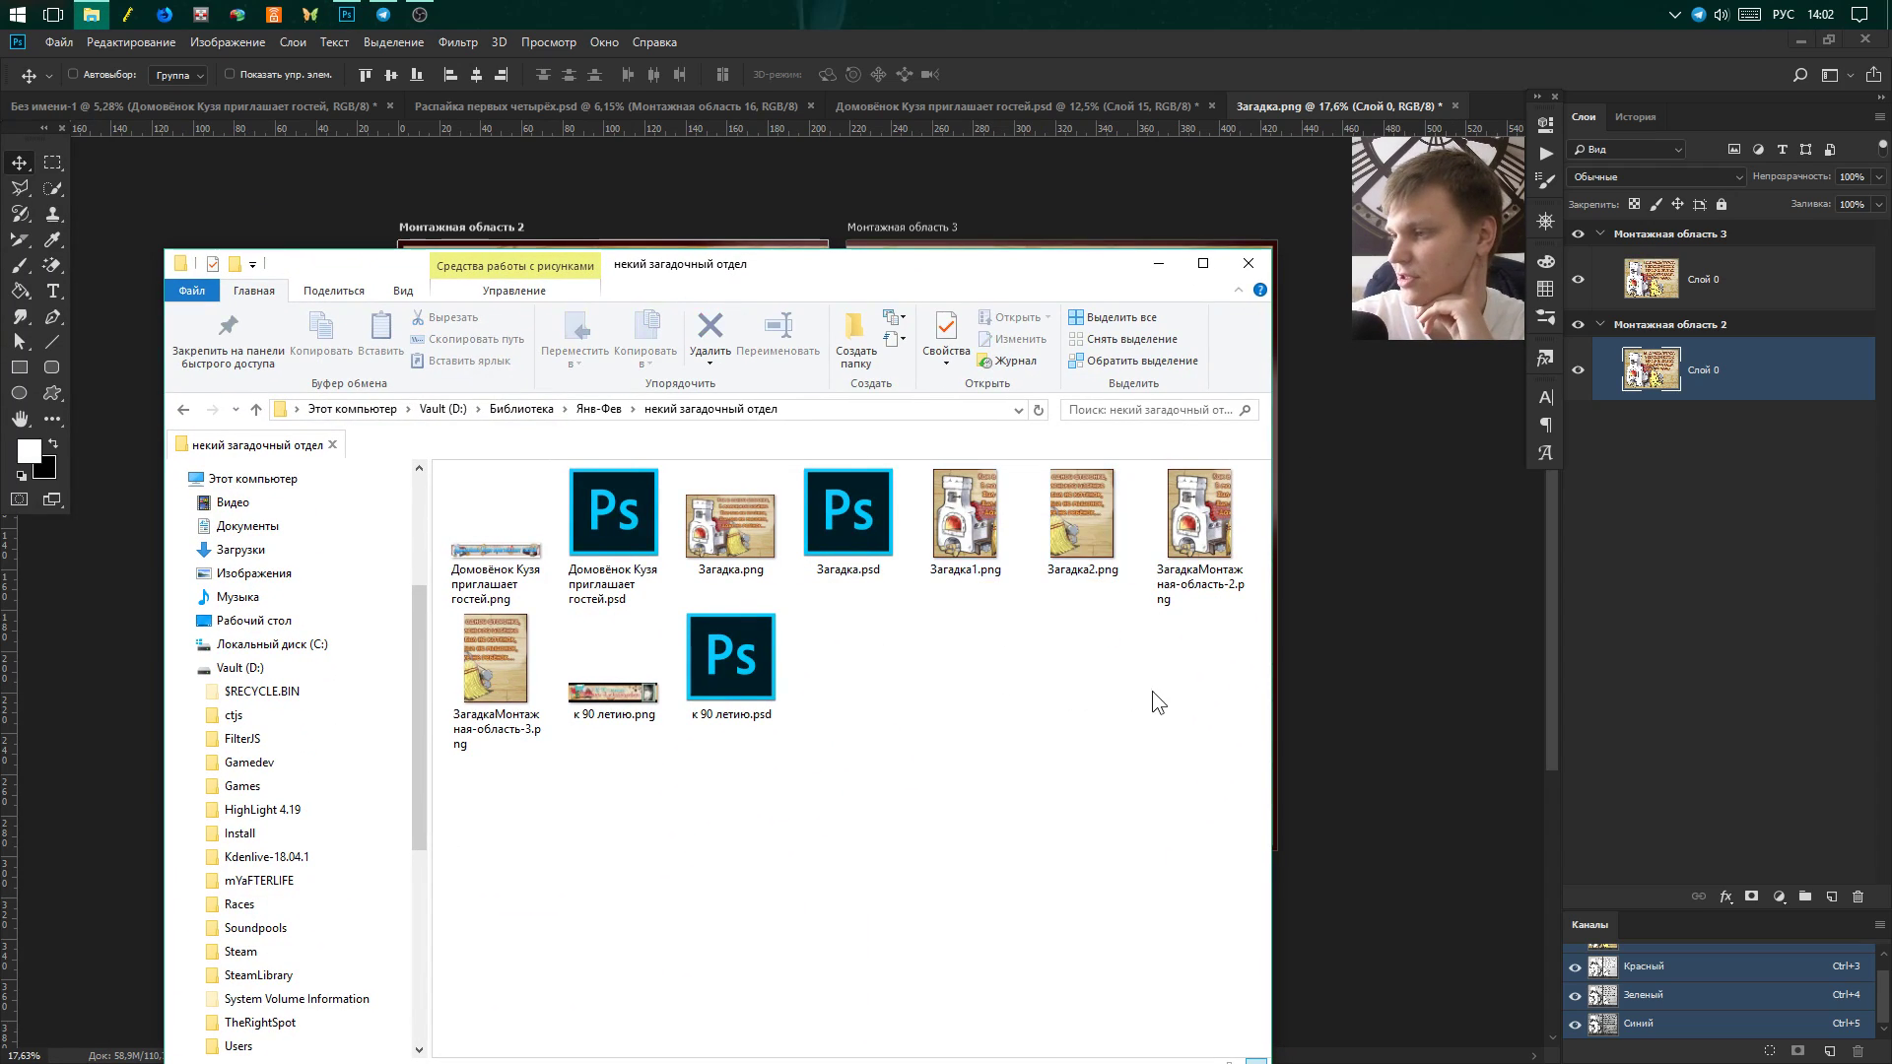
pyautogui.moveTo(1153, 692); pyautogui.dragTo(1185, 526)
pyautogui.moveTo(491, 836)
pyautogui.mouseDown()
pyautogui.moveTo(518, 633)
pyautogui.moveTo(540, 613)
pyautogui.mouseUp()
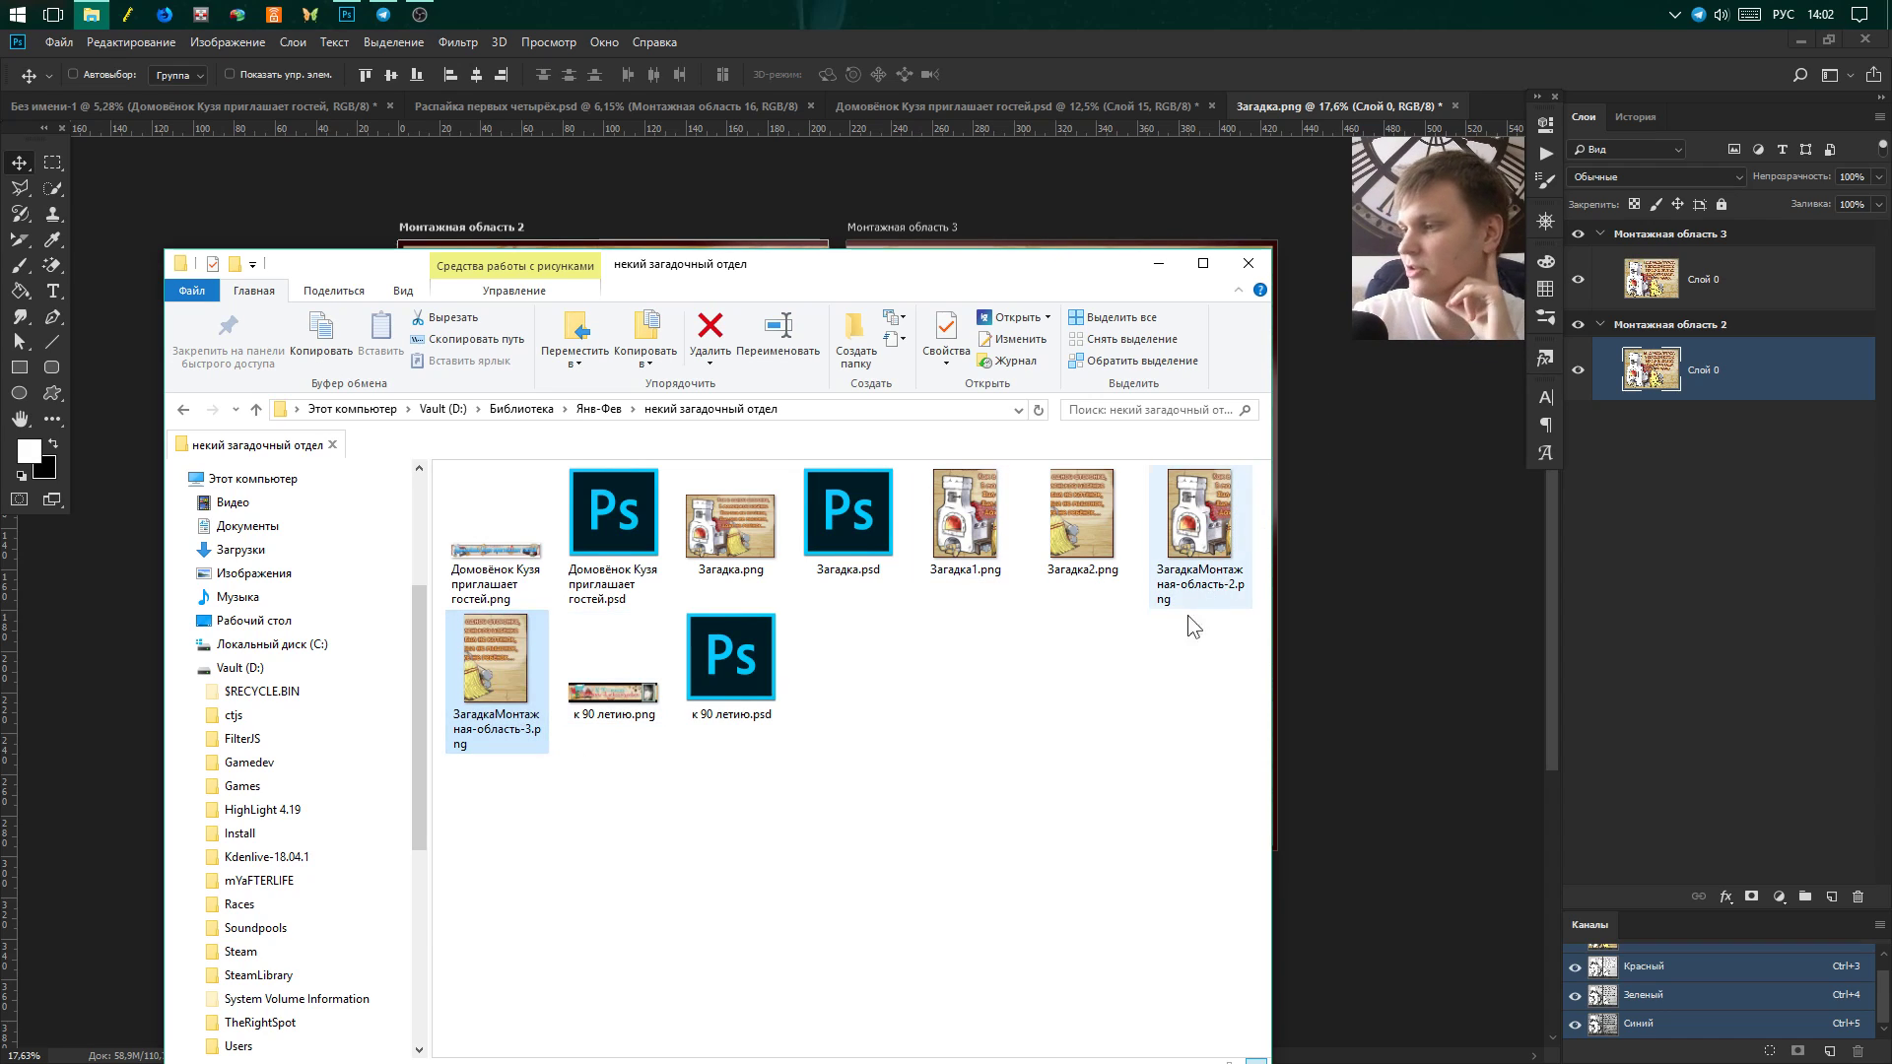
pyautogui.moveTo(1171, 659); pyautogui.dragTo(1218, 576)
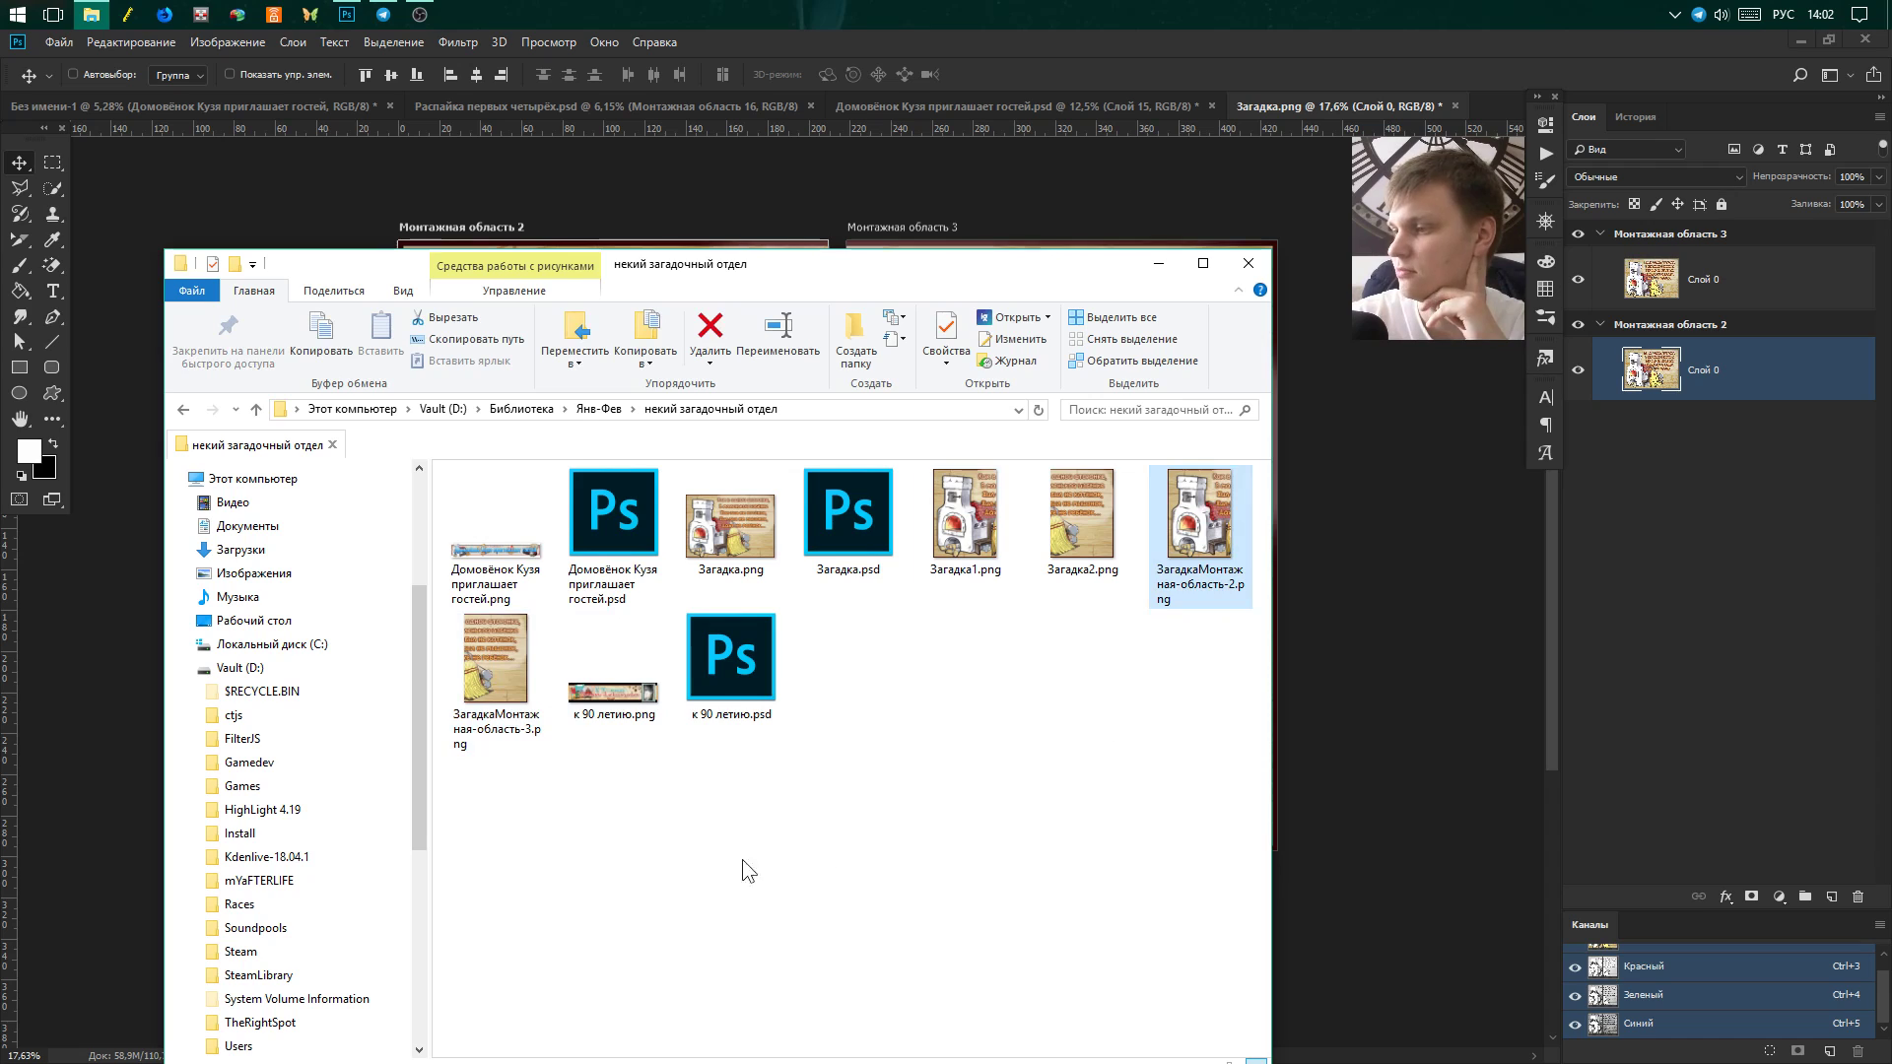
pyautogui.click(1174, 741)
# Close File Explorer and commit the Монтажная область 3 artboard name.
pyautogui.click(1250, 274)
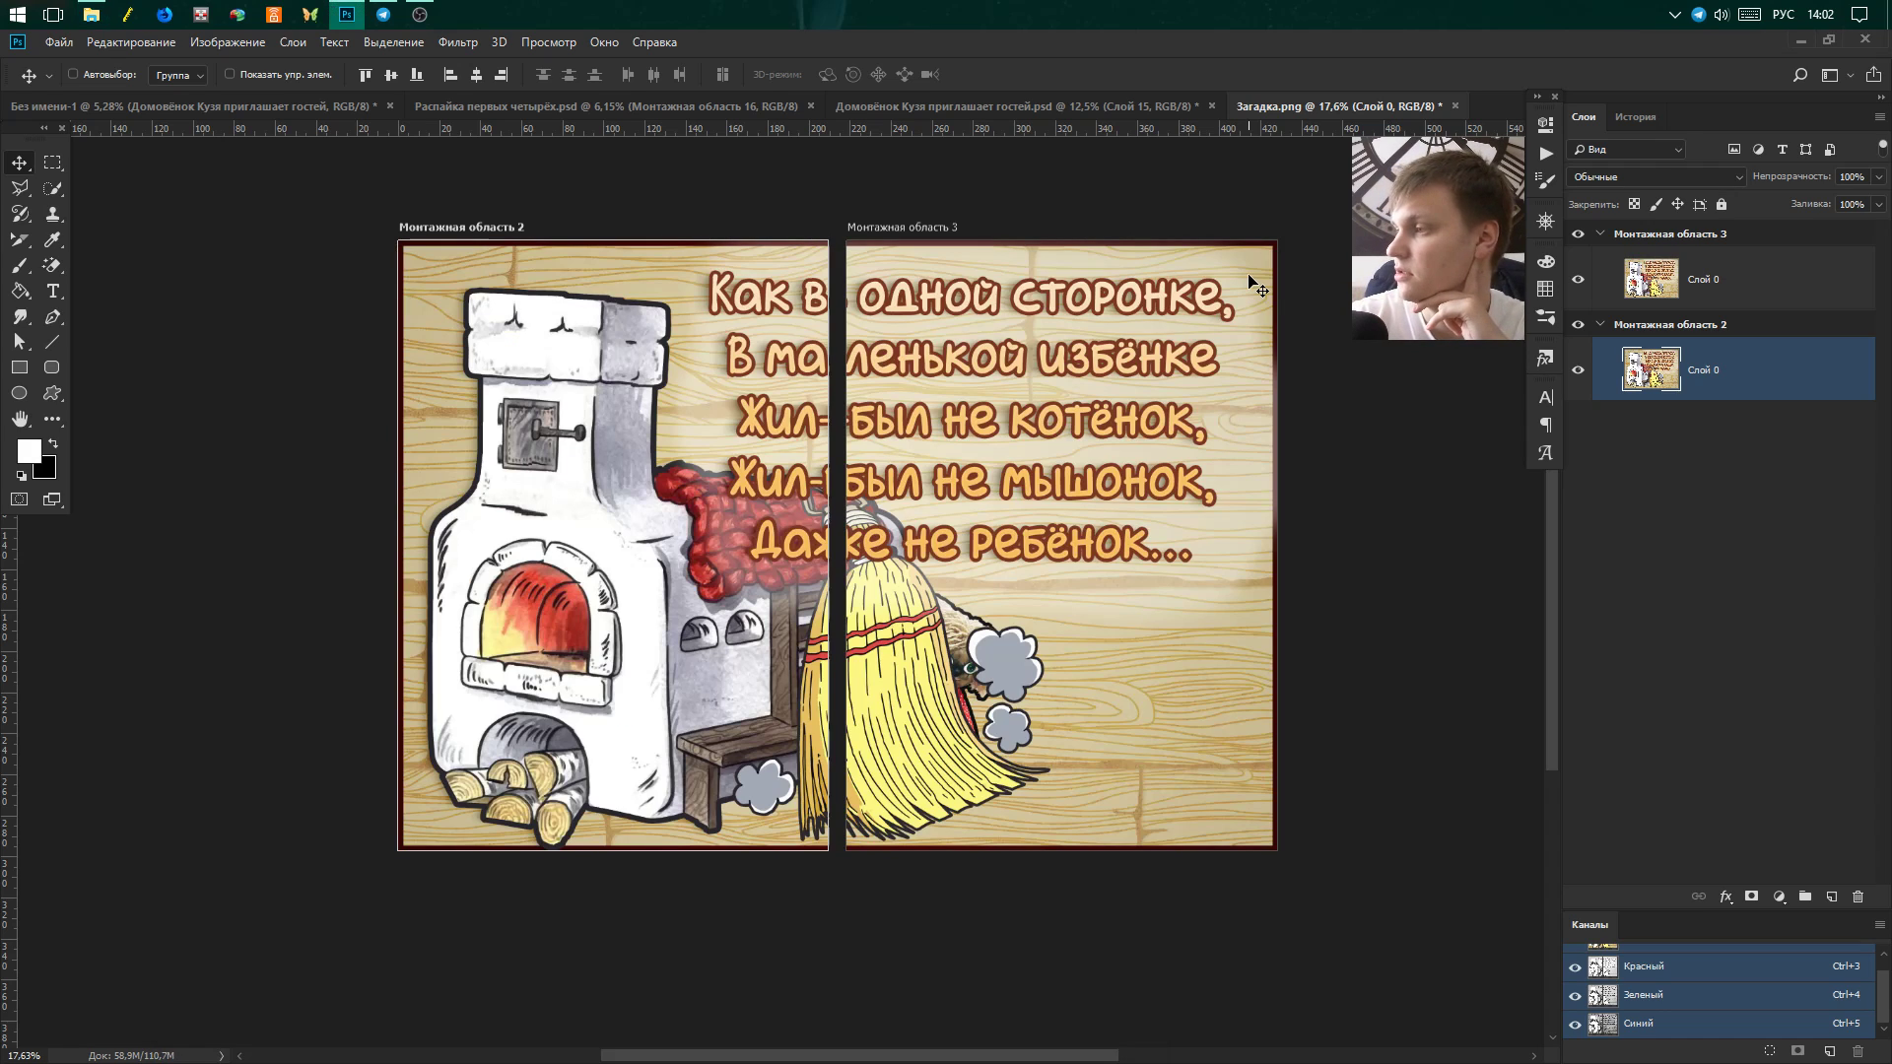
pyautogui.doubleClick(1695, 238)
pyautogui.click(1756, 510)
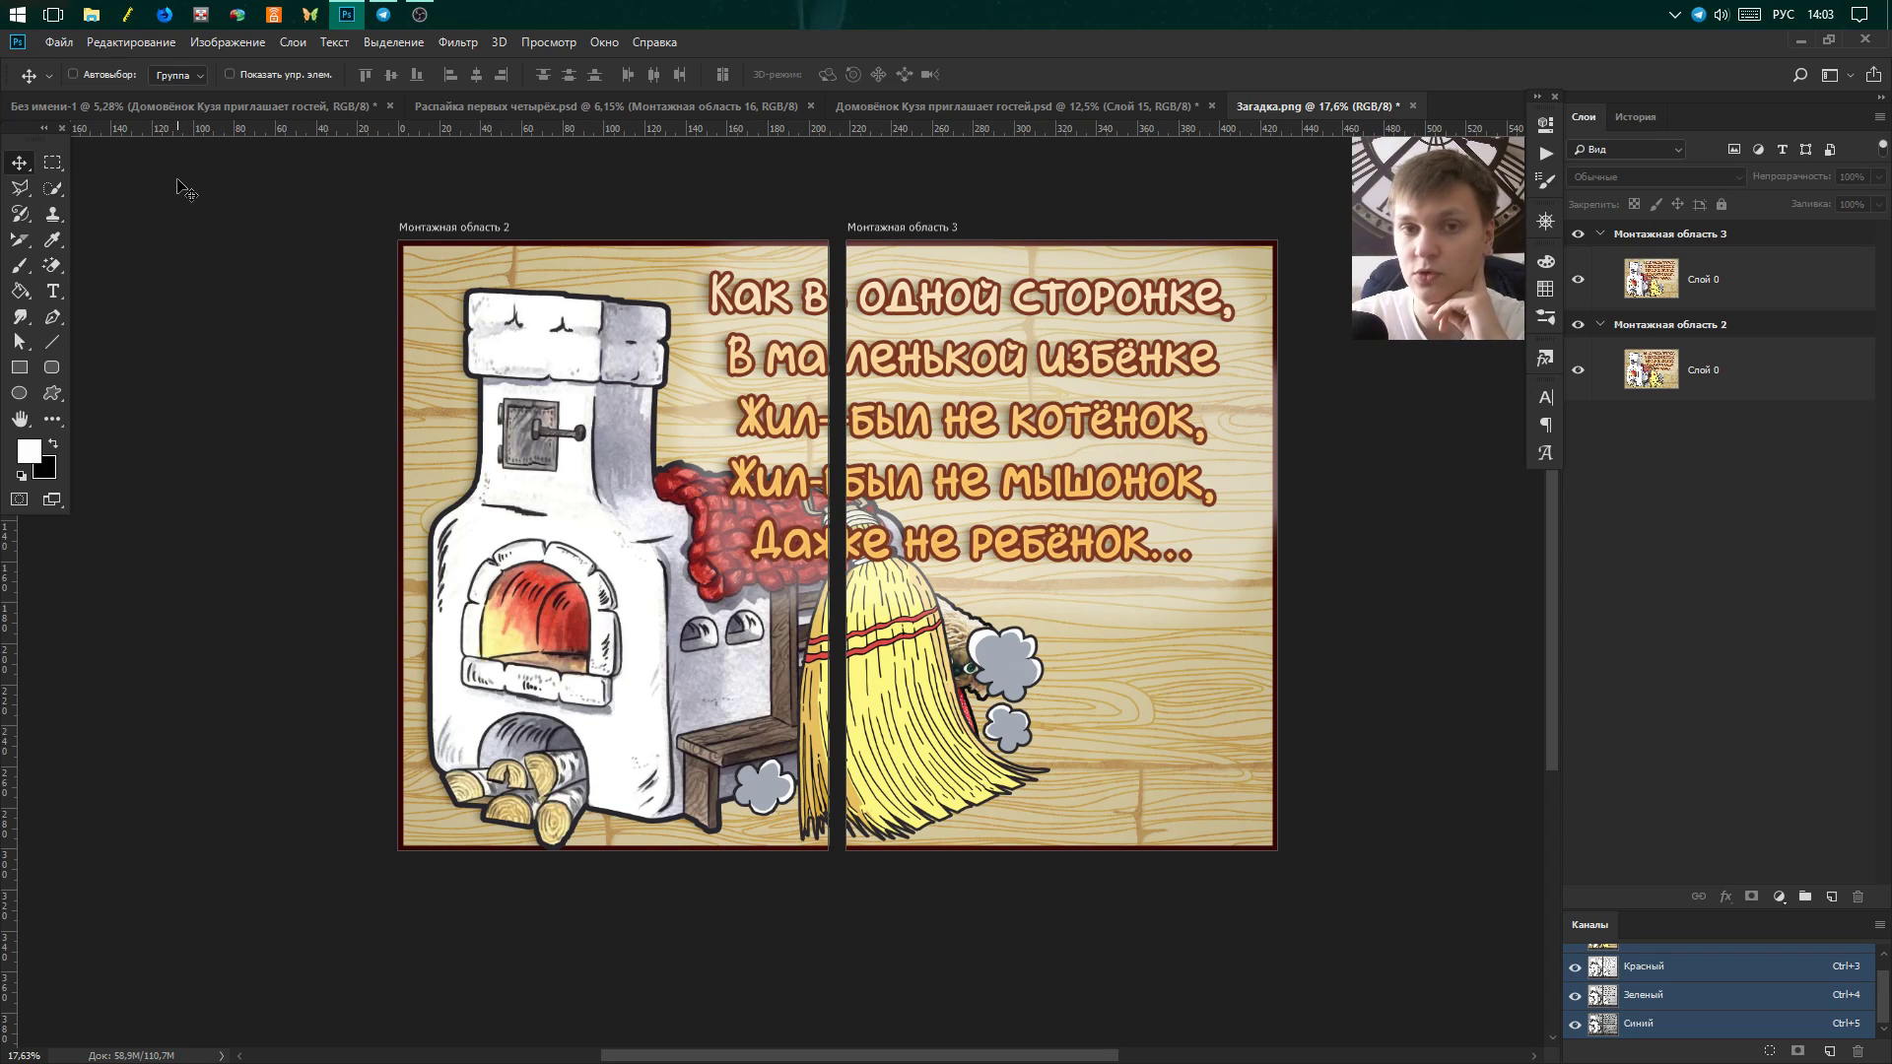
# Measure the Домовёнок Кузя banner's corner and overall width and height with rectangular selections.
pyautogui.click(884, 98)
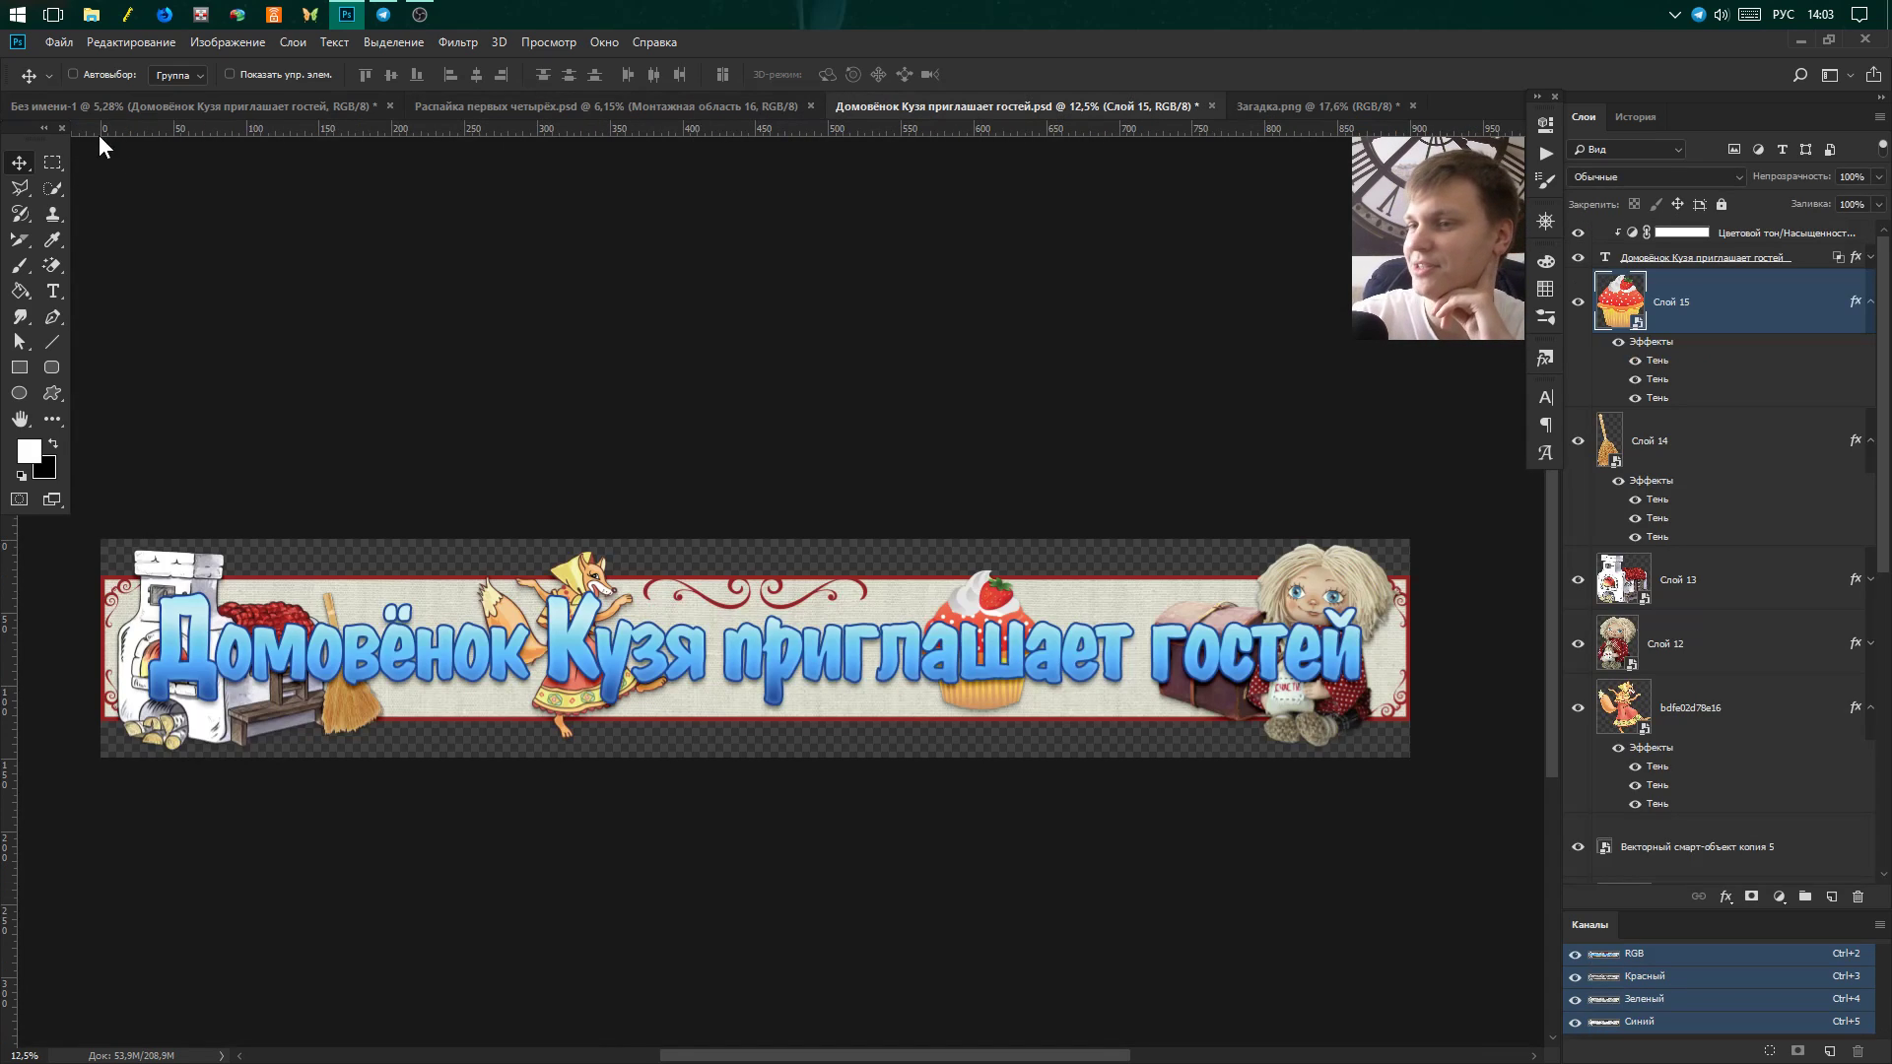
pyautogui.click(59, 160)
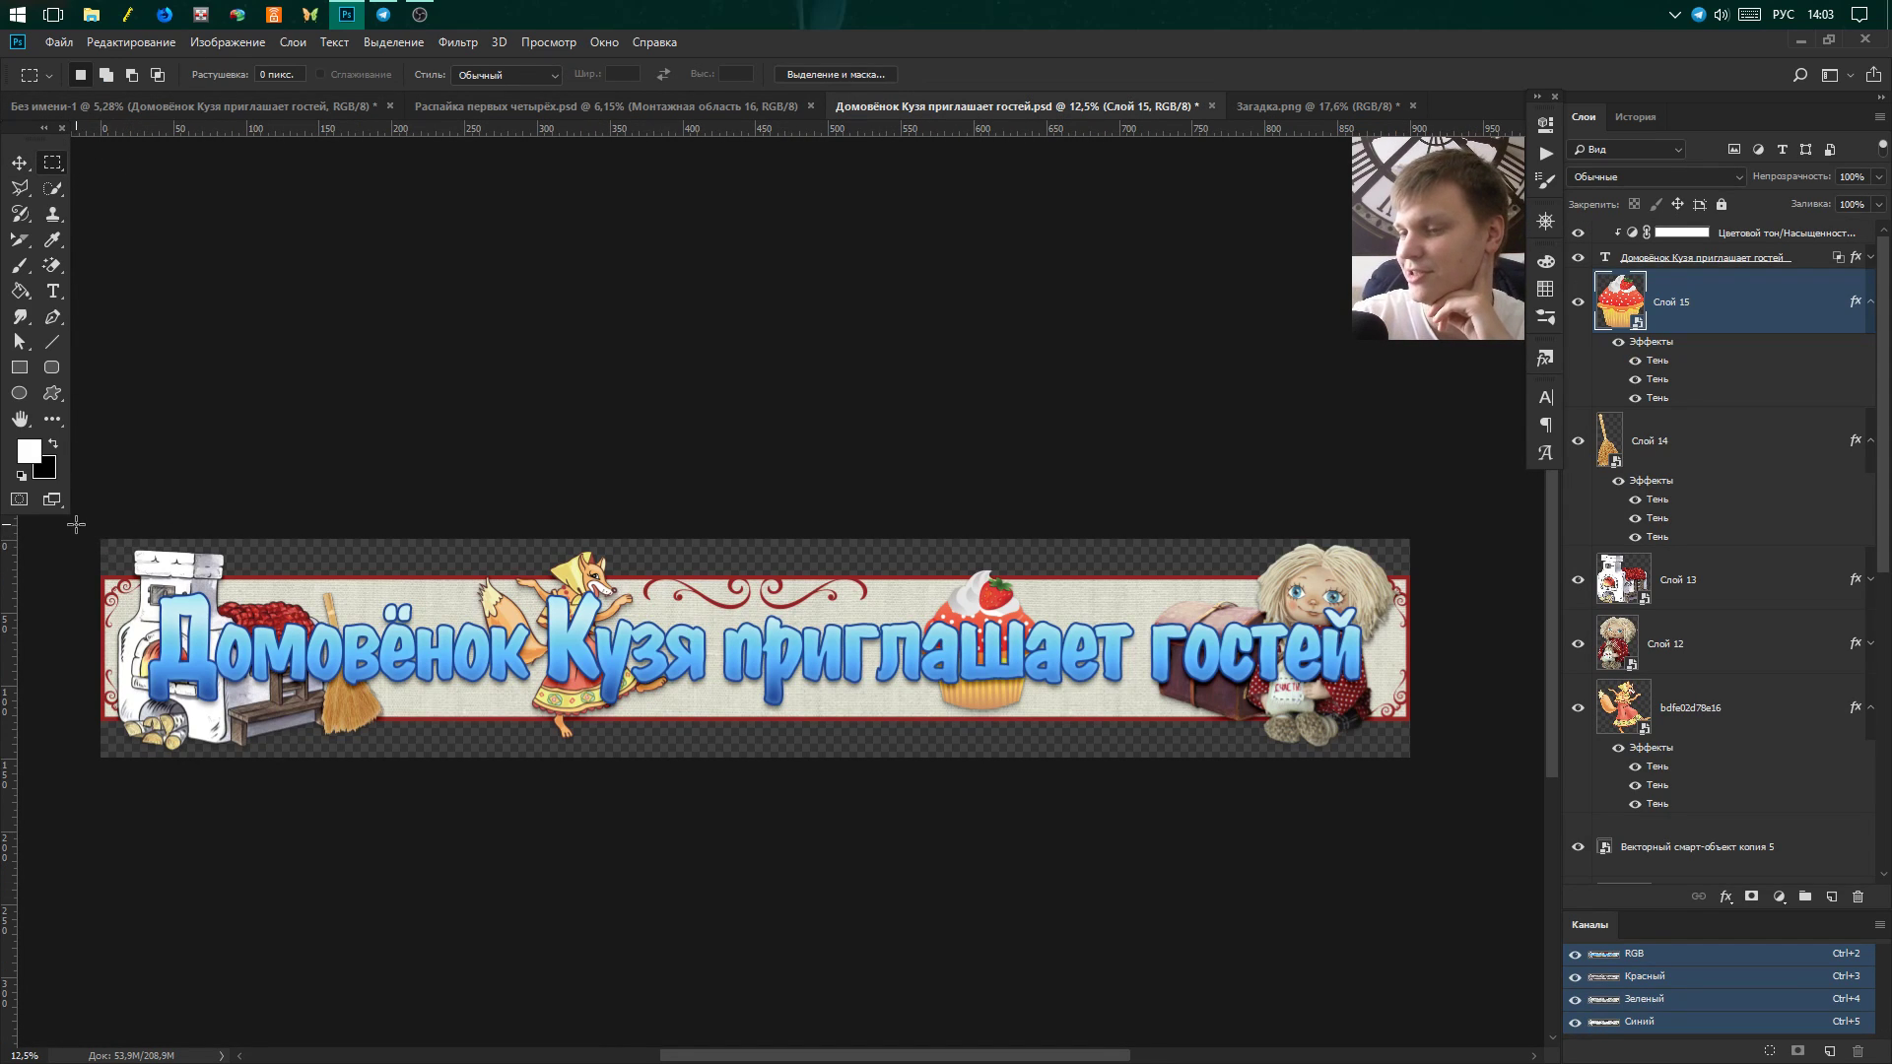
pyautogui.moveTo(96, 535)
pyautogui.mouseDown()
pyautogui.moveTo(1429, 730)
pyautogui.moveTo(425, 573)
pyautogui.mouseUp()
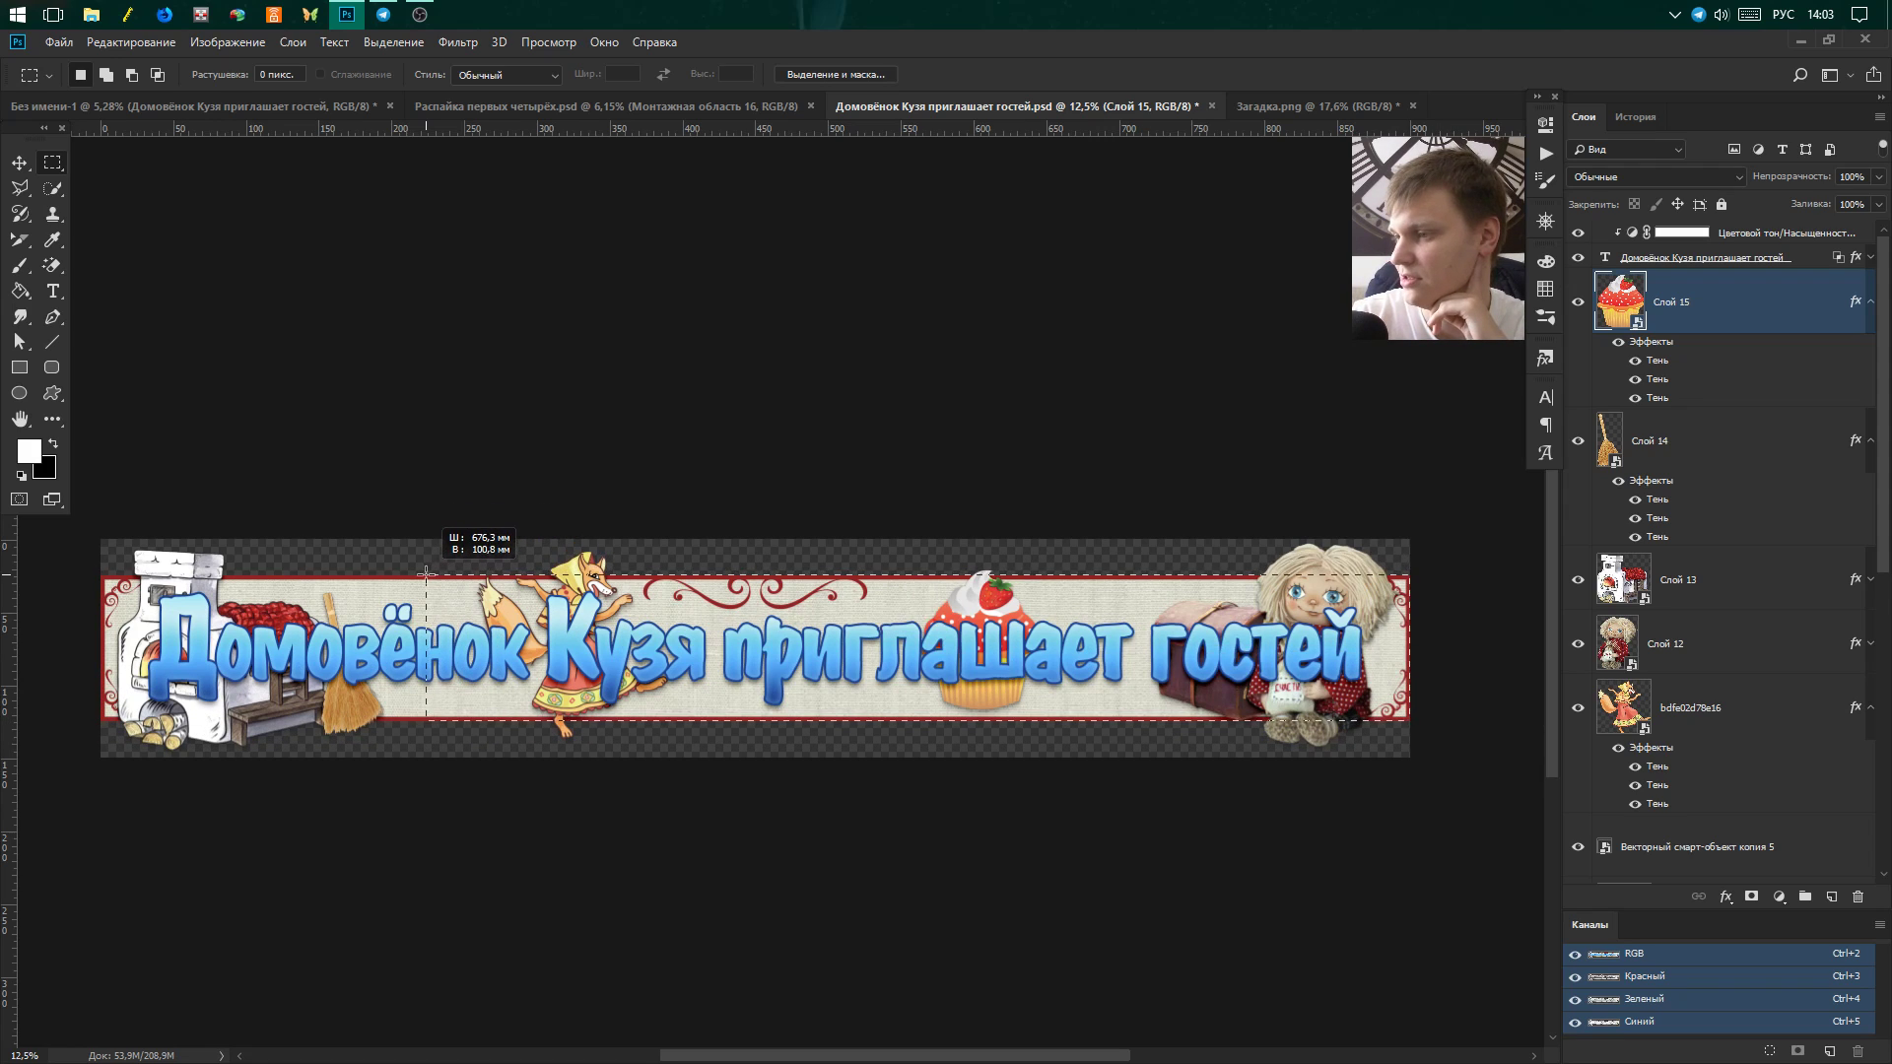
pyautogui.click(423, 574)
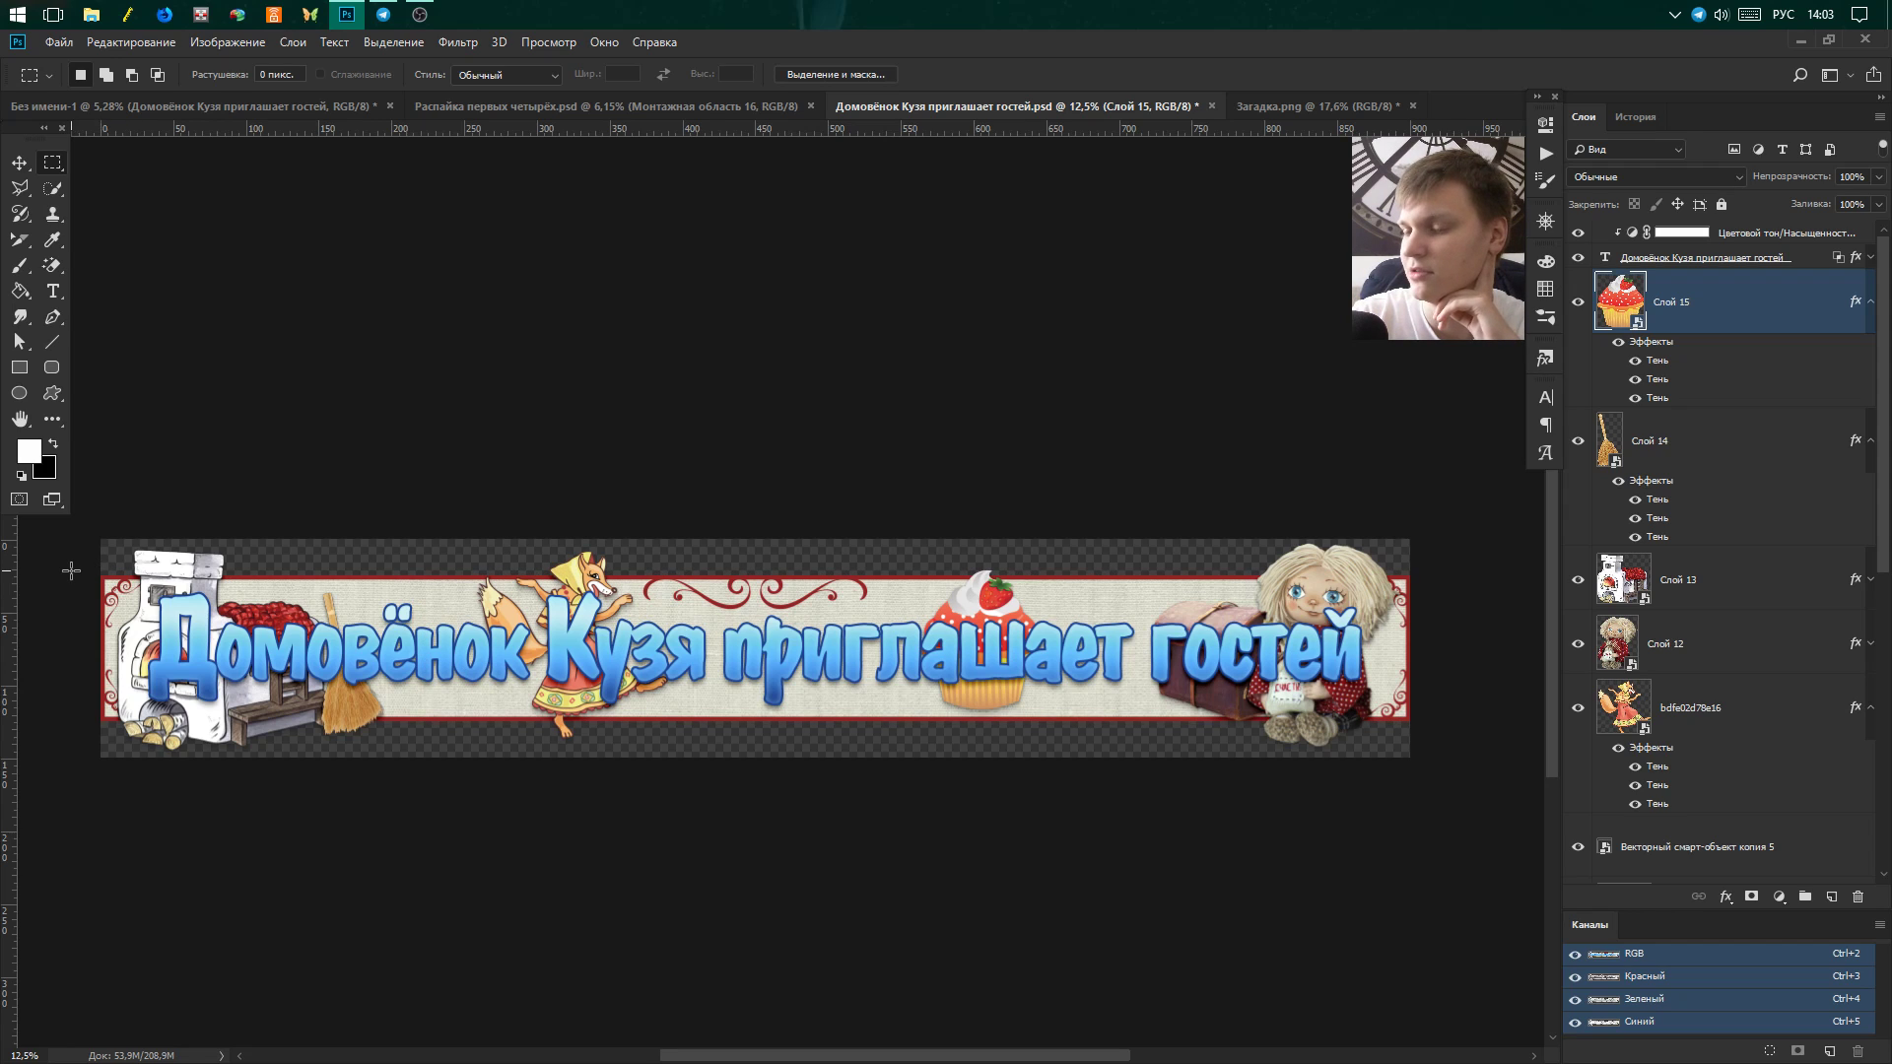
pyautogui.moveTo(103, 571); pyautogui.dragTo(1422, 720)
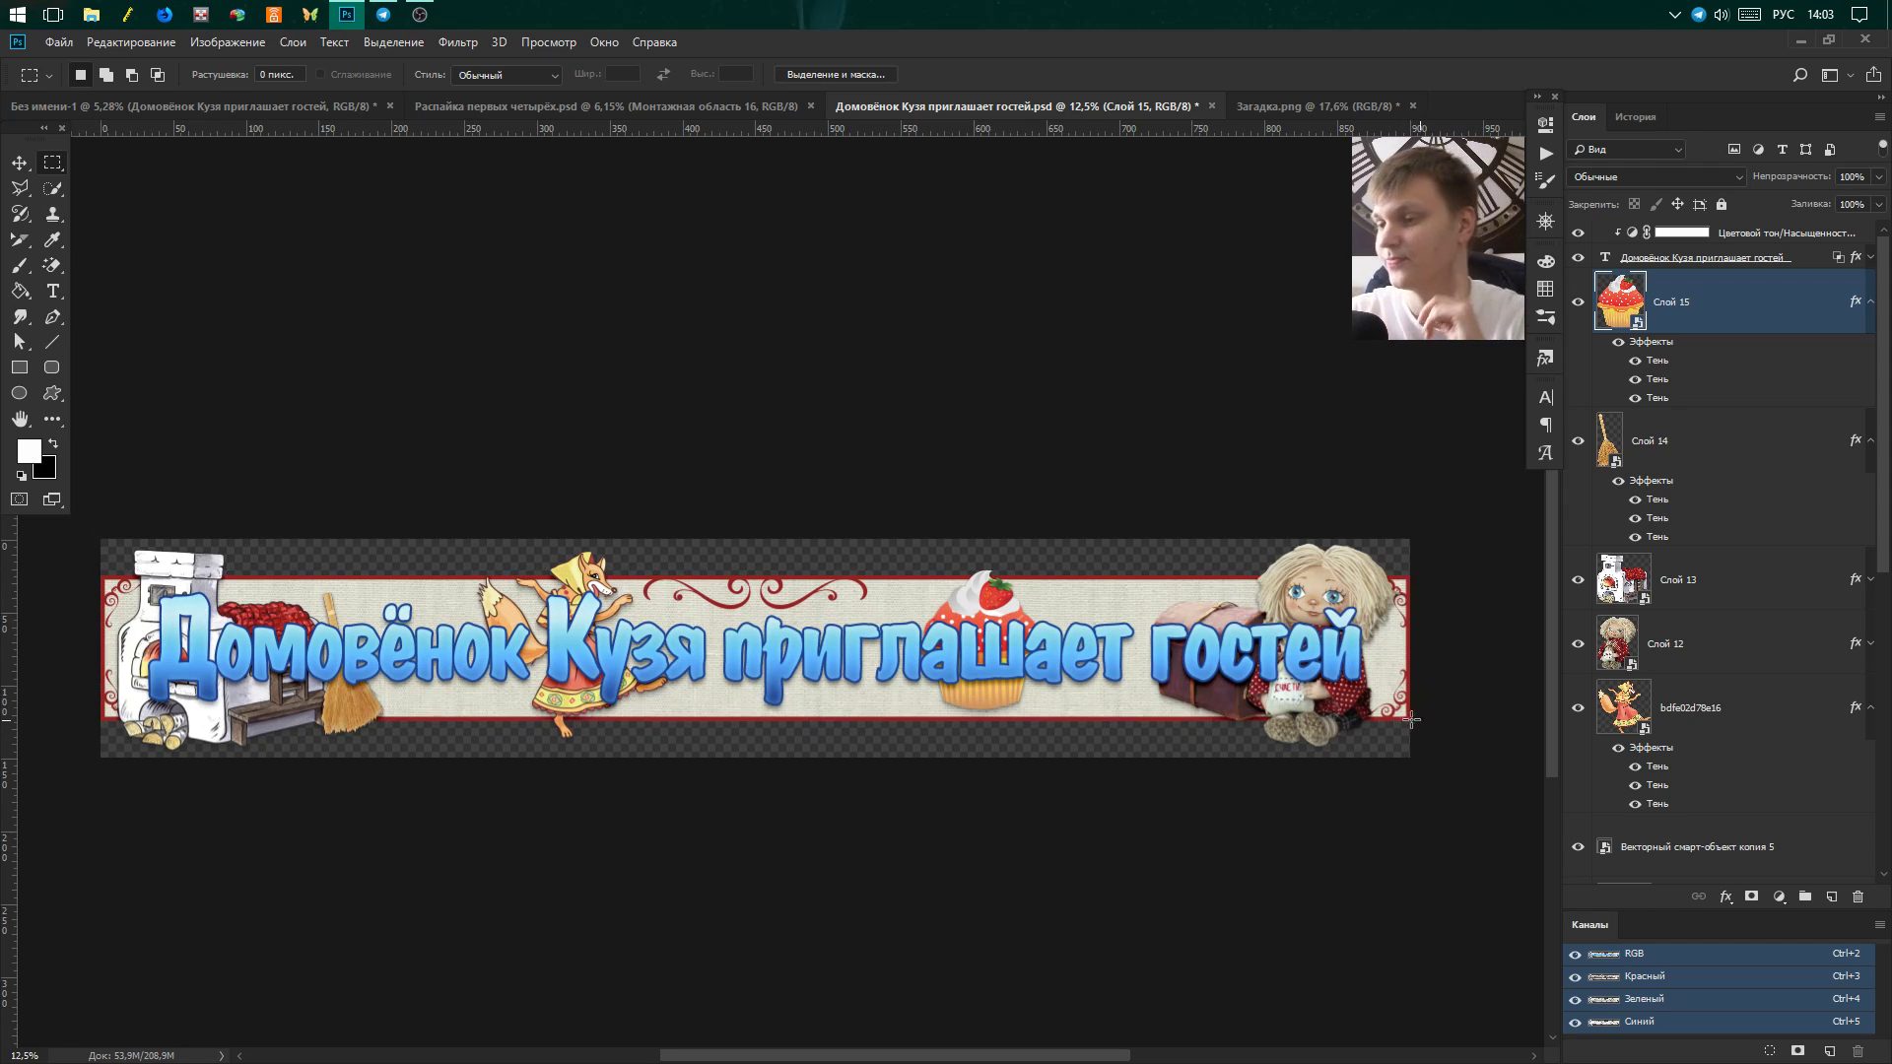
pyautogui.click(524, 675)
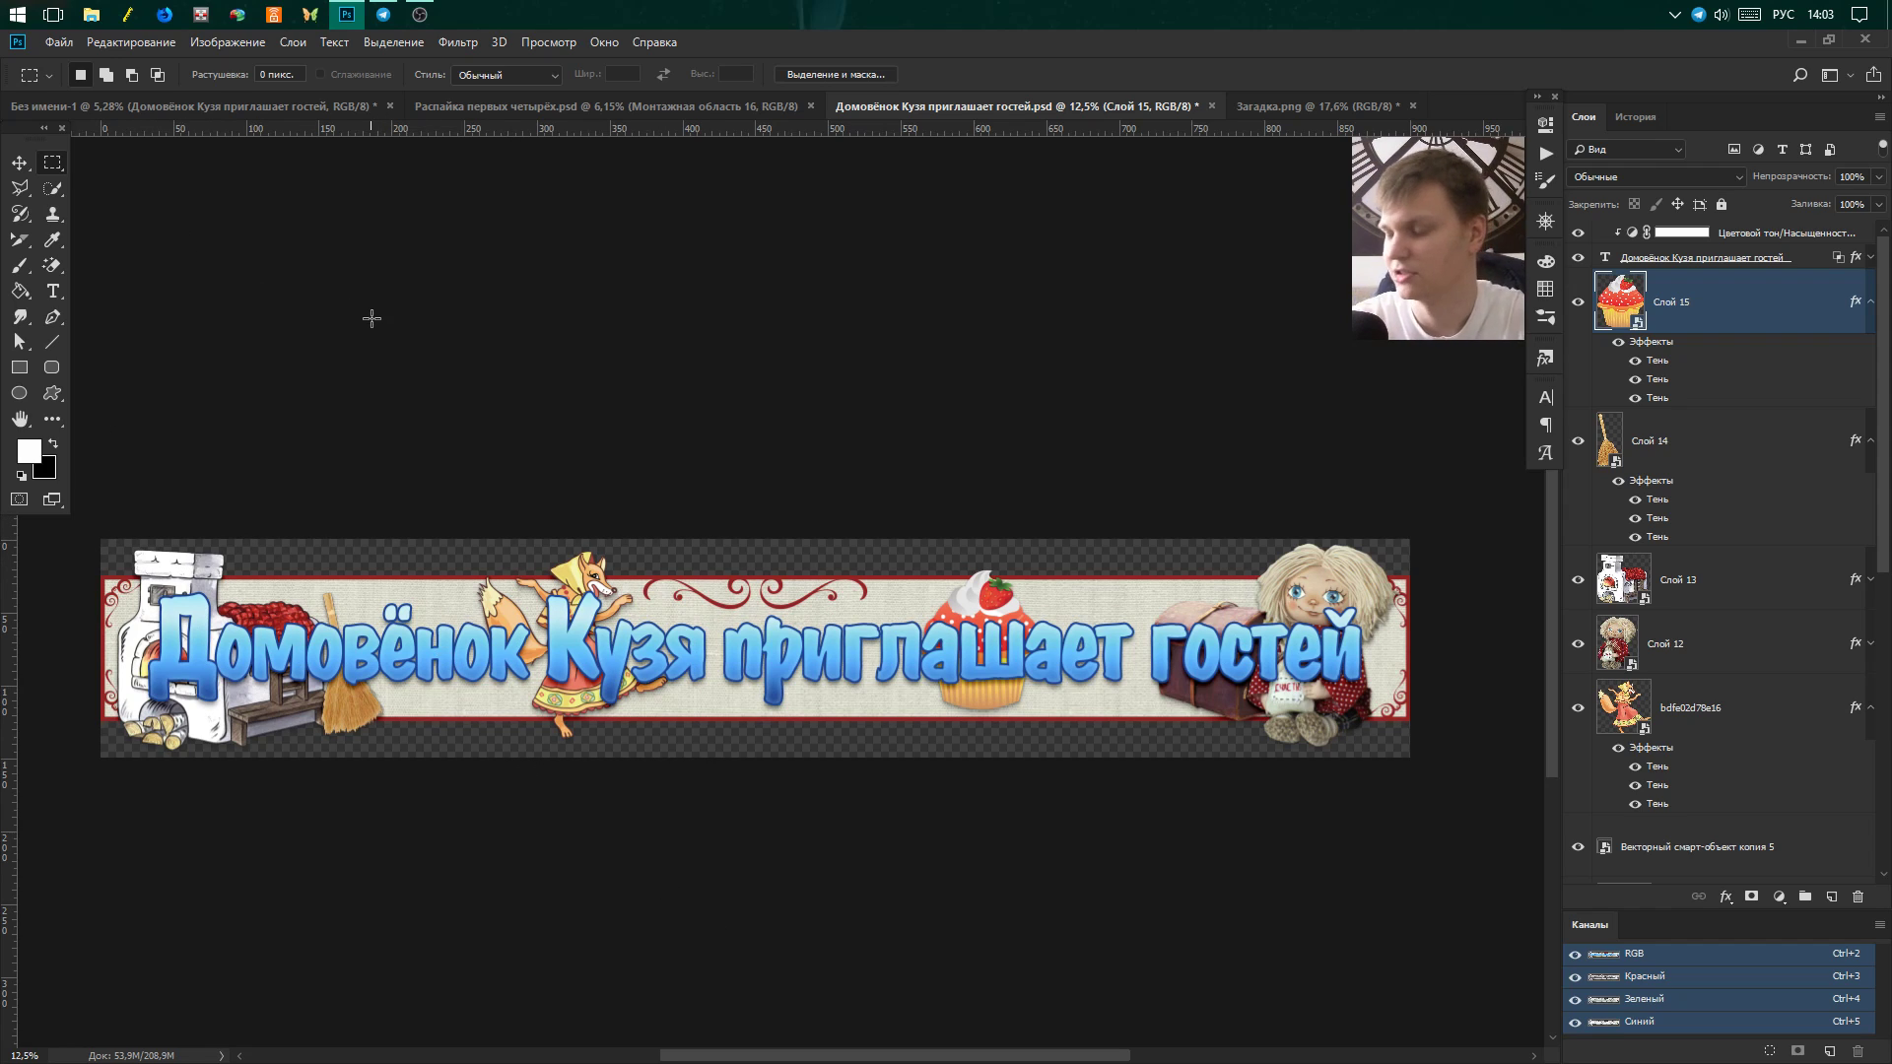
# Show guides on the Кузя banner and measure the sections between them.
pyautogui.hotkey('ctrl', ';')
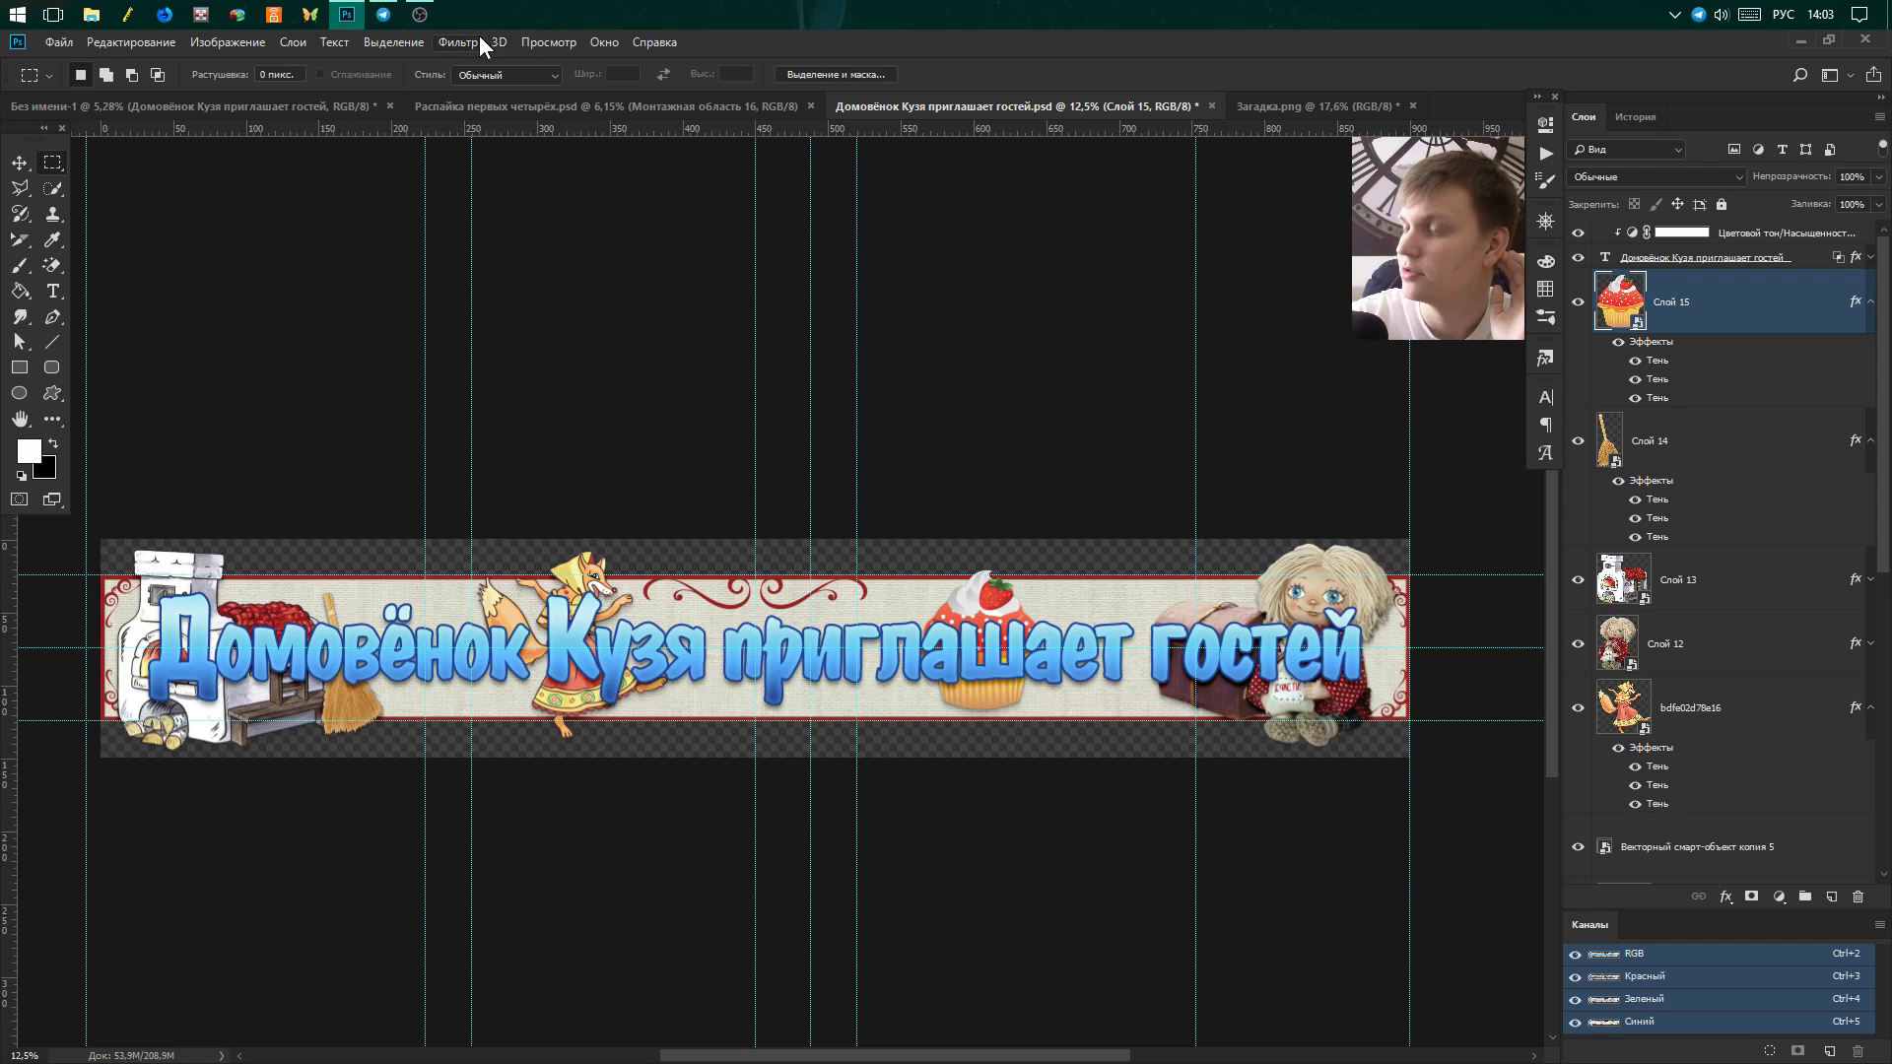
pyautogui.moveTo(93, 526)
pyautogui.mouseDown()
pyautogui.moveTo(492, 783)
pyautogui.moveTo(519, 778)
pyautogui.mouseUp()
pyautogui.moveTo(502, 527); pyautogui.dragTo(692, 776)
pyautogui.click(854, 756)
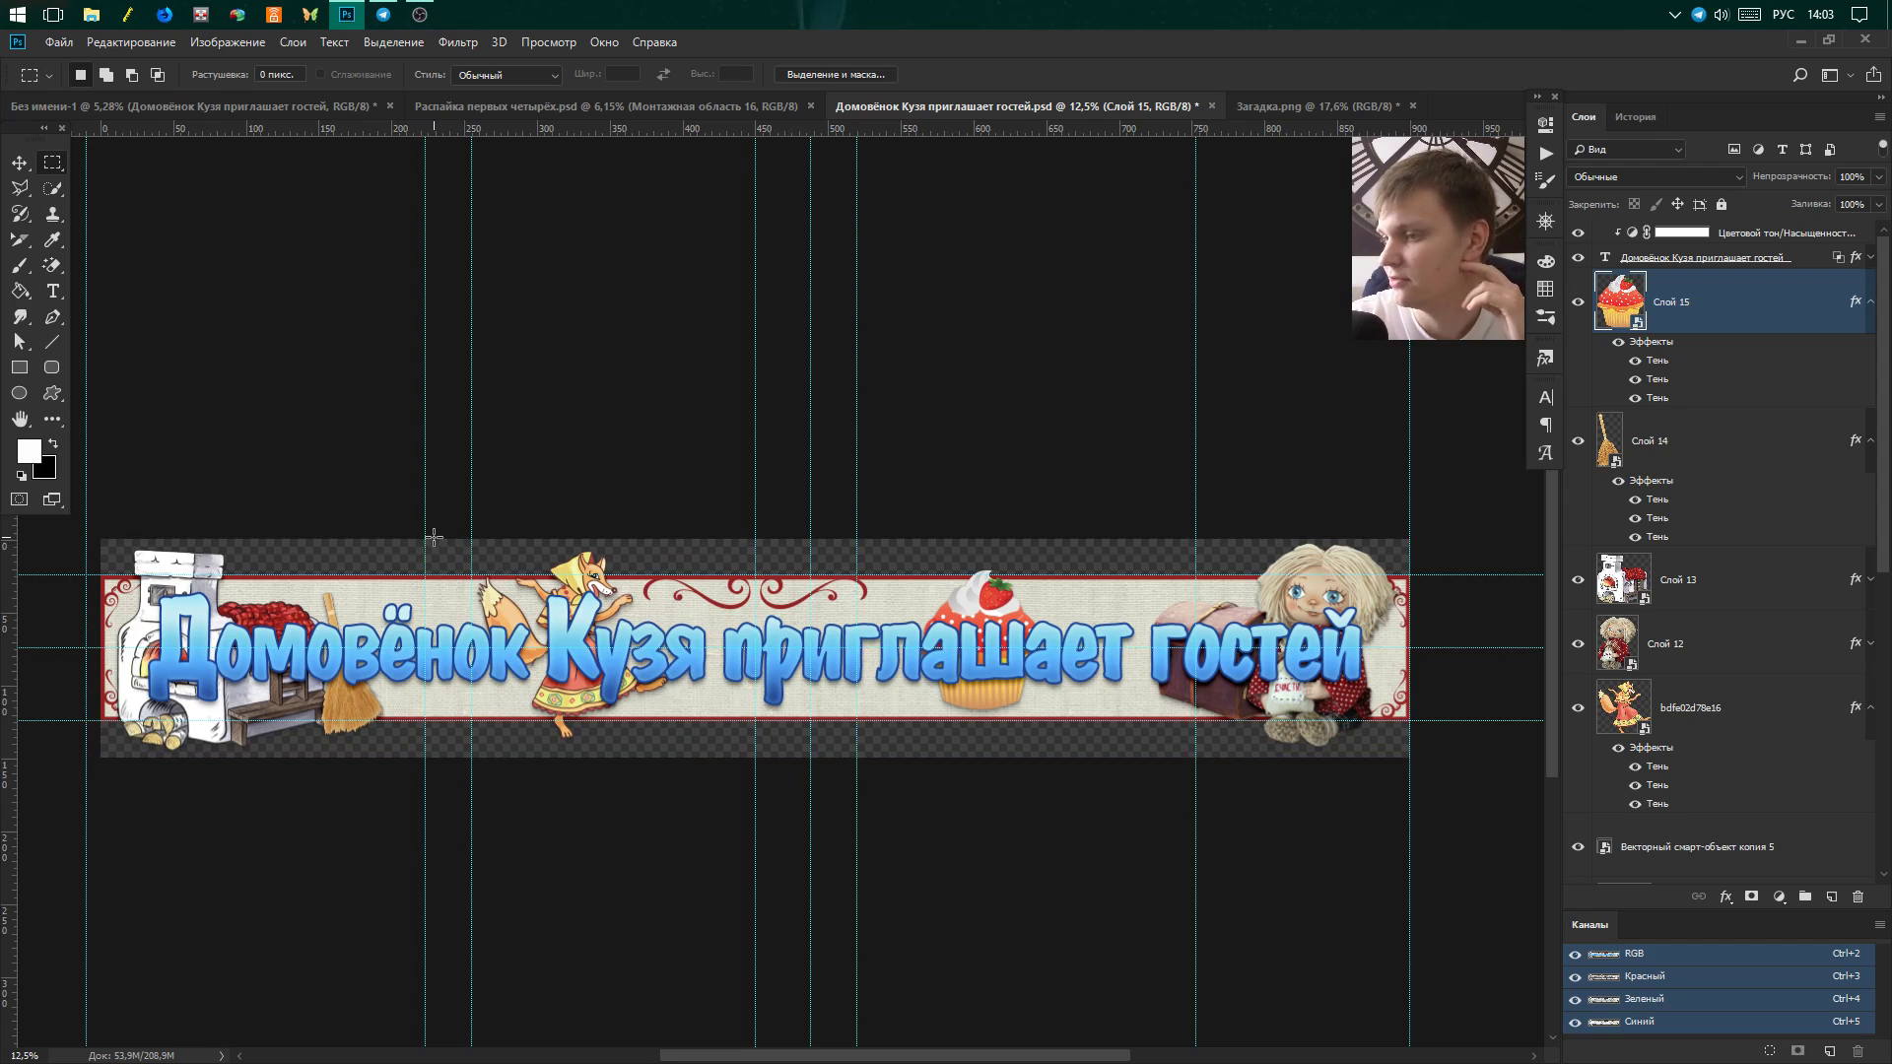
pyautogui.moveTo(425, 538); pyautogui.dragTo(473, 757)
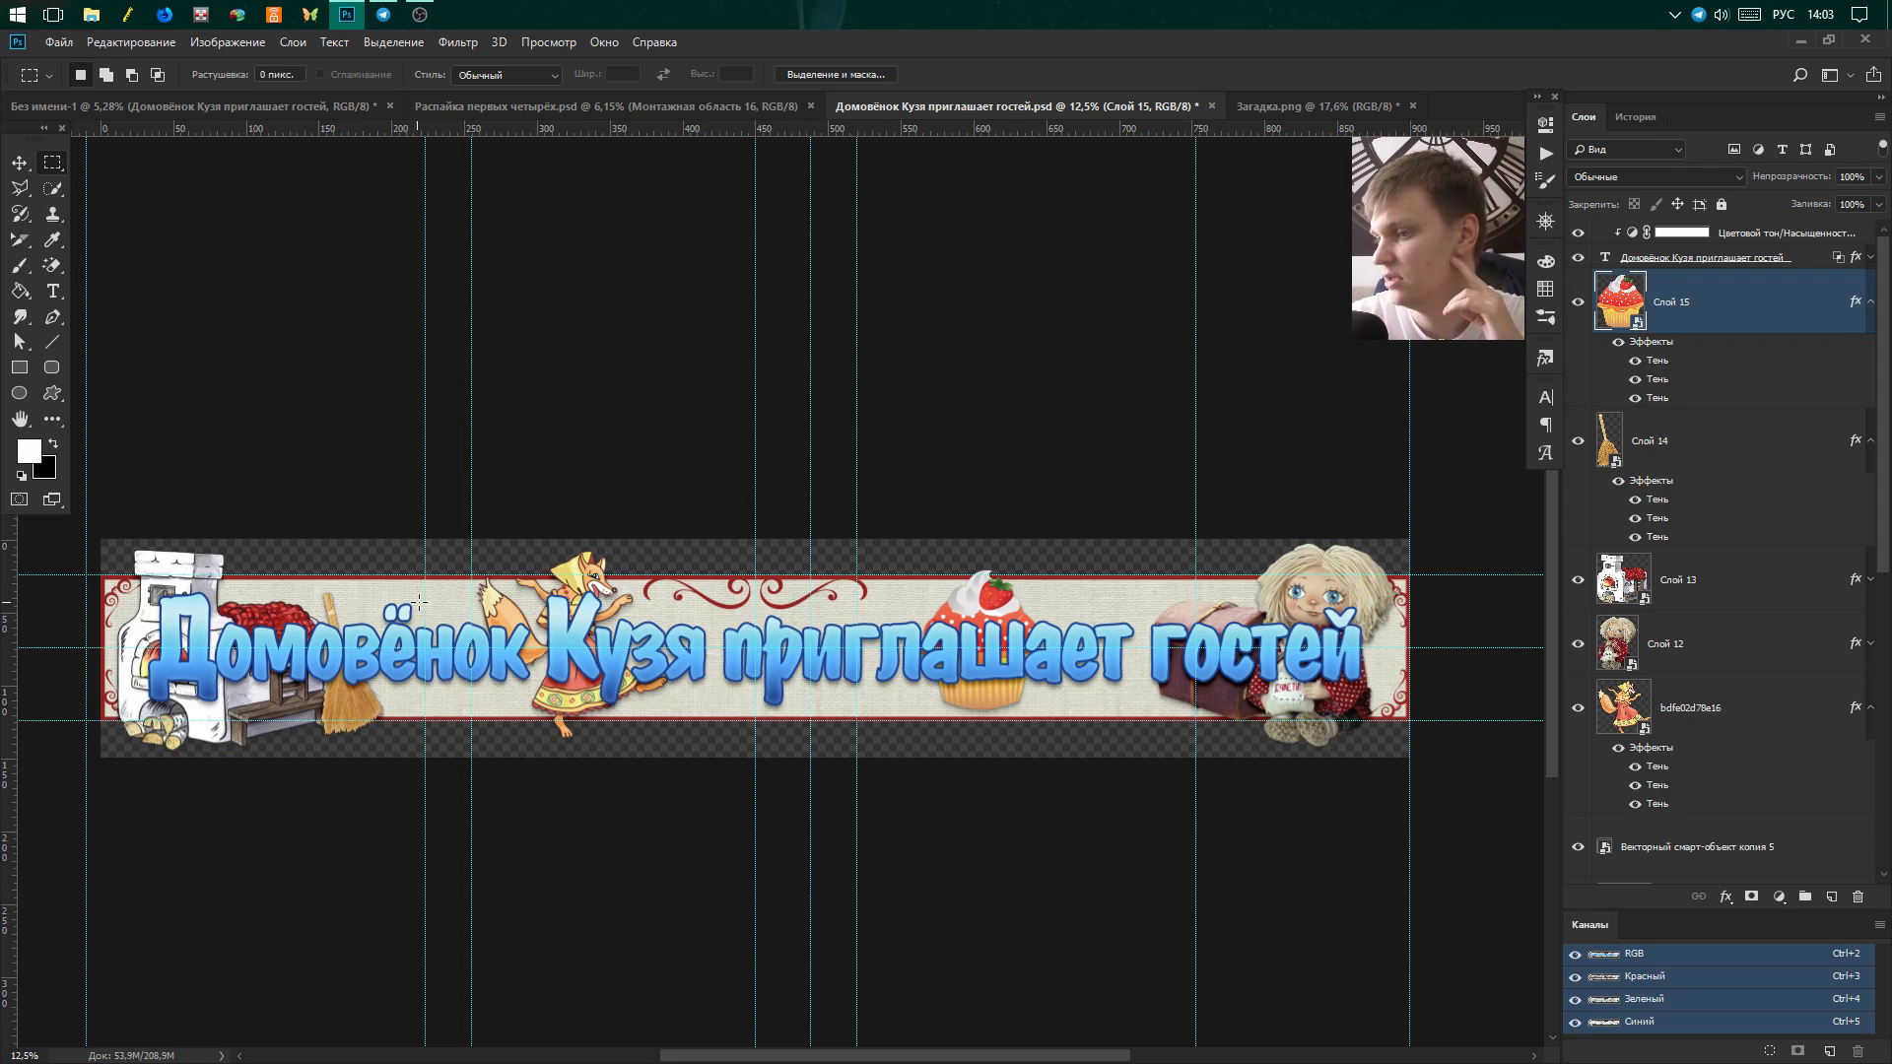
pyautogui.moveTo(425, 542); pyautogui.dragTo(491, 812)
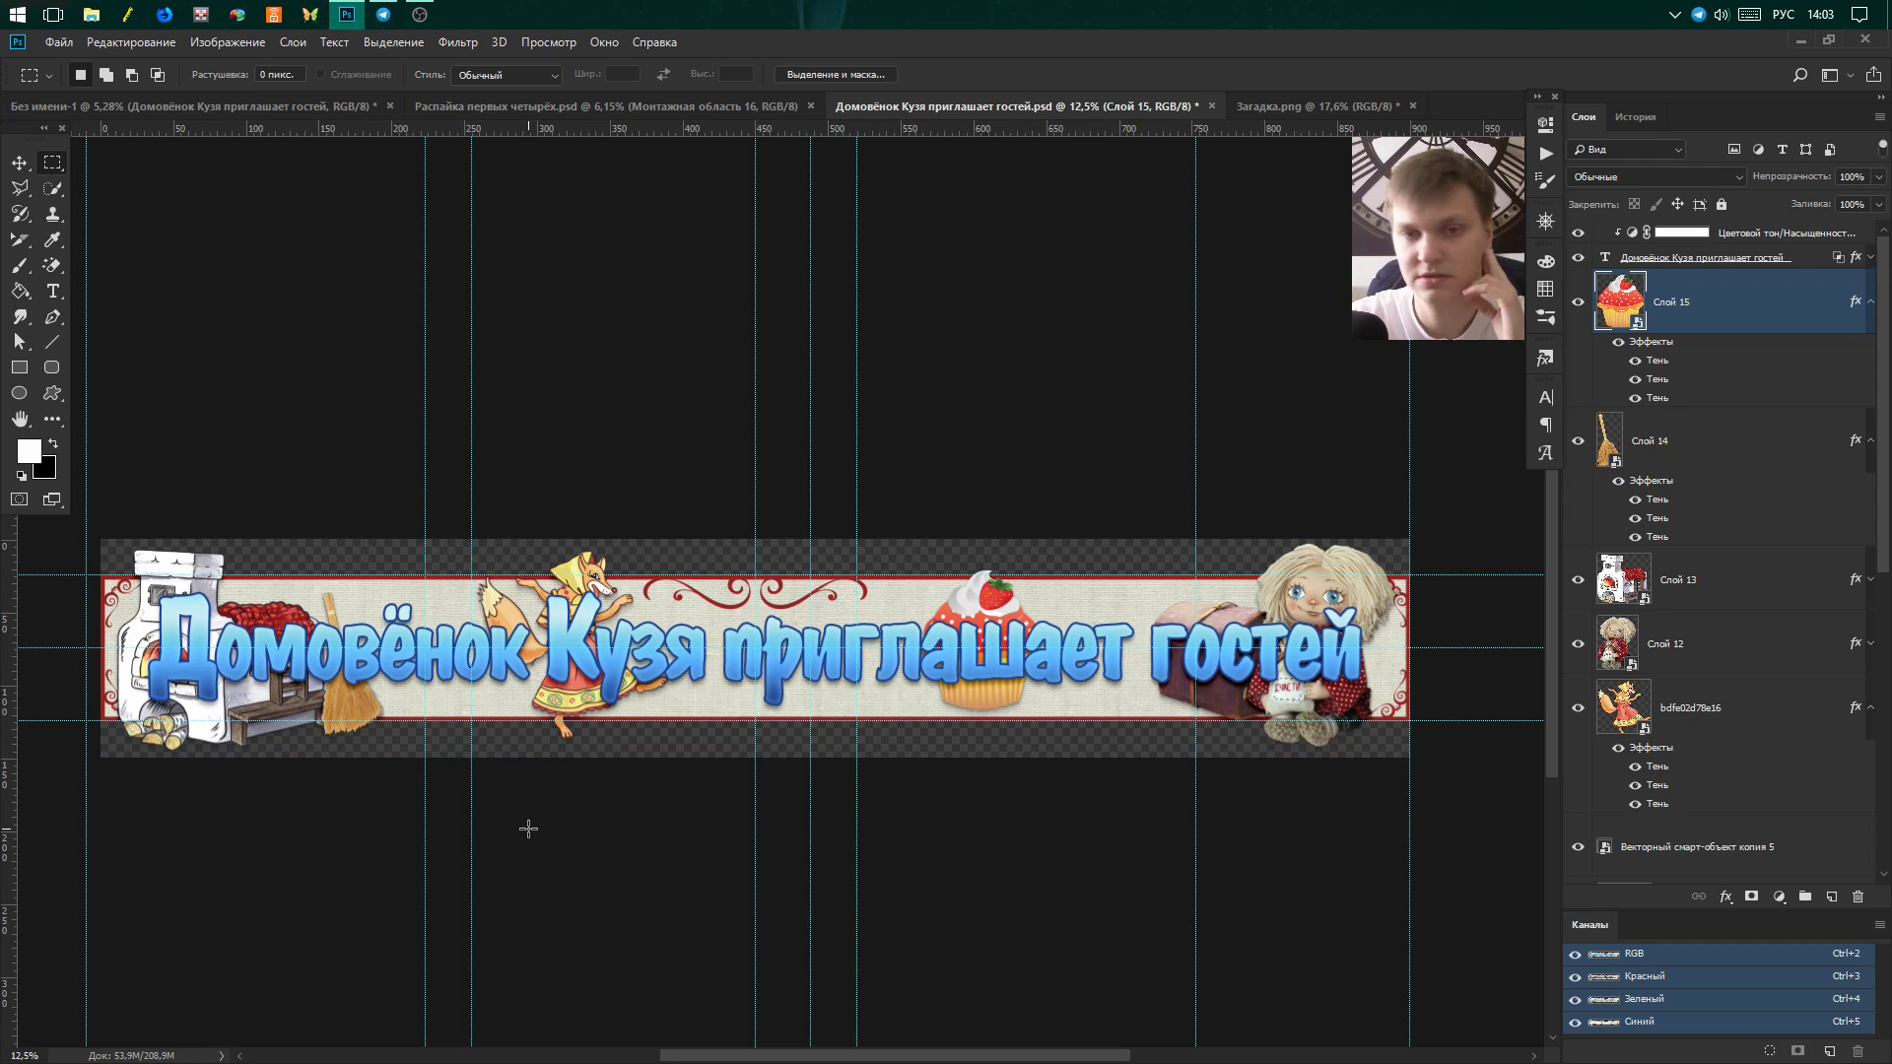
pyautogui.click(357, 108)
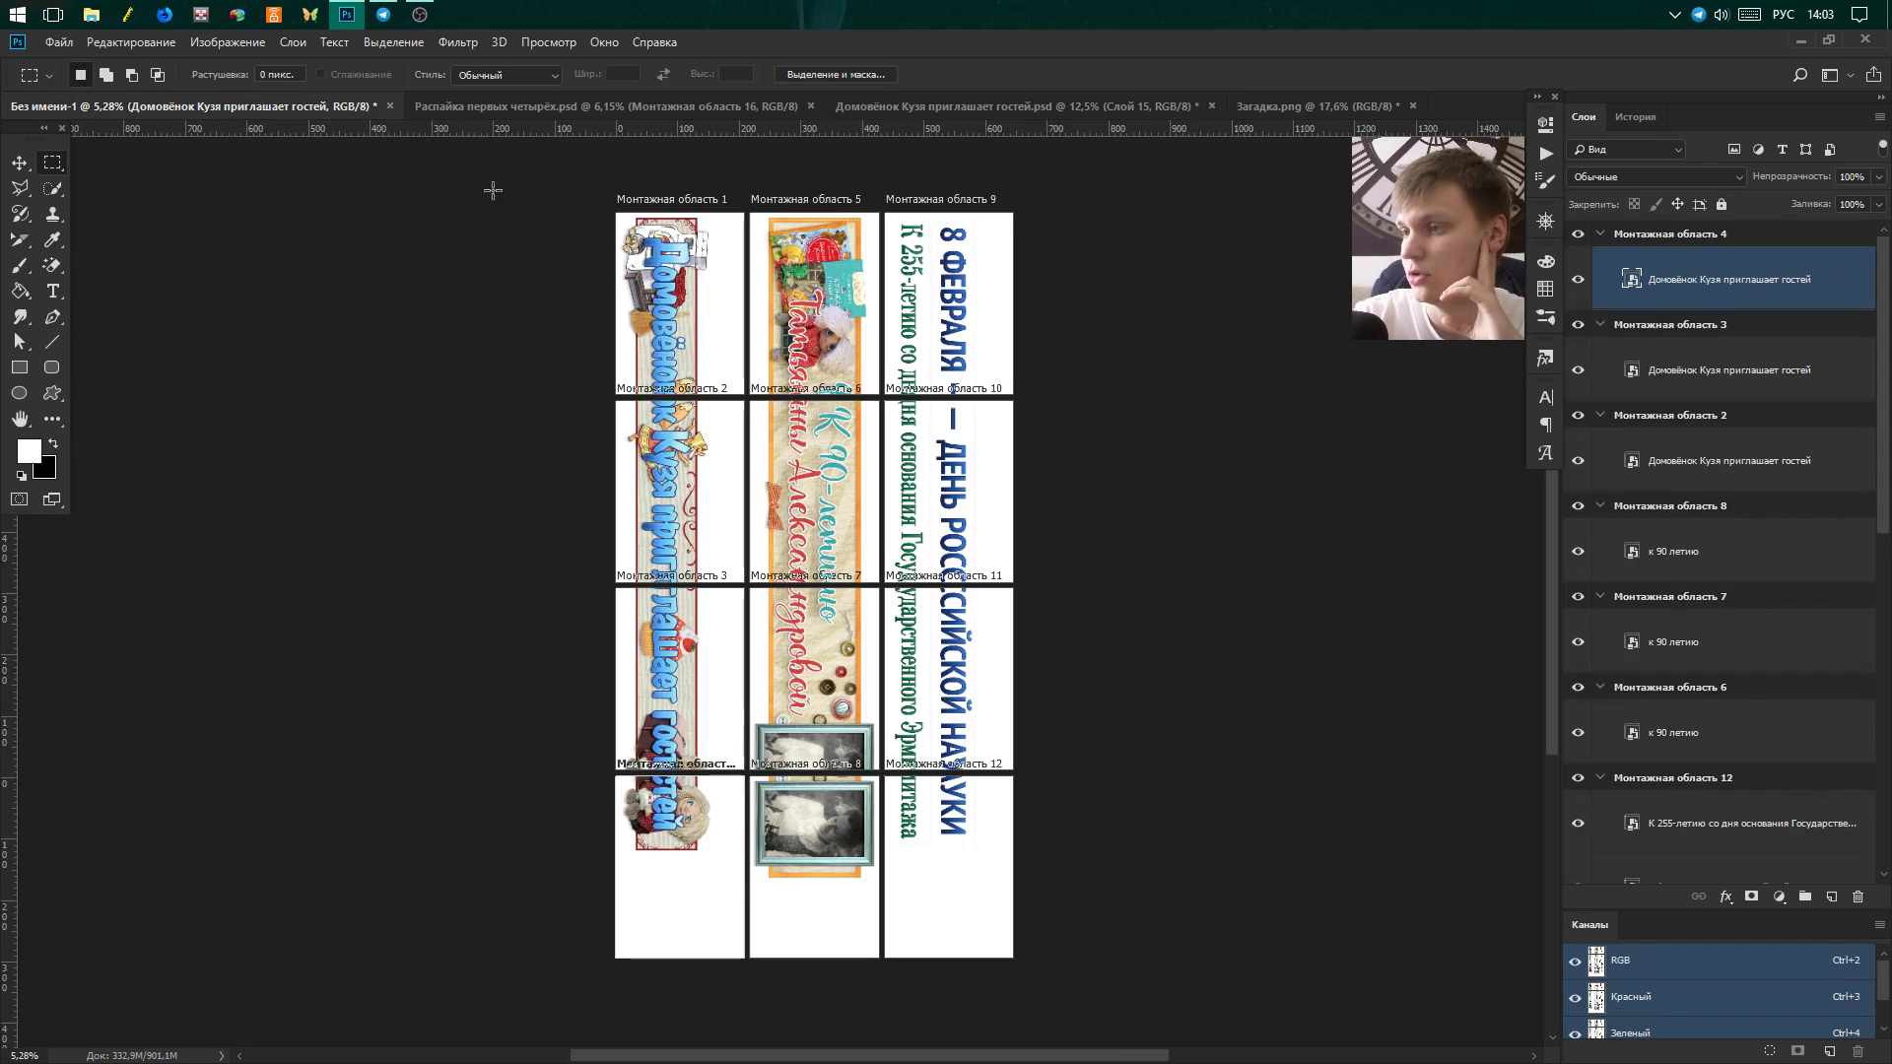
# Zoom around the untitled artboard layout and clear a small selection.
pyautogui.scroll(1, 671, 283)
pyautogui.scroll(-3, 768, 465)
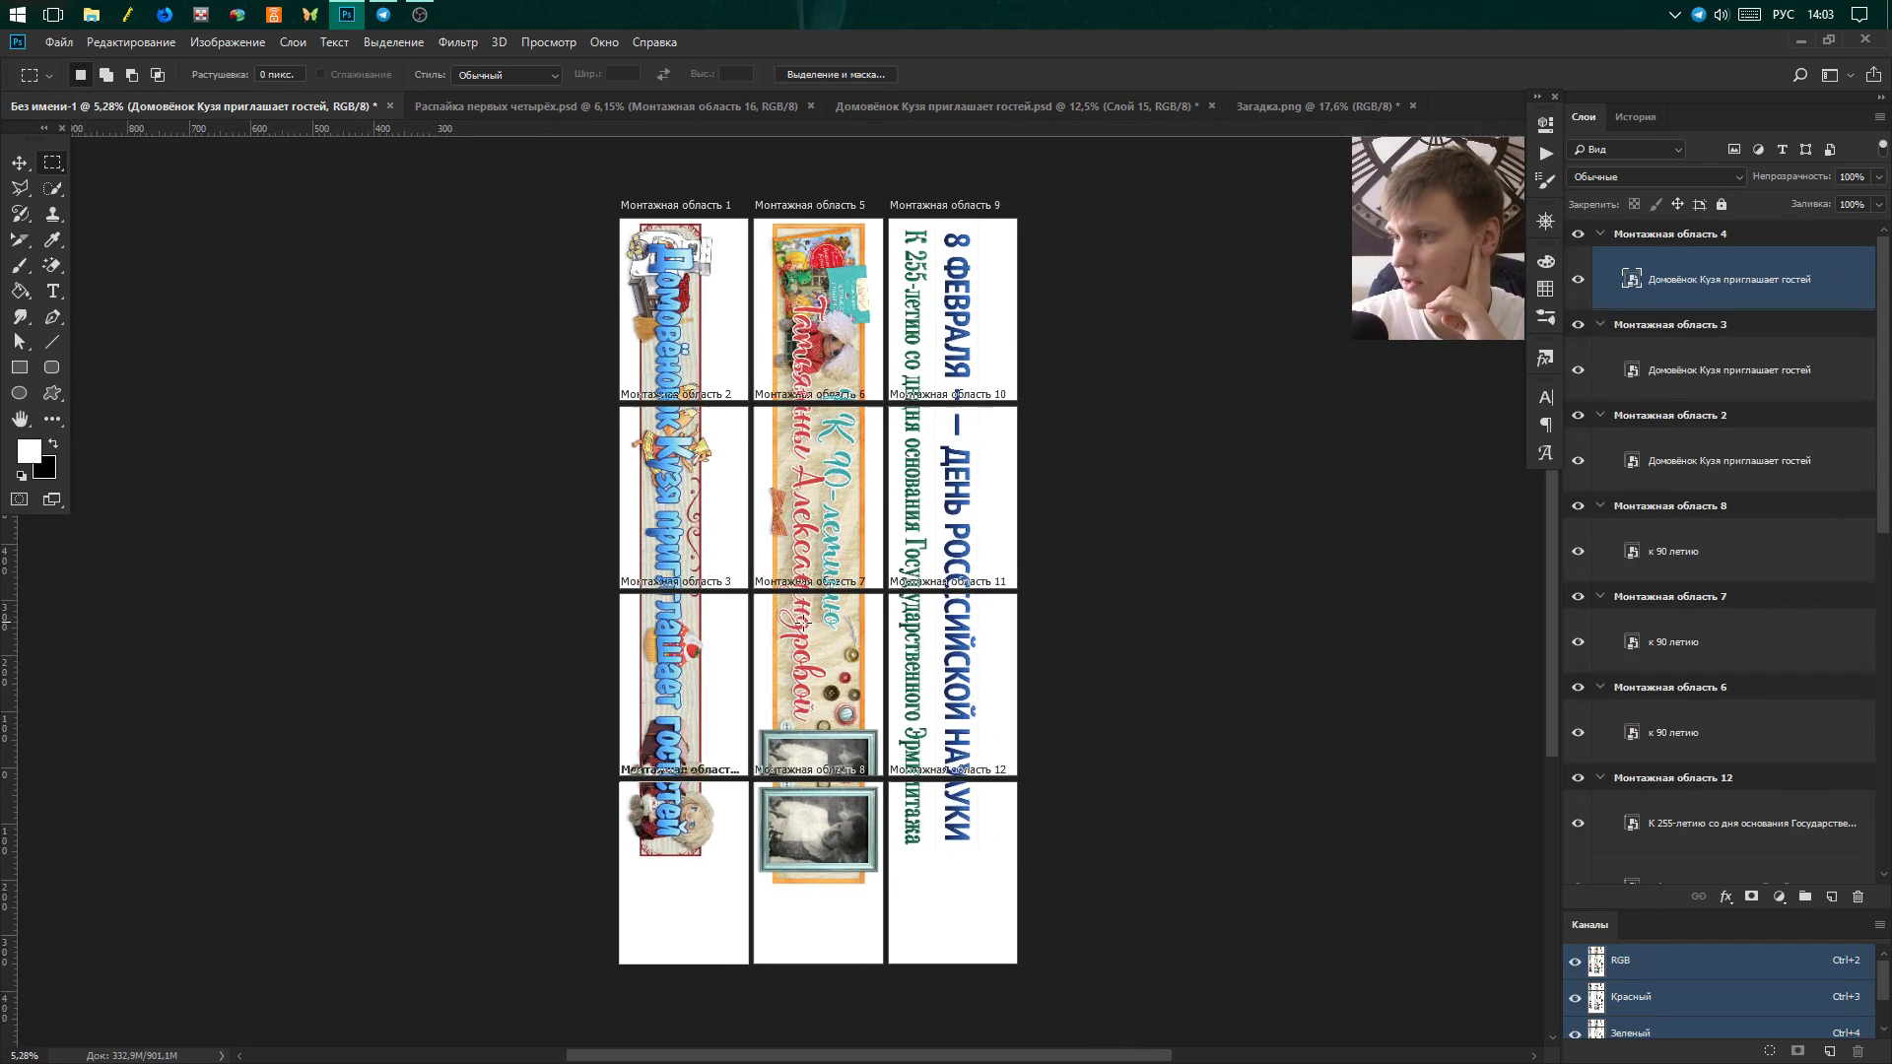
pyautogui.scroll(4, 788, 532)
pyautogui.scroll(-2, 814, 598)
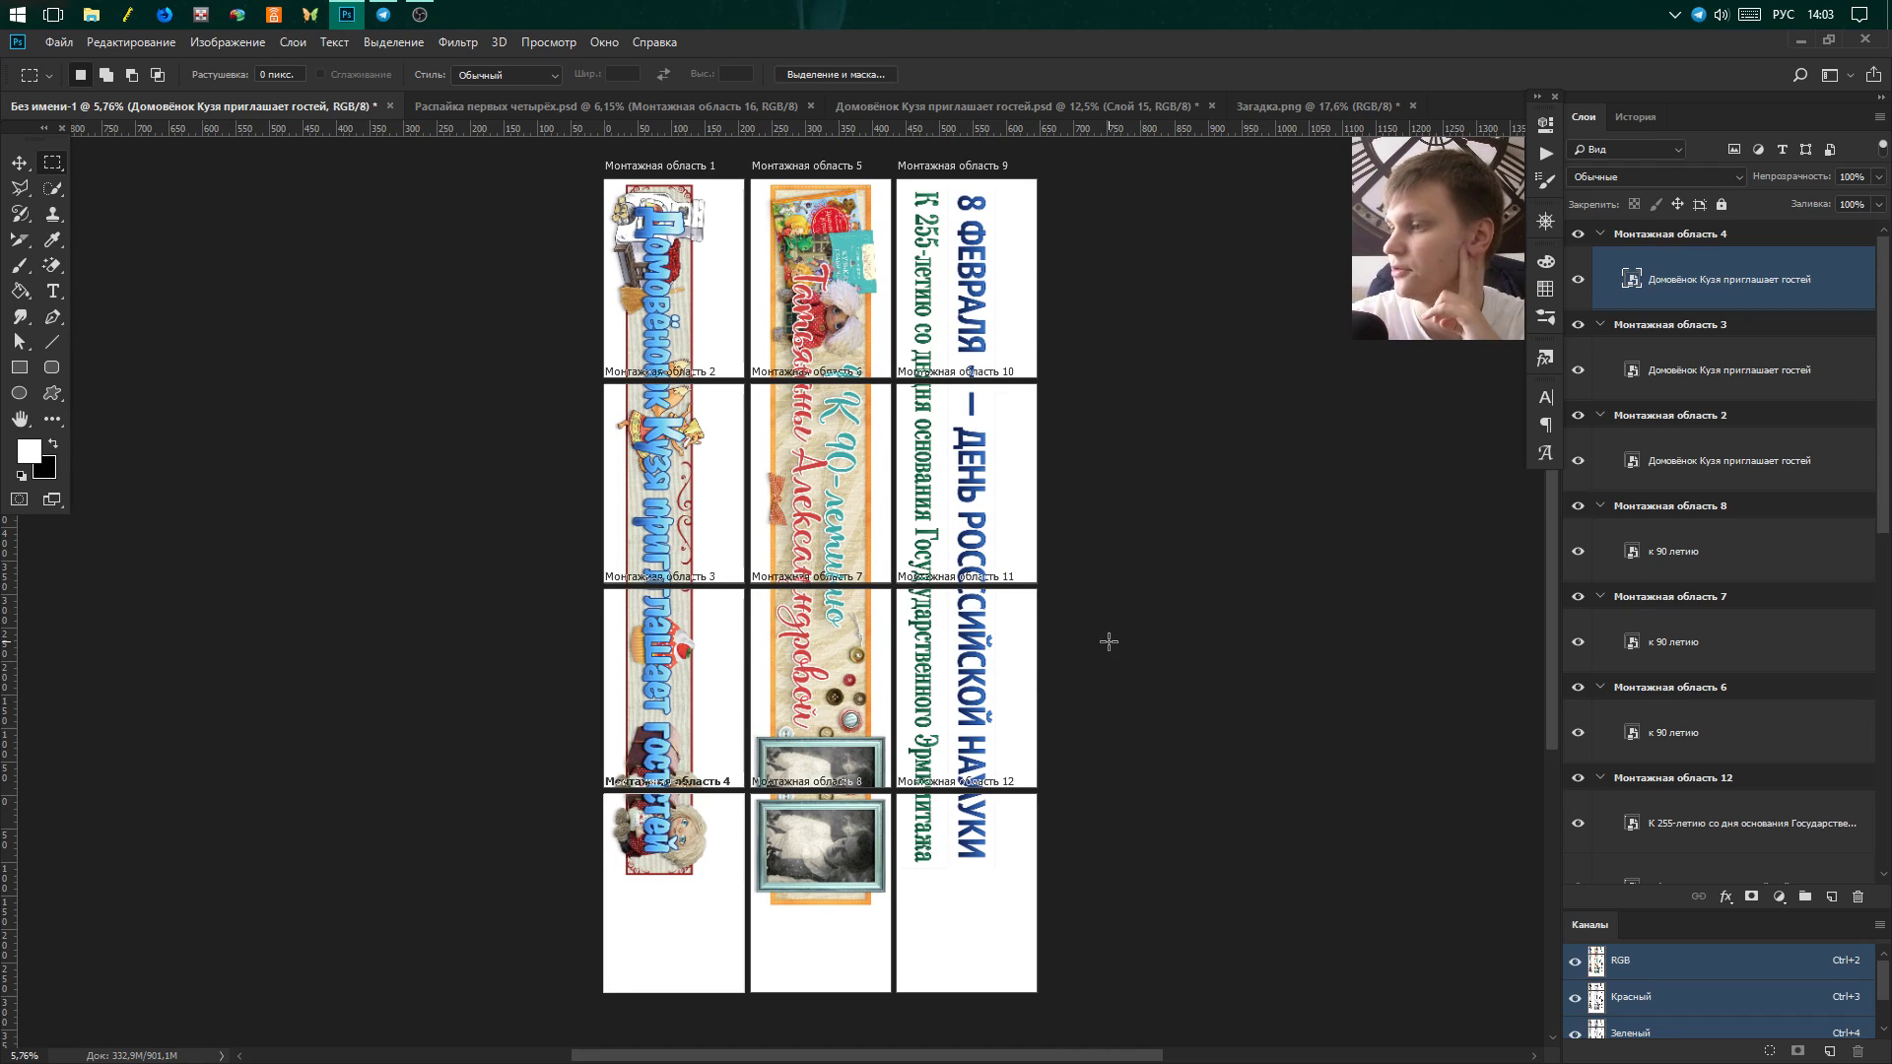
pyautogui.scroll(1, 1108, 641)
pyautogui.moveTo(1018, 417); pyautogui.dragTo(966, 469)
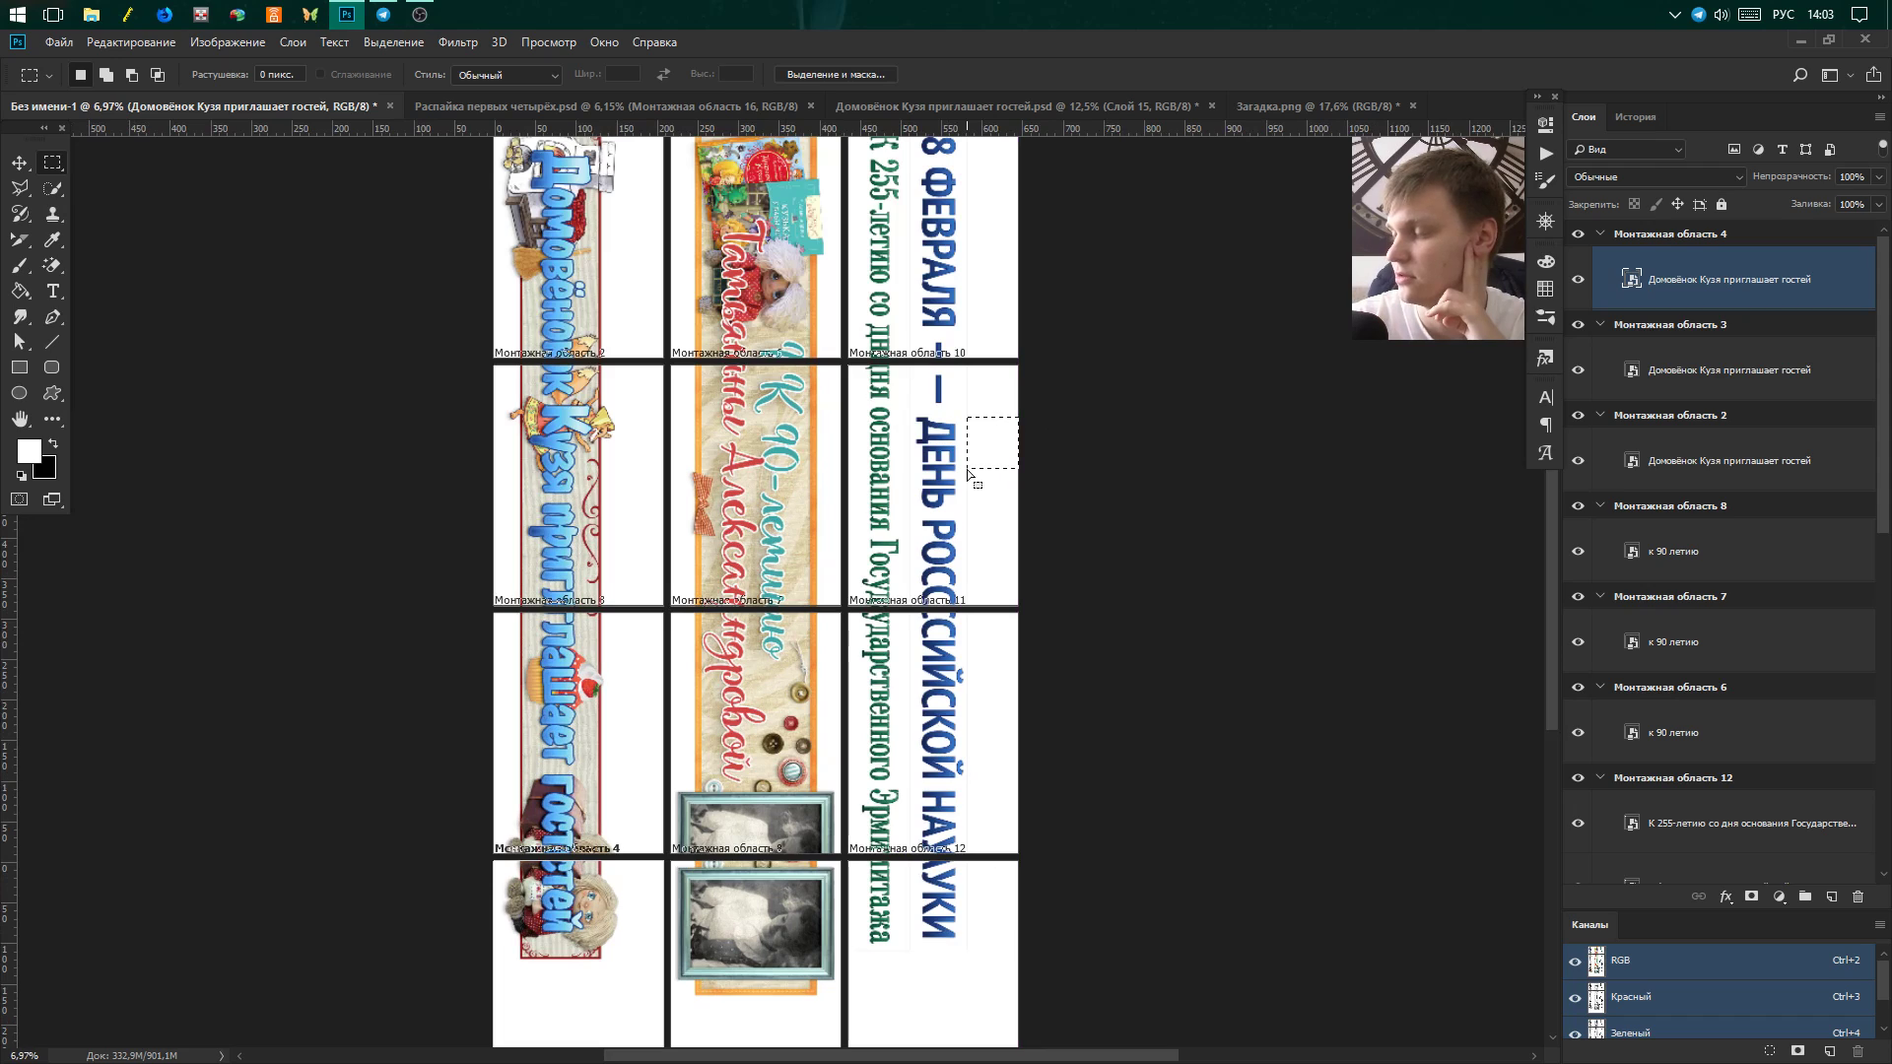
pyautogui.click(871, 426)
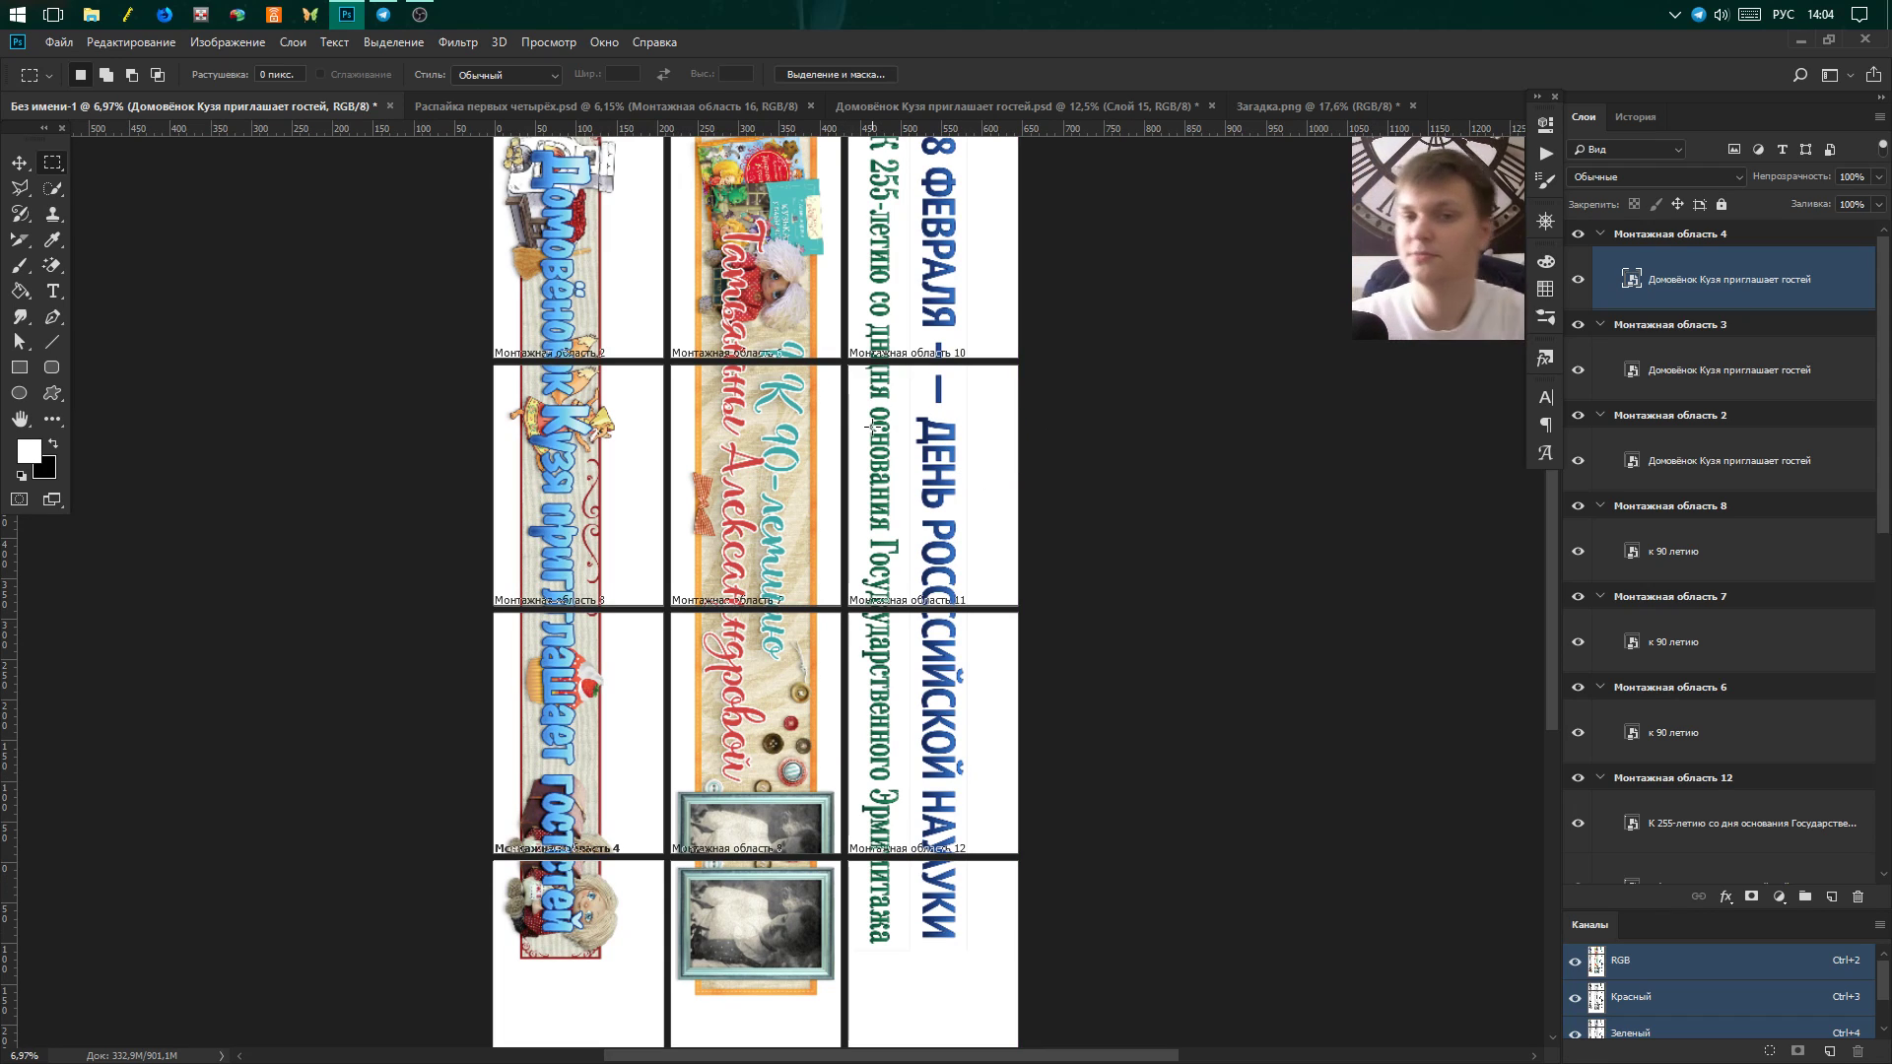
# Inspect the Распайка первых четырёх artboards with marquees, then return to the untitled document.
pyautogui.click(477, 105)
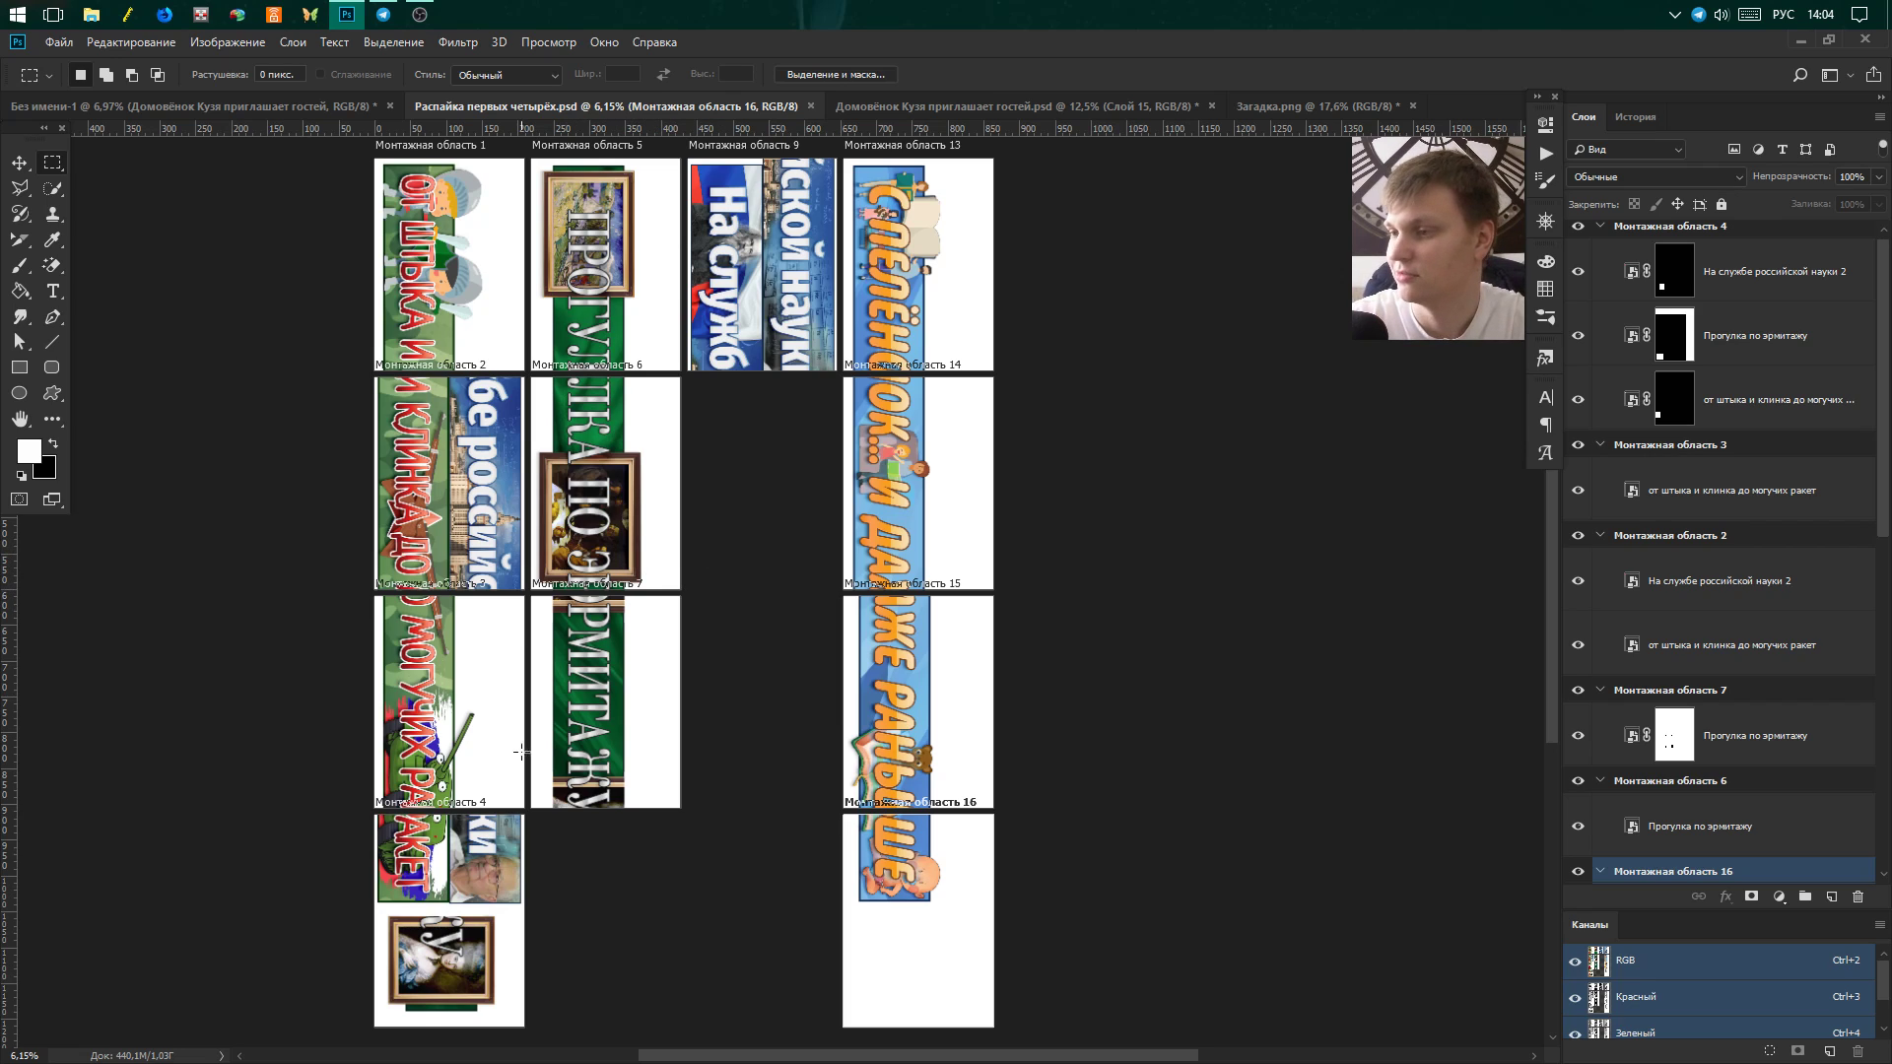
pyautogui.moveTo(689, 372); pyautogui.dragTo(790, 899)
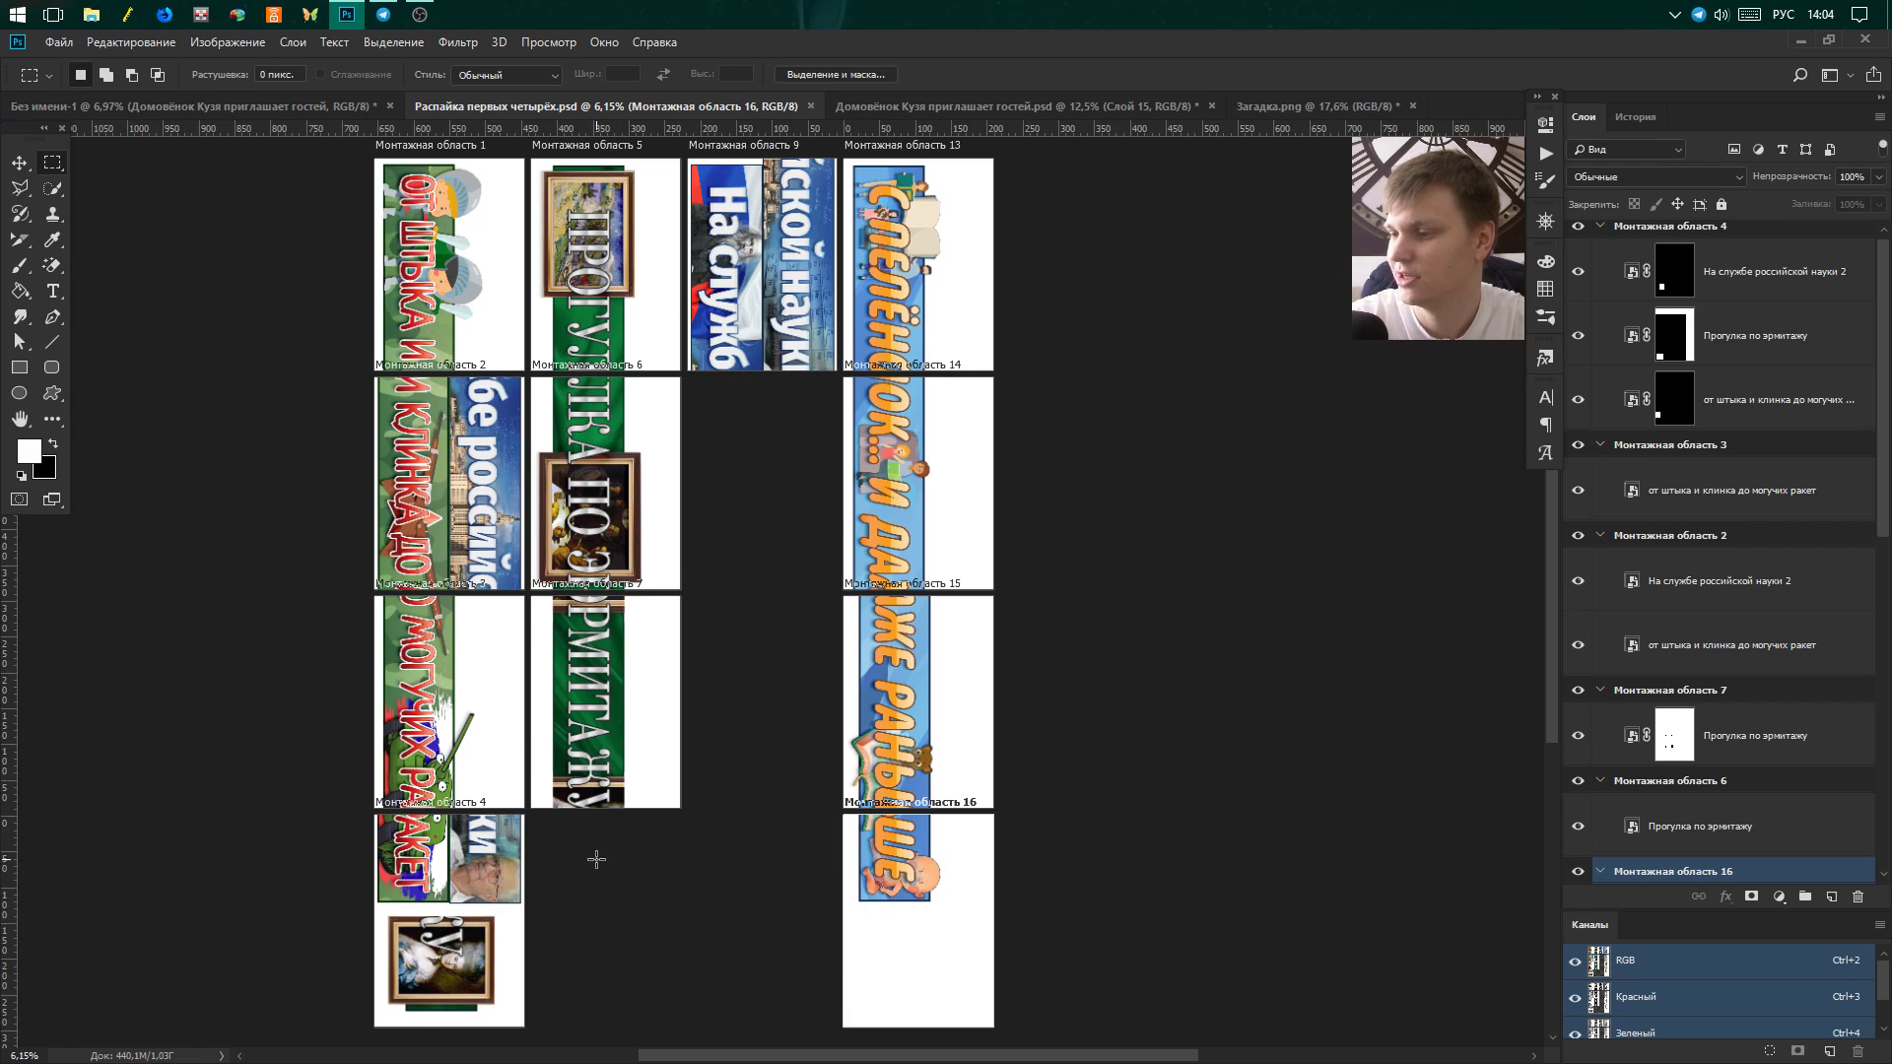
pyautogui.moveTo(597, 862); pyautogui.dragTo(746, 917)
pyautogui.click(745, 621)
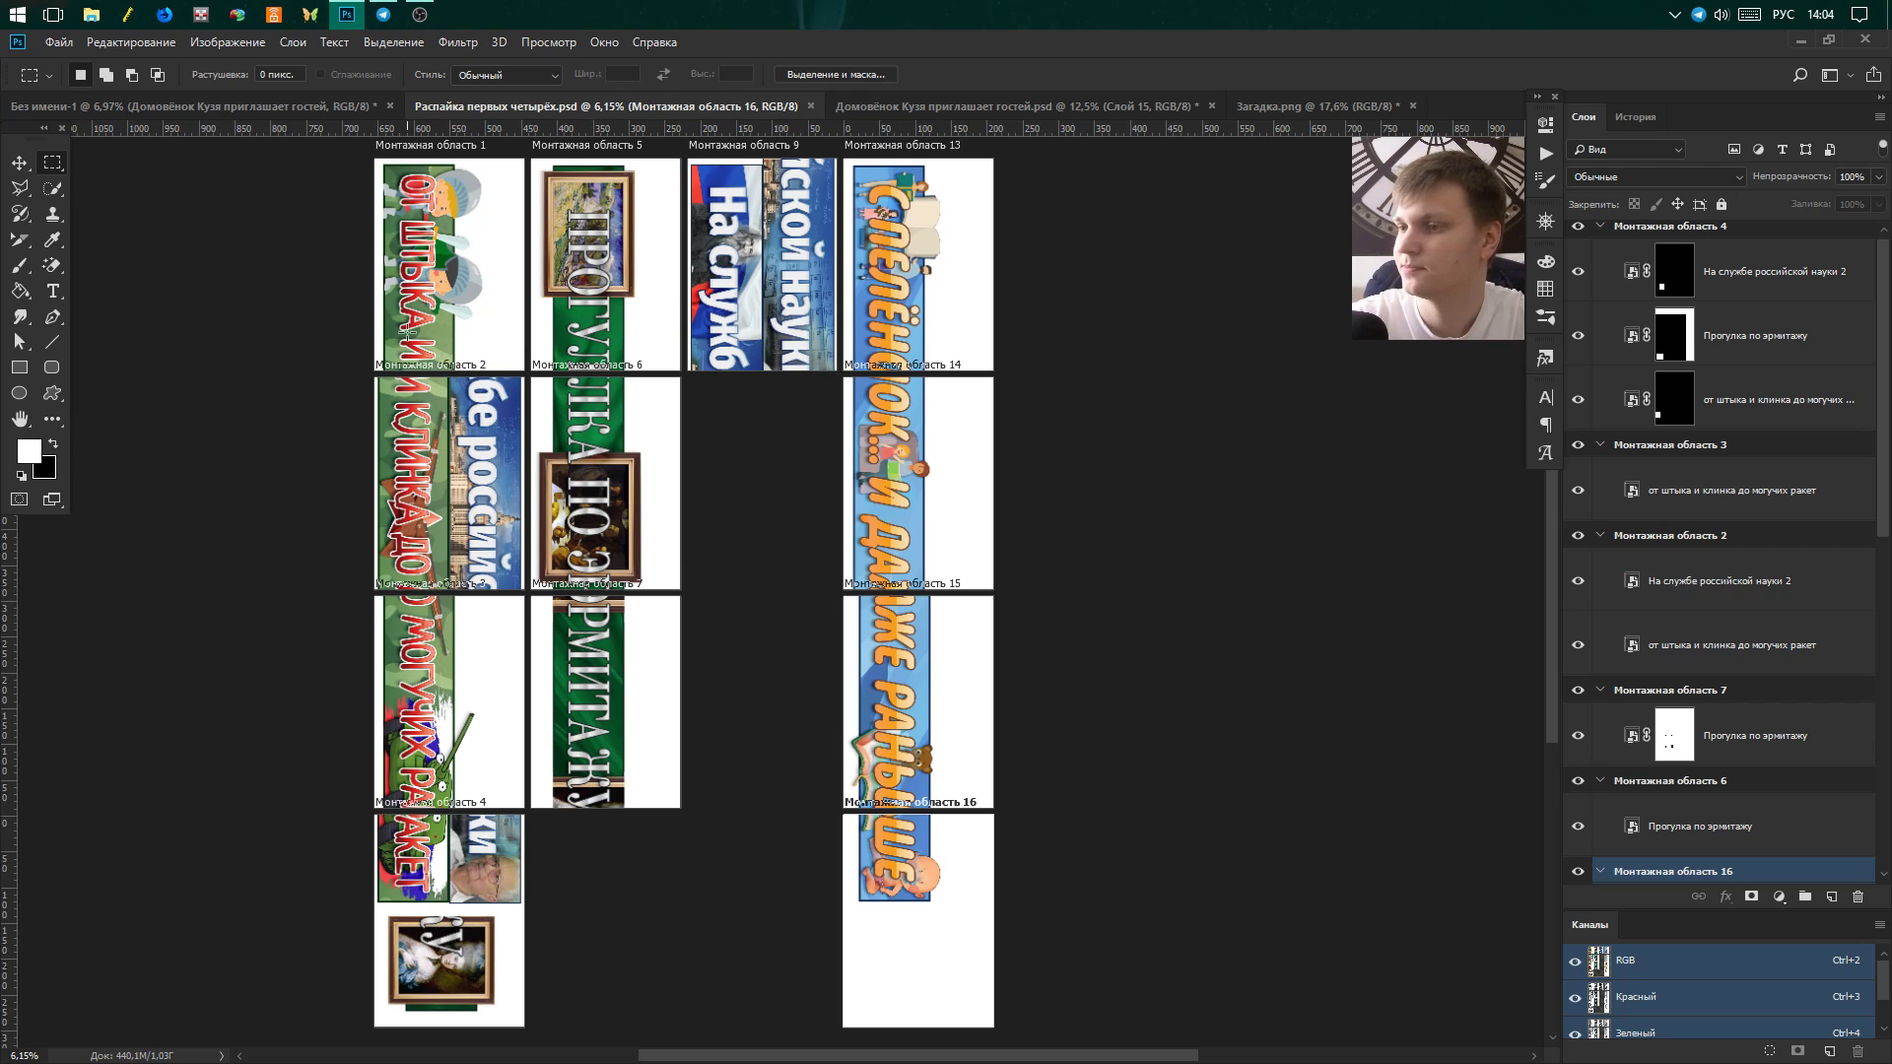
pyautogui.scroll(2, 407, 333)
pyautogui.scroll(1, 407, 333)
pyautogui.scroll(-2, 404, 394)
pyautogui.scroll(-2, 404, 414)
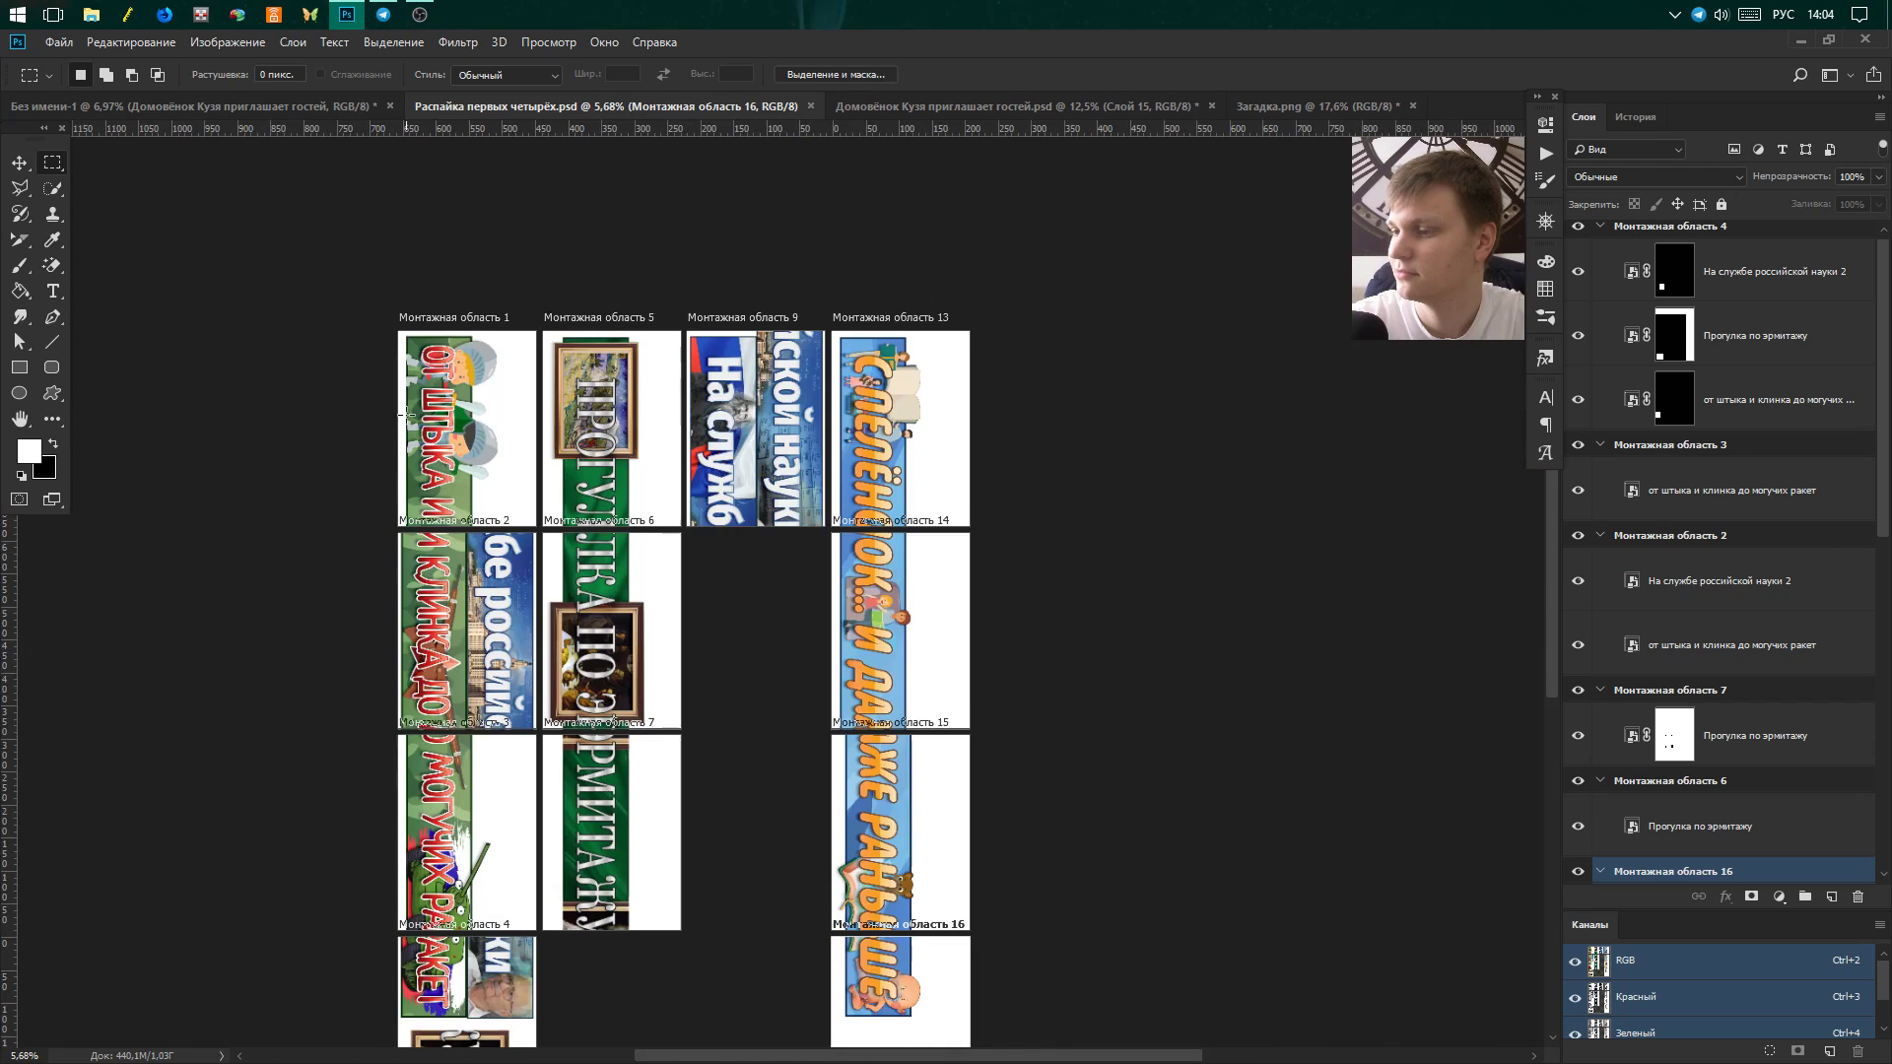
pyautogui.scroll(-1, 403, 414)
pyautogui.scroll(2, 421, 514)
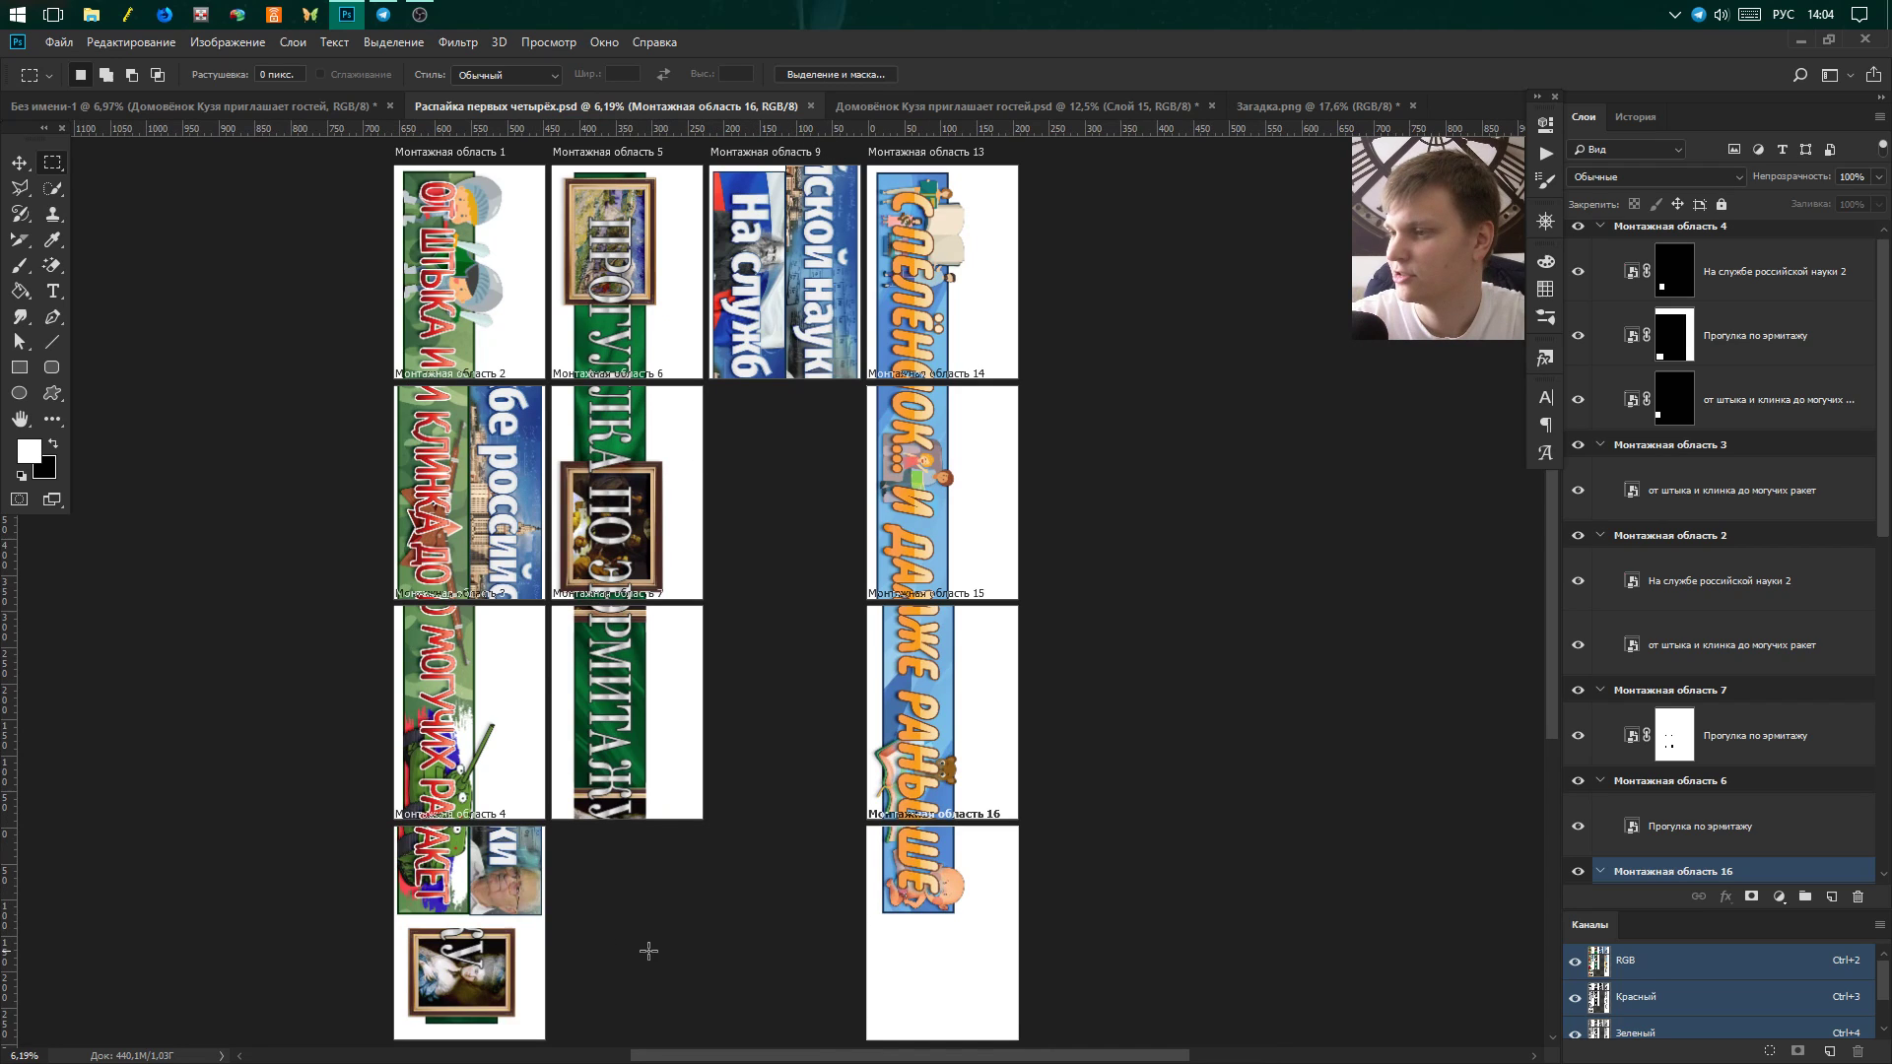
pyautogui.click(210, 104)
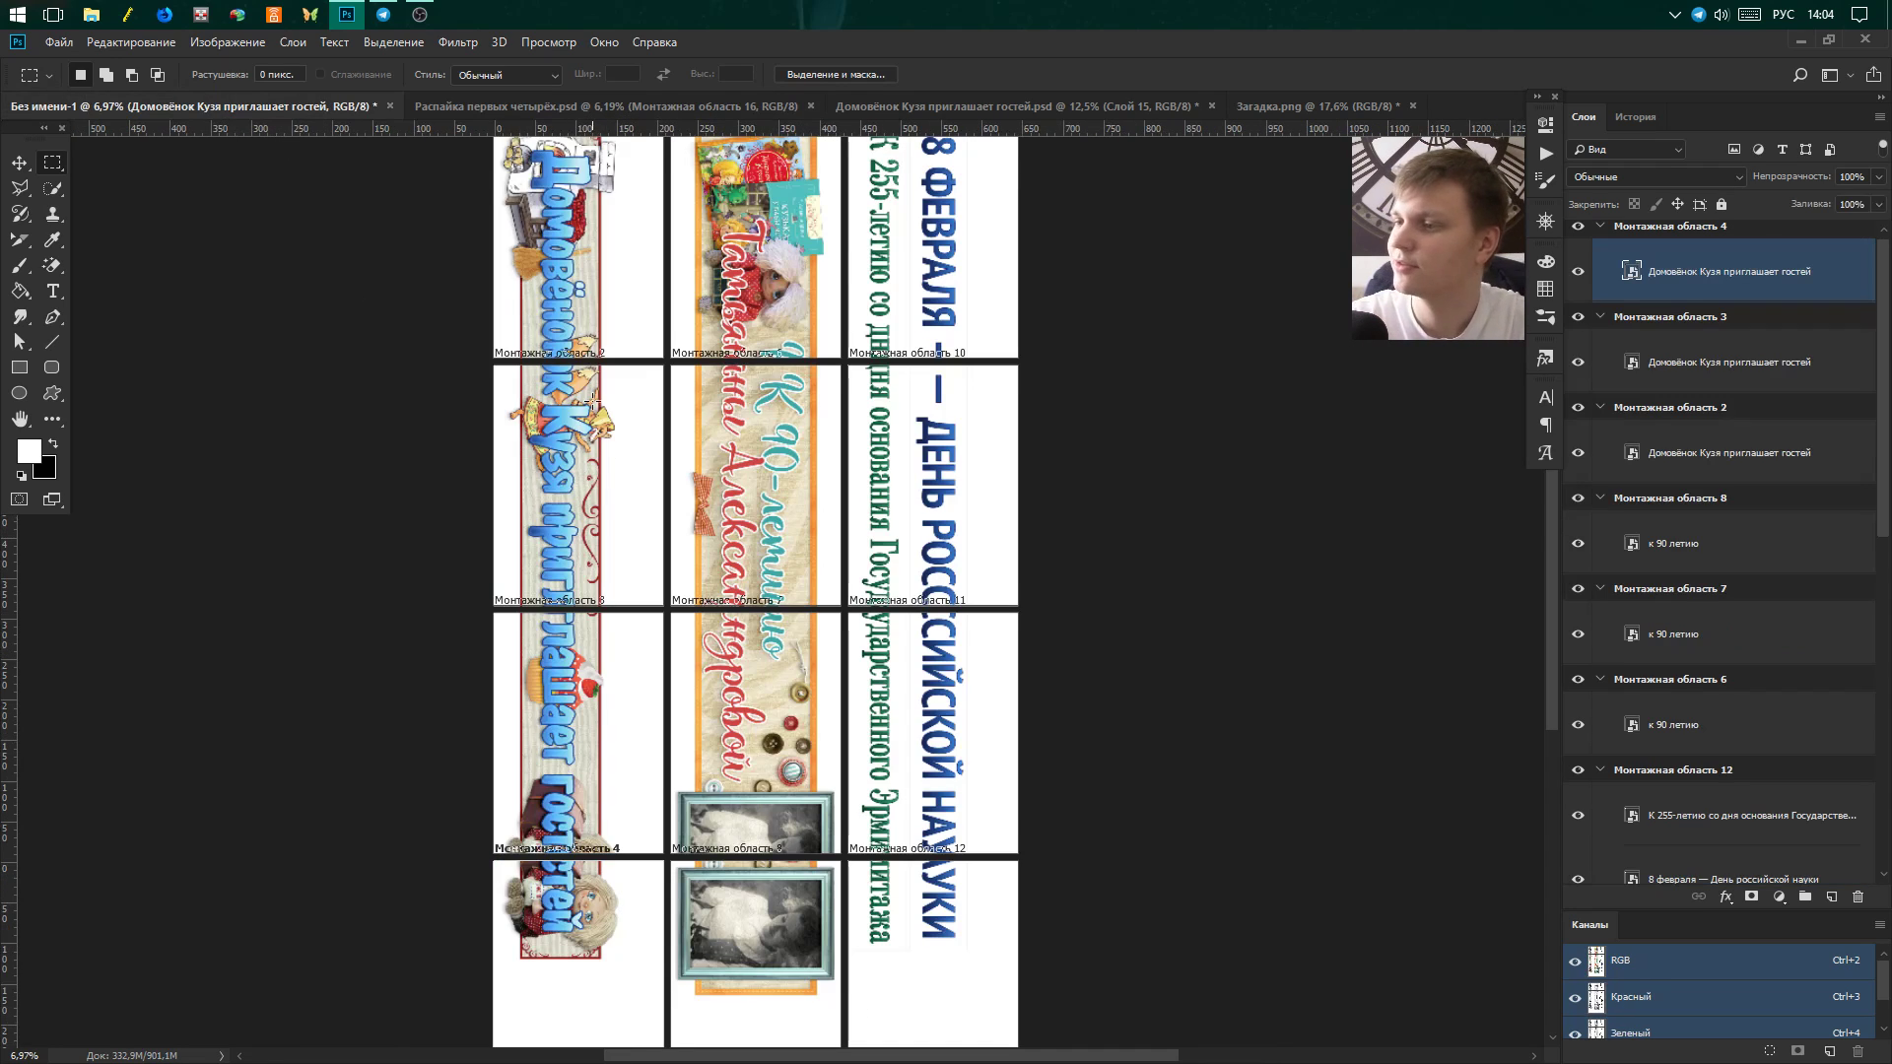
# Measure the layout from the first artboard's corner, dismiss the no-pixels warning, and reopen the File menu.
pyautogui.scroll(-2, 427, 233)
pyautogui.scroll(1, 395, 226)
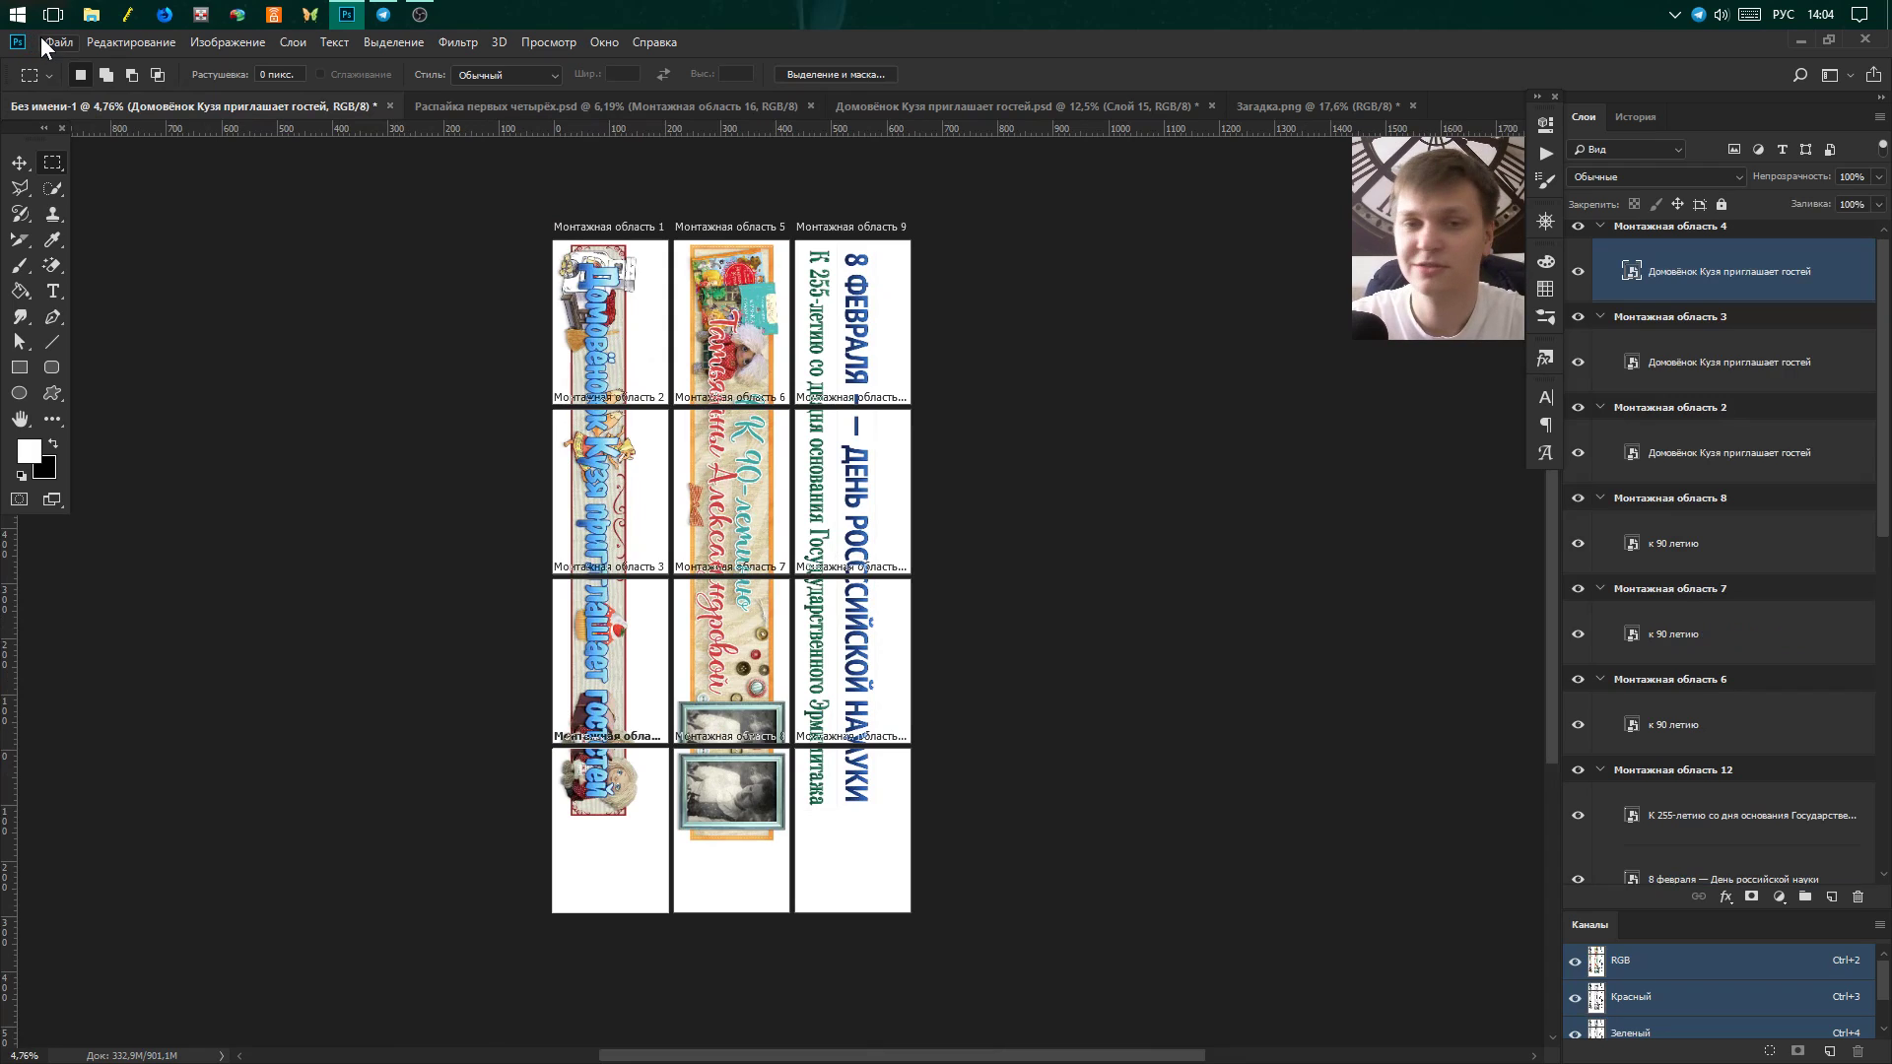
pyautogui.click(45, 40)
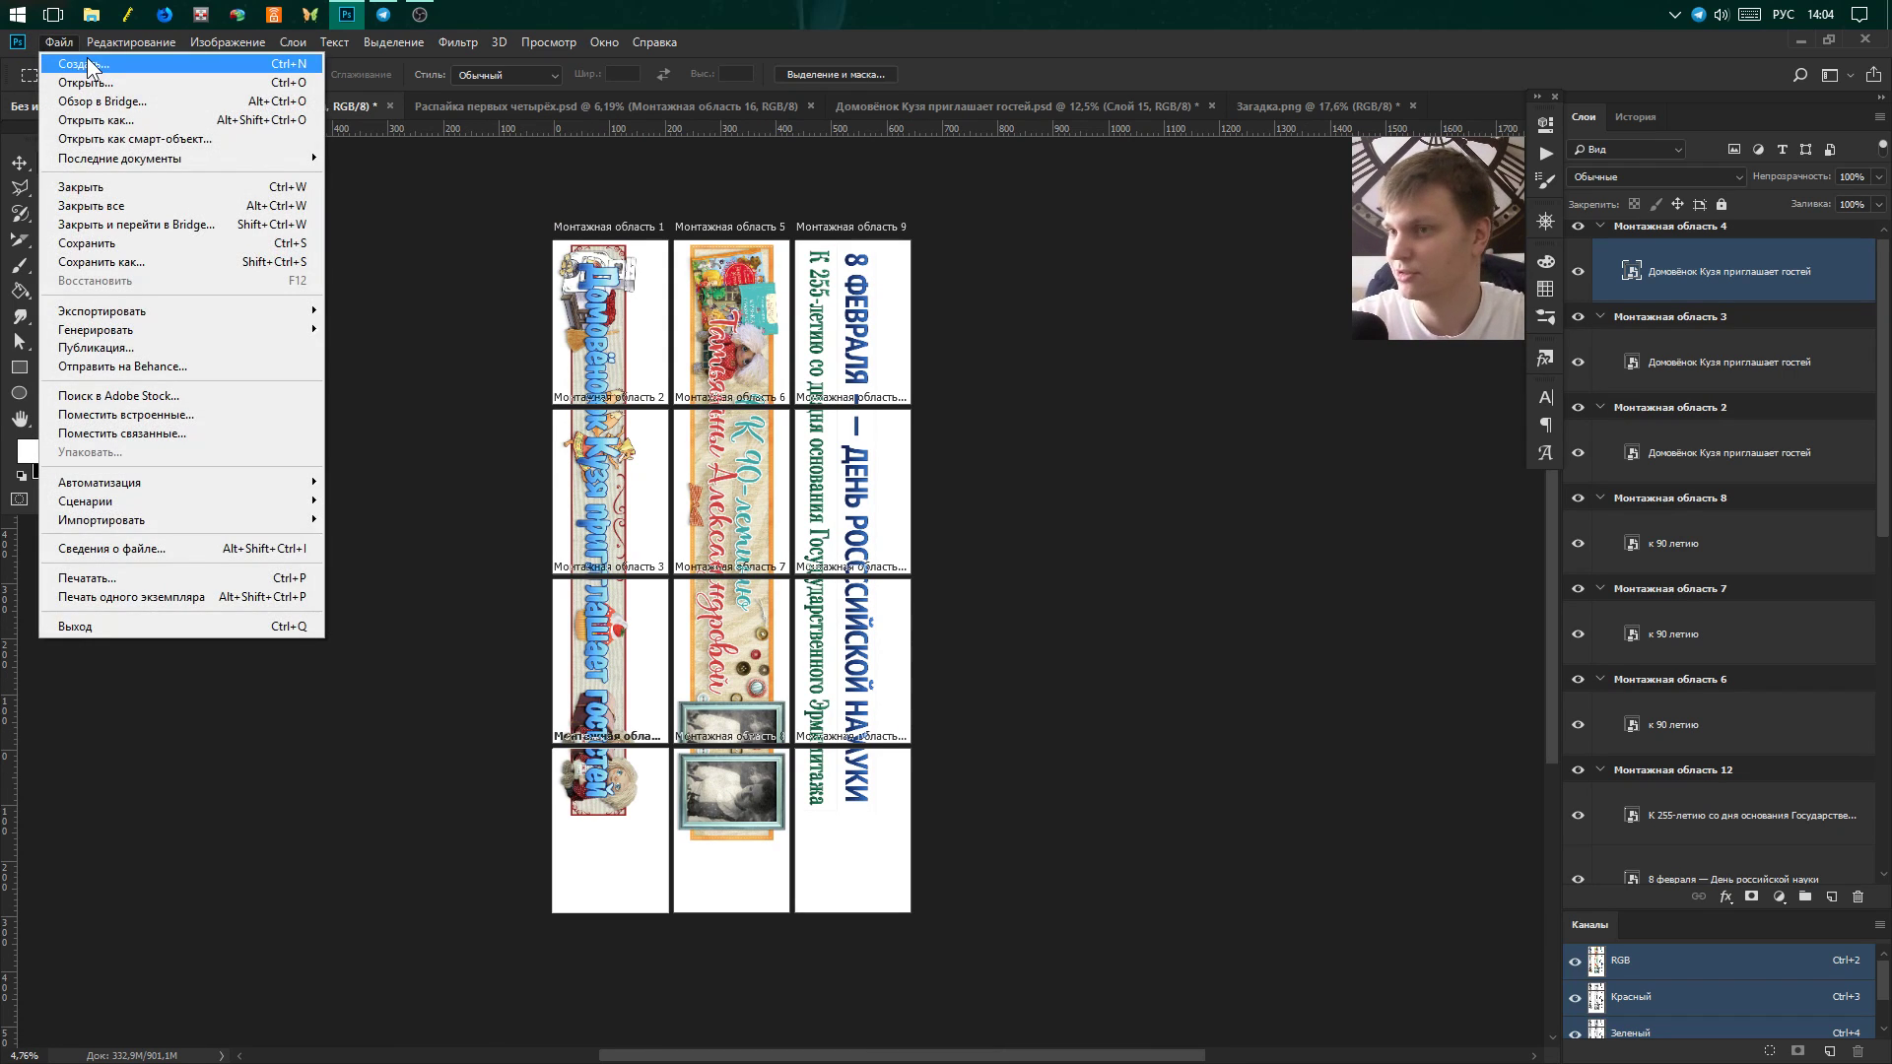
pyautogui.click(482, 189)
pyautogui.moveTo(552, 240)
pyautogui.mouseDown()
pyautogui.moveTo(673, 287)
pyautogui.moveTo(250, 234)
pyautogui.mouseUp()
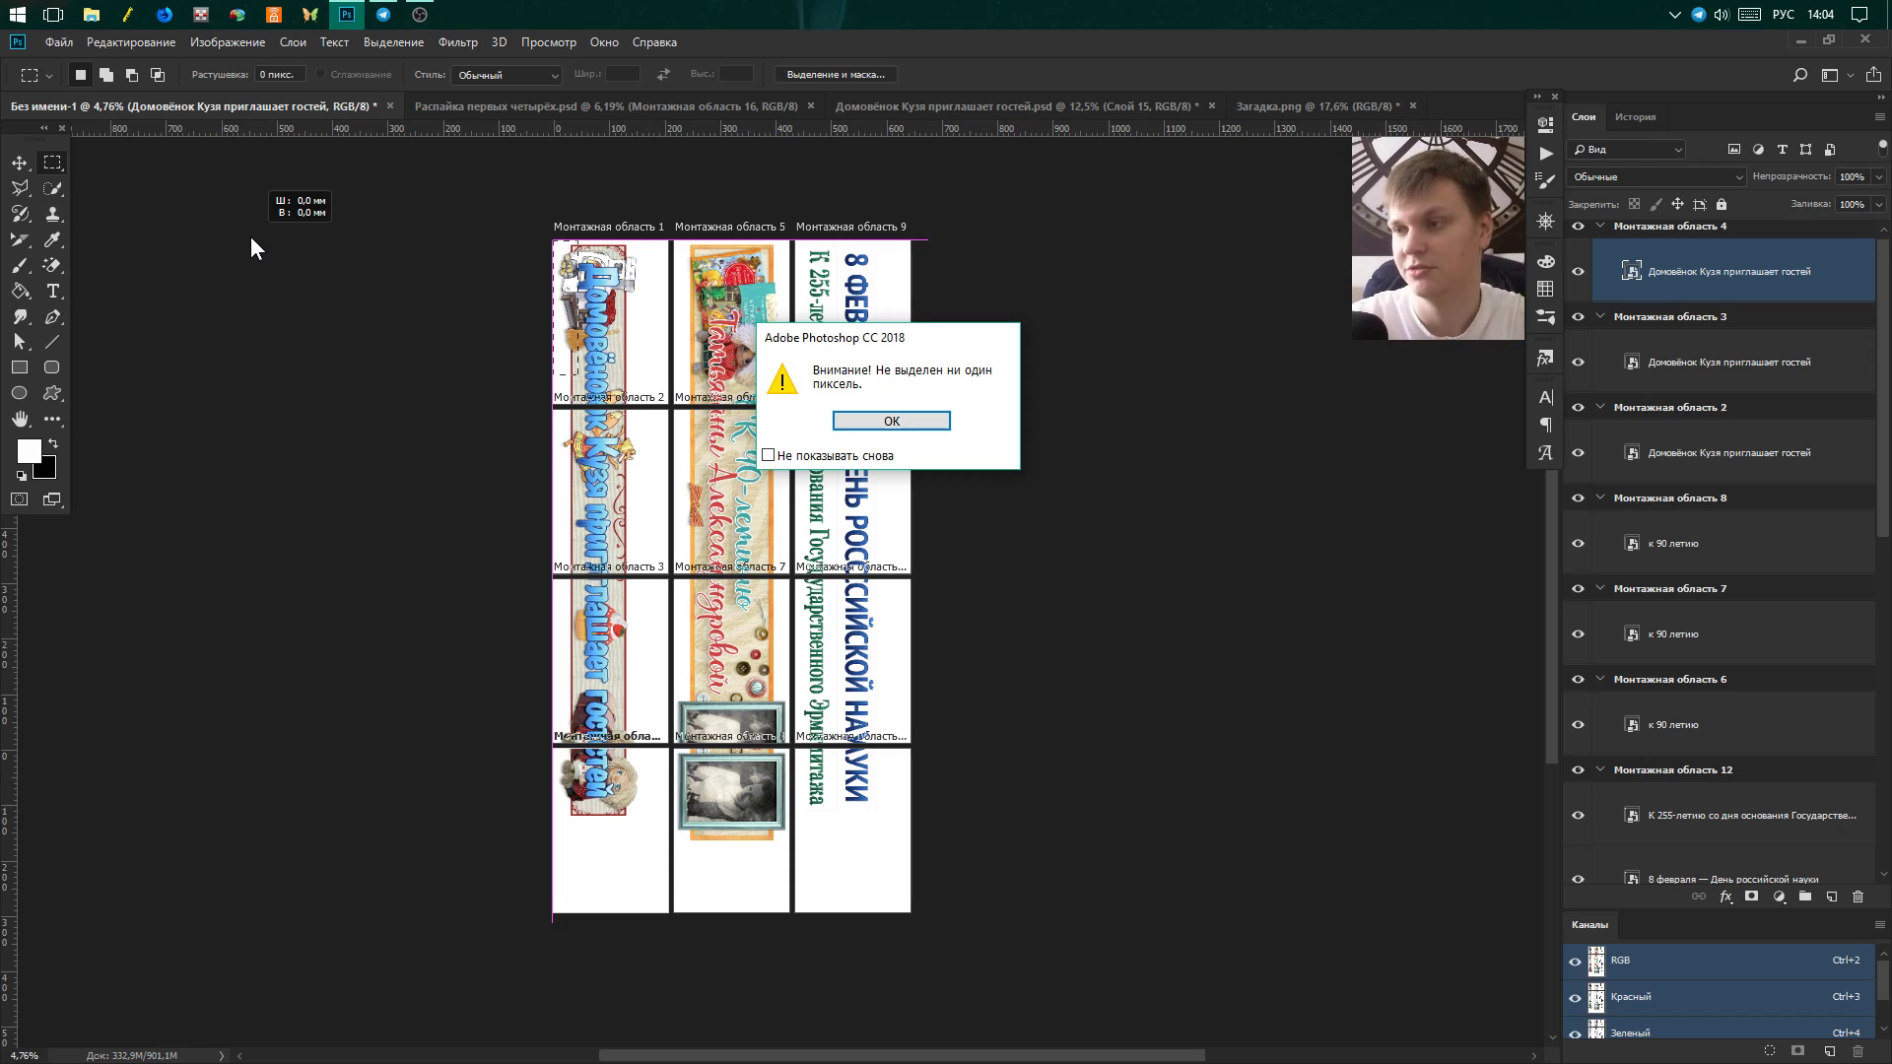
pyautogui.click(911, 420)
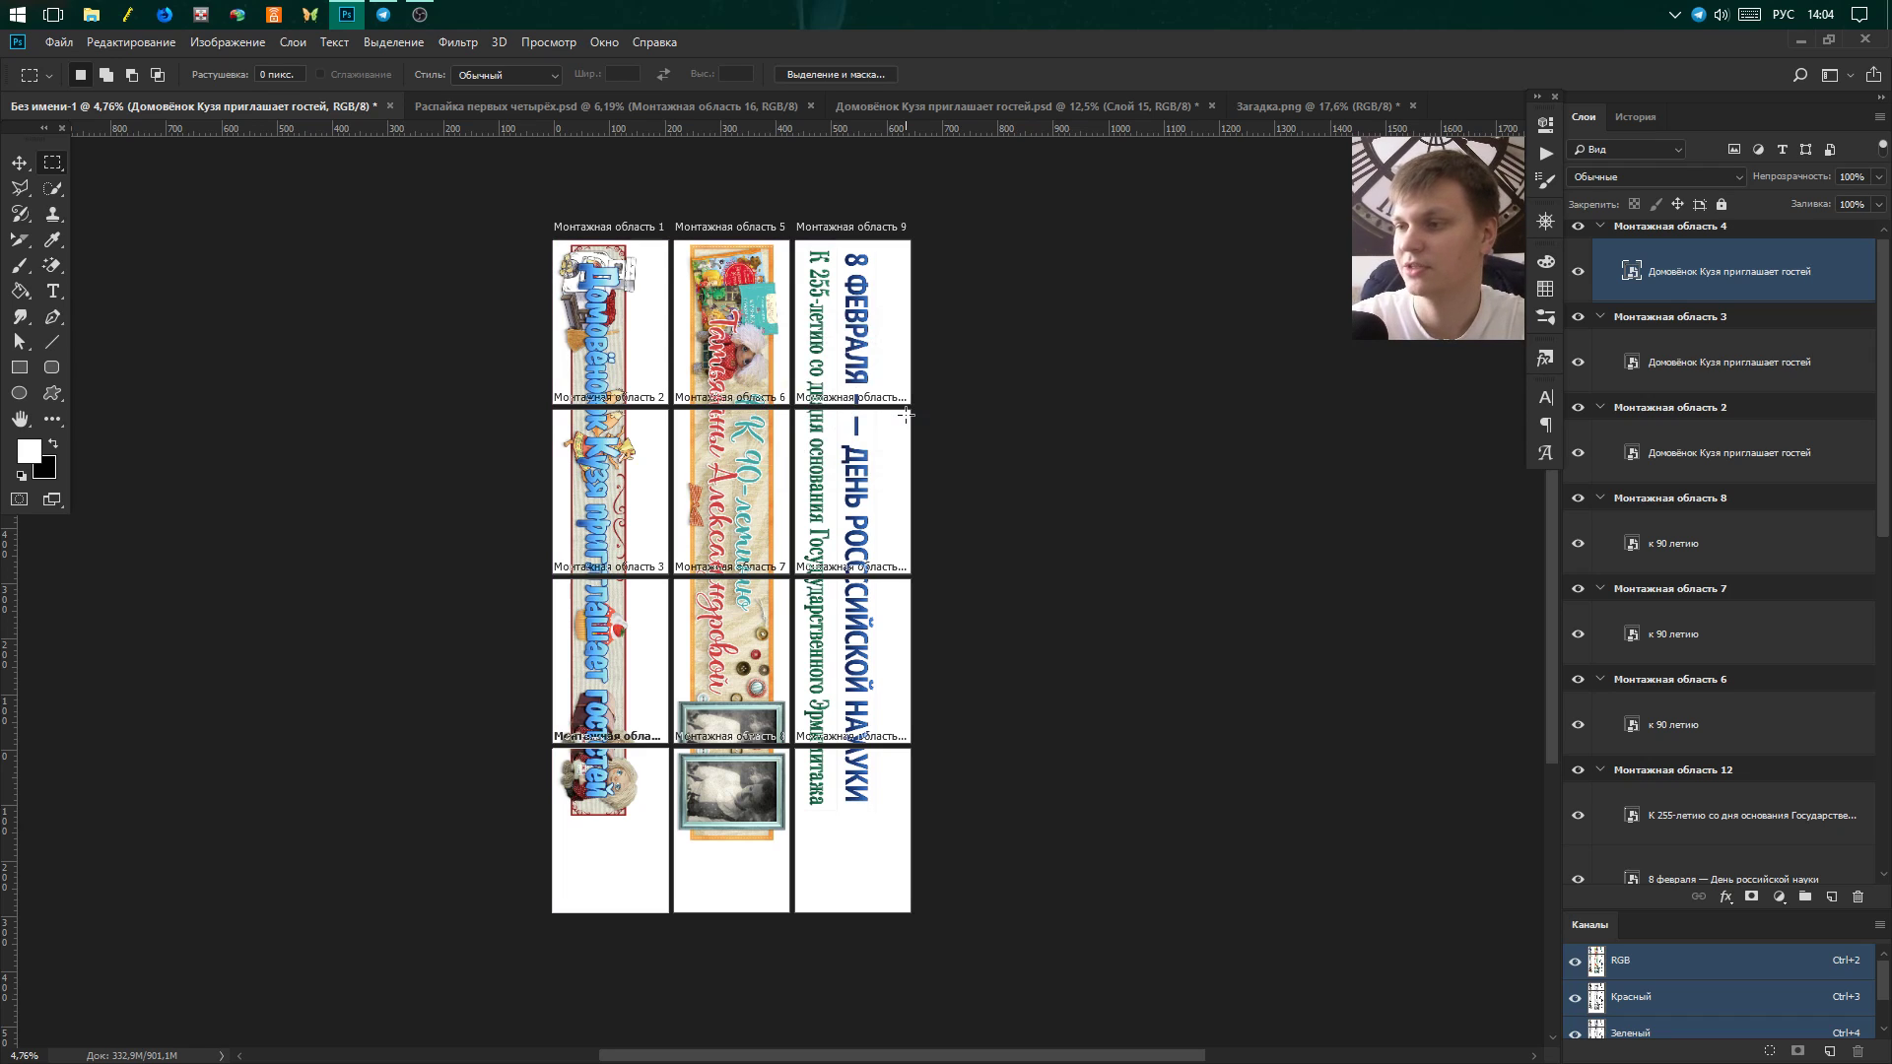
pyautogui.click(59, 41)
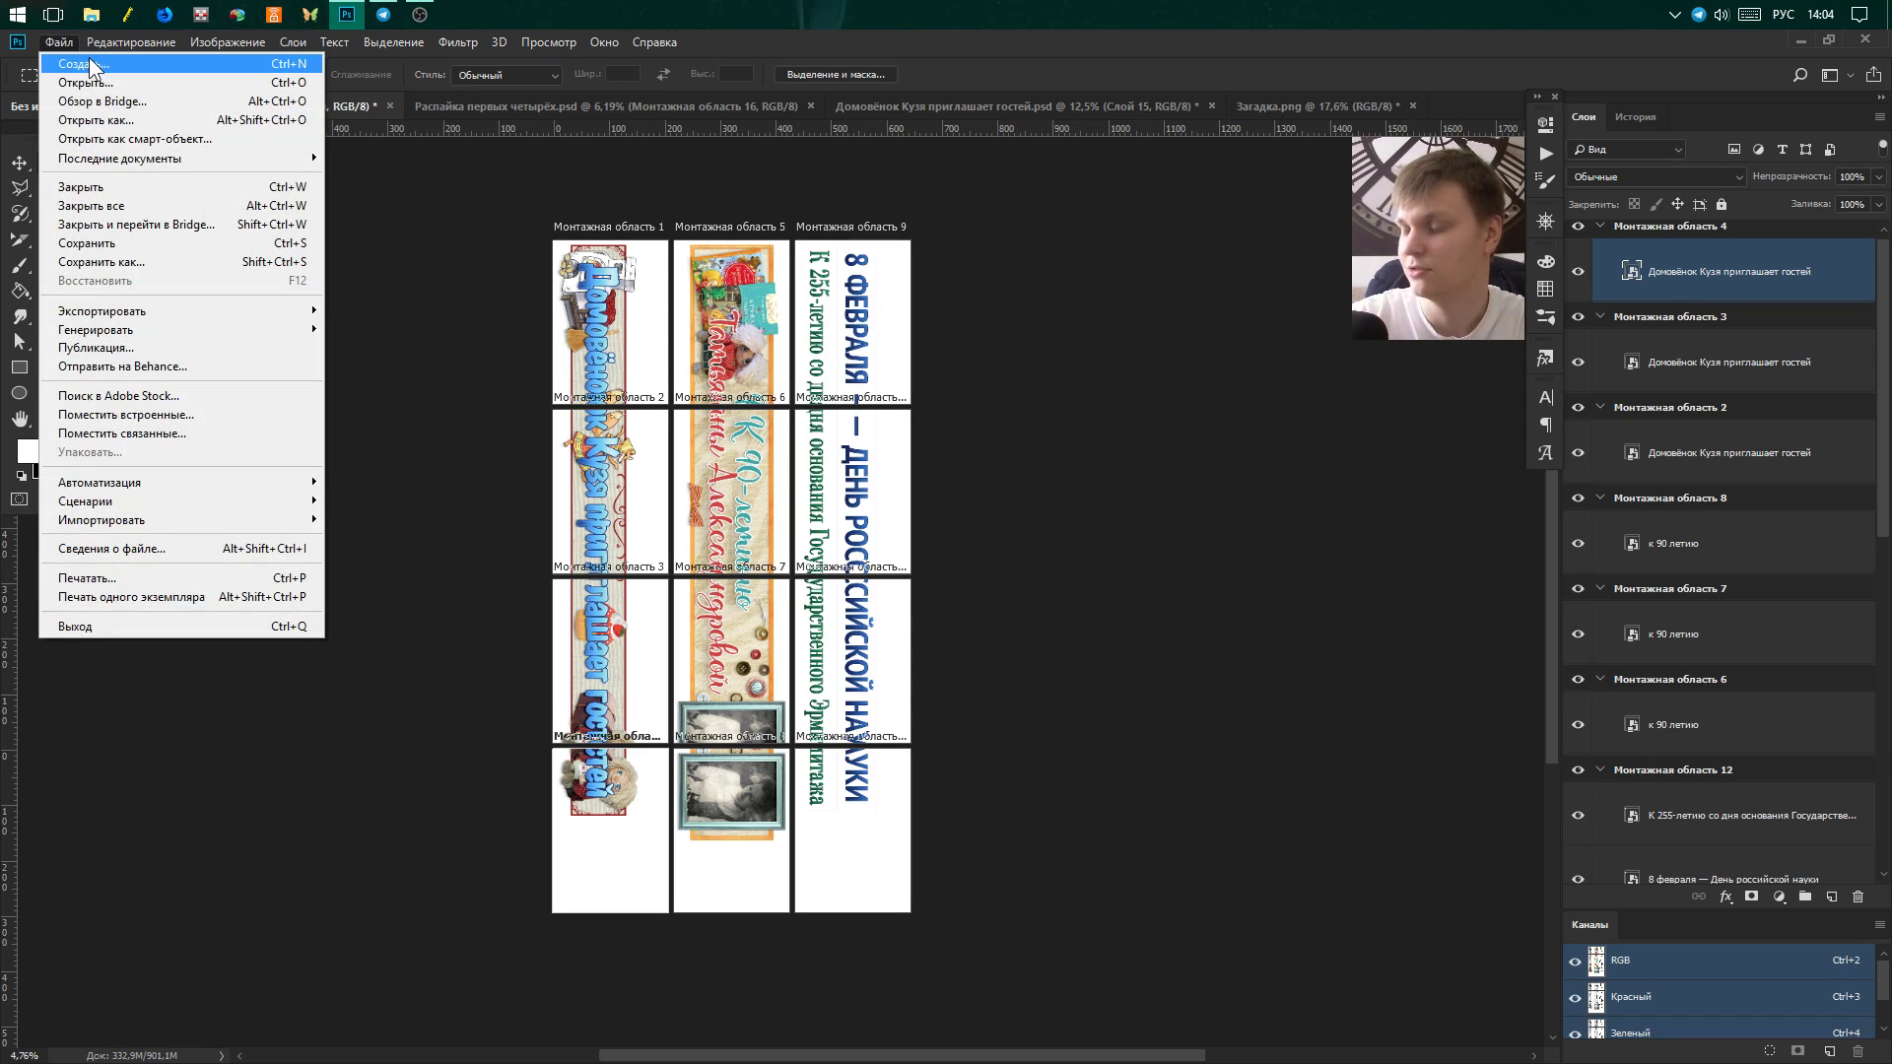
# Create a new blank A4 paper-format document.
pyautogui.click(93, 65)
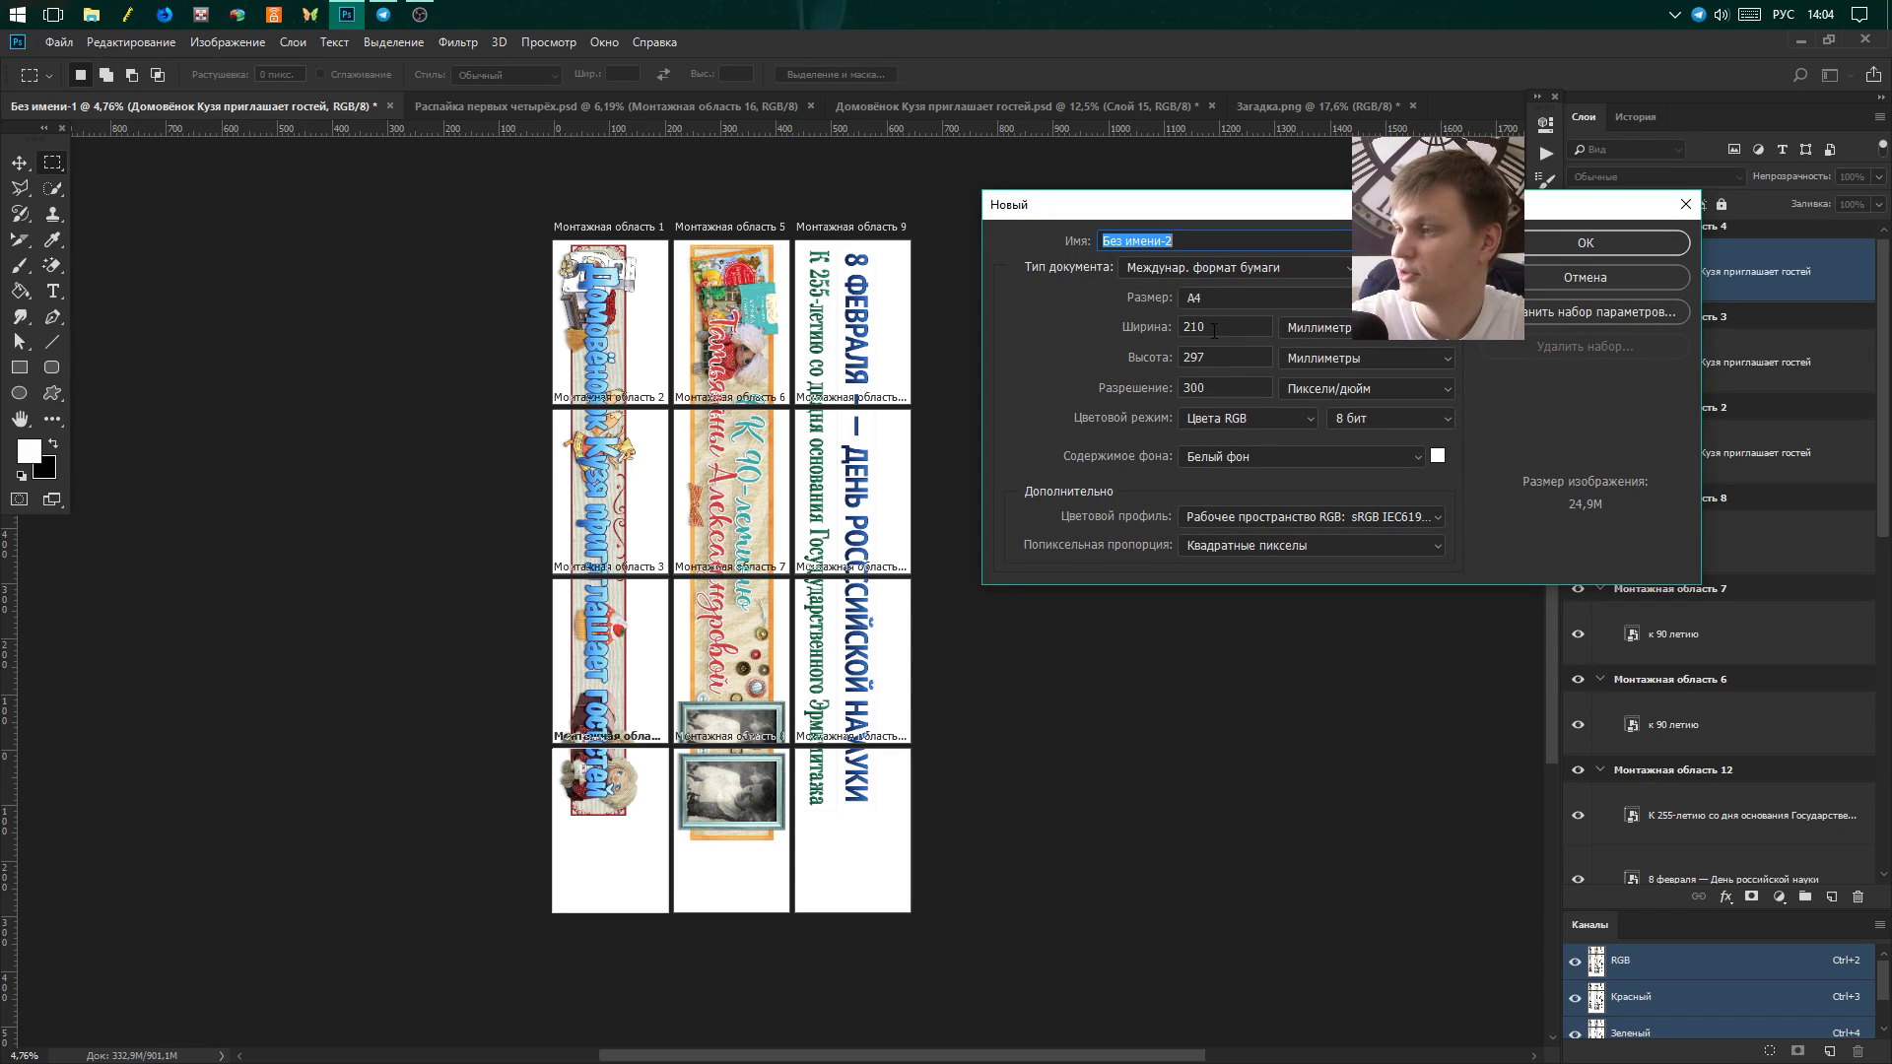
pyautogui.click(1159, 270)
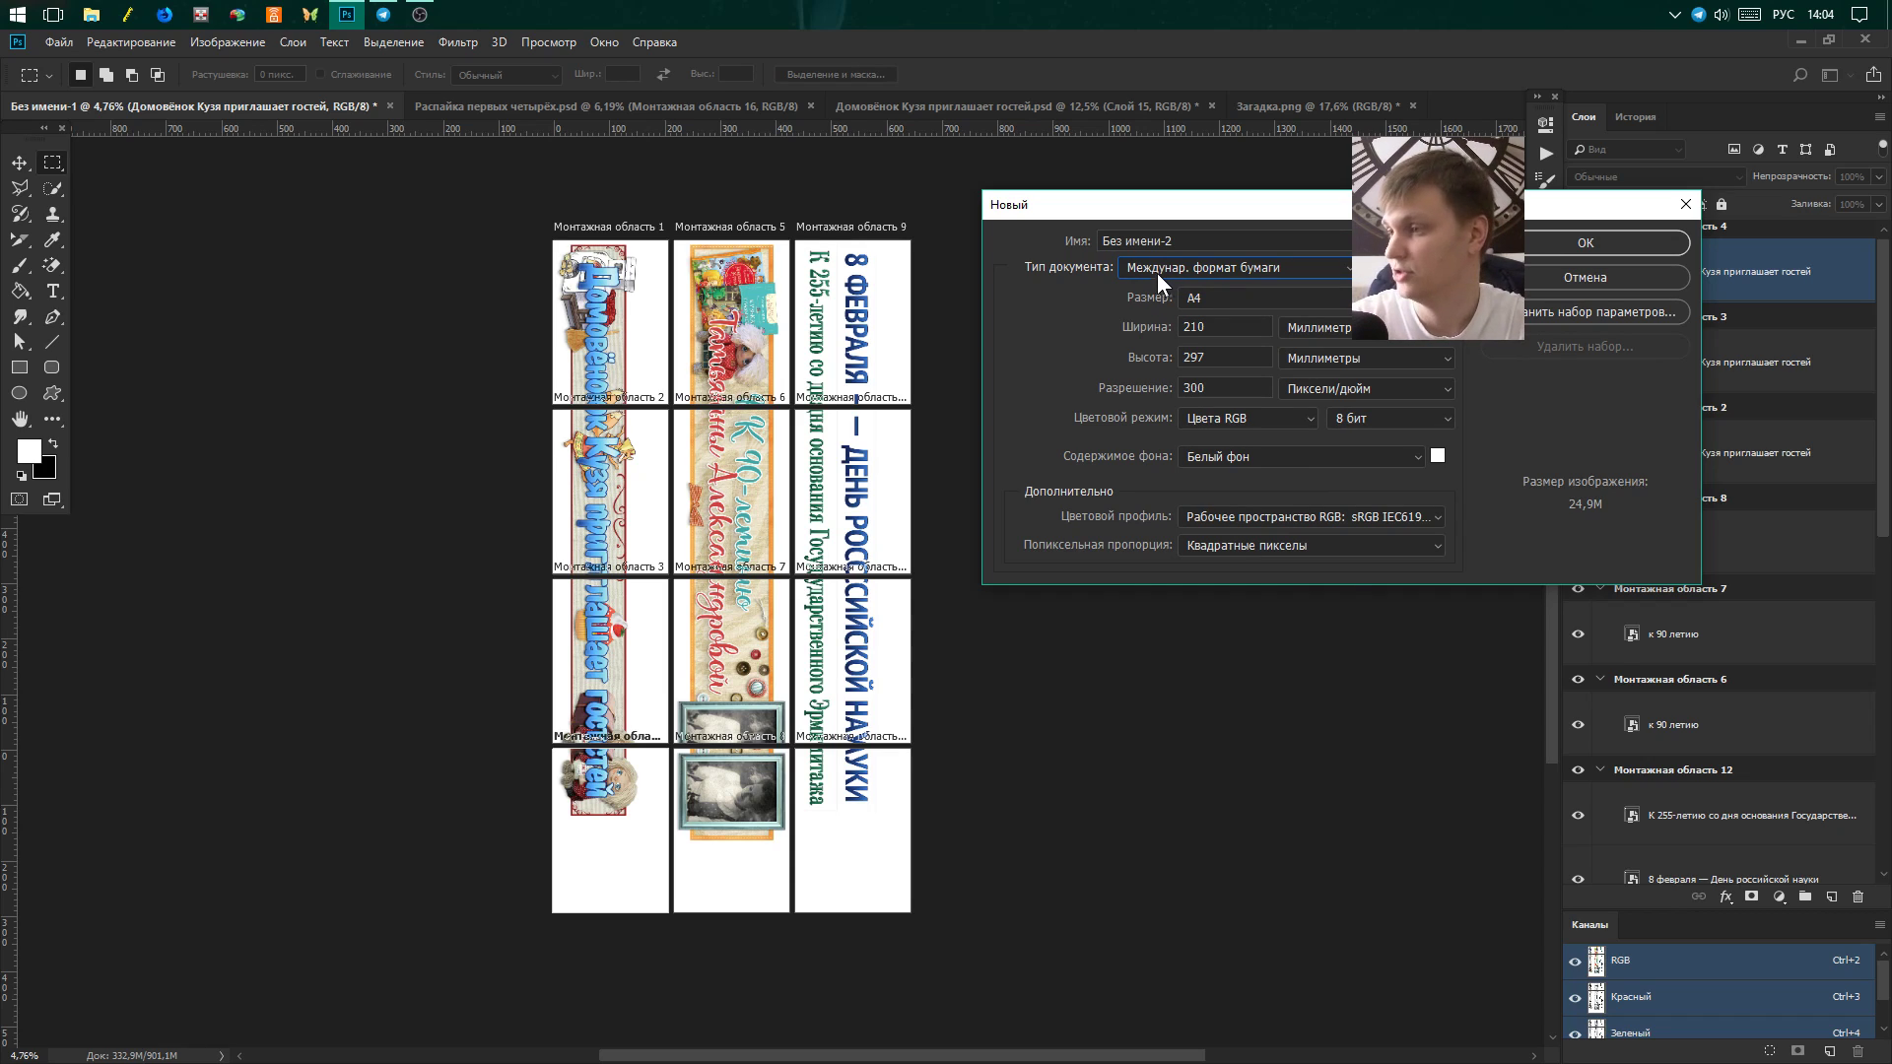
pyautogui.click(1648, 242)
pyautogui.scroll(-1, 1111, 579)
pyautogui.scroll(1, 1249, 497)
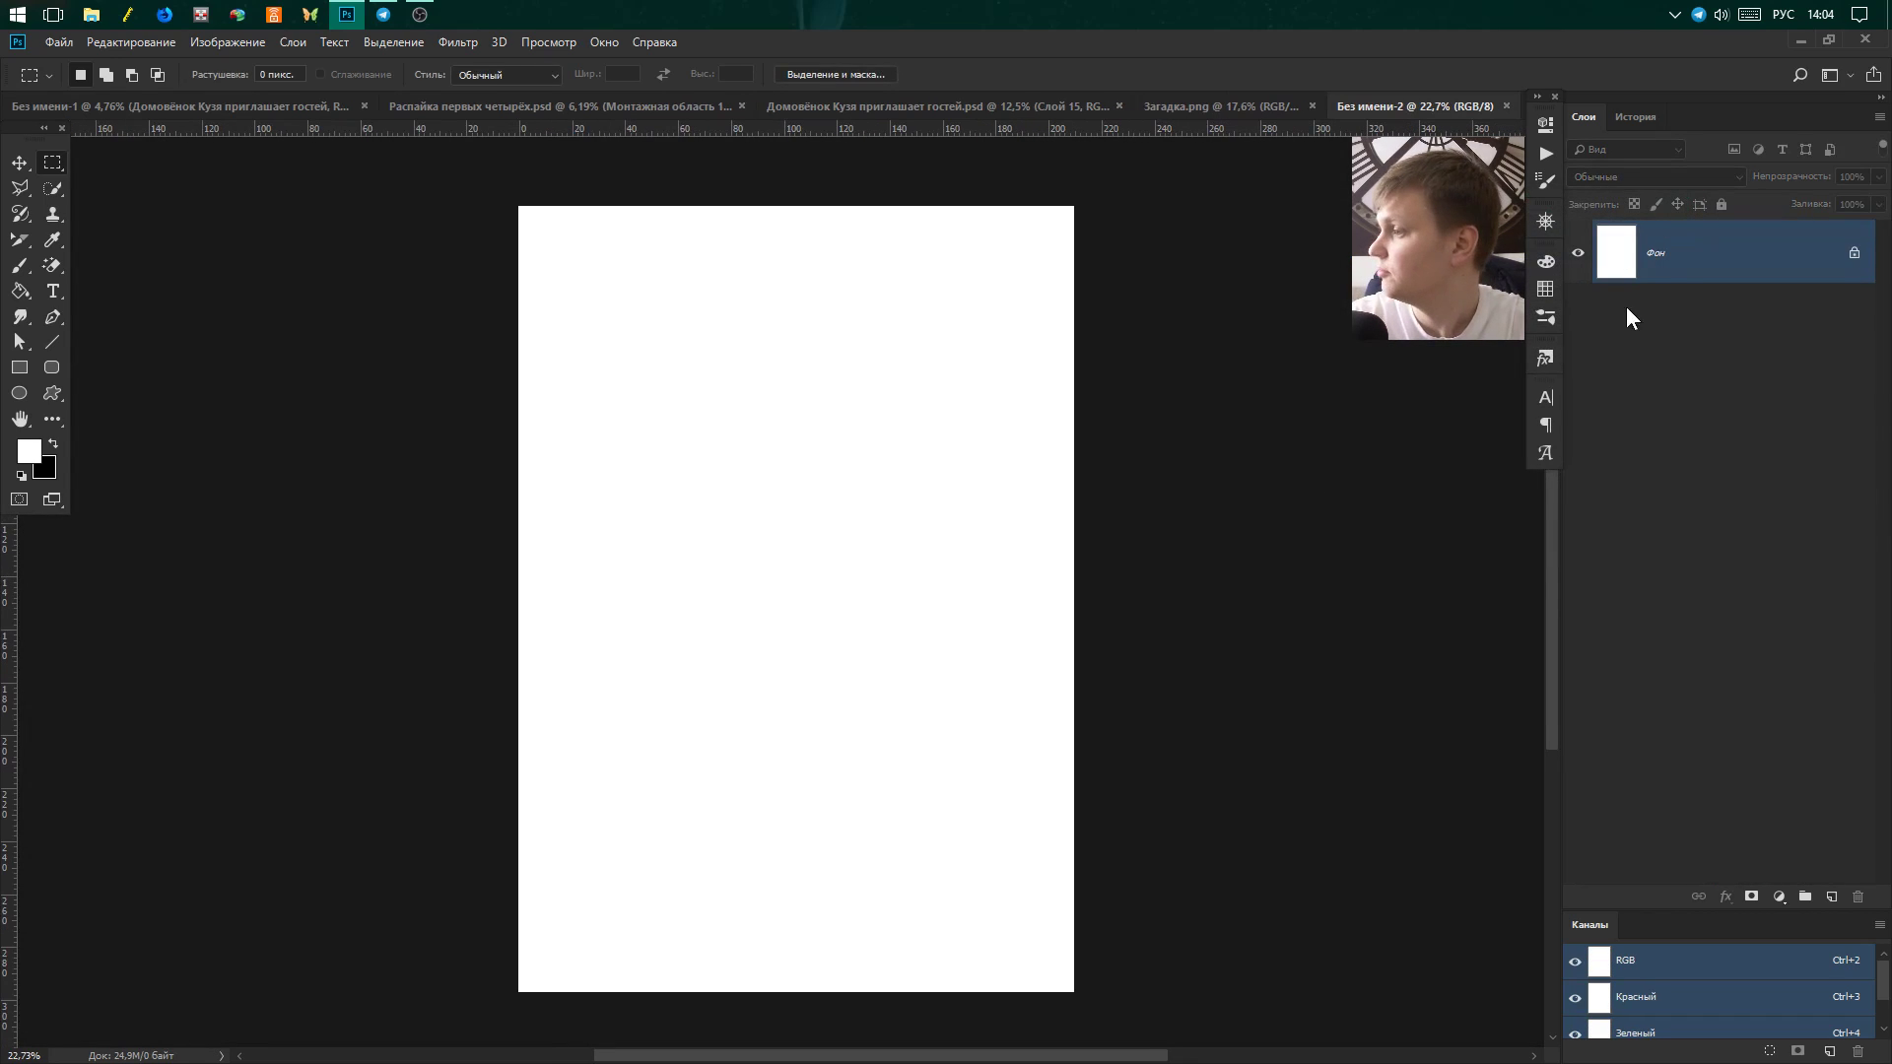
# Unlock the background as Слой 0 and make an A4 artboard from it.
pyautogui.doubleClick(1668, 262)
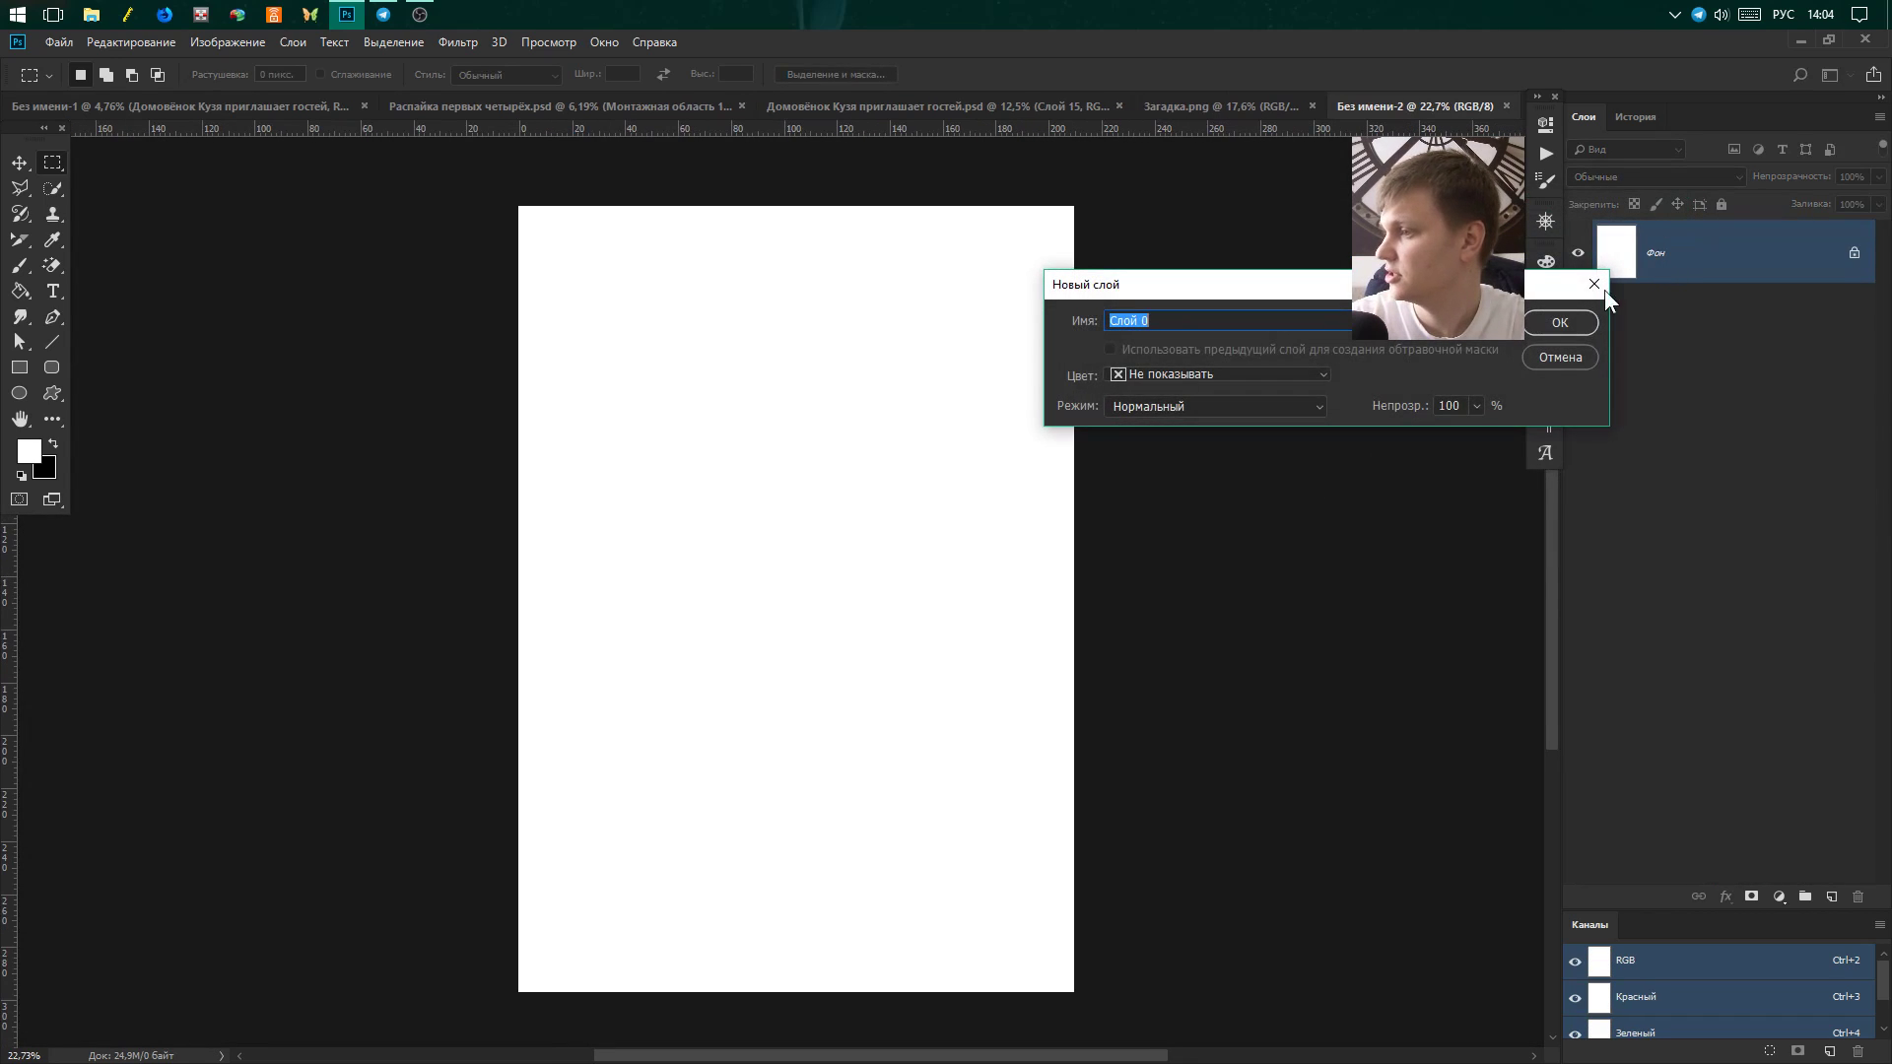
pyautogui.click(1550, 320)
pyautogui.rightClick(1787, 262)
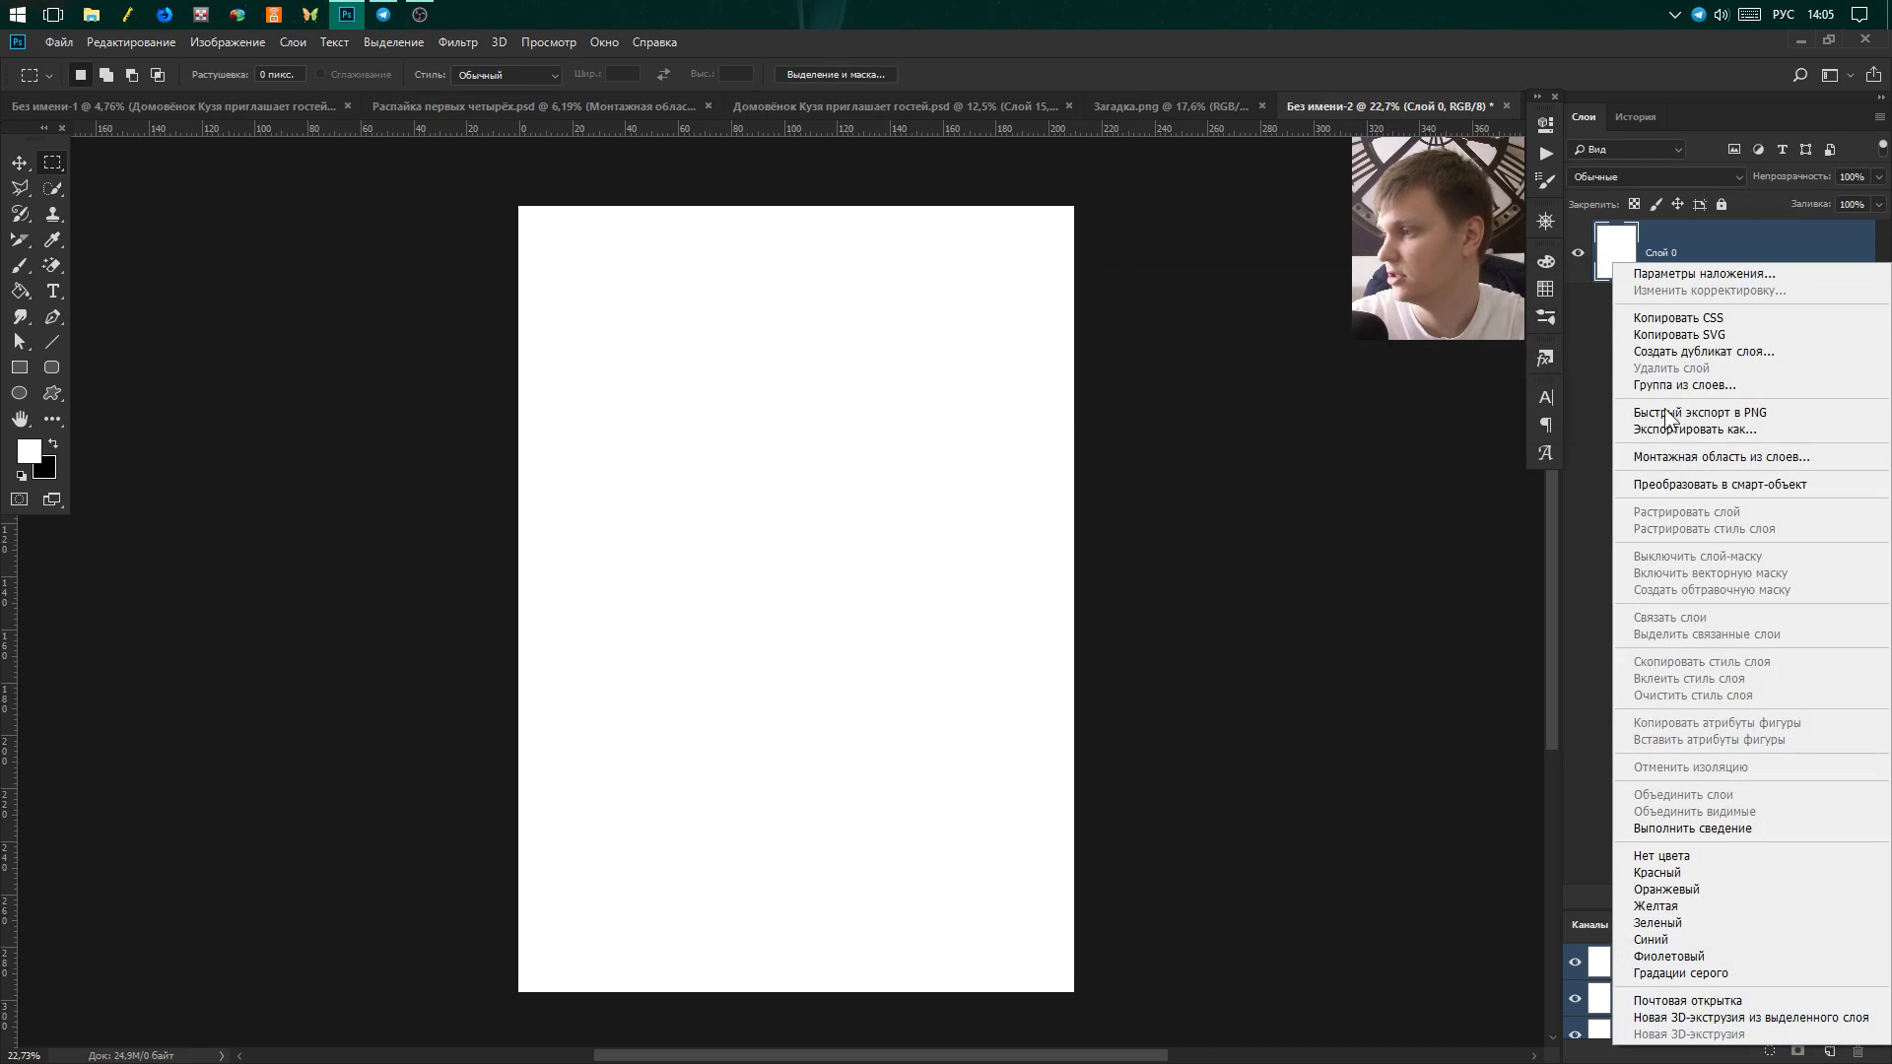
pyautogui.click(1665, 458)
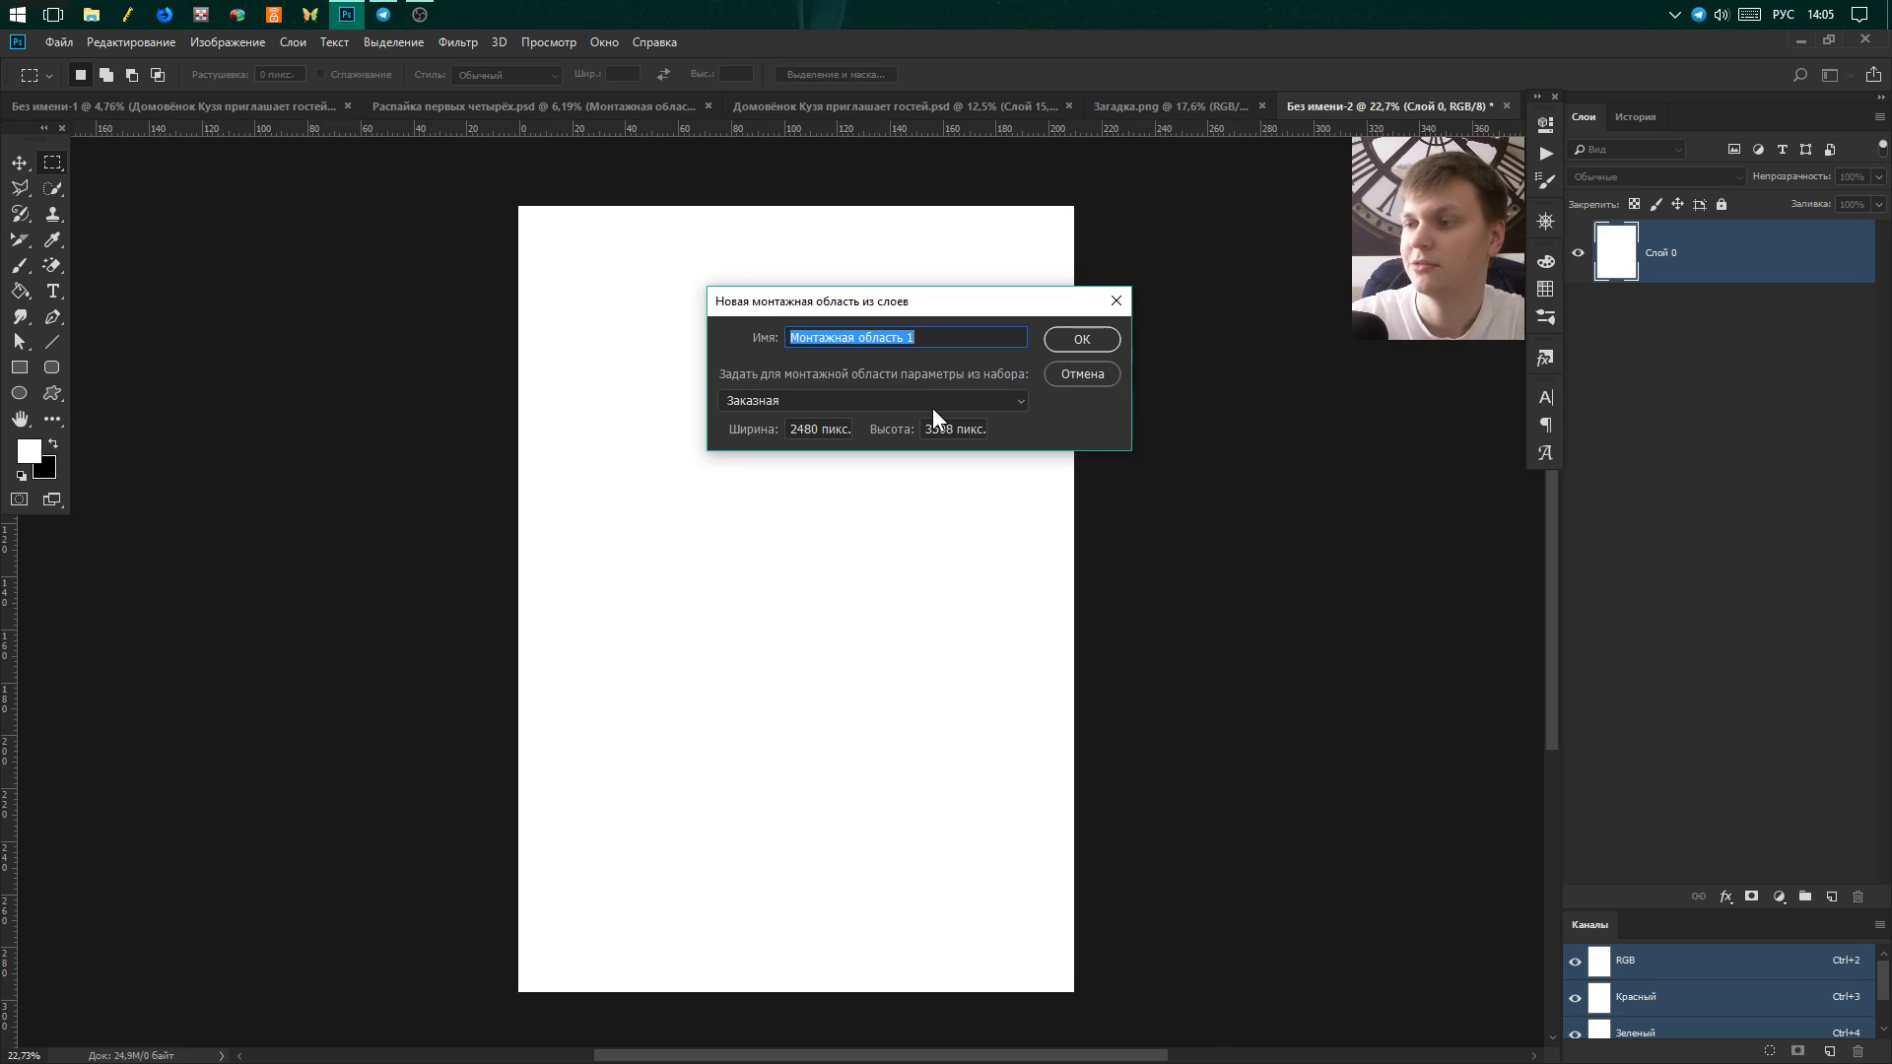
pyautogui.click(906, 408)
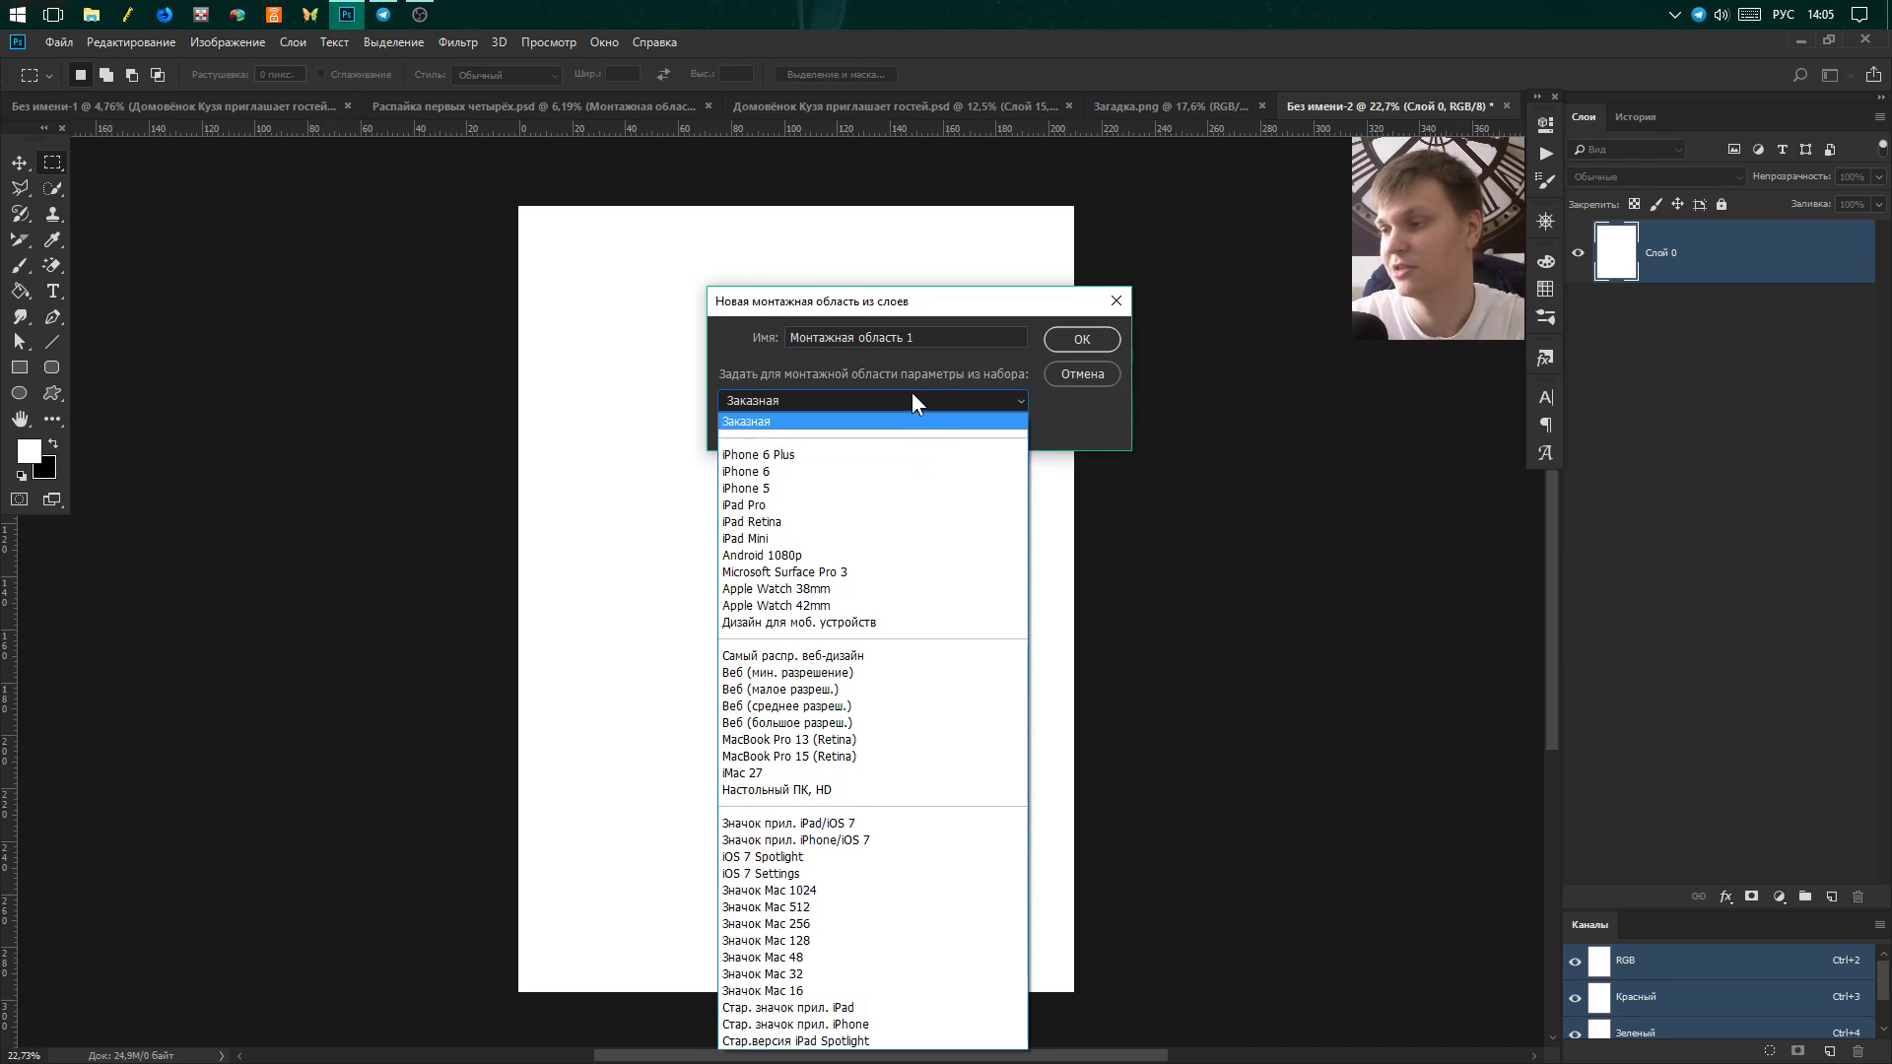
pyautogui.click(913, 394)
# Confirm Монтажная область 1 and add artboards to the right and down the right column.
pyautogui.click(1081, 339)
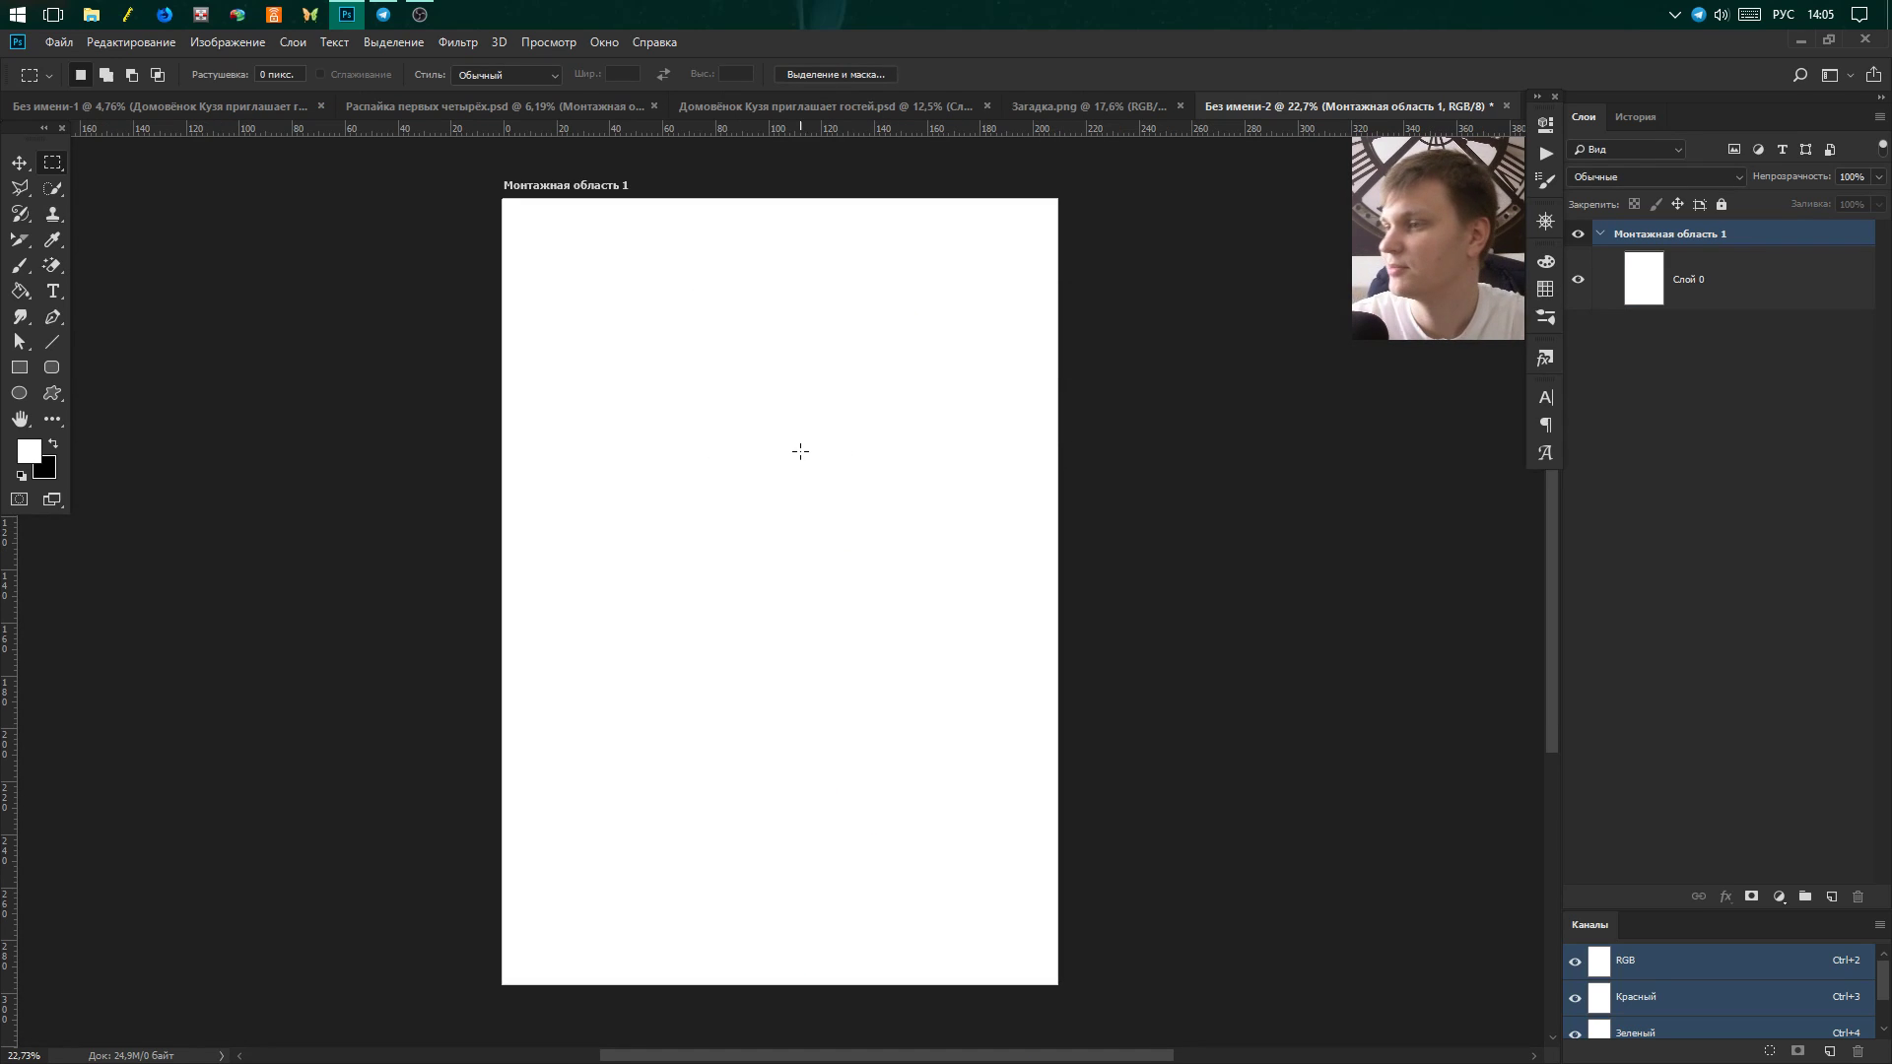
pyautogui.click(27, 167)
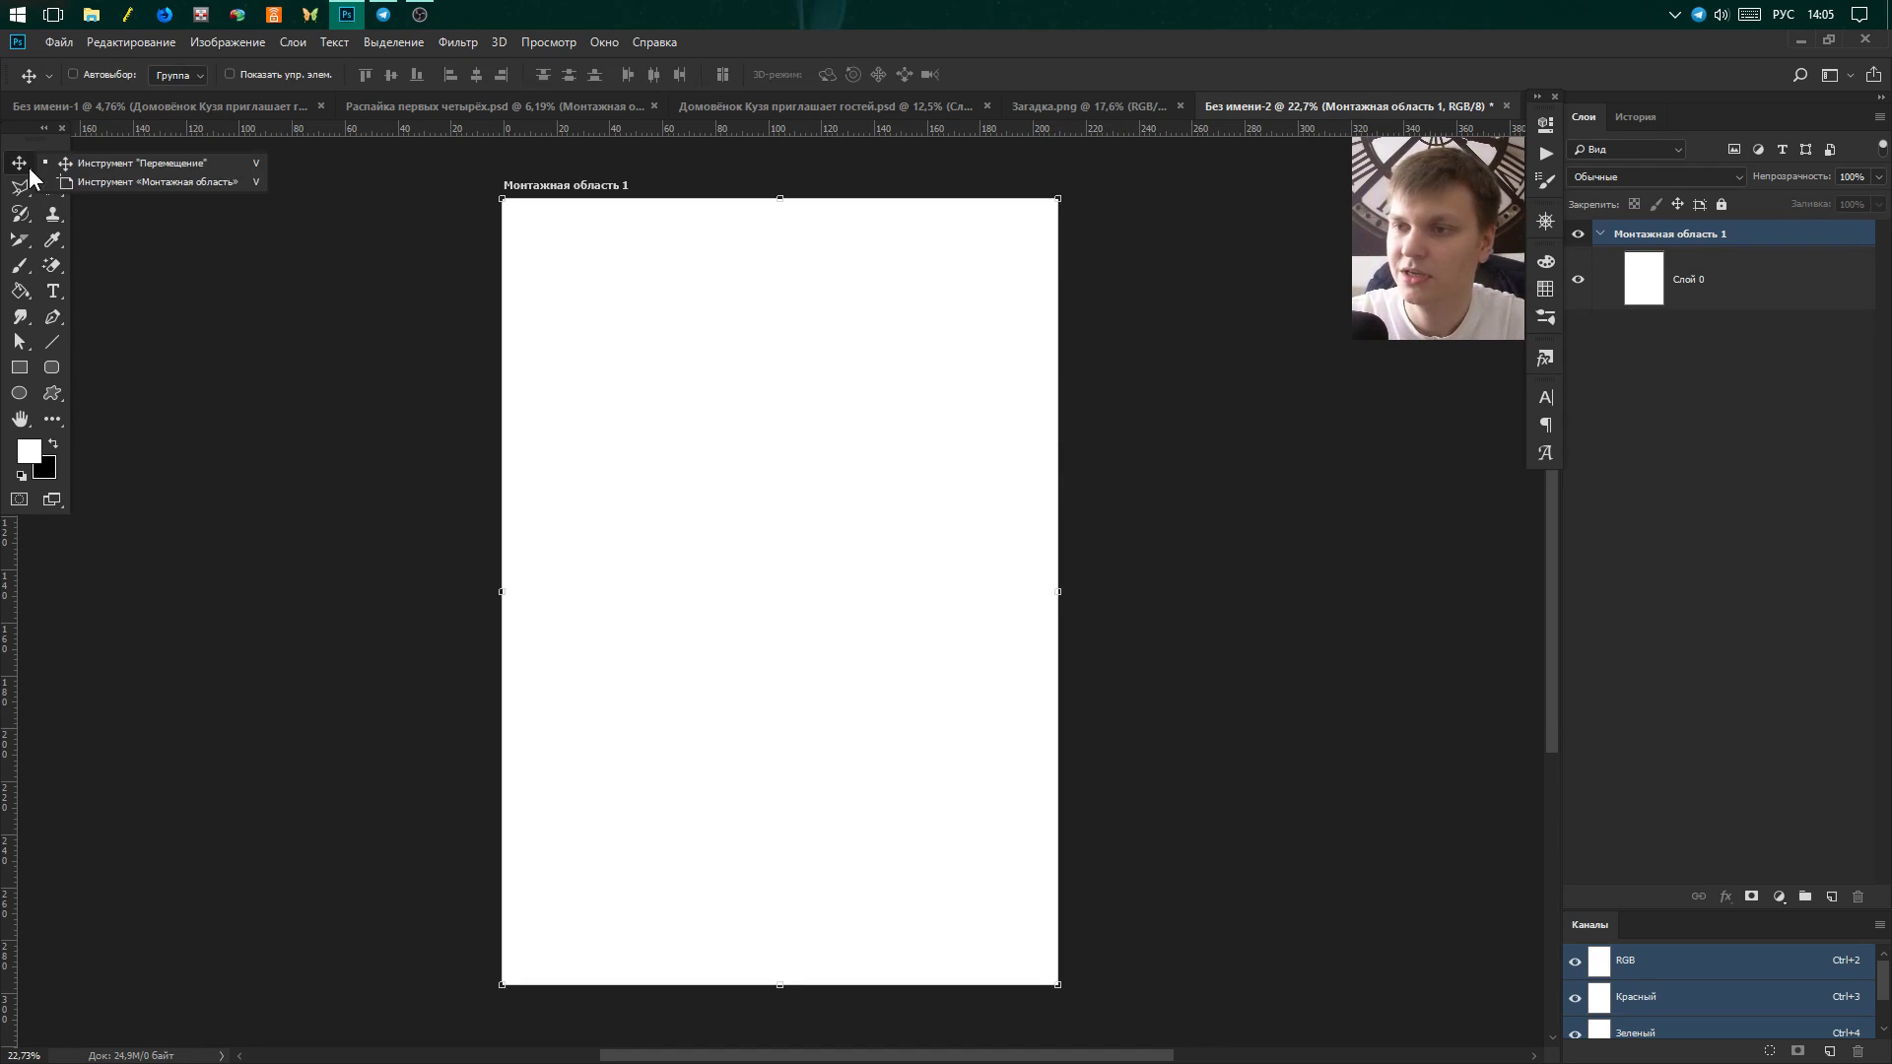
pyautogui.click(99, 181)
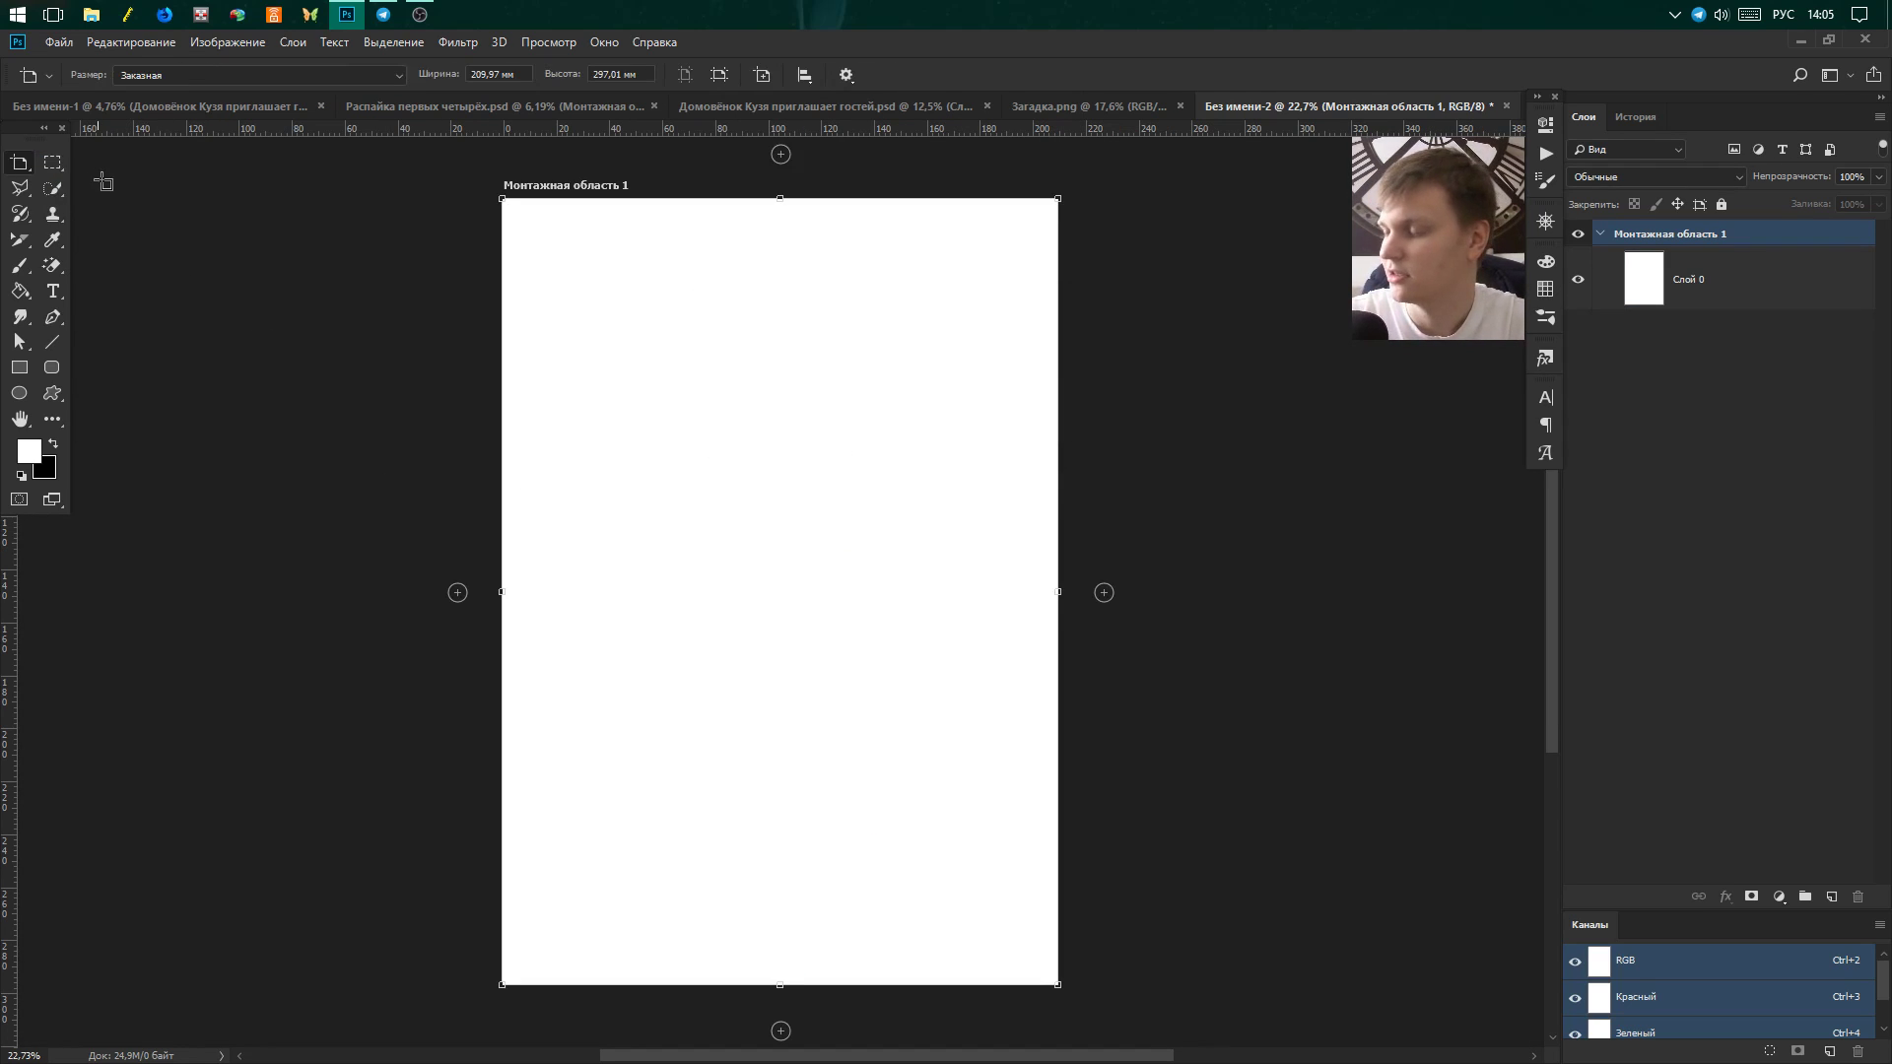
pyautogui.click(1104, 593)
pyautogui.scroll(-3, 1001, 588)
pyautogui.scroll(2, 713, 635)
pyautogui.press('v')
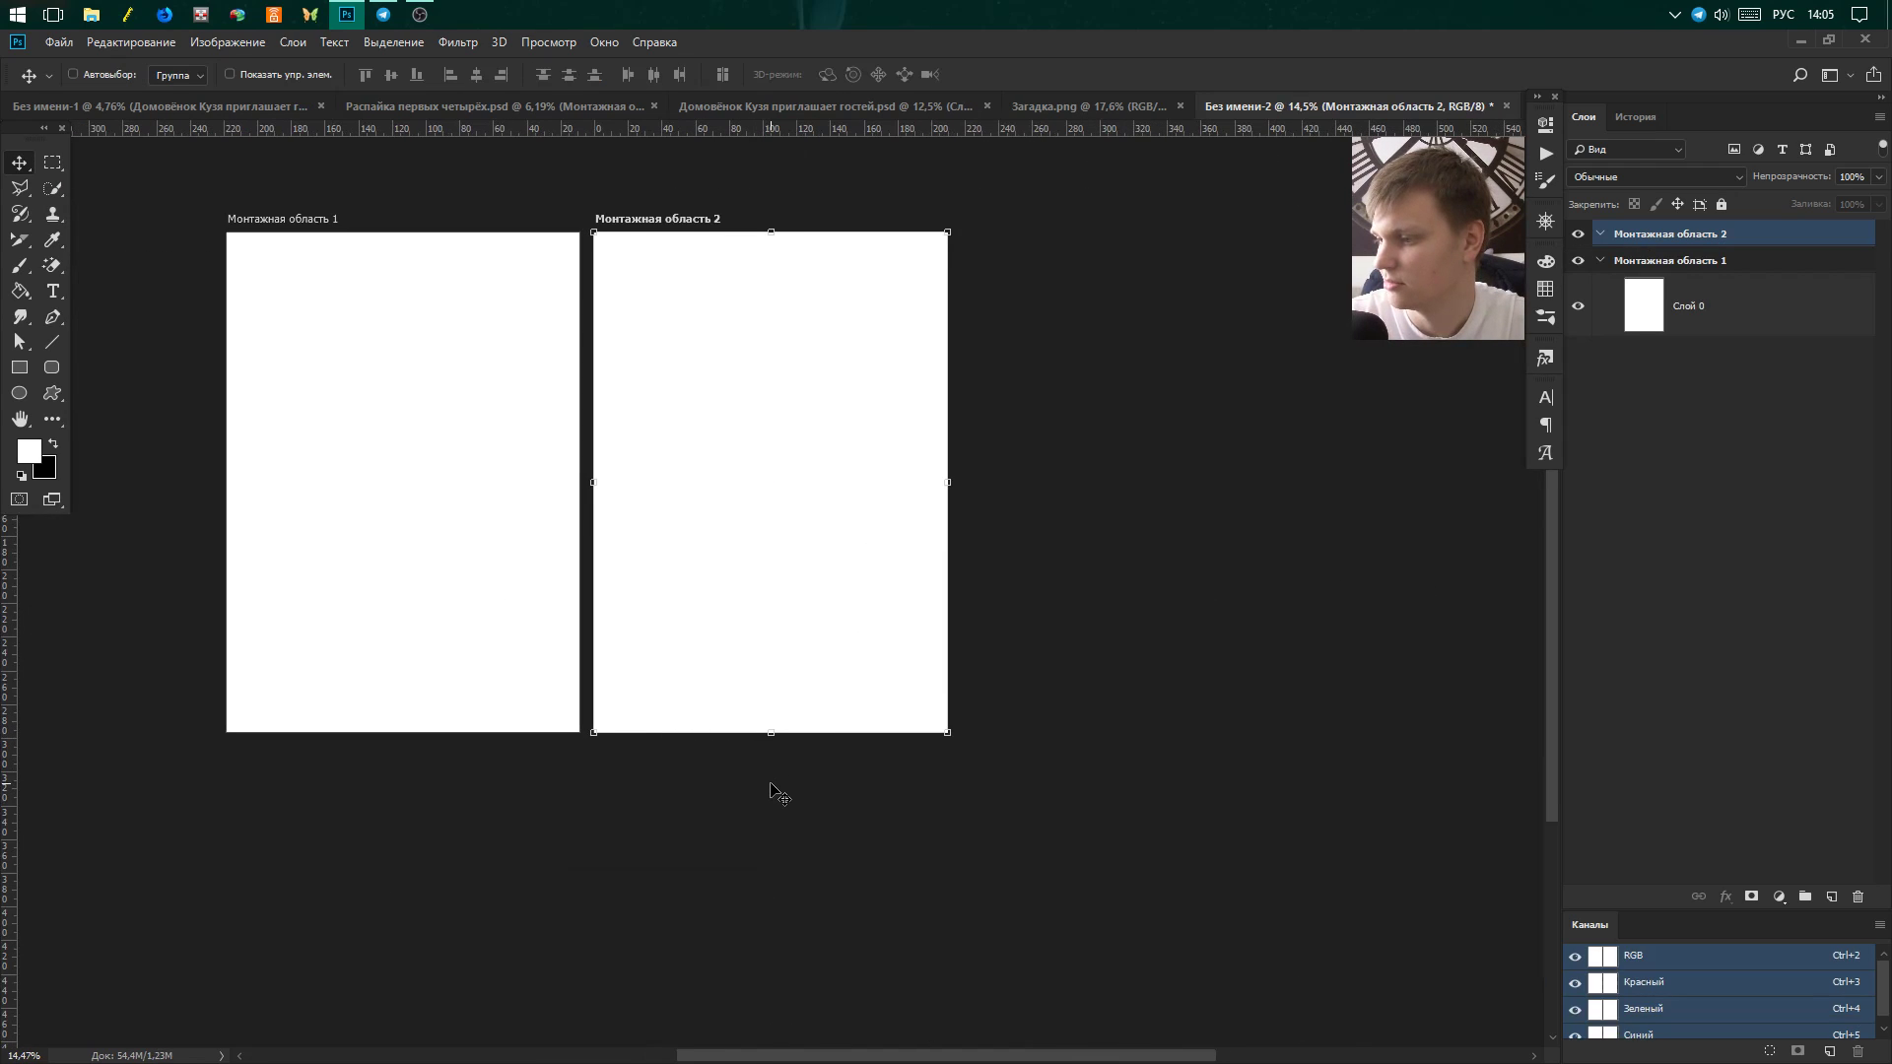
pyautogui.rightClick(25, 170)
pyautogui.click(102, 183)
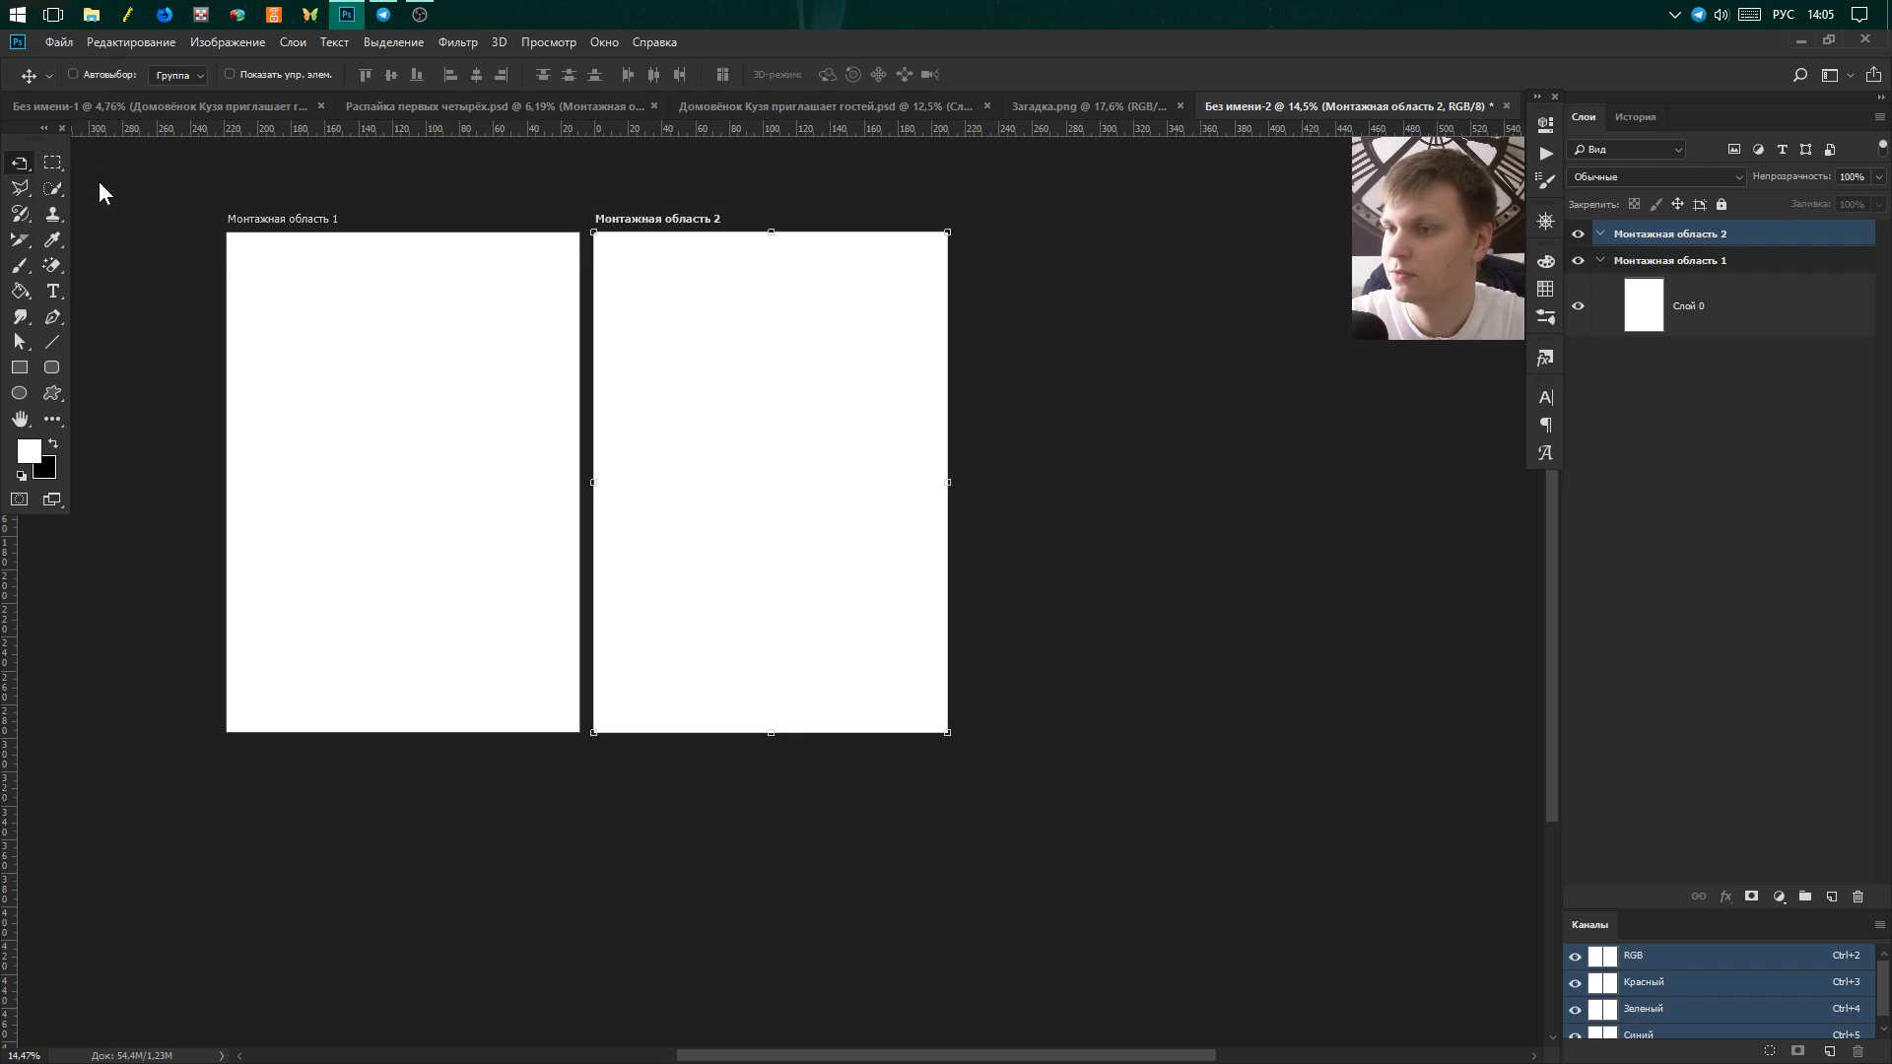
pyautogui.click(772, 780)
pyautogui.click(772, 777)
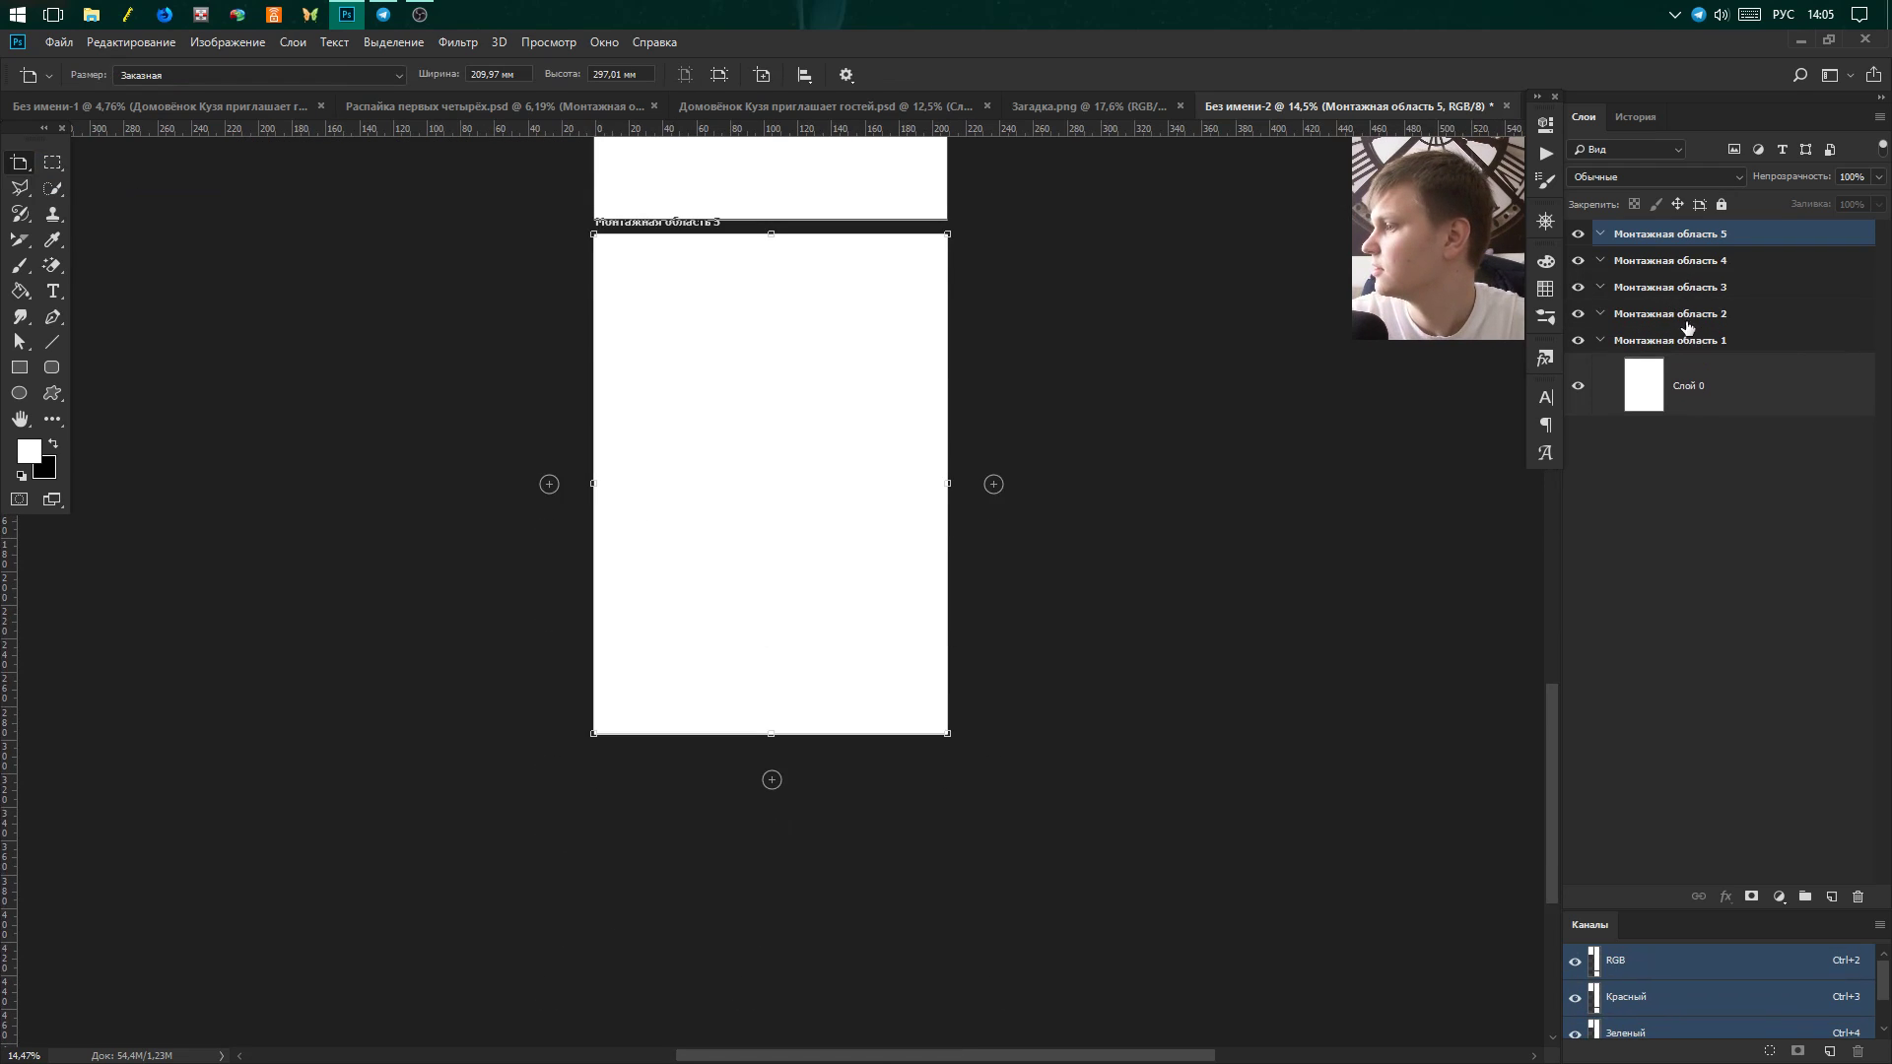
# Fill the left column with artboards to complete the two-by-four grid, then reselect Монтажная область 1.
pyautogui.click(1687, 340)
pyautogui.scroll(-3, 765, 355)
pyautogui.scroll(-2, 887, 346)
pyautogui.scroll(2, 765, 500)
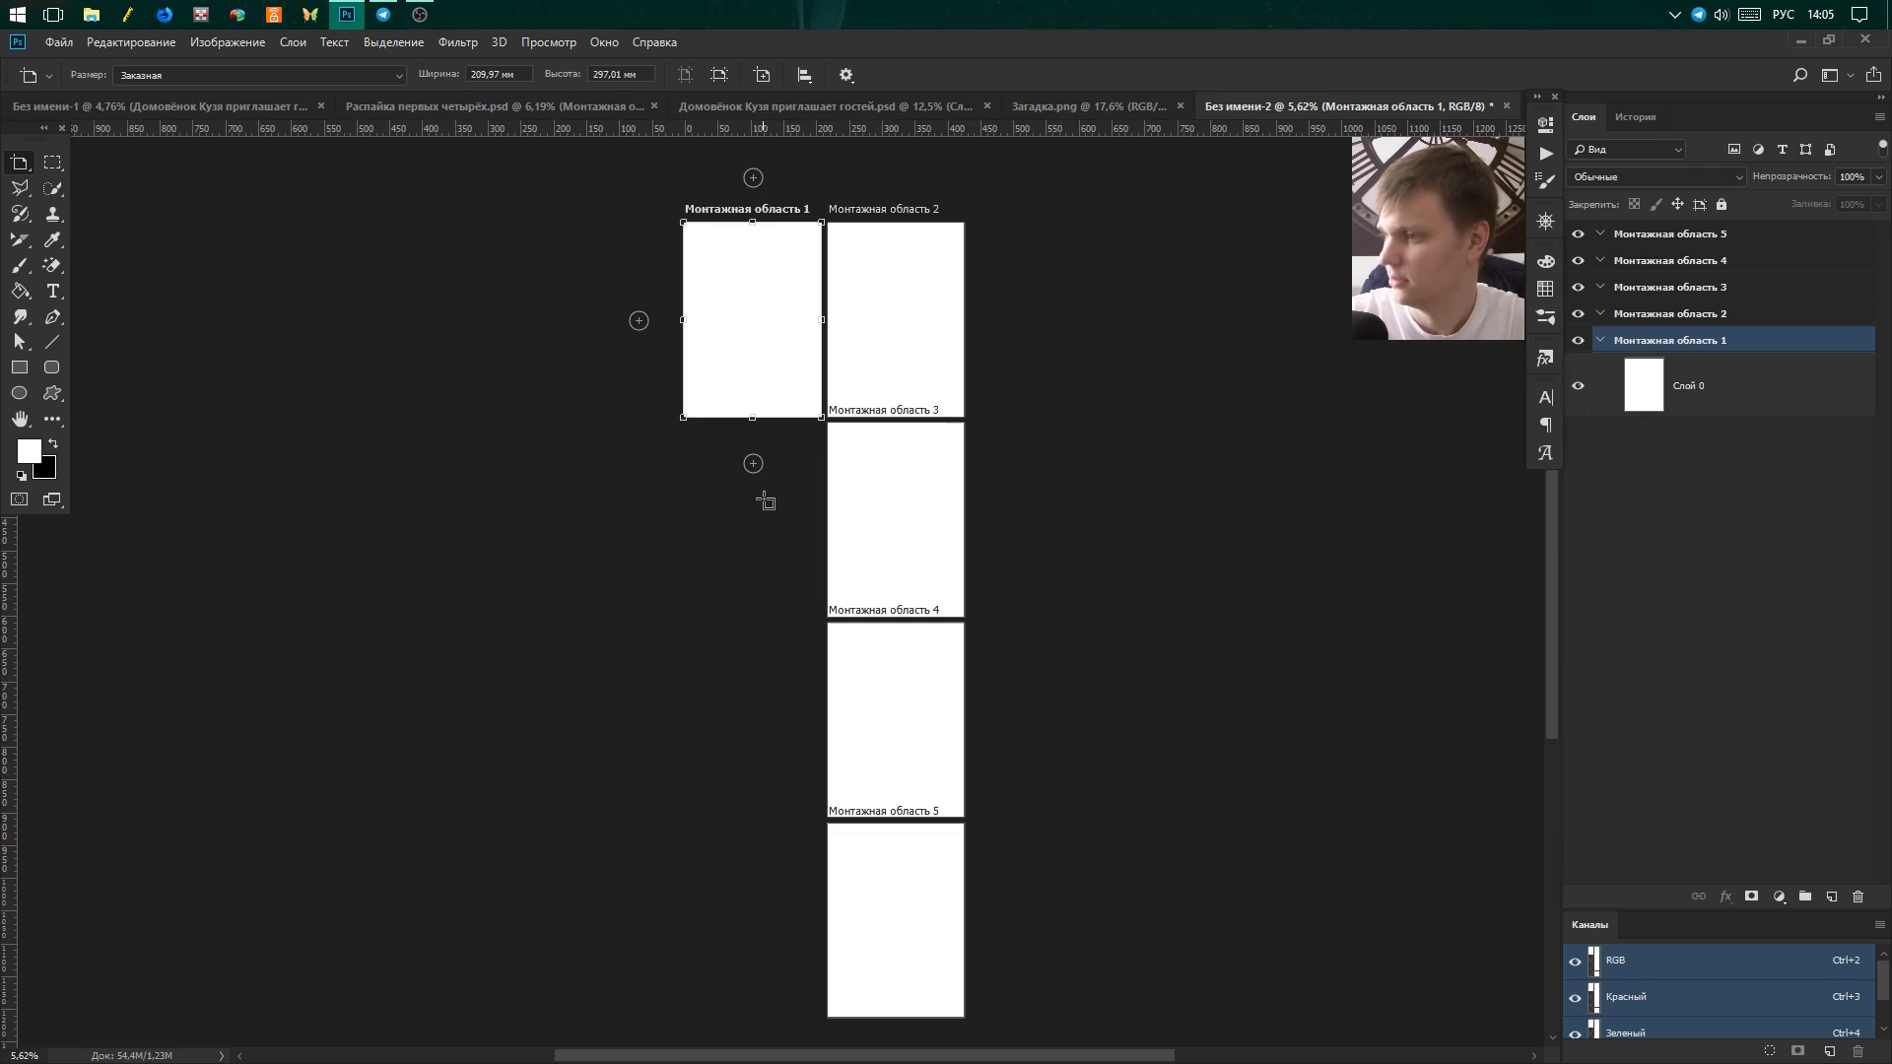
pyautogui.click(755, 464)
pyautogui.click(755, 464)
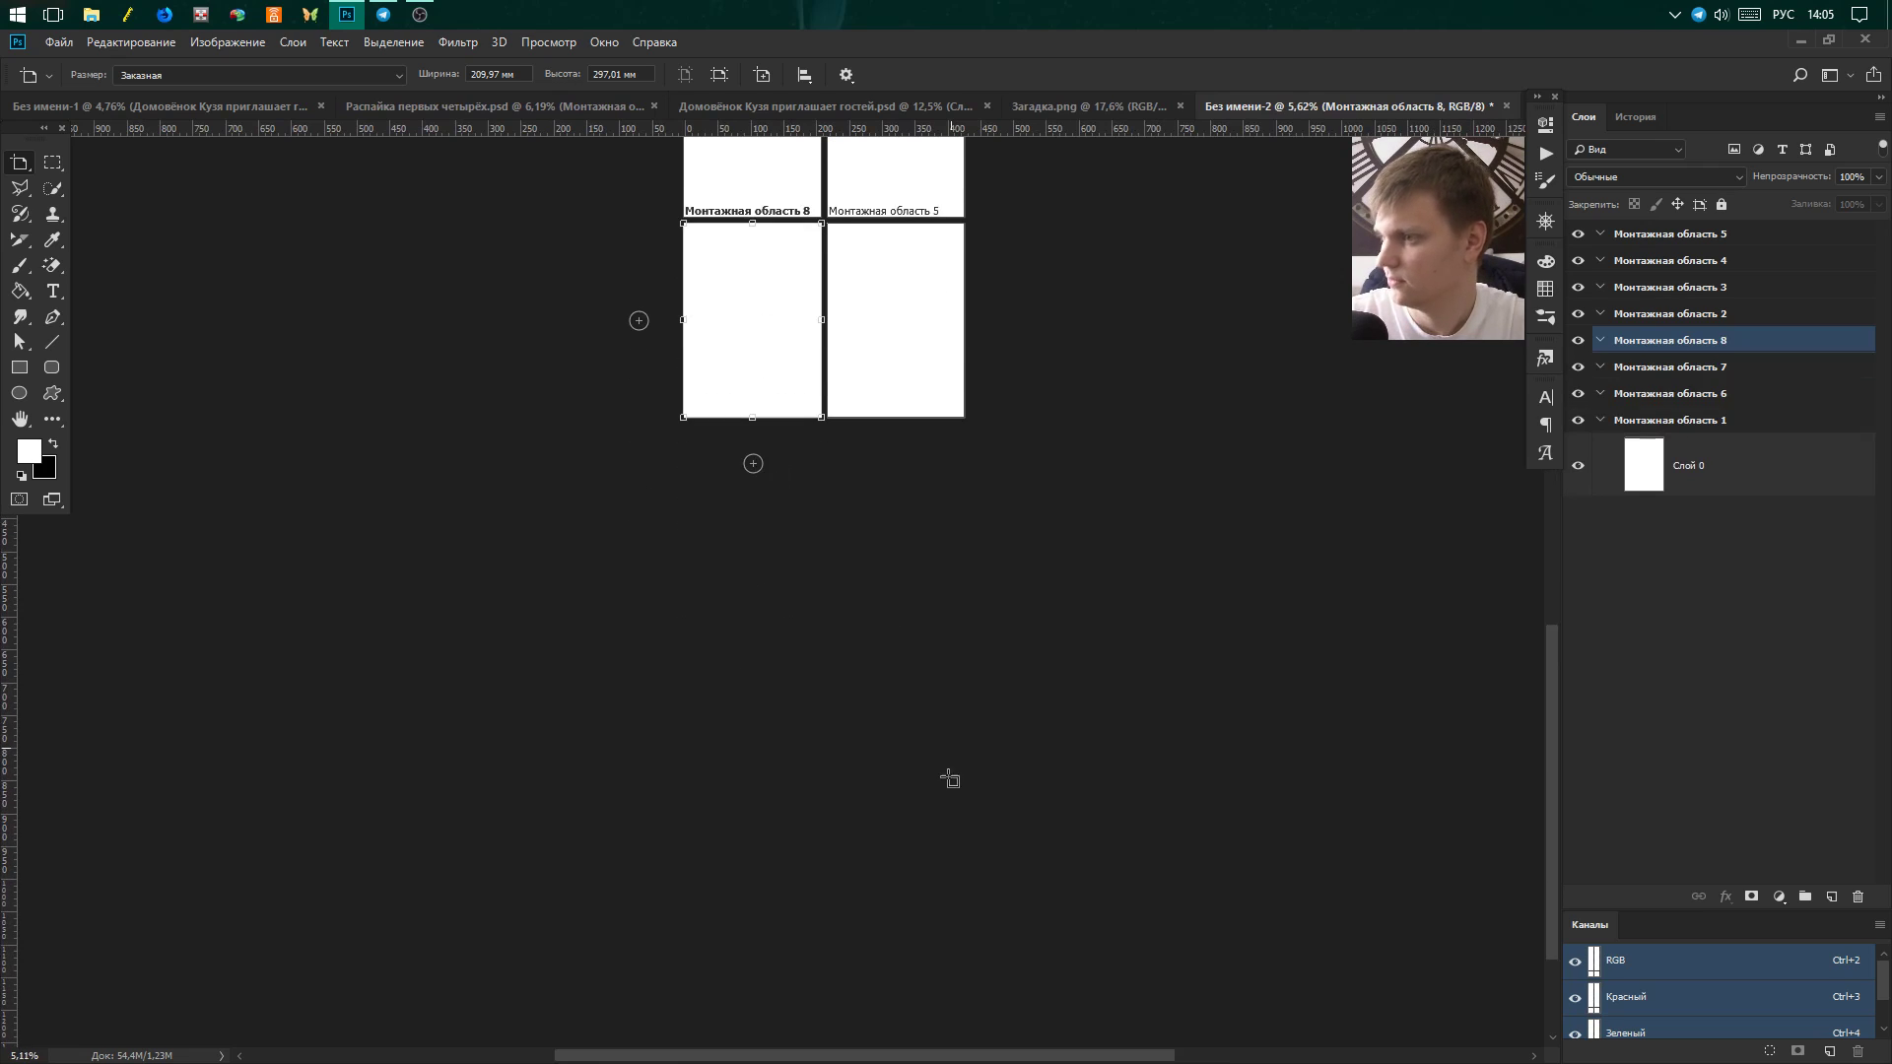
pyautogui.scroll(-4, 952, 612)
pyautogui.scroll(3, 952, 613)
pyautogui.scroll(-1, 966, 485)
pyautogui.scroll(1, 992, 486)
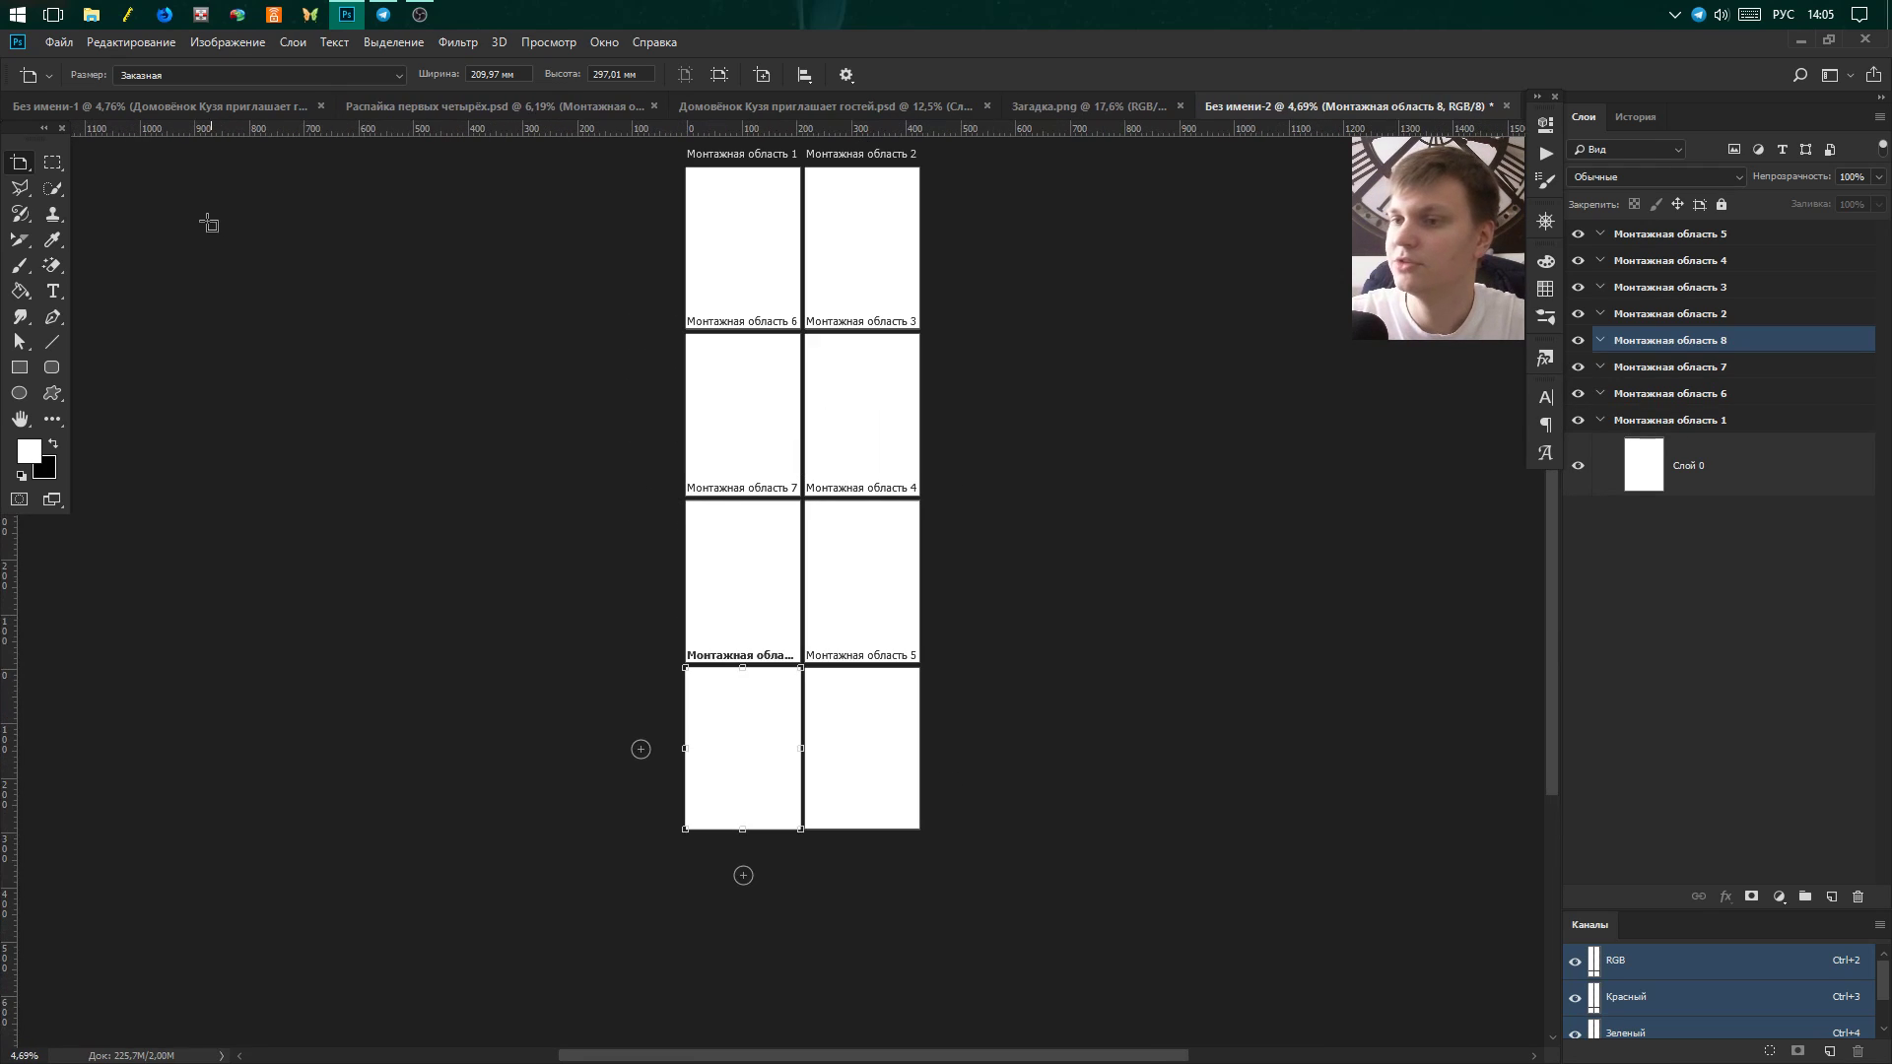
pyautogui.click(54, 162)
pyautogui.scroll(-1, 764, 266)
pyautogui.scroll(2, 999, 511)
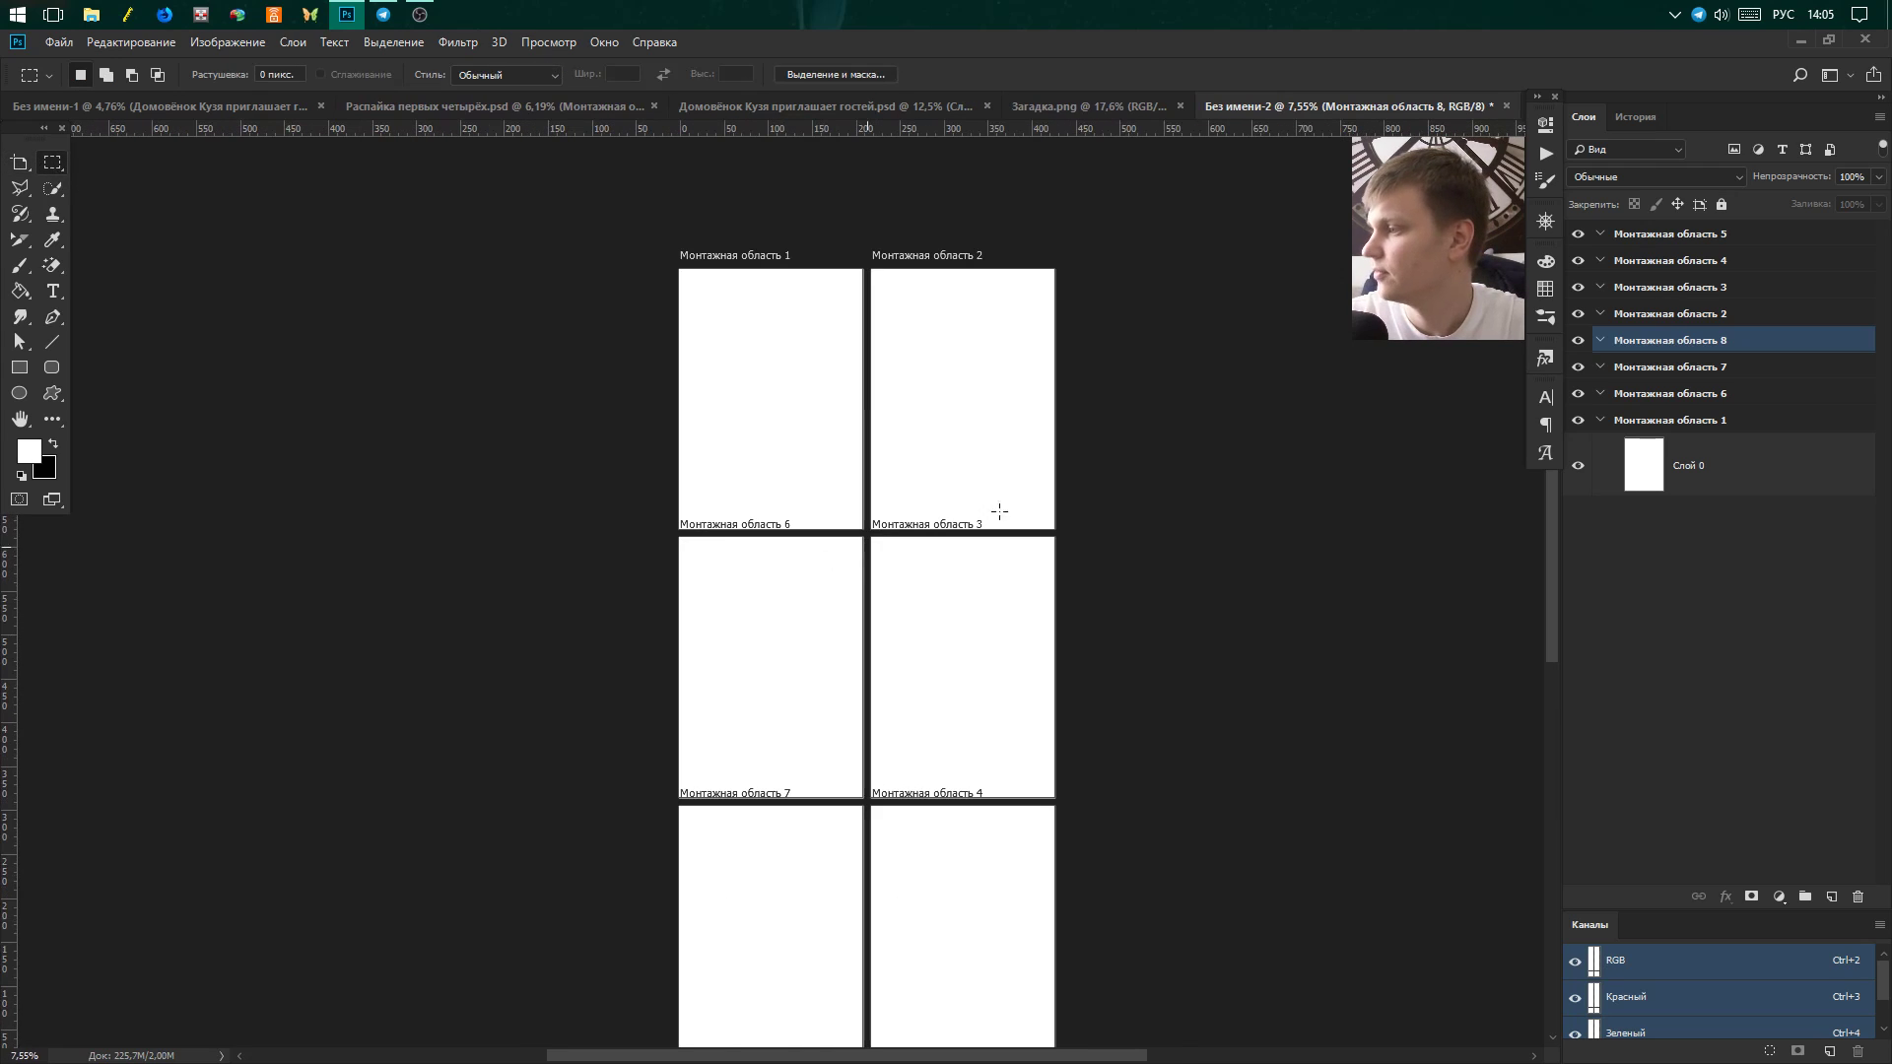
pyautogui.click(1652, 430)
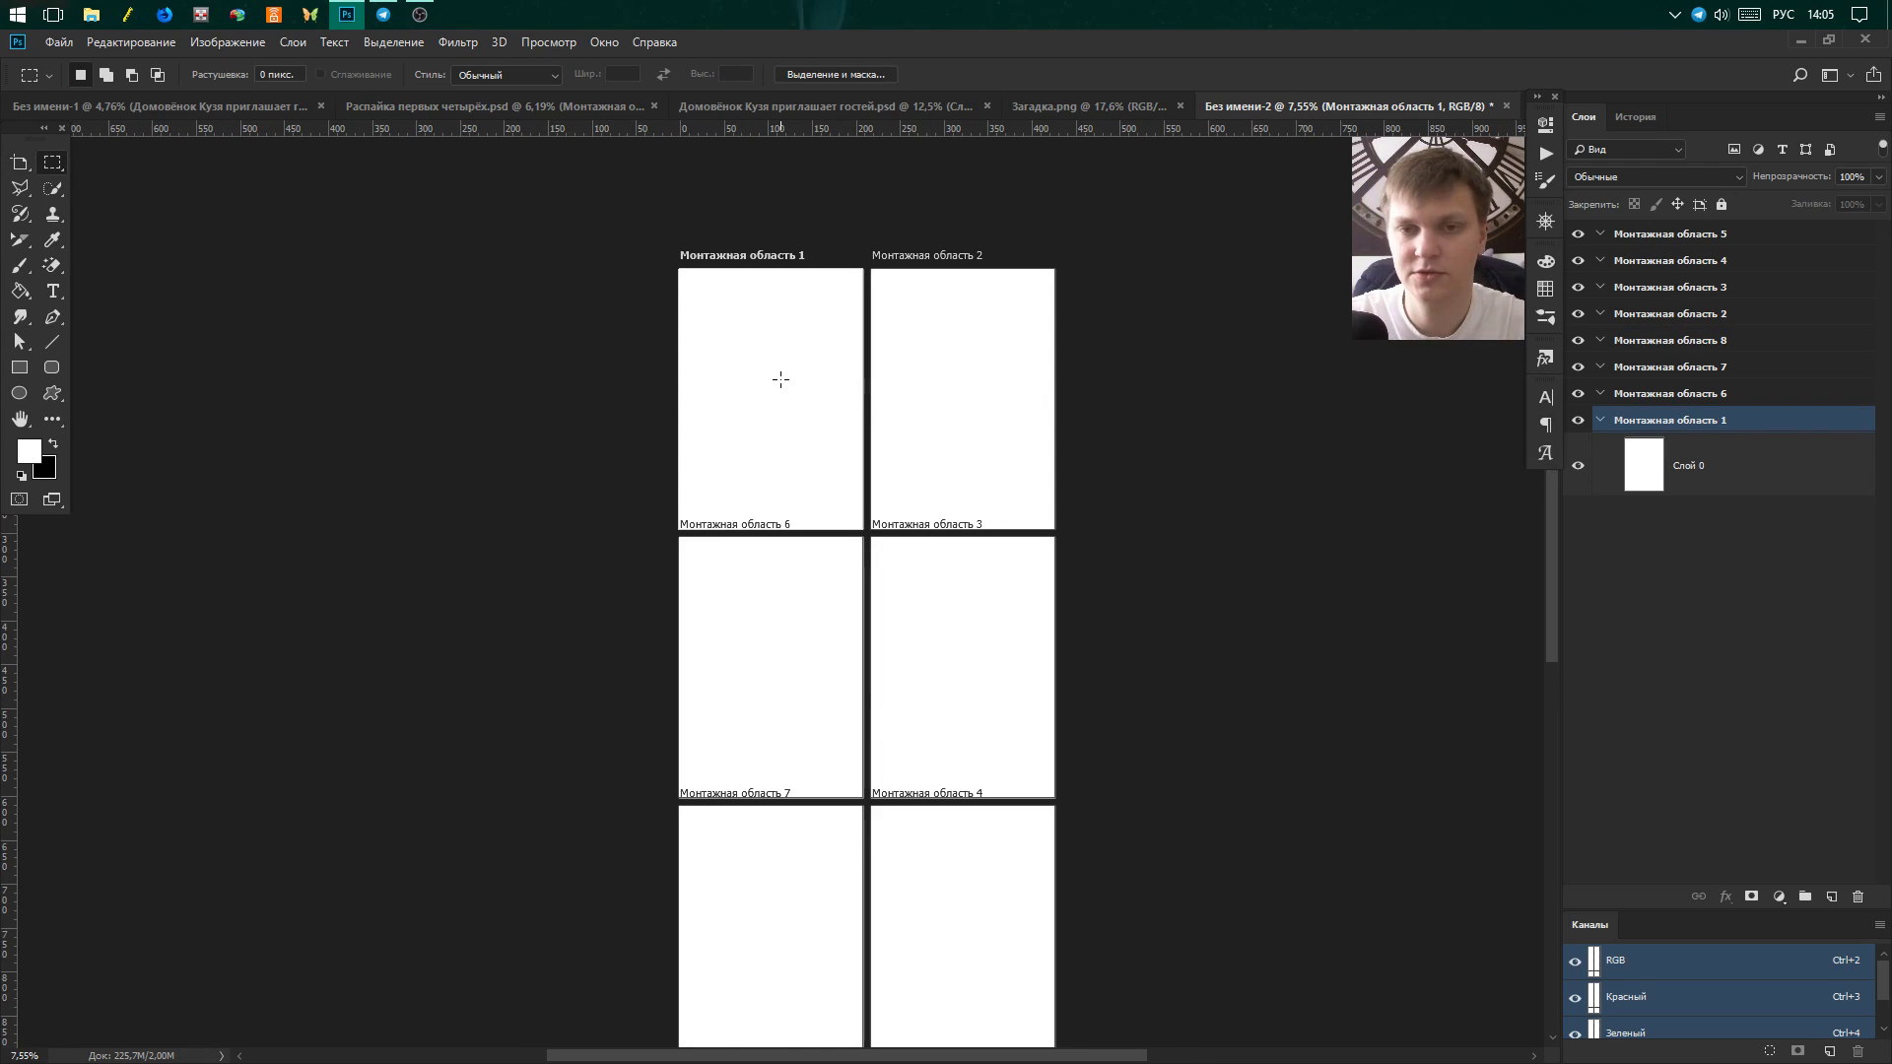
pyautogui.scroll(2, 759, 296)
pyautogui.scroll(2, 690, 276)
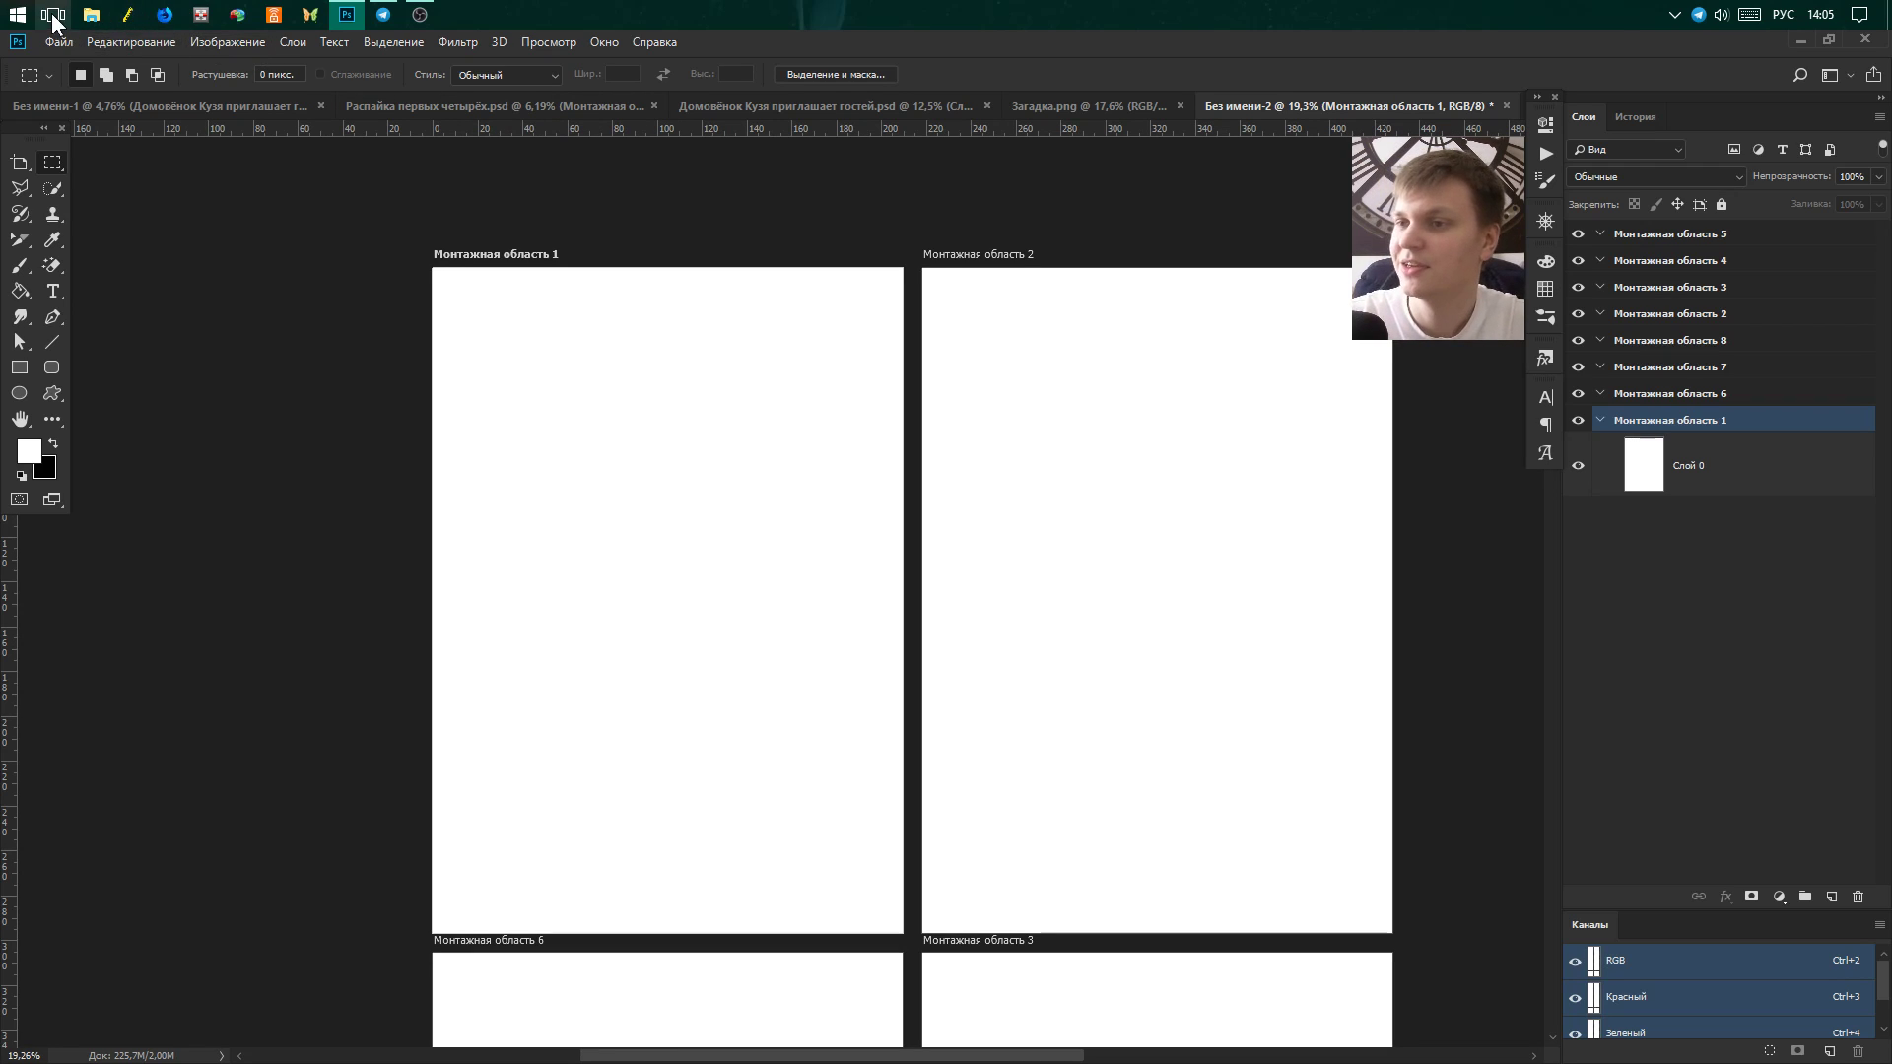
# Open D:\Библиотека\Янв-Фев in File Explorer and move the window to the left edge.
pyautogui.click(87, 15)
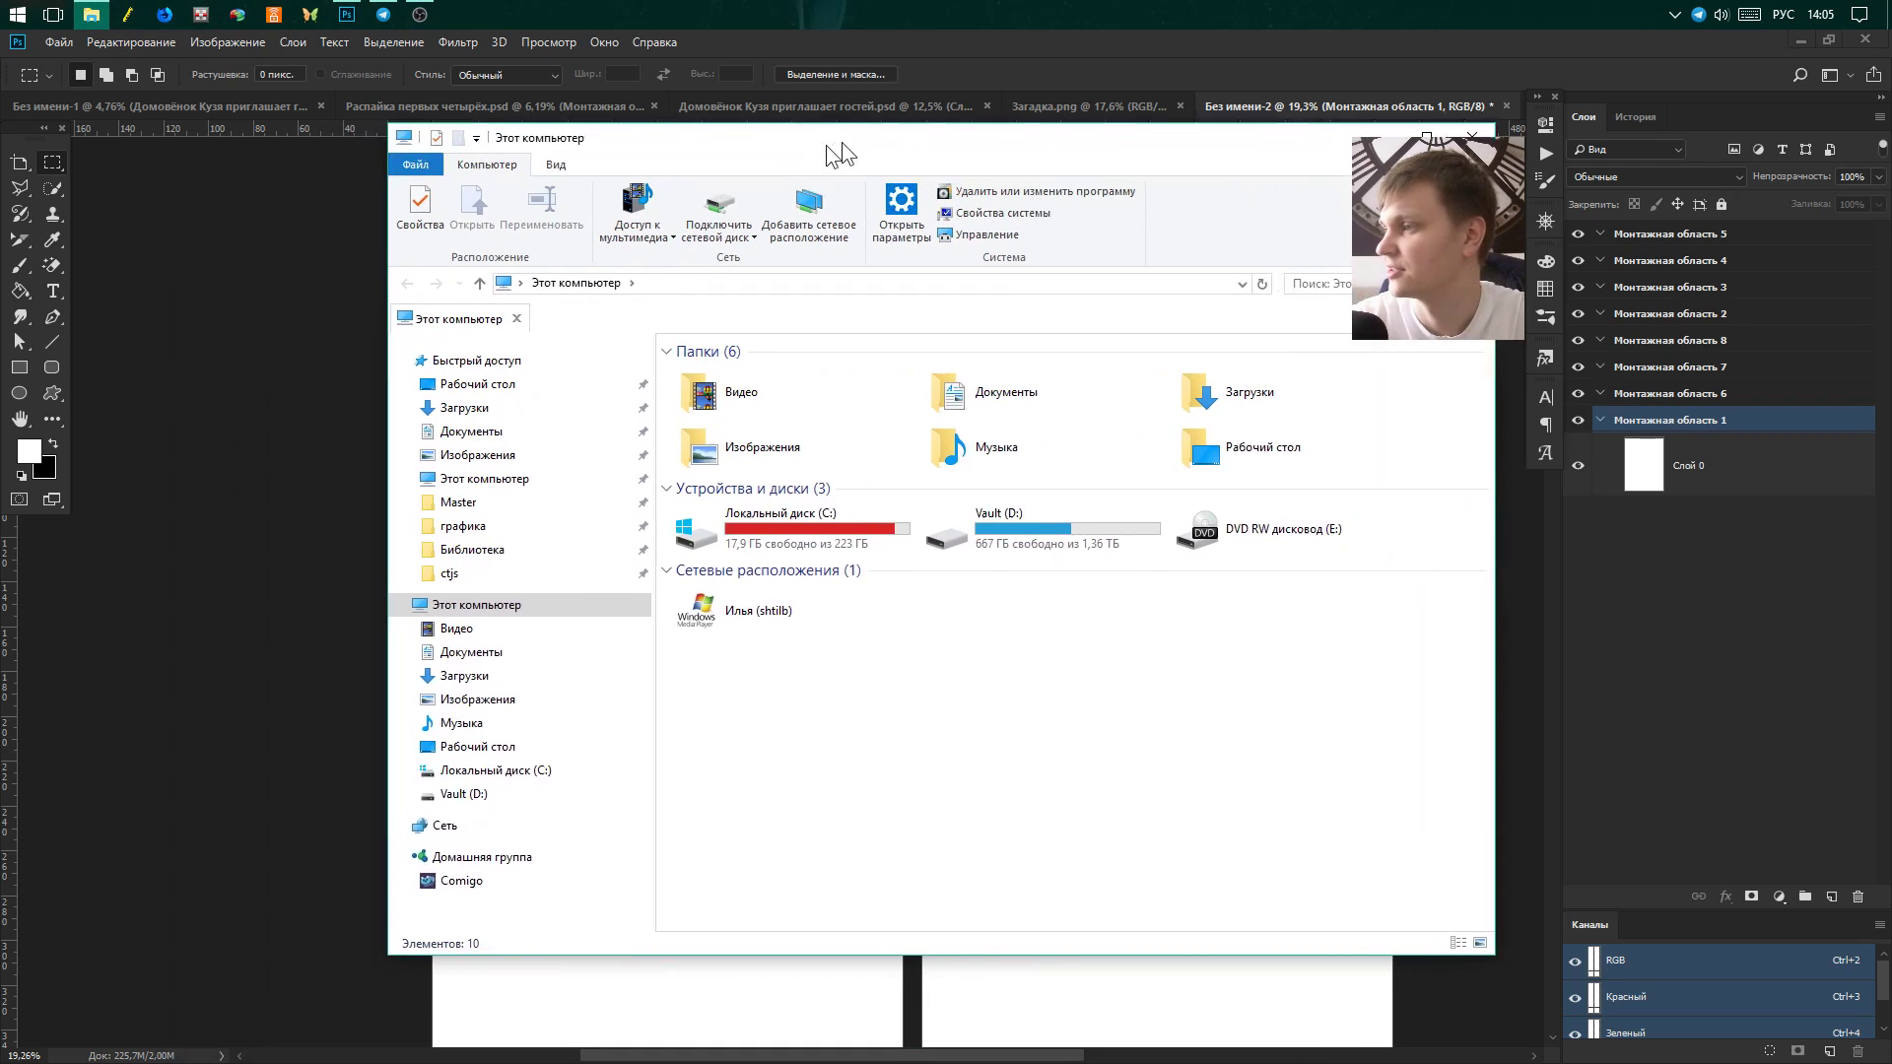
pyautogui.moveTo(606, 247)
pyautogui.mouseDown()
pyautogui.moveTo(727, 151)
pyautogui.moveTo(855, 158)
pyautogui.mouseUp()
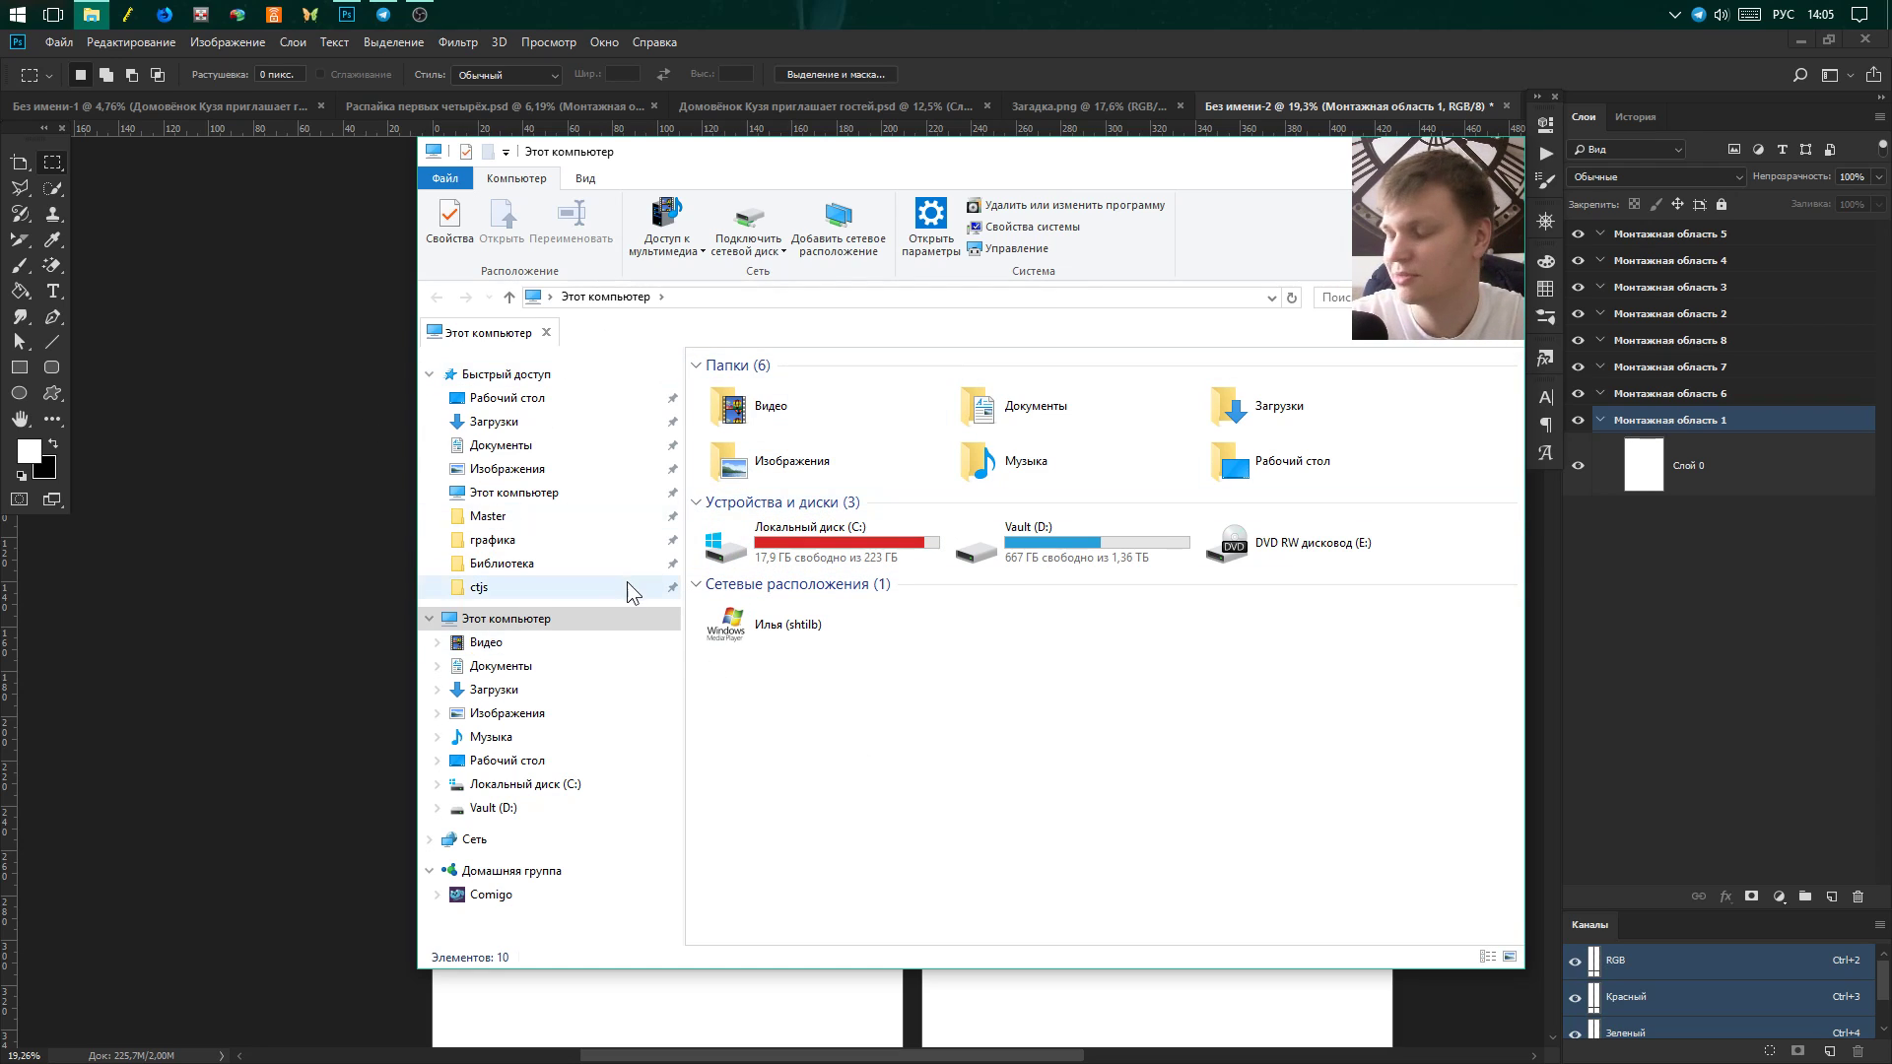
pyautogui.click(574, 565)
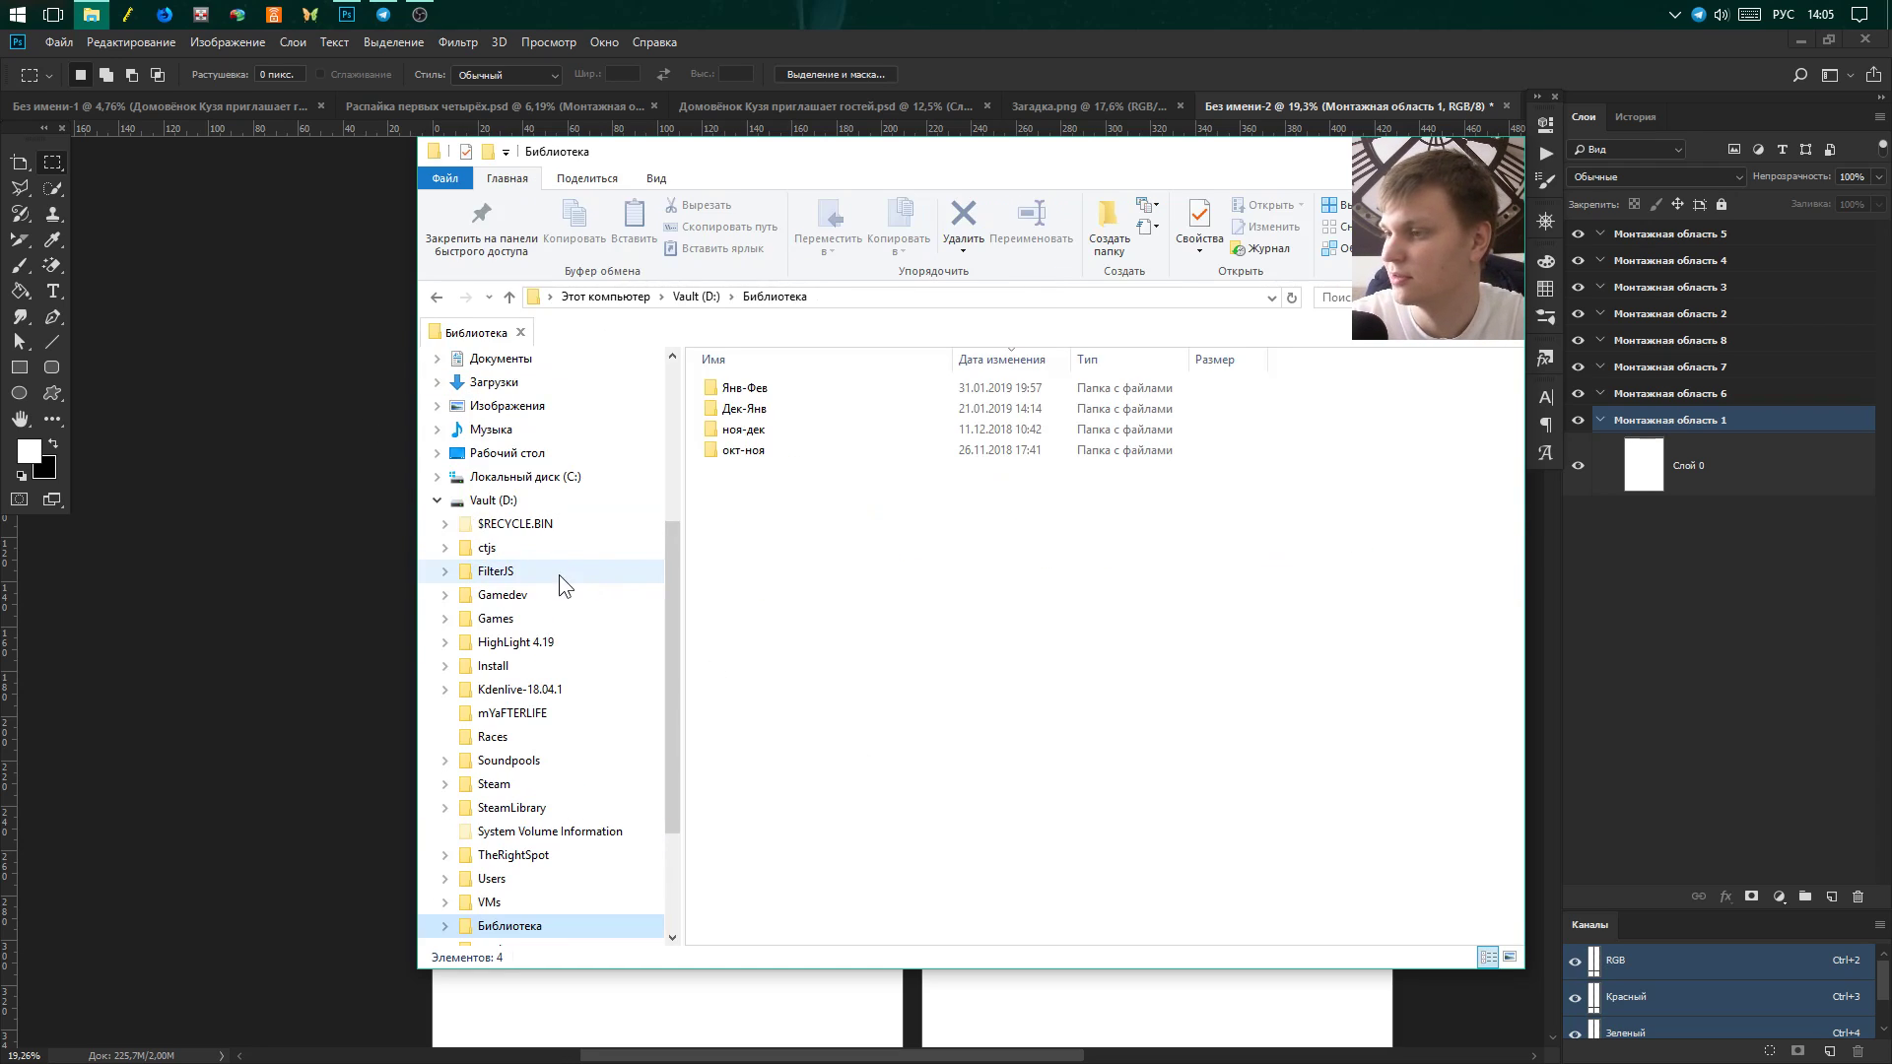
pyautogui.doubleClick(774, 391)
pyautogui.moveTo(1027, 162)
pyautogui.mouseDown()
pyautogui.moveTo(59, 298)
pyautogui.moveTo(5, 203)
pyautogui.mouseUp()
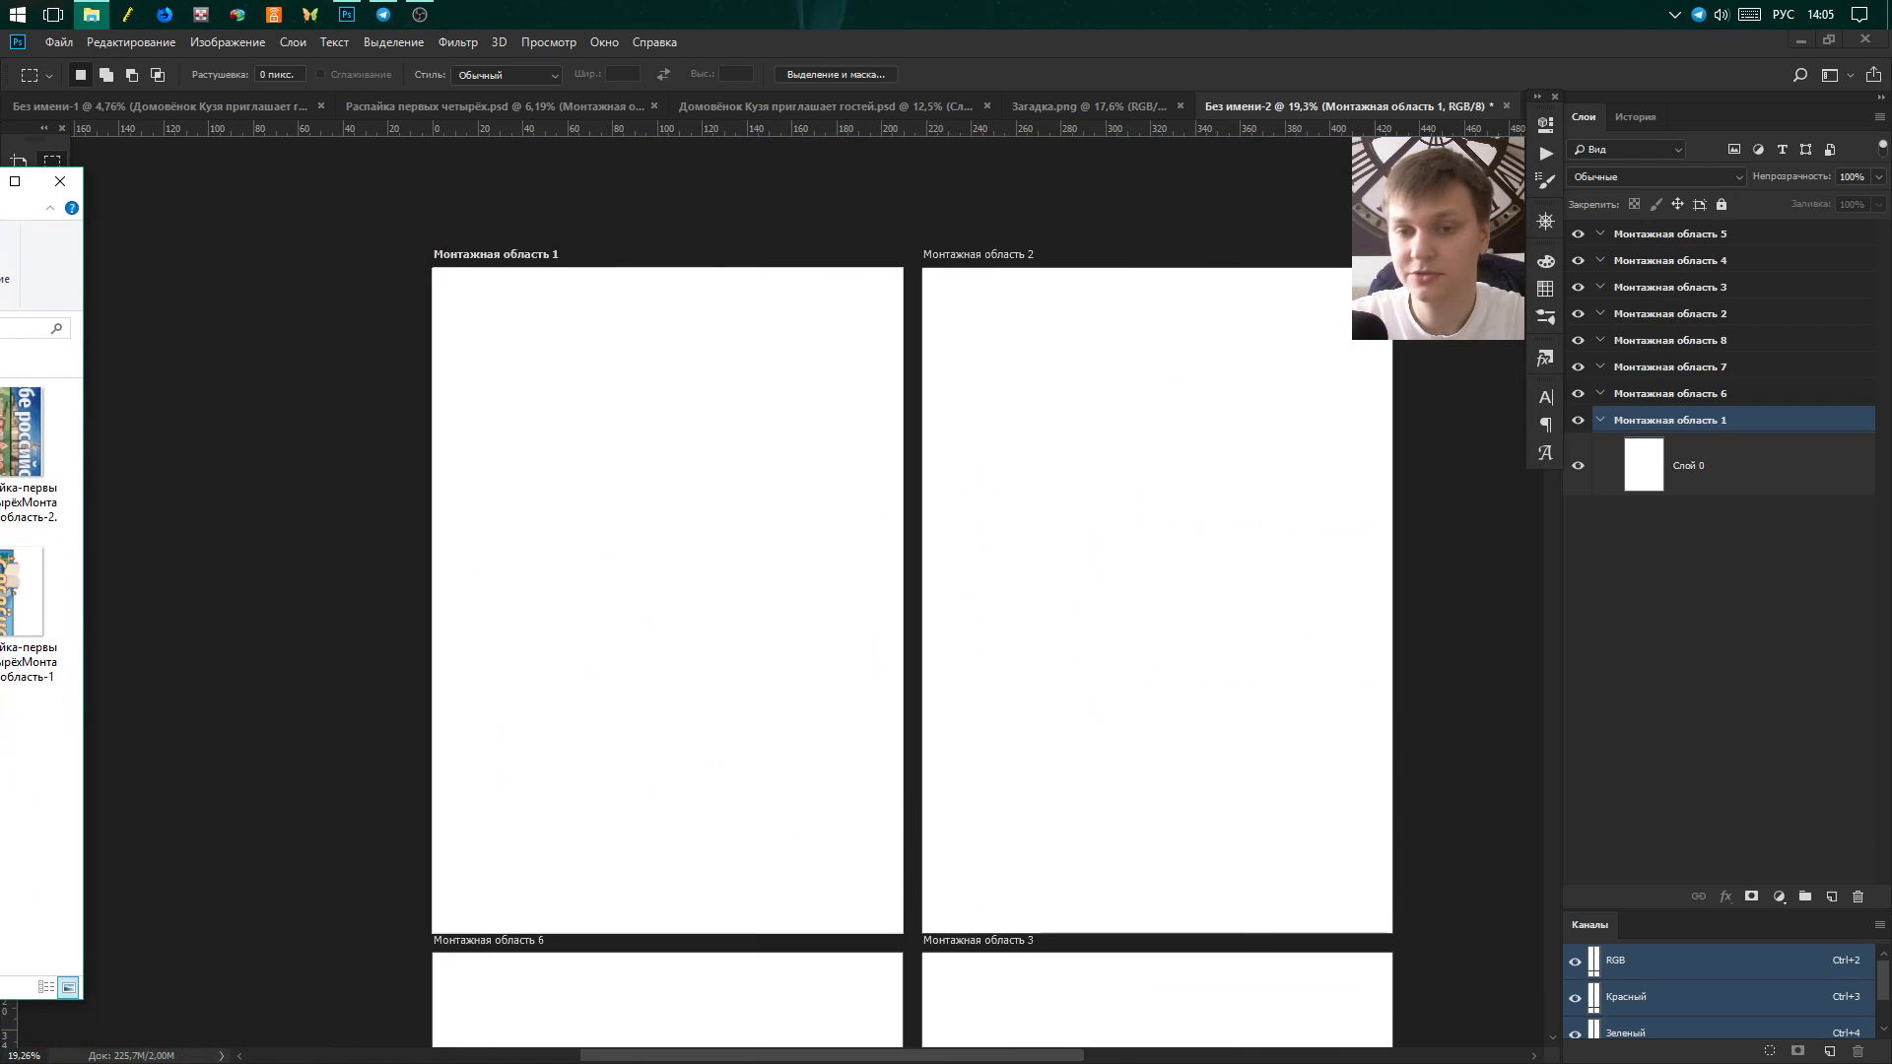
# Return to Photoshop and drop the Кузя banner file onto Монтажная область 1.
pyautogui.hotkey('alt', 'Tab')
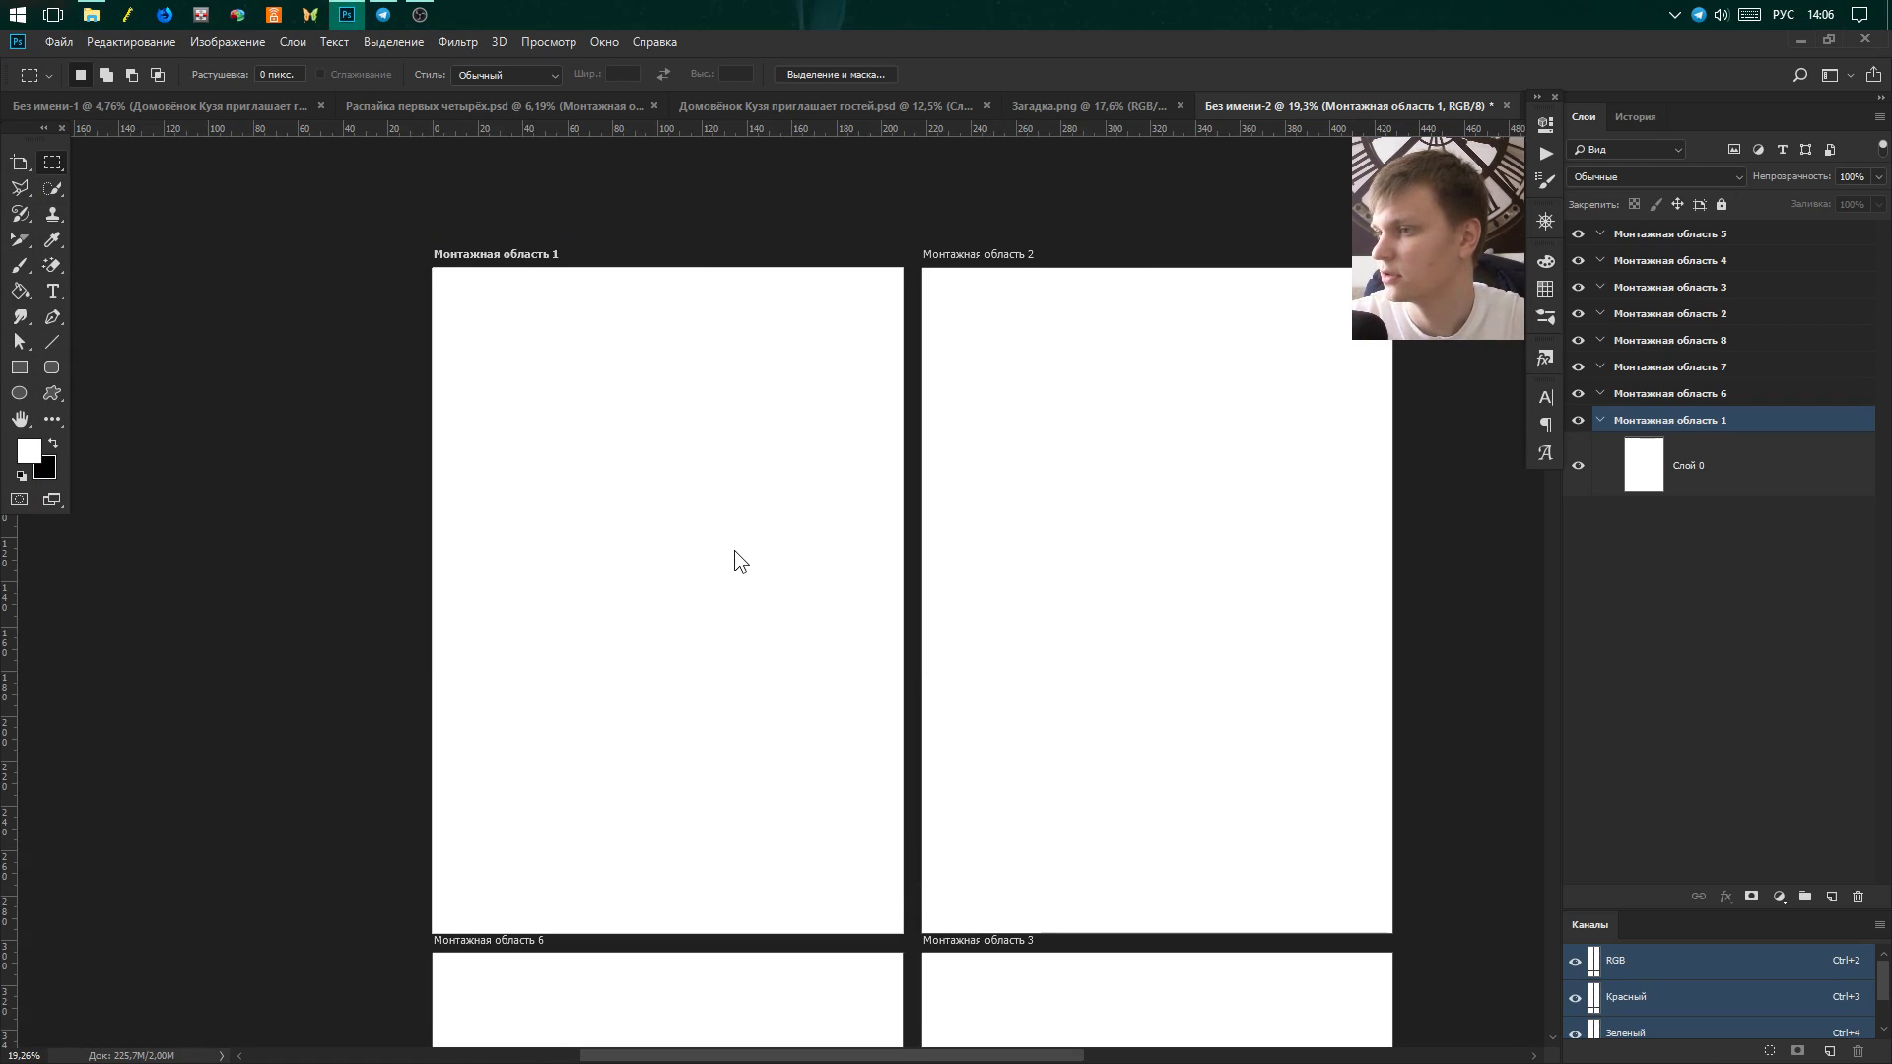
pyautogui.scroll(3, 653, 611)
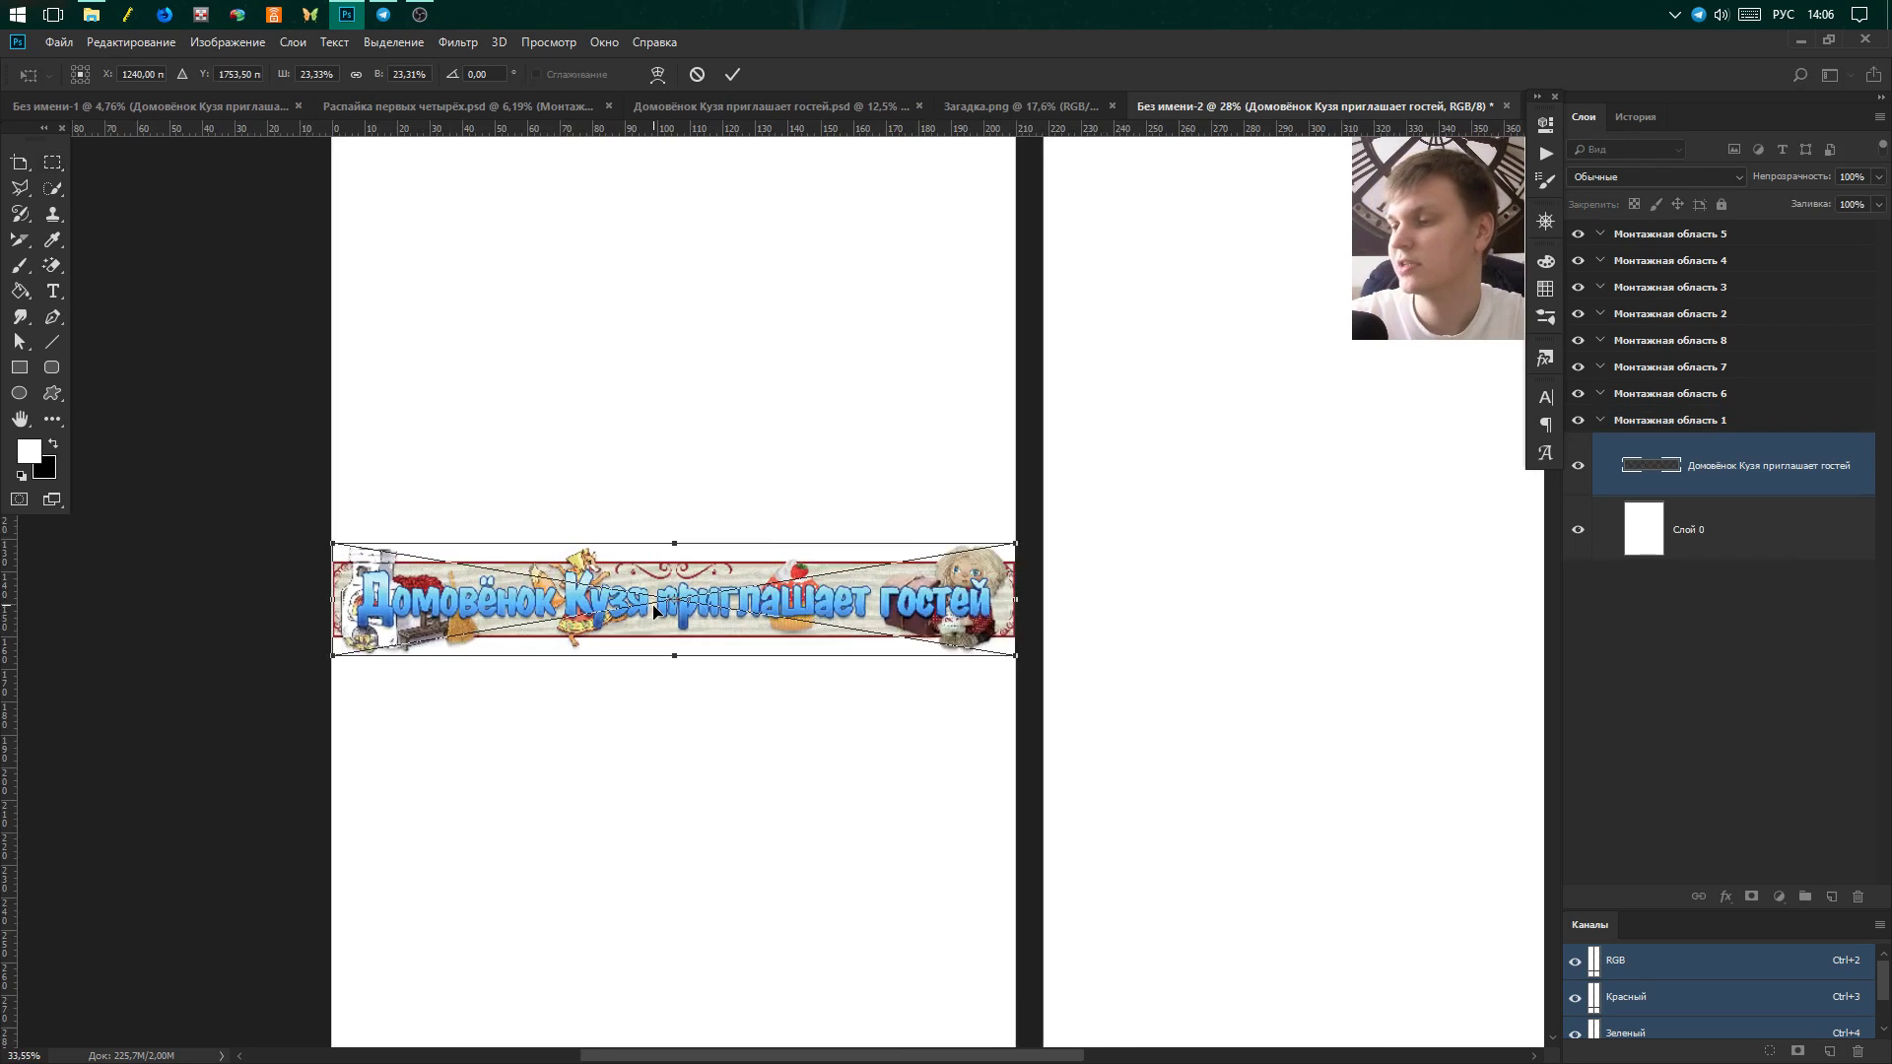
pyautogui.scroll(2, 653, 611)
pyautogui.scroll(1, 690, 610)
pyautogui.scroll(-5, 825, 619)
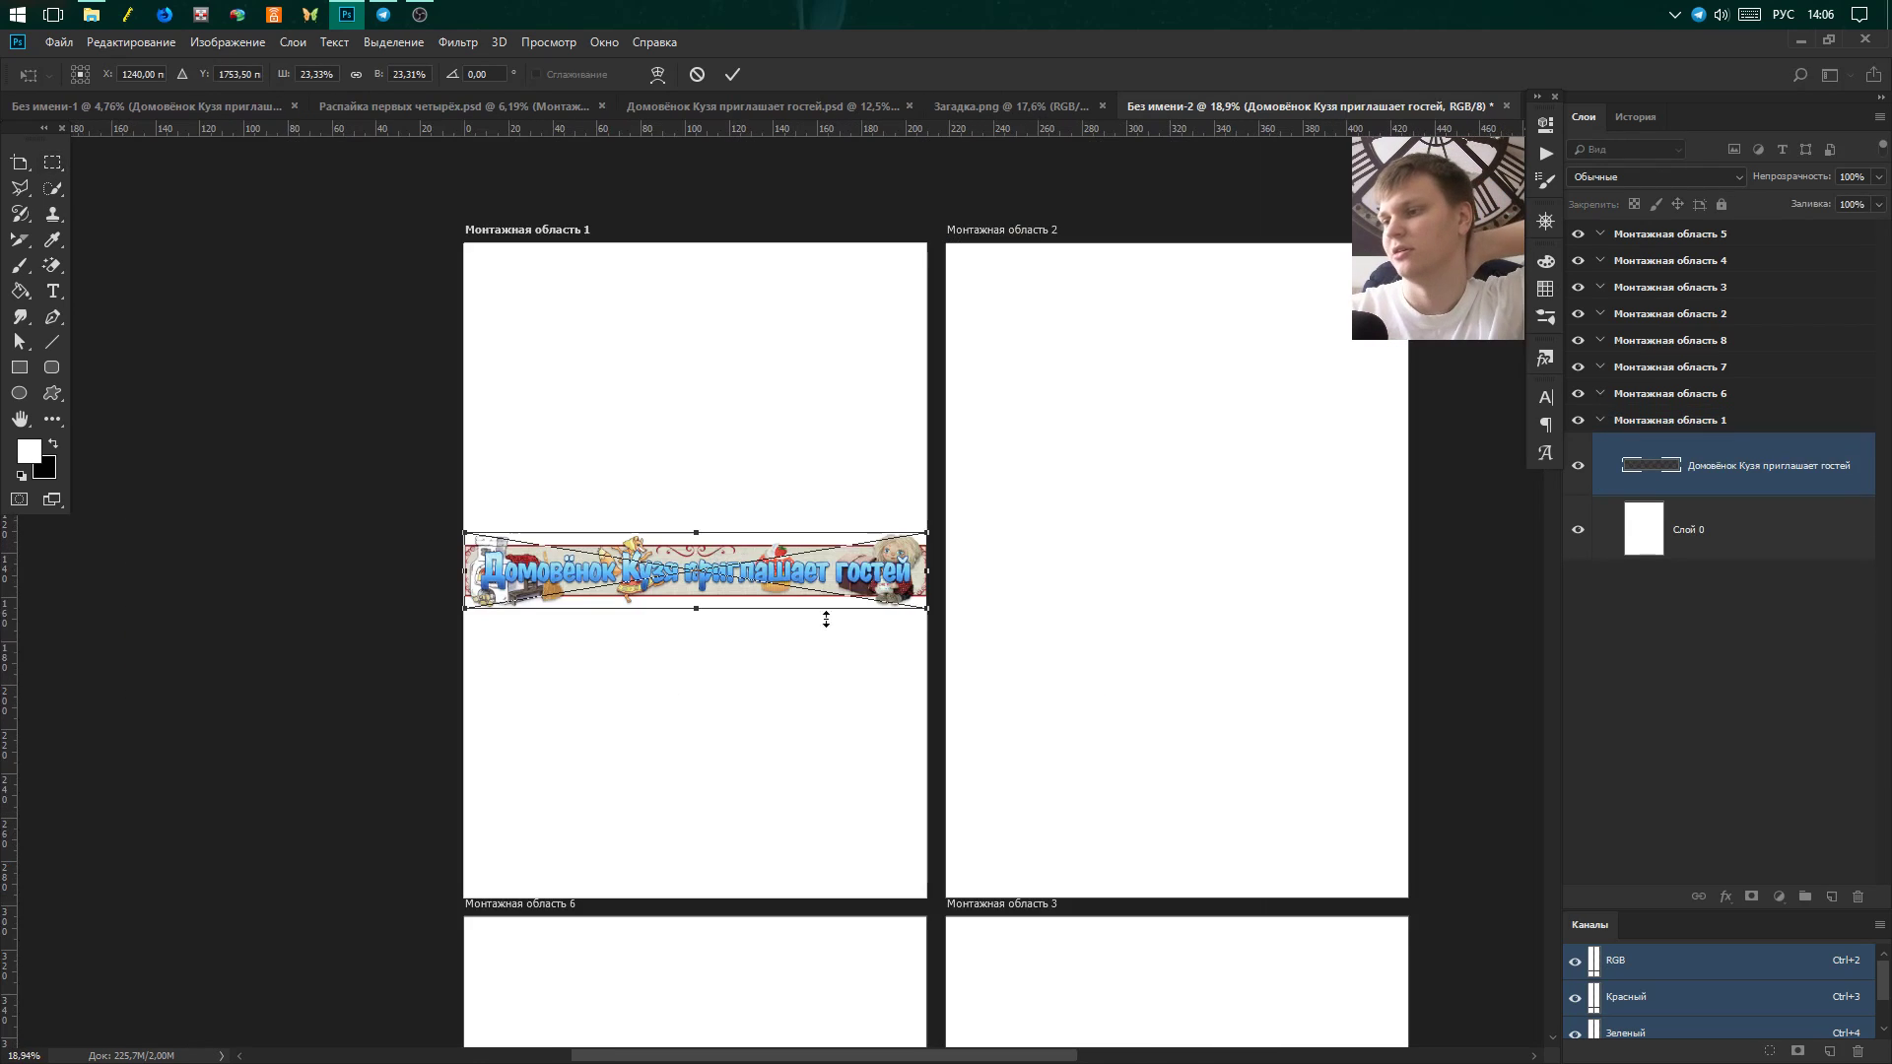
pyautogui.scroll(-4, 826, 619)
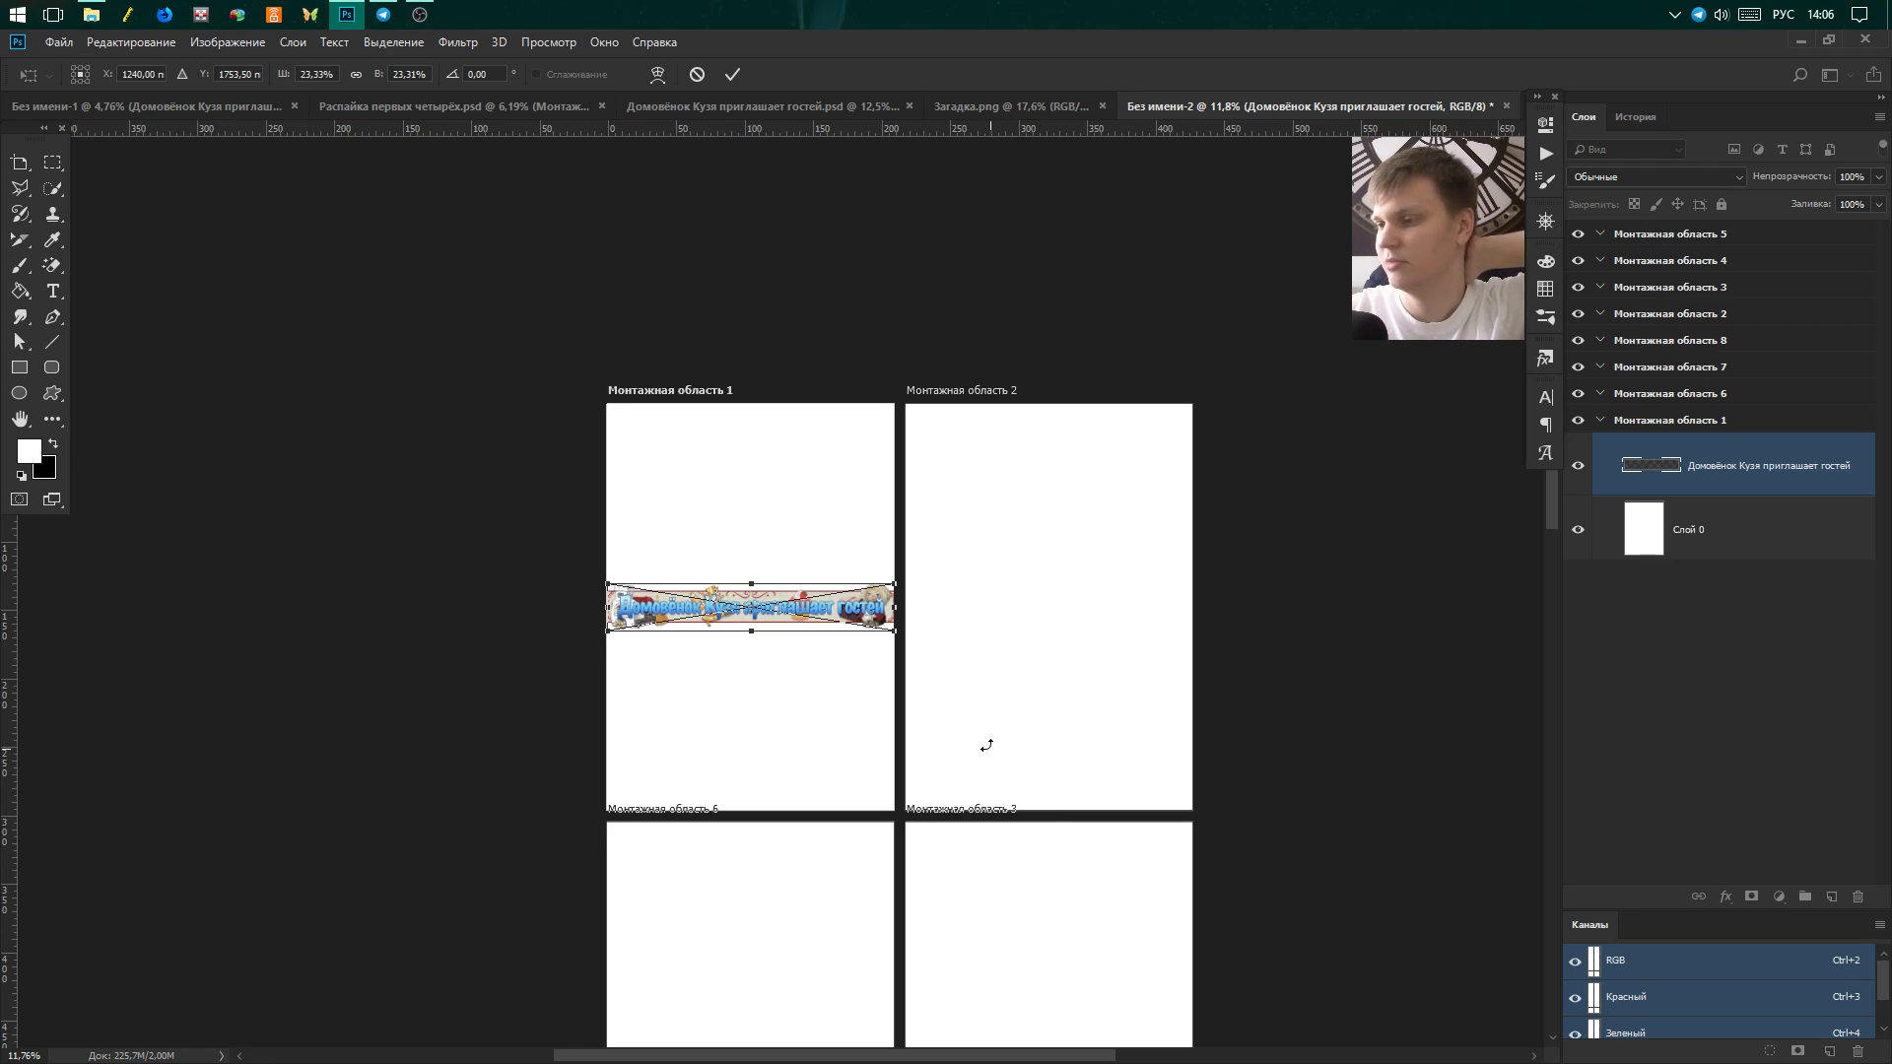
pyautogui.scroll(2, 885, 690)
pyautogui.scroll(1, 540, 553)
pyautogui.scroll(3, 677, 534)
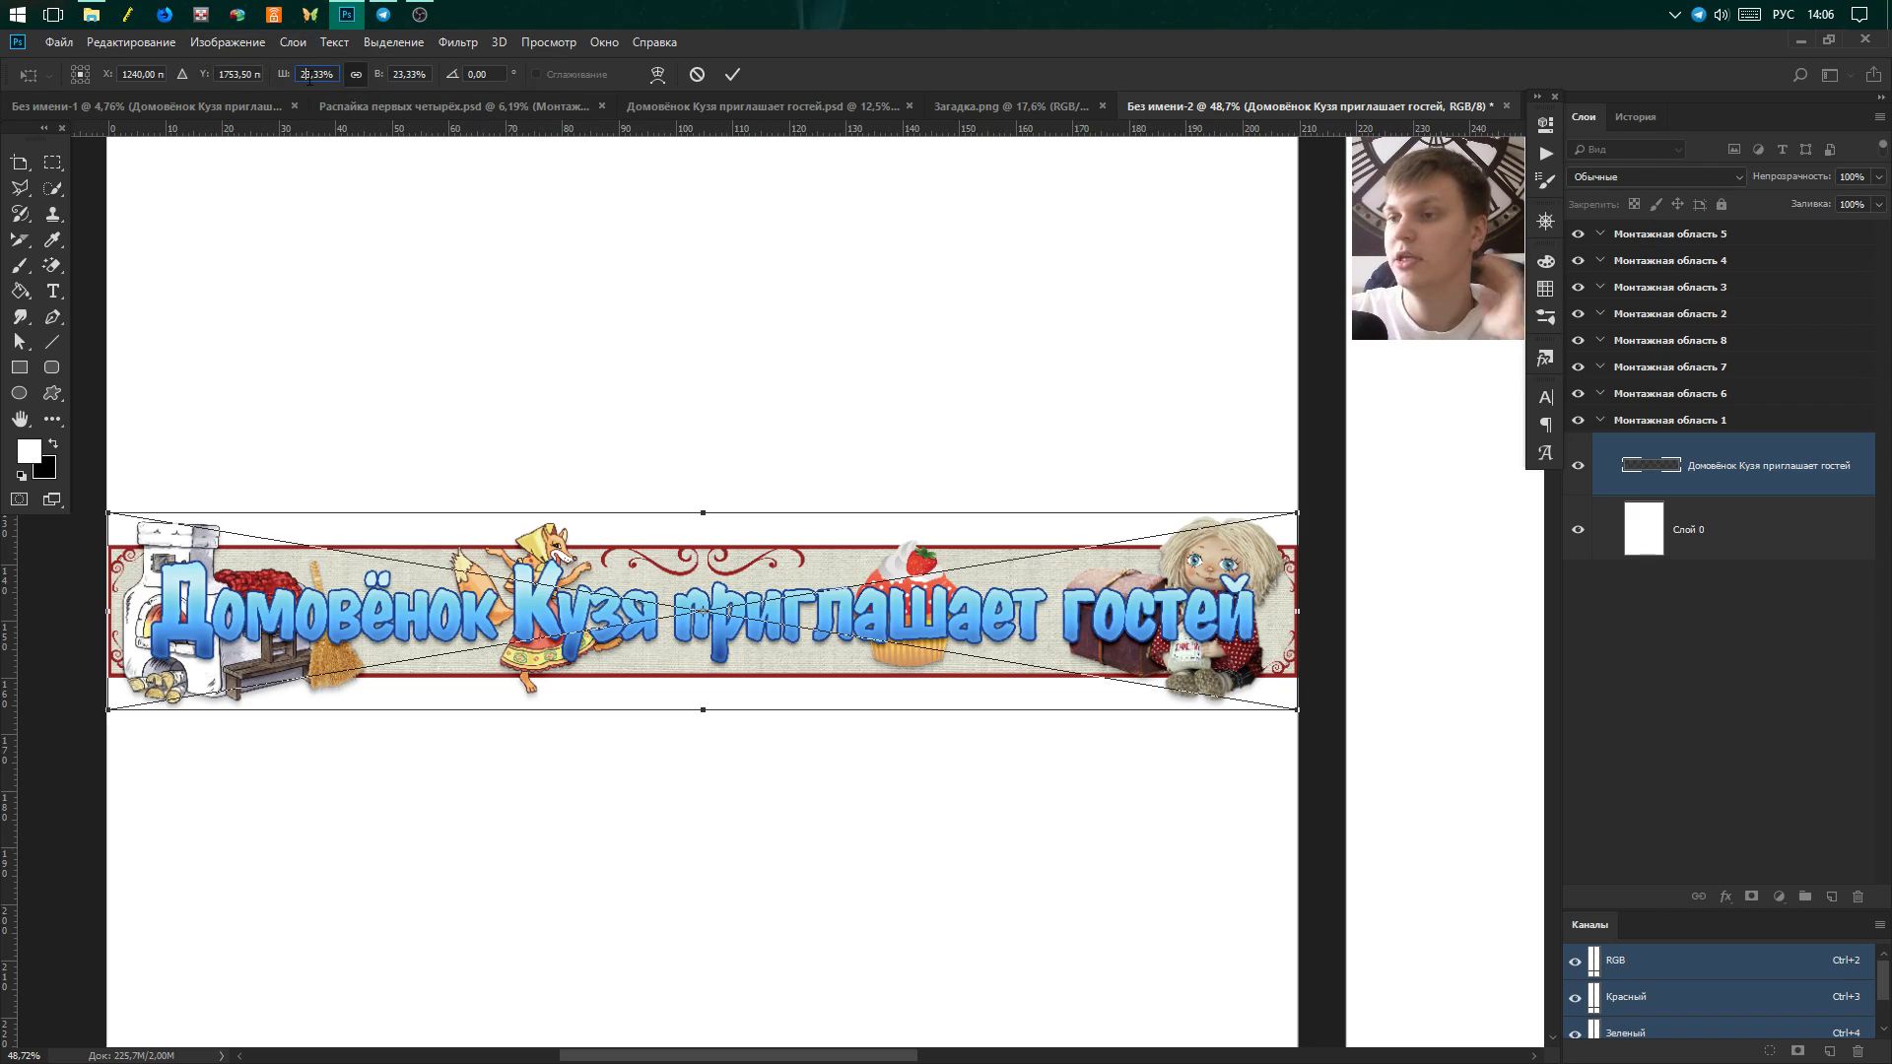
# Scale the placed Кузя banner to 100% width and apply it.
pyautogui.write('10')
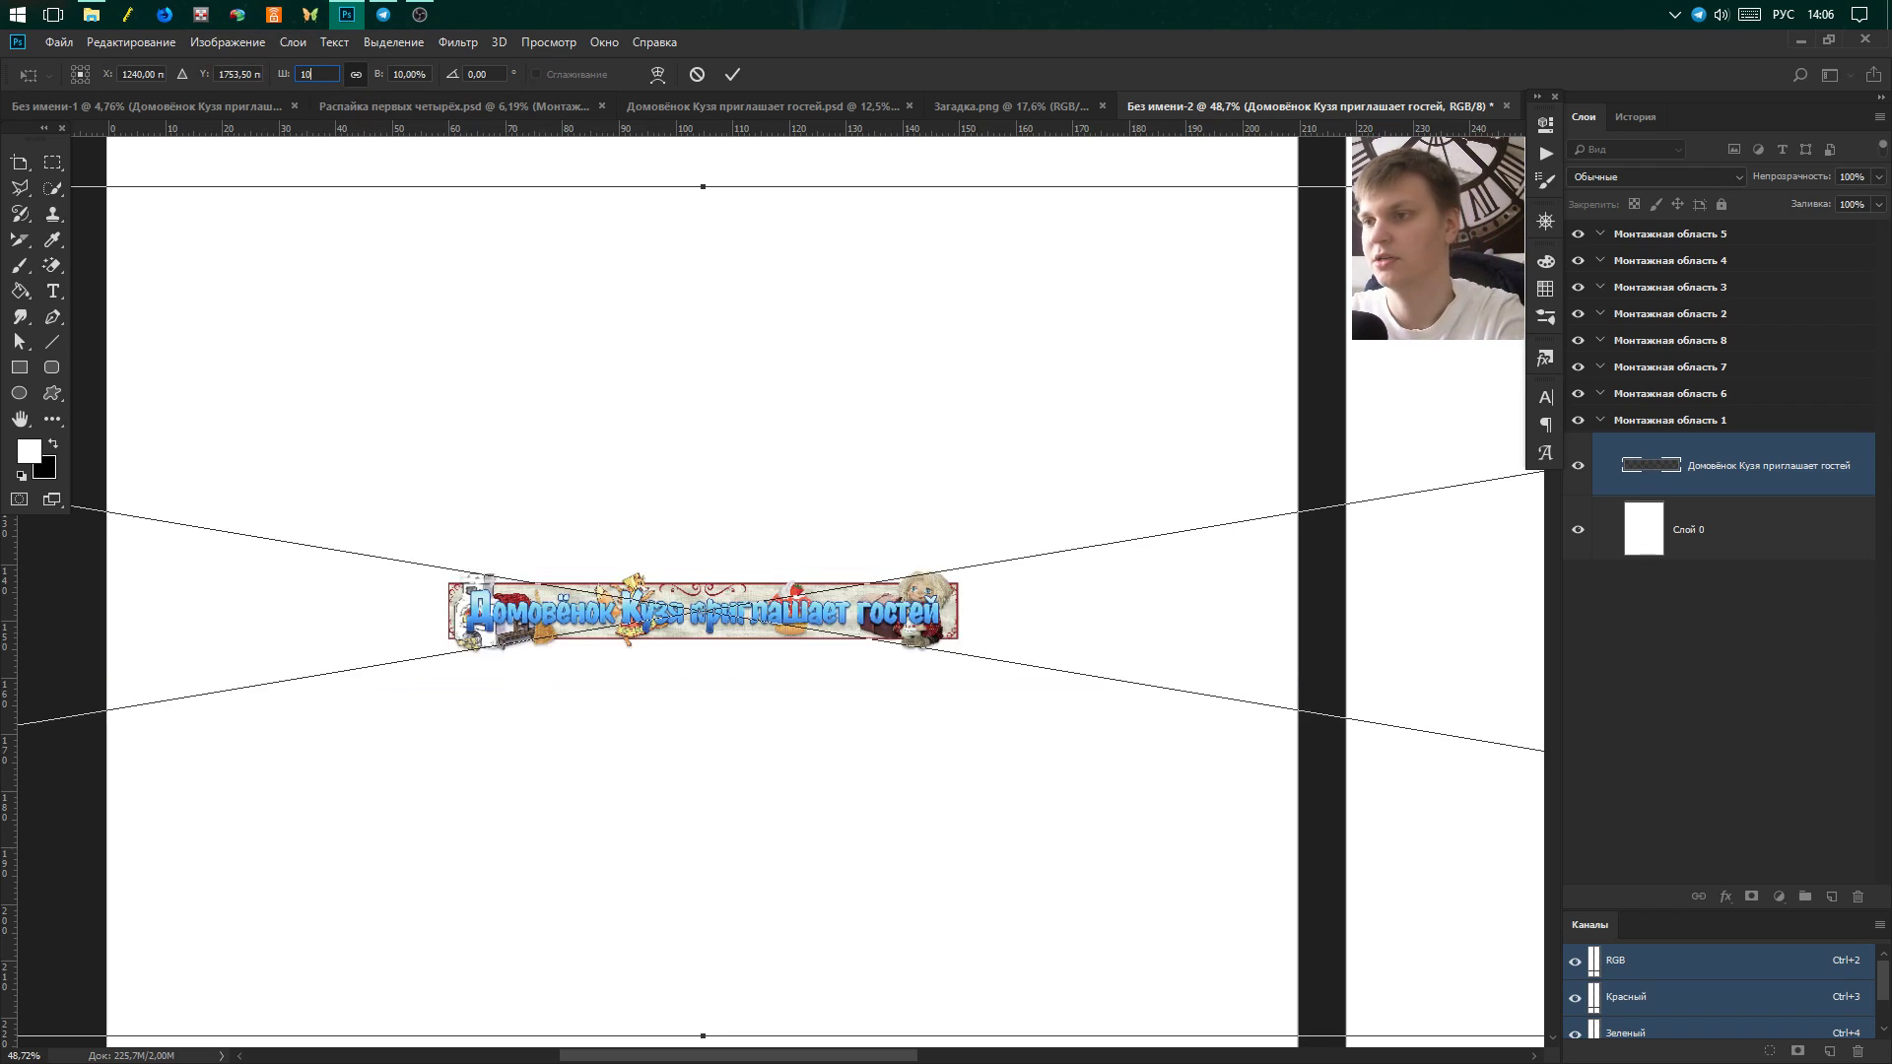
pyautogui.write('0')
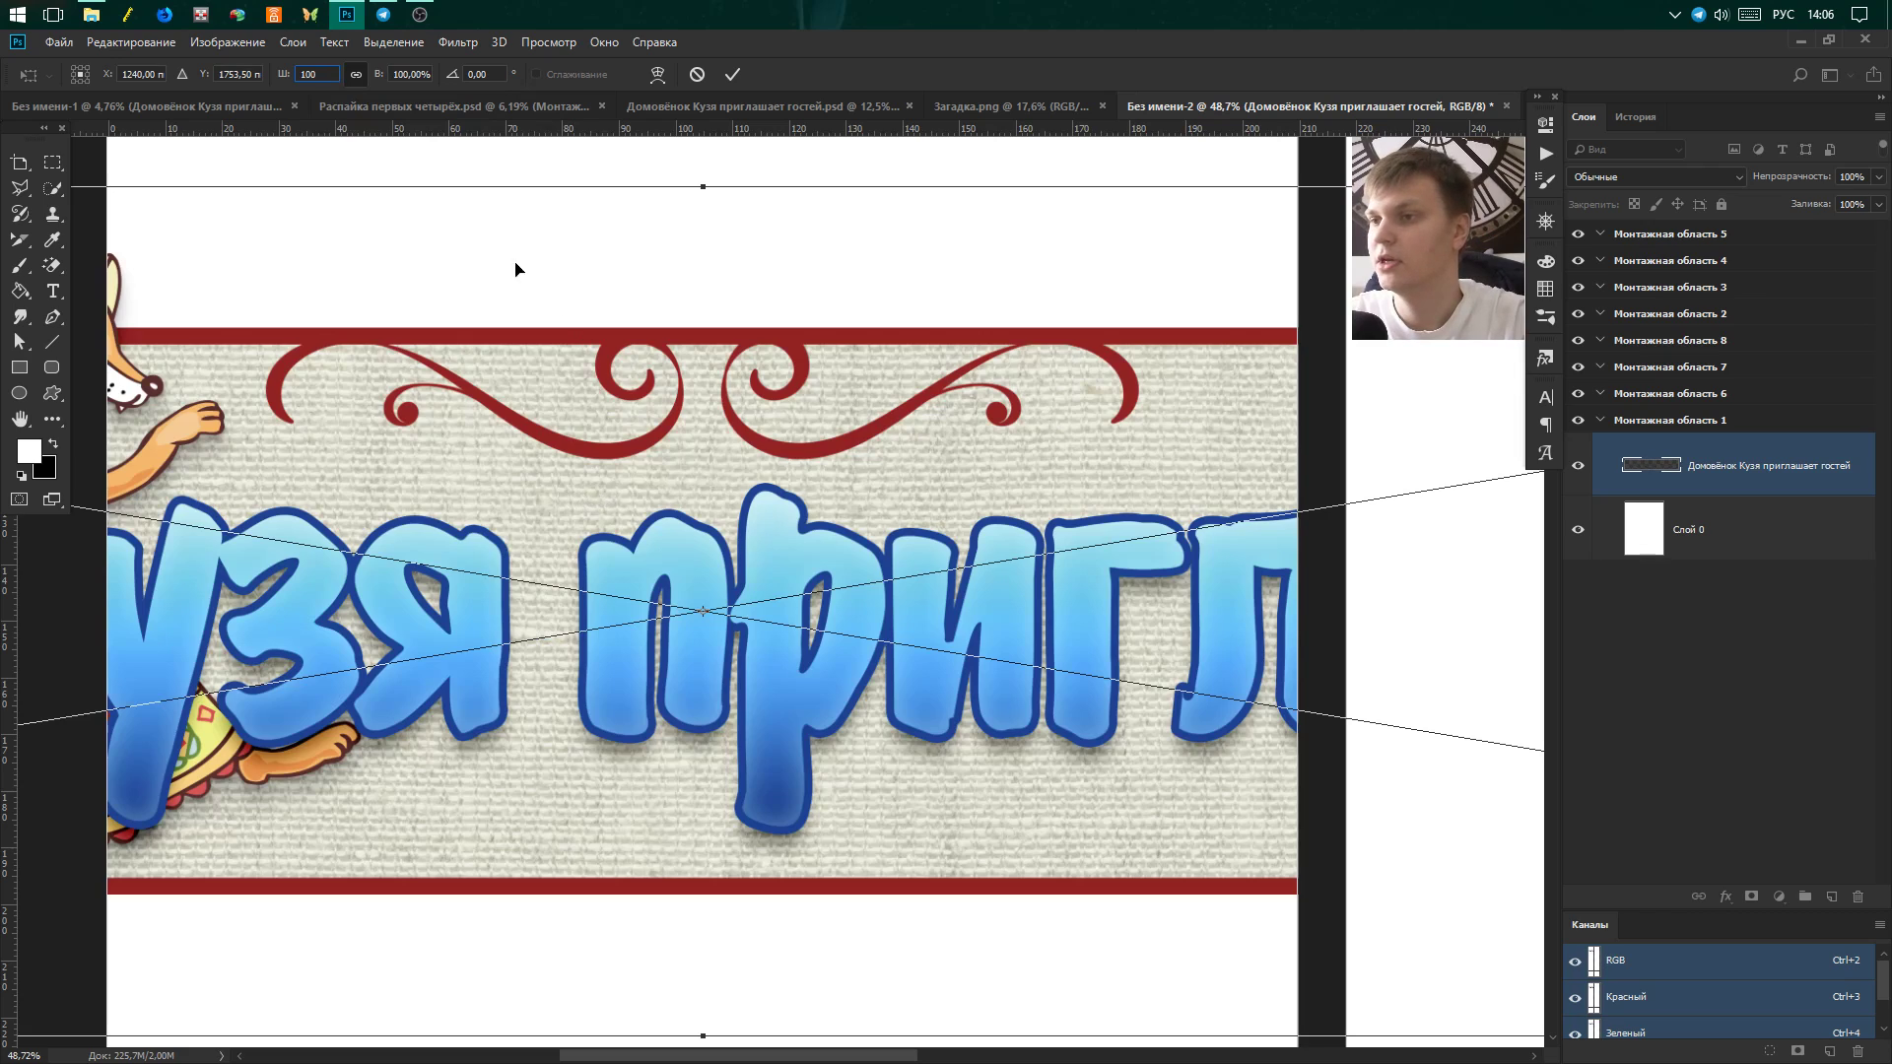
pyautogui.click(731, 73)
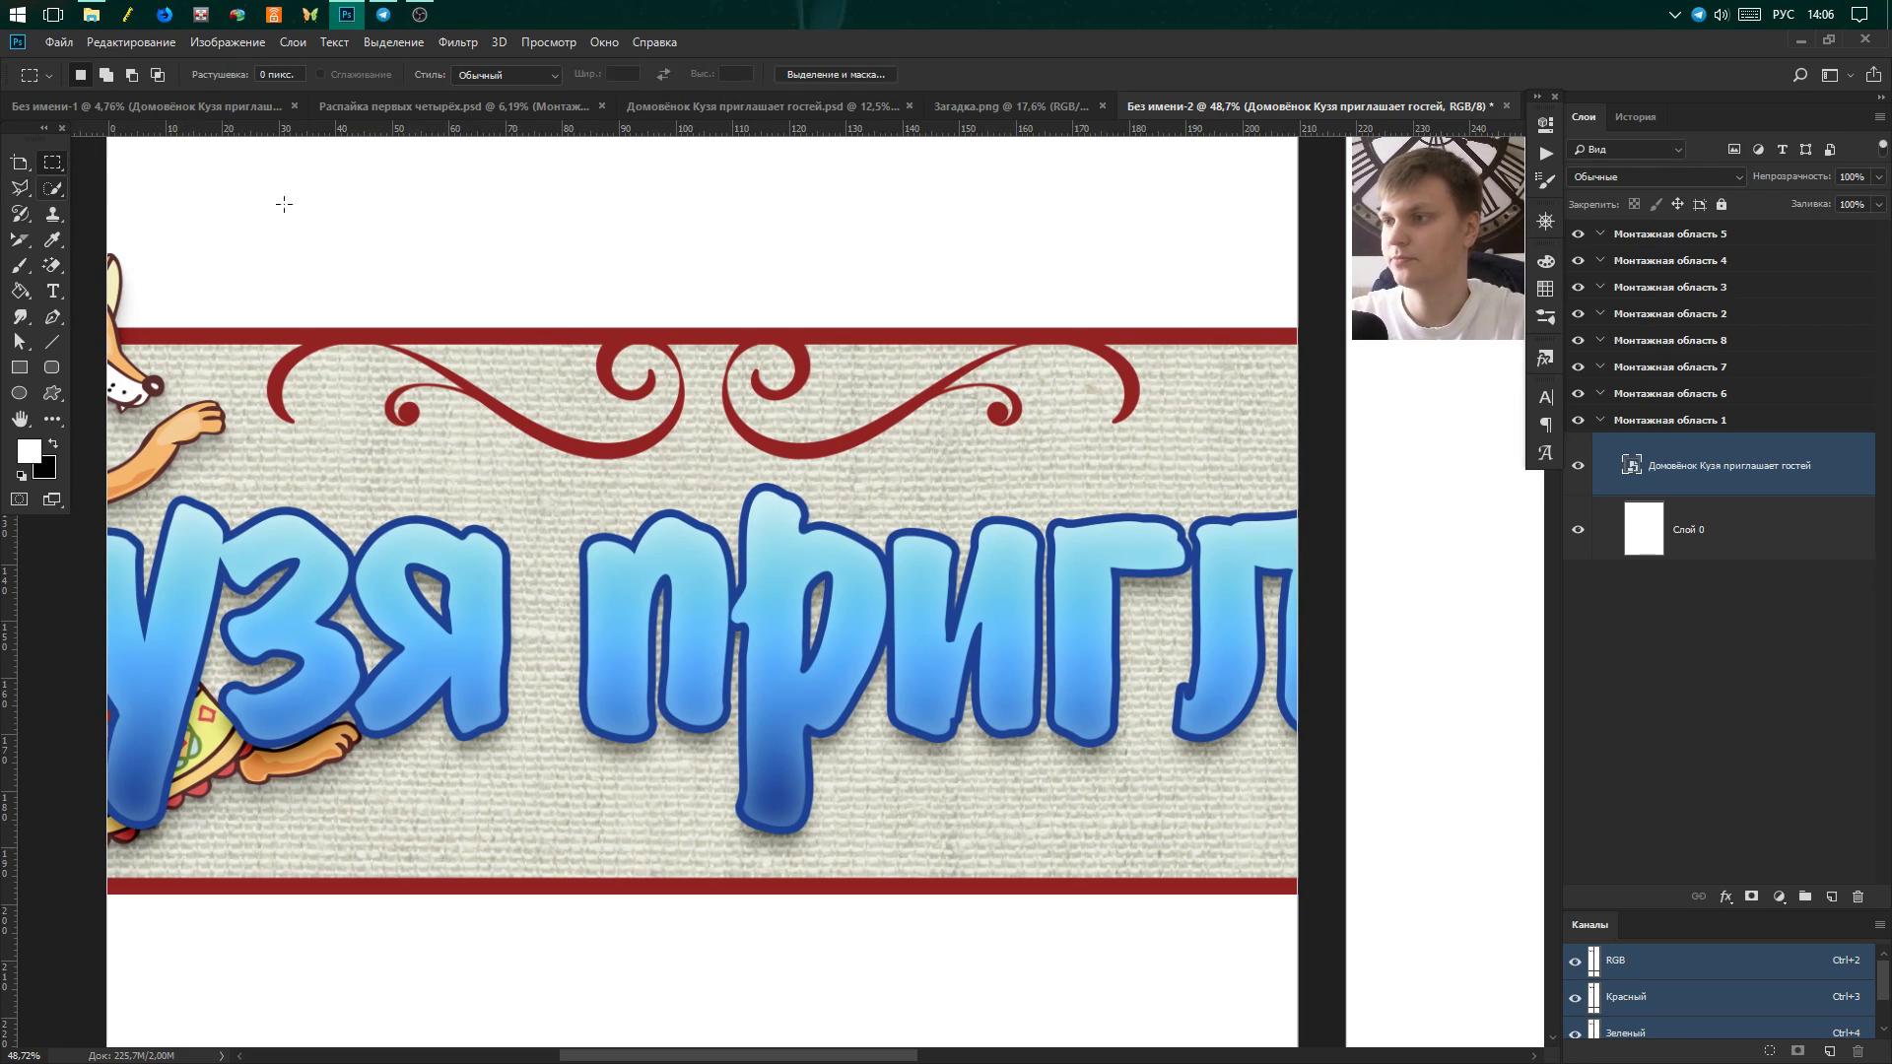
pyautogui.click(19, 165)
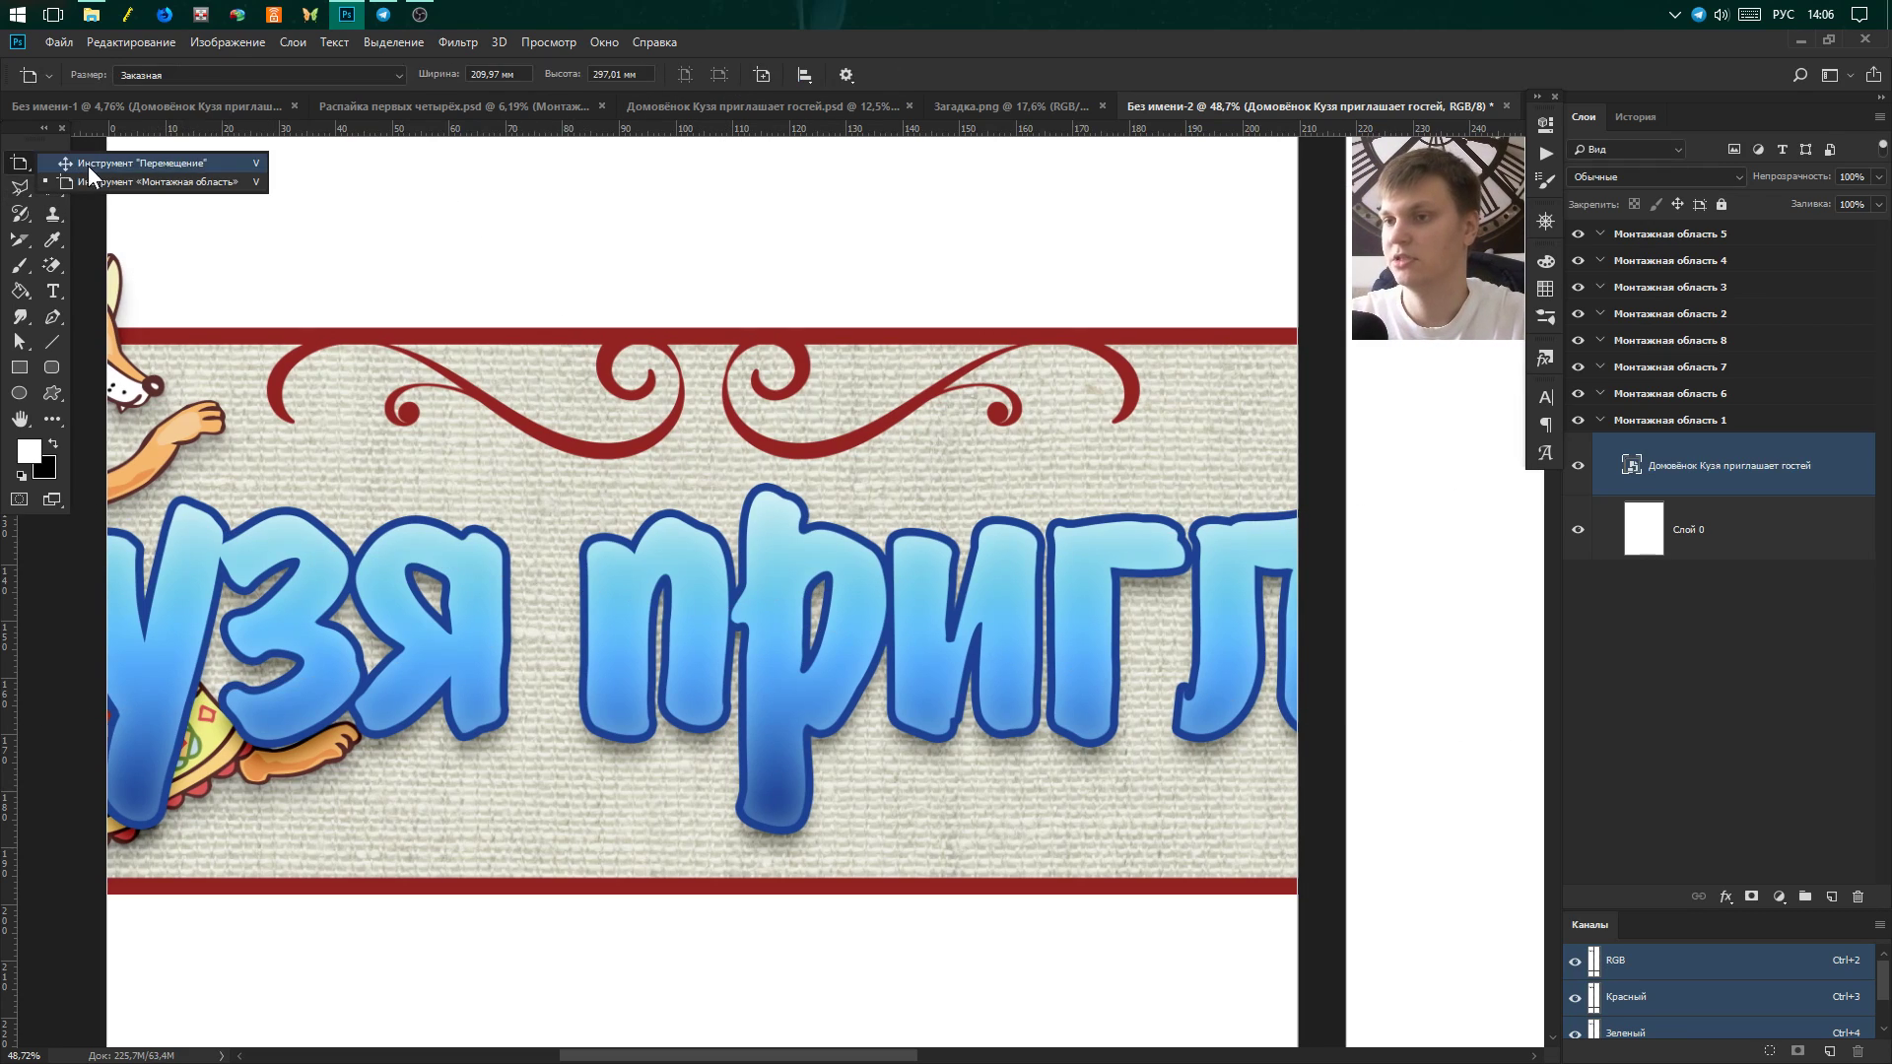
# Rotate the banner 90° to vertical and move it down into Монтажная область 1.
pyautogui.hotkey('ctrl', 't')
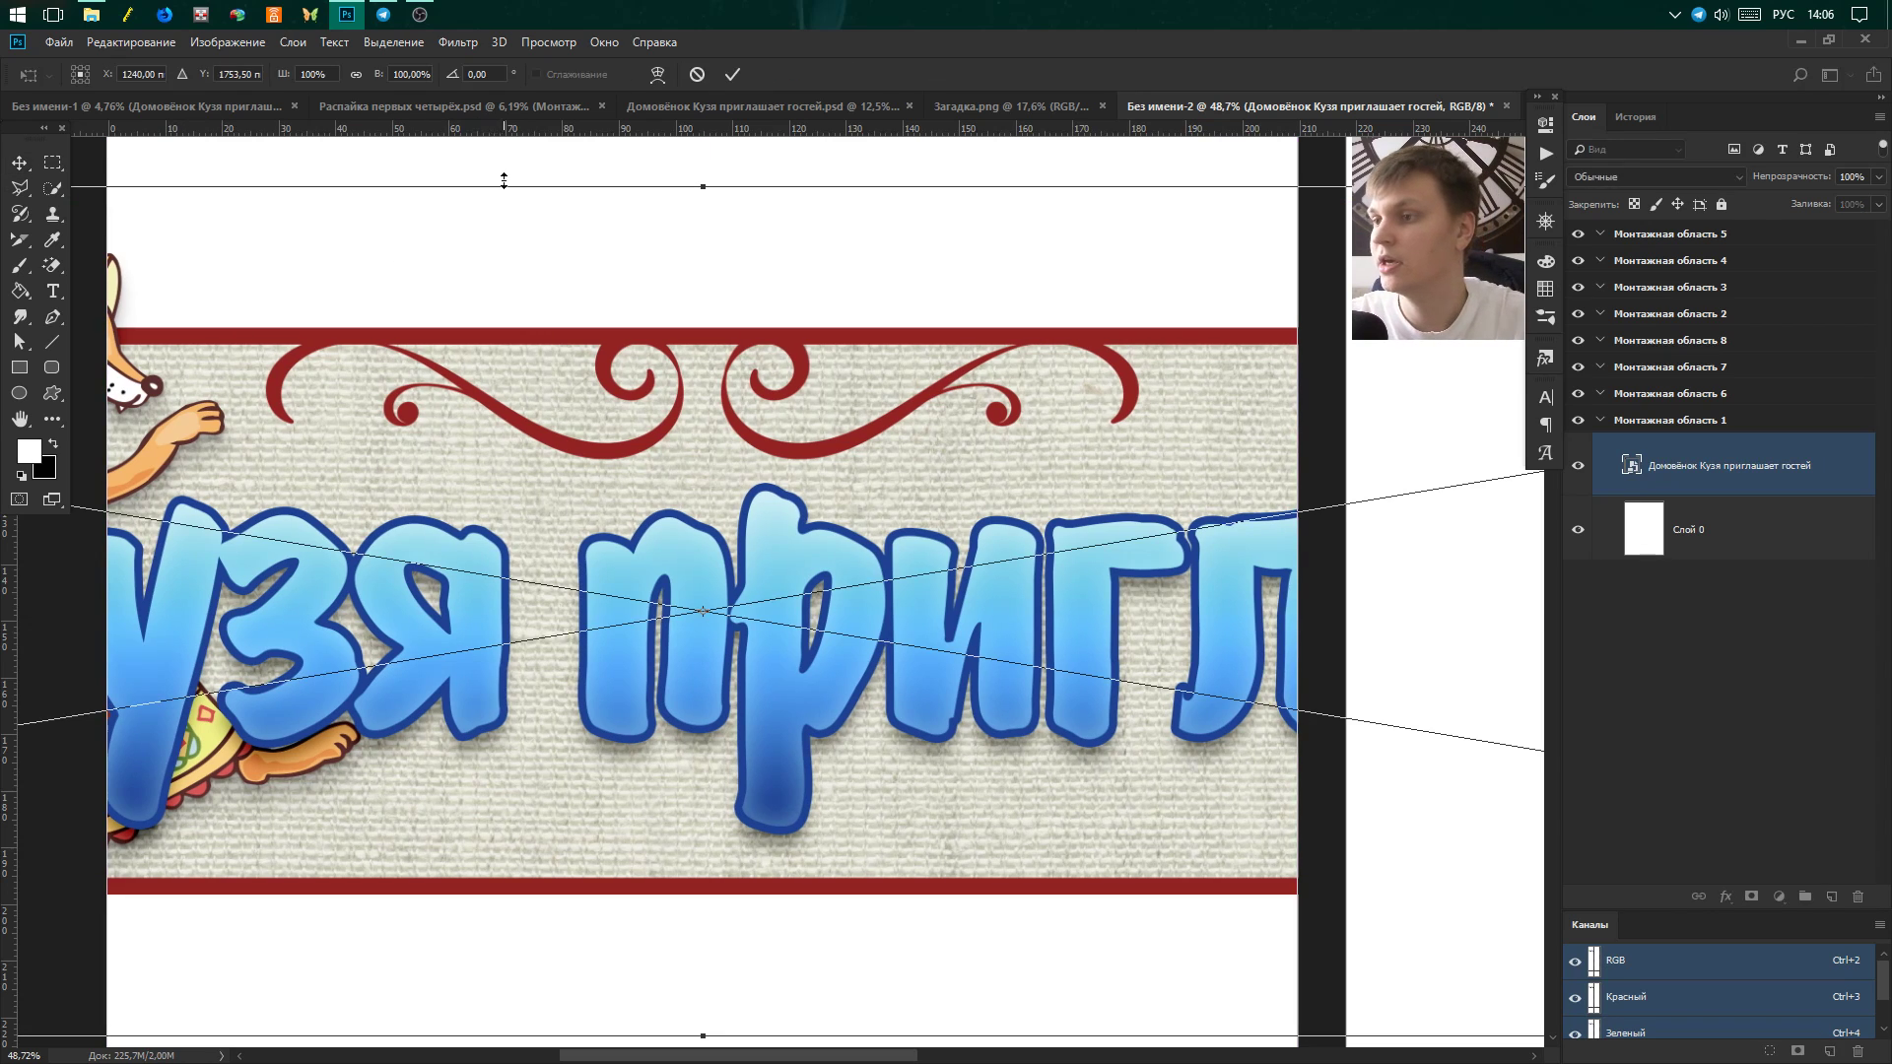
pyautogui.moveTo(705, 179); pyautogui.dragTo(1125, 443)
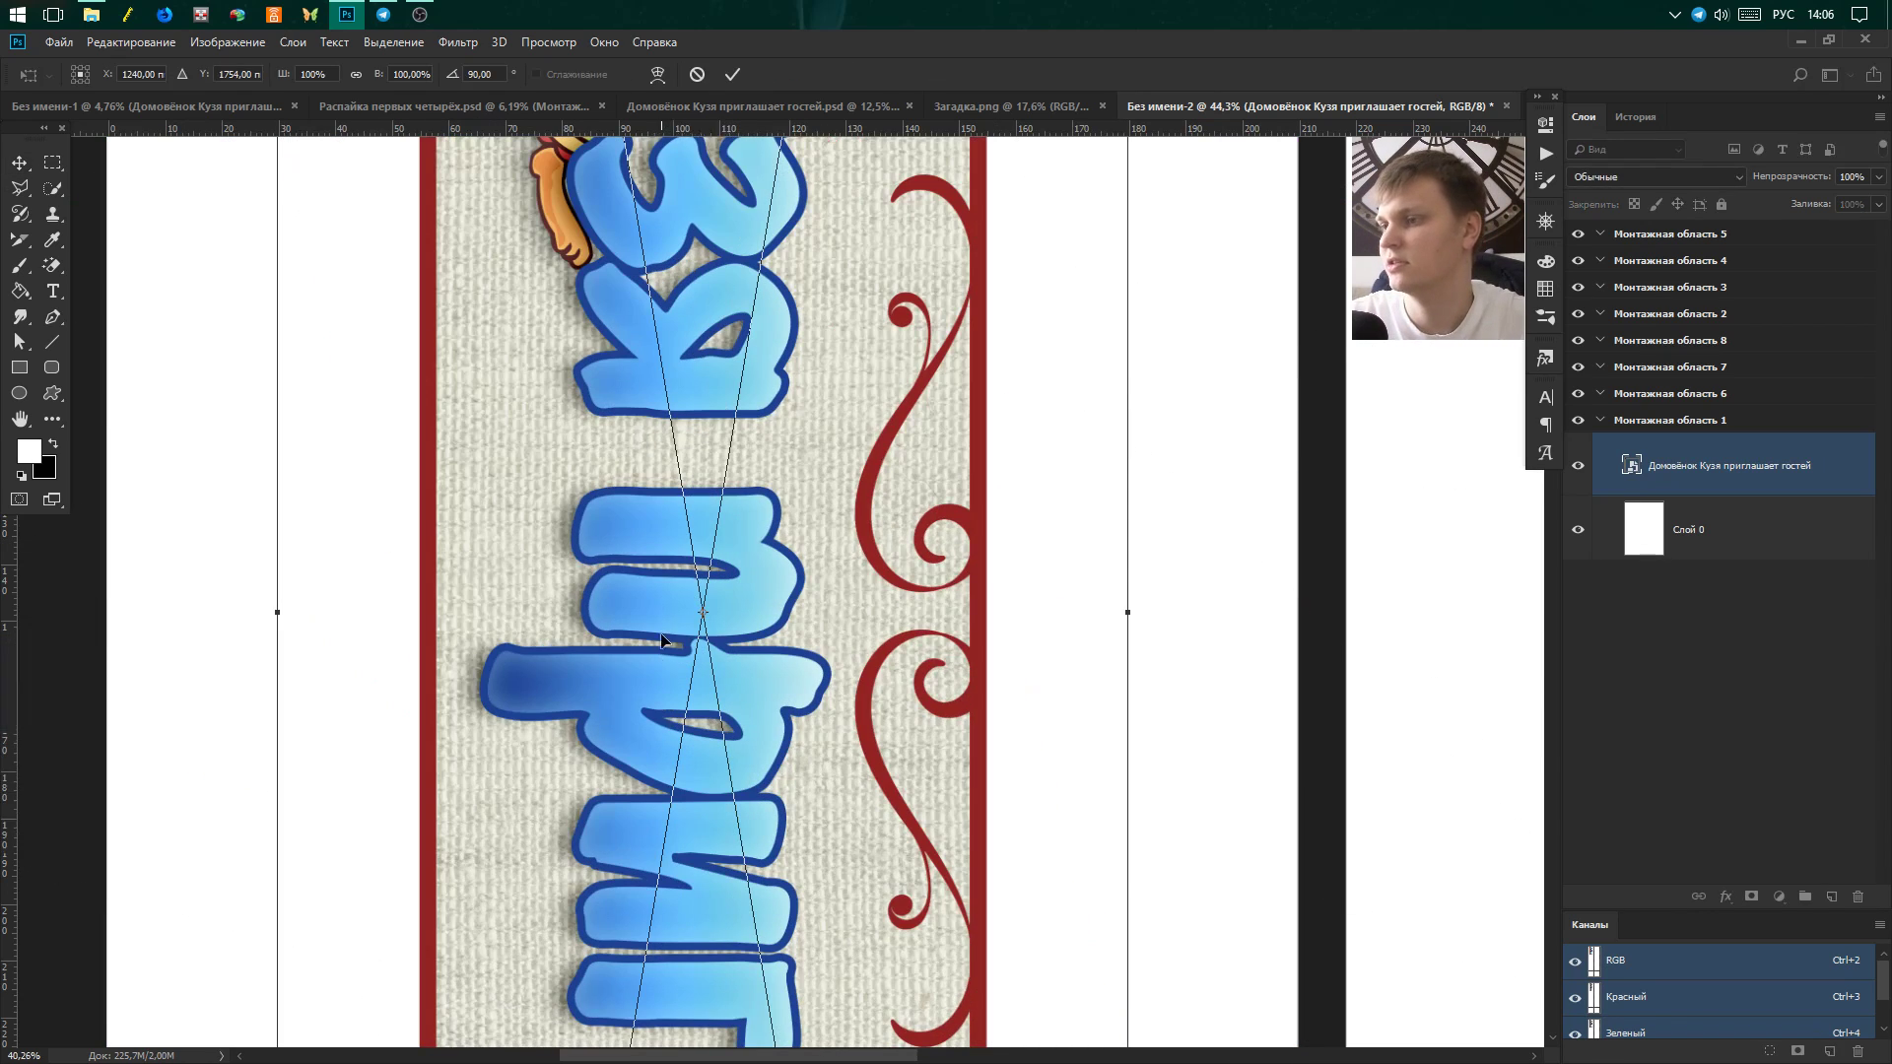
pyautogui.scroll(-5, 690, 690)
pyautogui.scroll(1, 689, 798)
pyautogui.scroll(1, 658, 765)
pyautogui.scroll(-2, 658, 764)
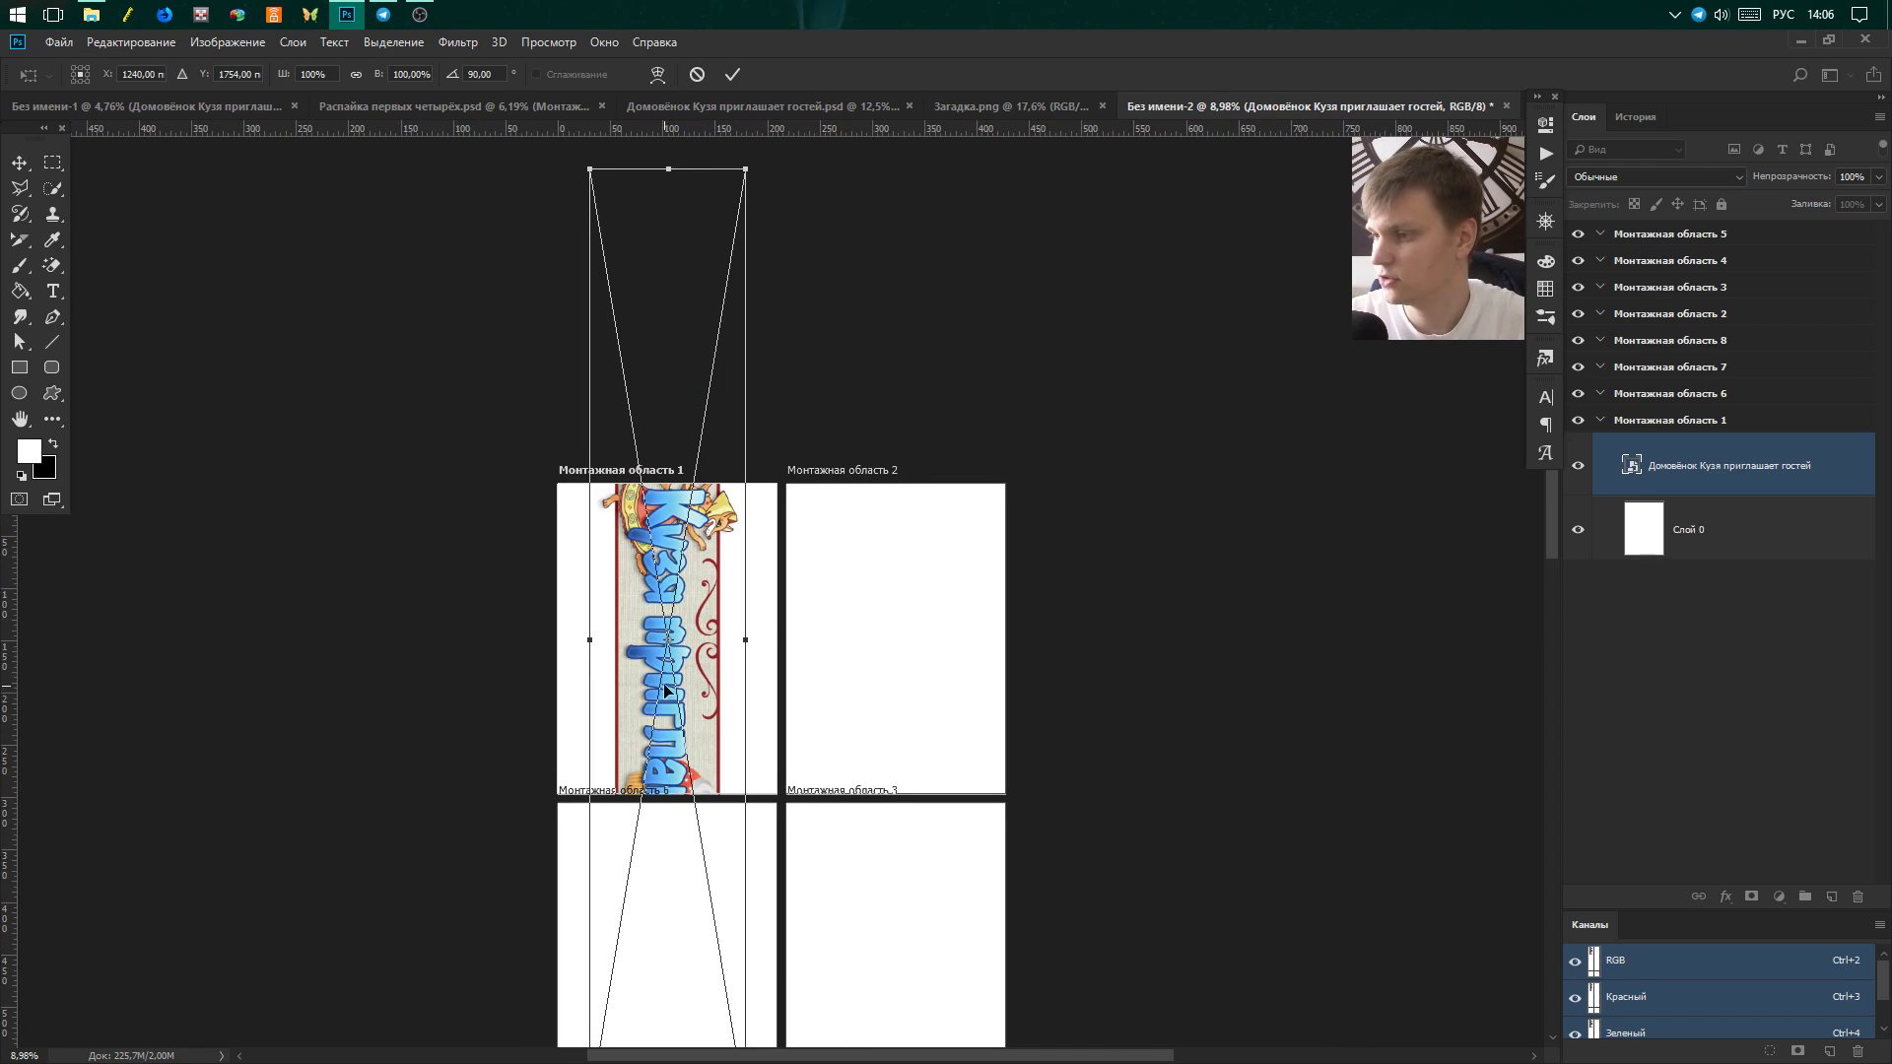
pyautogui.moveTo(677, 374); pyautogui.dragTo(677, 697)
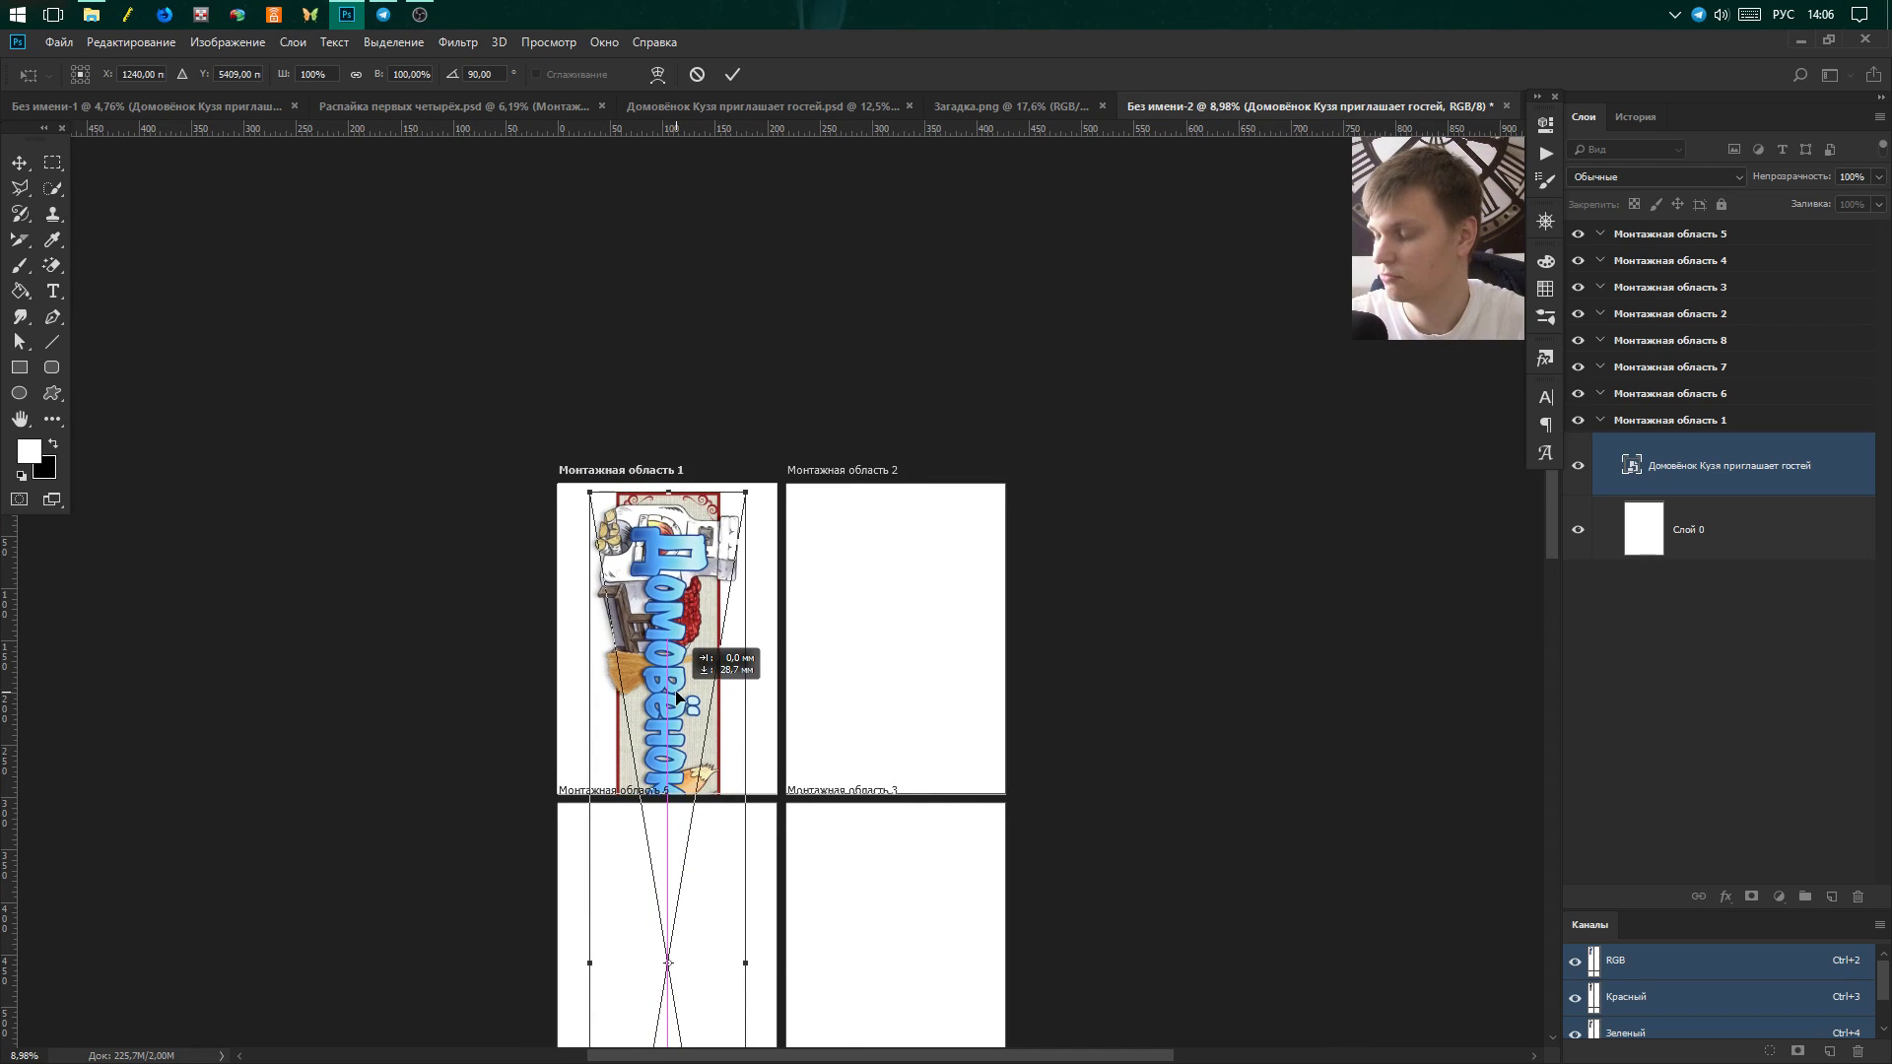
pyautogui.scroll(3, 690, 641)
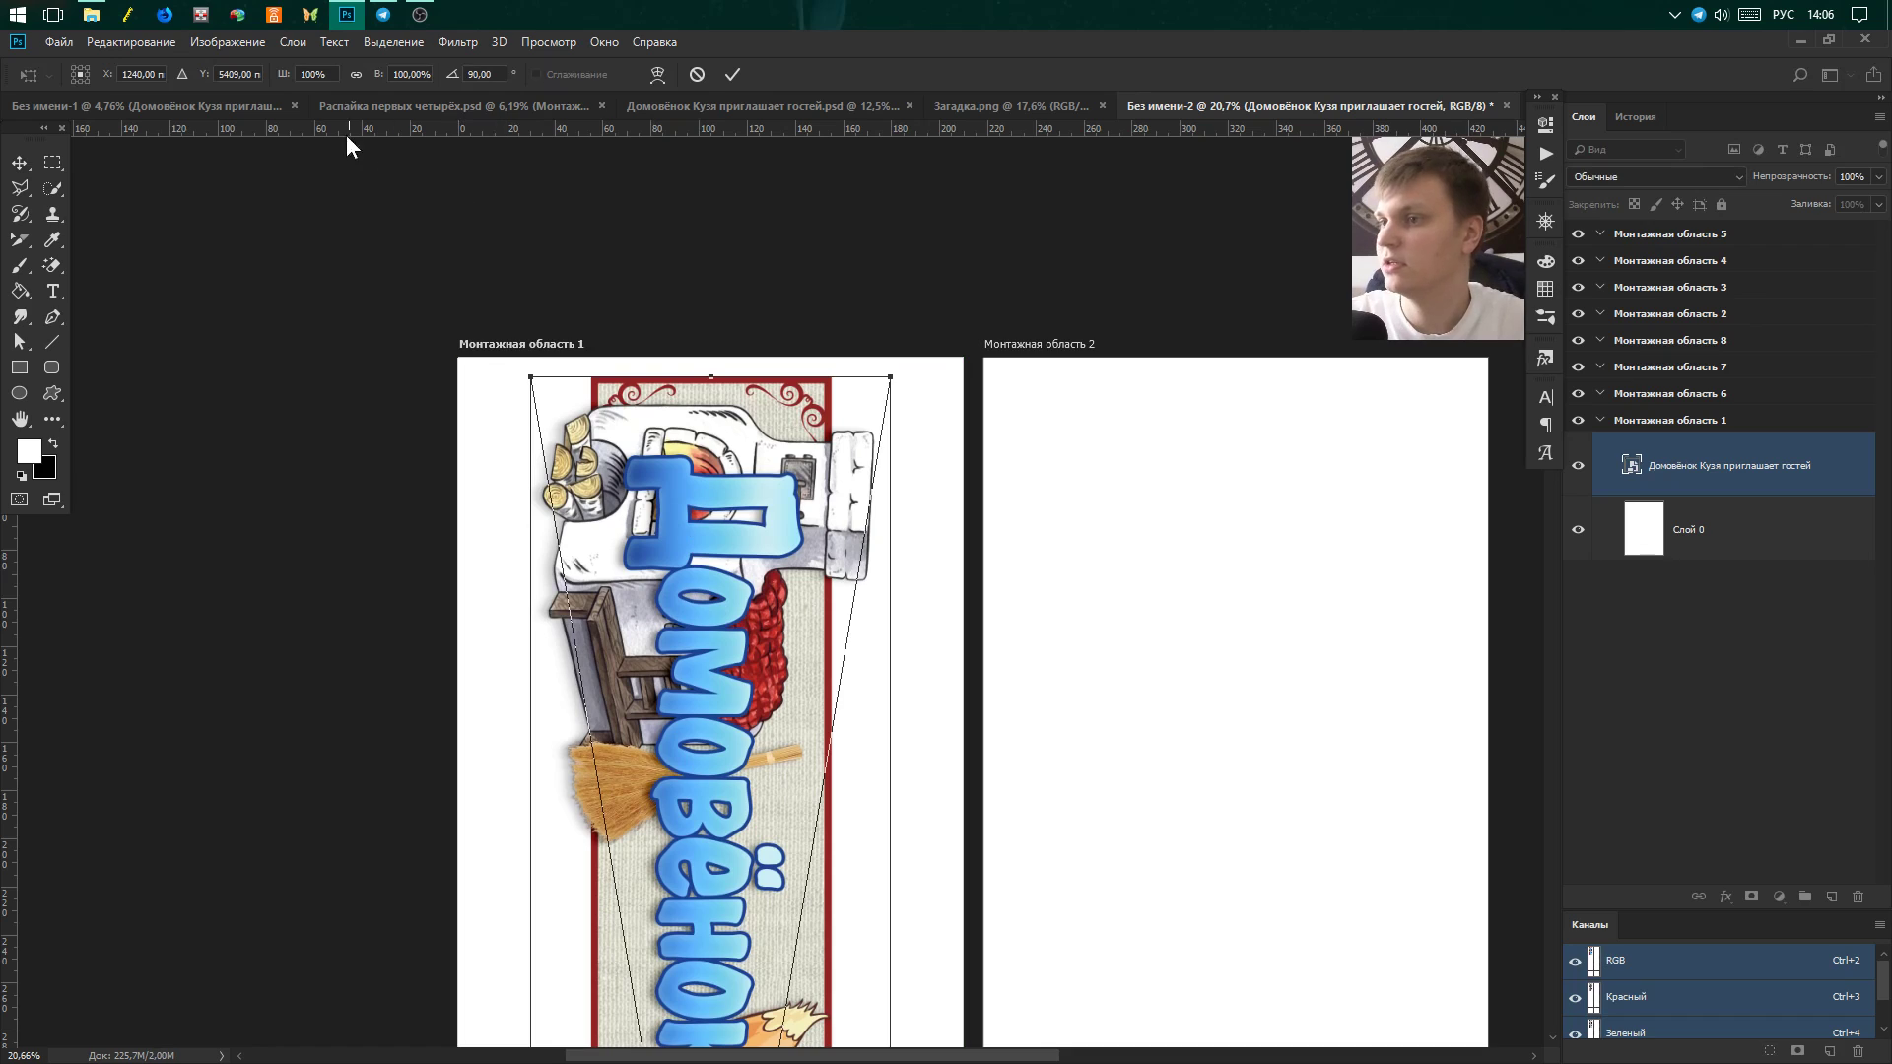
# Show the banner's W and H in millimetres (about 900 × 150 mm) and commit the transform.
pyautogui.rightClick(322, 74)
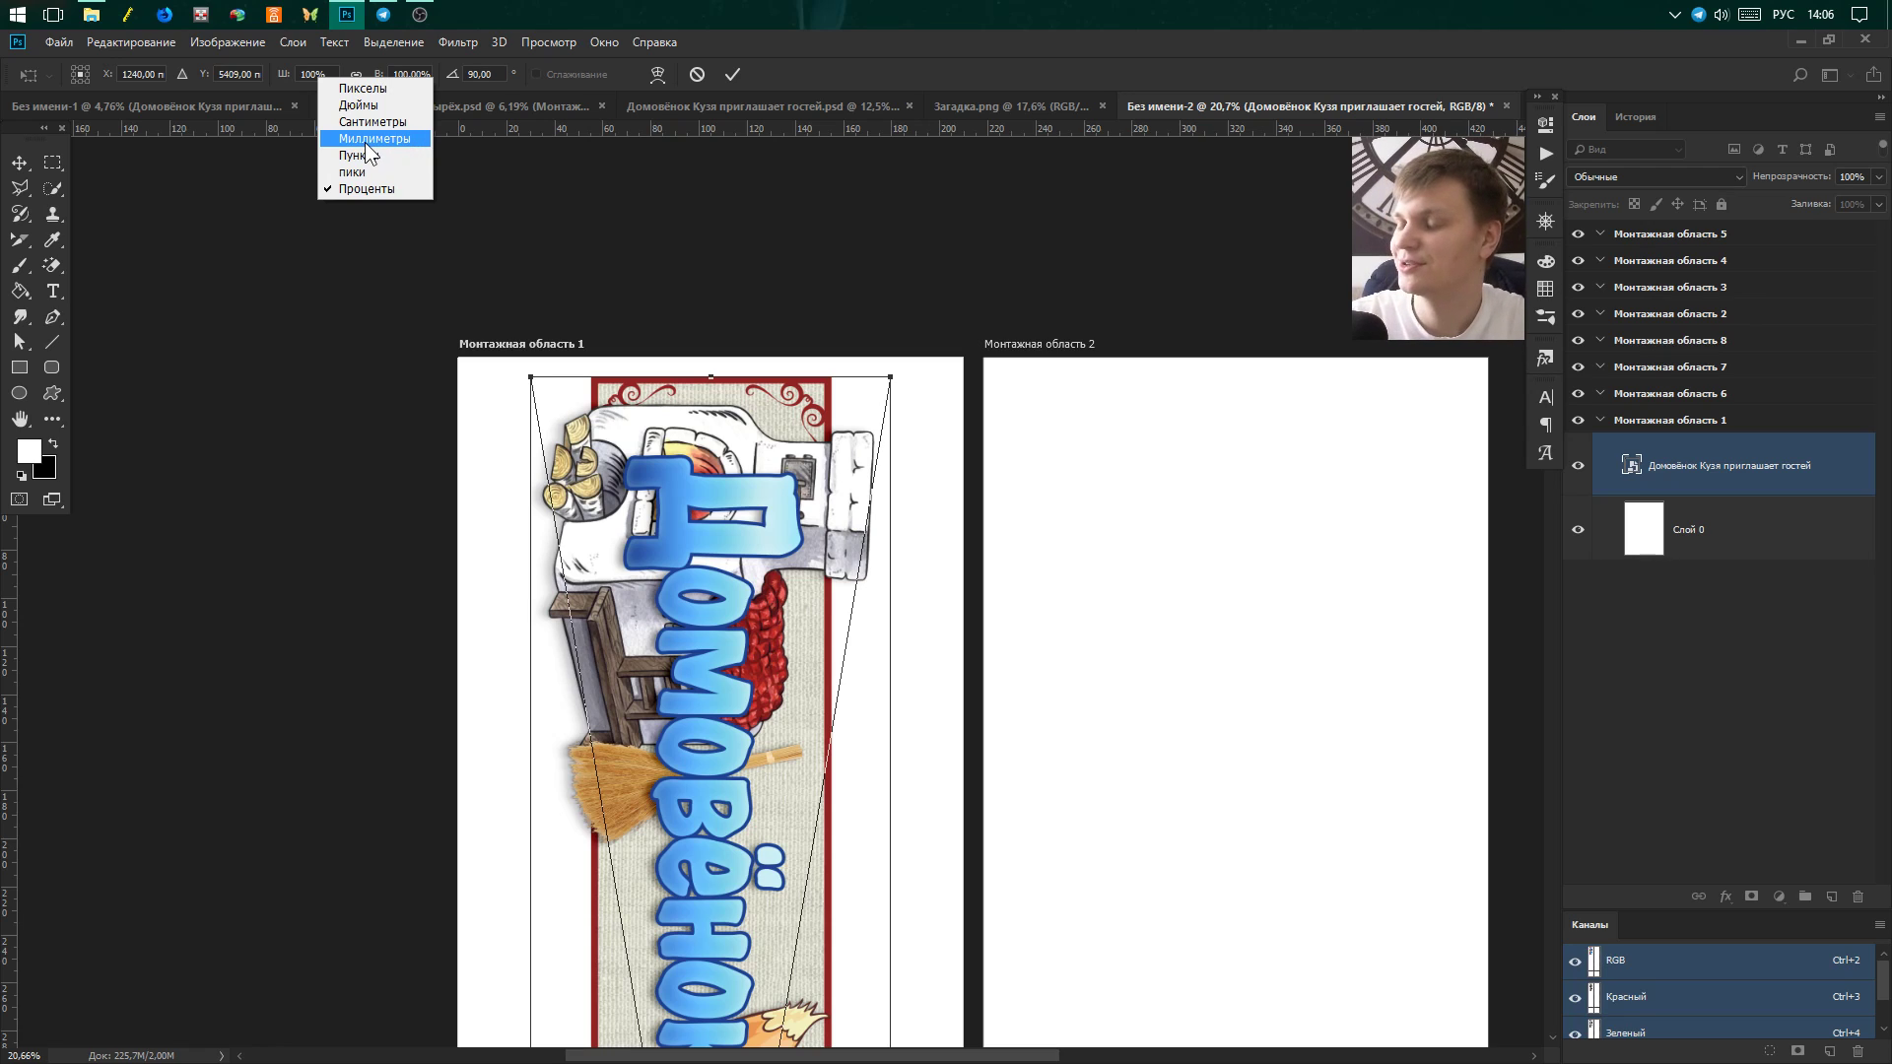
pyautogui.click(299, 77)
pyautogui.rightClick(306, 77)
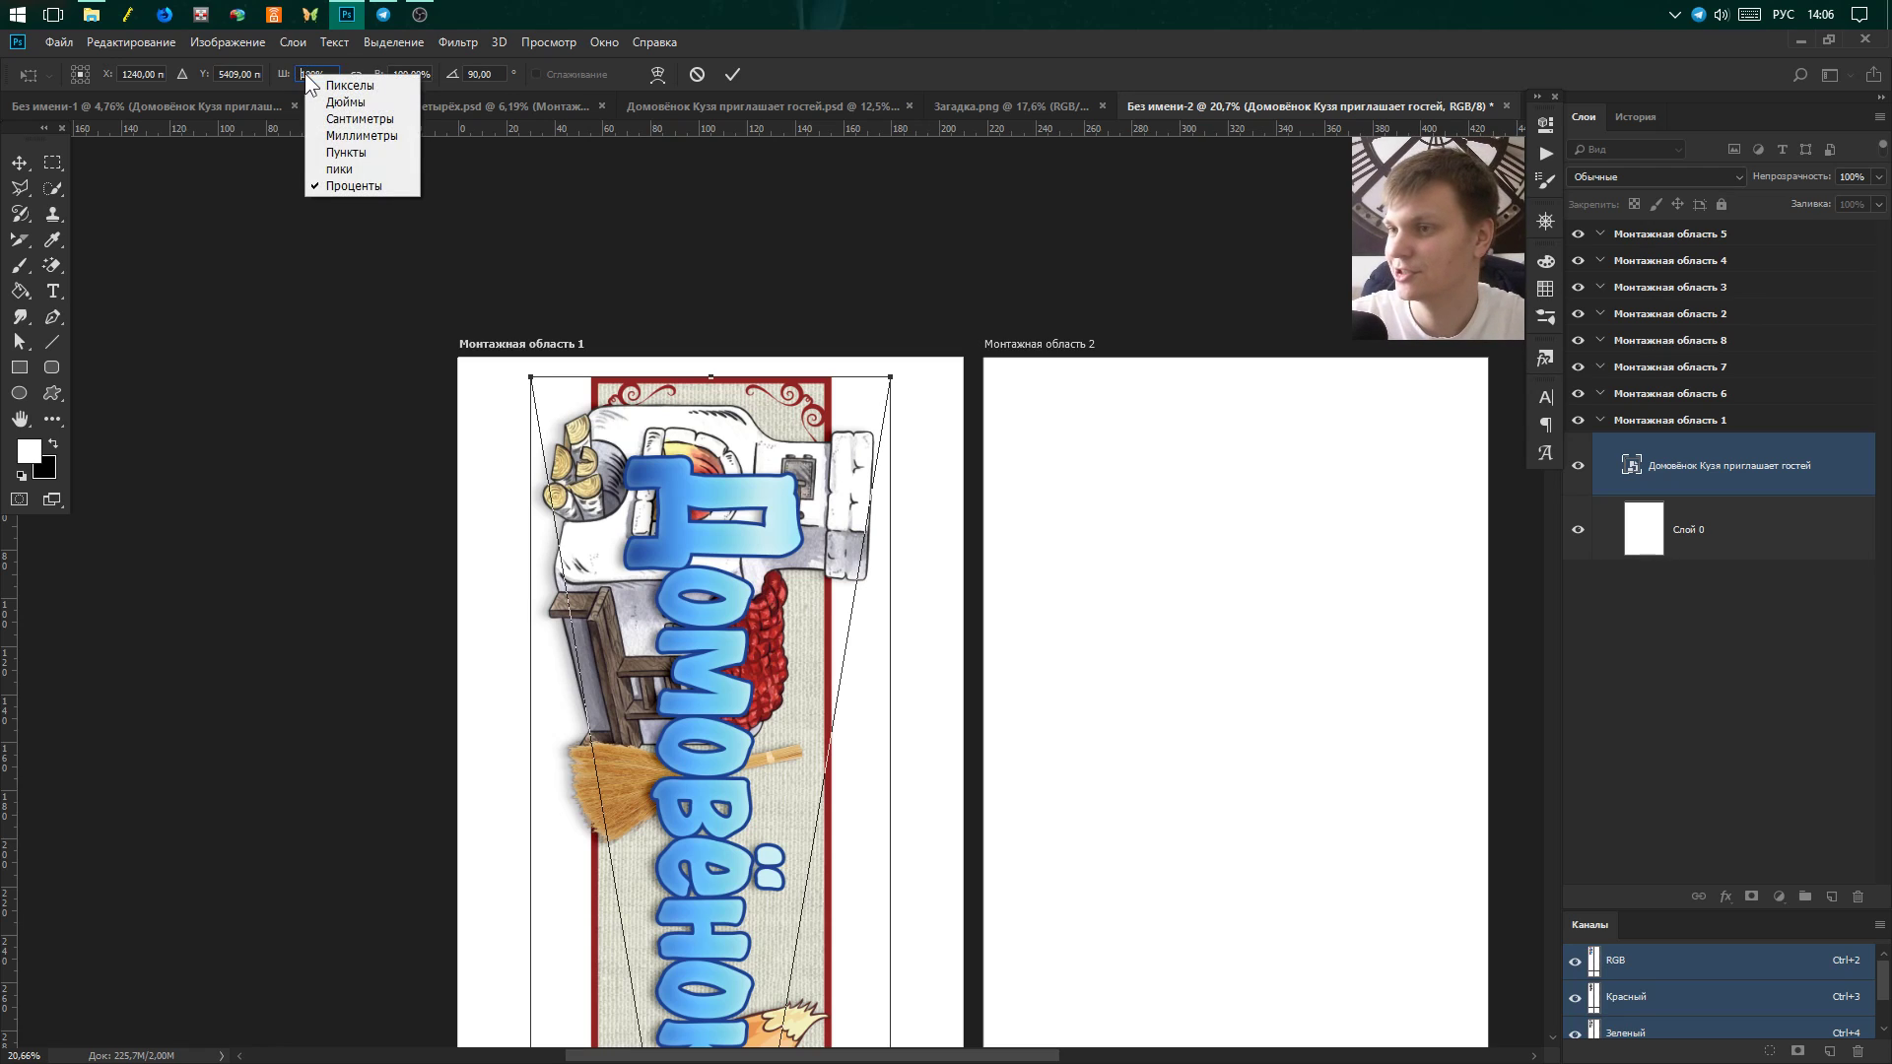
pyautogui.click(377, 135)
pyautogui.rightClick(404, 75)
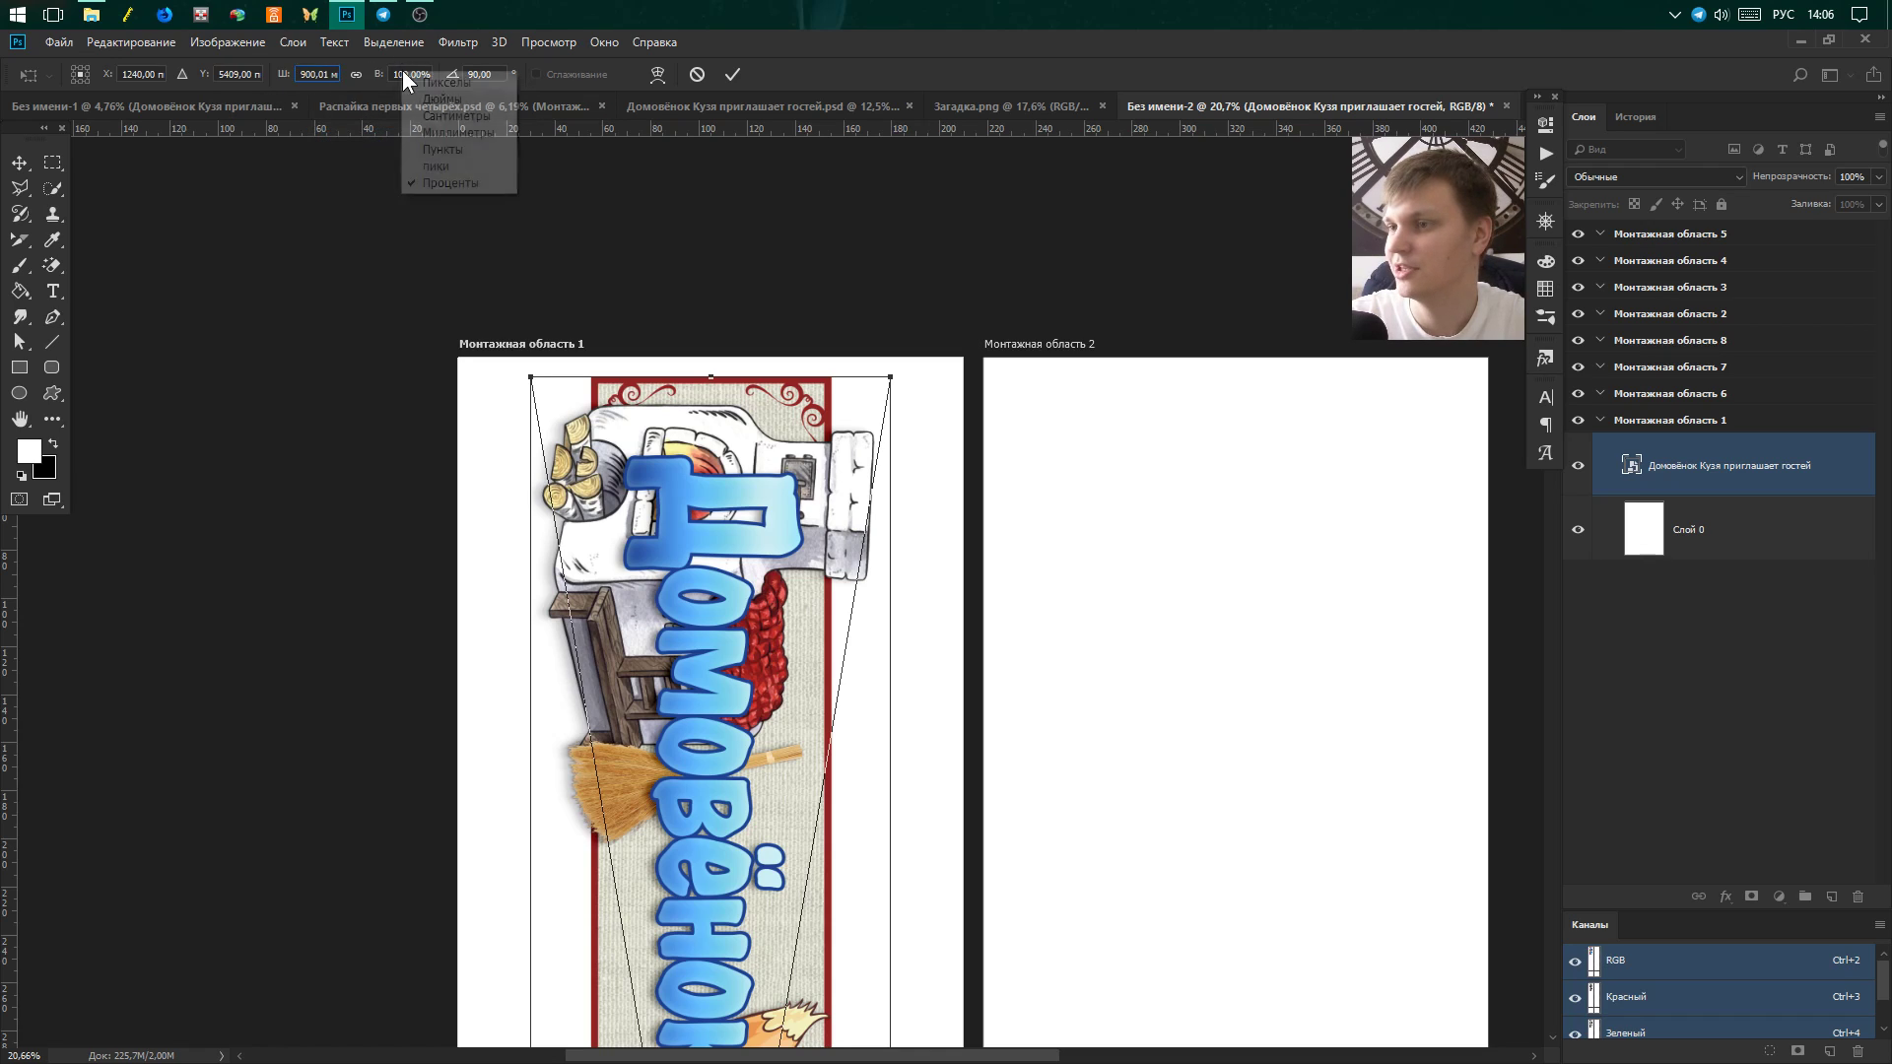
pyautogui.click(433, 134)
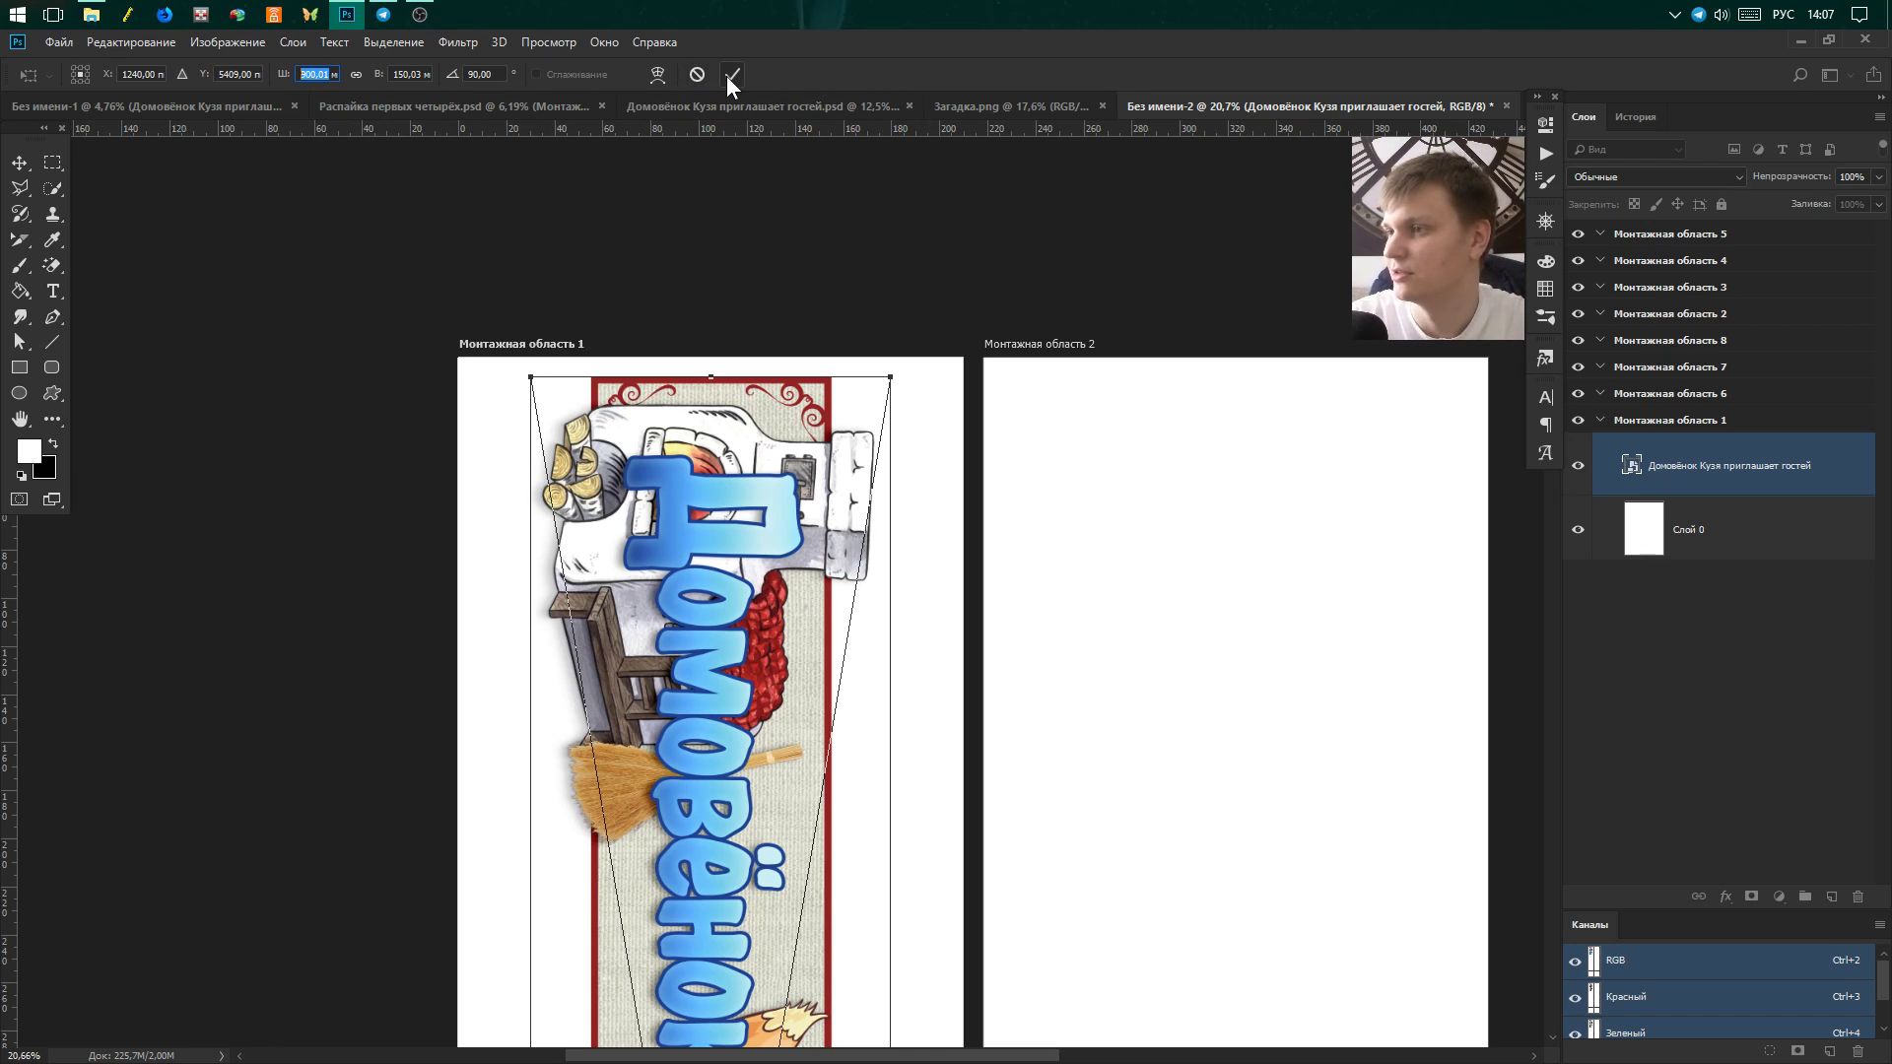
pyautogui.click(729, 75)
pyautogui.scroll(-3, 483, 222)
pyautogui.scroll(3, 604, 434)
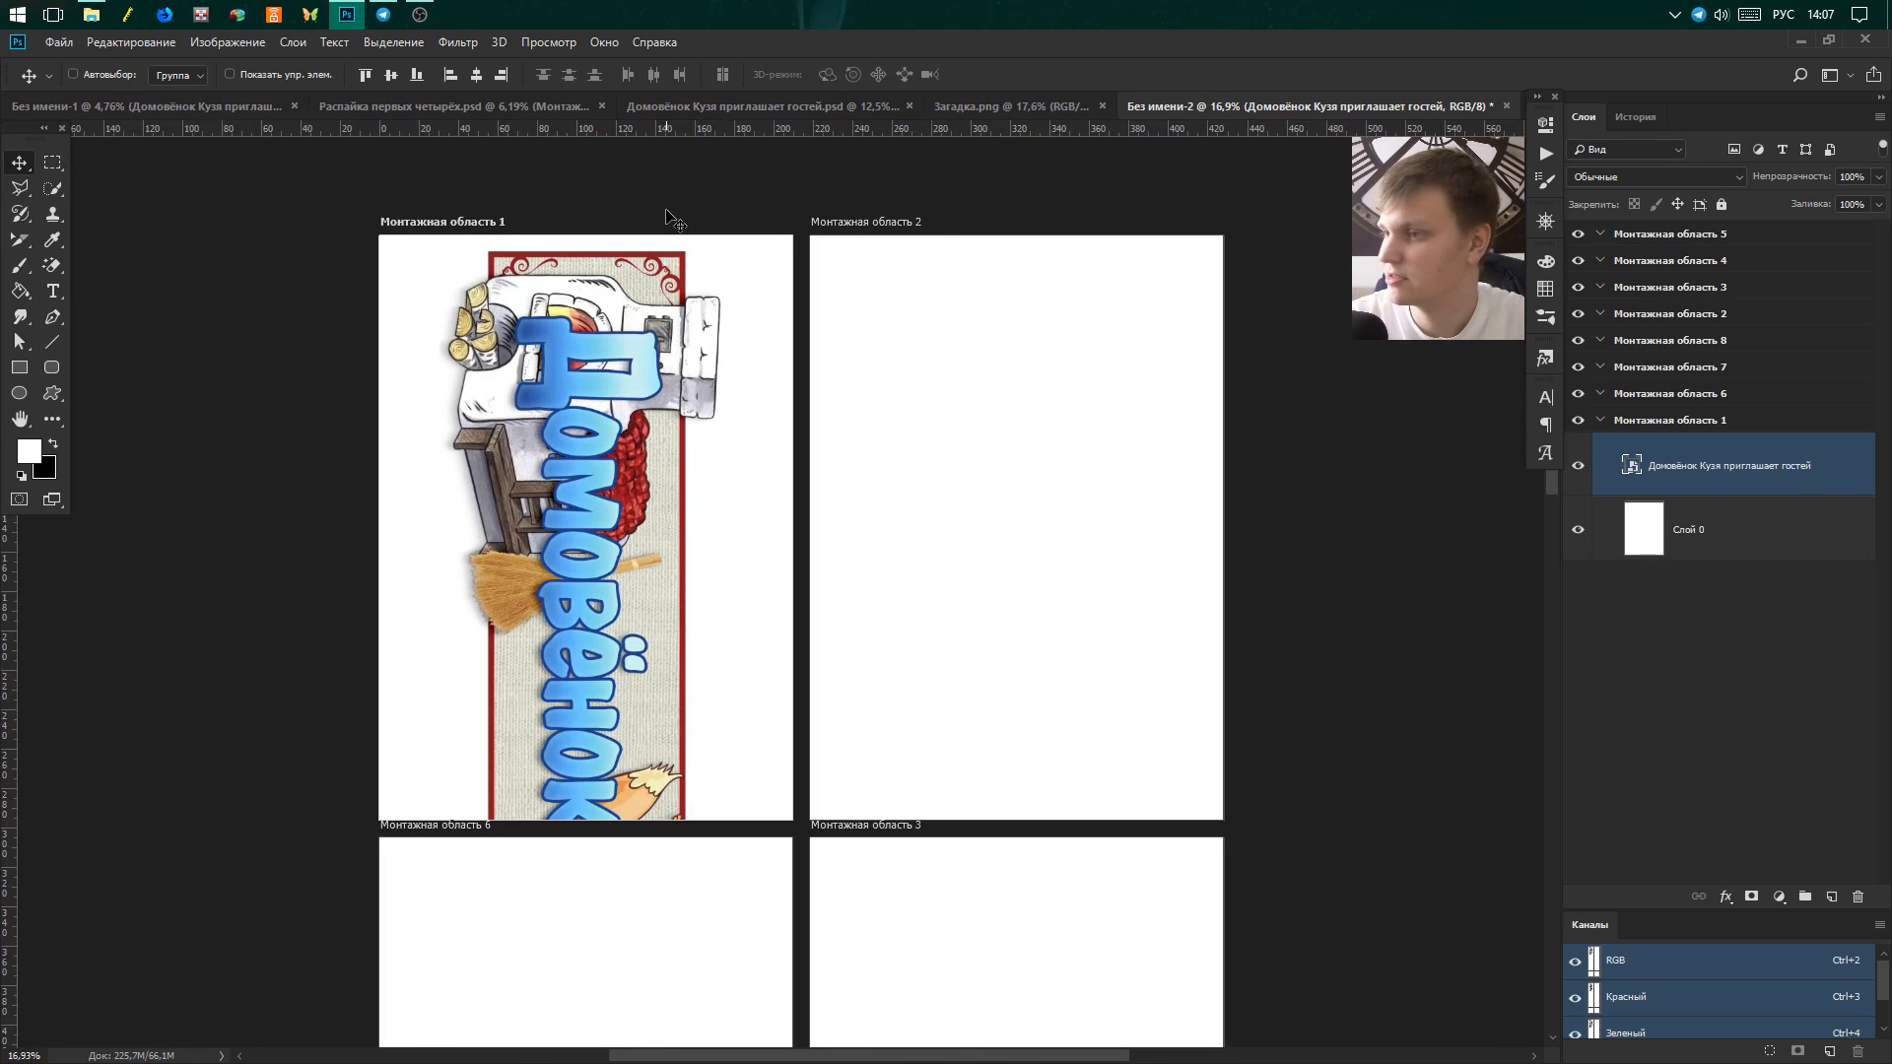
# Duplicate the Кузя banner layer and move the copy into the Монтажная область 6 group.
pyautogui.moveTo(1724, 465); pyautogui.dragTo(1830, 897)
pyautogui.scroll(-2, 881, 345)
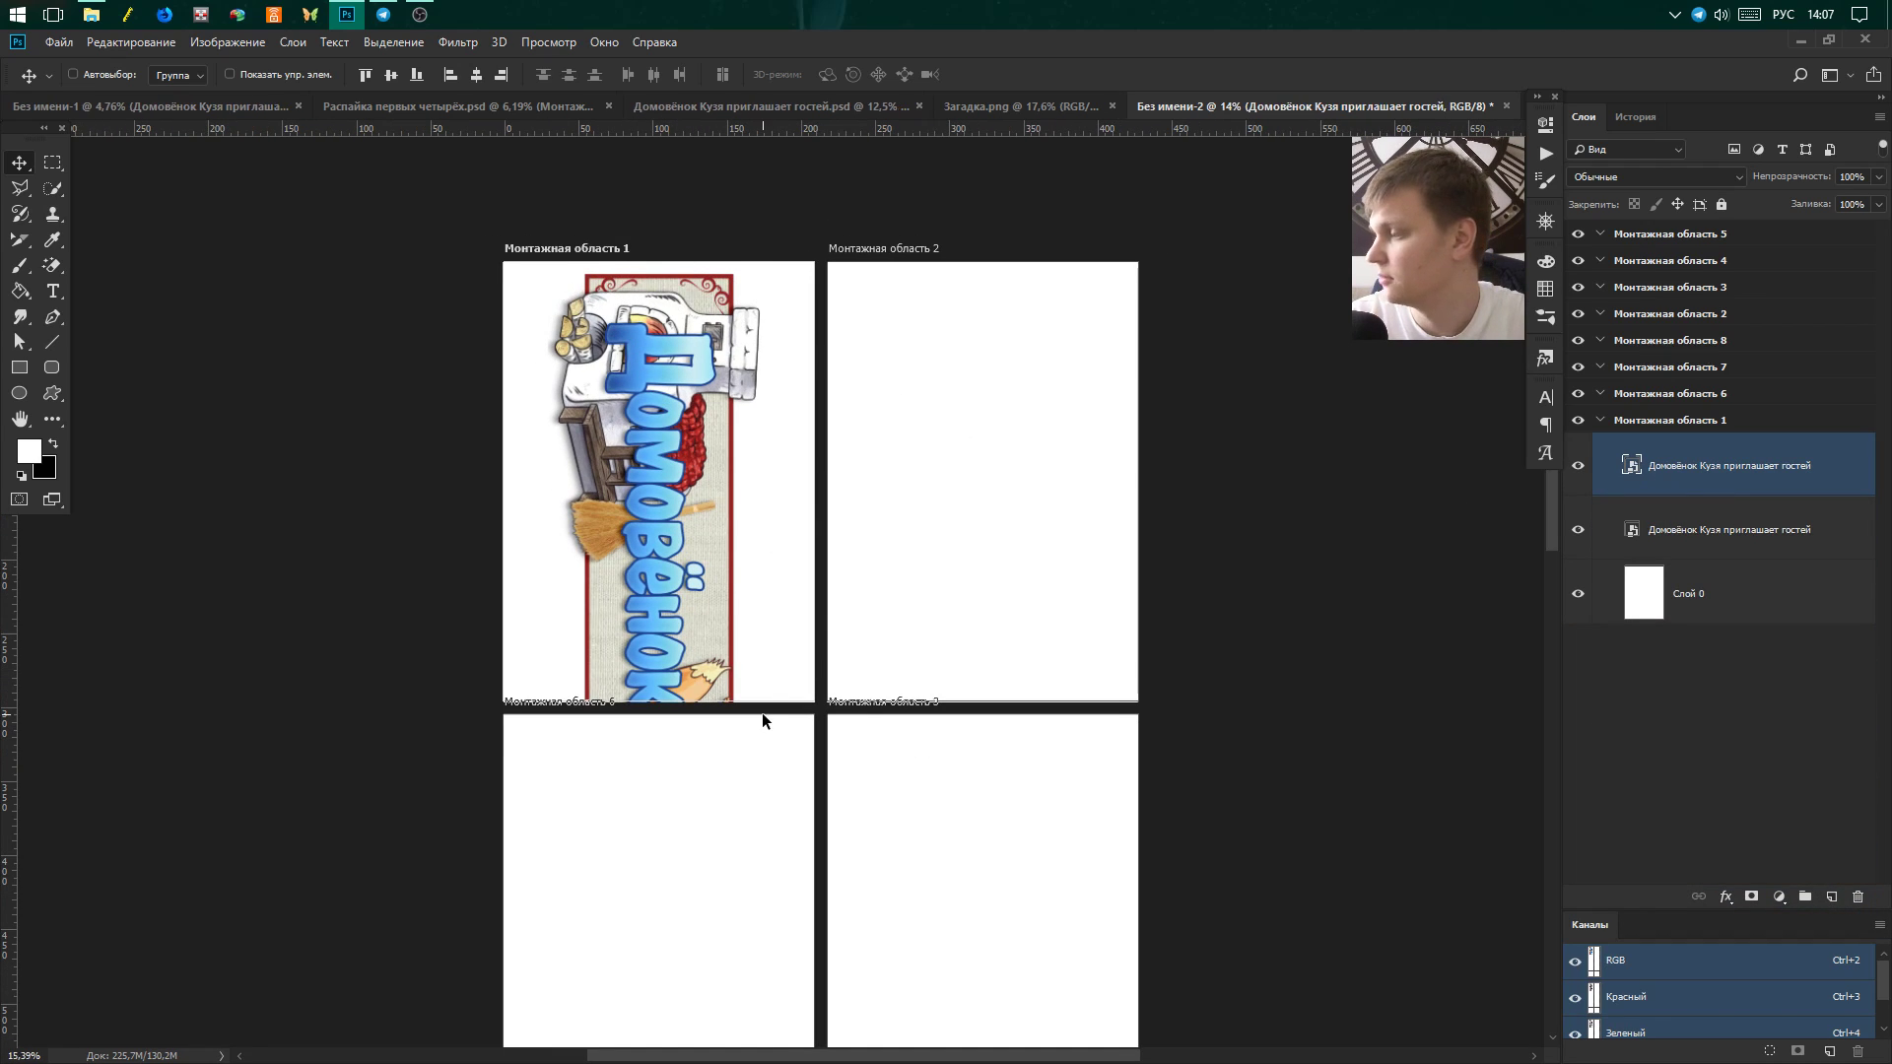
pyautogui.scroll(2, 760, 718)
pyautogui.moveTo(1744, 477)
pyautogui.mouseDown()
pyautogui.moveTo(1838, 445)
pyautogui.moveTo(1825, 399)
pyautogui.mouseUp()
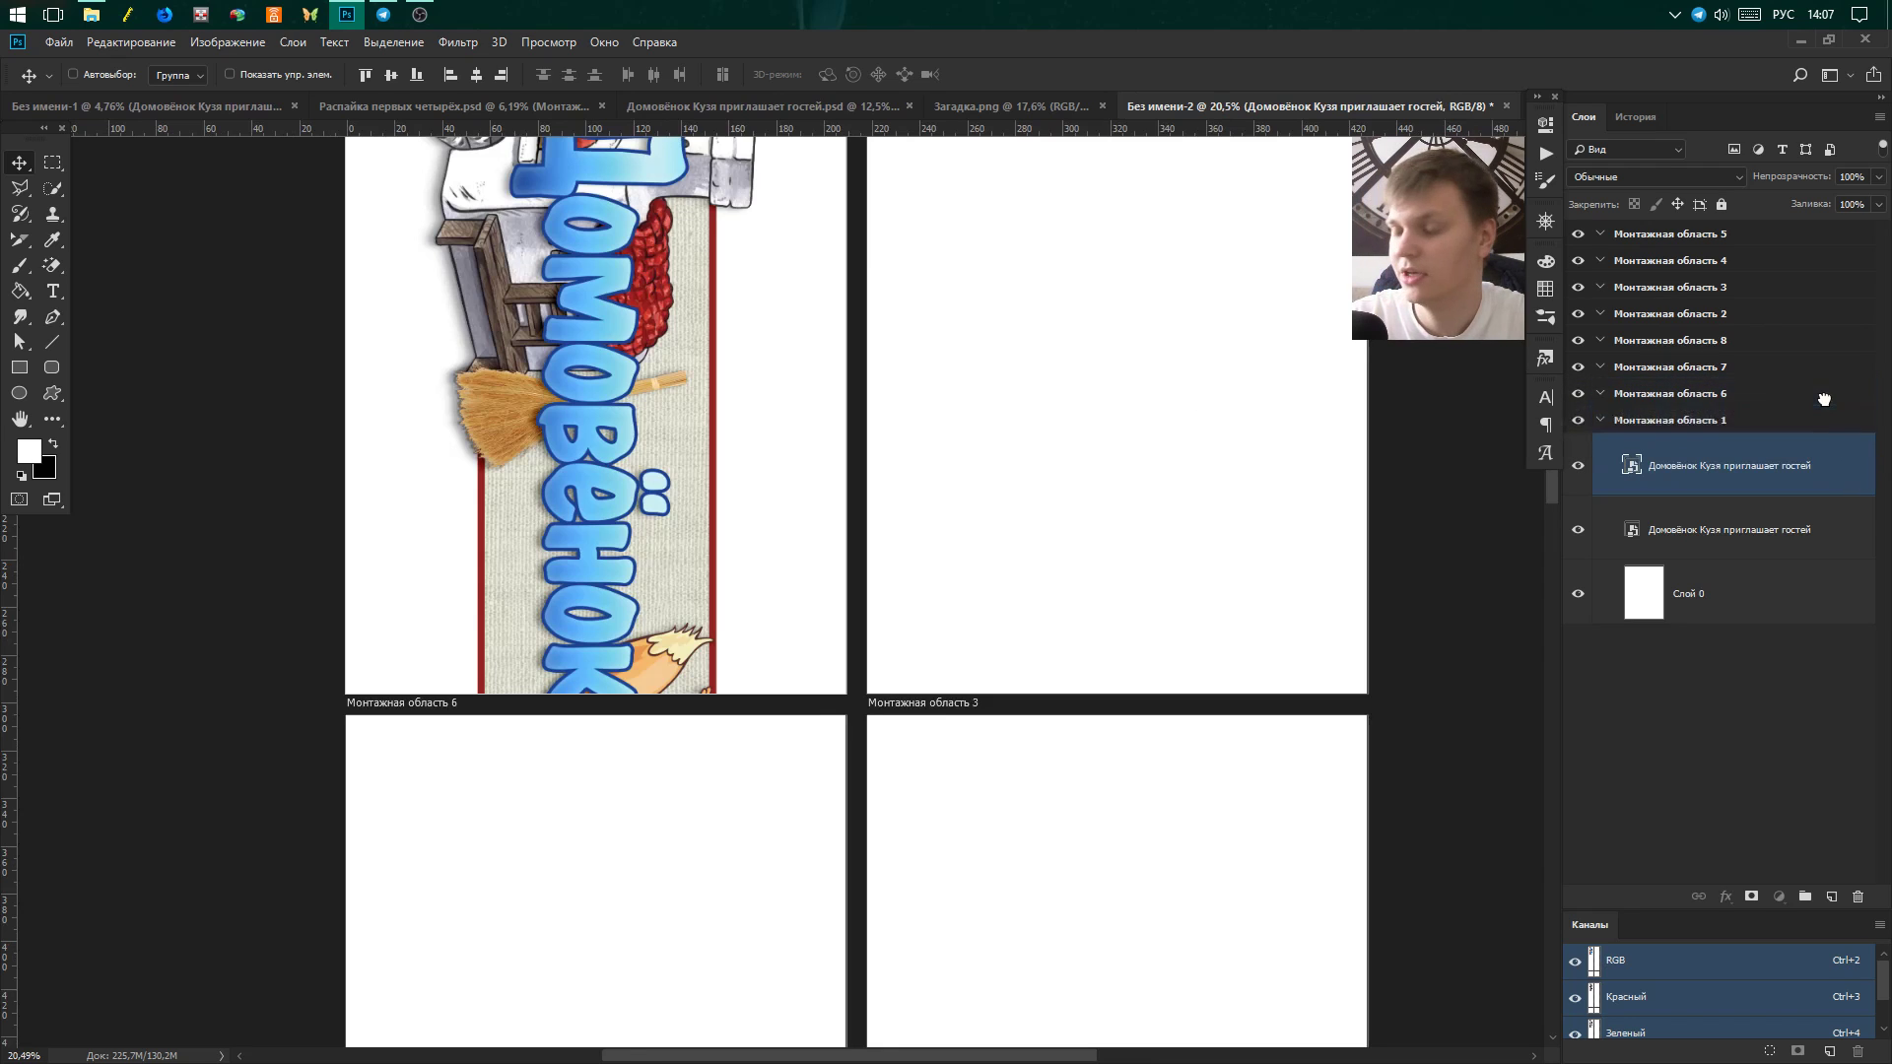
pyautogui.scroll(-3, 731, 446)
pyautogui.scroll(2, 598, 792)
pyautogui.scroll(-1, 651, 860)
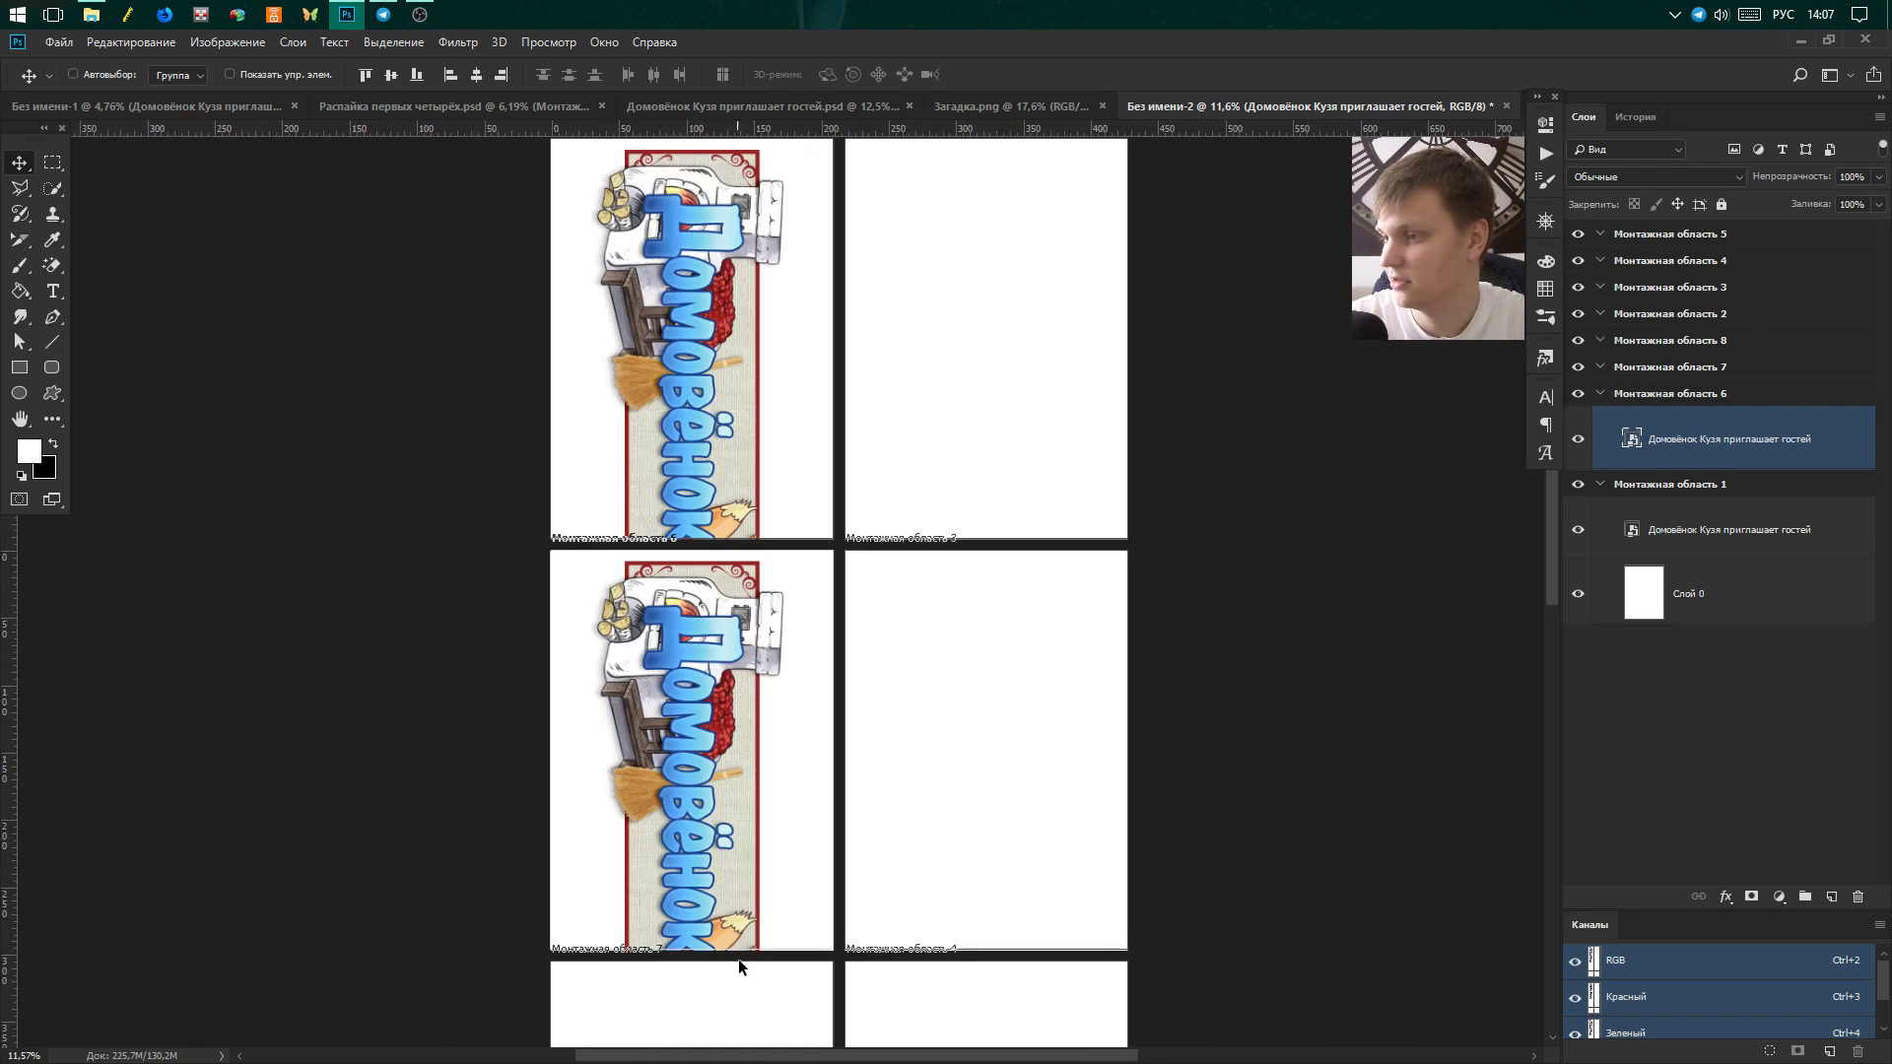
pyautogui.scroll(2, 754, 985)
# Slide the banner copy up about 265 mm so its text continues from artboard 1.
pyautogui.scroll(1, 690, 930)
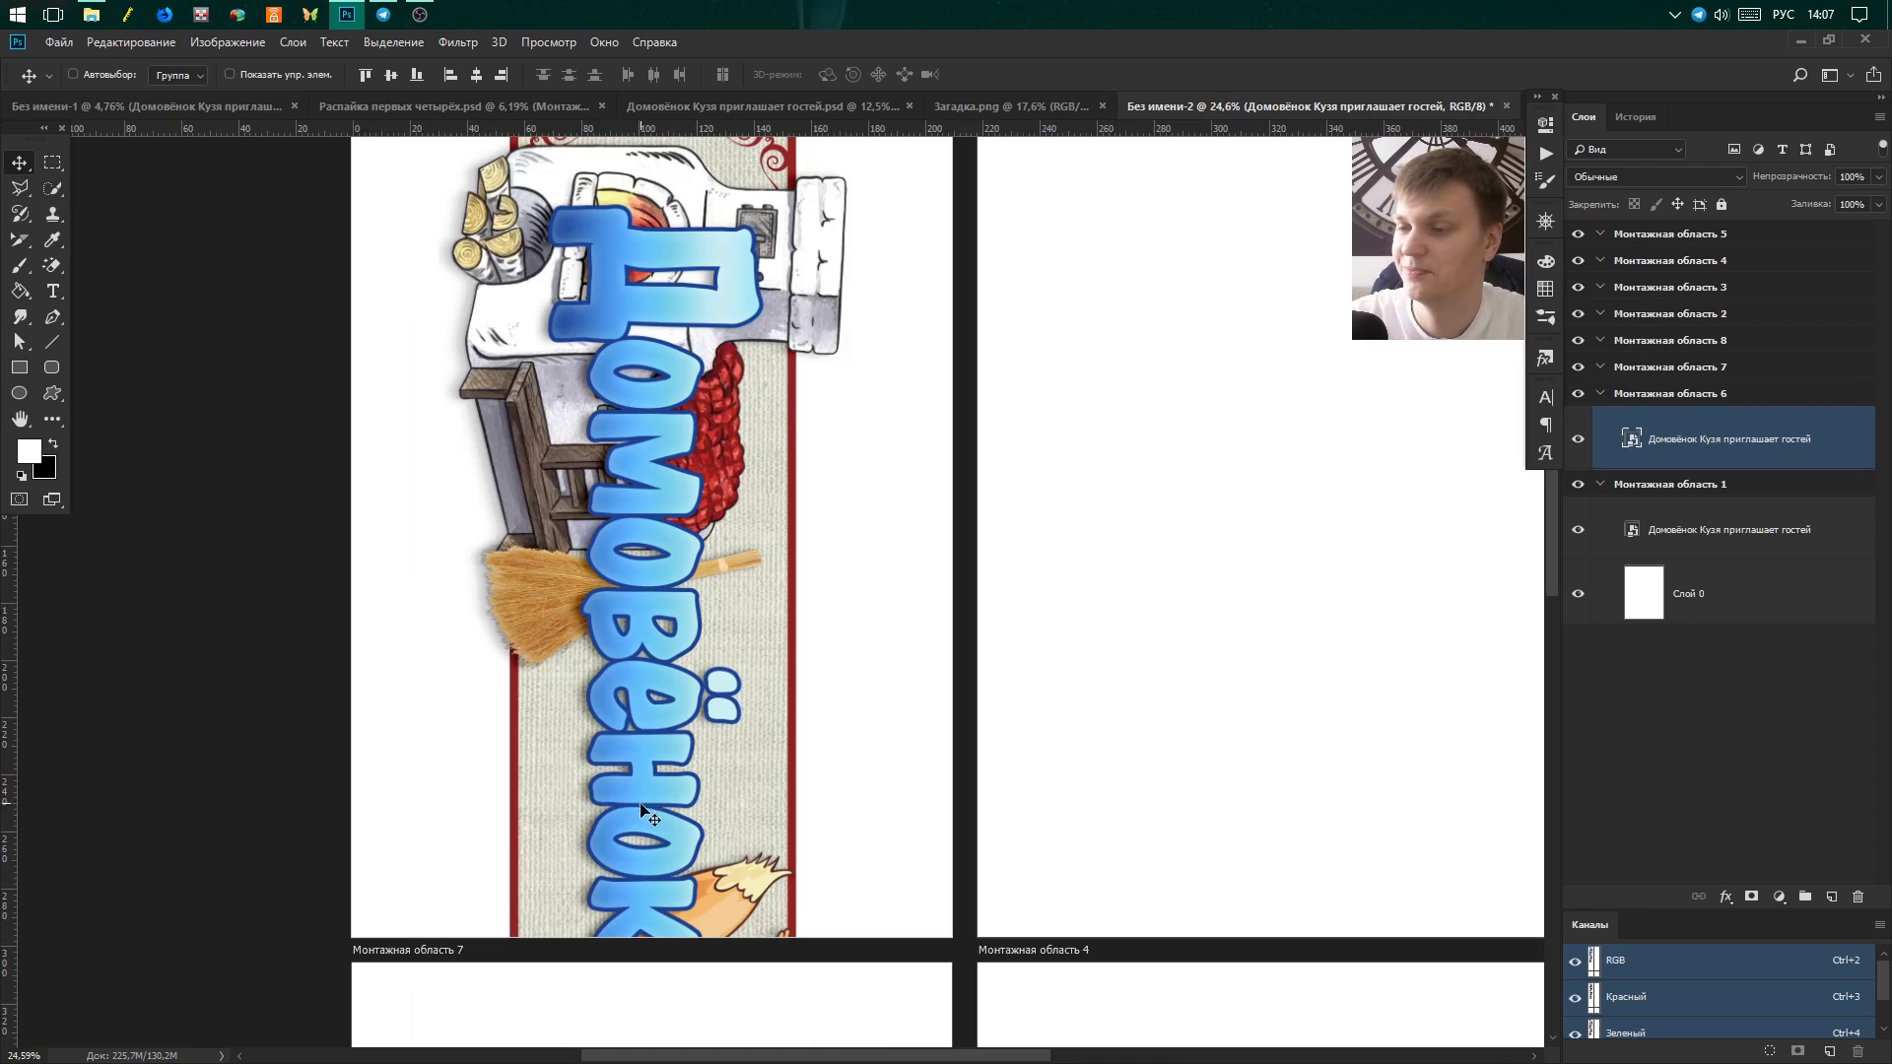
pyautogui.scroll(-1, 650, 819)
pyautogui.scroll(-2, 705, 921)
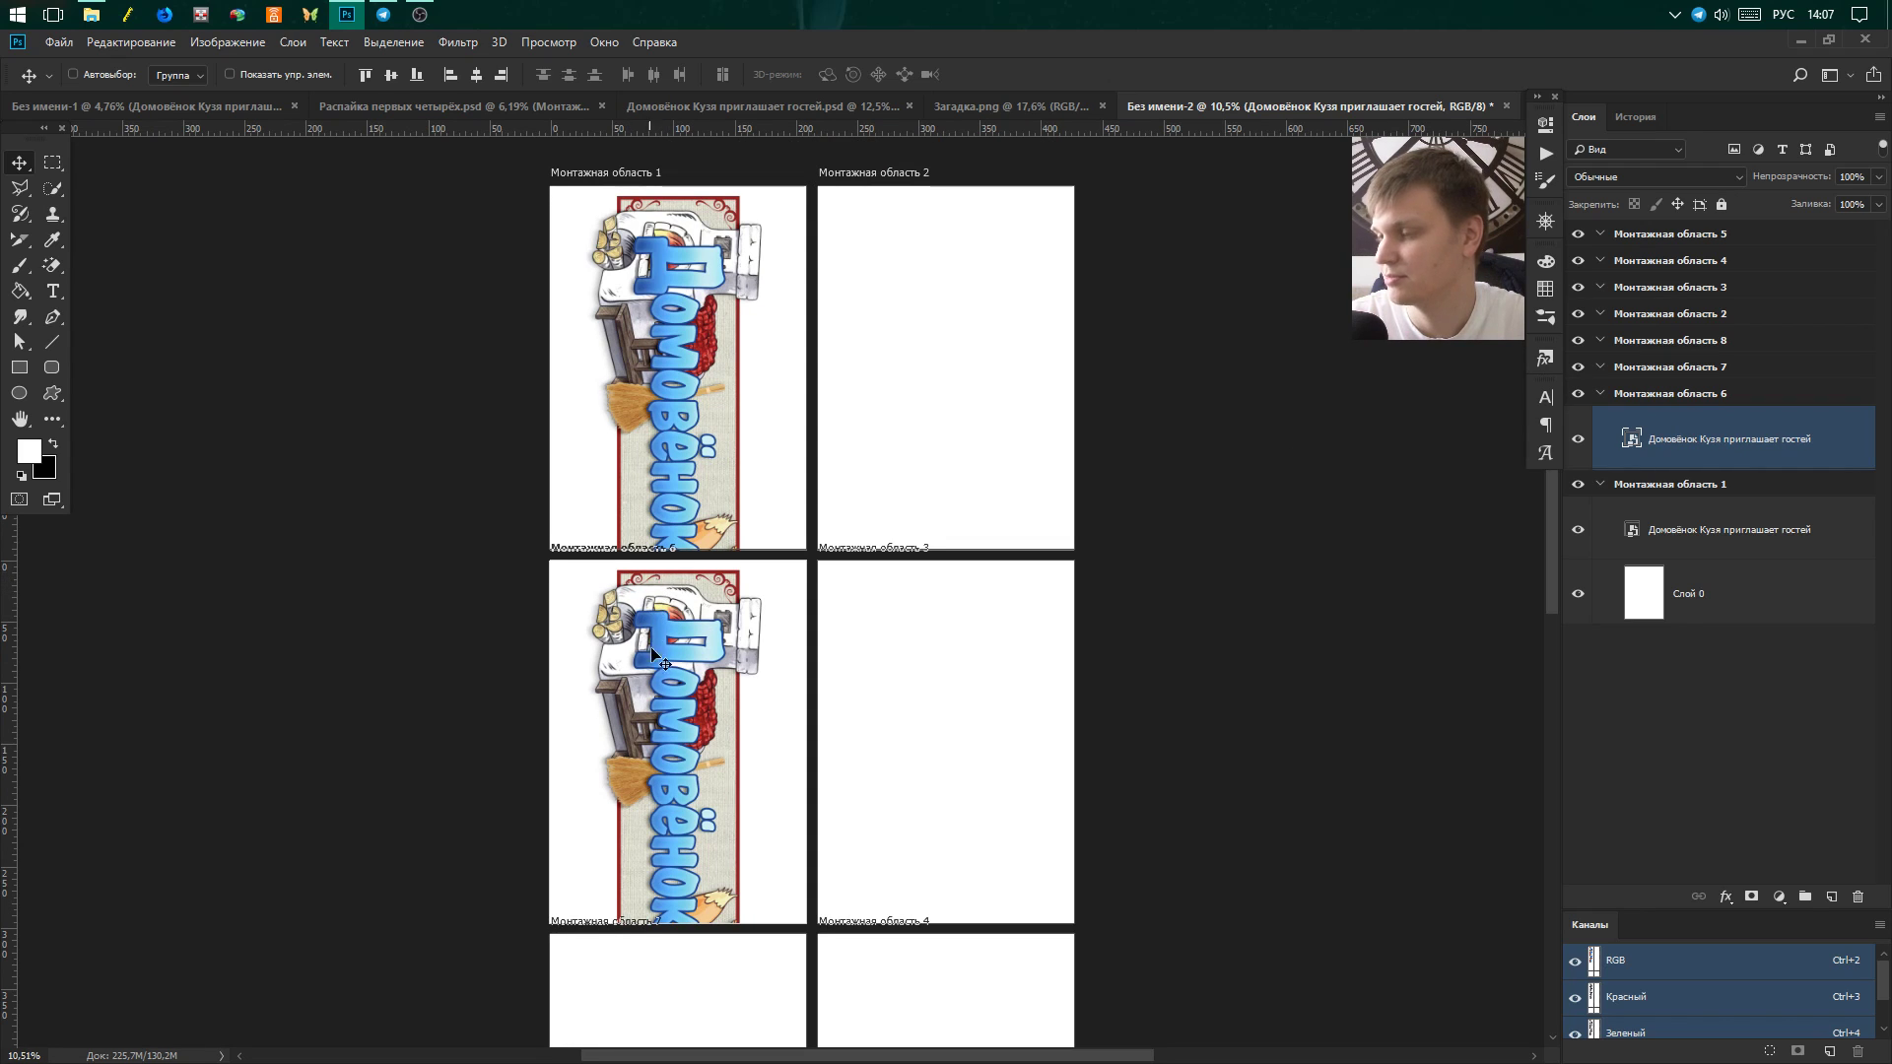
pyautogui.scroll(2, 652, 654)
pyautogui.scroll(1, 652, 653)
pyautogui.scroll(1, 670, 690)
pyautogui.scroll(-1, 720, 934)
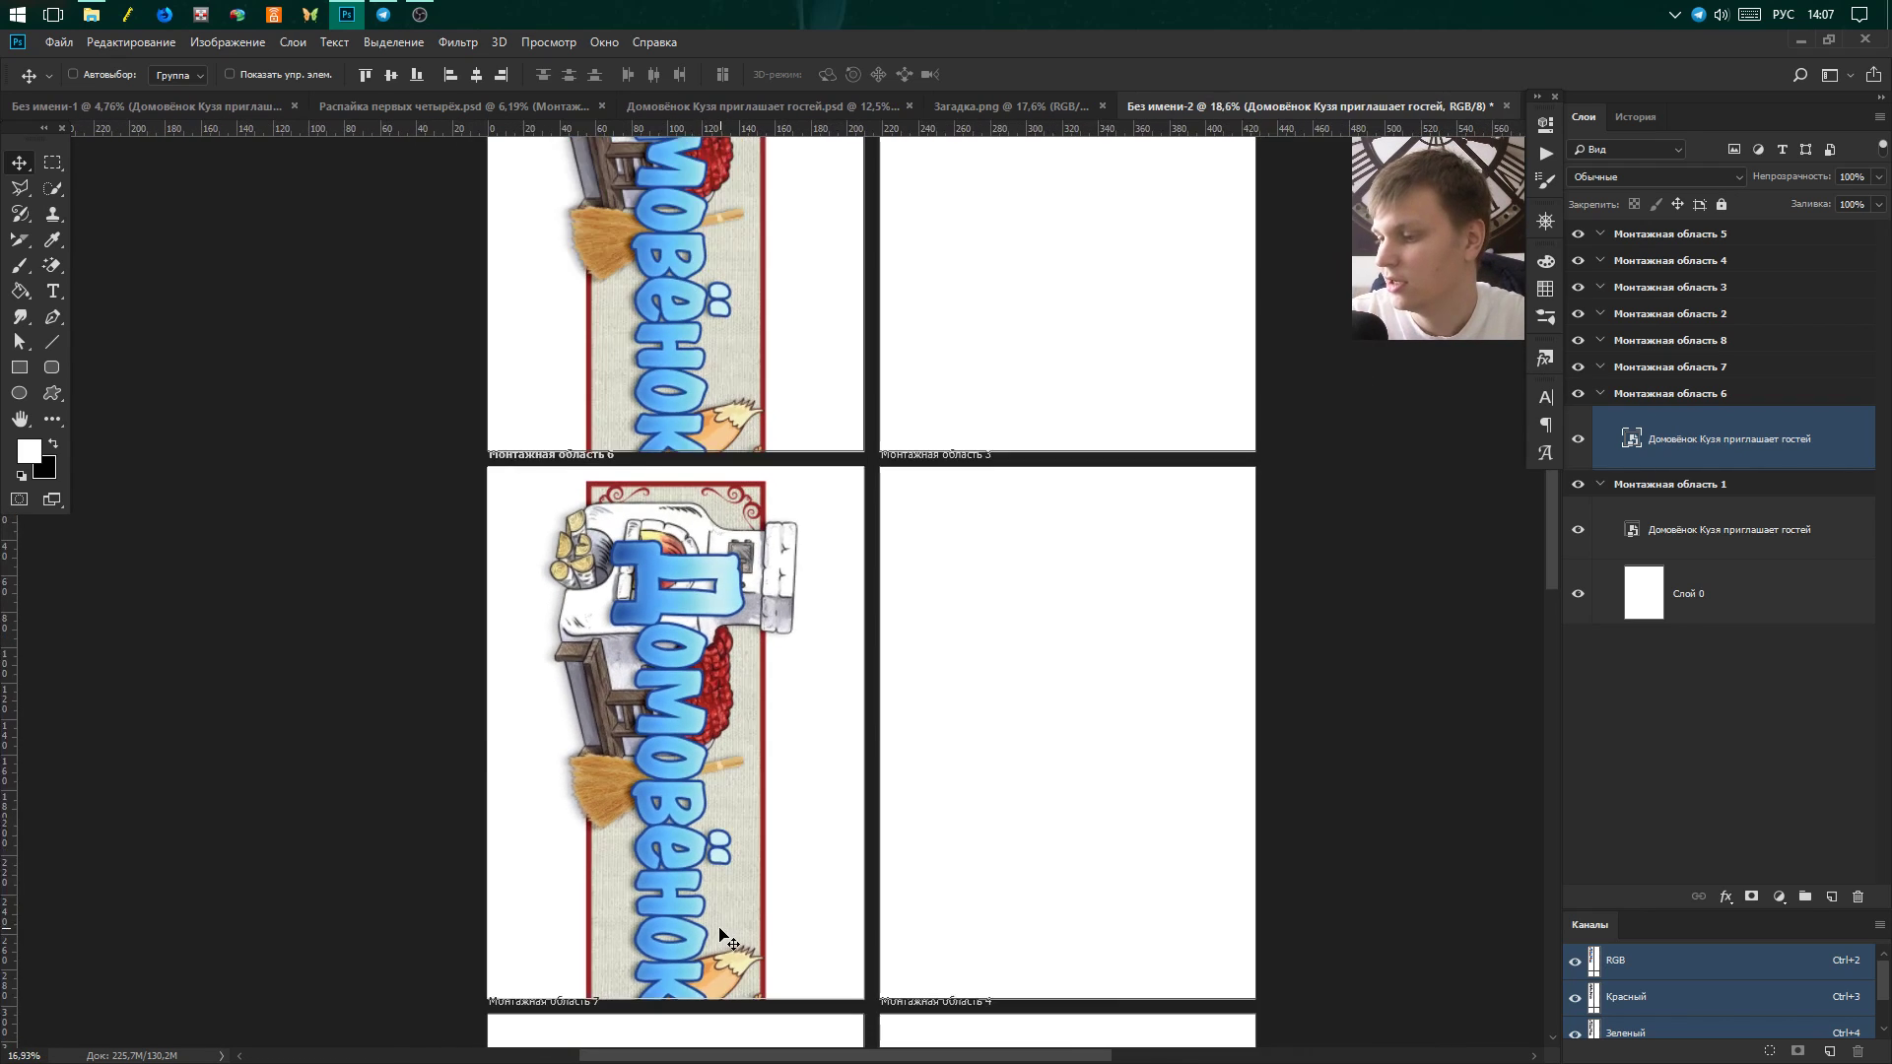
pyautogui.scroll(1, 720, 934)
pyautogui.moveTo(714, 1025)
pyautogui.mouseDown()
pyautogui.moveTo(692, 864)
pyautogui.moveTo(703, 471)
pyautogui.moveTo(717, 325)
pyautogui.moveTo(743, 351)
pyautogui.moveTo(751, 334)
pyautogui.mouseUp()
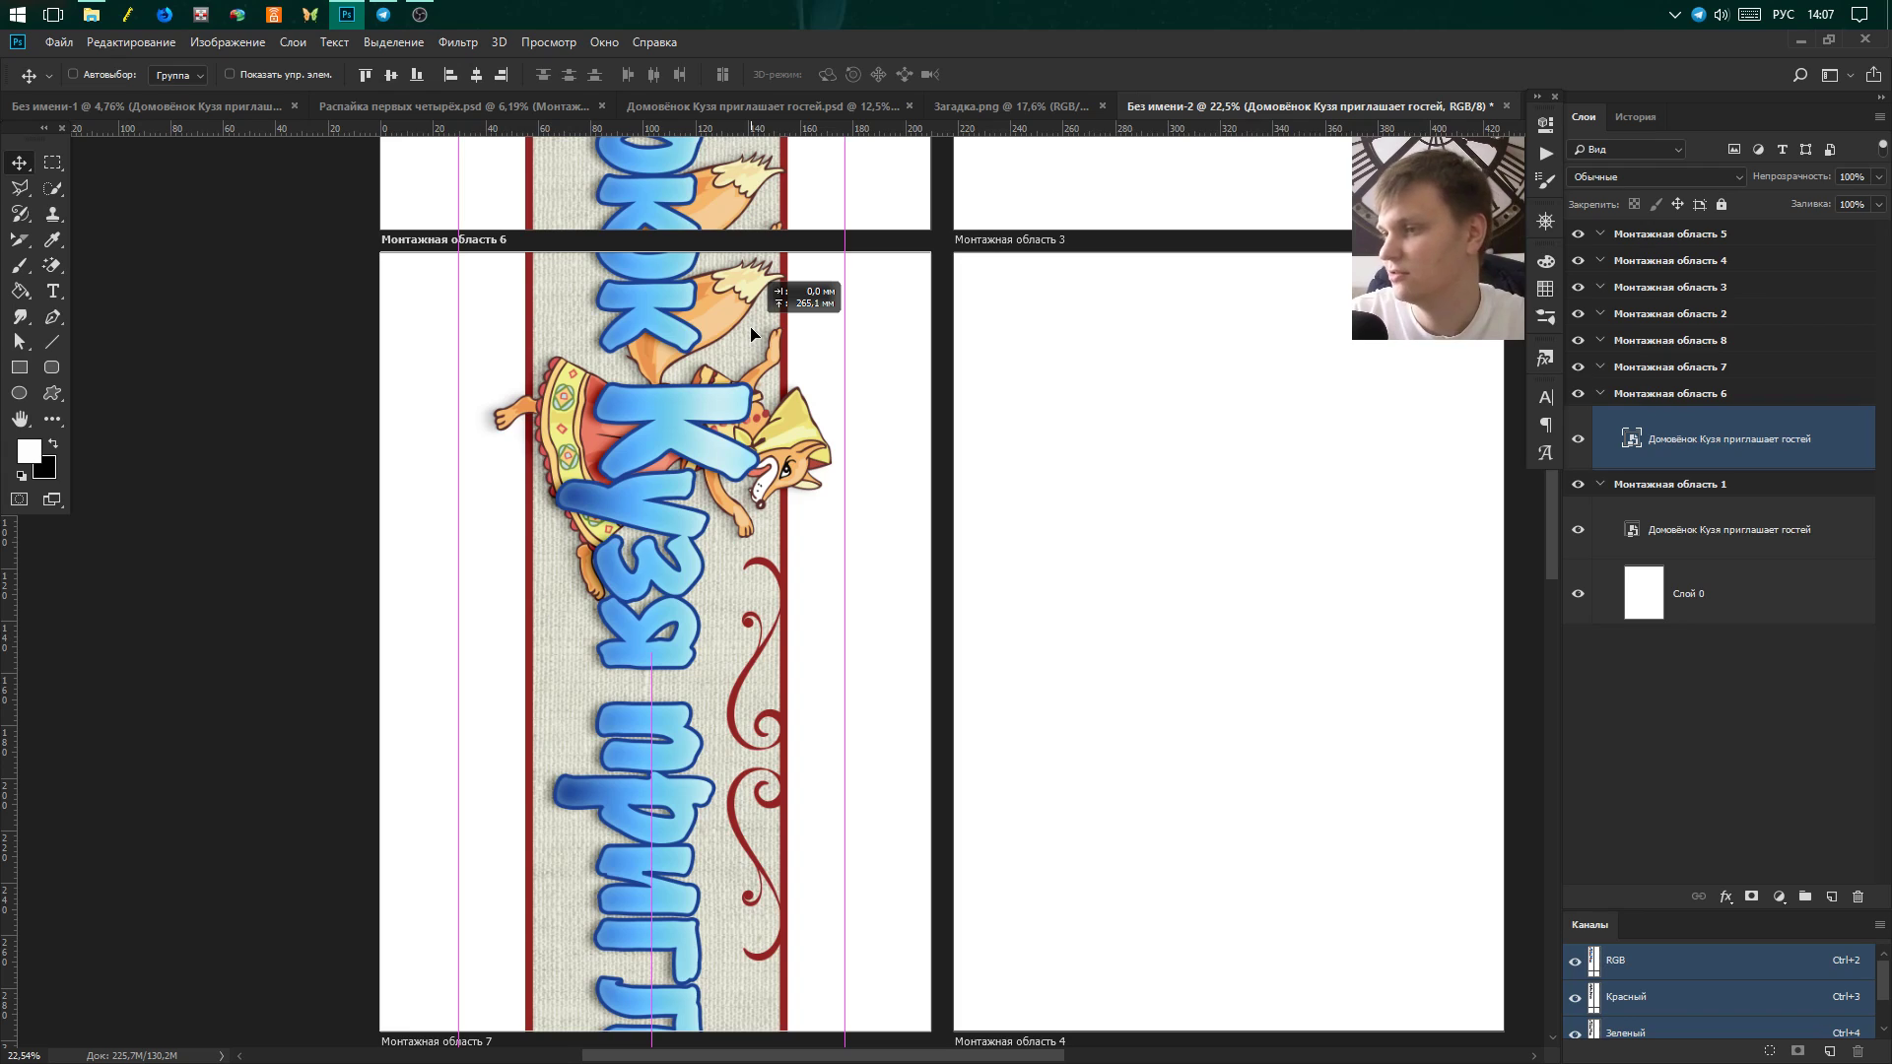
# Commit a free transform on the banner copy and turn on the Proof Colors CMYK preview.
pyautogui.moveTo(752, 335); pyautogui.dragTo(752, 335)
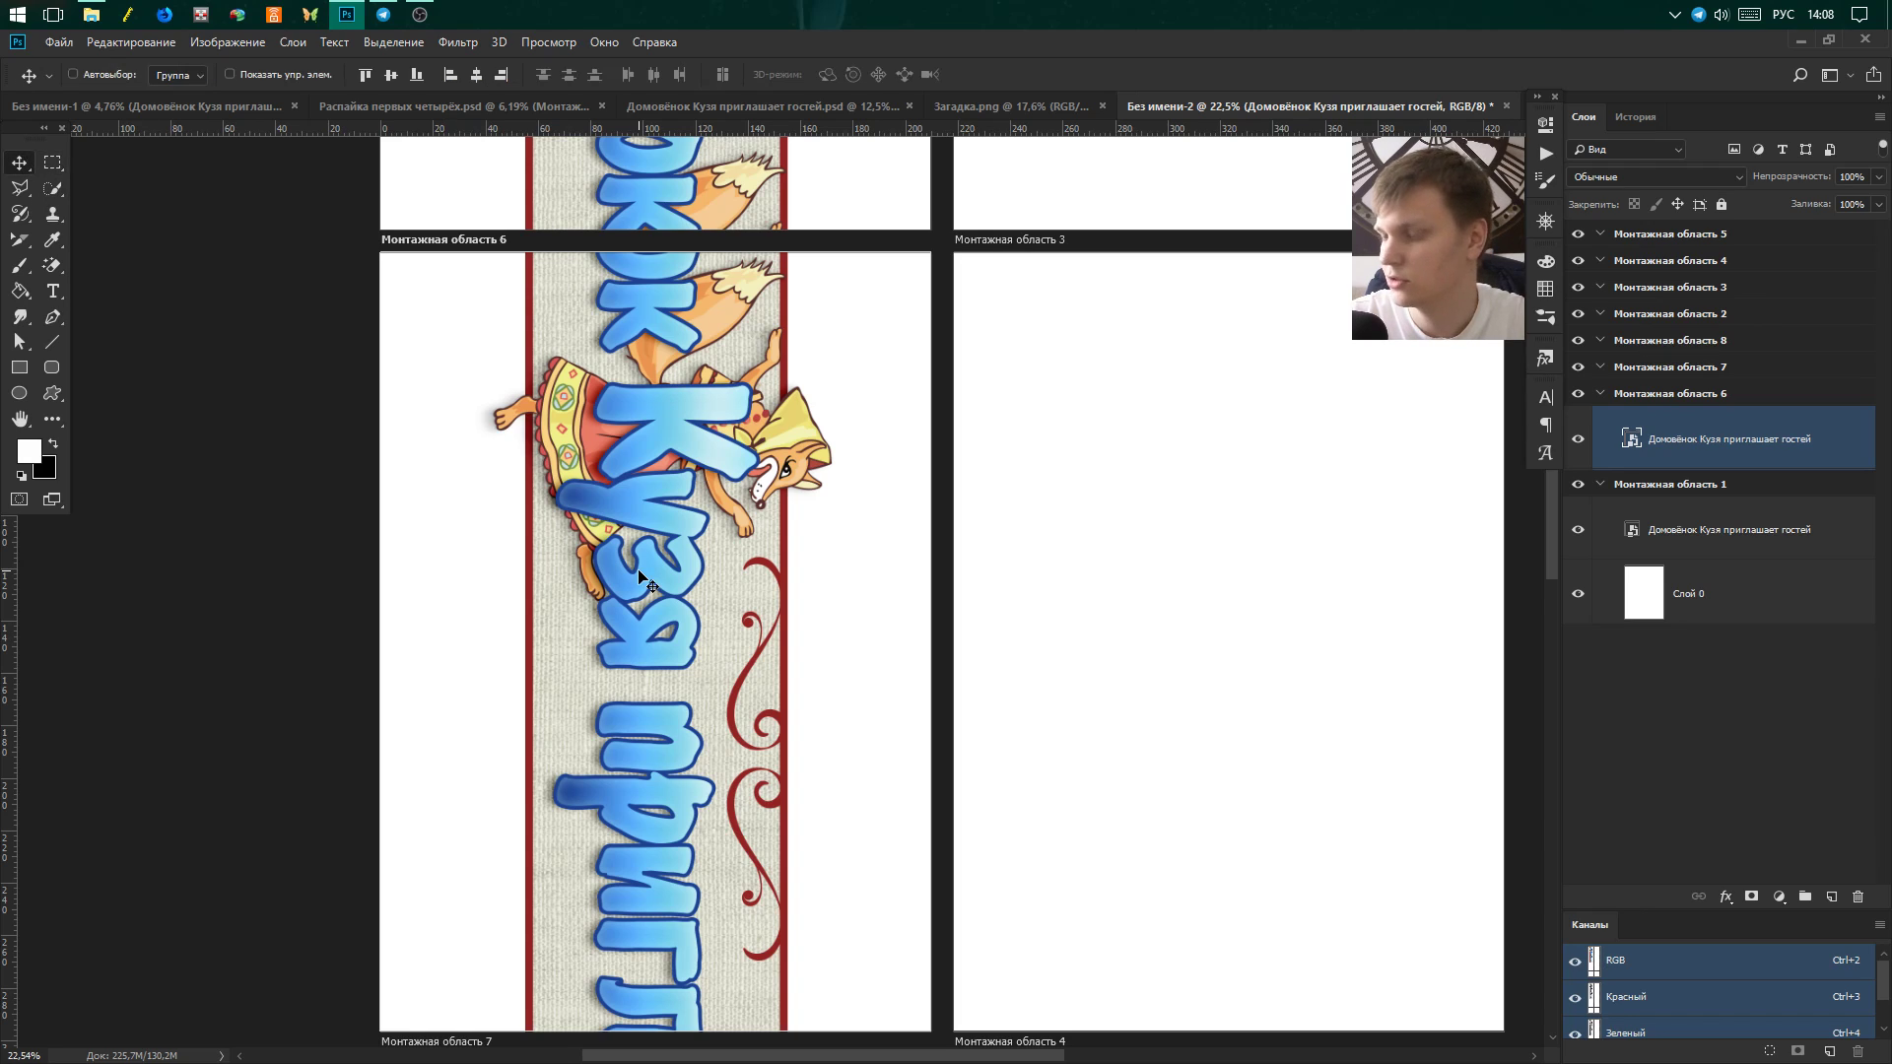
pyautogui.moveTo(641, 579); pyautogui.dragTo(641, 581)
pyautogui.hotkey('ctrl', 't')
pyautogui.hotkey('ctrl', 'y')
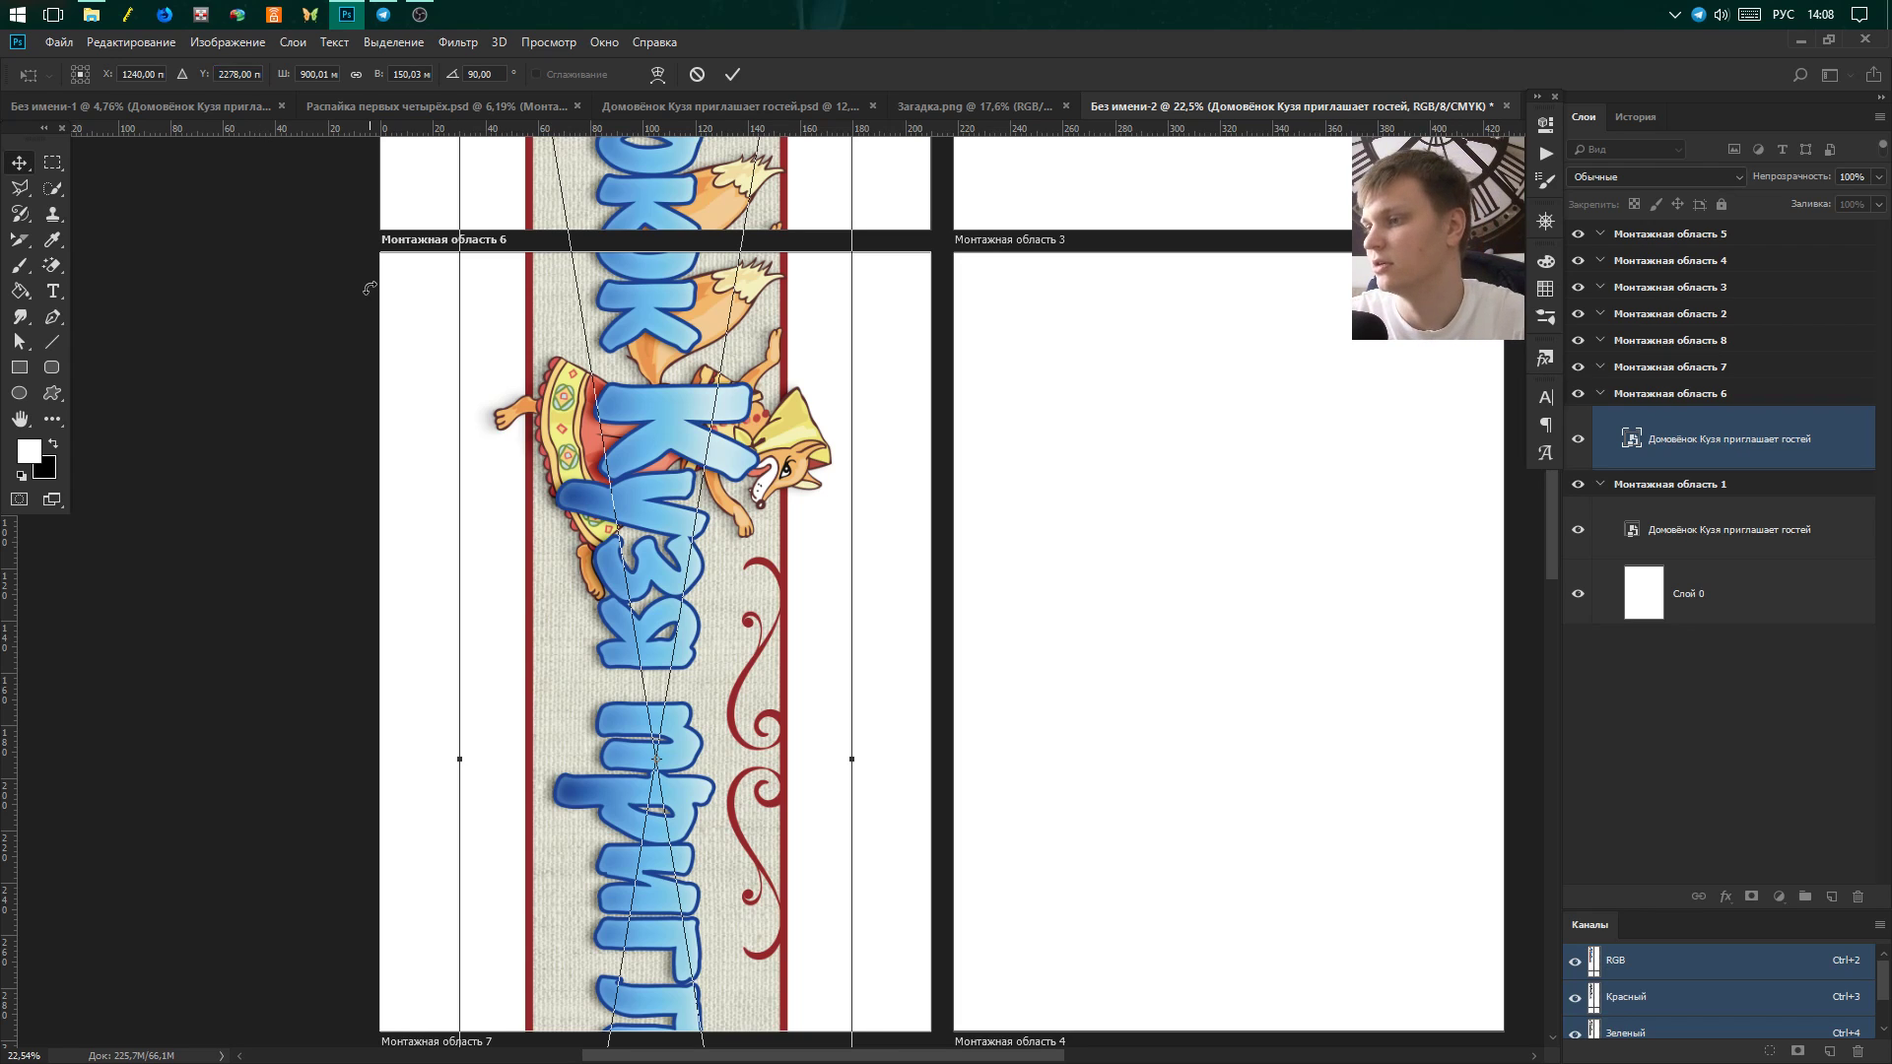
pyautogui.press('Return')
pyautogui.scroll(-3, 729, 471)
# Duplicate the banner copy layer and move the new copy toward Монтажная область 7.
pyautogui.scroll(1, 729, 471)
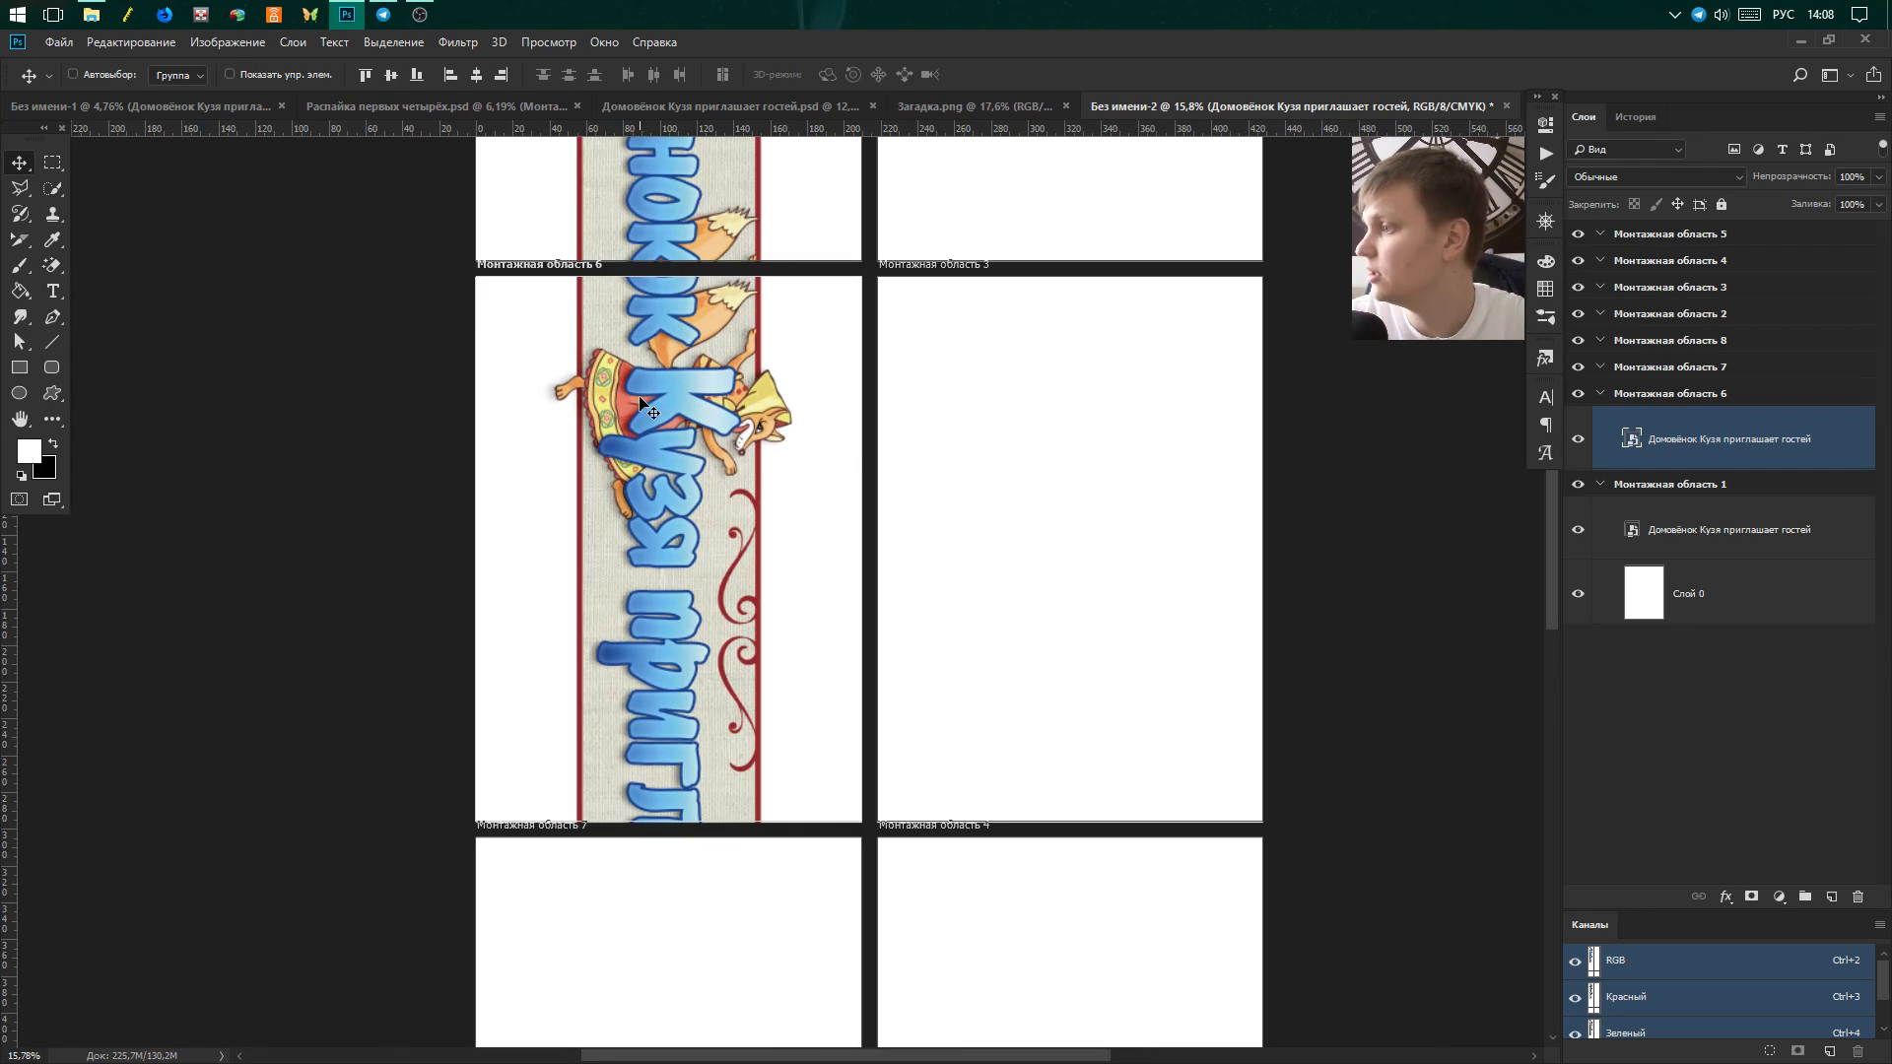
pyautogui.moveTo(1732, 482); pyautogui.dragTo(1832, 895)
pyautogui.moveTo(1682, 438); pyautogui.dragTo(1695, 367)
pyautogui.scroll(-1, 802, 422)
# Shift the Монтажная область 7 banner copy up so its text continues the strip.
pyautogui.scroll(-2, 794, 853)
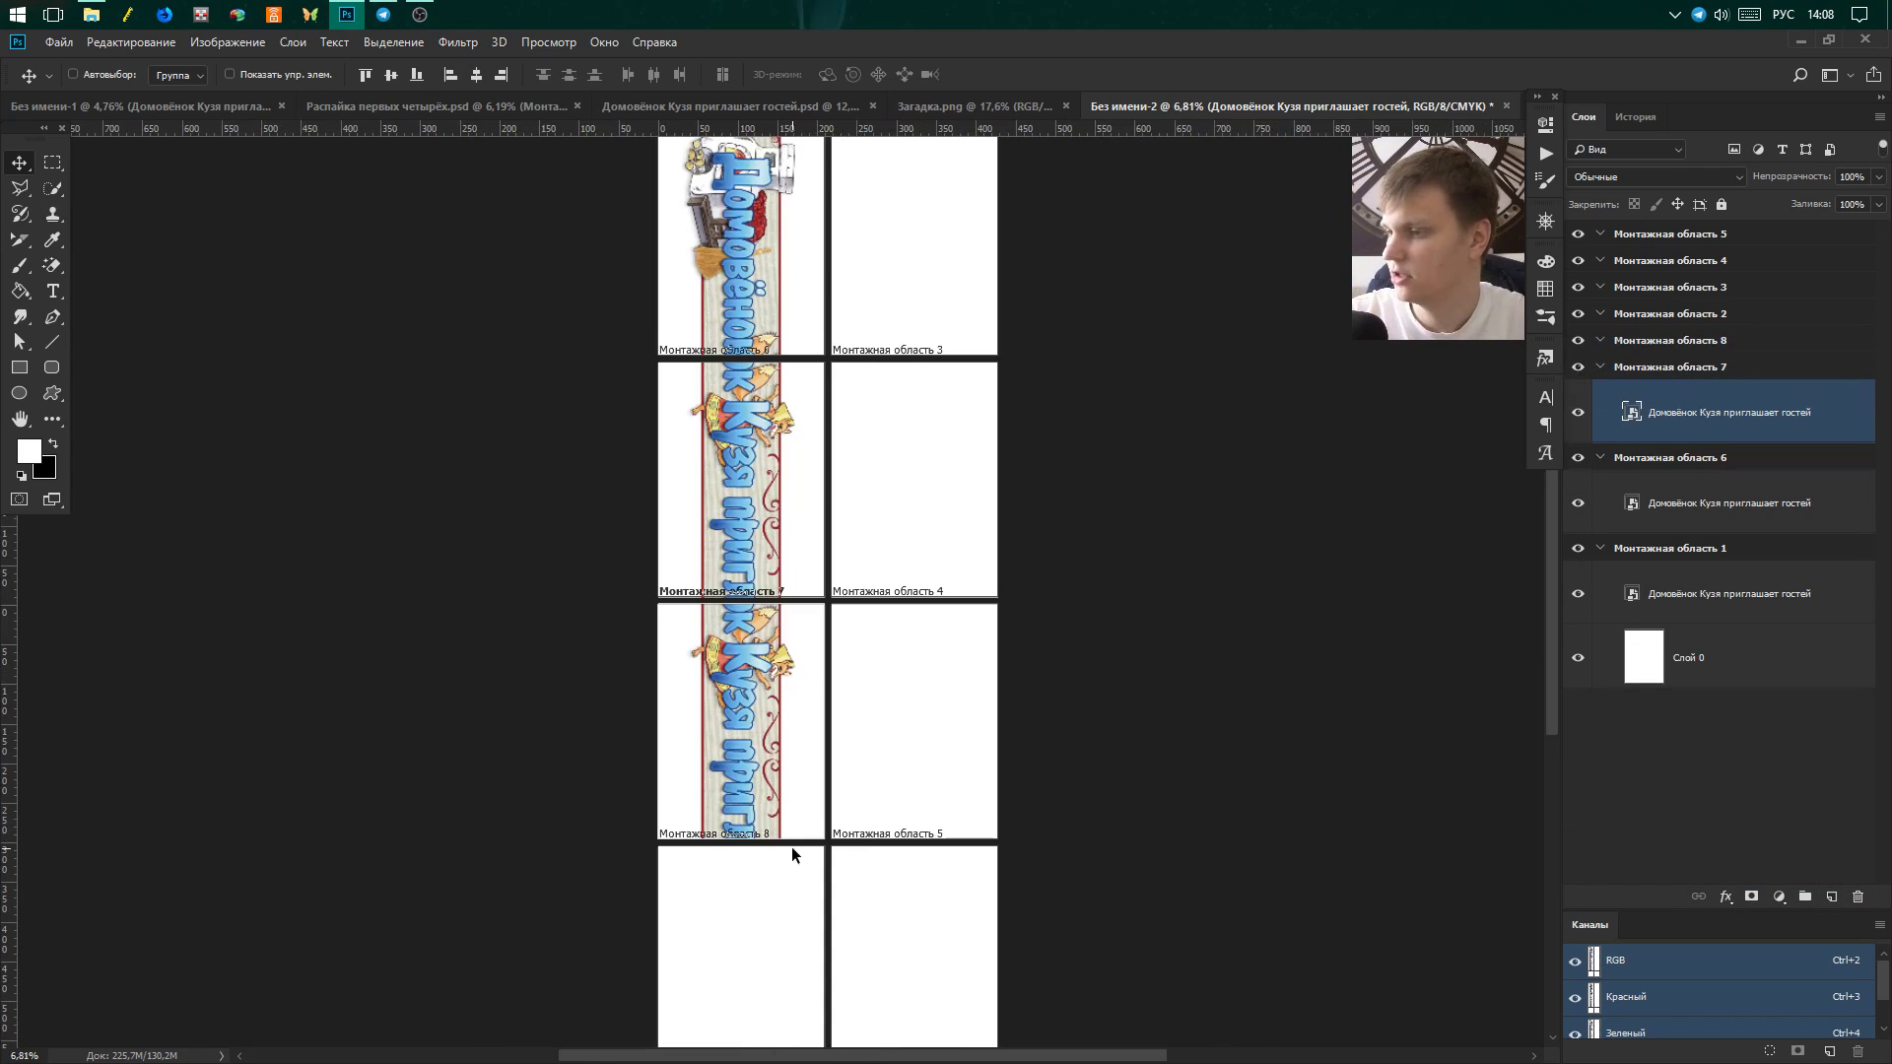
pyautogui.scroll(1, 798, 783)
pyautogui.click(1545, 151)
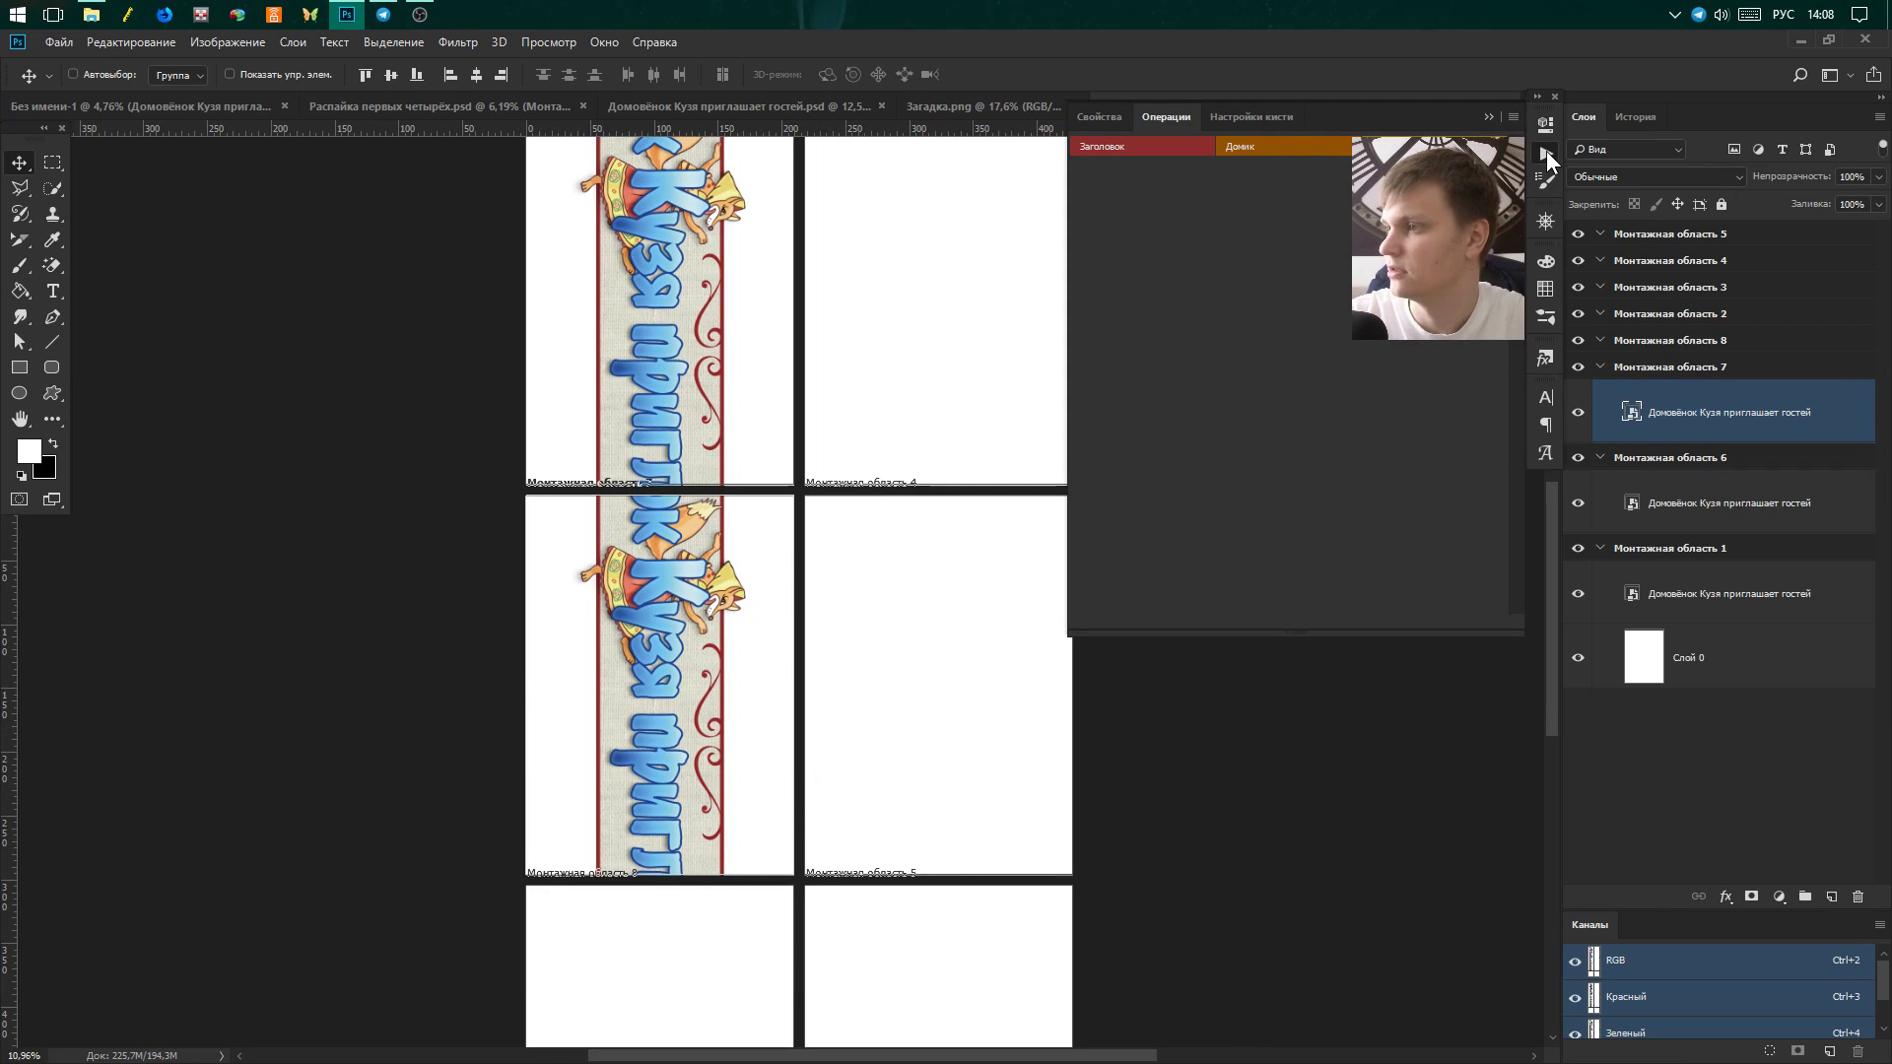
pyautogui.click(1546, 151)
pyautogui.scroll(1, 650, 923)
pyautogui.scroll(2, 643, 913)
pyautogui.scroll(-1, 794, 584)
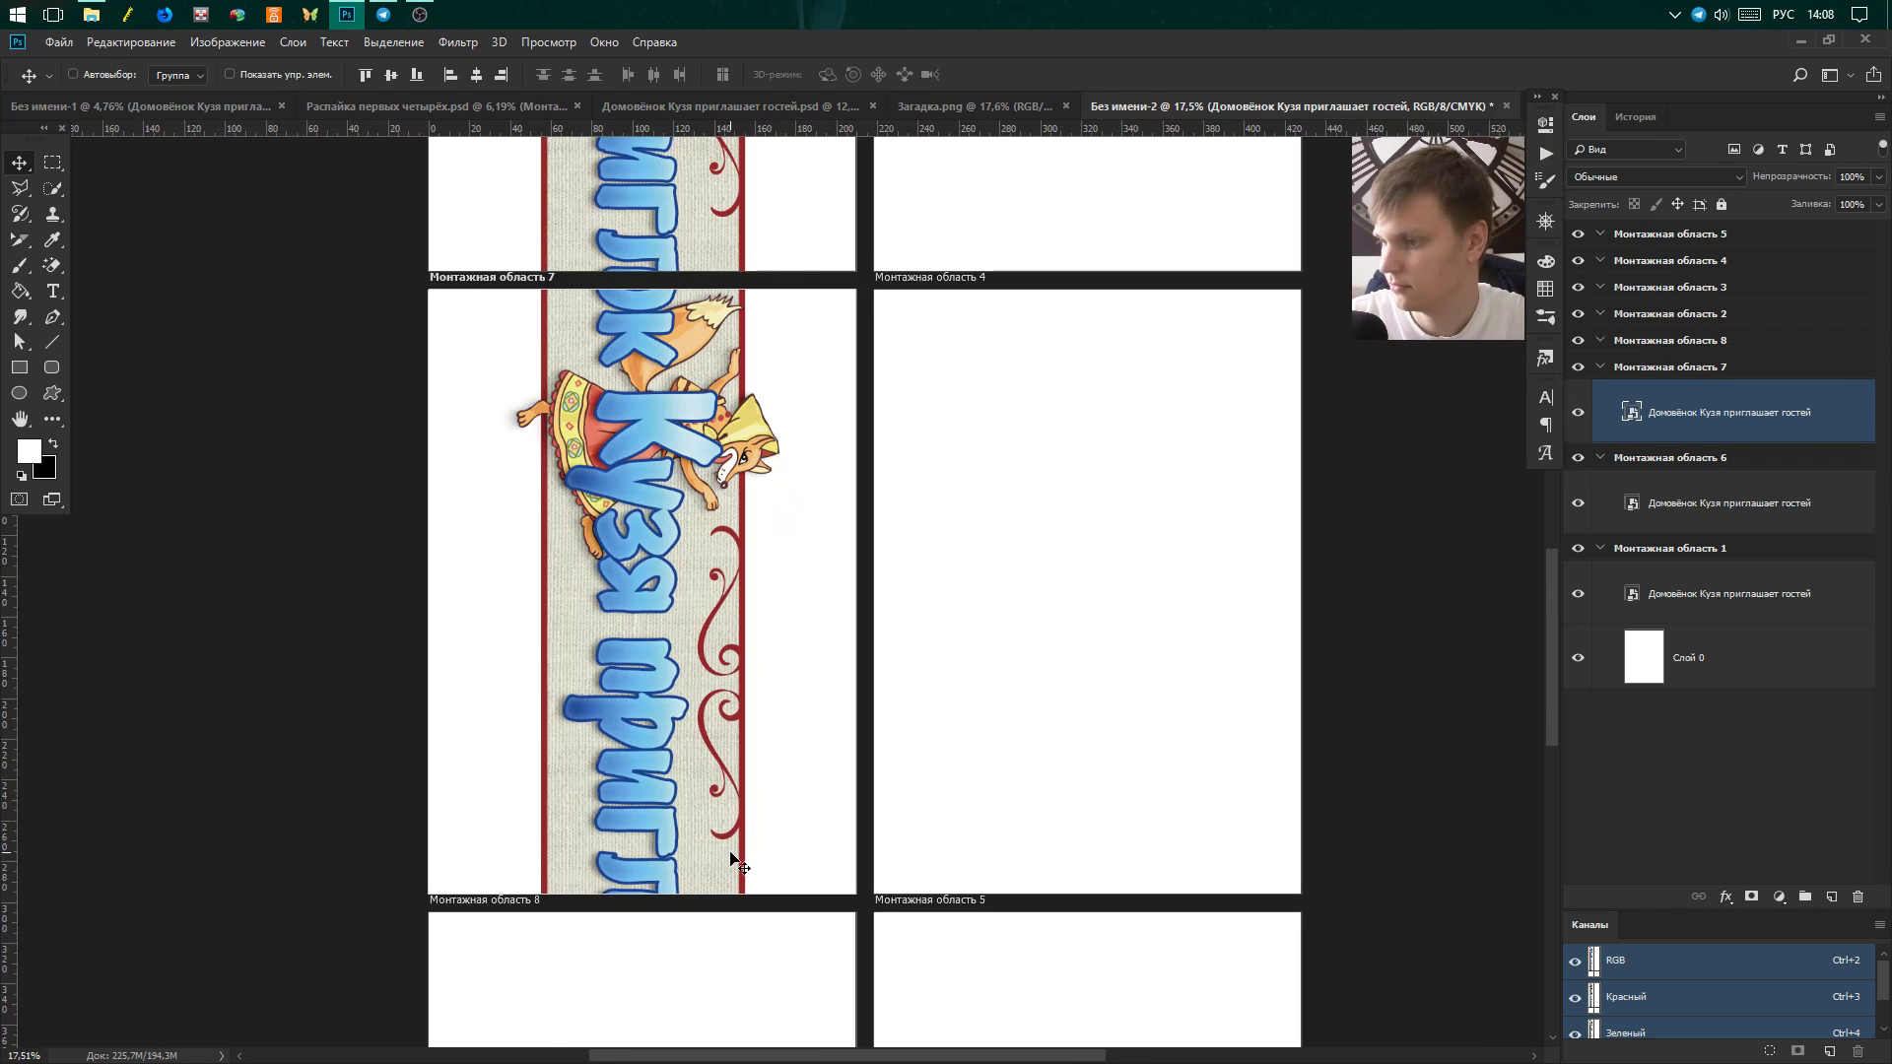
pyautogui.moveTo(737, 754)
pyautogui.mouseDown()
pyautogui.moveTo(737, 499)
pyautogui.moveTo(788, 320)
pyautogui.mouseUp()
# Duplicate the Кузя banner layer and move the copy into Монтажная область 8.
pyautogui.scroll(-4, 890, 372)
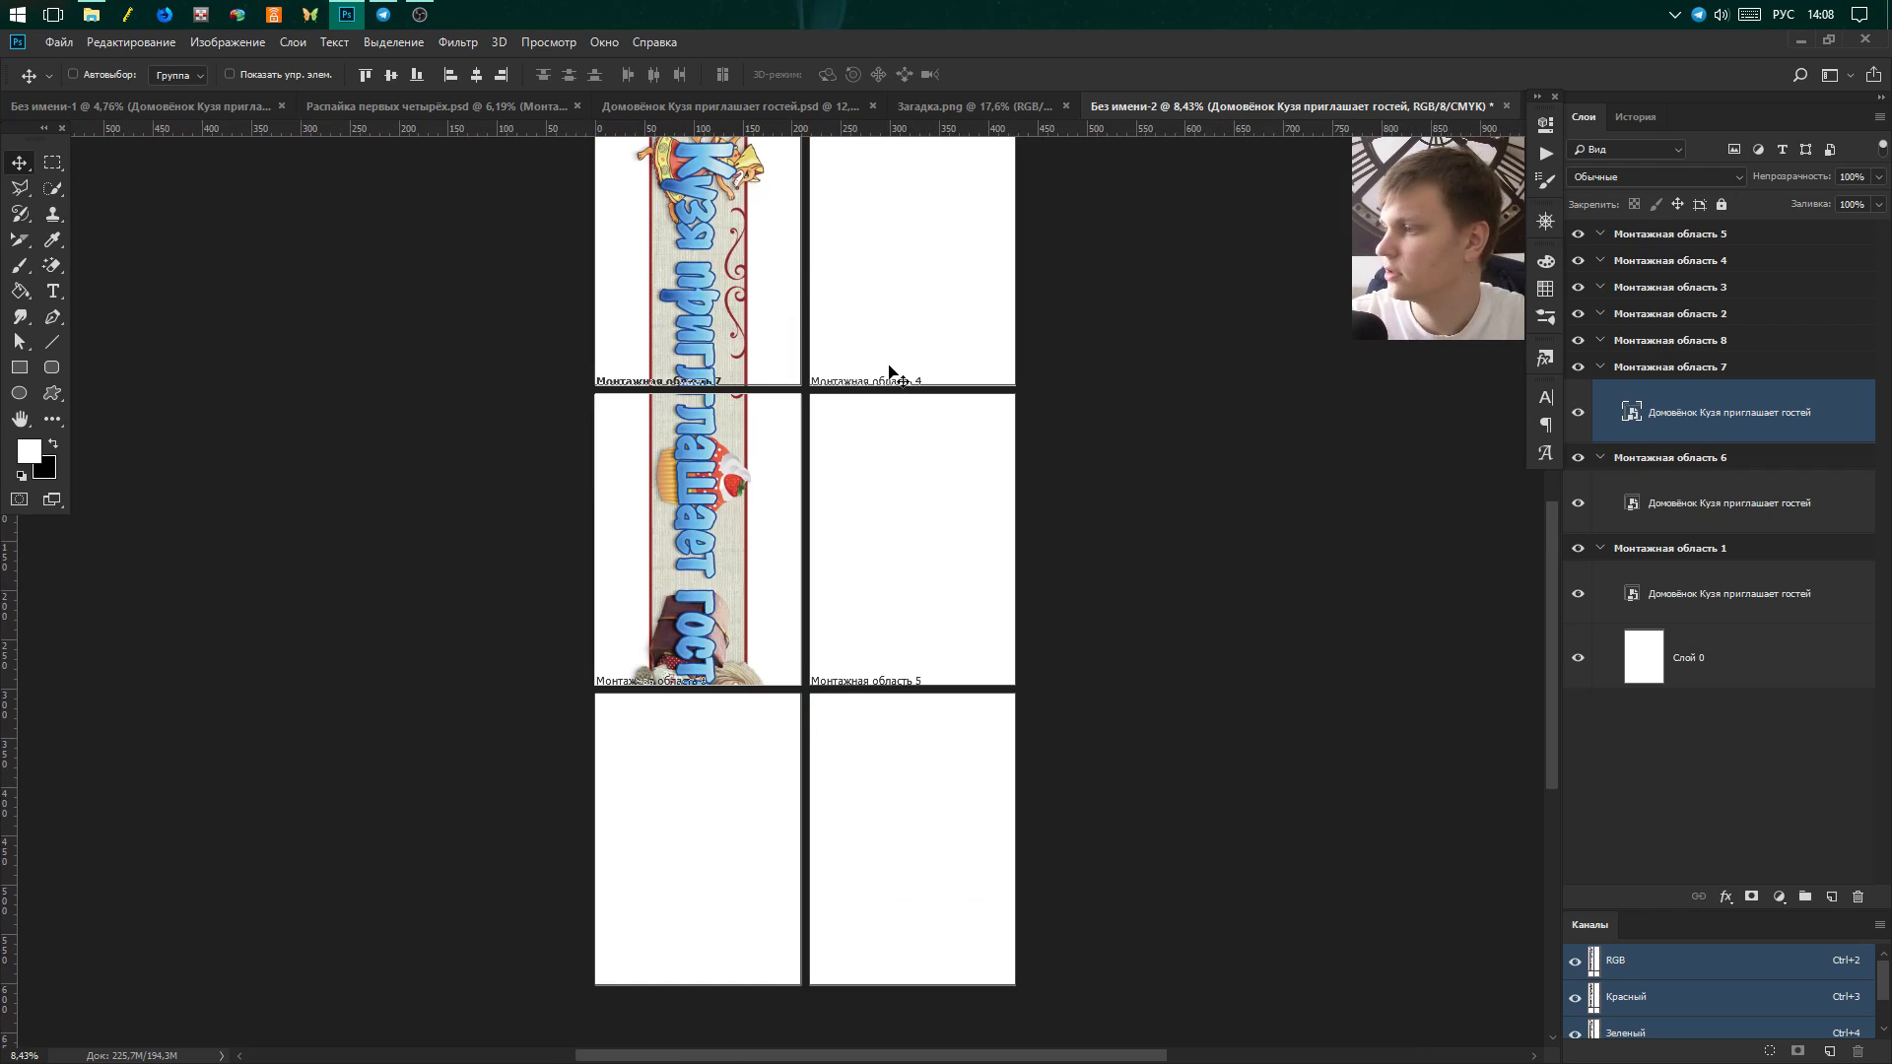
pyautogui.moveTo(1676, 419); pyautogui.dragTo(1830, 897)
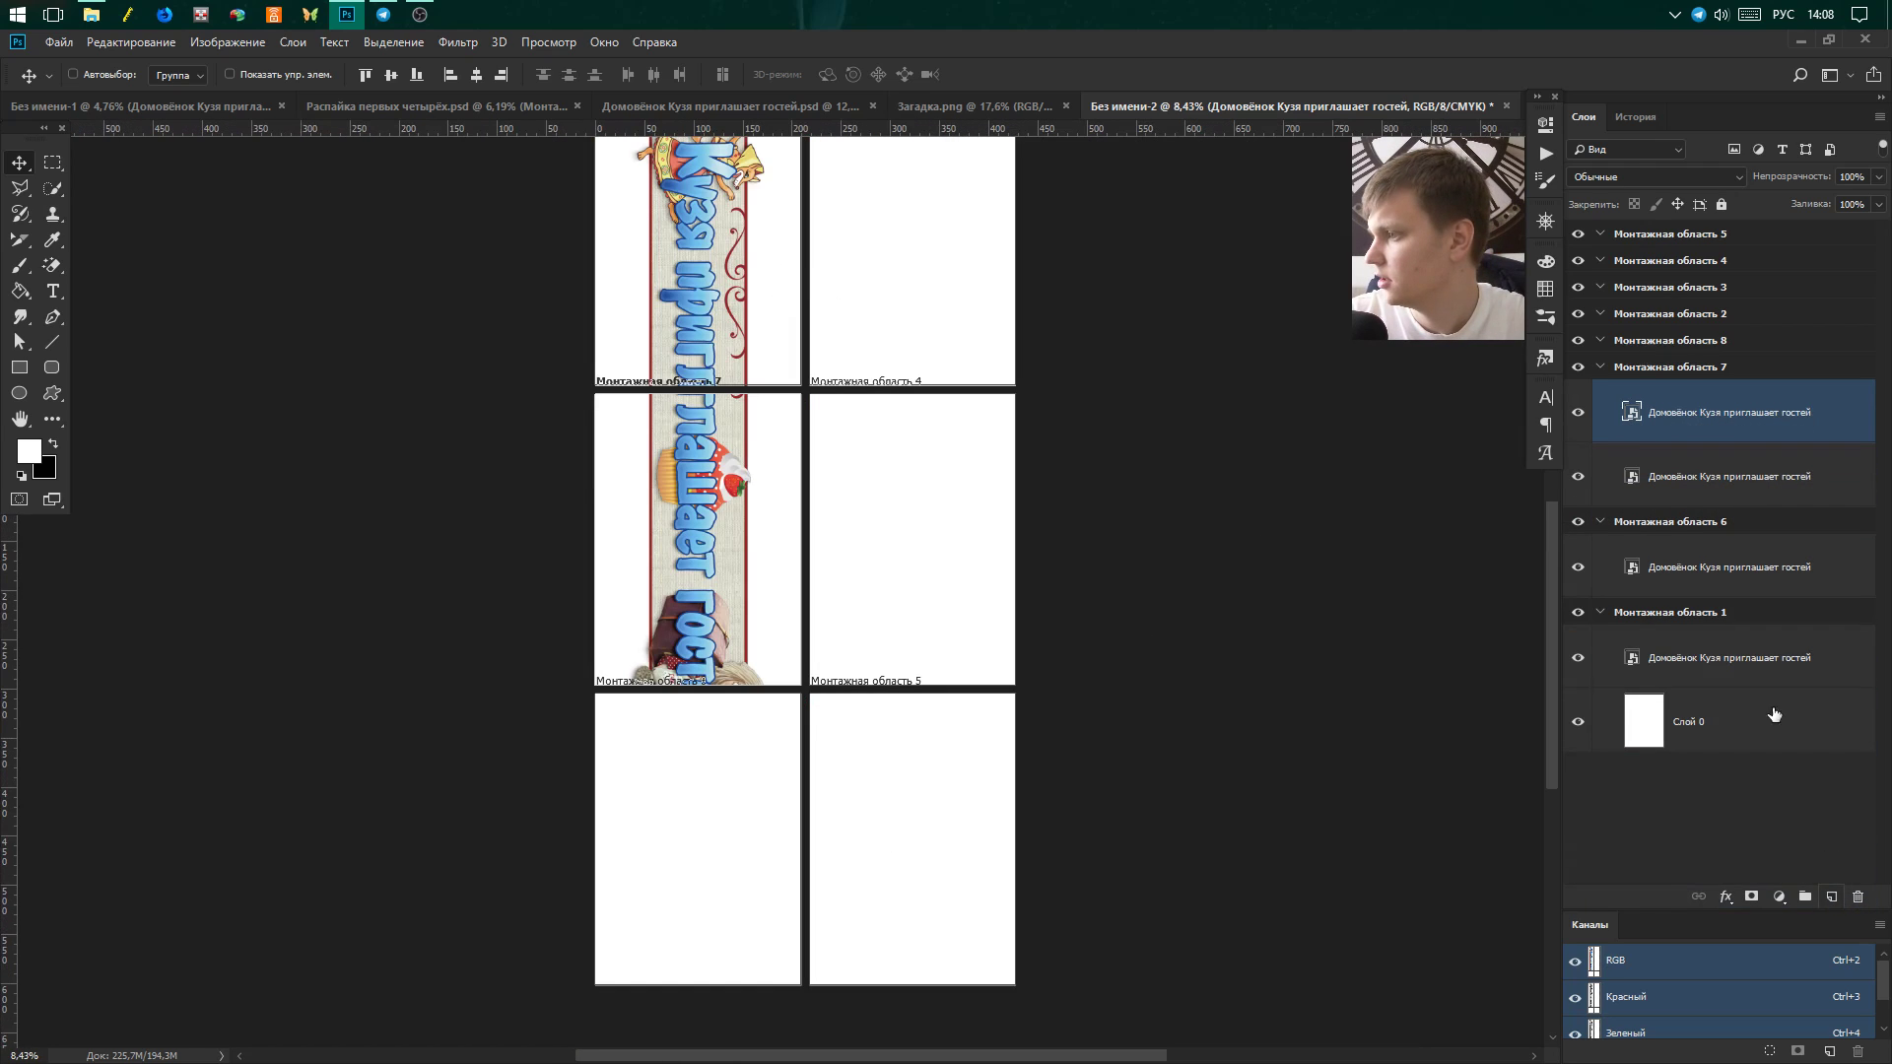
pyautogui.moveTo(1672, 396); pyautogui.dragTo(1669, 346)
# Slide the artboard 8 banner copy up about 245 mm and nudge it to align the join.
pyautogui.scroll(1, 631, 968)
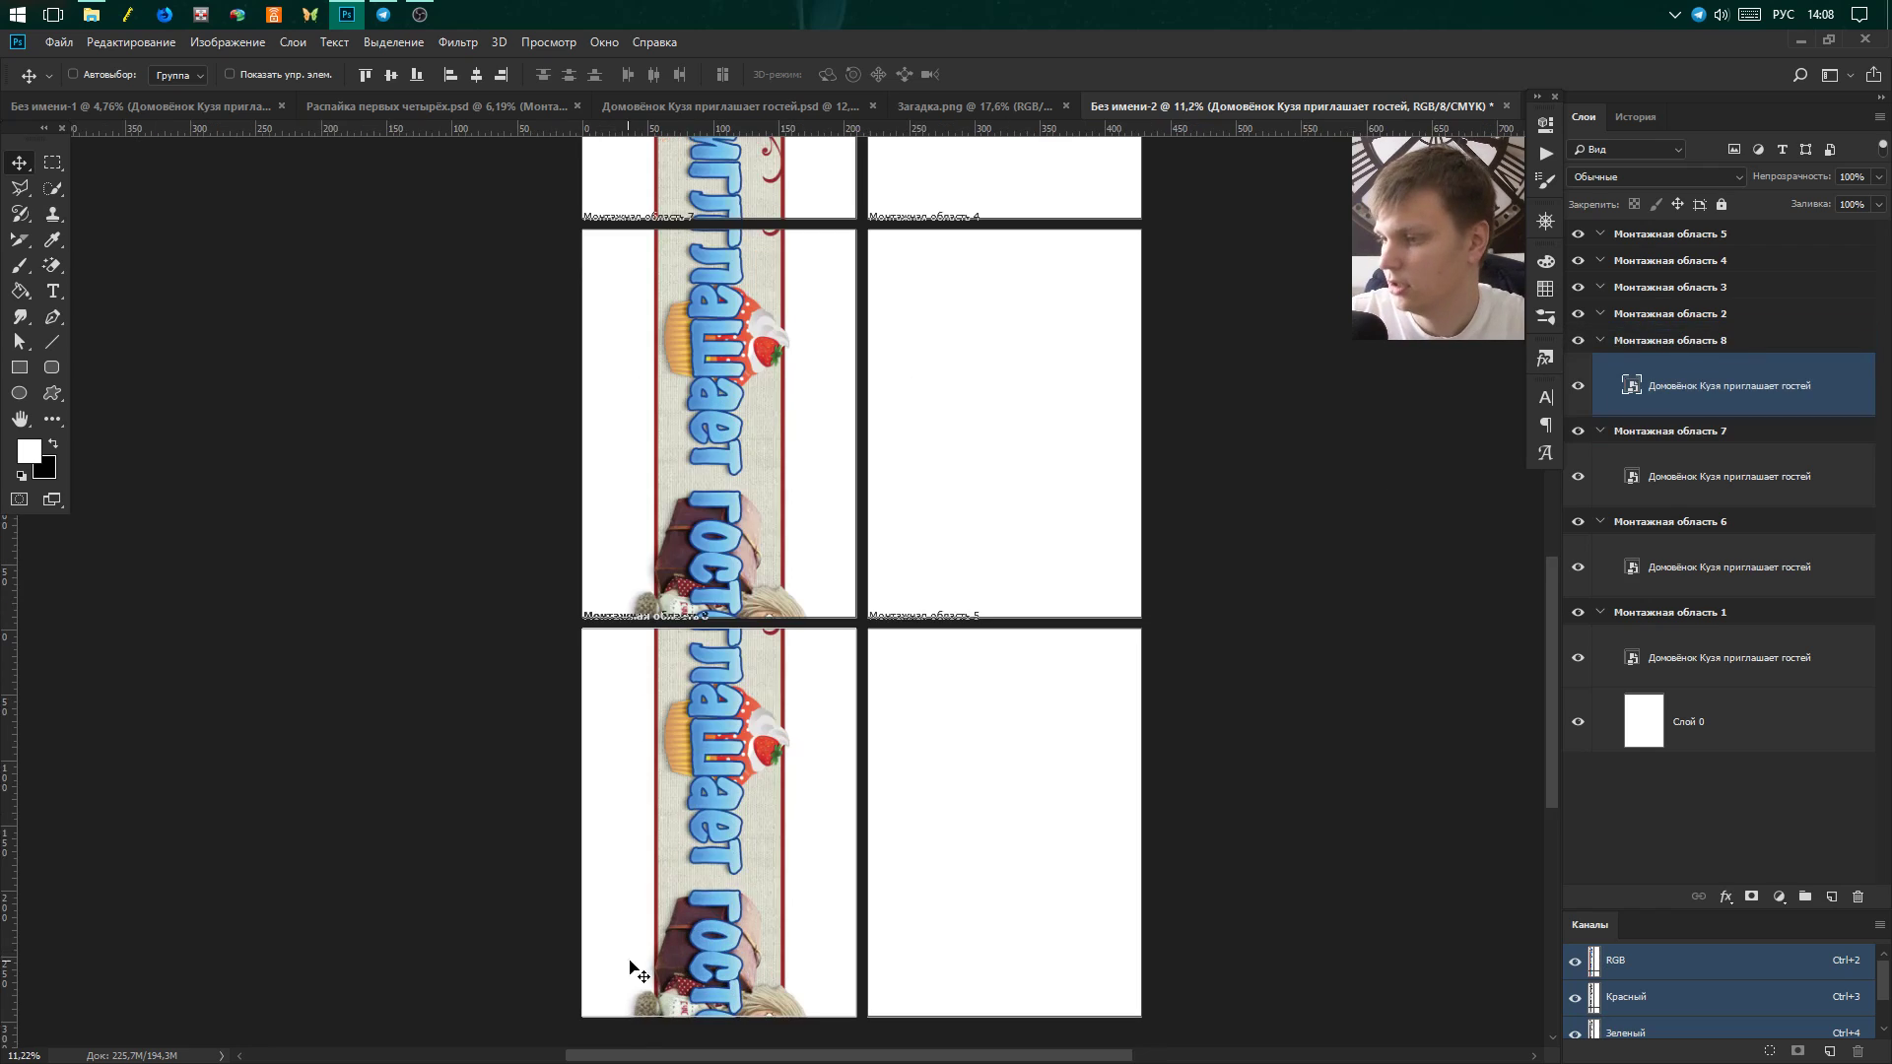
pyautogui.moveTo(630, 969); pyautogui.dragTo(783, 645)
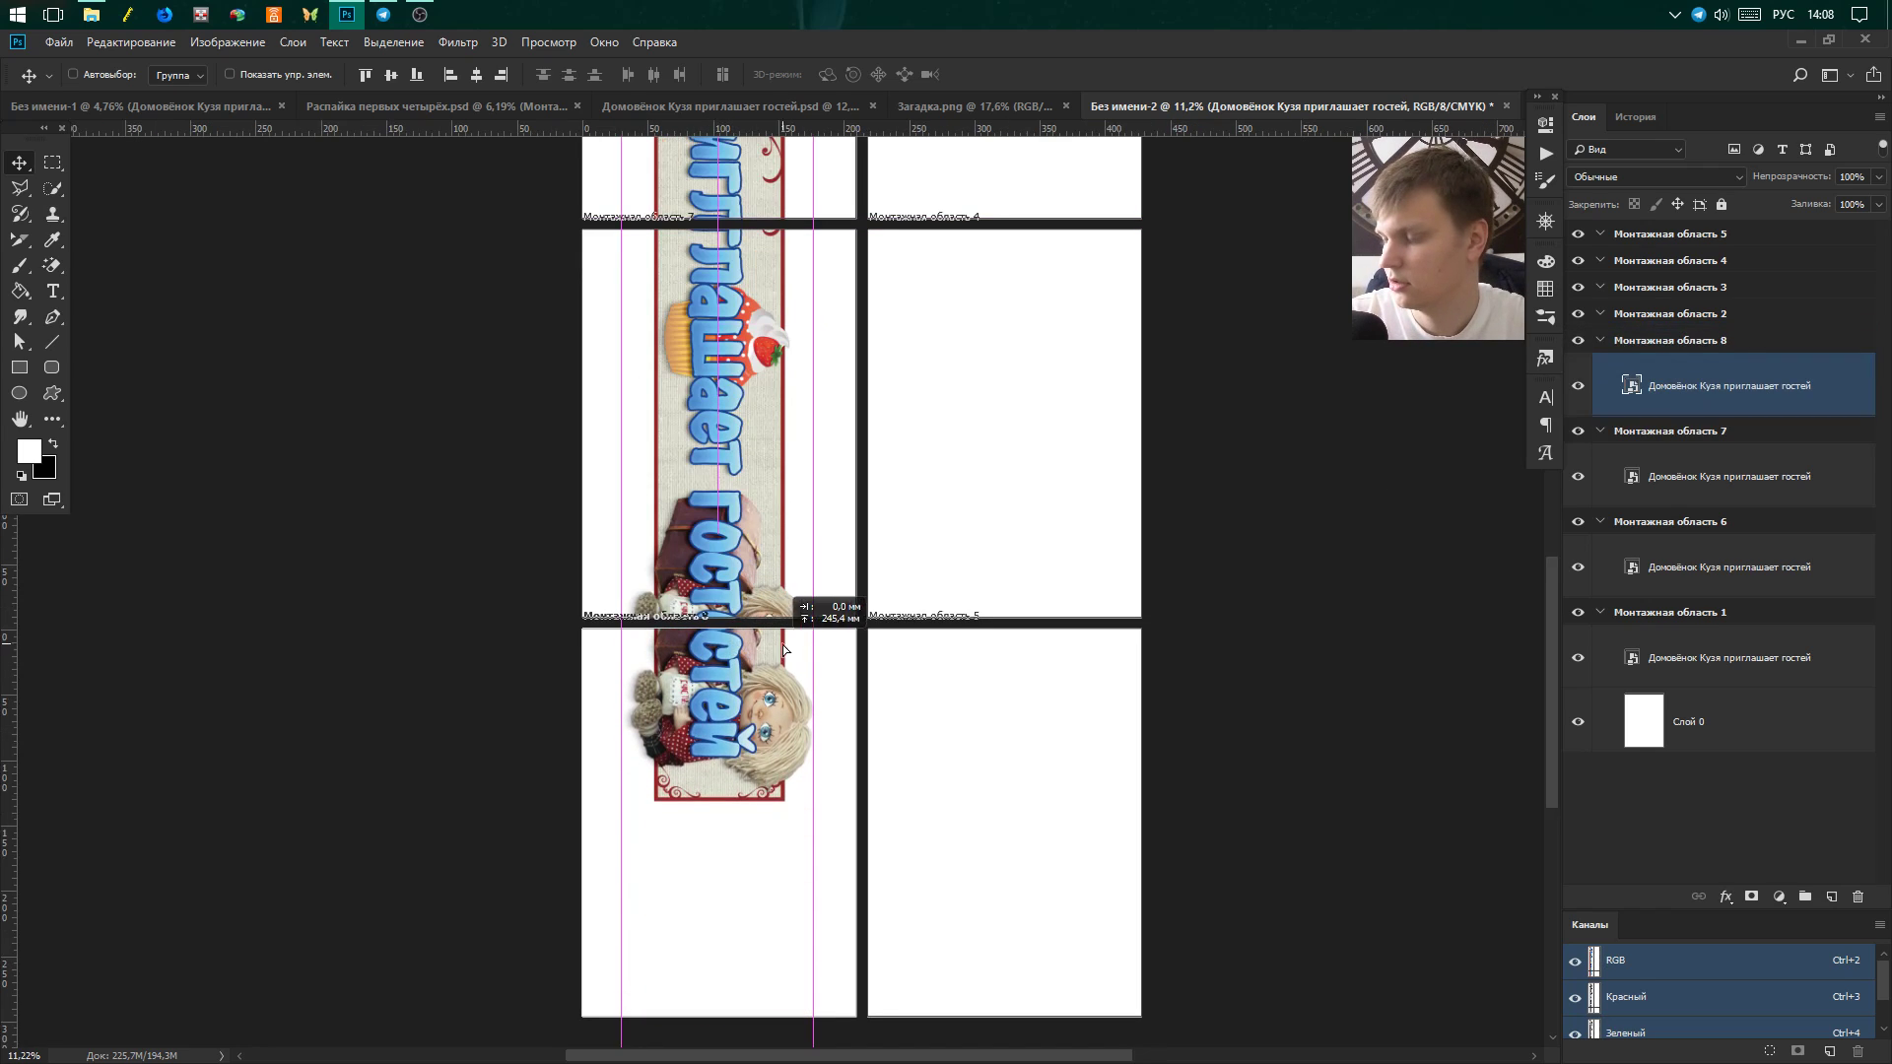
pyautogui.moveTo(785, 647); pyautogui.dragTo(794, 642)
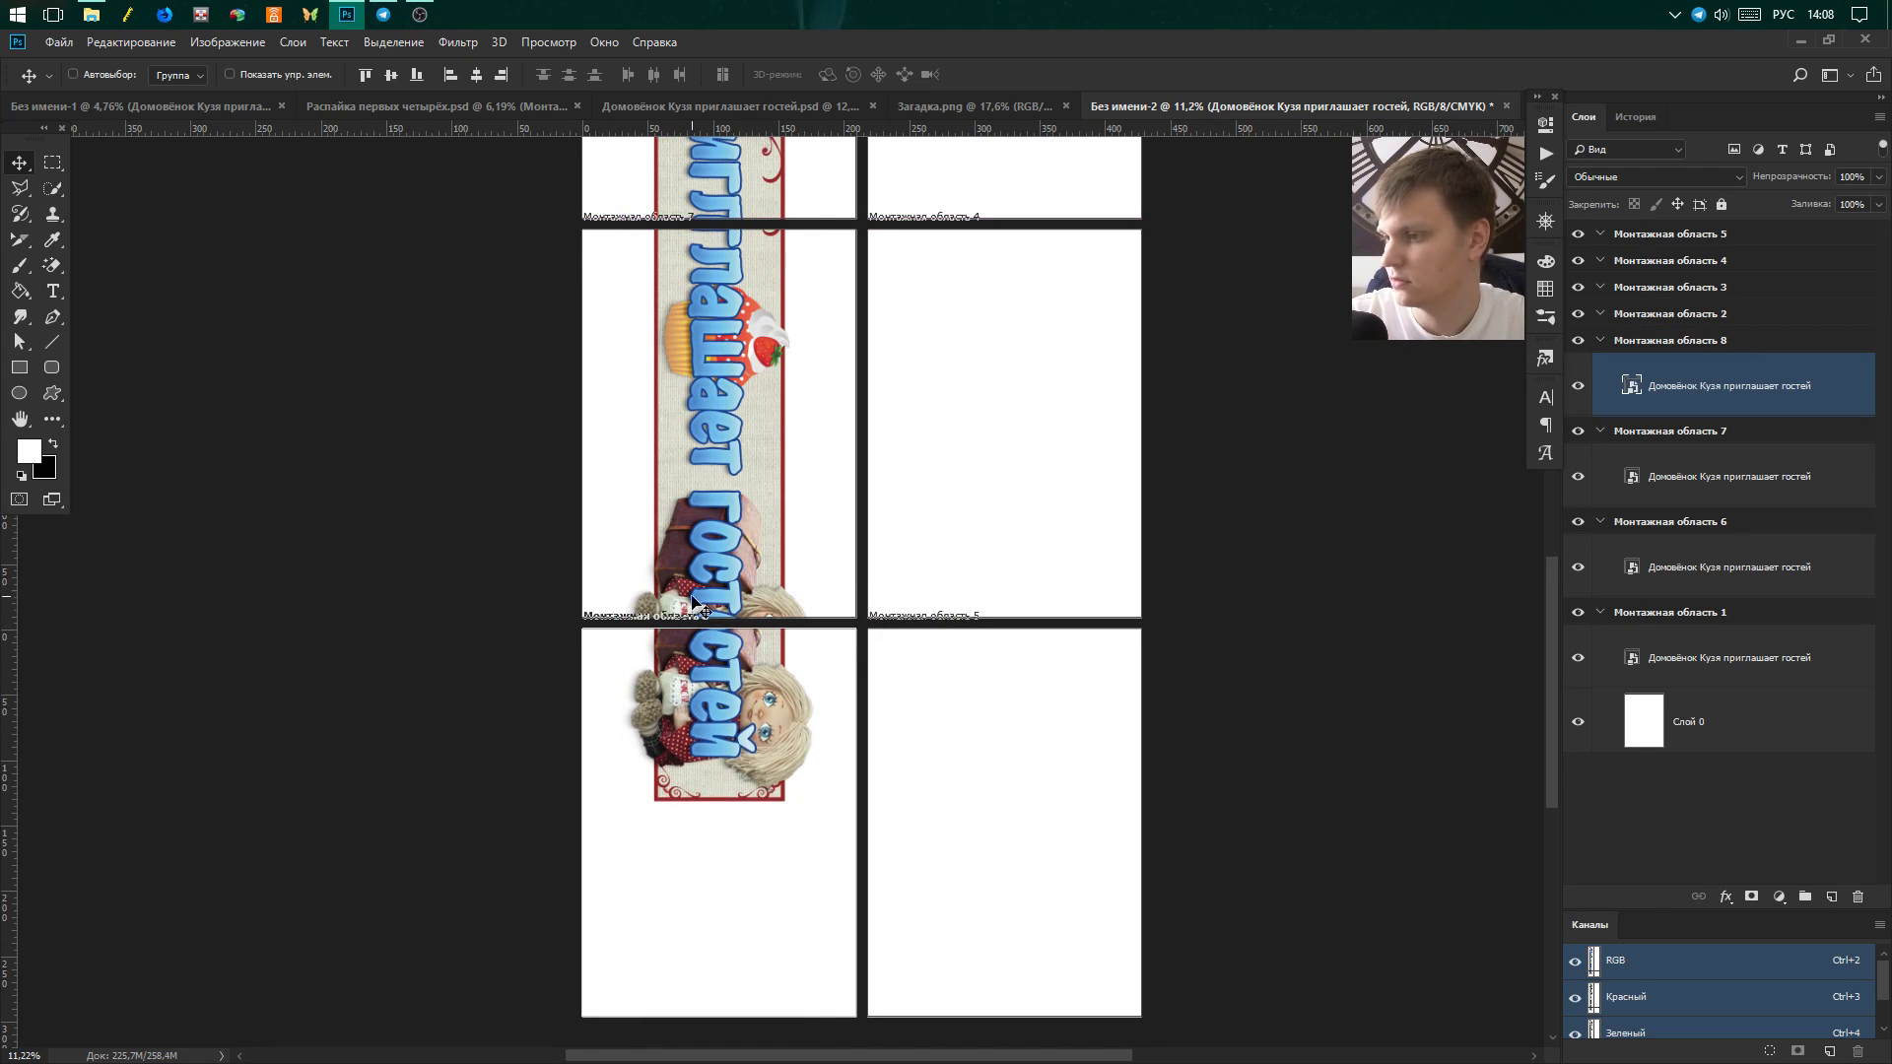
pyautogui.scroll(1, 745, 613)
pyautogui.scroll(1, 746, 612)
pyautogui.moveTo(726, 841); pyautogui.dragTo(727, 800)
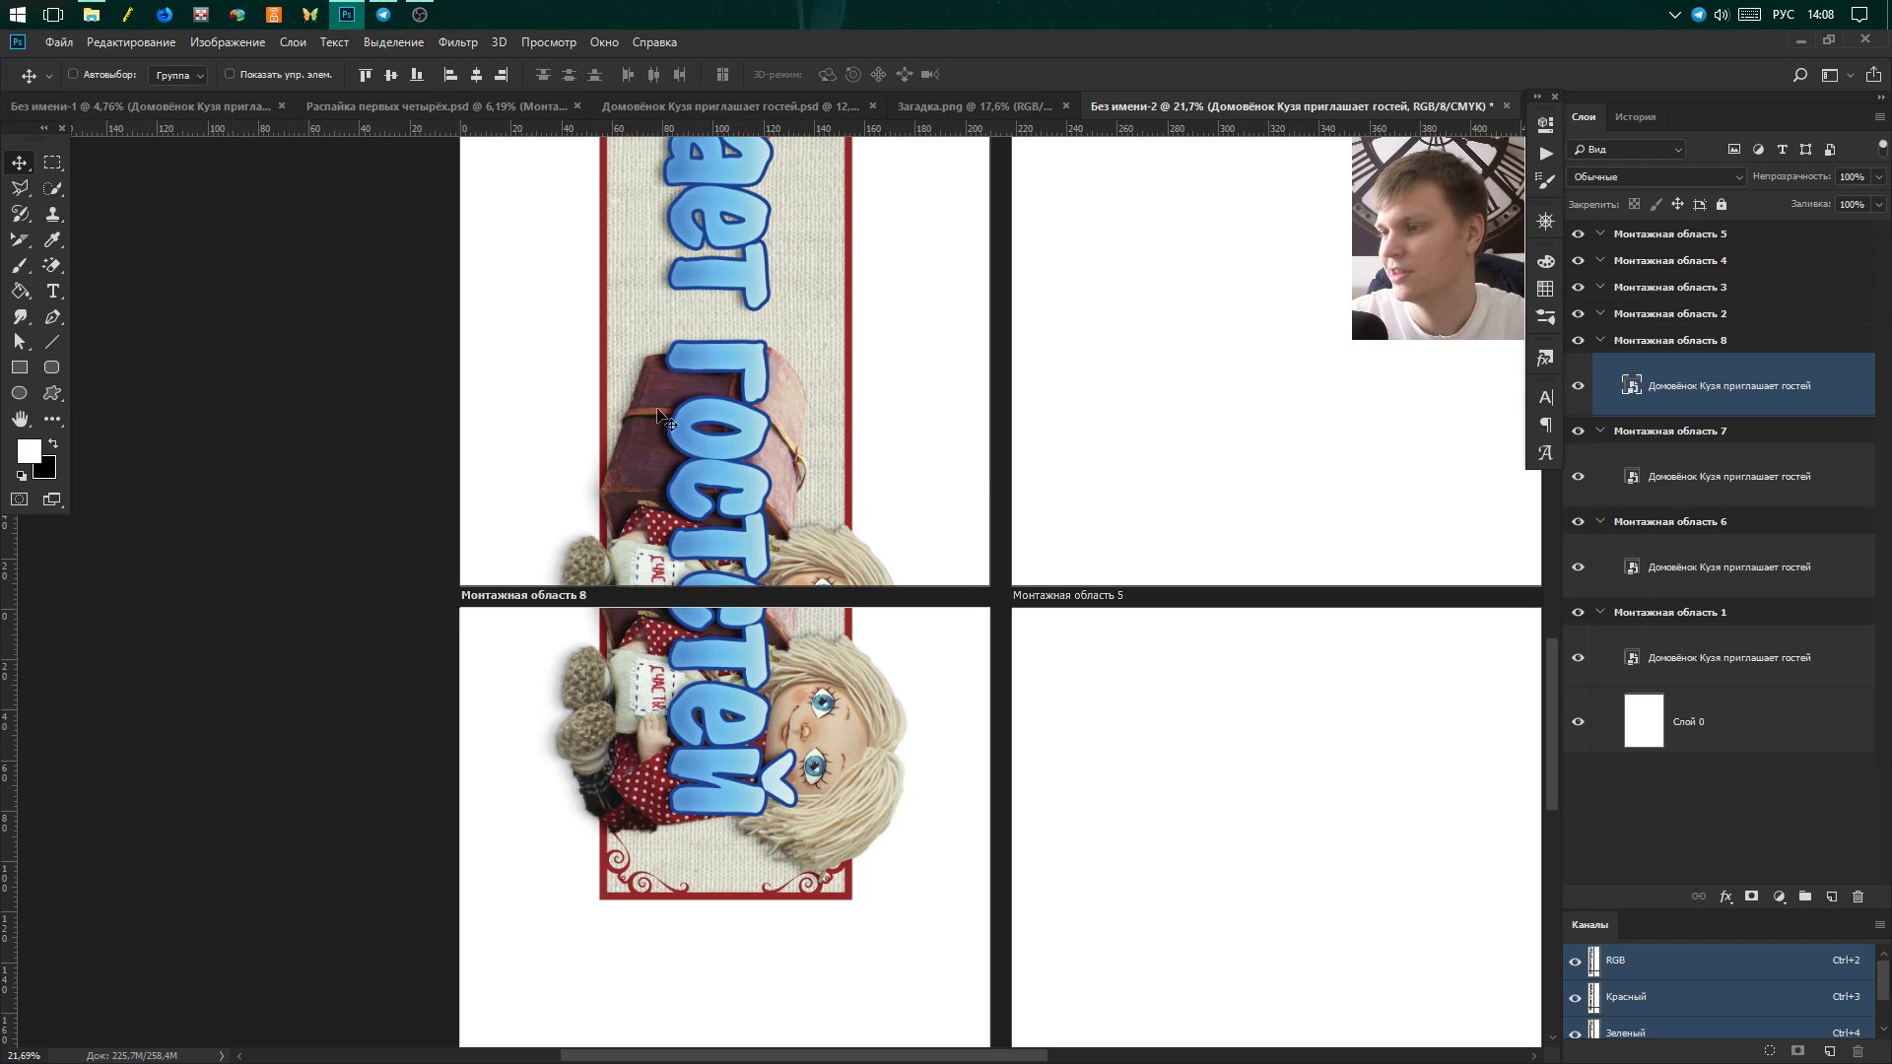
# Scroll along artboards 1, 6, 7 and 8 to check the banner ends with «гостей».
pyautogui.scroll(-5, 1005, 778)
pyautogui.scroll(-4, 1254, 435)
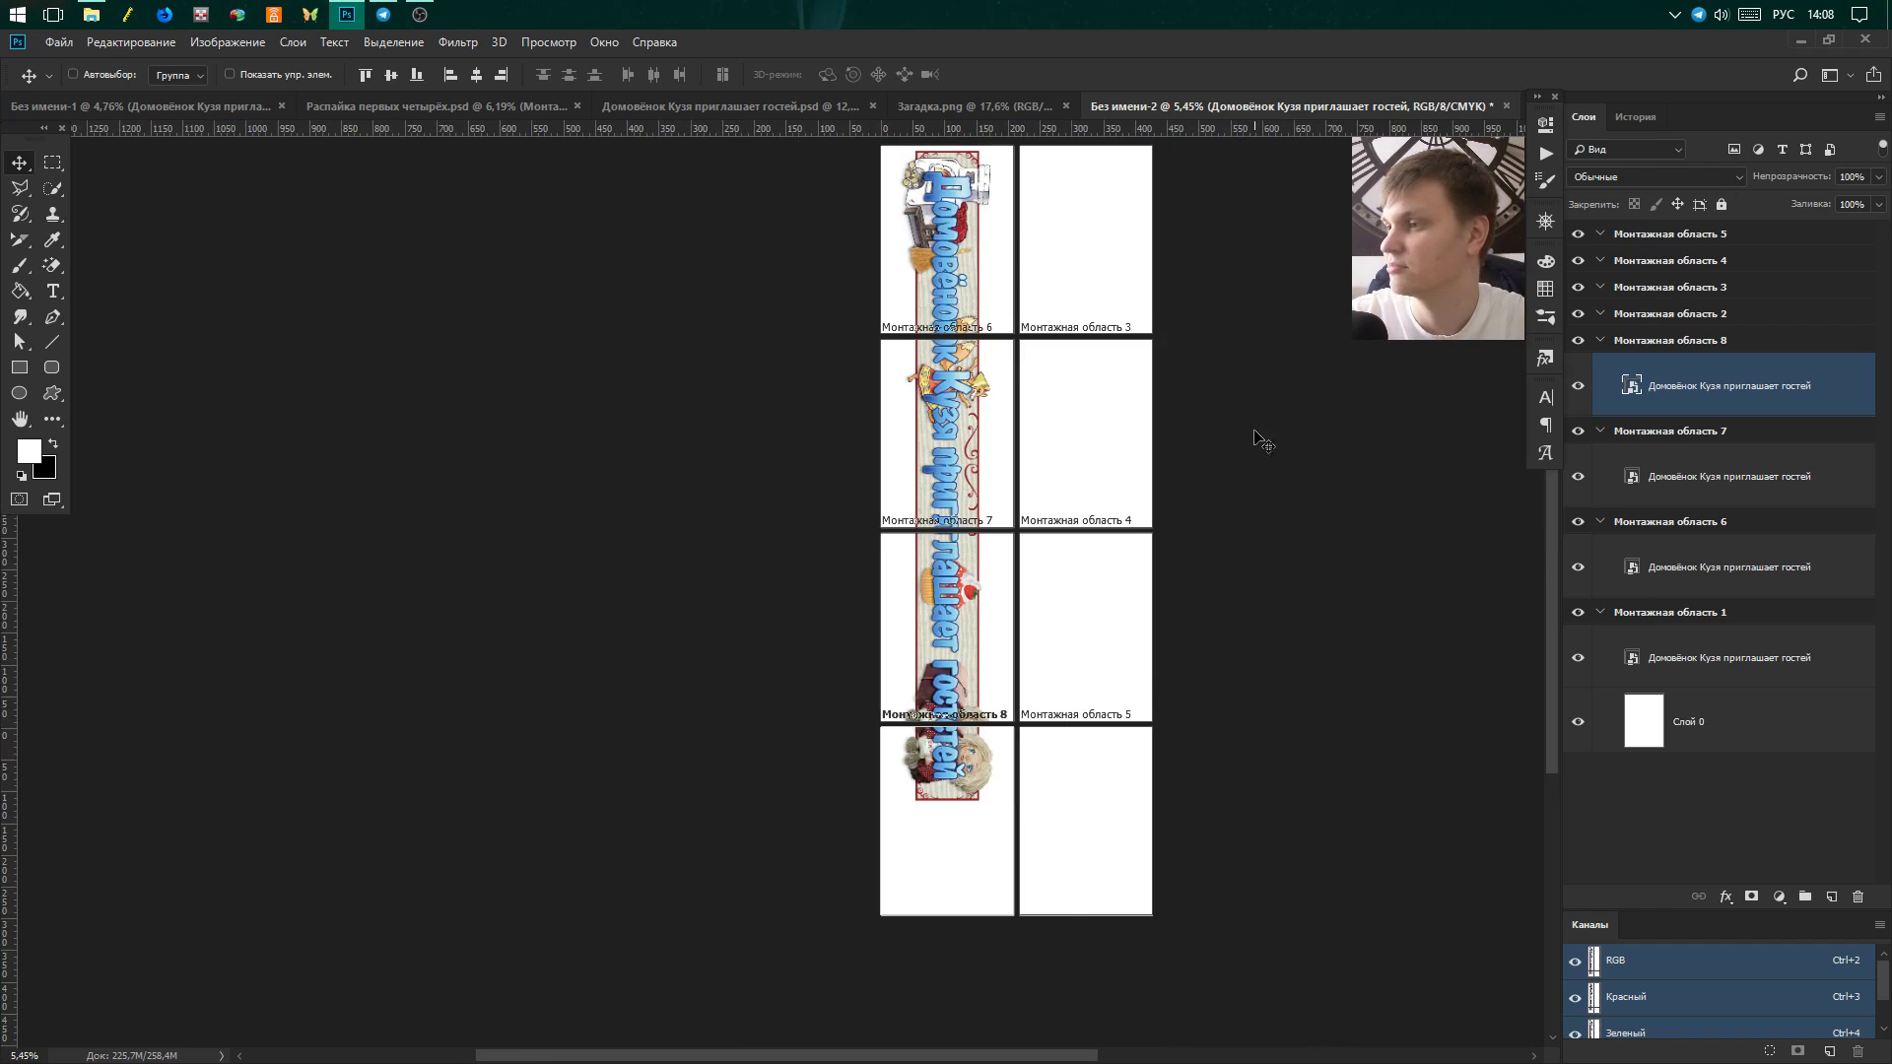
pyautogui.scroll(2, 1153, 492)
pyautogui.scroll(1, 1124, 463)
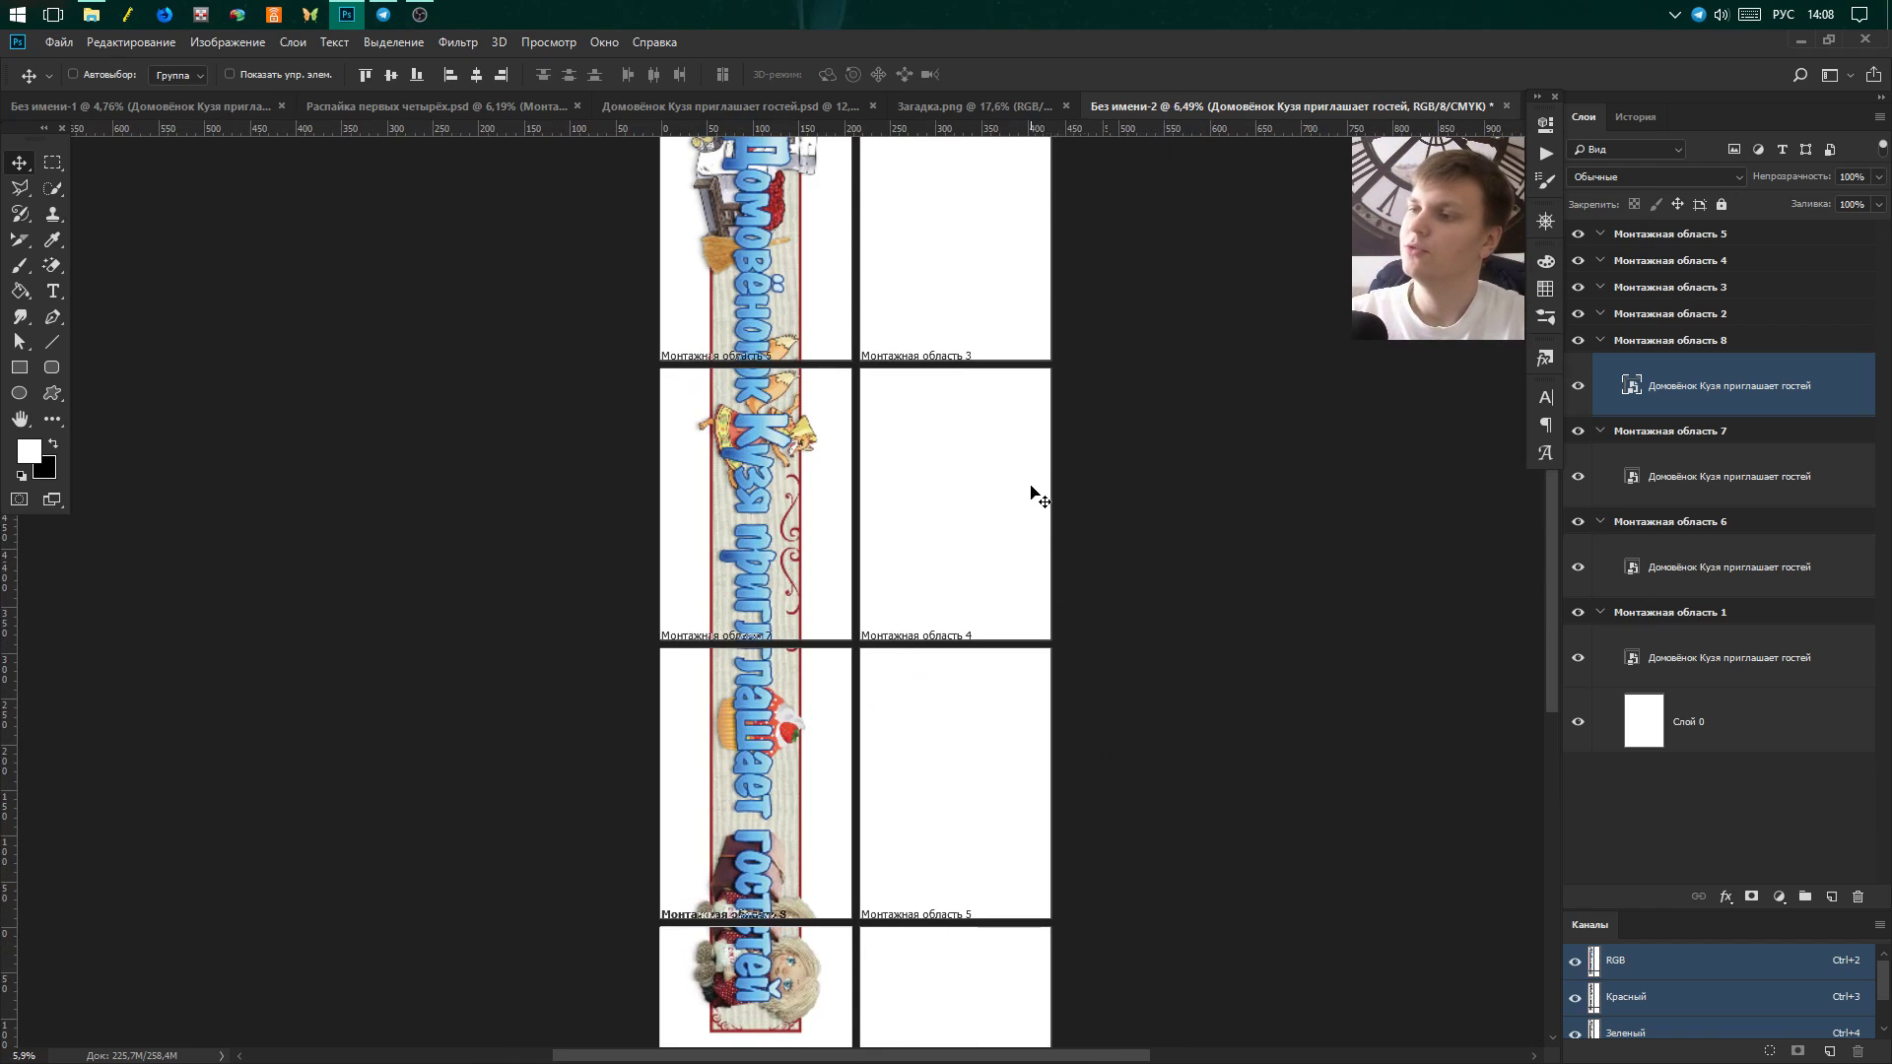
pyautogui.scroll(-1, 1044, 473)
pyautogui.scroll(1, 1059, 453)
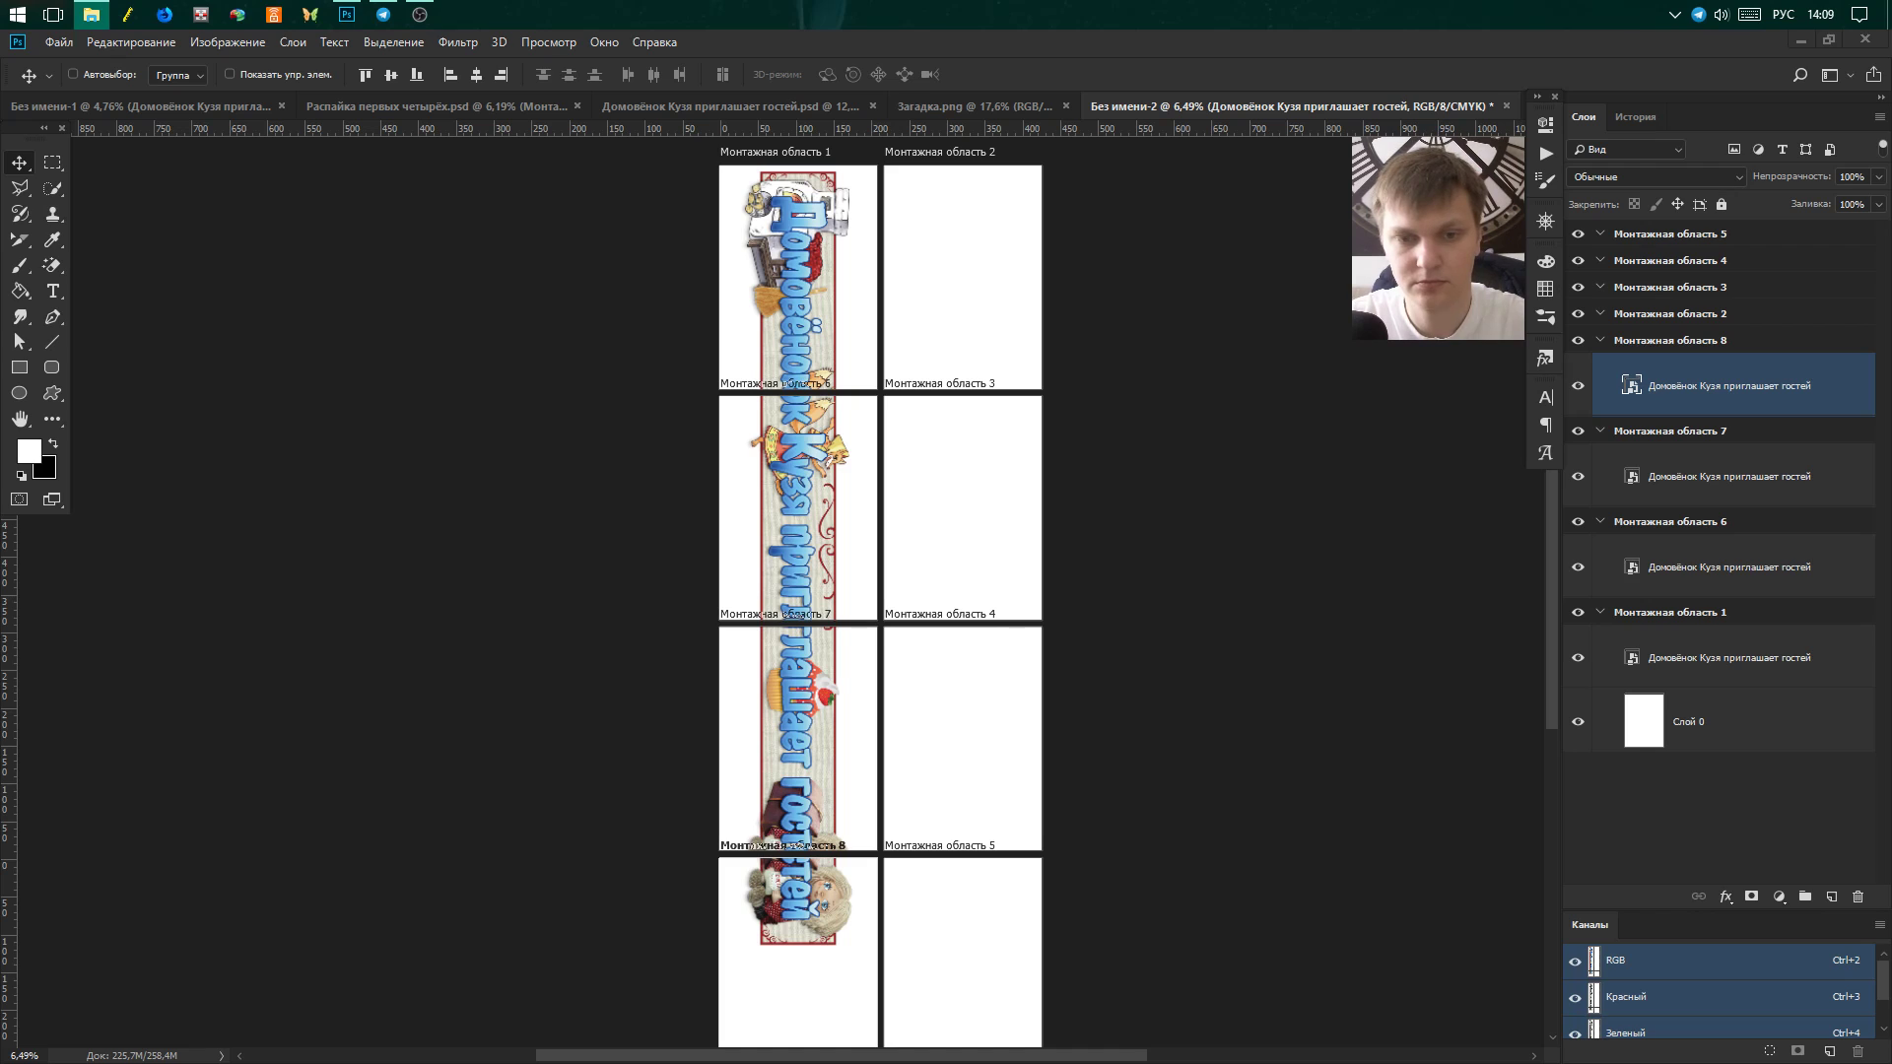
pyautogui.scroll(-3, 755, 475)
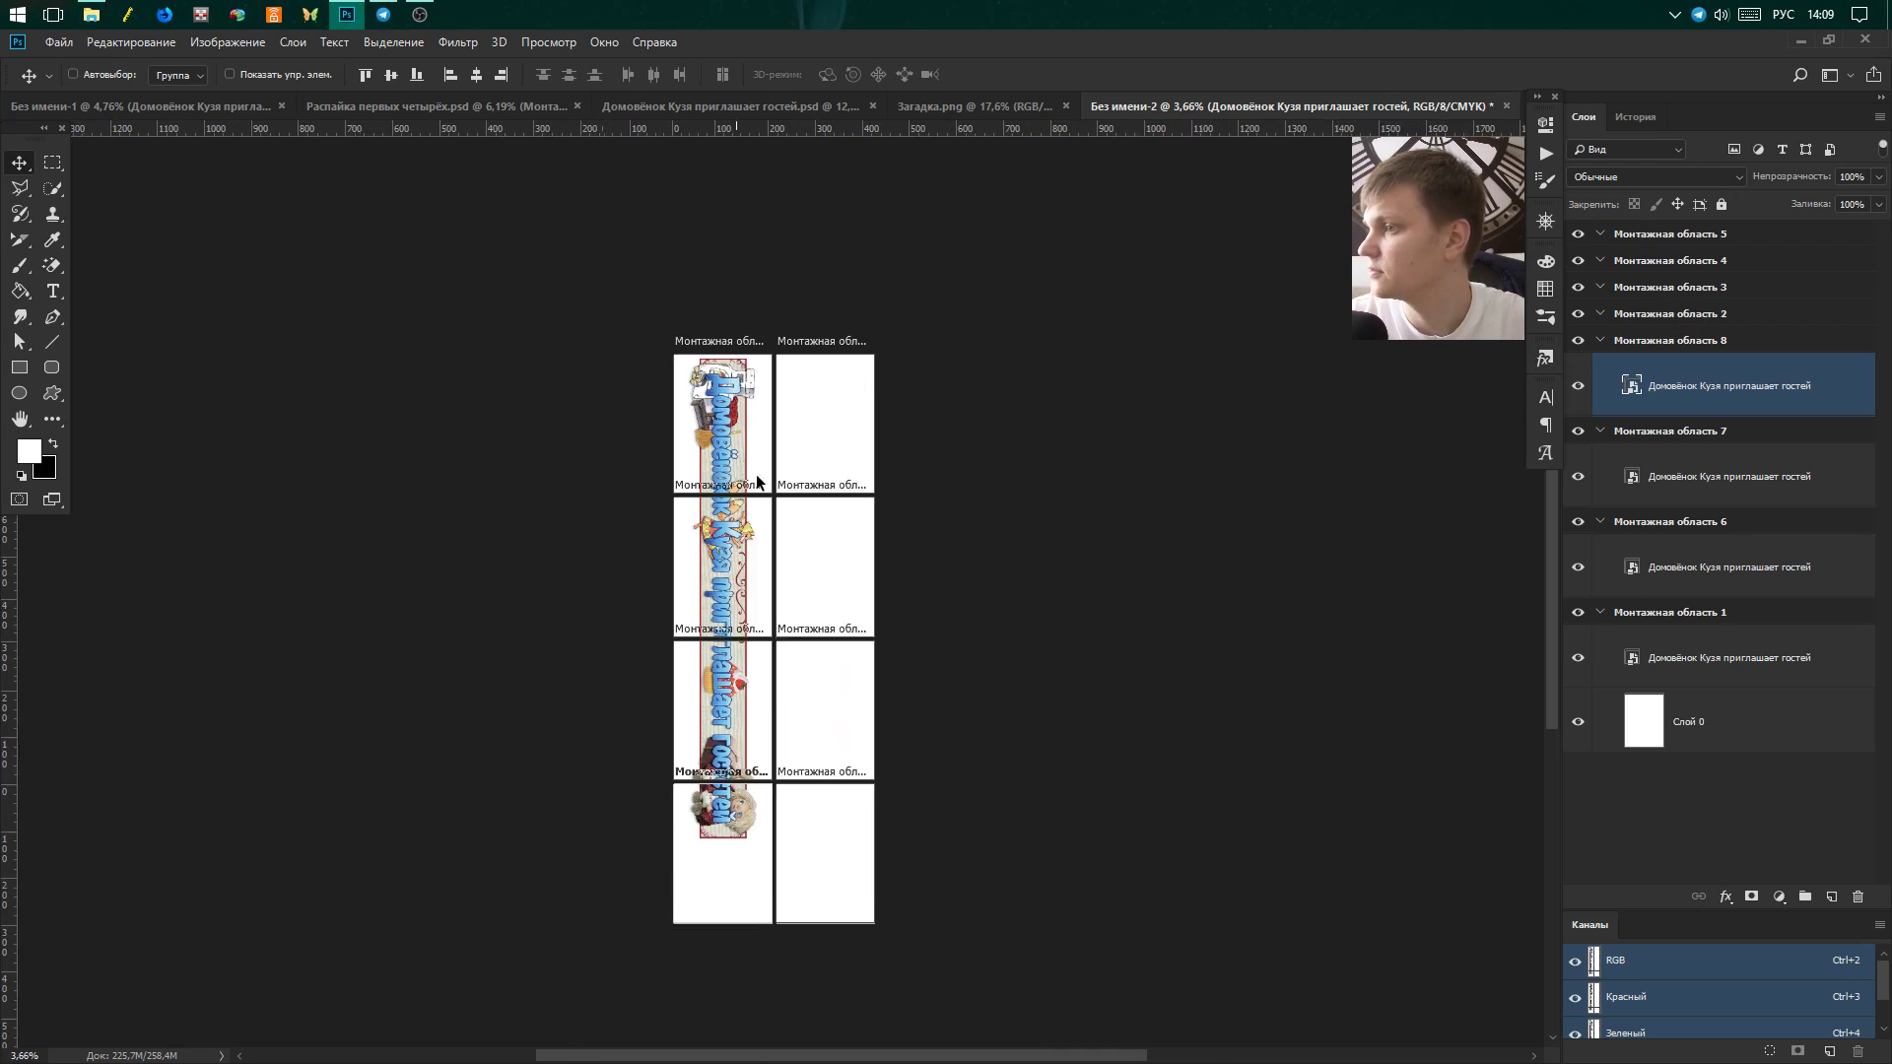
pyautogui.scroll(3, 837, 486)
pyautogui.scroll(3, 837, 486)
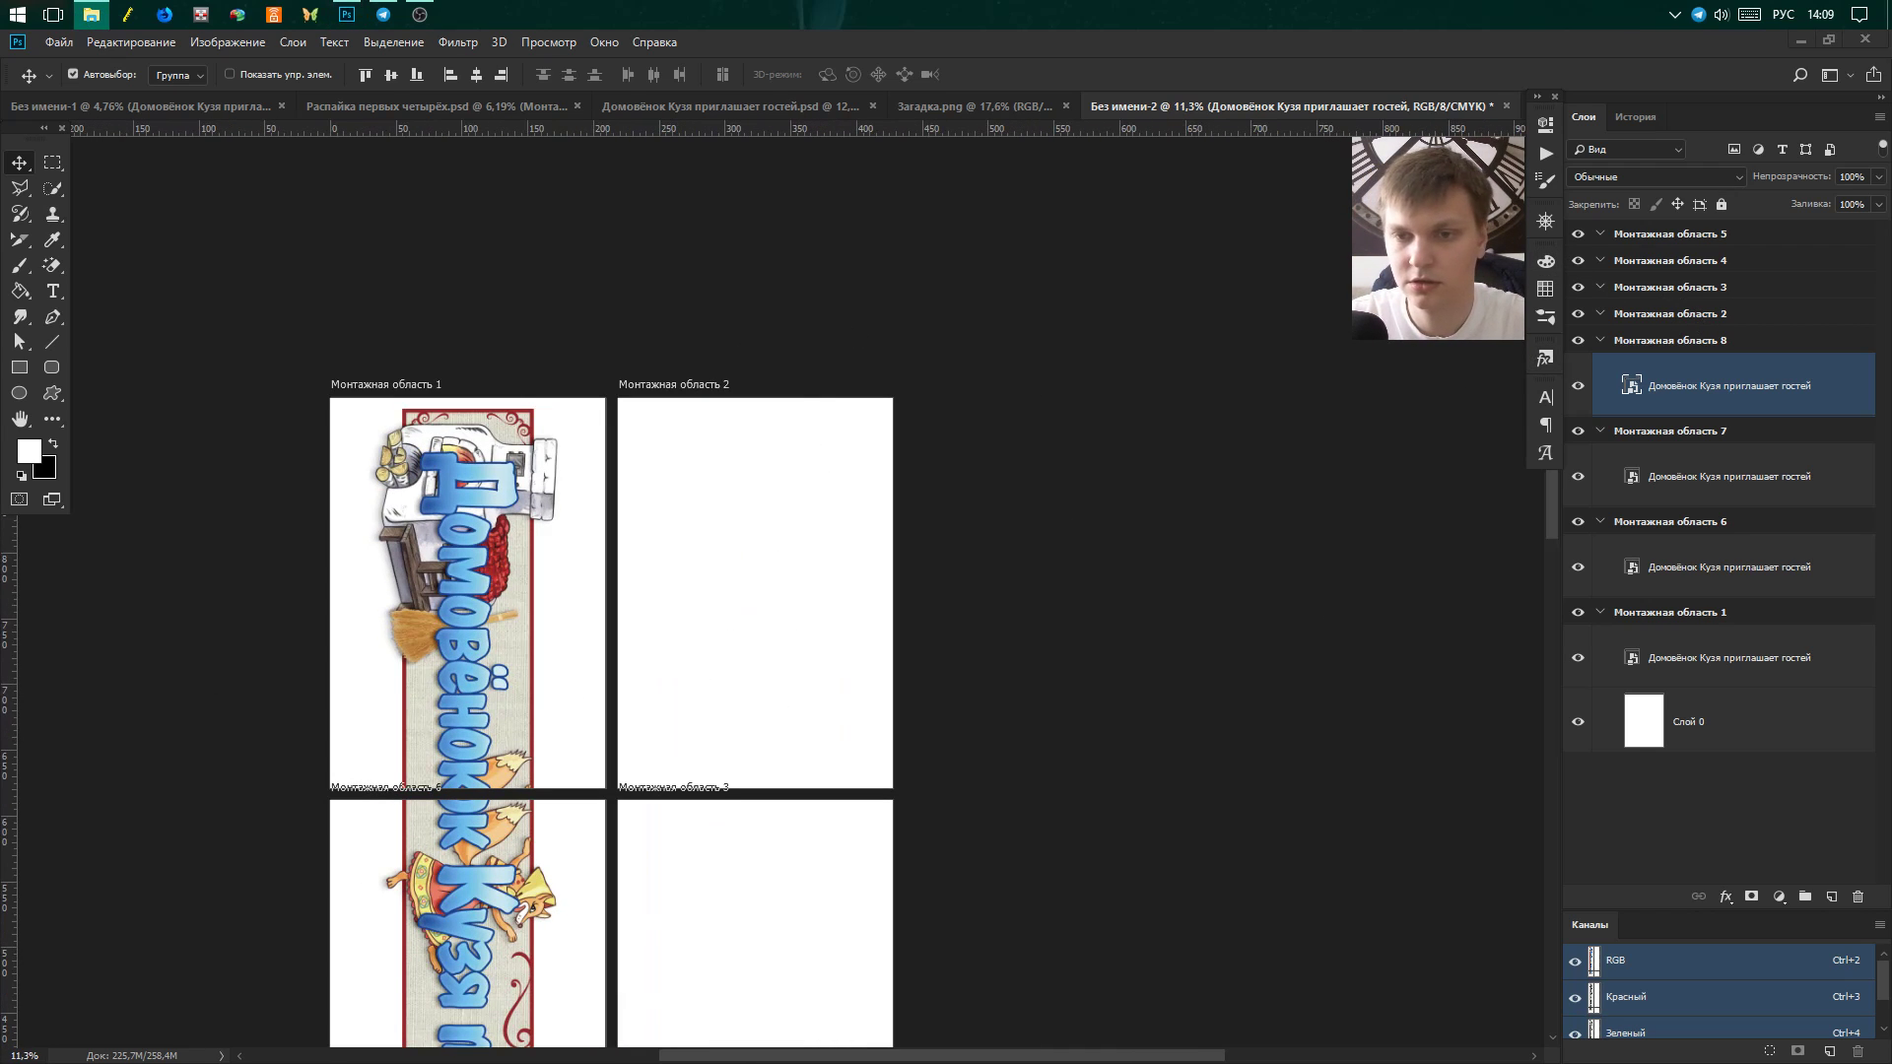
# Place the К 255-летию headline image into artboard 8.
pyautogui.moveTo(689, 612); pyautogui.dragTo(1022, 824)
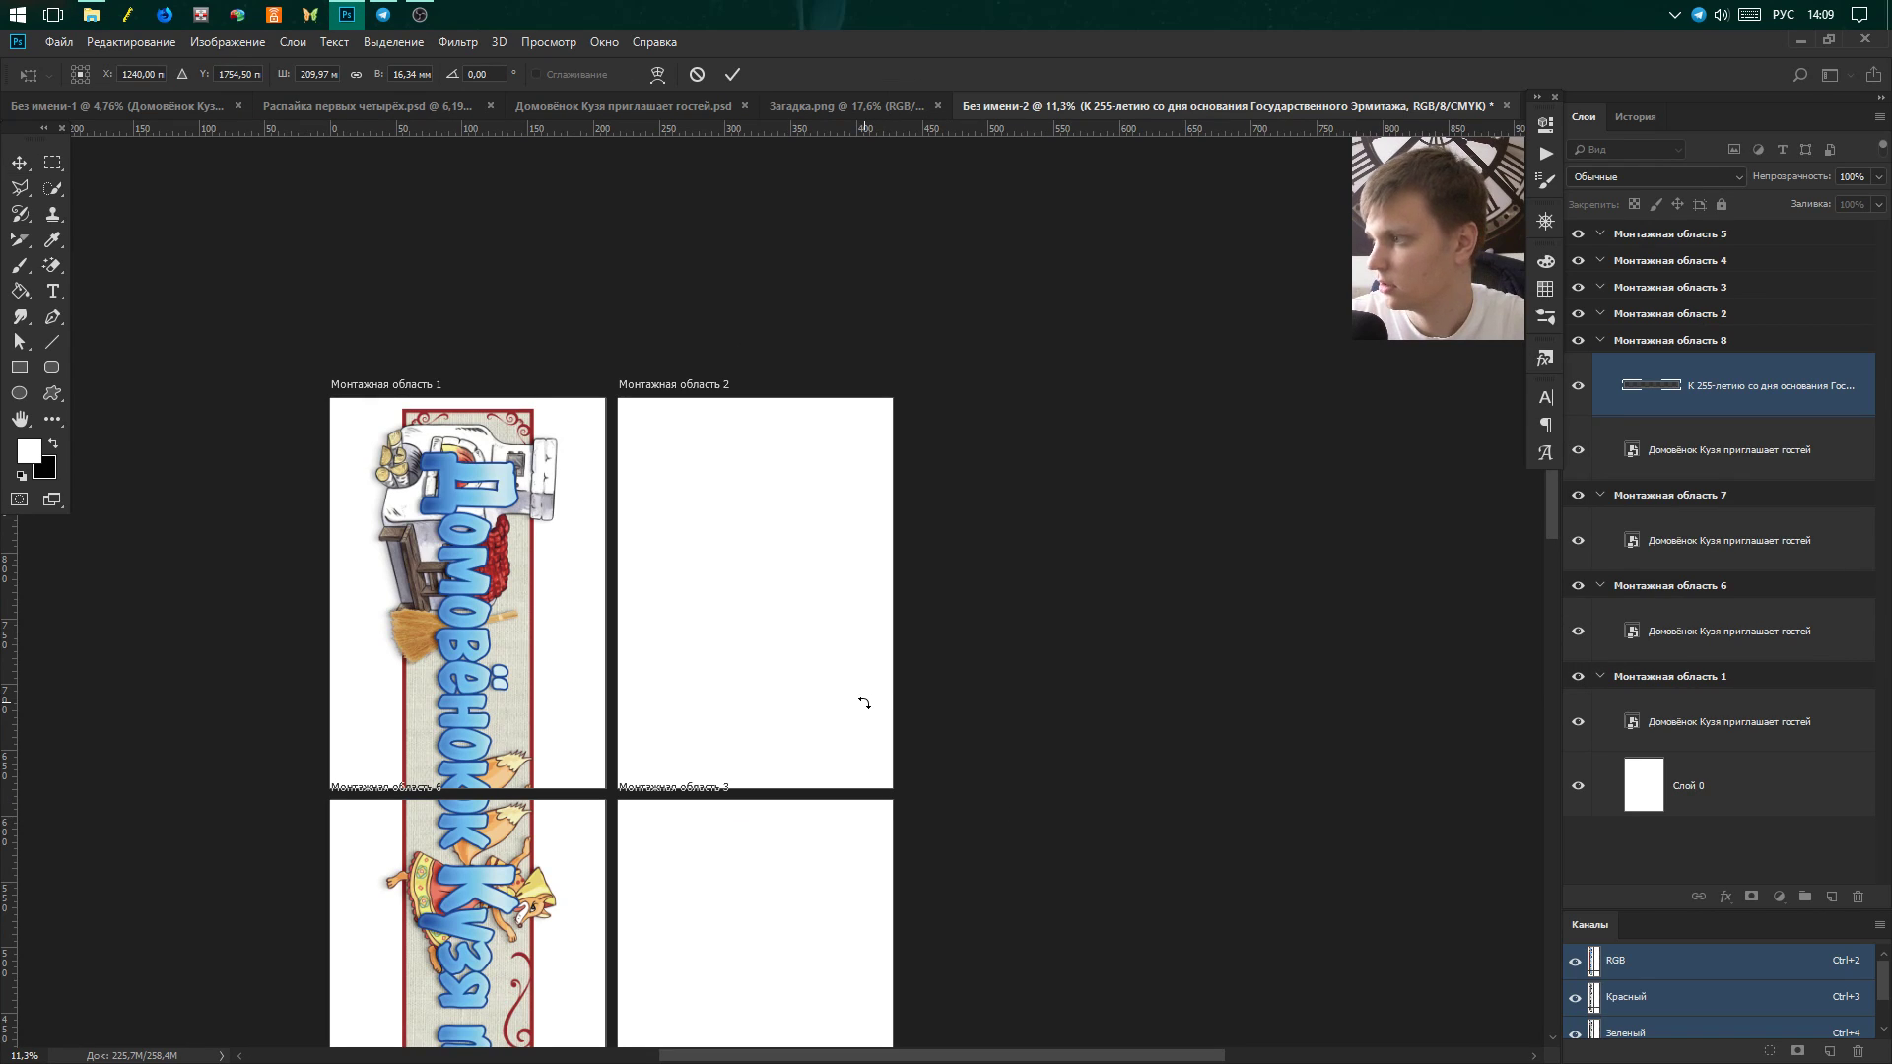
pyautogui.scroll(-3, 852, 684)
pyautogui.scroll(-3, 790, 580)
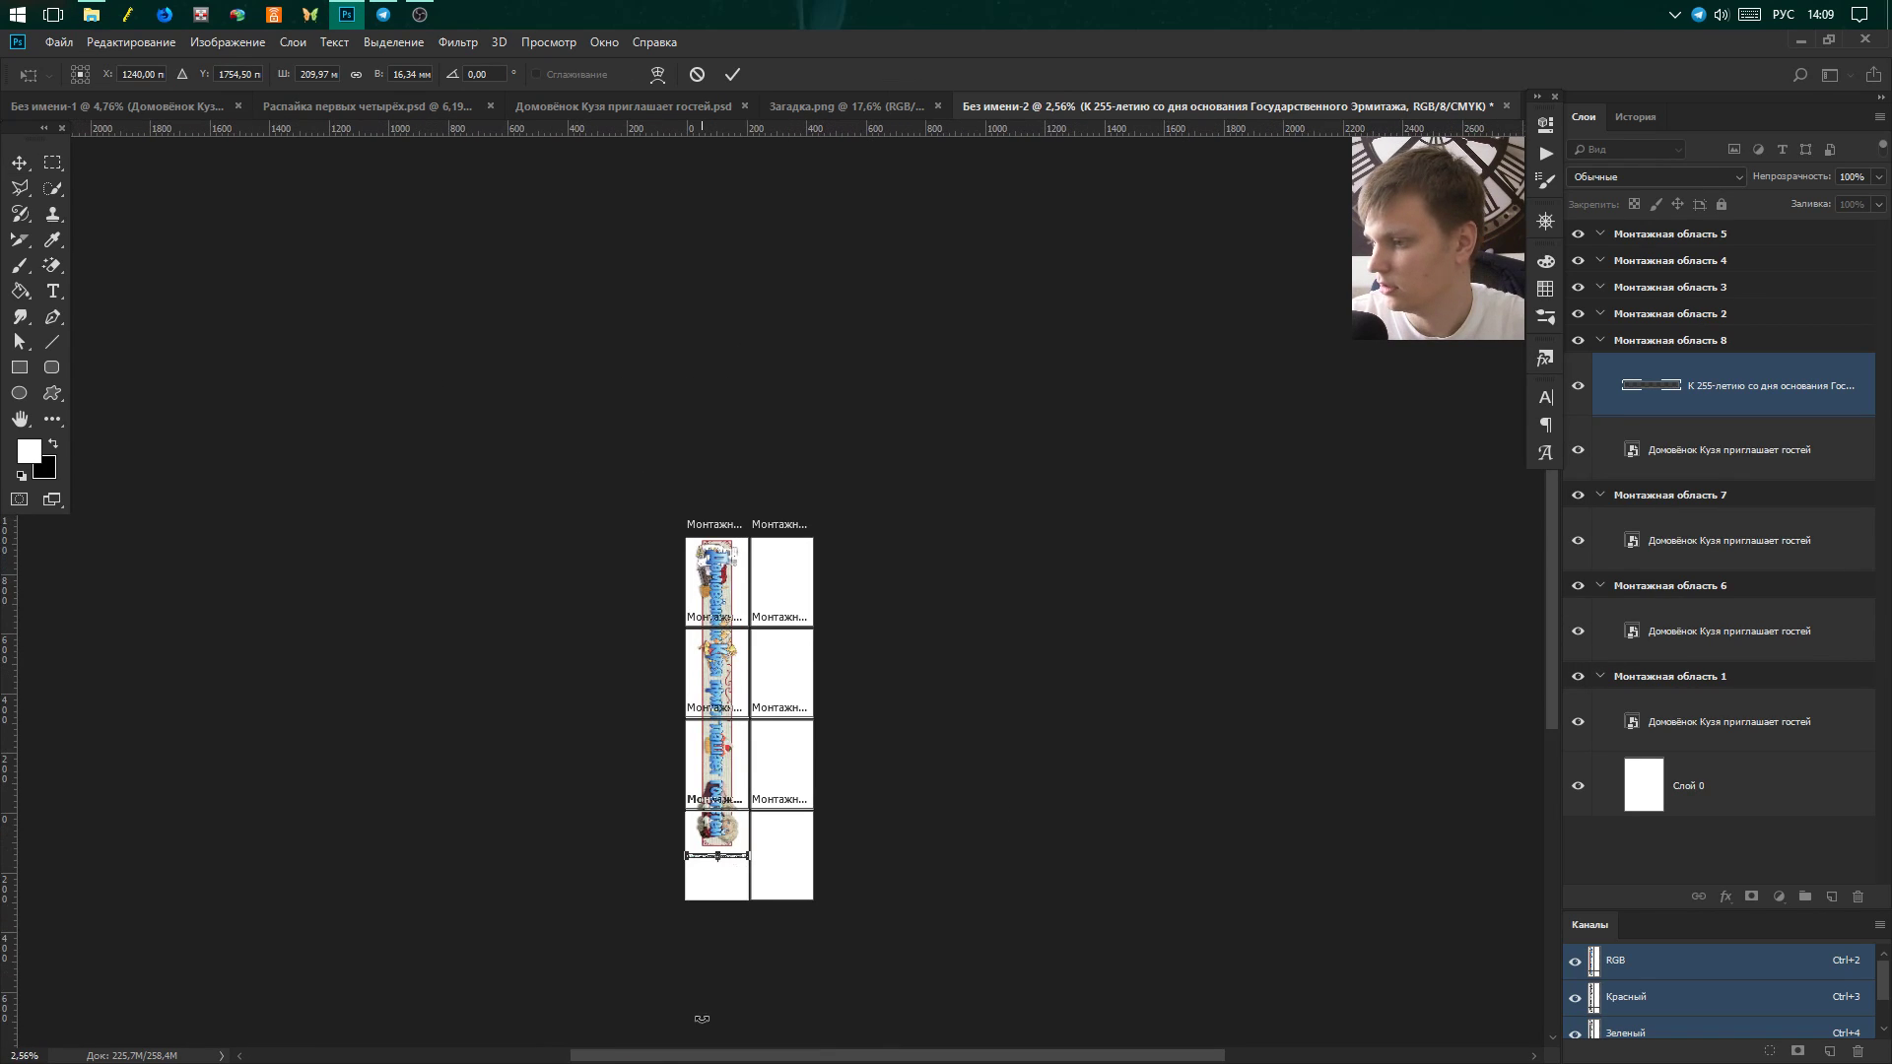
pyautogui.scroll(3, 737, 892)
pyautogui.scroll(2, 785, 769)
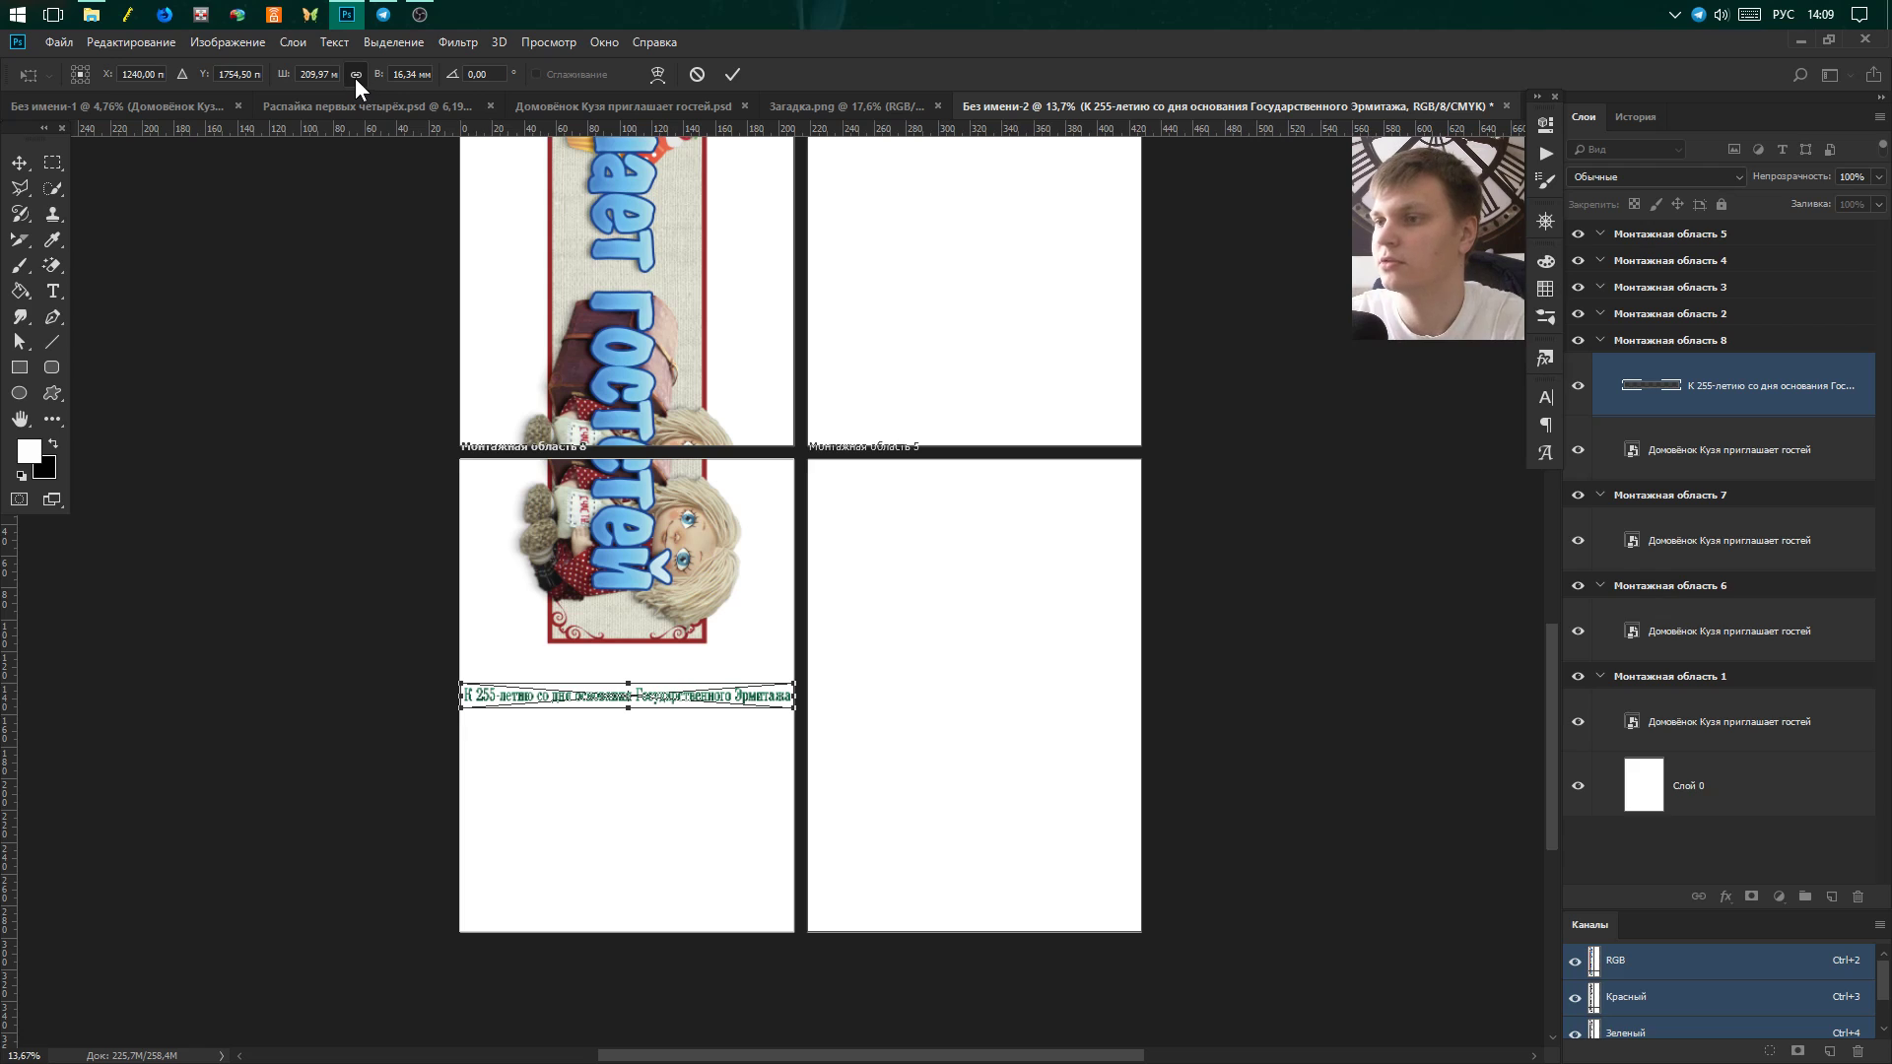
# Set the placed headline's width and height to 100 percent with linked proportions, and commit.
pyautogui.rightClick(320, 76)
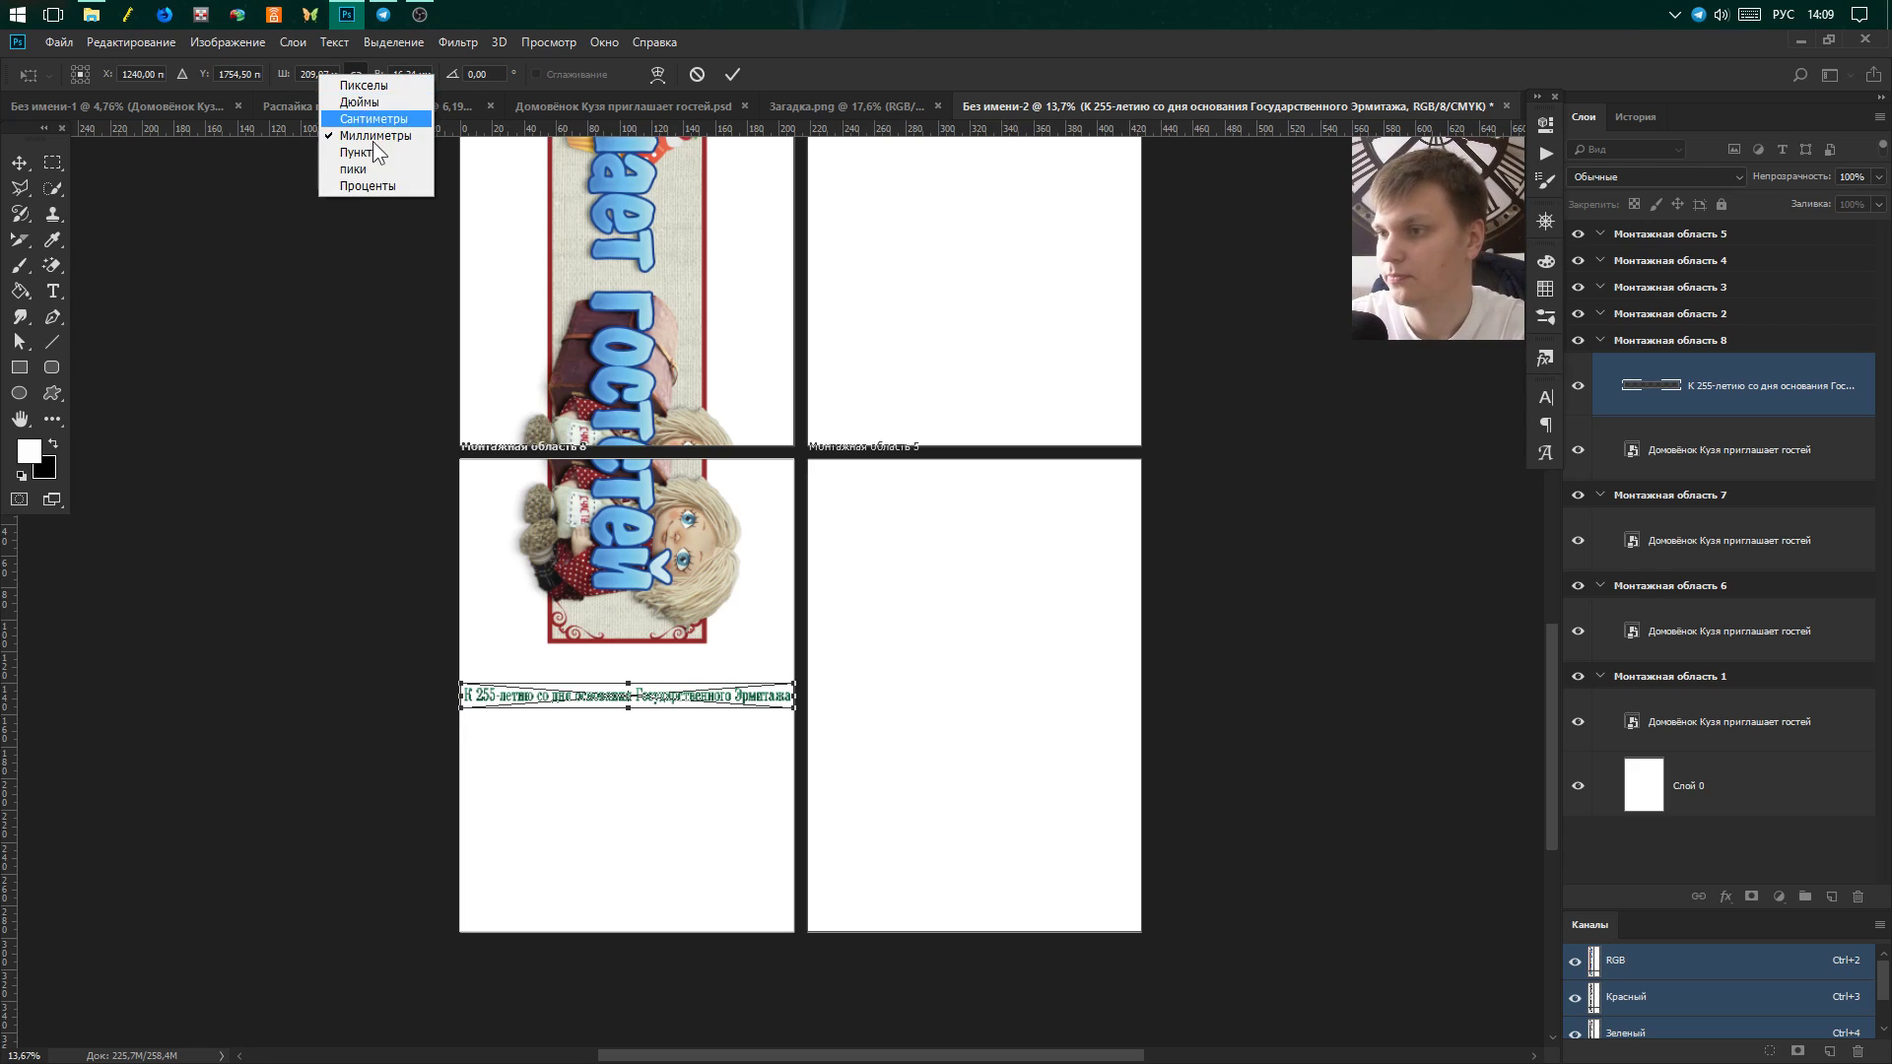
pyautogui.click(374, 185)
pyautogui.click(317, 75)
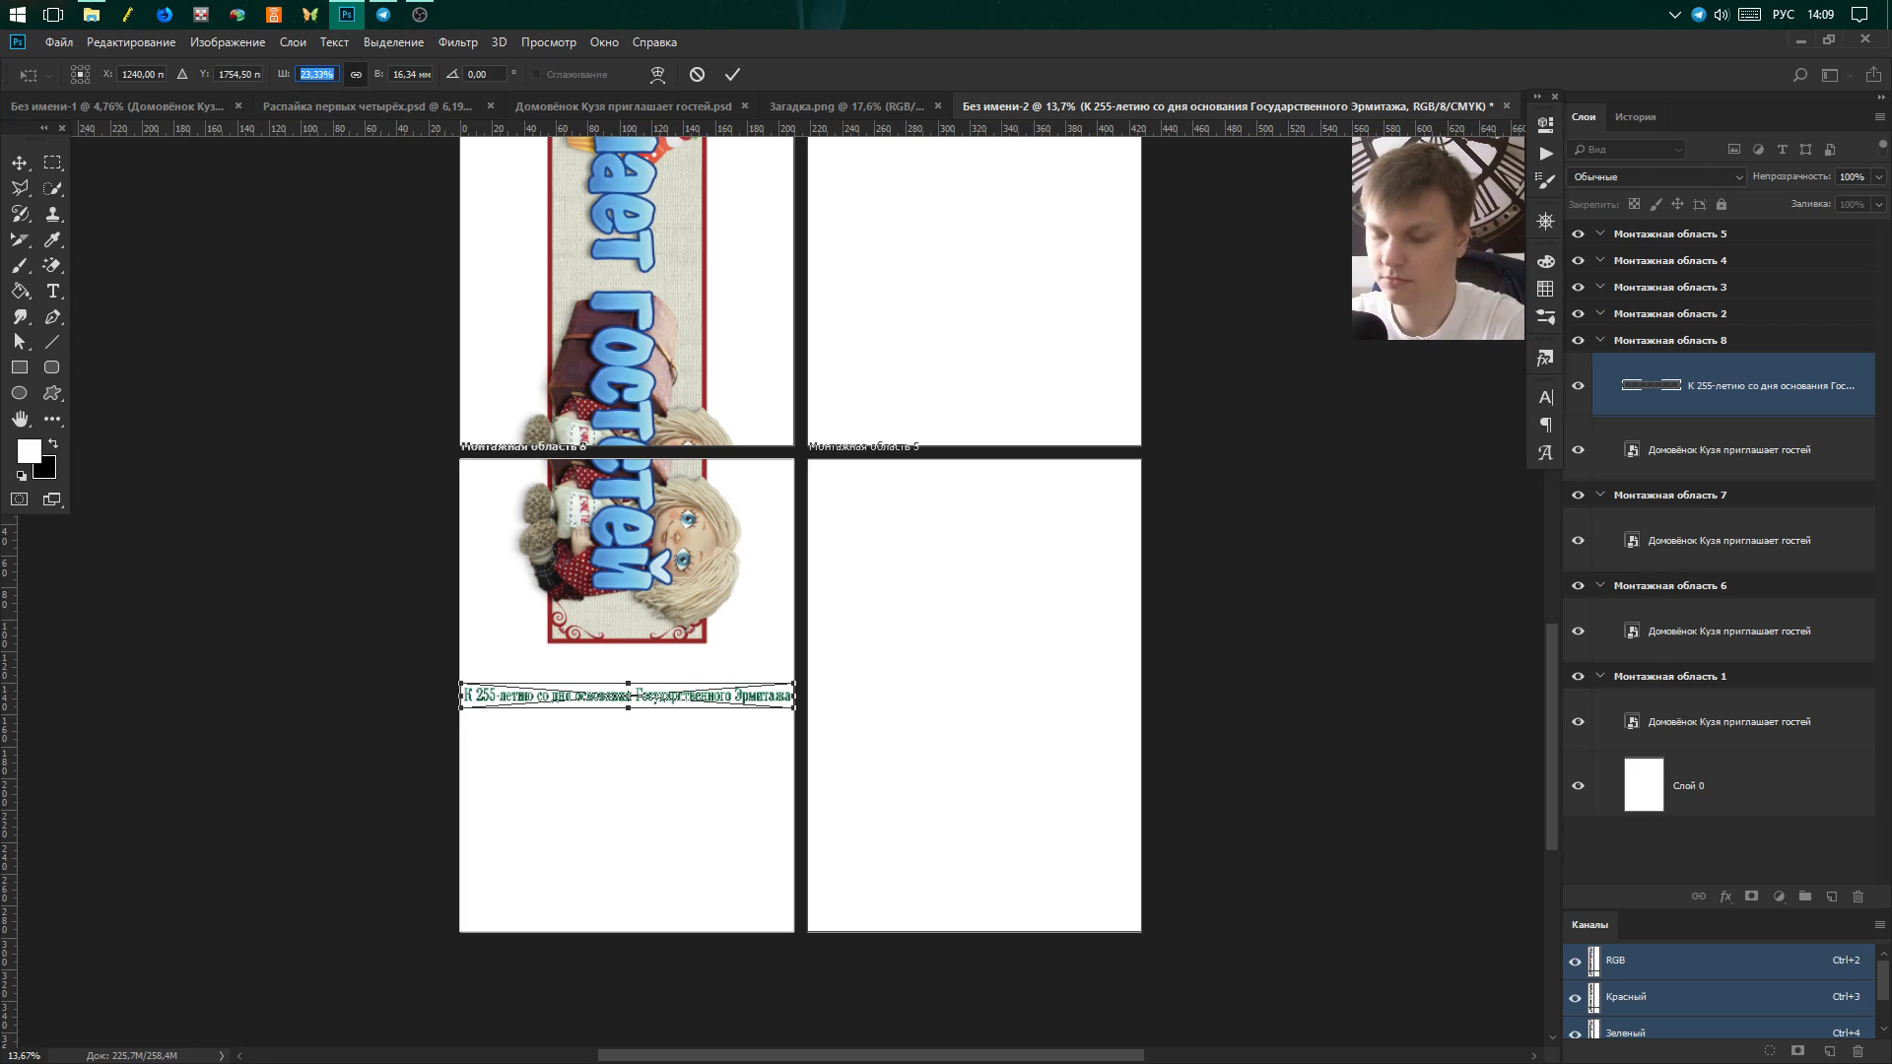
pyautogui.write('100')
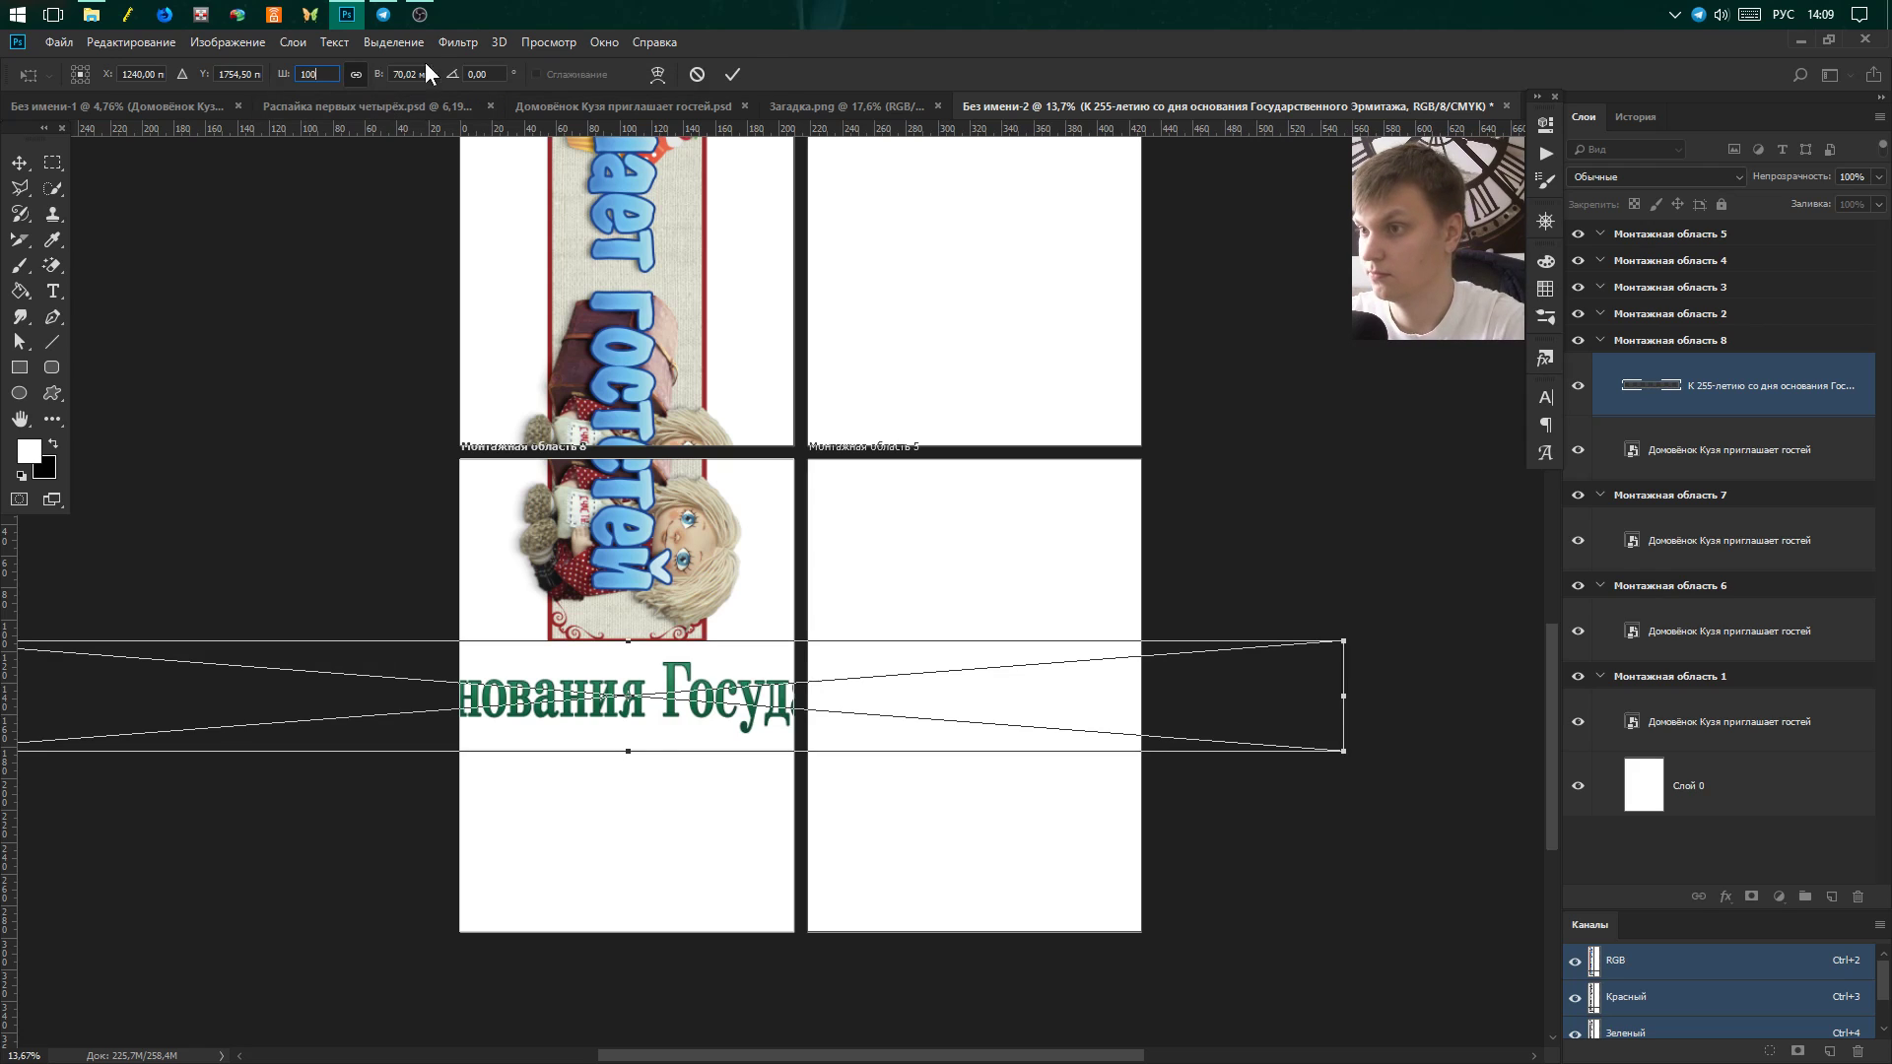
pyautogui.rightClick(411, 77)
pyautogui.click(444, 136)
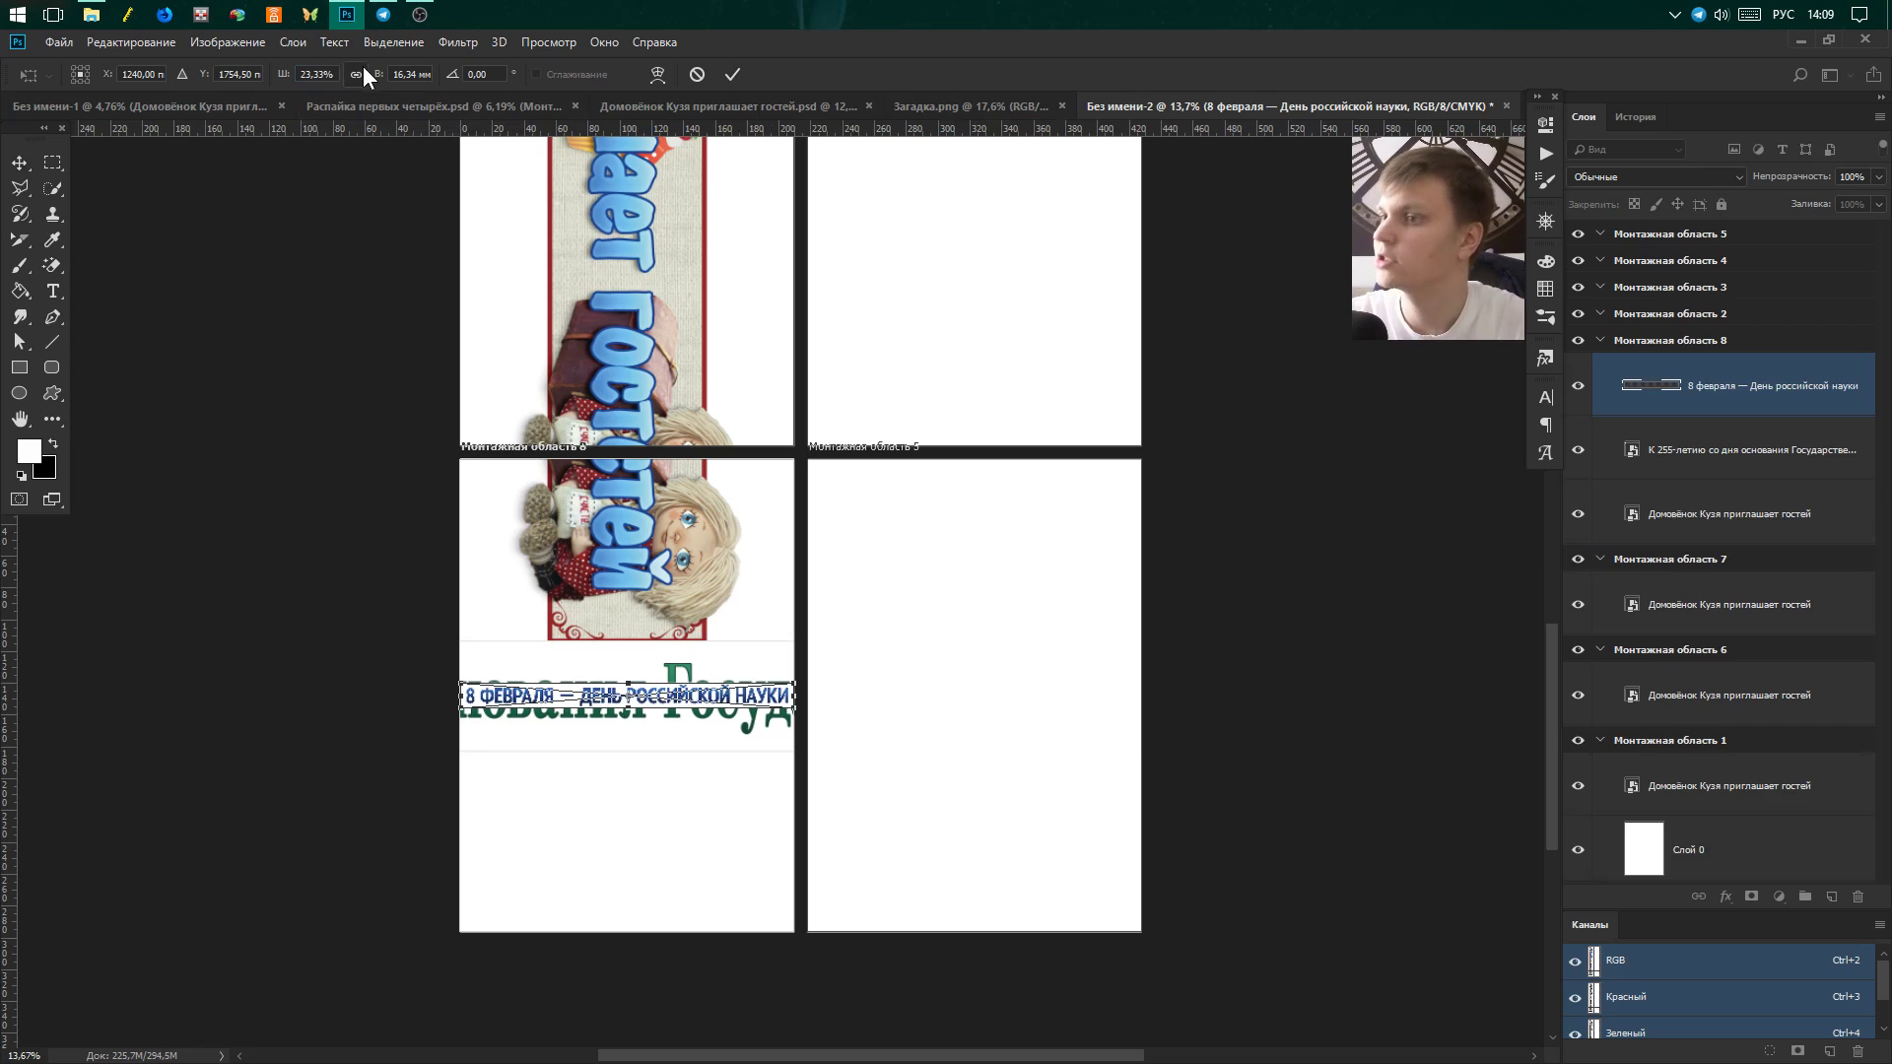
pyautogui.write('100')
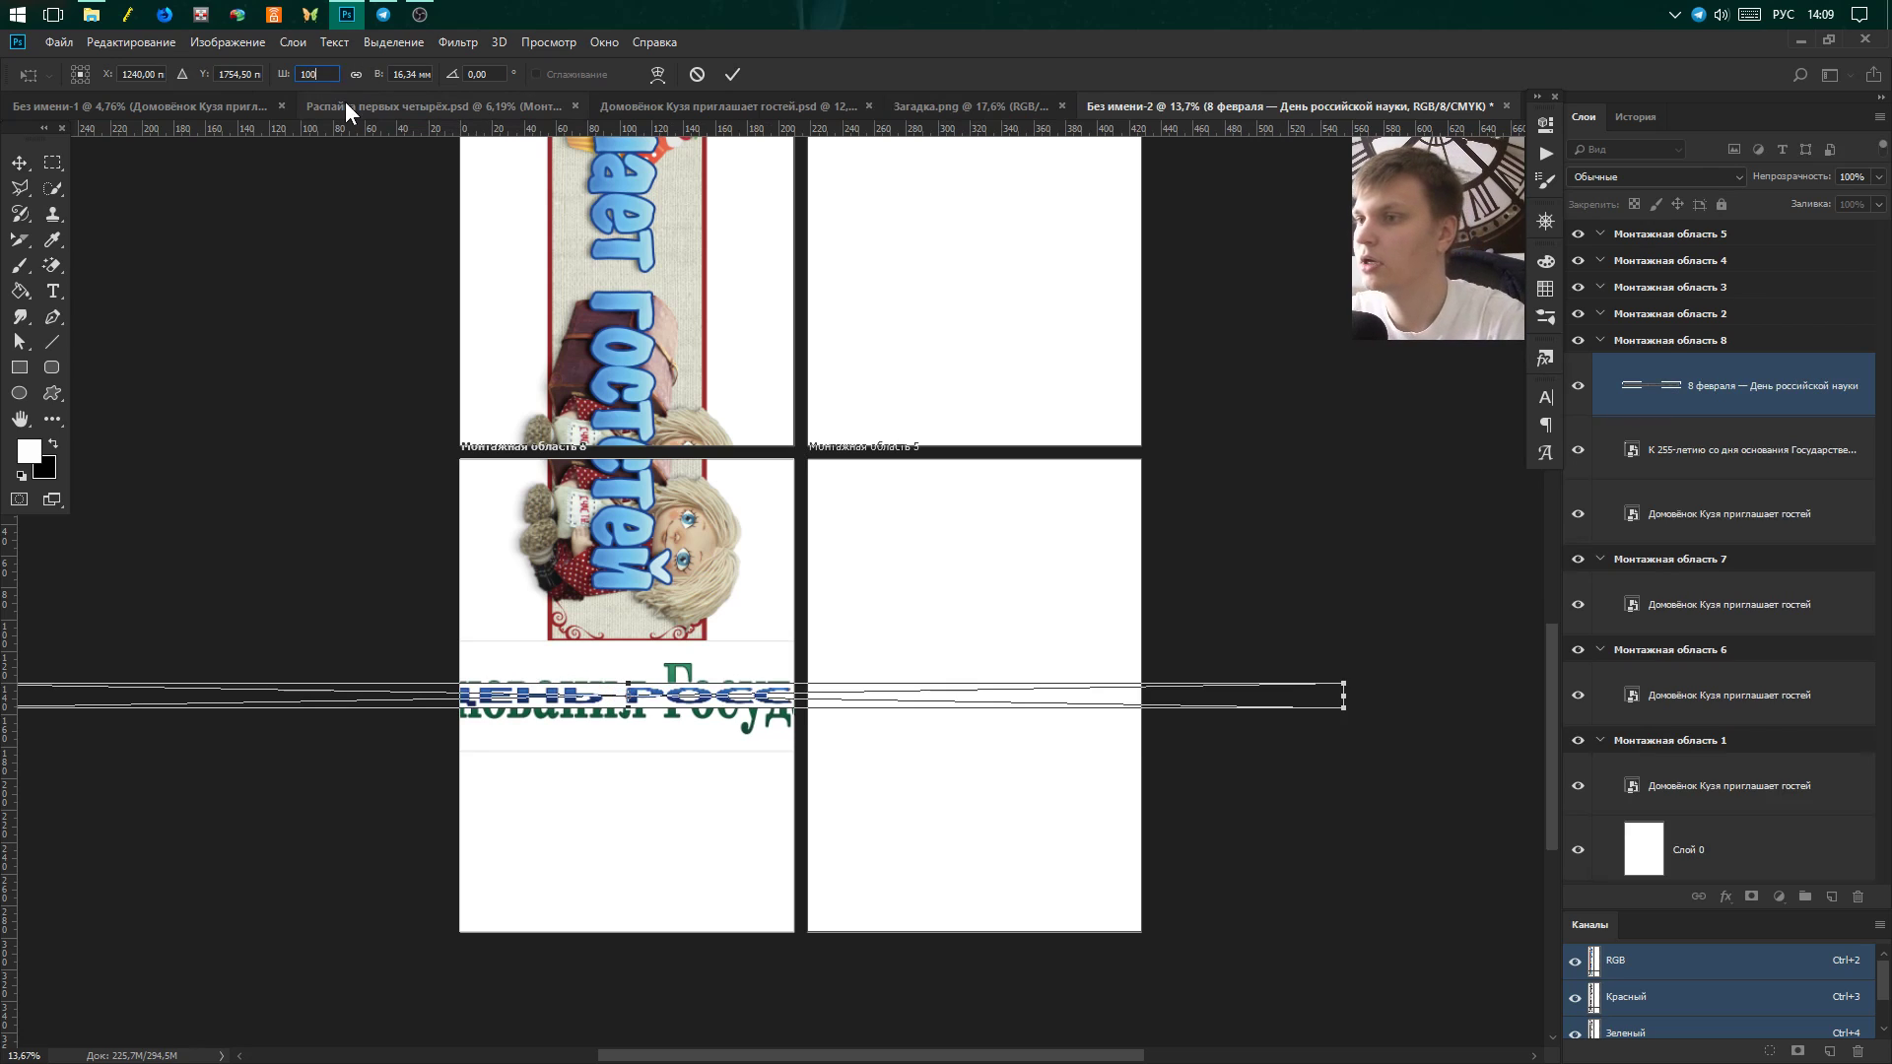
pyautogui.click(356, 75)
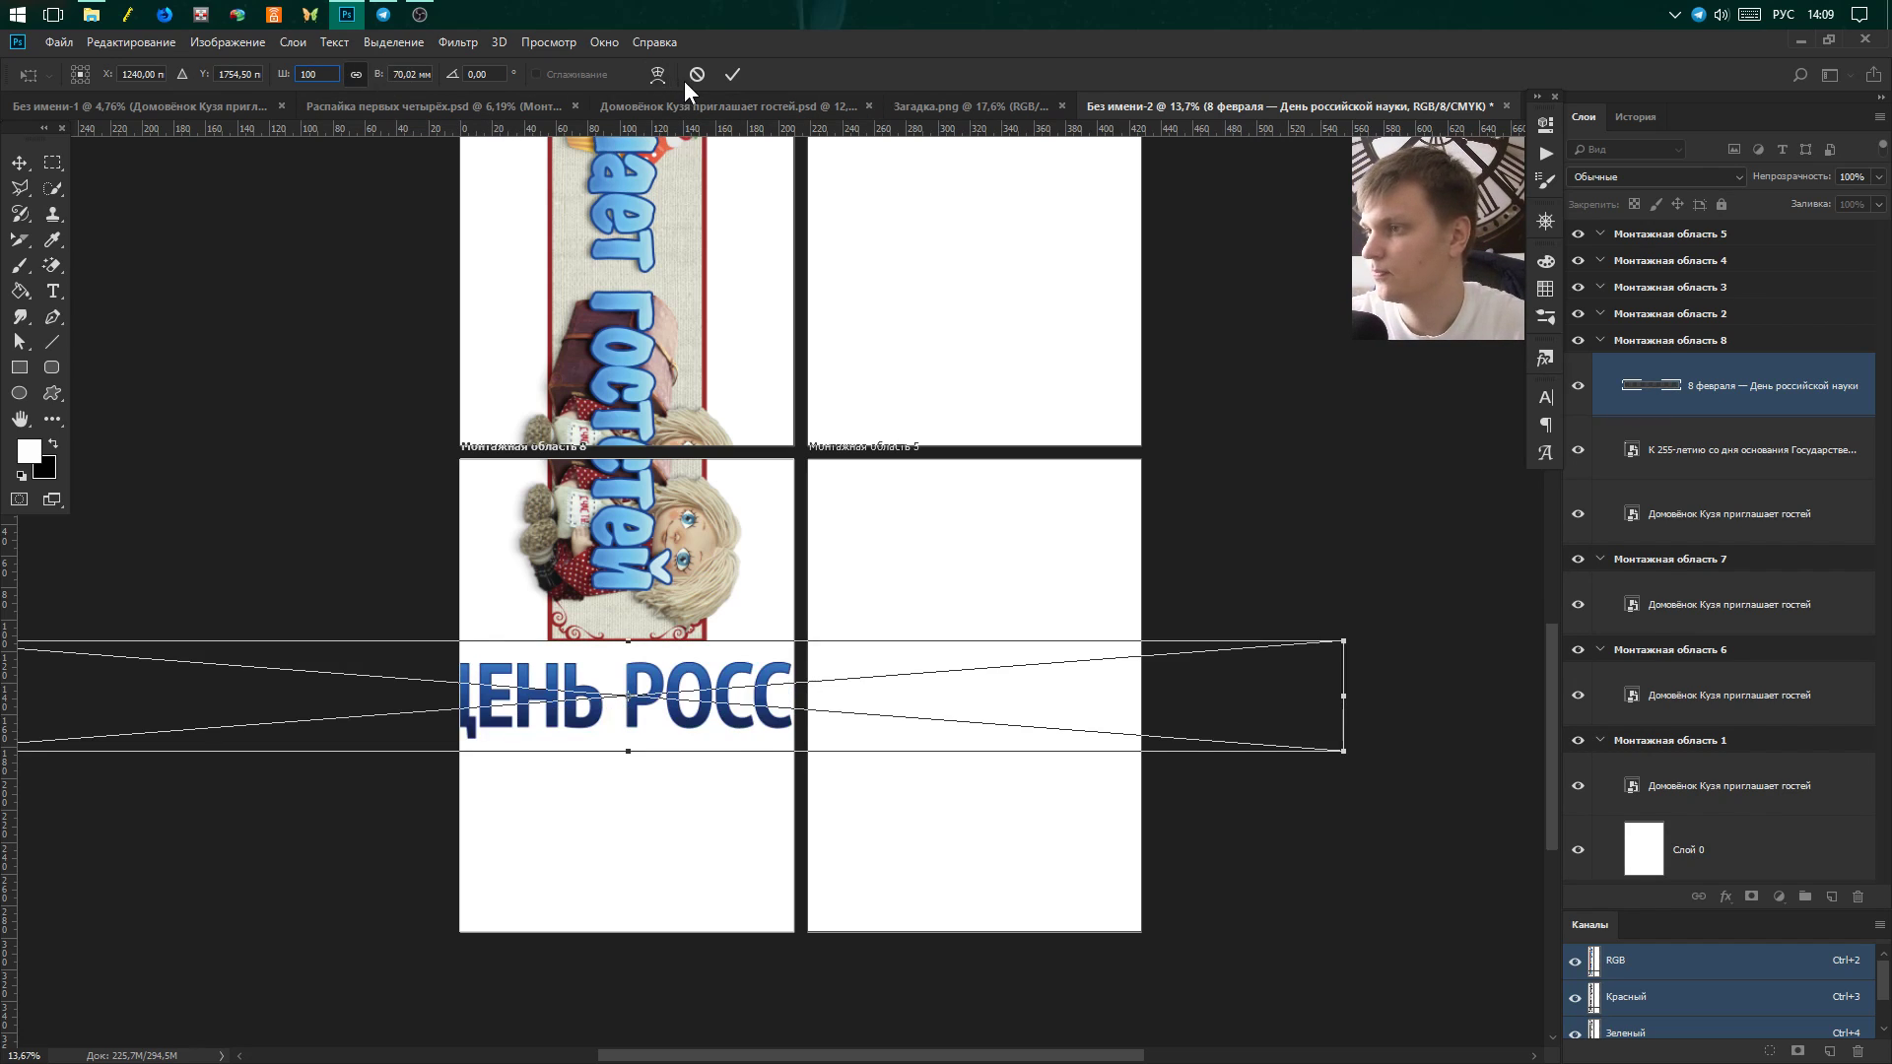
pyautogui.click(734, 72)
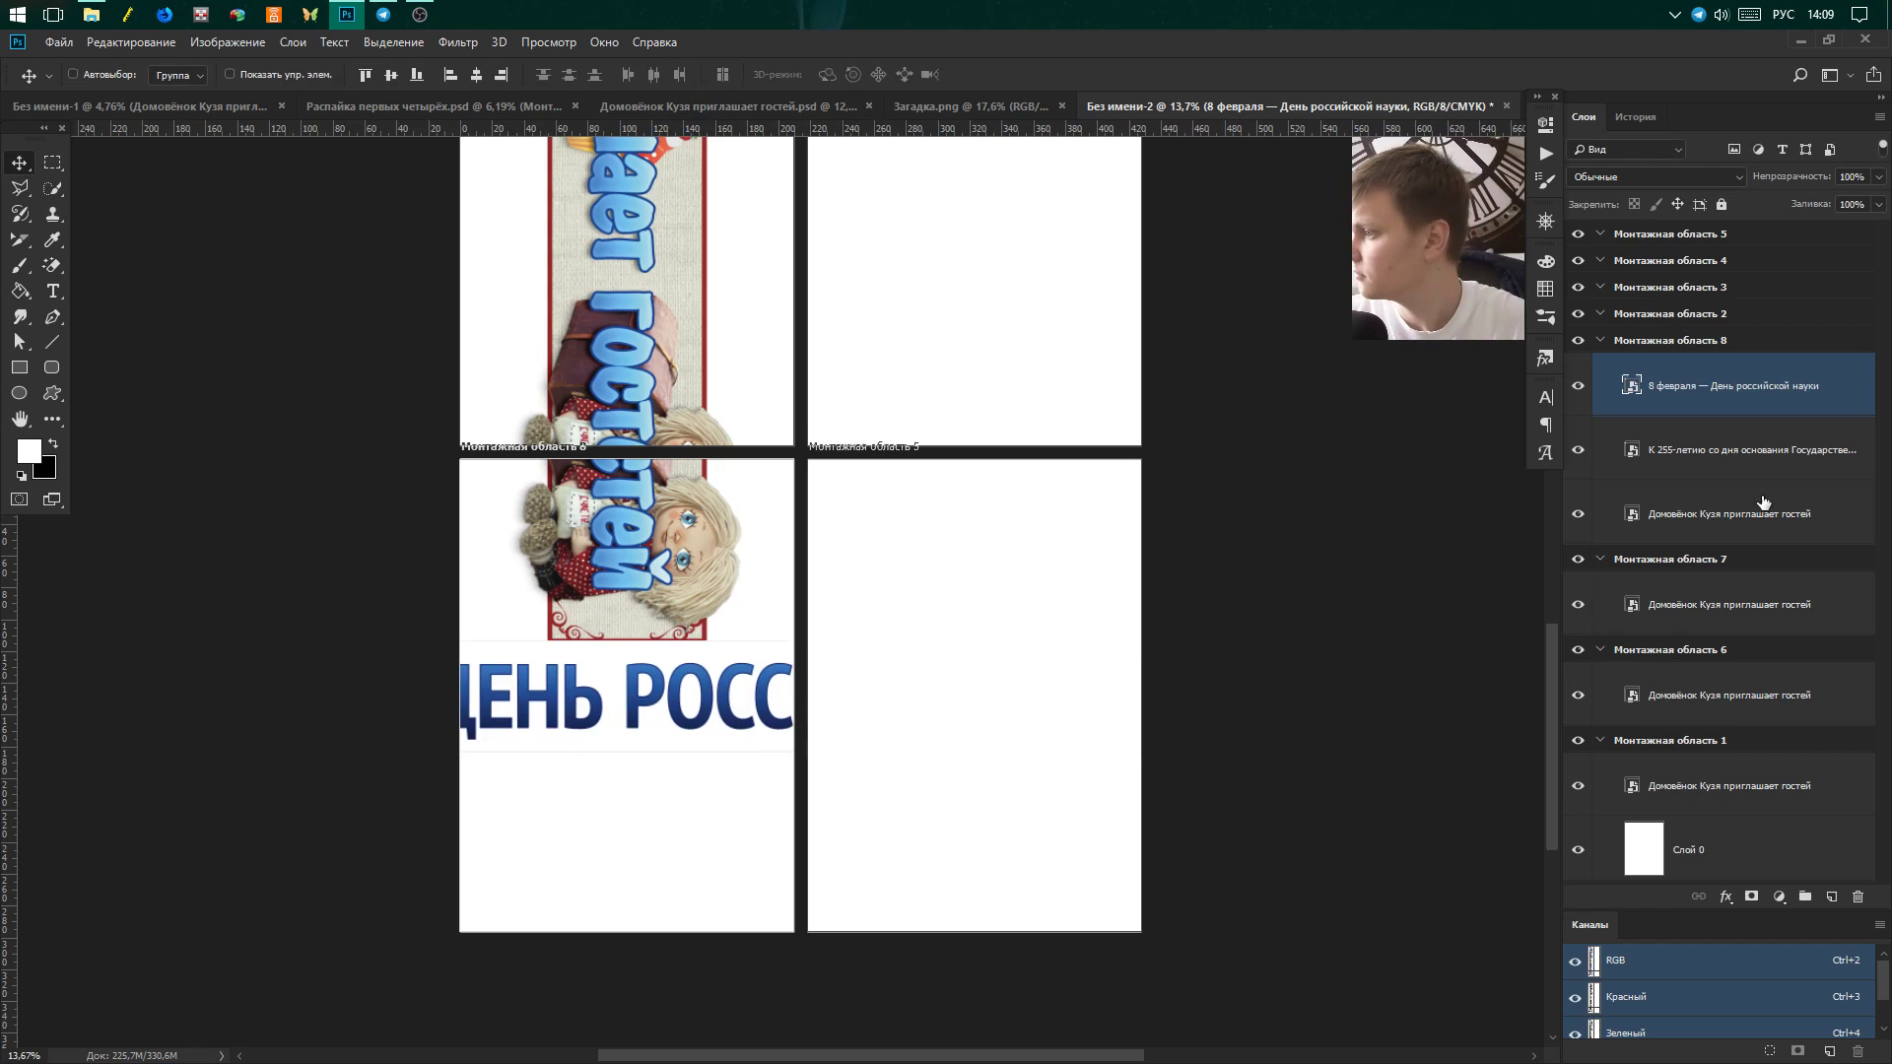
# Rotate both headlines to vertical, move them into artboard 2, and shift them about 74 mm down.
pyautogui.keyDown('ctrl'); pyautogui.click(1744, 444); pyautogui.keyUp('ctrl')
pyautogui.hotkey('ctrl', 't')
pyautogui.moveTo(1370, 650)
pyautogui.mouseDown()
pyautogui.moveTo(1222, 788)
pyautogui.moveTo(1216, 824)
pyautogui.mouseUp()
pyautogui.press('Return')
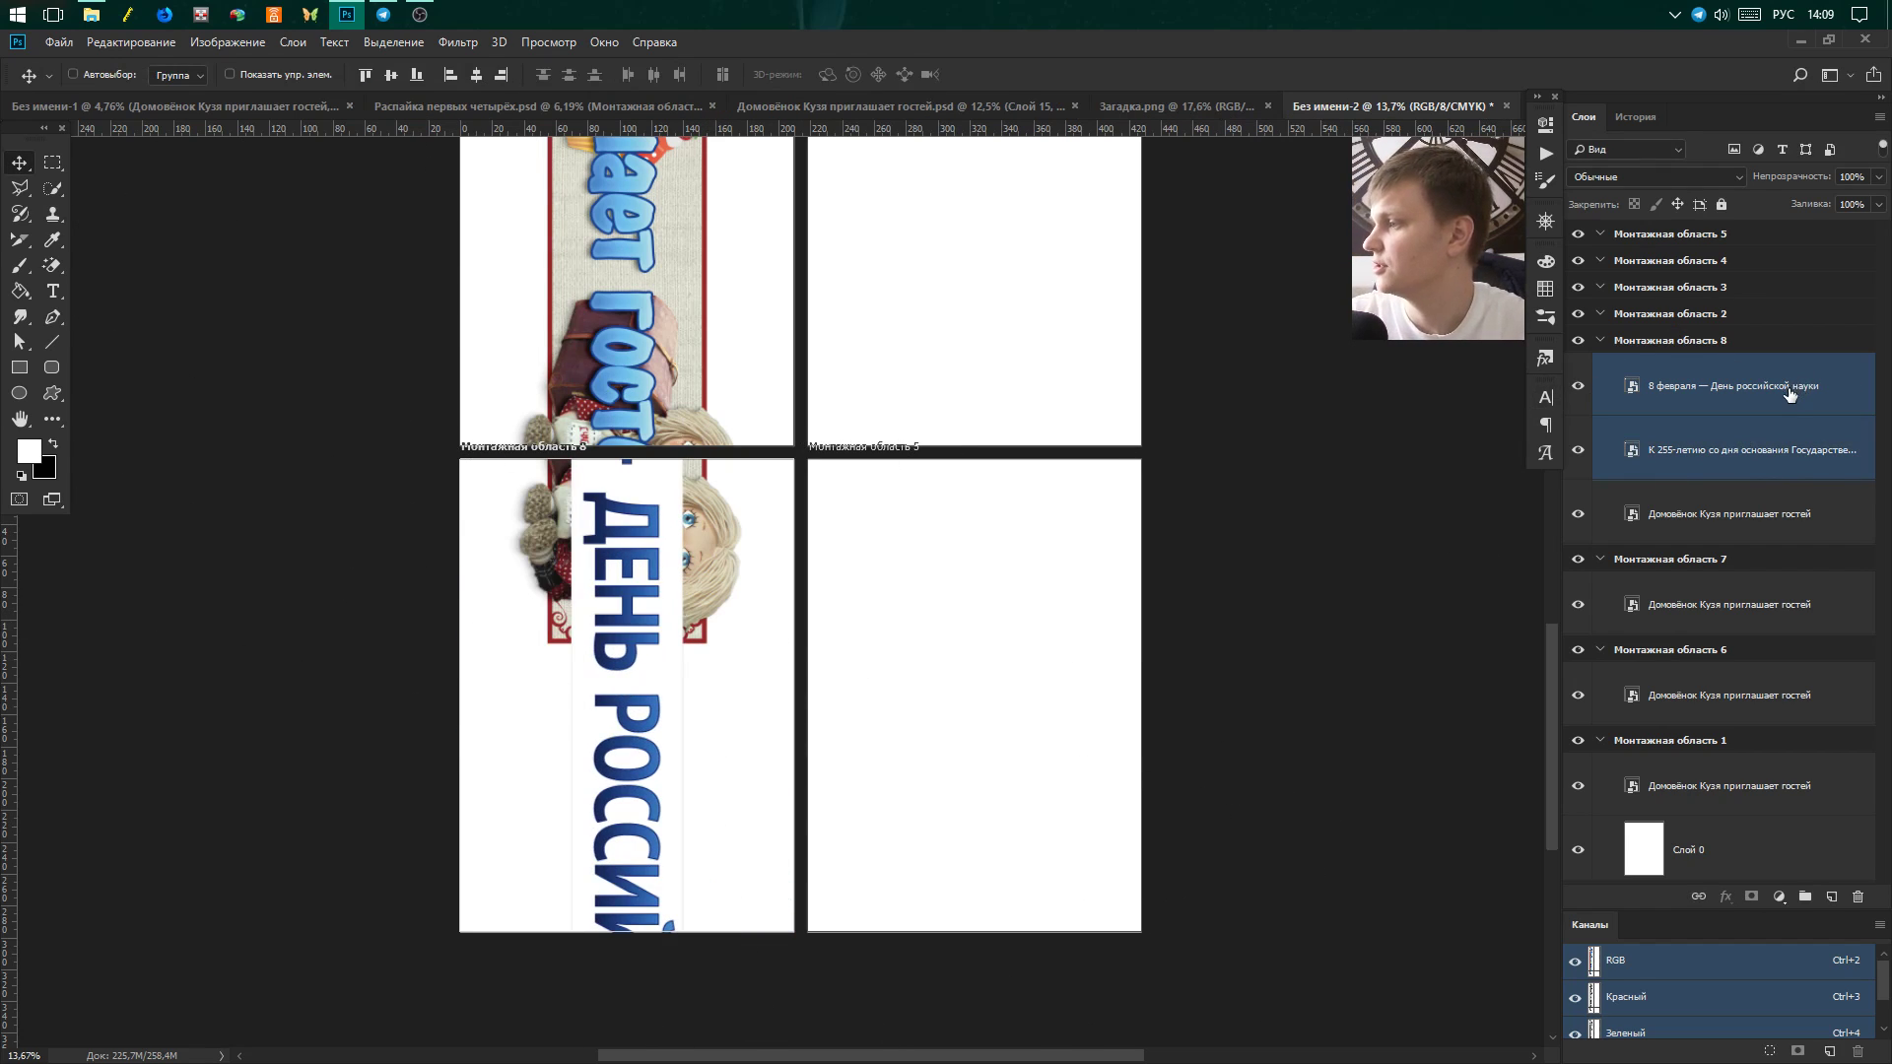
pyautogui.moveTo(1790, 395); pyautogui.dragTo(1695, 313)
pyautogui.scroll(-3, 726, 220)
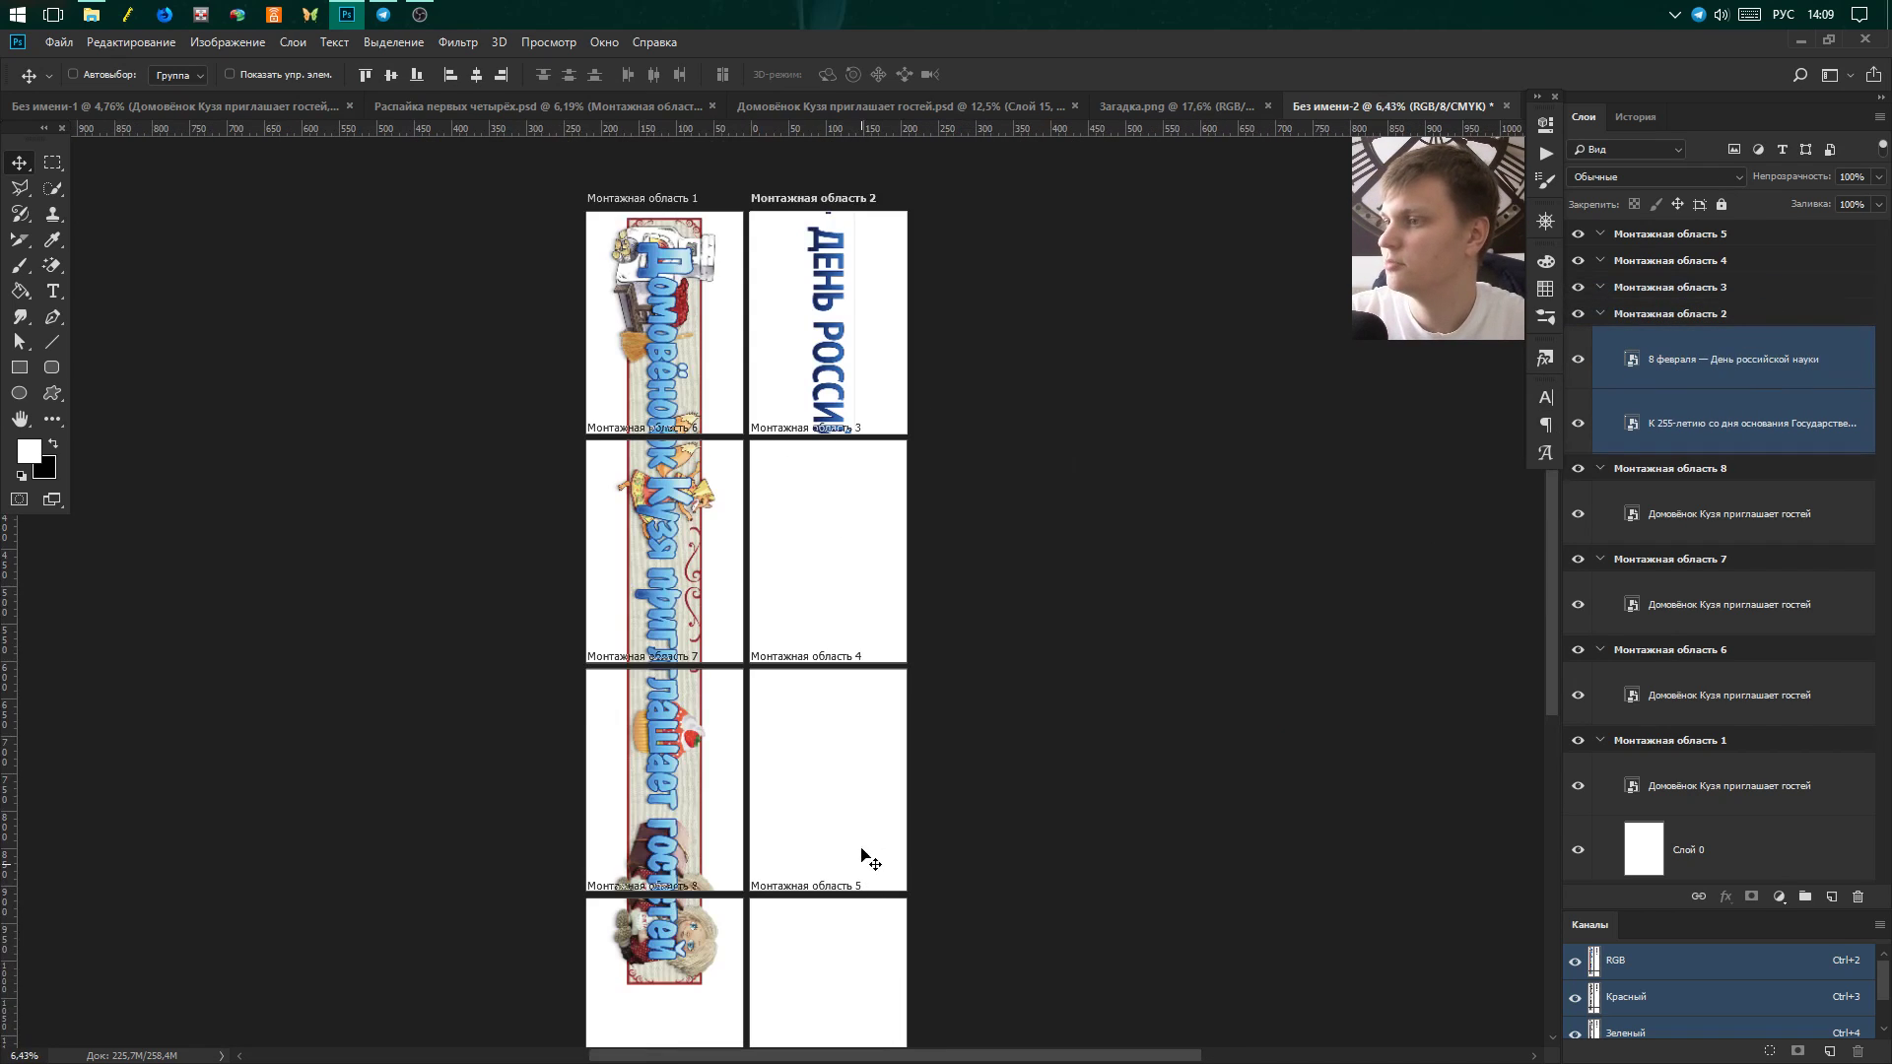
pyautogui.scroll(5, 870, 857)
pyautogui.scroll(-2, 871, 887)
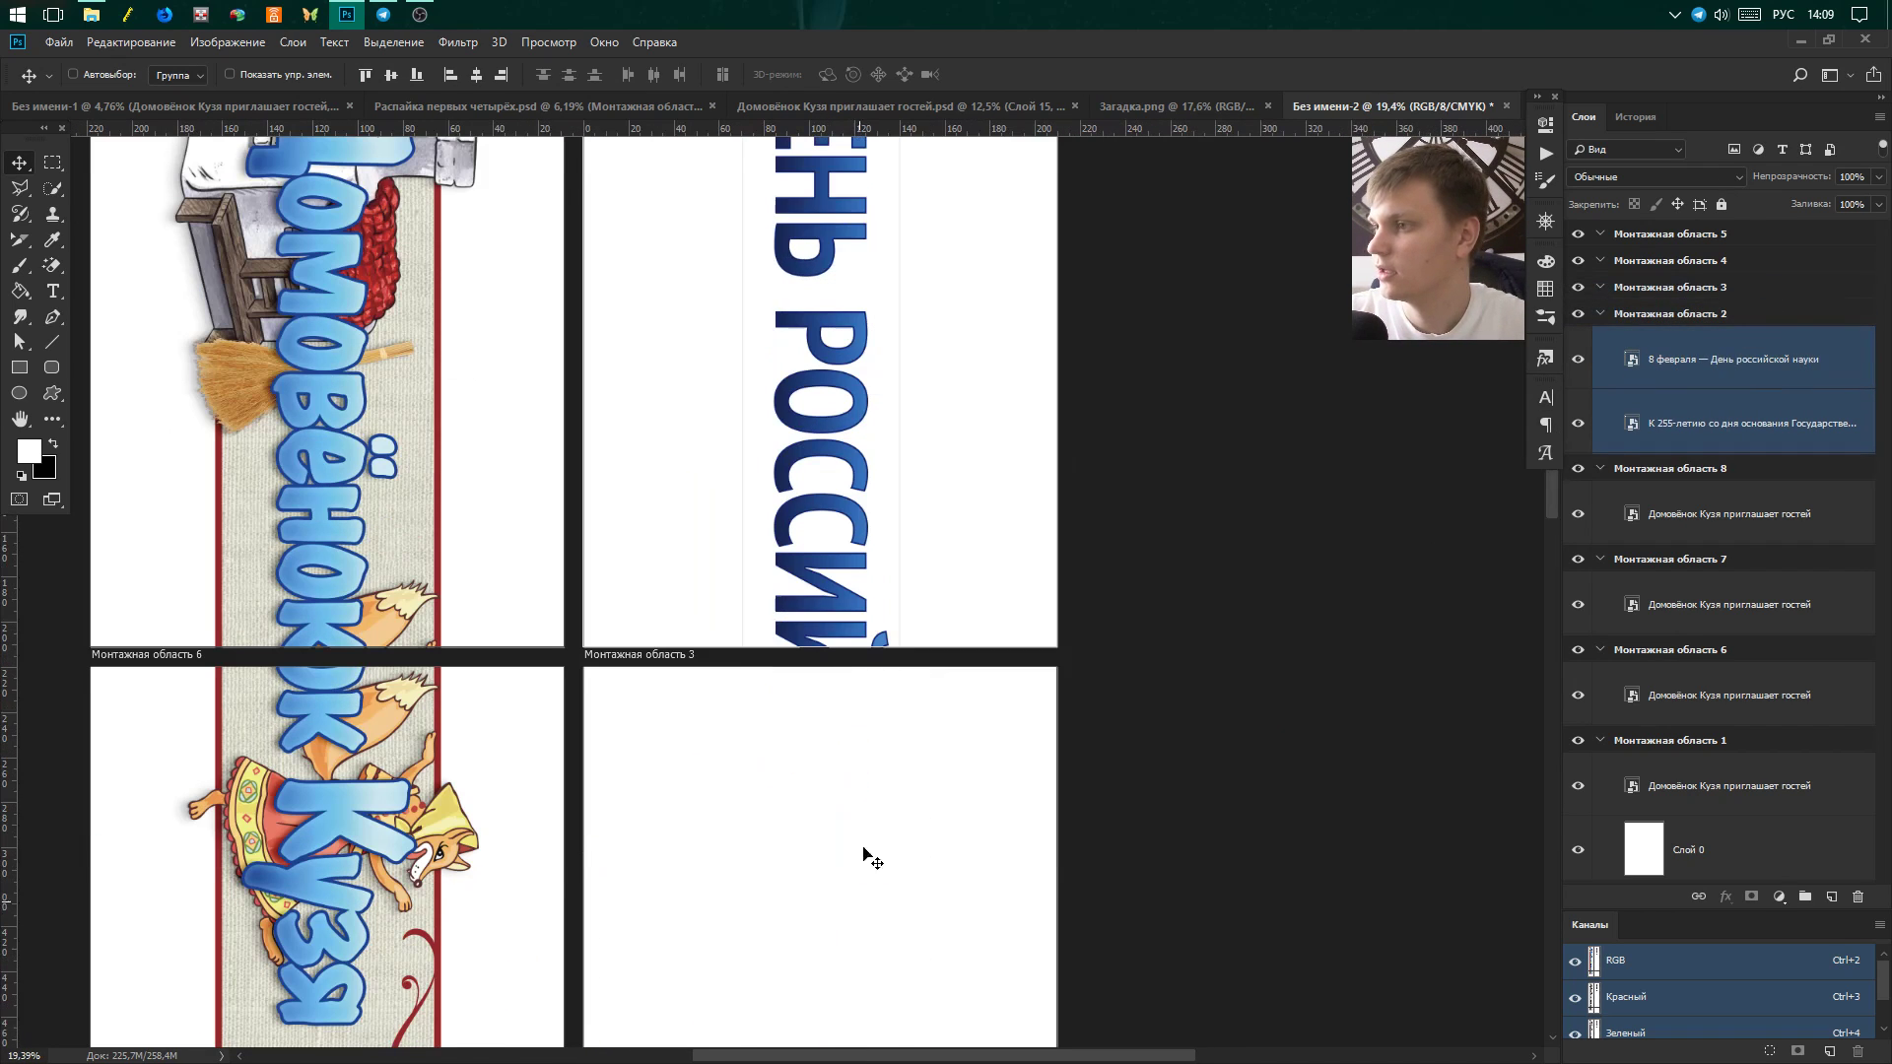
pyautogui.scroll(-2, 857, 828)
pyautogui.scroll(2, 881, 384)
pyautogui.moveTo(794, 548)
pyautogui.mouseDown()
pyautogui.moveTo(794, 720)
pyautogui.moveTo(794, 687)
pyautogui.mouseUp()
# Place the green К 255-летию headline beside the 8 февраля text and shift the pair left.
pyautogui.click(1705, 387)
pyautogui.click(1703, 422)
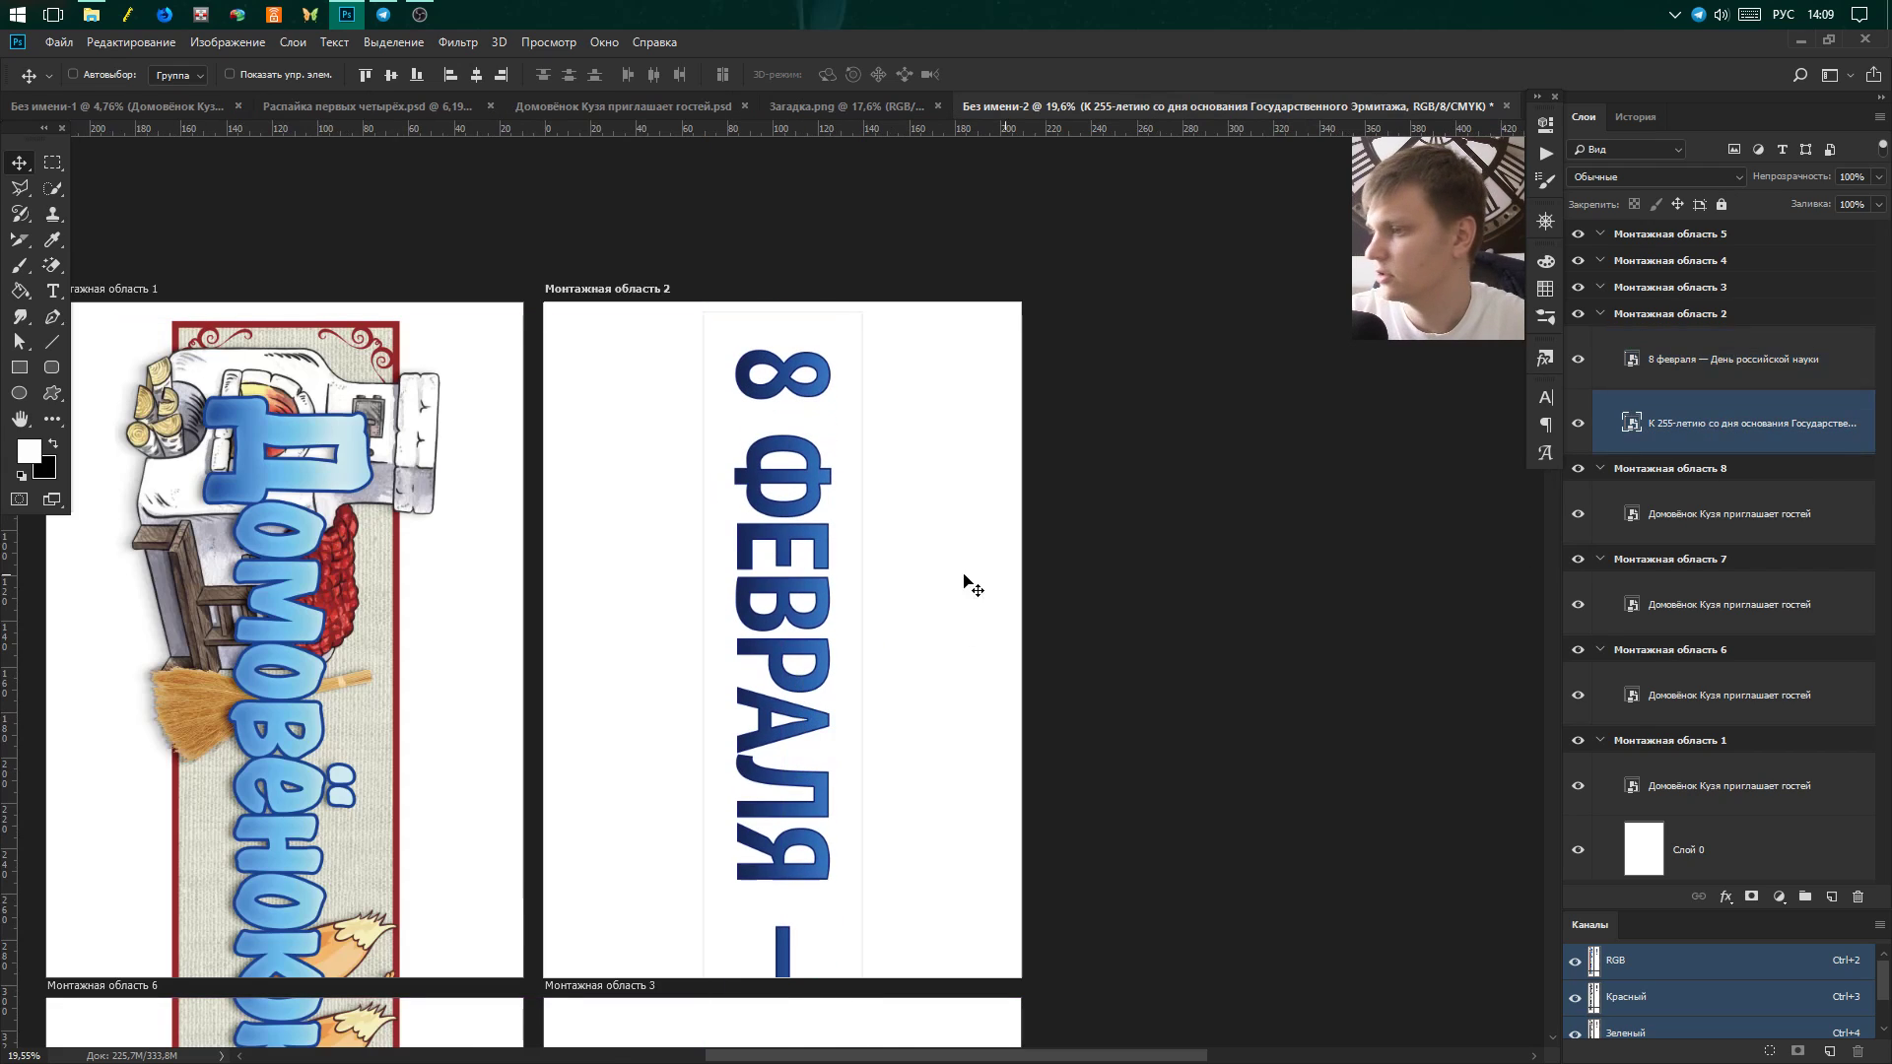
pyautogui.moveTo(793, 581); pyautogui.dragTo(936, 576)
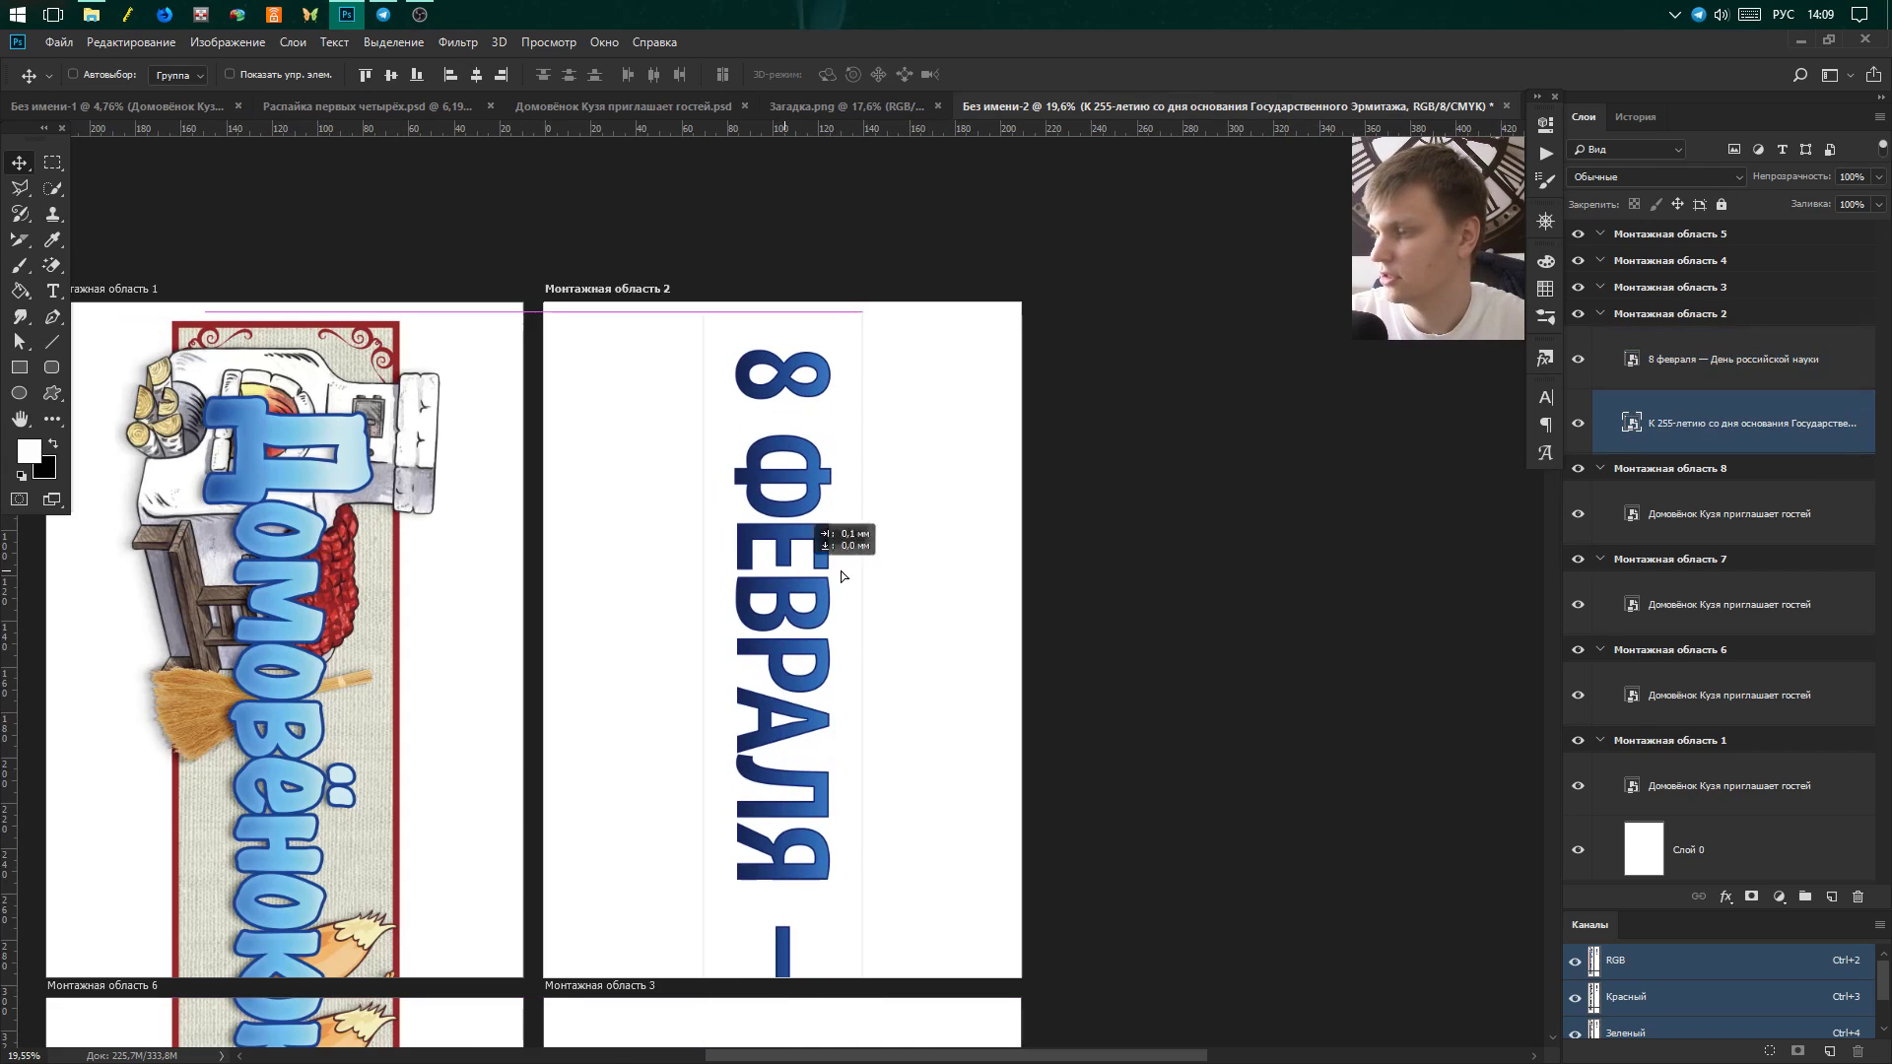
pyautogui.keyDown('ctrl'); pyautogui.click(1734, 359); pyautogui.keyUp('ctrl')
pyautogui.moveTo(800, 576); pyautogui.dragTo(675, 576)
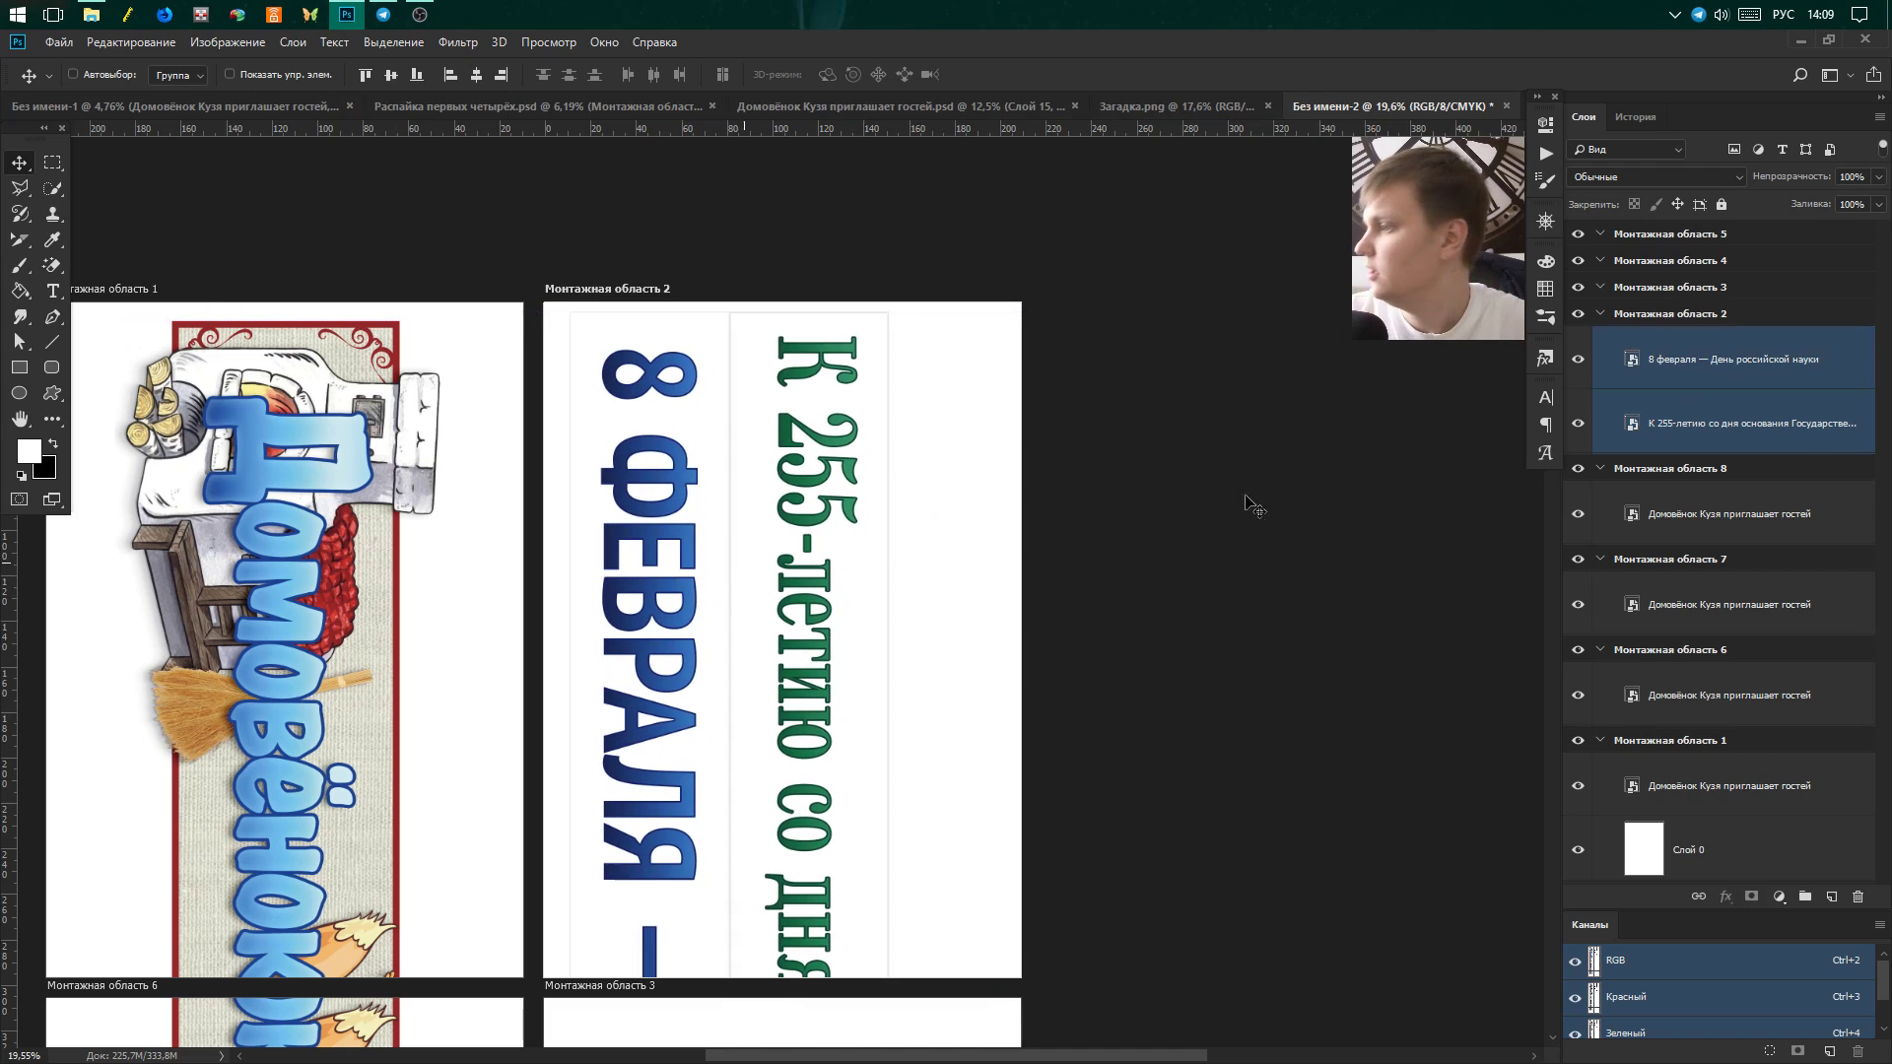
pyautogui.scroll(2, 966, 591)
pyautogui.click(1668, 410)
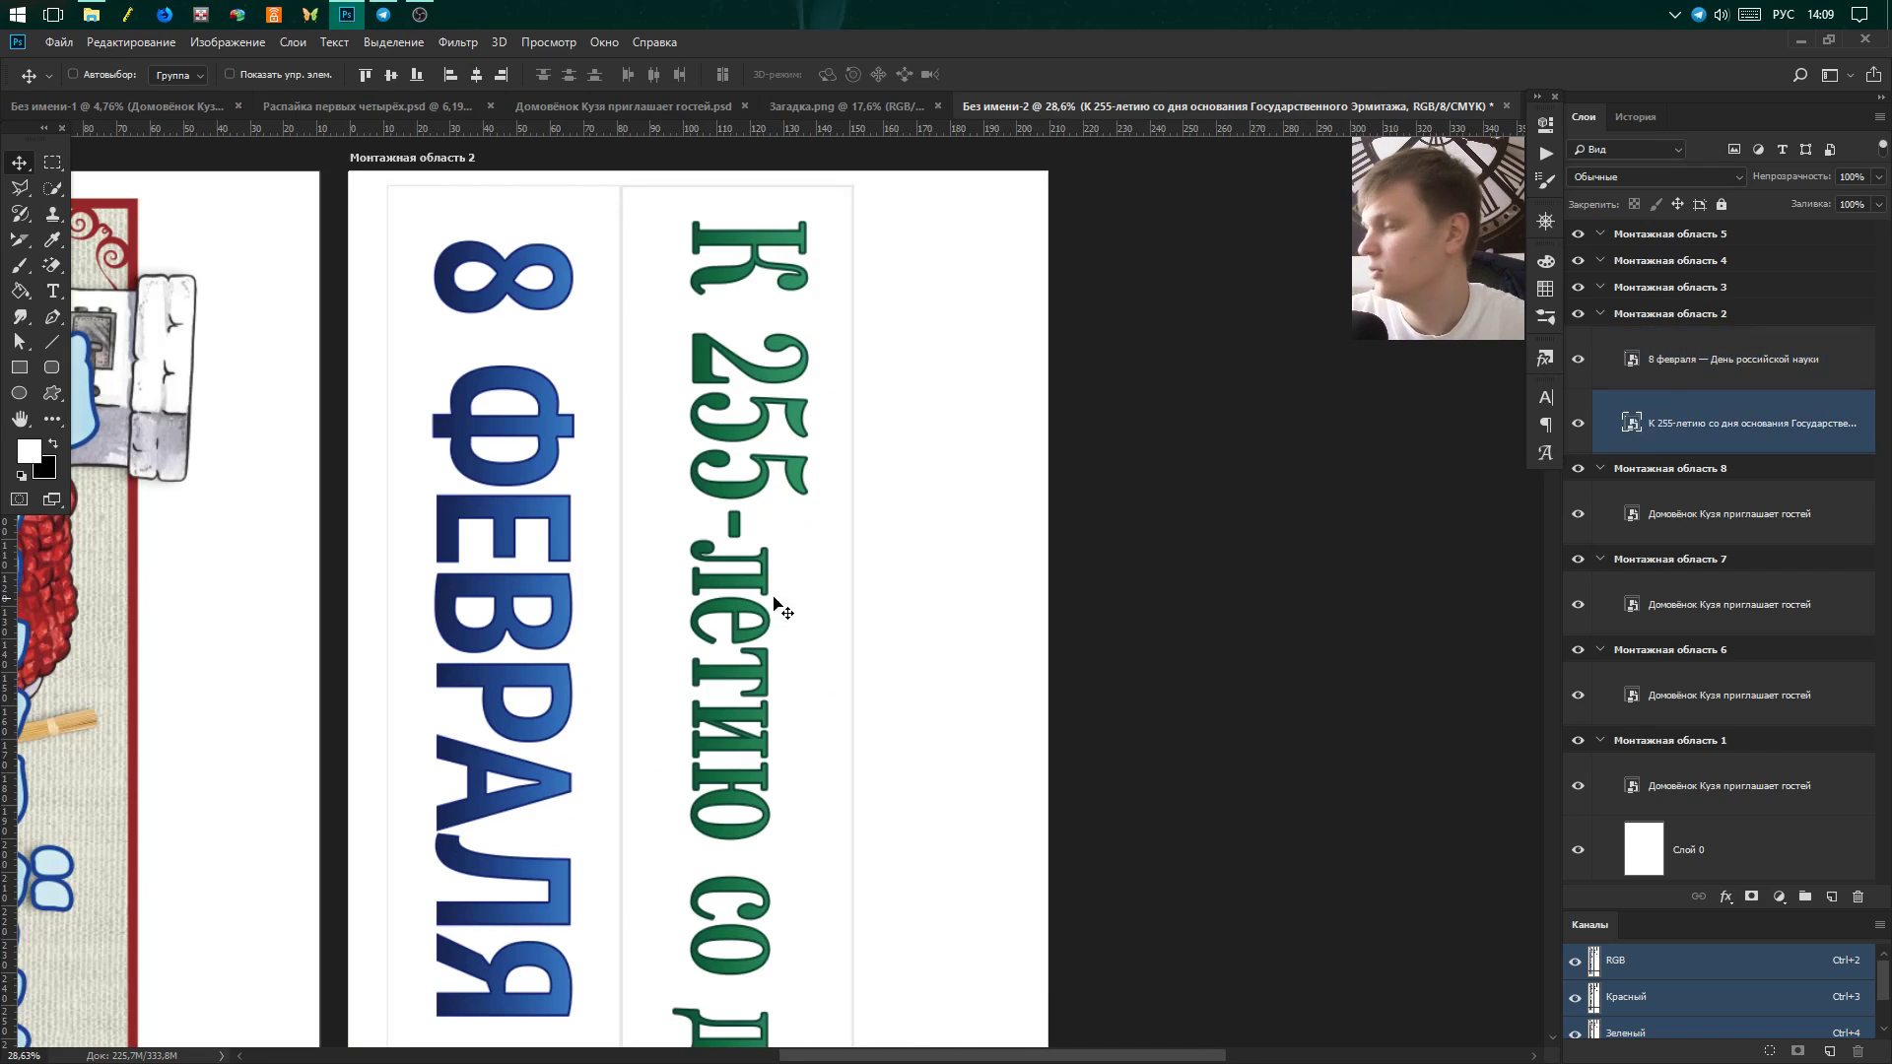
pyautogui.moveTo(765, 589); pyautogui.dragTo(765, 590)
pyautogui.scroll(-3, 786, 477)
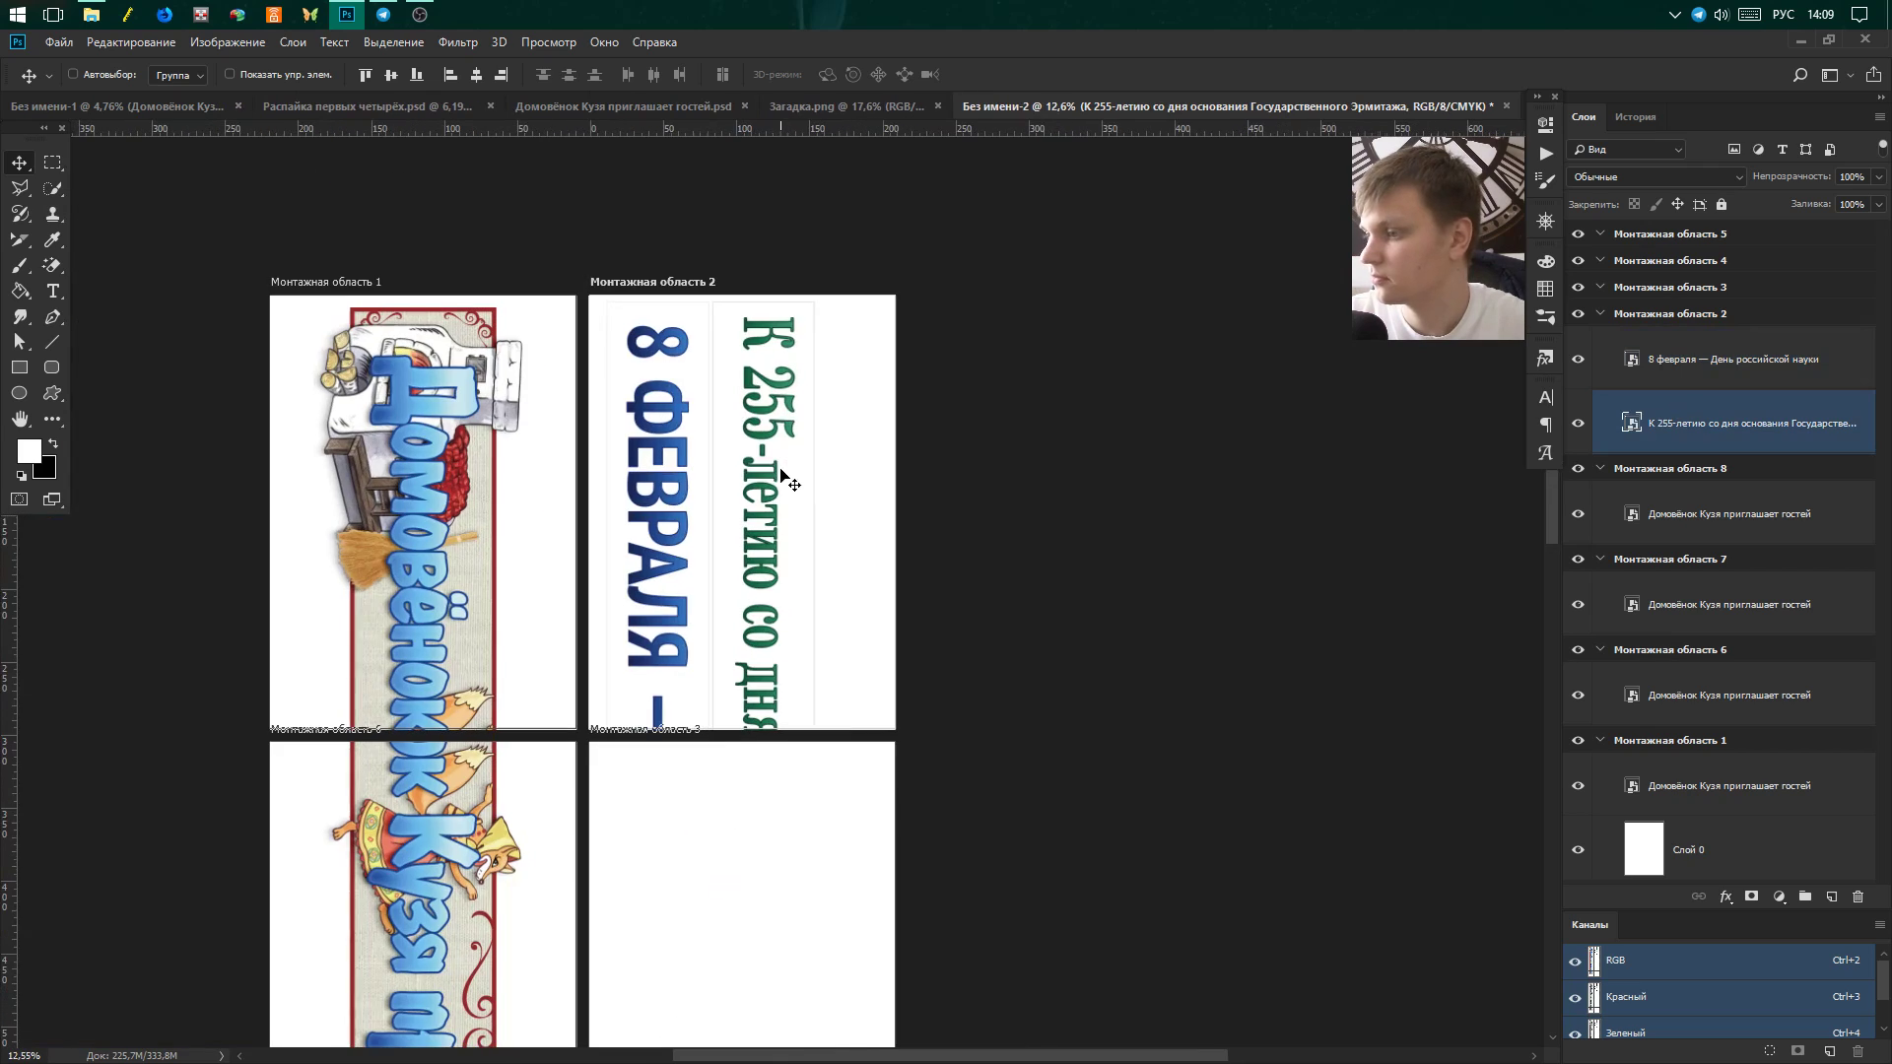
# Duplicate both headline layers and move the copies into Монтажная область 3.
pyautogui.keyDown('shift'); pyautogui.click(1754, 363); pyautogui.keyUp('shift')
pyautogui.moveTo(1755, 363); pyautogui.dragTo(1833, 898)
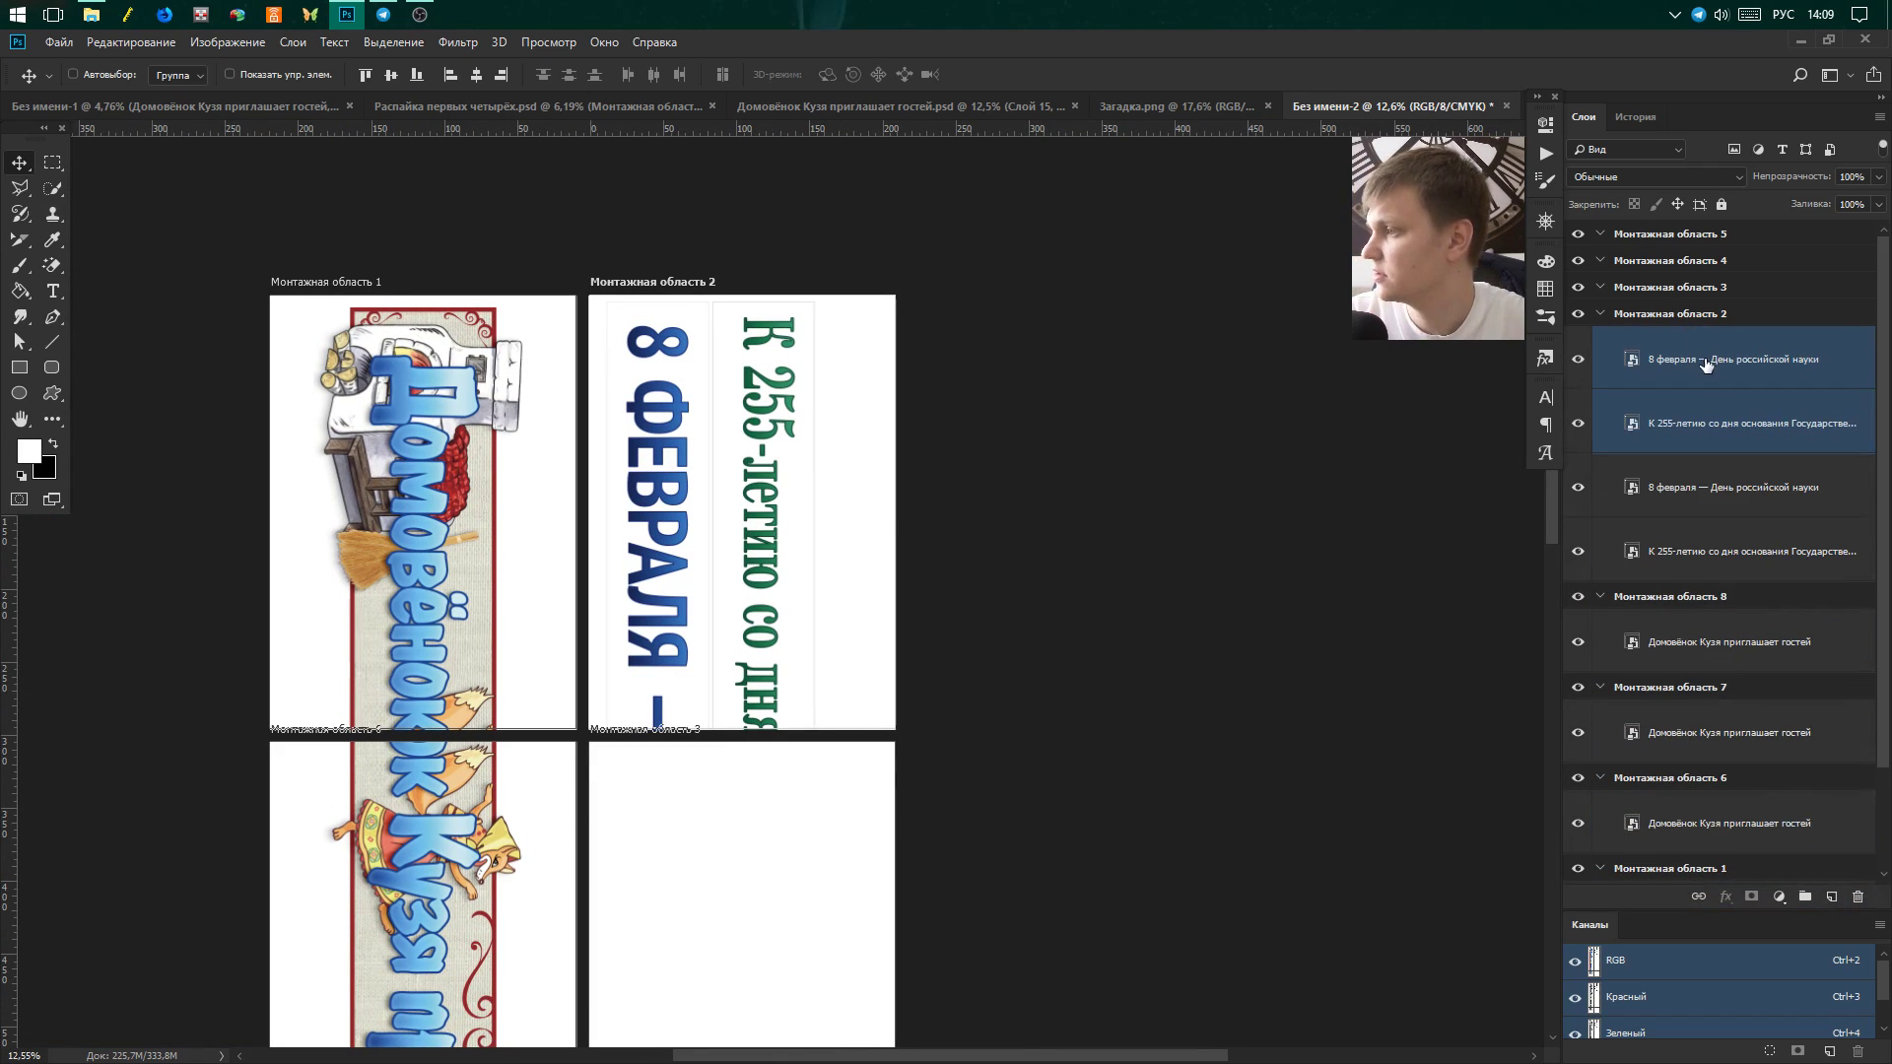
pyautogui.moveTo(1706, 364); pyautogui.dragTo(1715, 287)
# Slide the copied headlines up on artboard 3 until both texts continue from artboard 2.
pyautogui.scroll(-2, 754, 512)
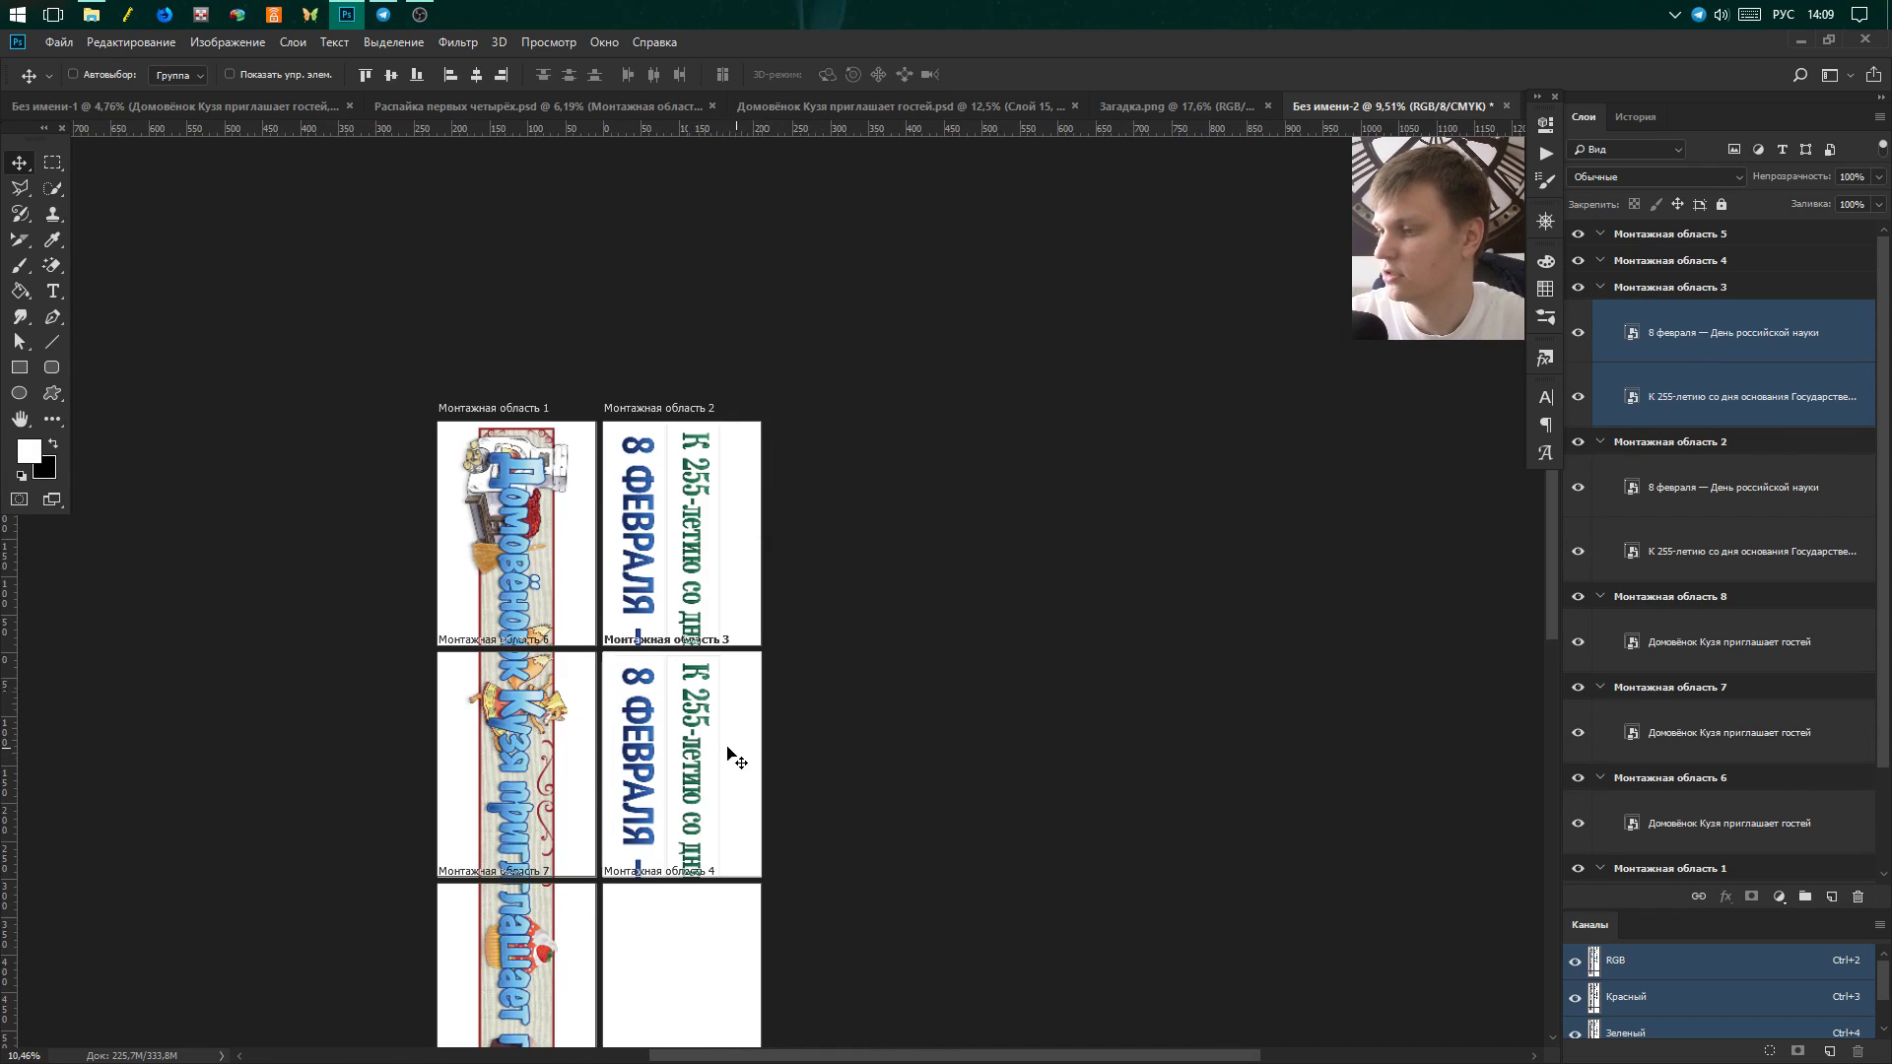
pyautogui.scroll(3, 734, 759)
pyautogui.moveTo(663, 911); pyautogui.dragTo(670, 597)
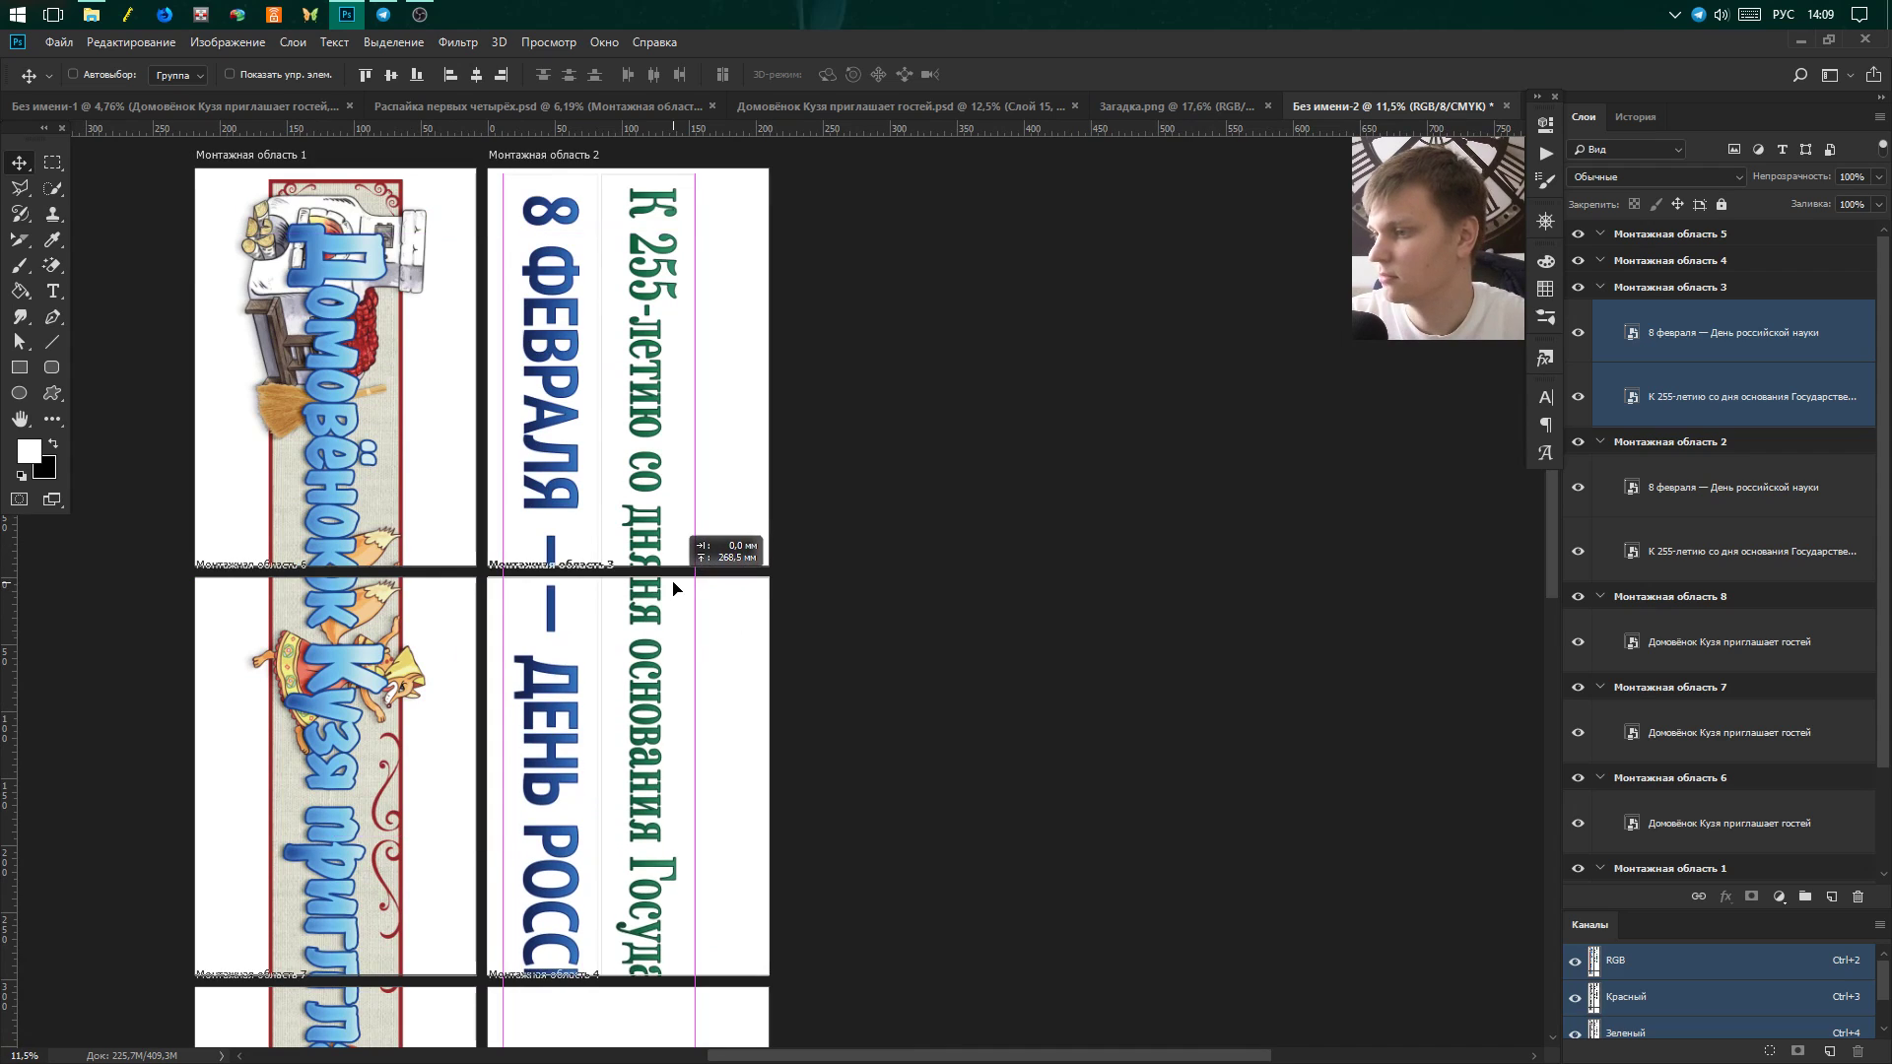
pyautogui.moveTo(668, 597); pyautogui.dragTo(672, 589)
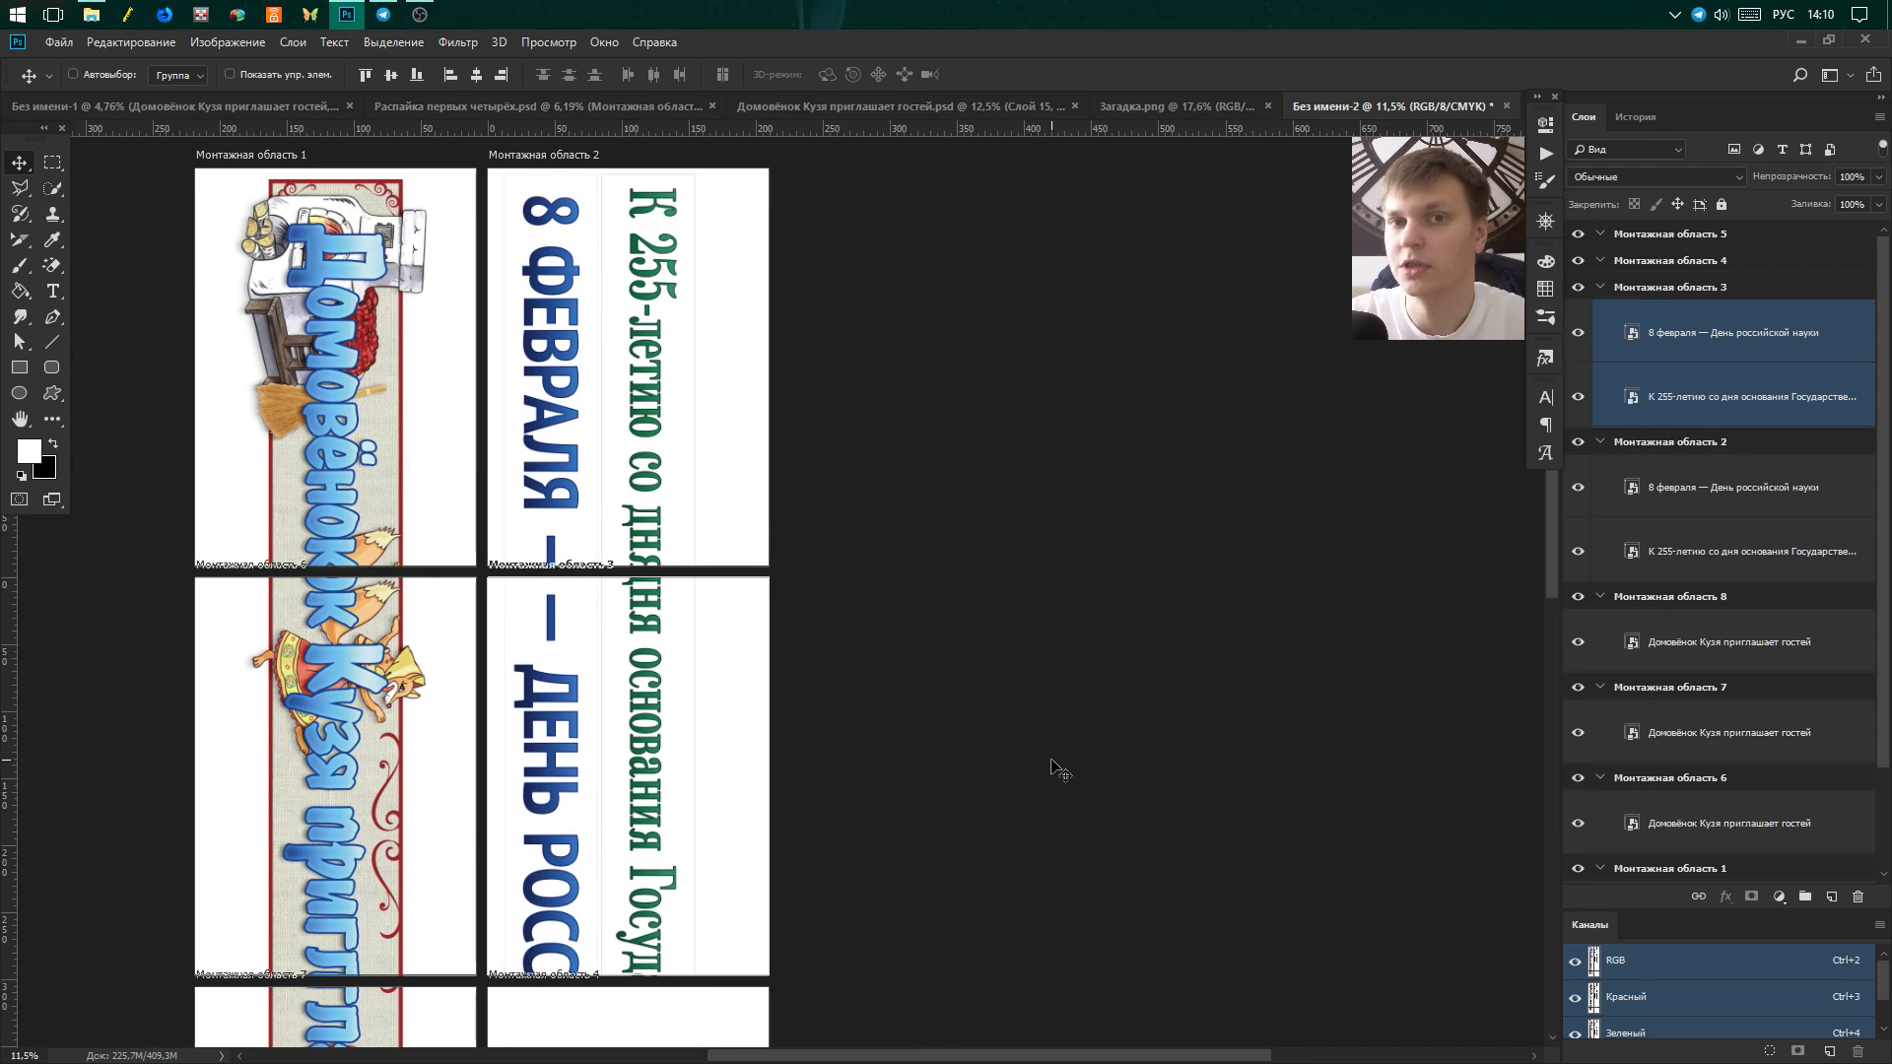
pyautogui.scroll(-1, 1183, 395)
pyautogui.scroll(-2, 1182, 394)
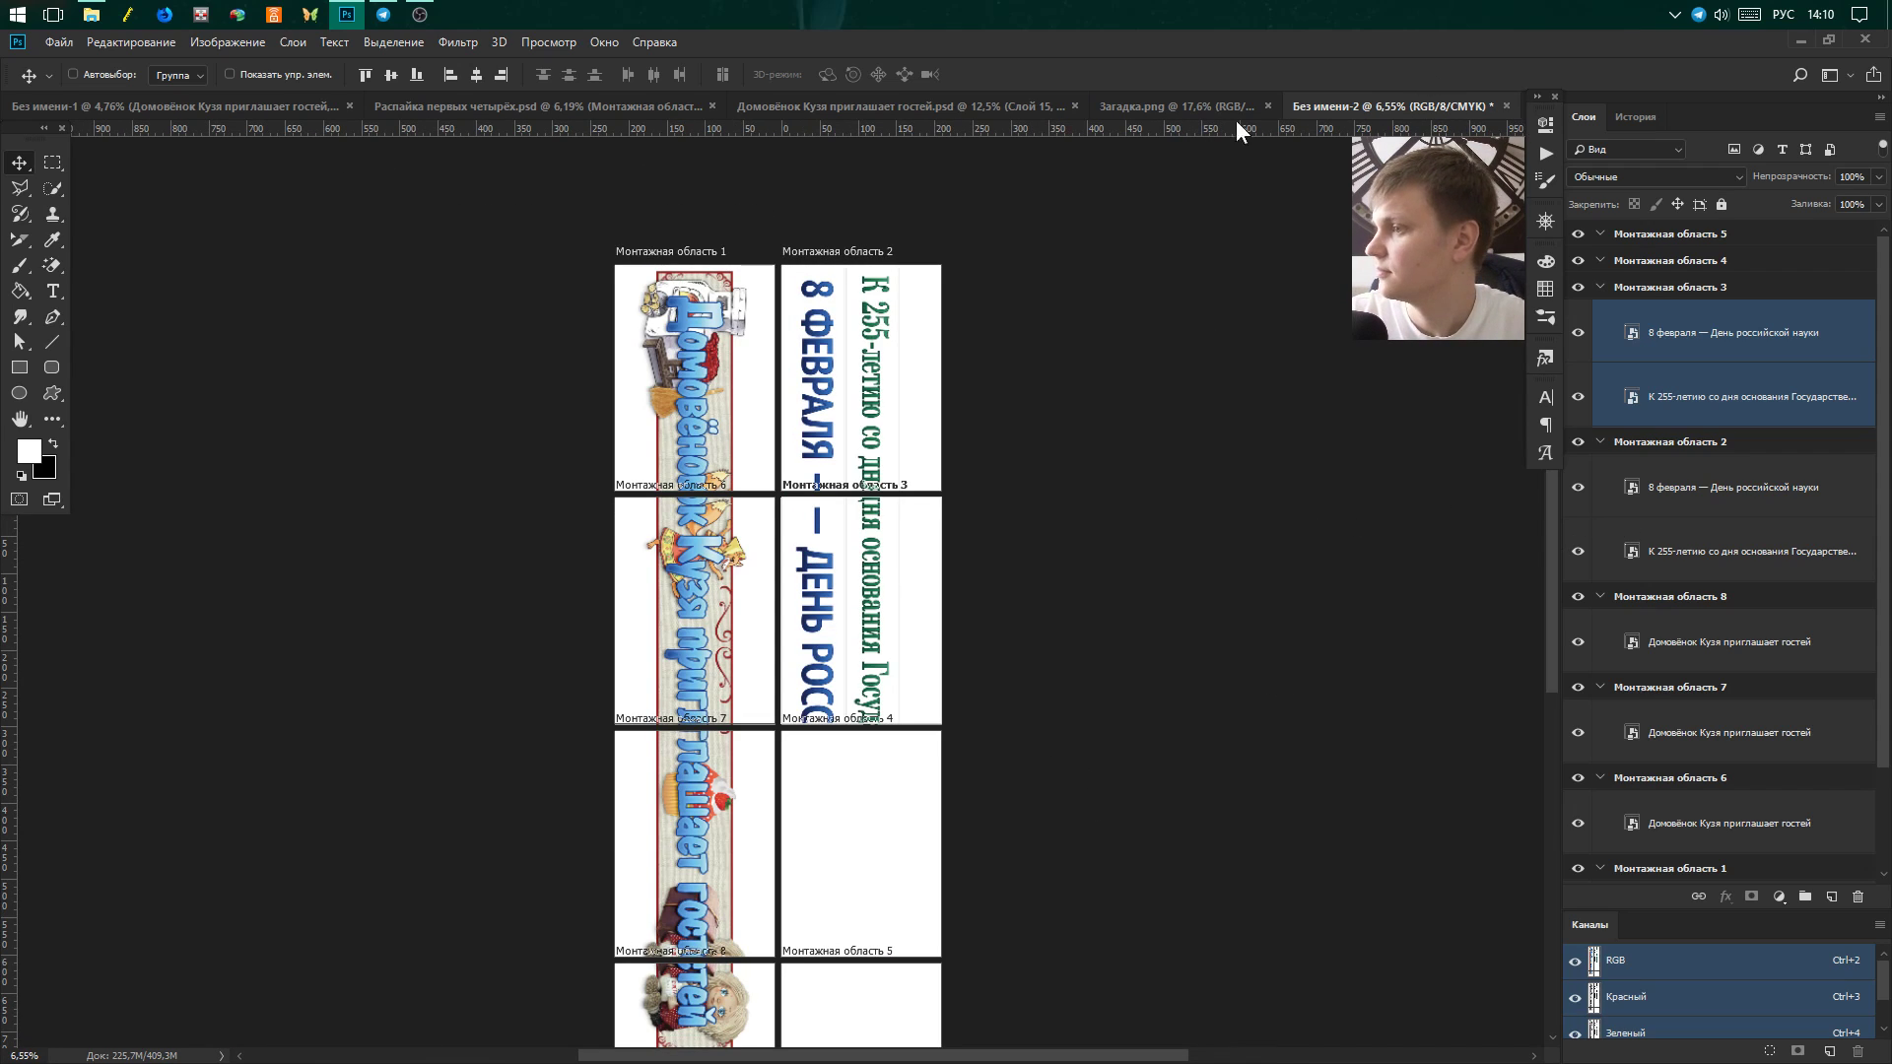
# Choose the Rectangular Marquee tool and switch to the Без имени-1 document.
pyautogui.click(52, 163)
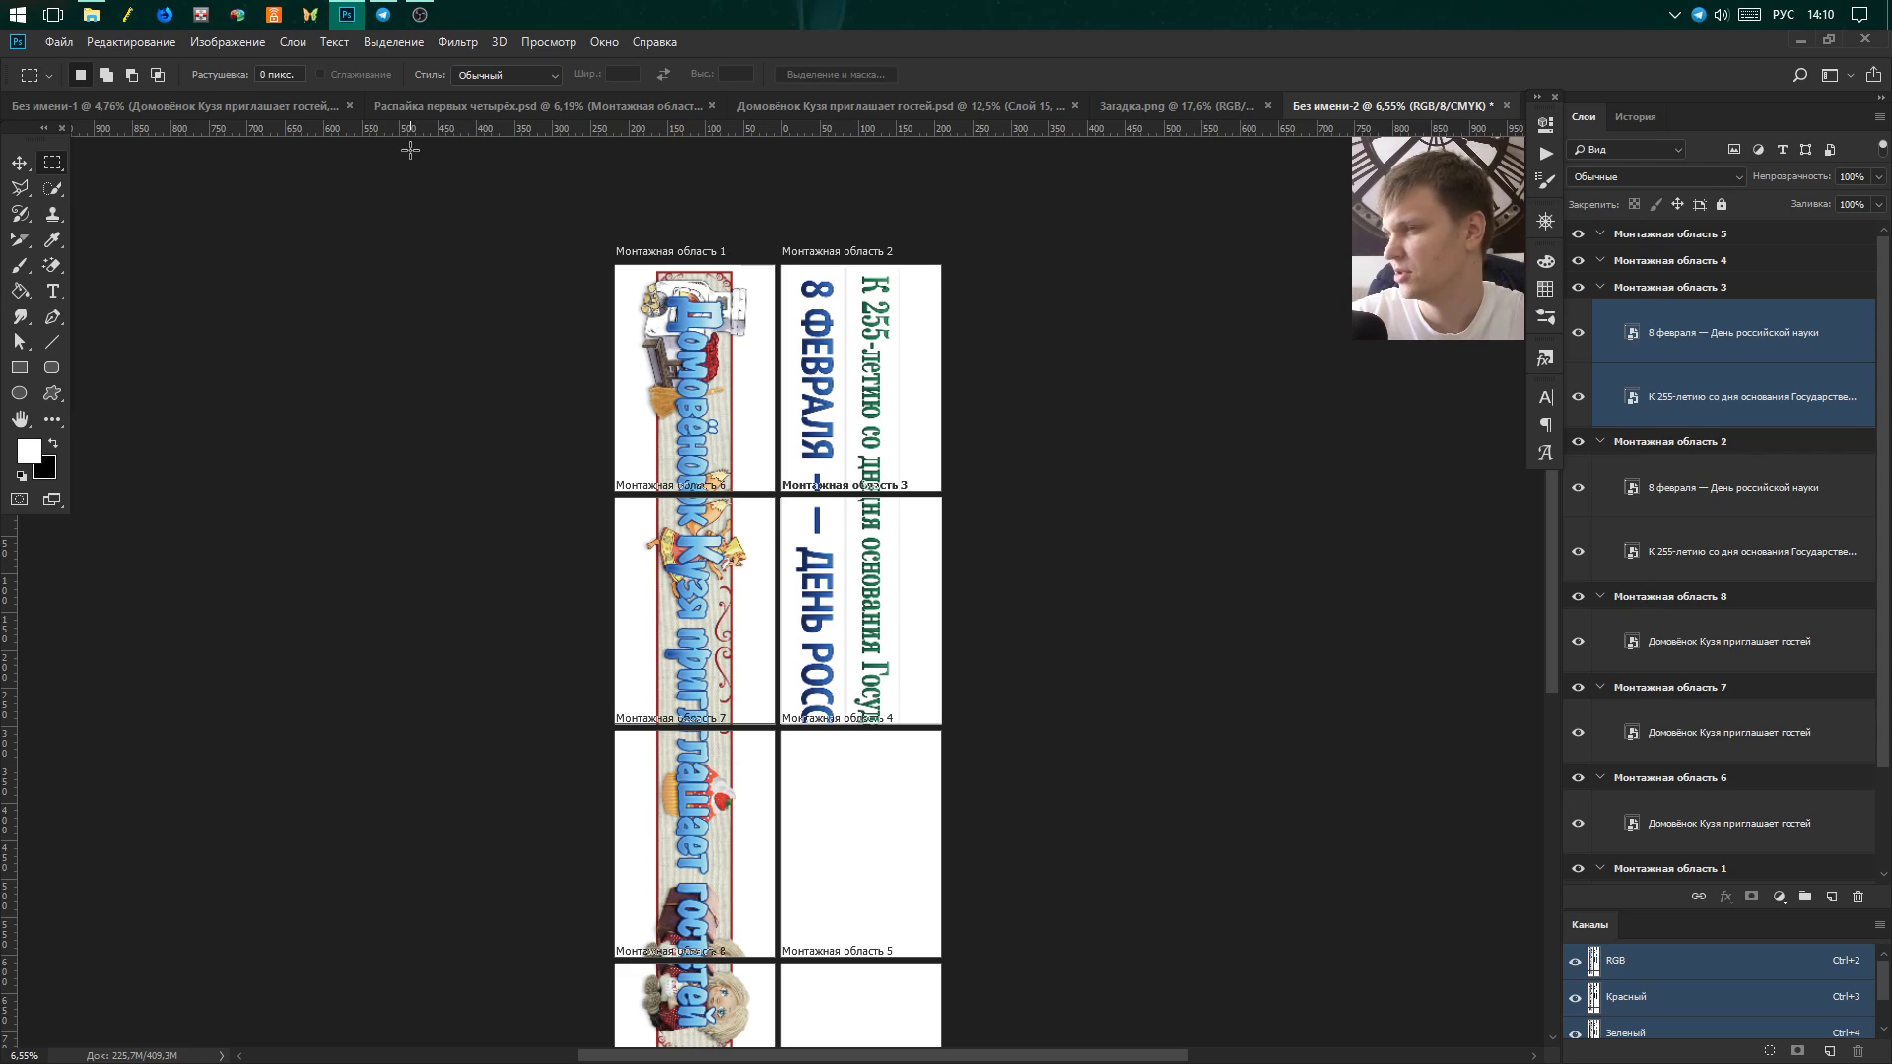
pyautogui.click(191, 115)
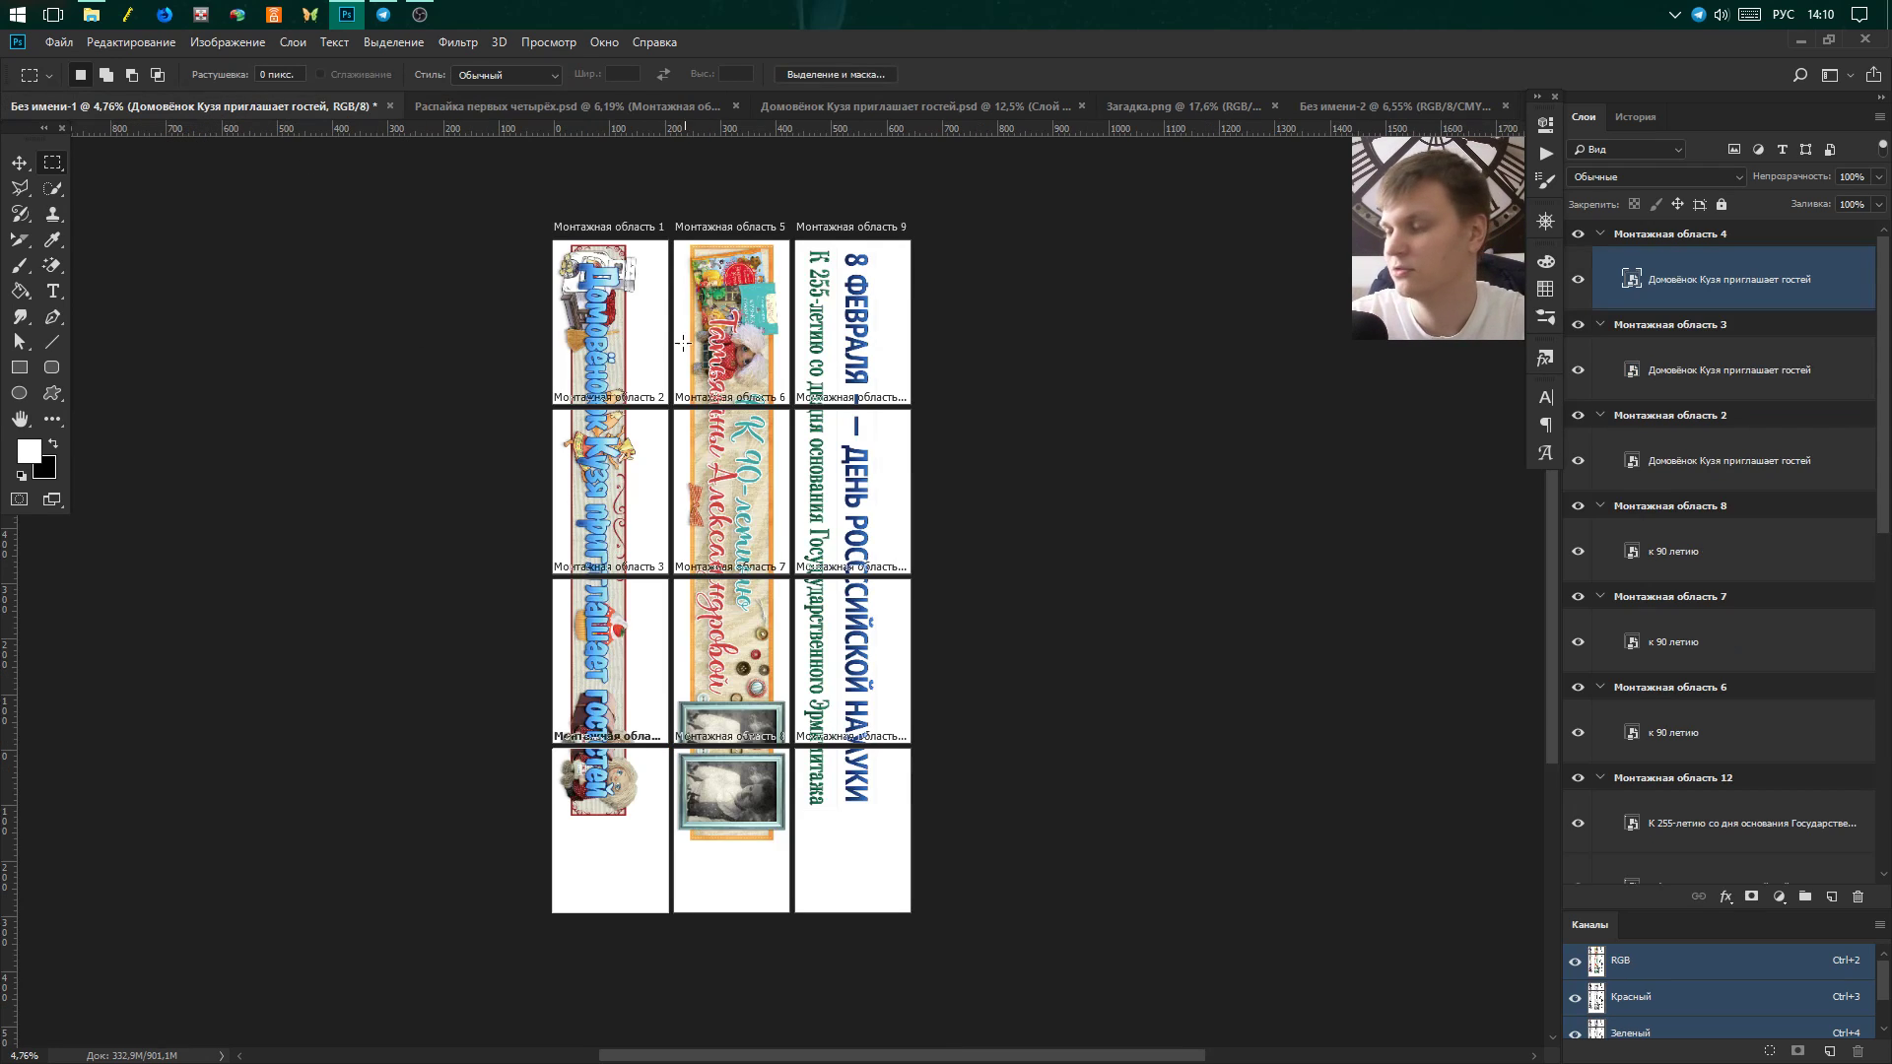
pyautogui.scroll(2, 646, 266)
pyautogui.scroll(2, 746, 281)
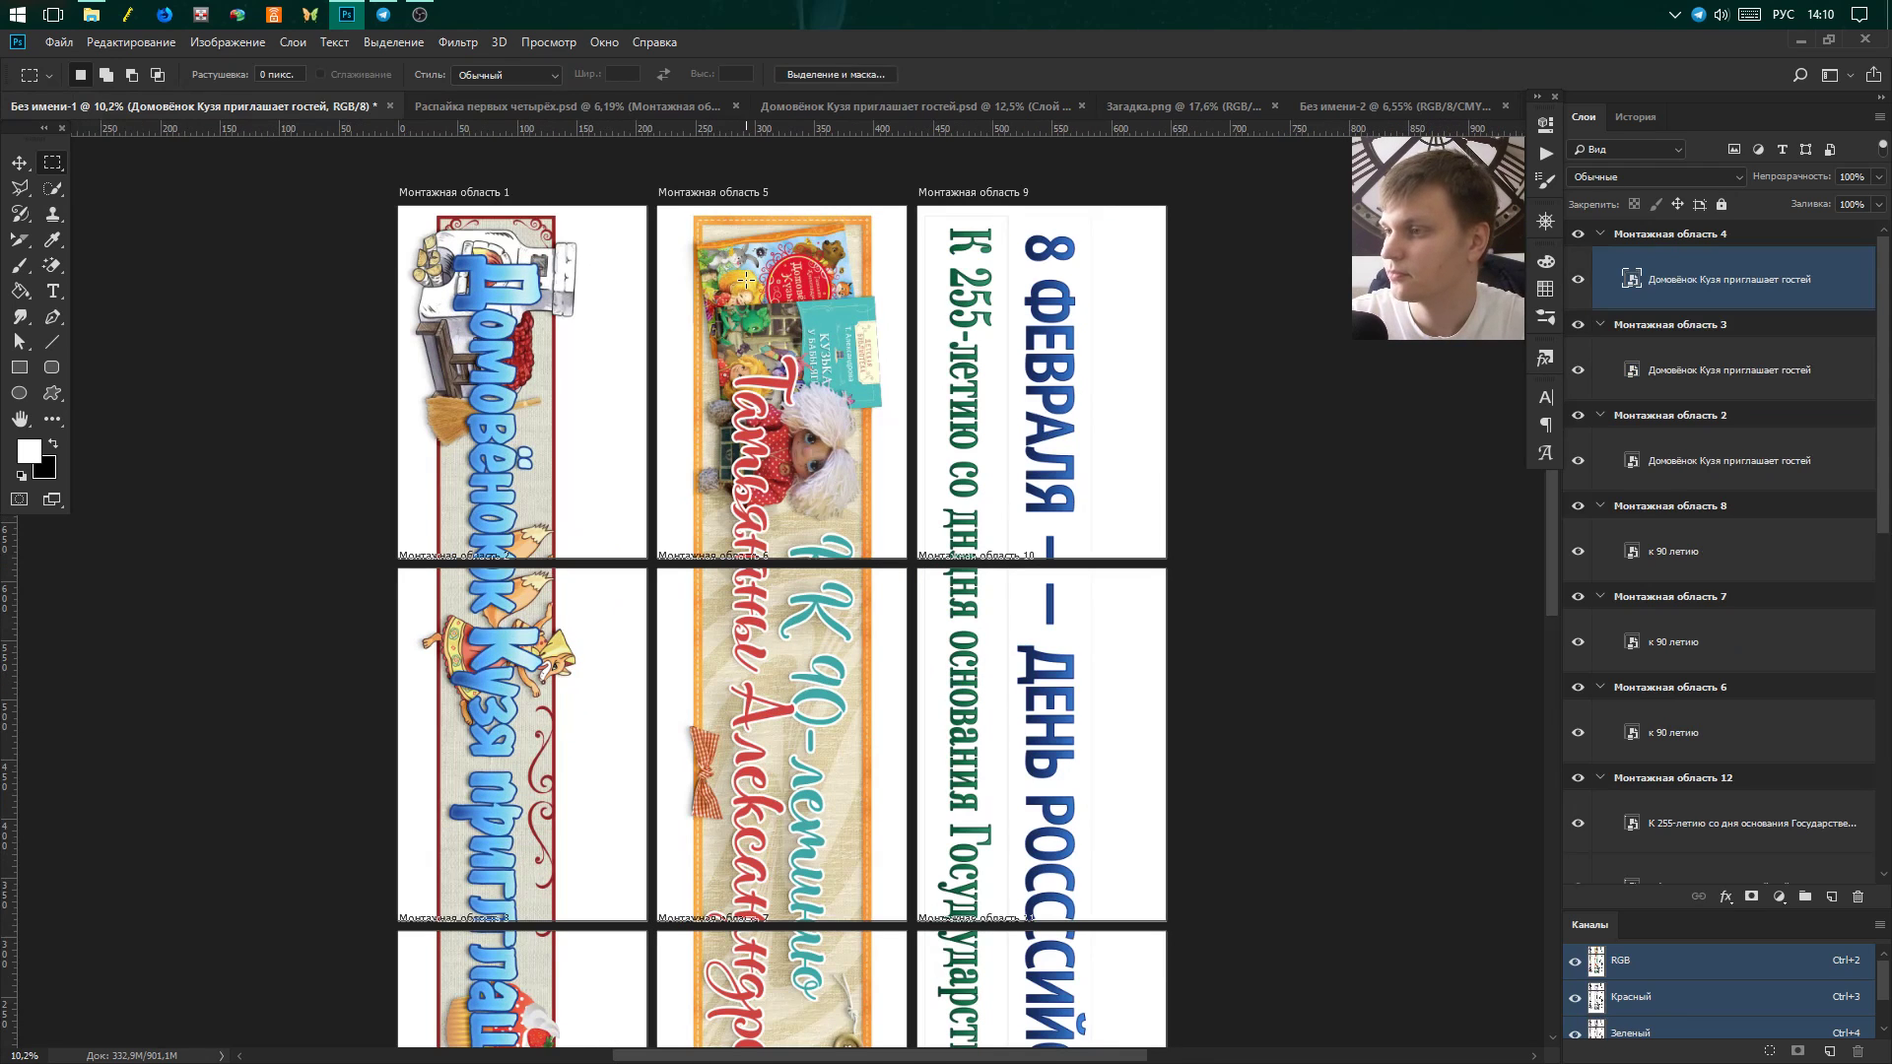
# Zoom around the Распайка первых четырёх layout, then return to Без имени-1.
pyautogui.click(520, 112)
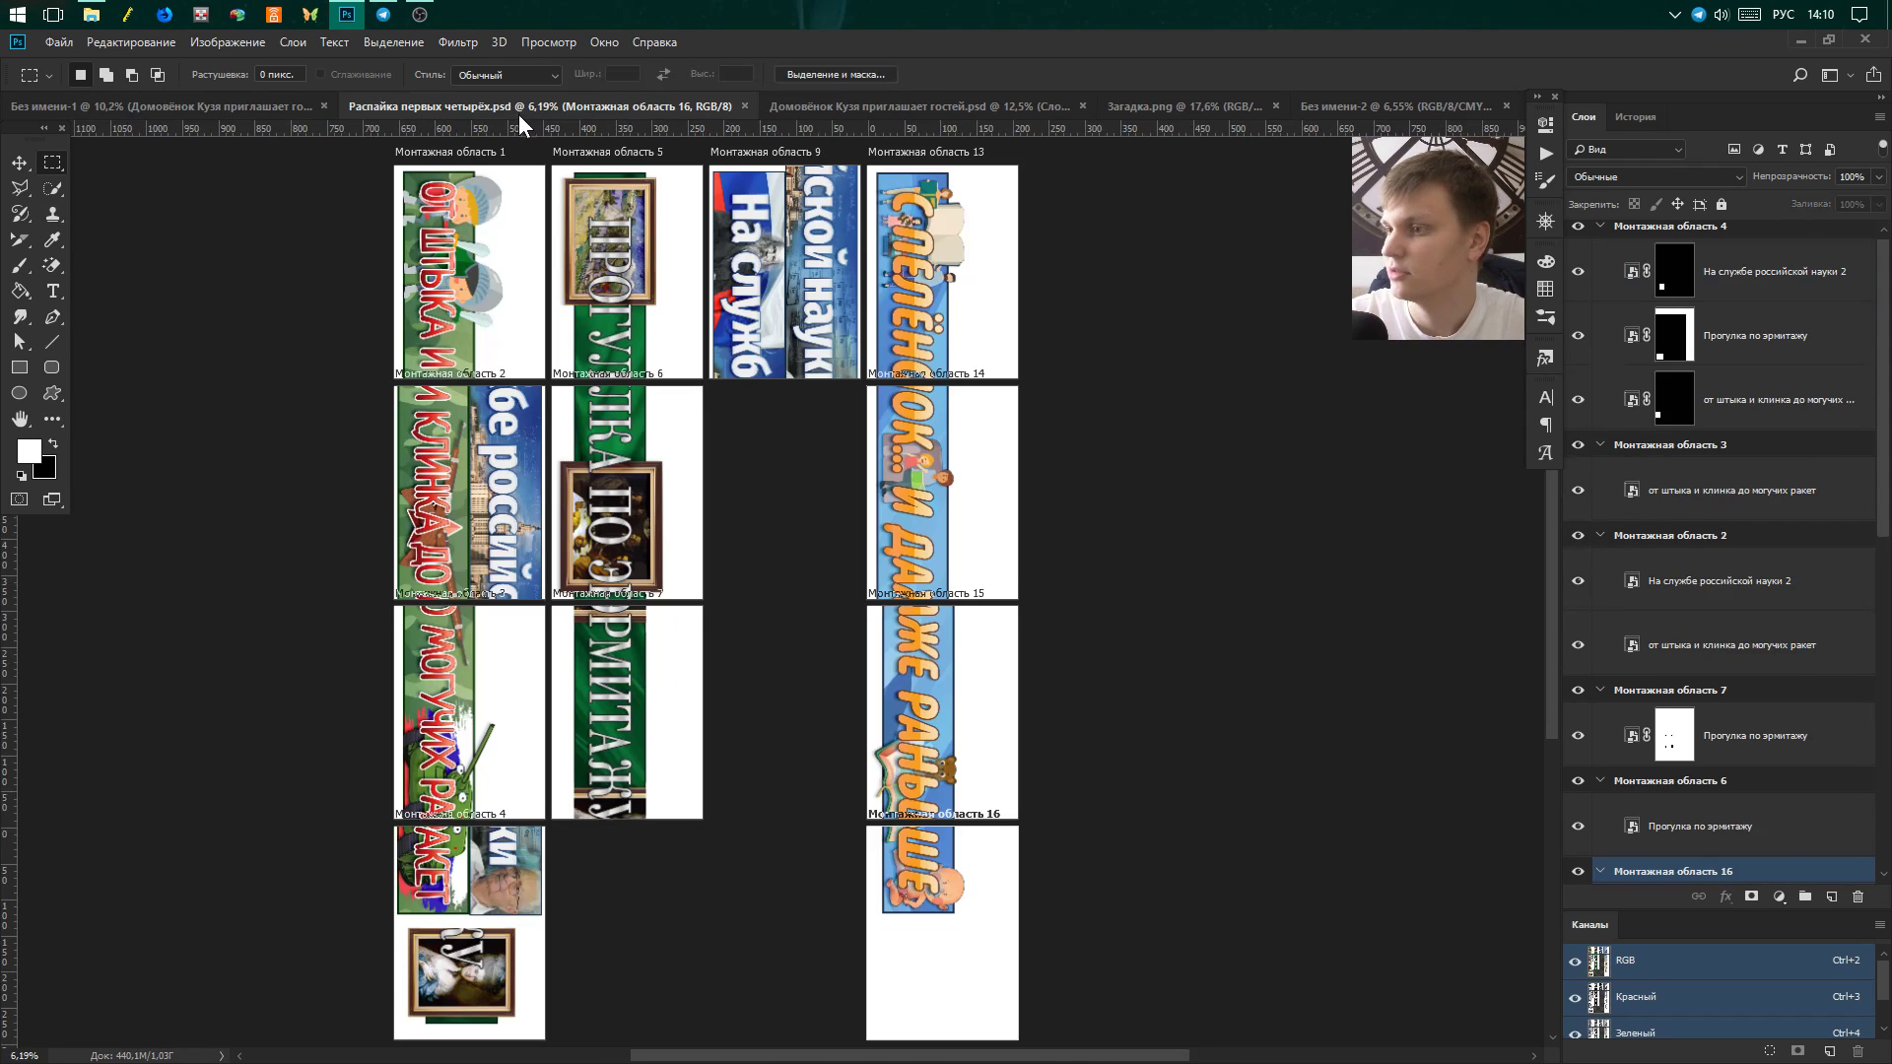
pyautogui.scroll(1, 651, 670)
pyautogui.scroll(1, 646, 663)
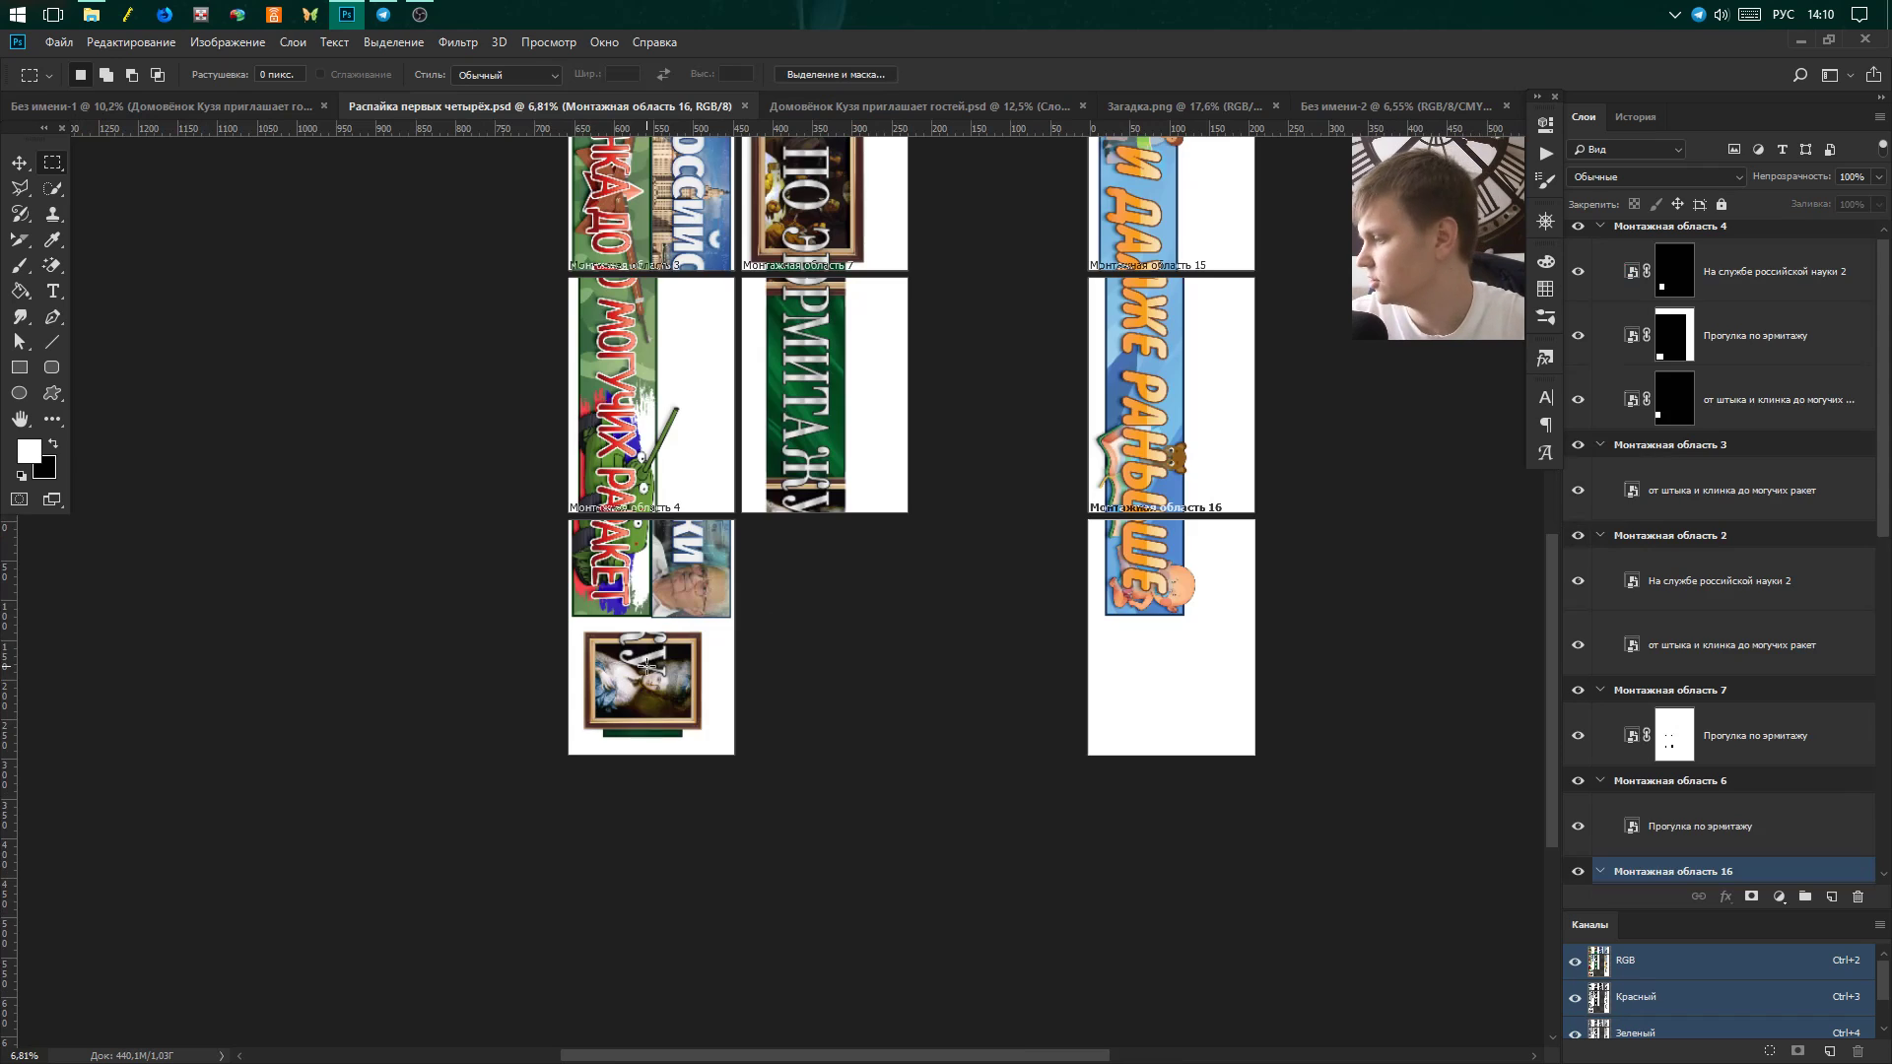
pyautogui.scroll(1, 645, 670)
pyautogui.scroll(1, 635, 680)
pyautogui.scroll(1, 631, 682)
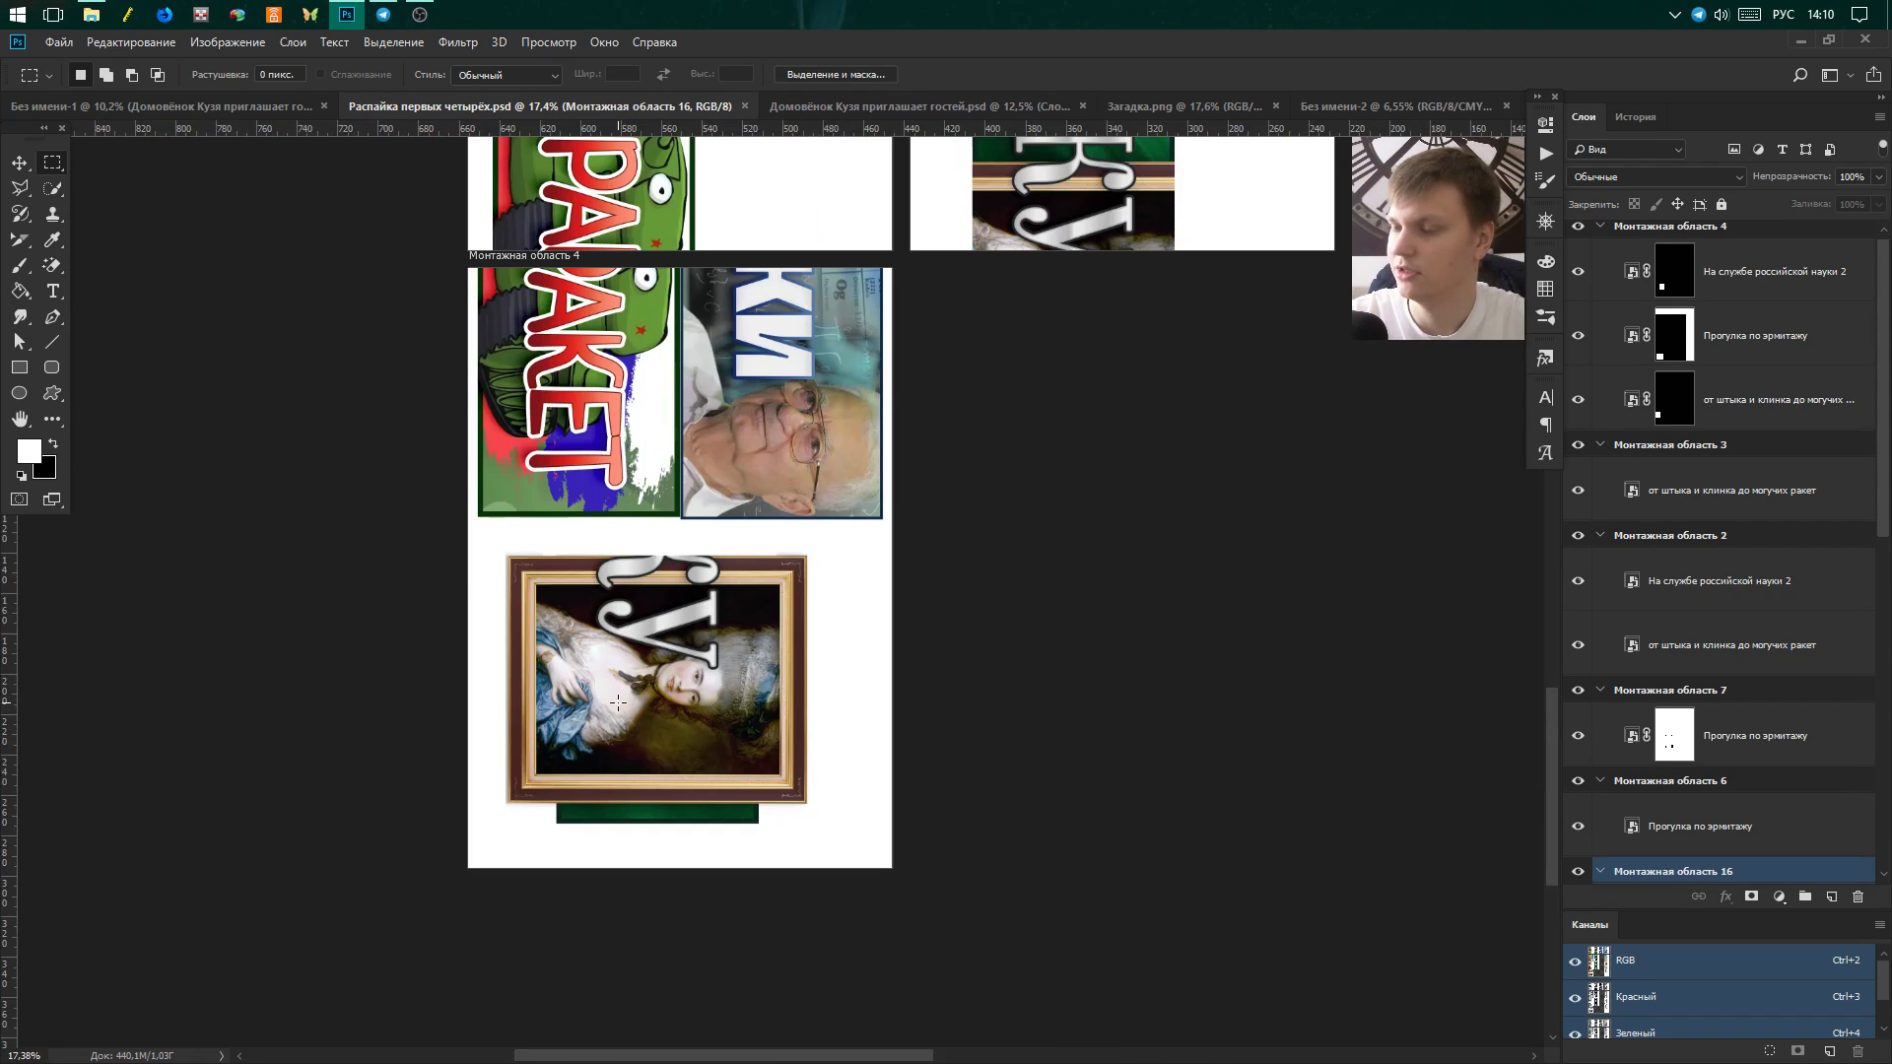
pyautogui.scroll(1, 591, 685)
pyautogui.scroll(-3, 557, 678)
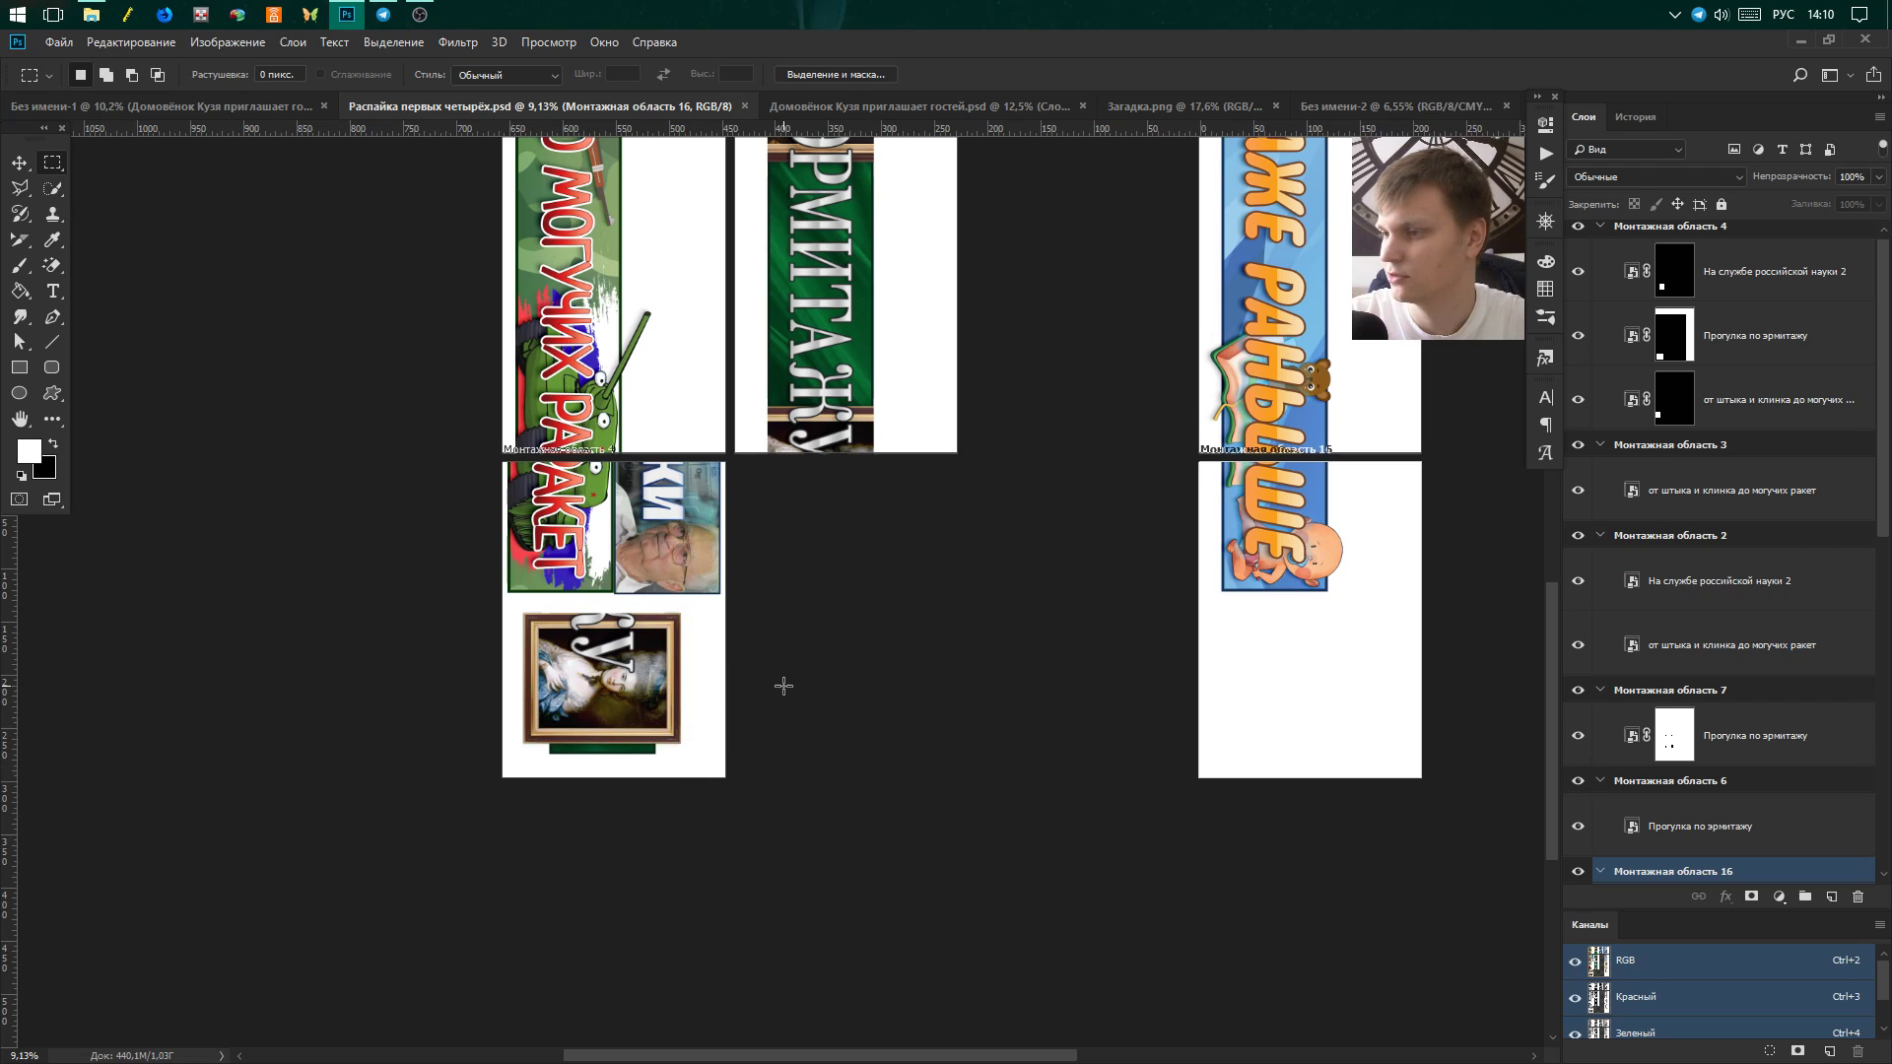
pyautogui.scroll(-1, 756, 727)
pyautogui.click(111, 105)
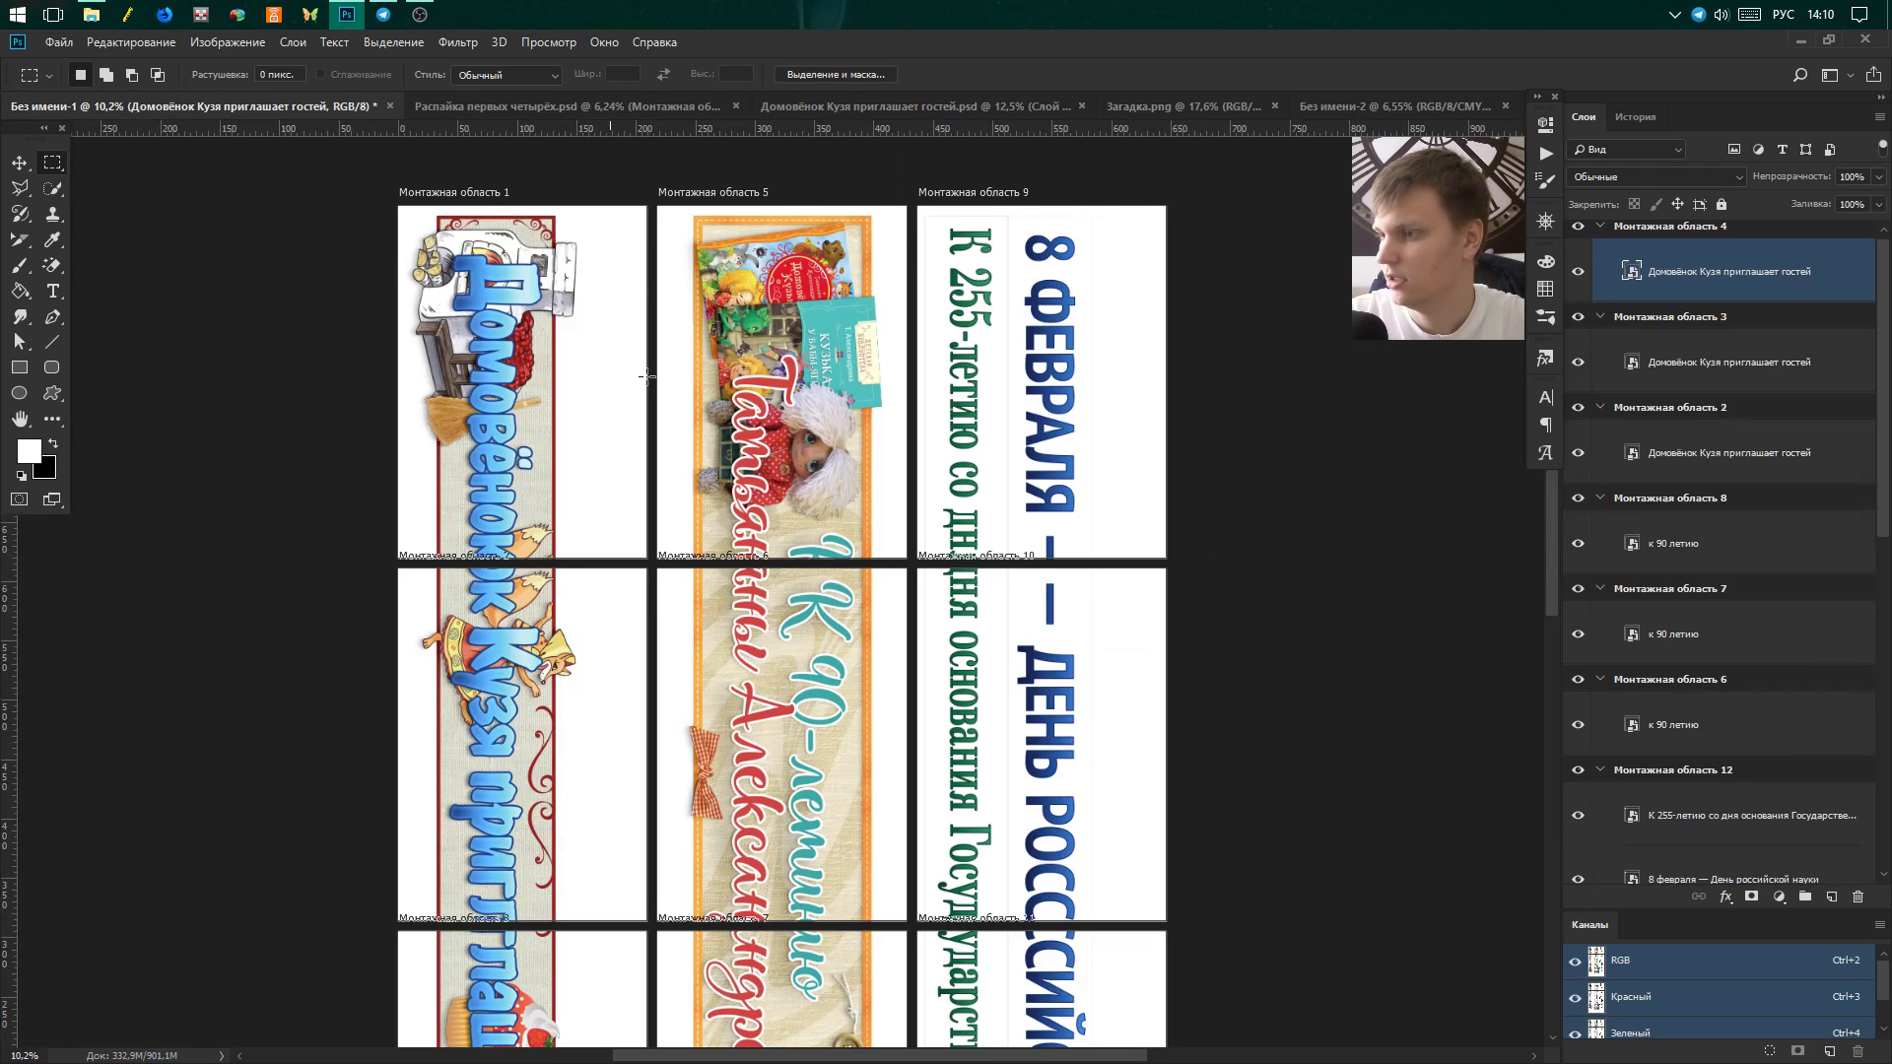
# Draw a trial selection strip along the top of artboard 8, then deselect it.
pyautogui.scroll(-3, 705, 631)
pyautogui.scroll(2, 706, 631)
pyautogui.scroll(2, 706, 630)
pyautogui.scroll(2, 686, 617)
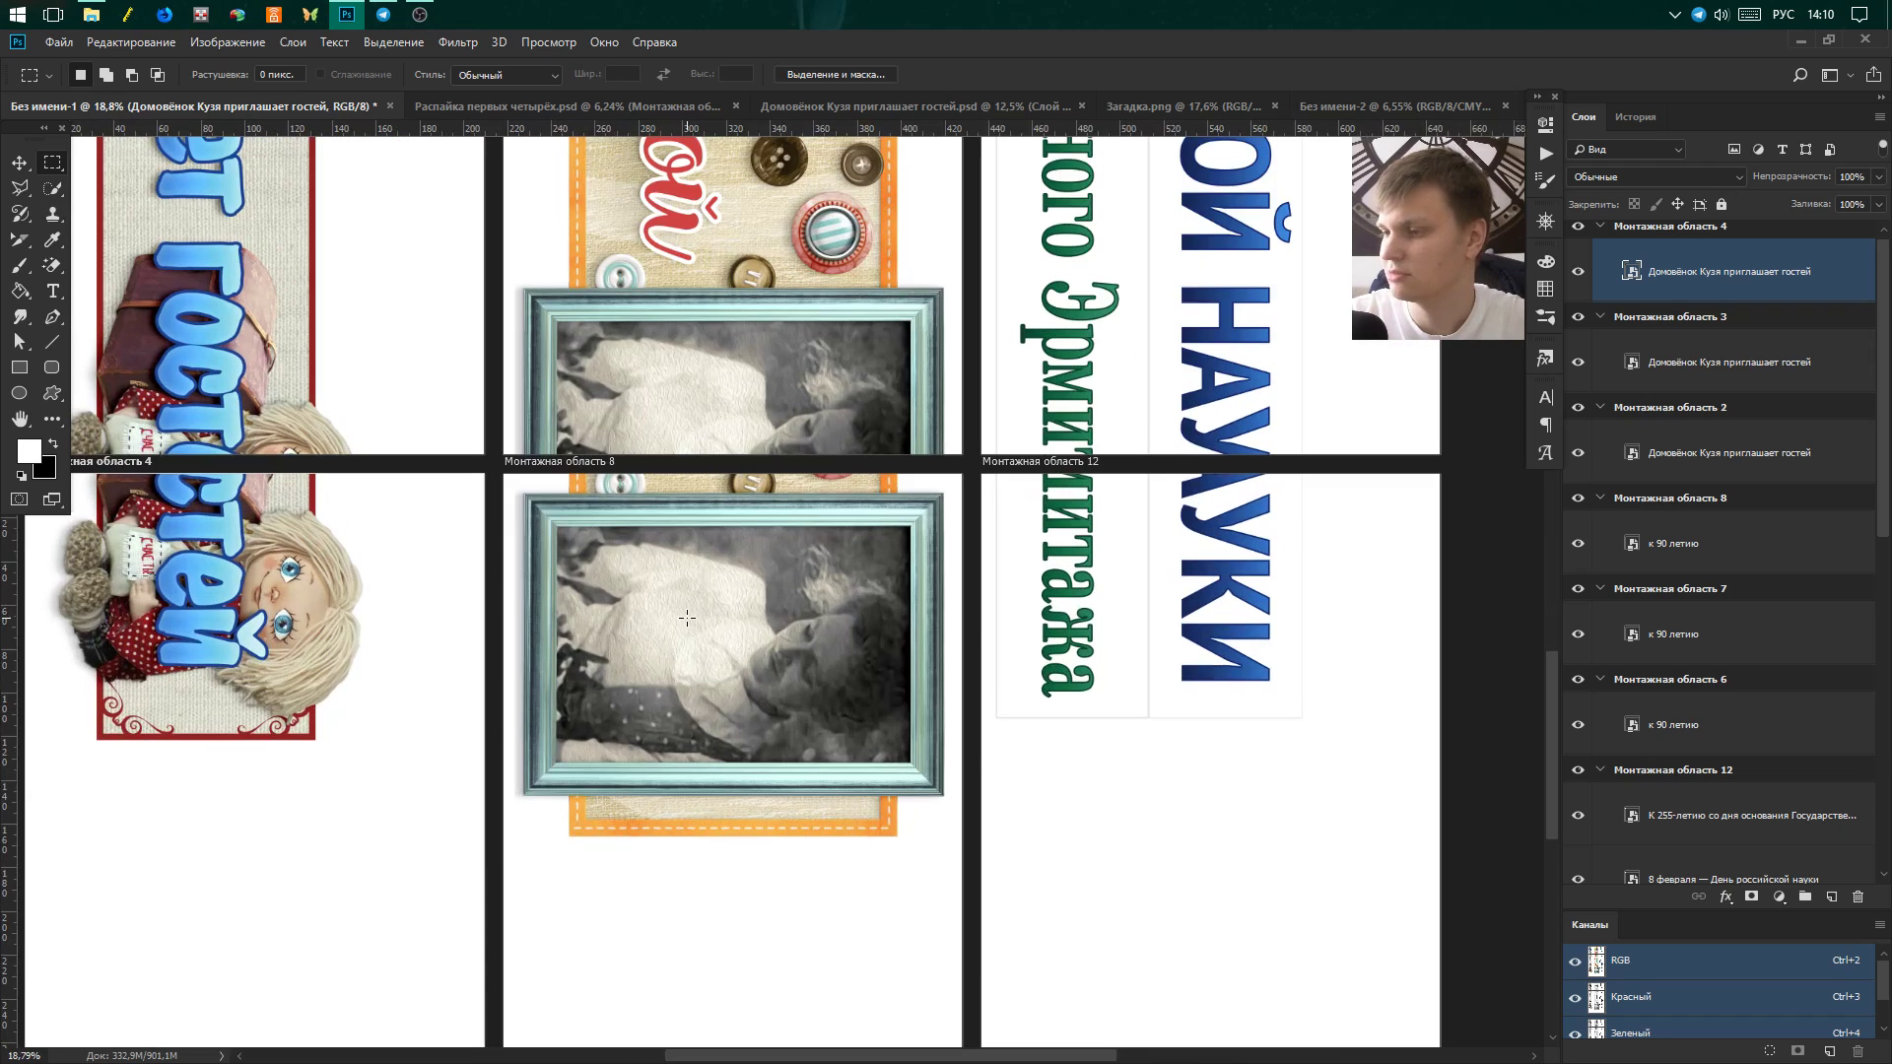
pyautogui.moveTo(497, 463); pyautogui.dragTo(960, 495)
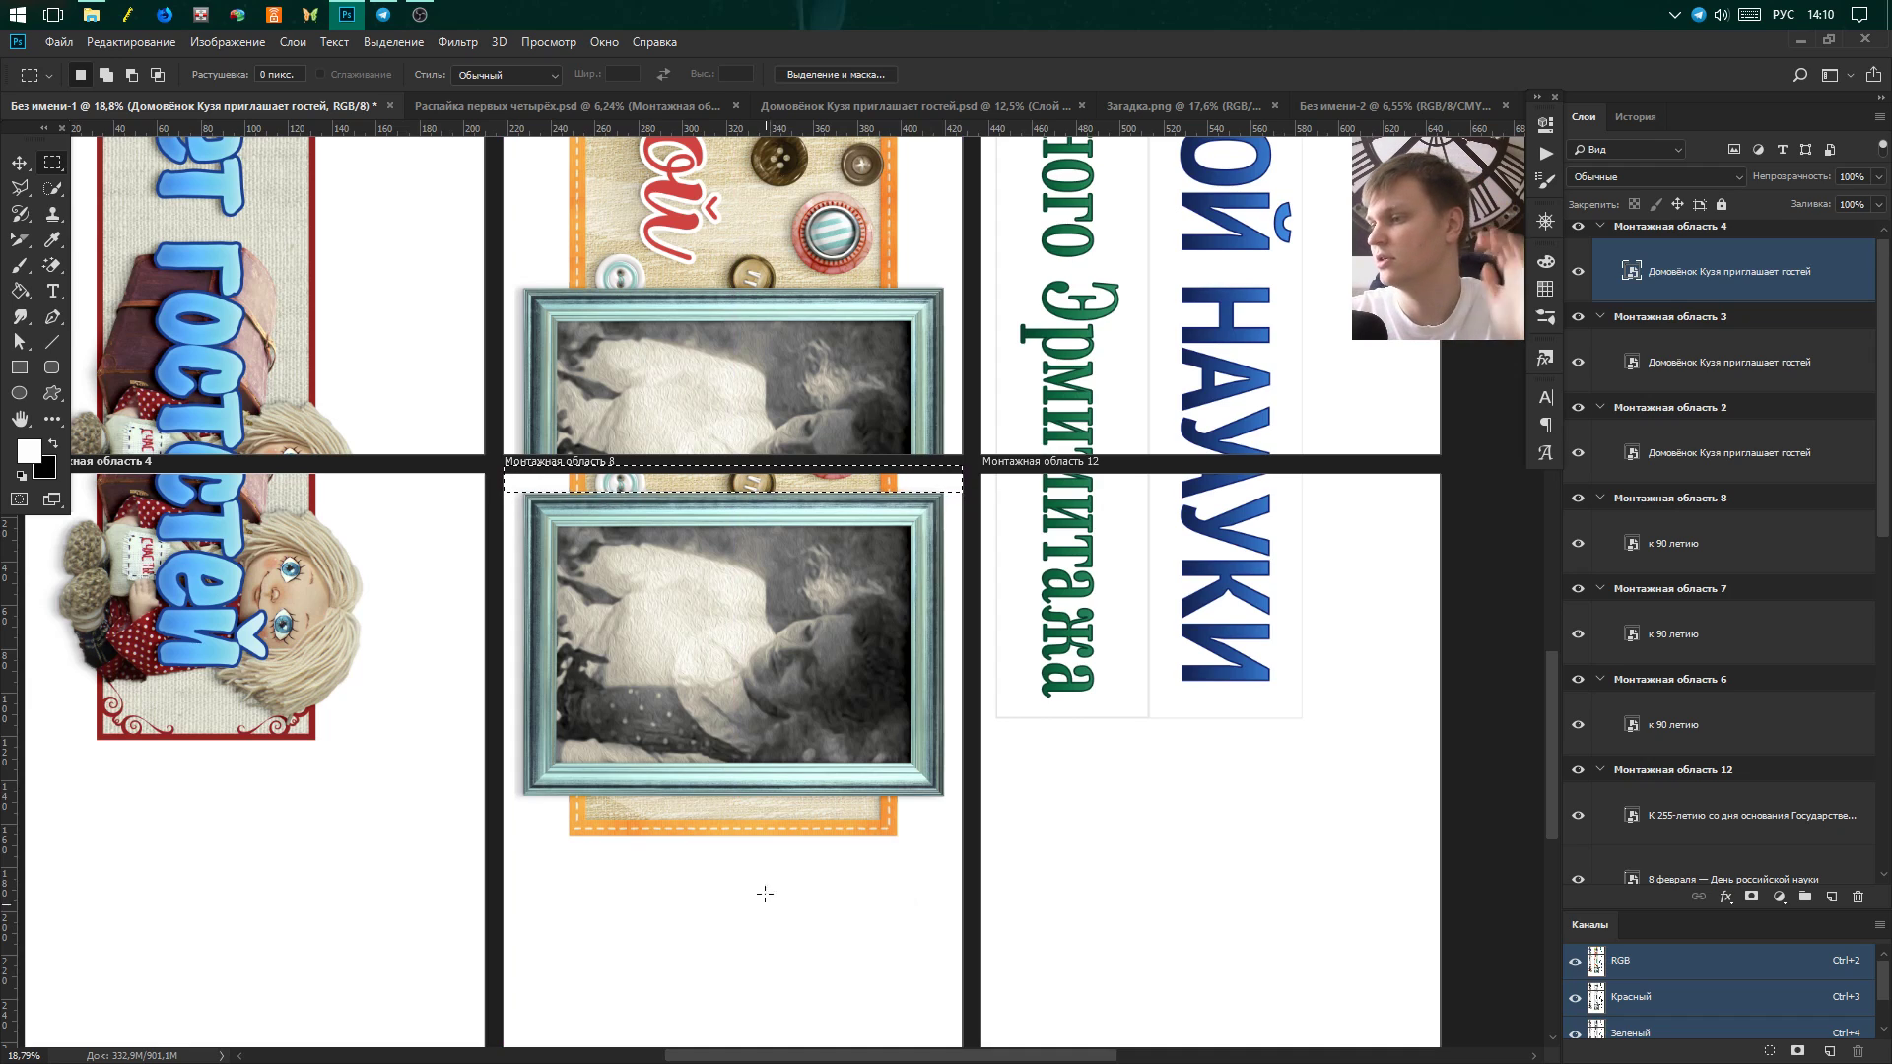
pyautogui.hotkey('ctrl', 'd')
# Make the к 90 летию layer active and switch back to the Rectangular Marquee tool.
pyautogui.press('v')
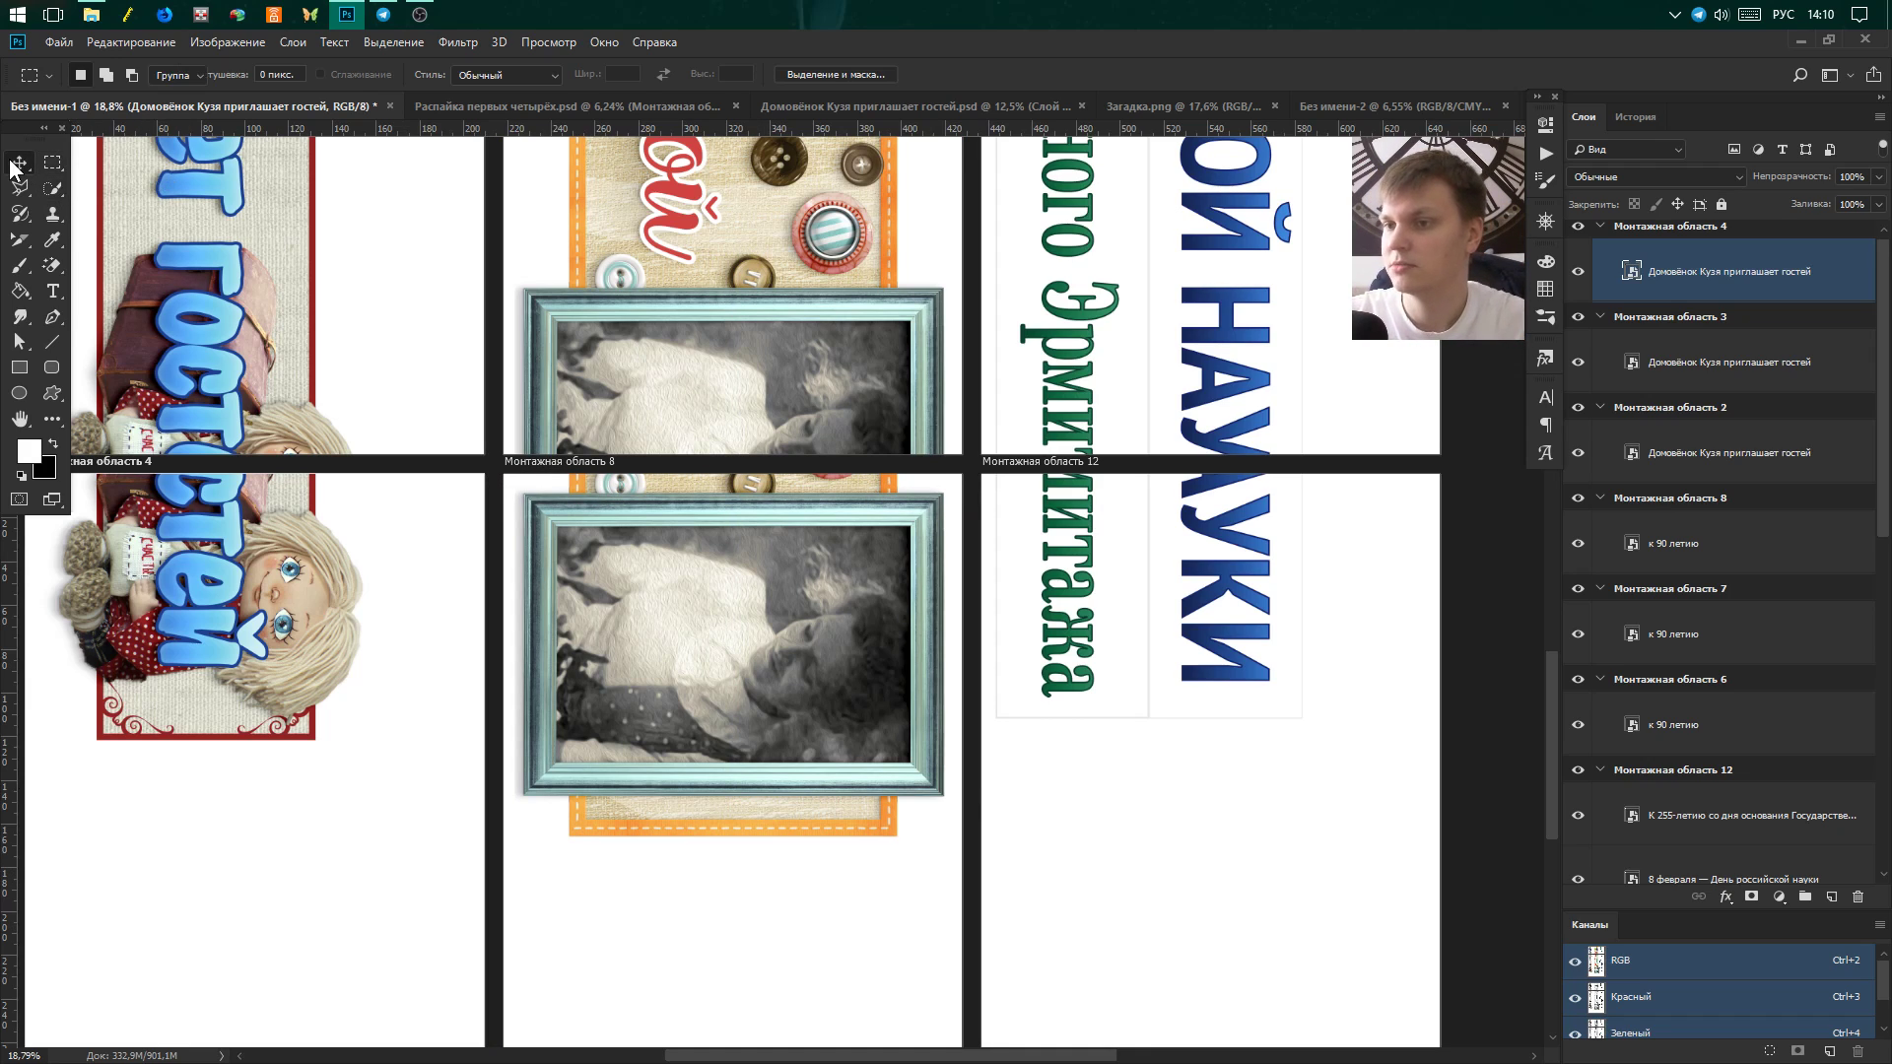
pyautogui.click(1736, 546)
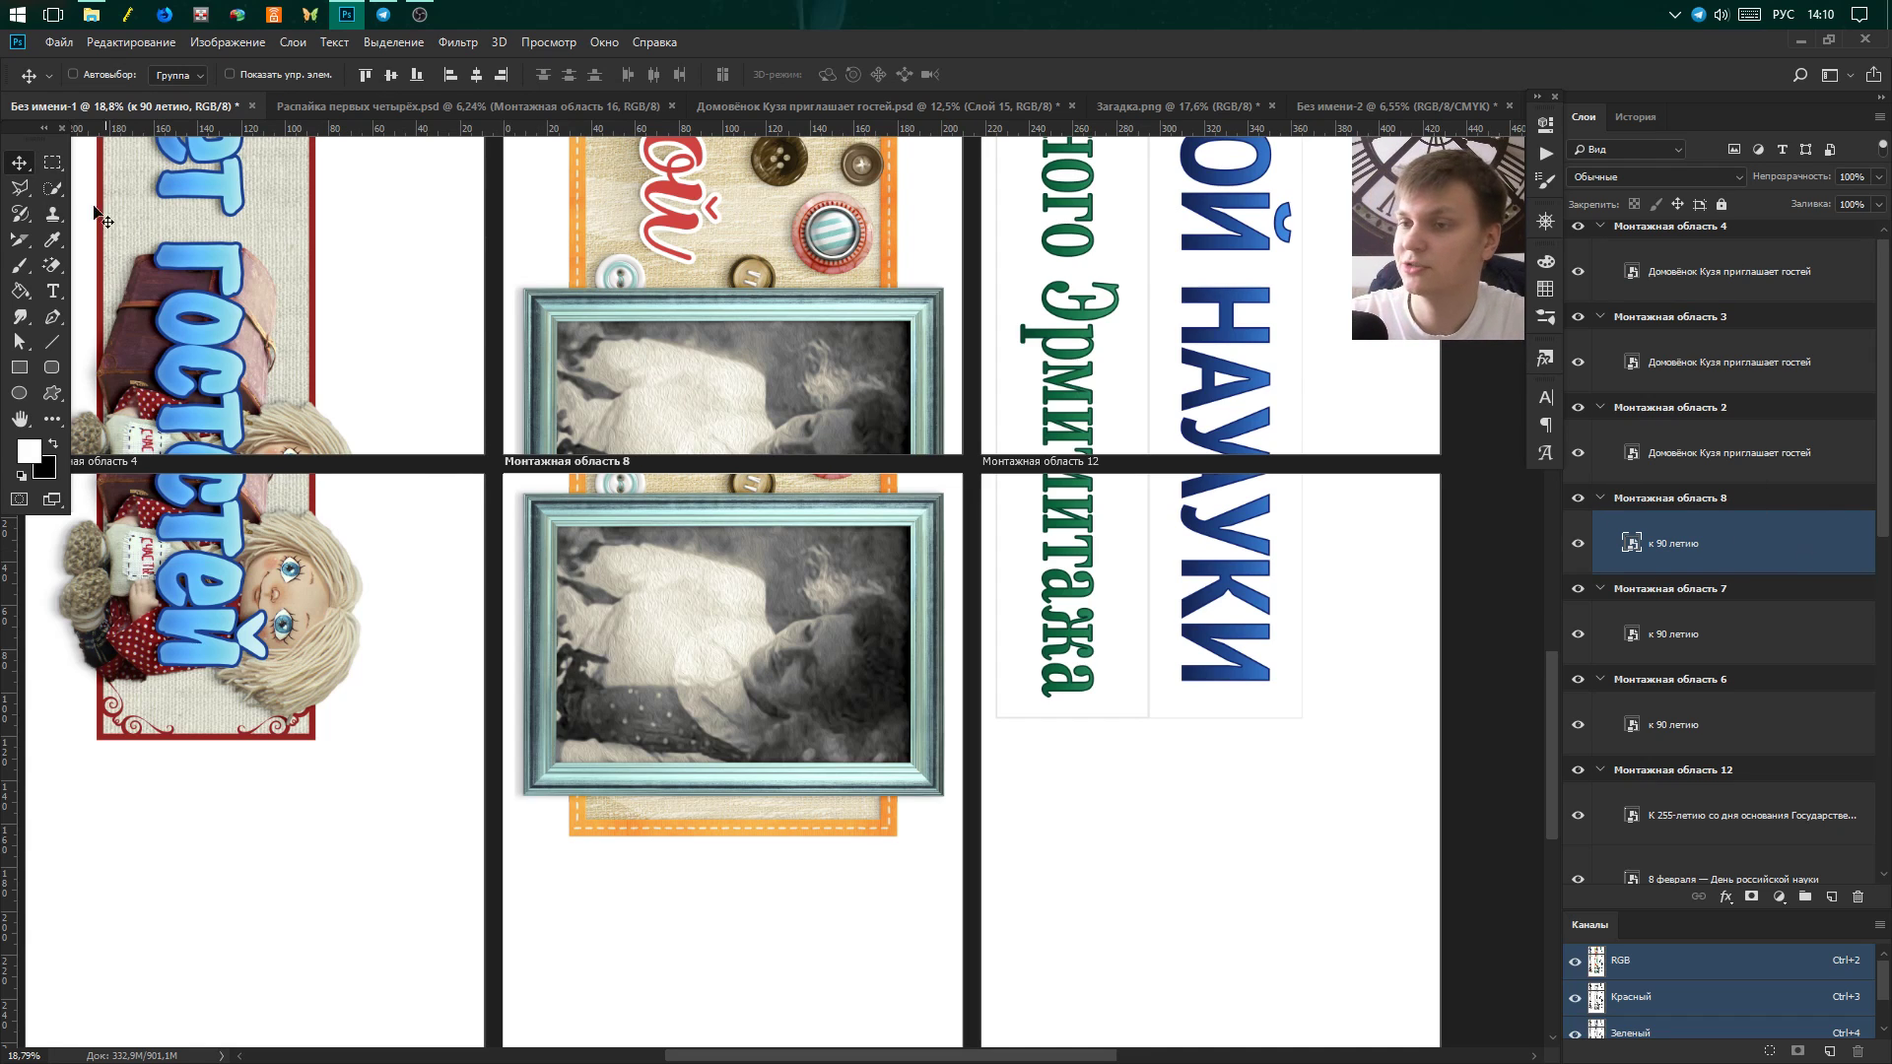
pyautogui.click(54, 166)
pyautogui.scroll(3, 685, 726)
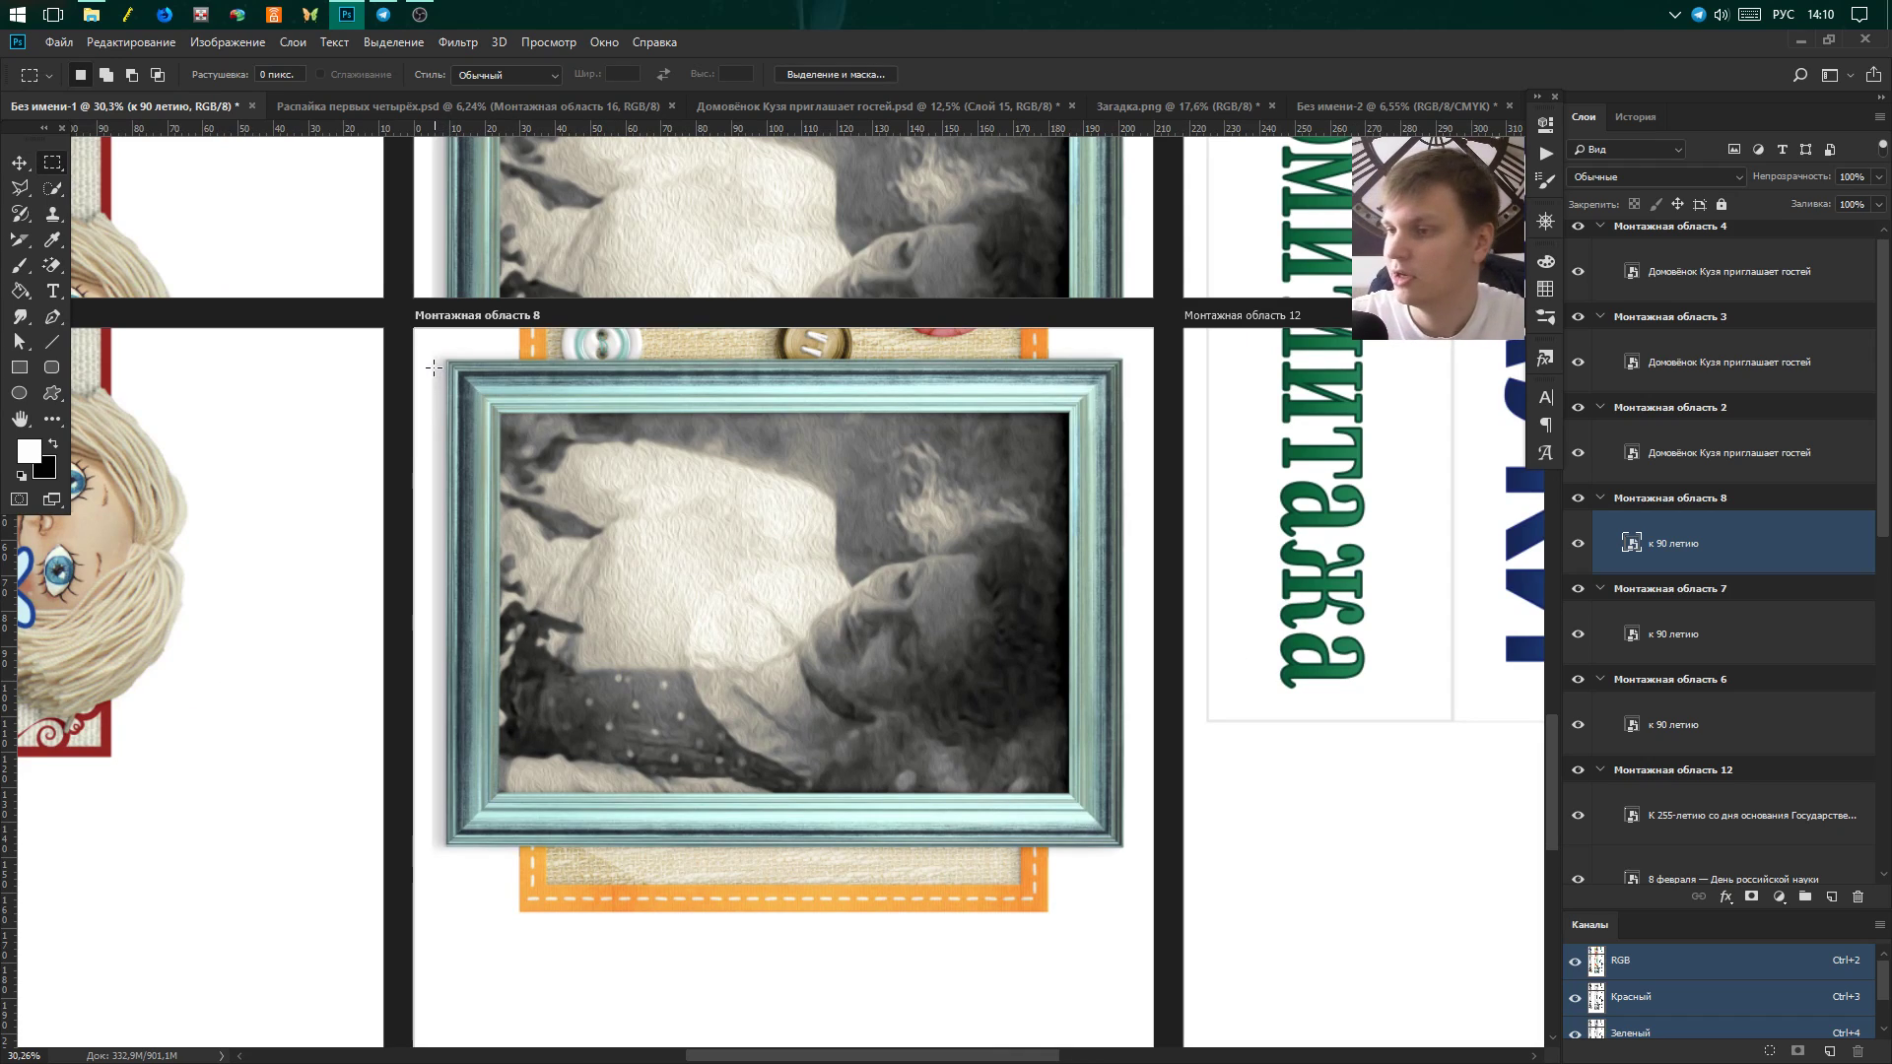
pyautogui.scroll(2, 444, 355)
pyautogui.scroll(-3, 443, 354)
# Drag a rectangular marquee across the framed photo on Artboard 8.
pyautogui.scroll(1, 448, 365)
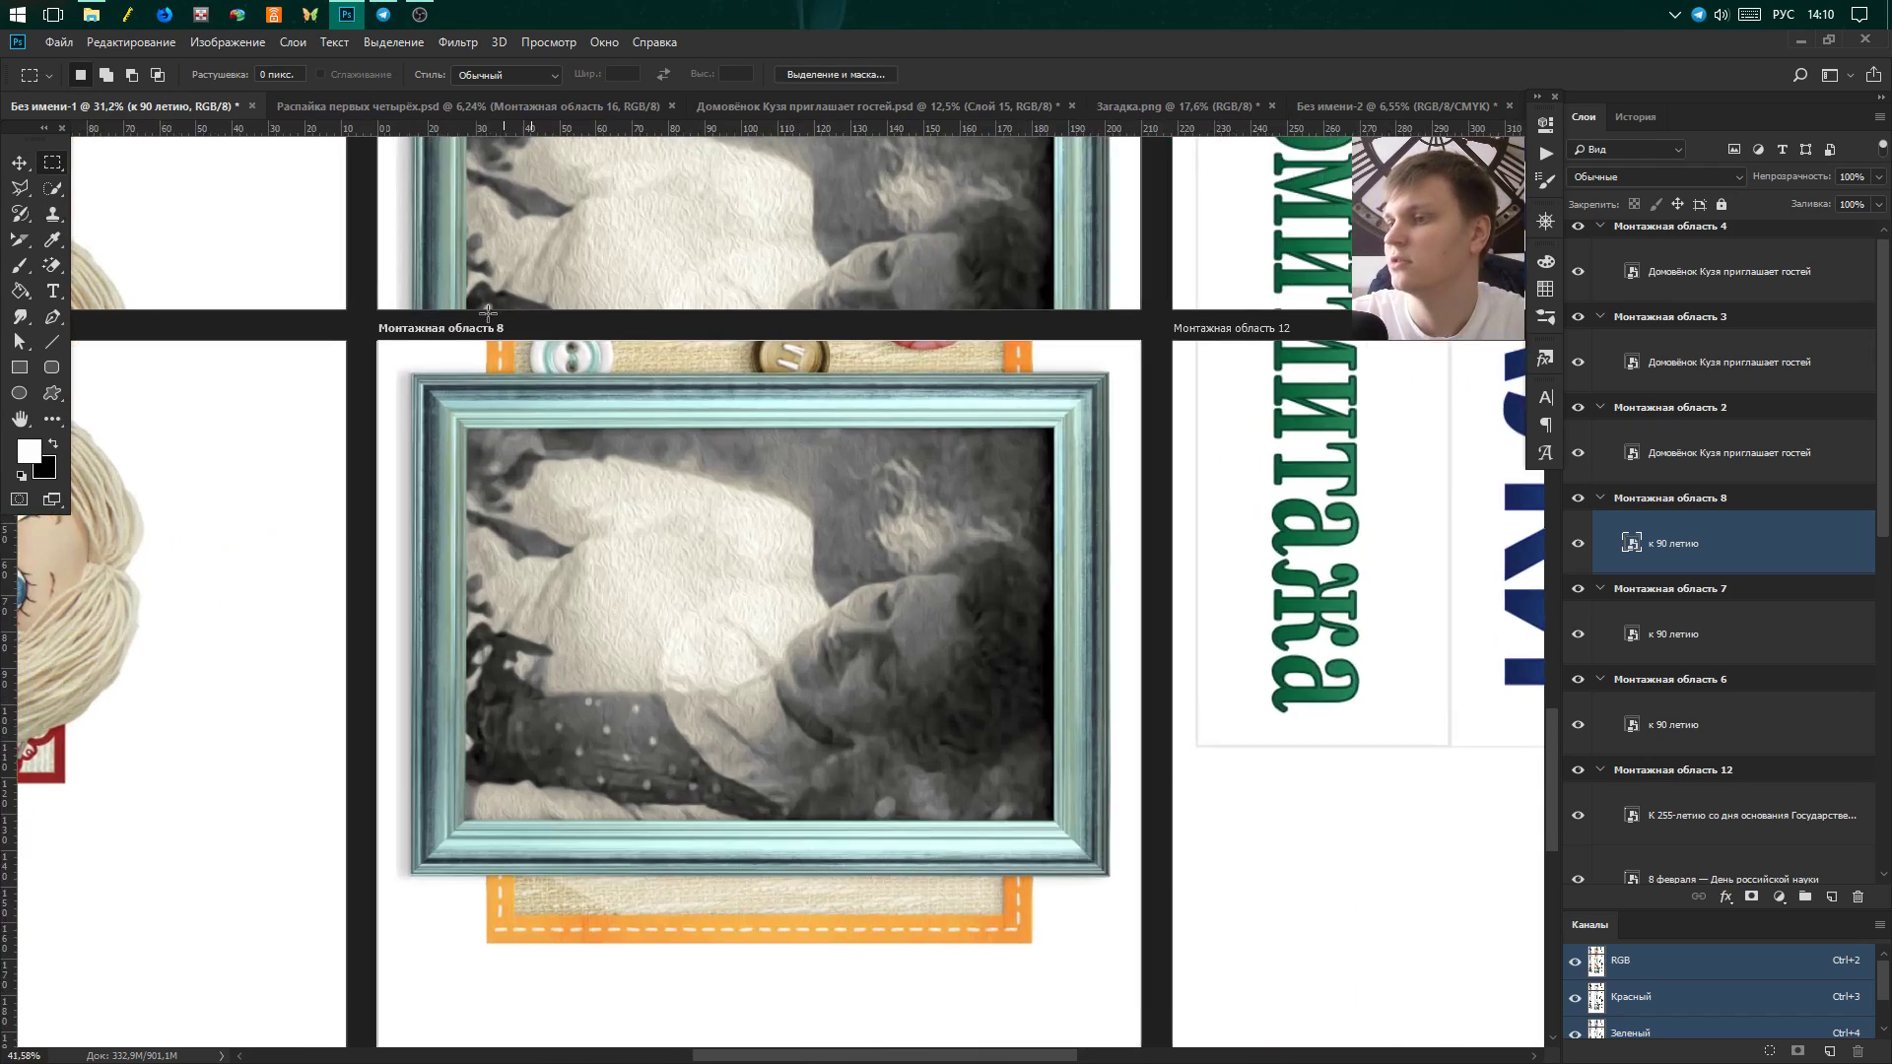
pyautogui.scroll(3, 458, 394)
pyautogui.scroll(1, 459, 394)
pyautogui.scroll(2, 212, 460)
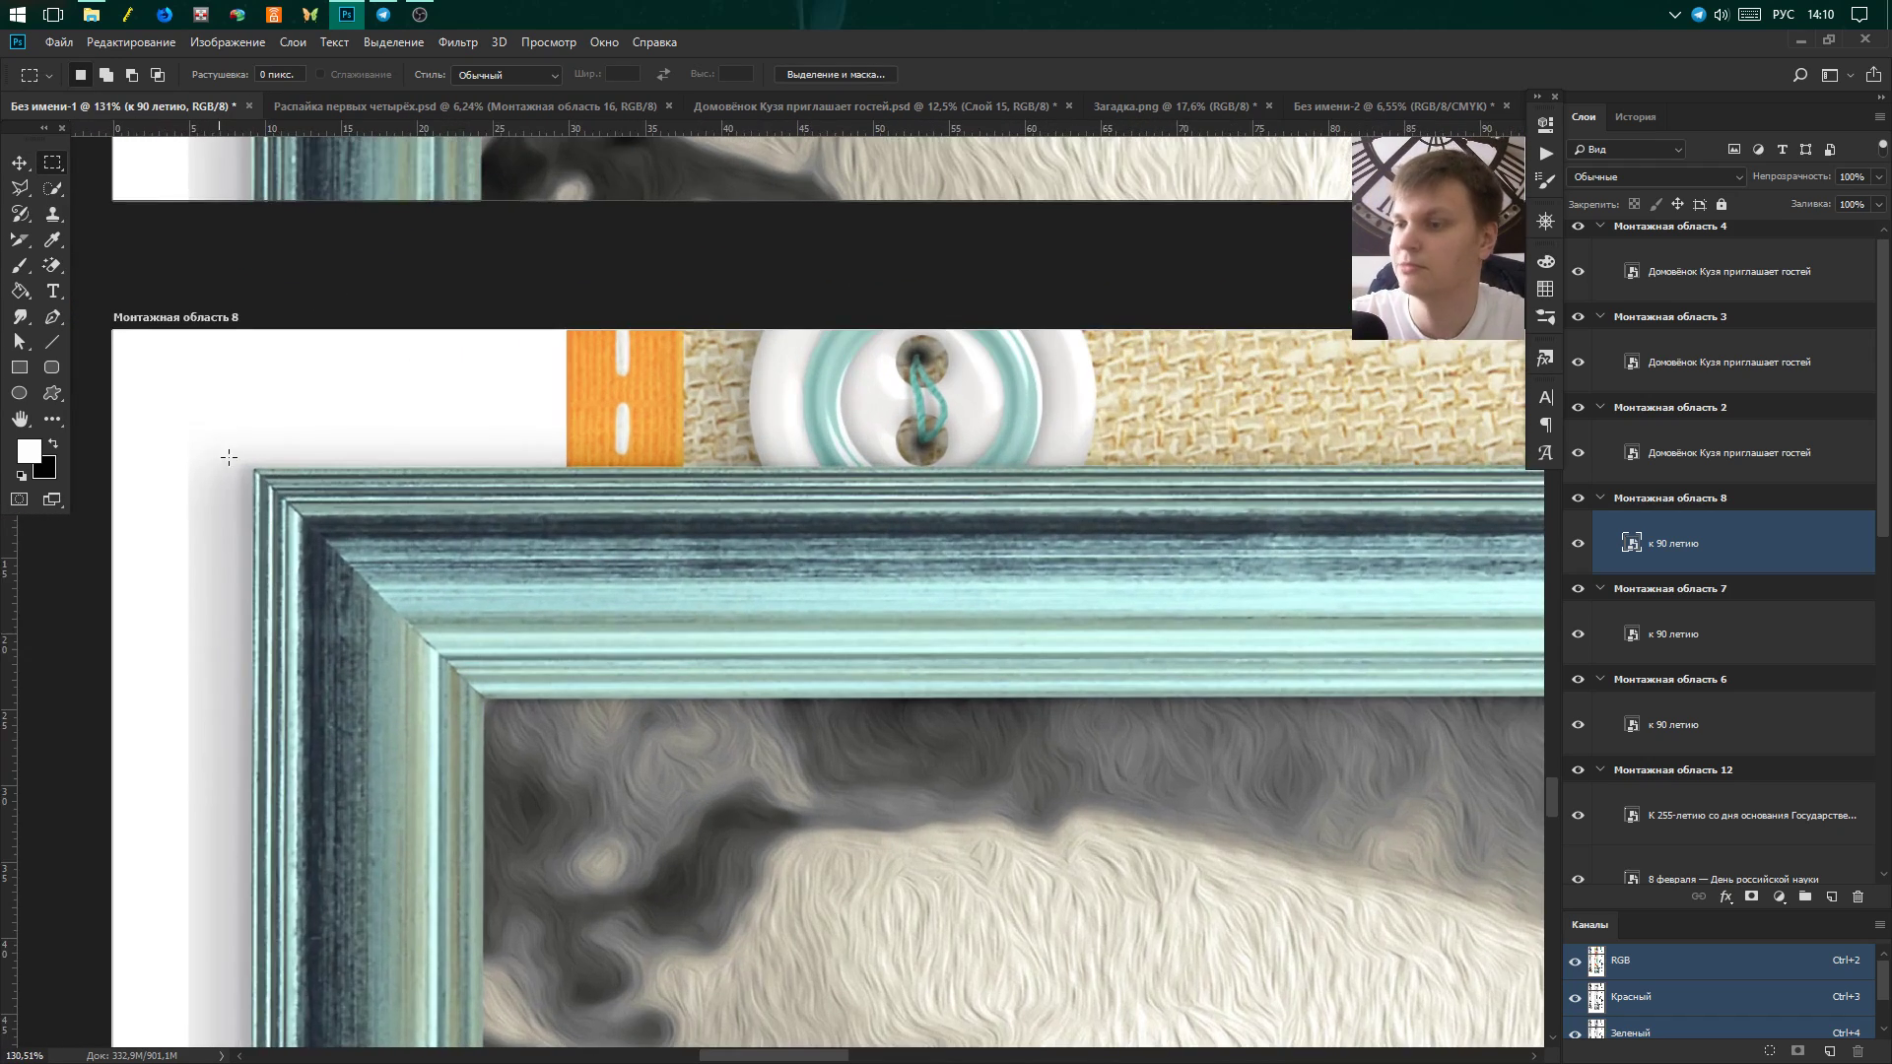
pyautogui.scroll(2, 241, 465)
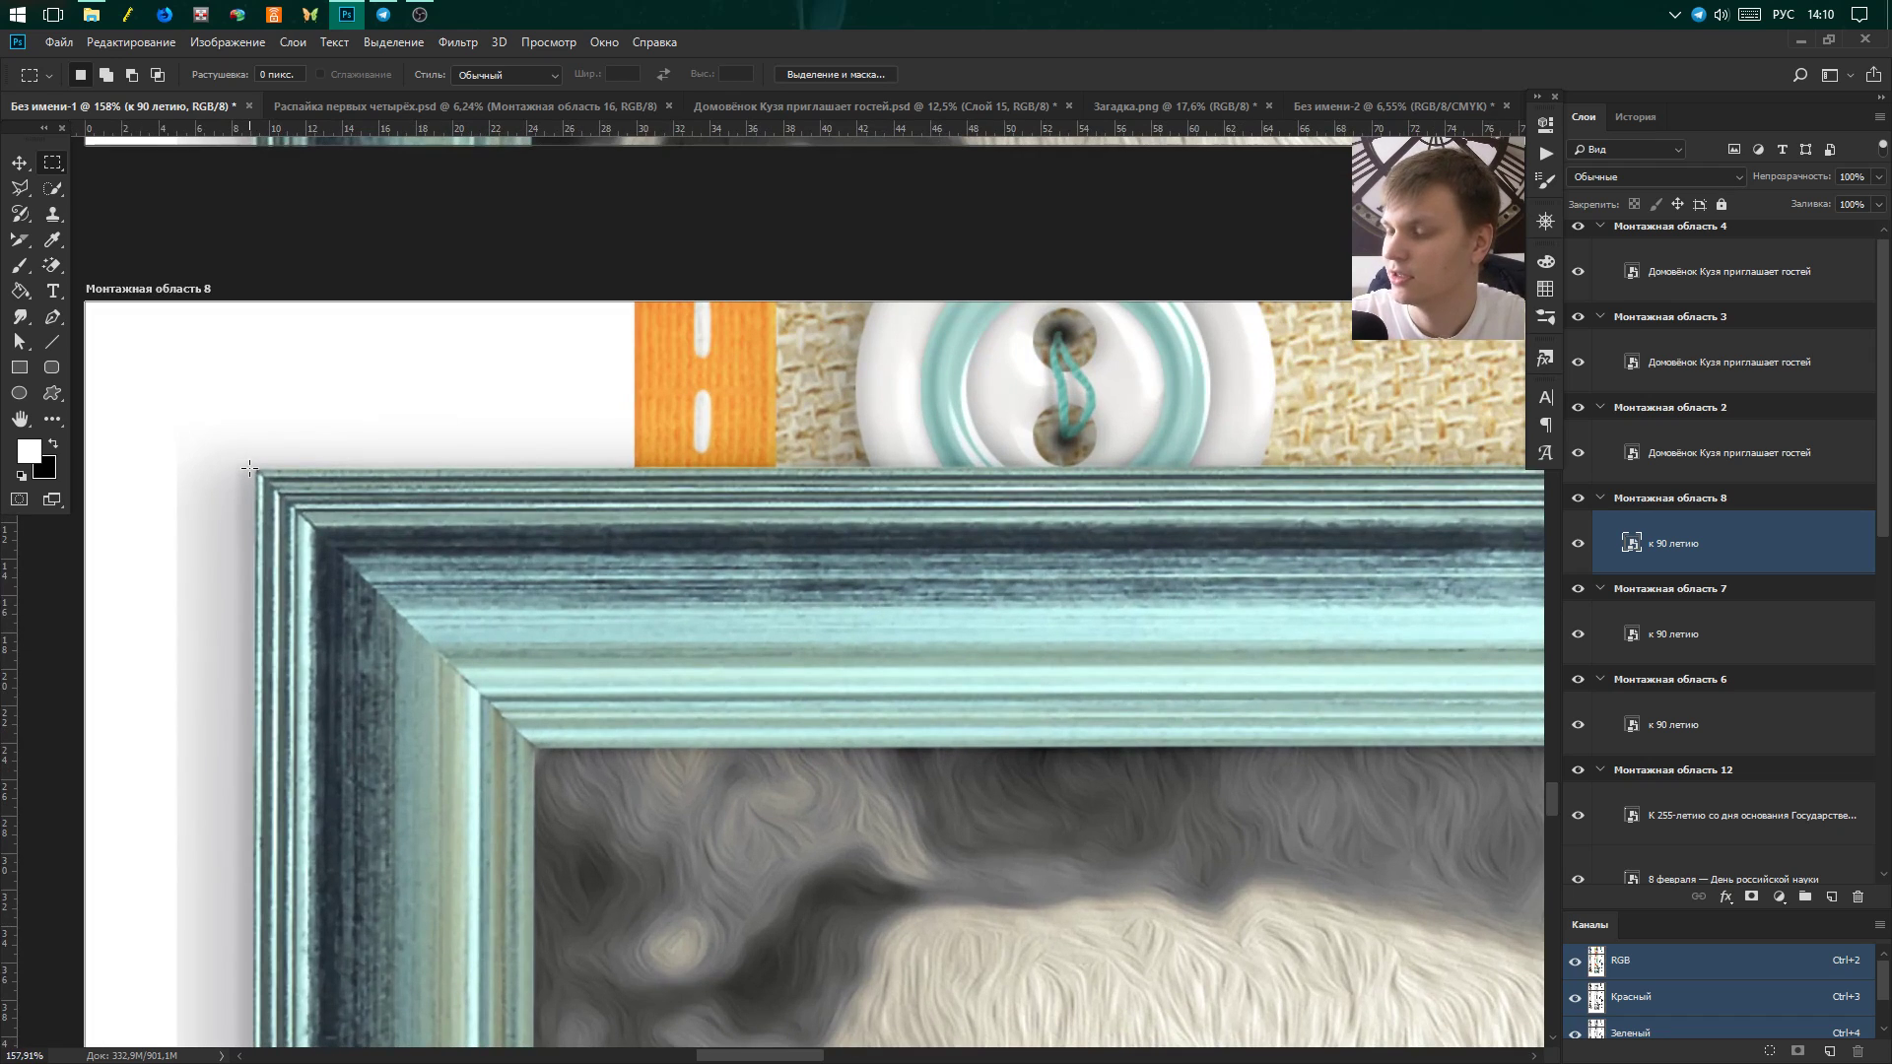
pyautogui.scroll(2, 254, 469)
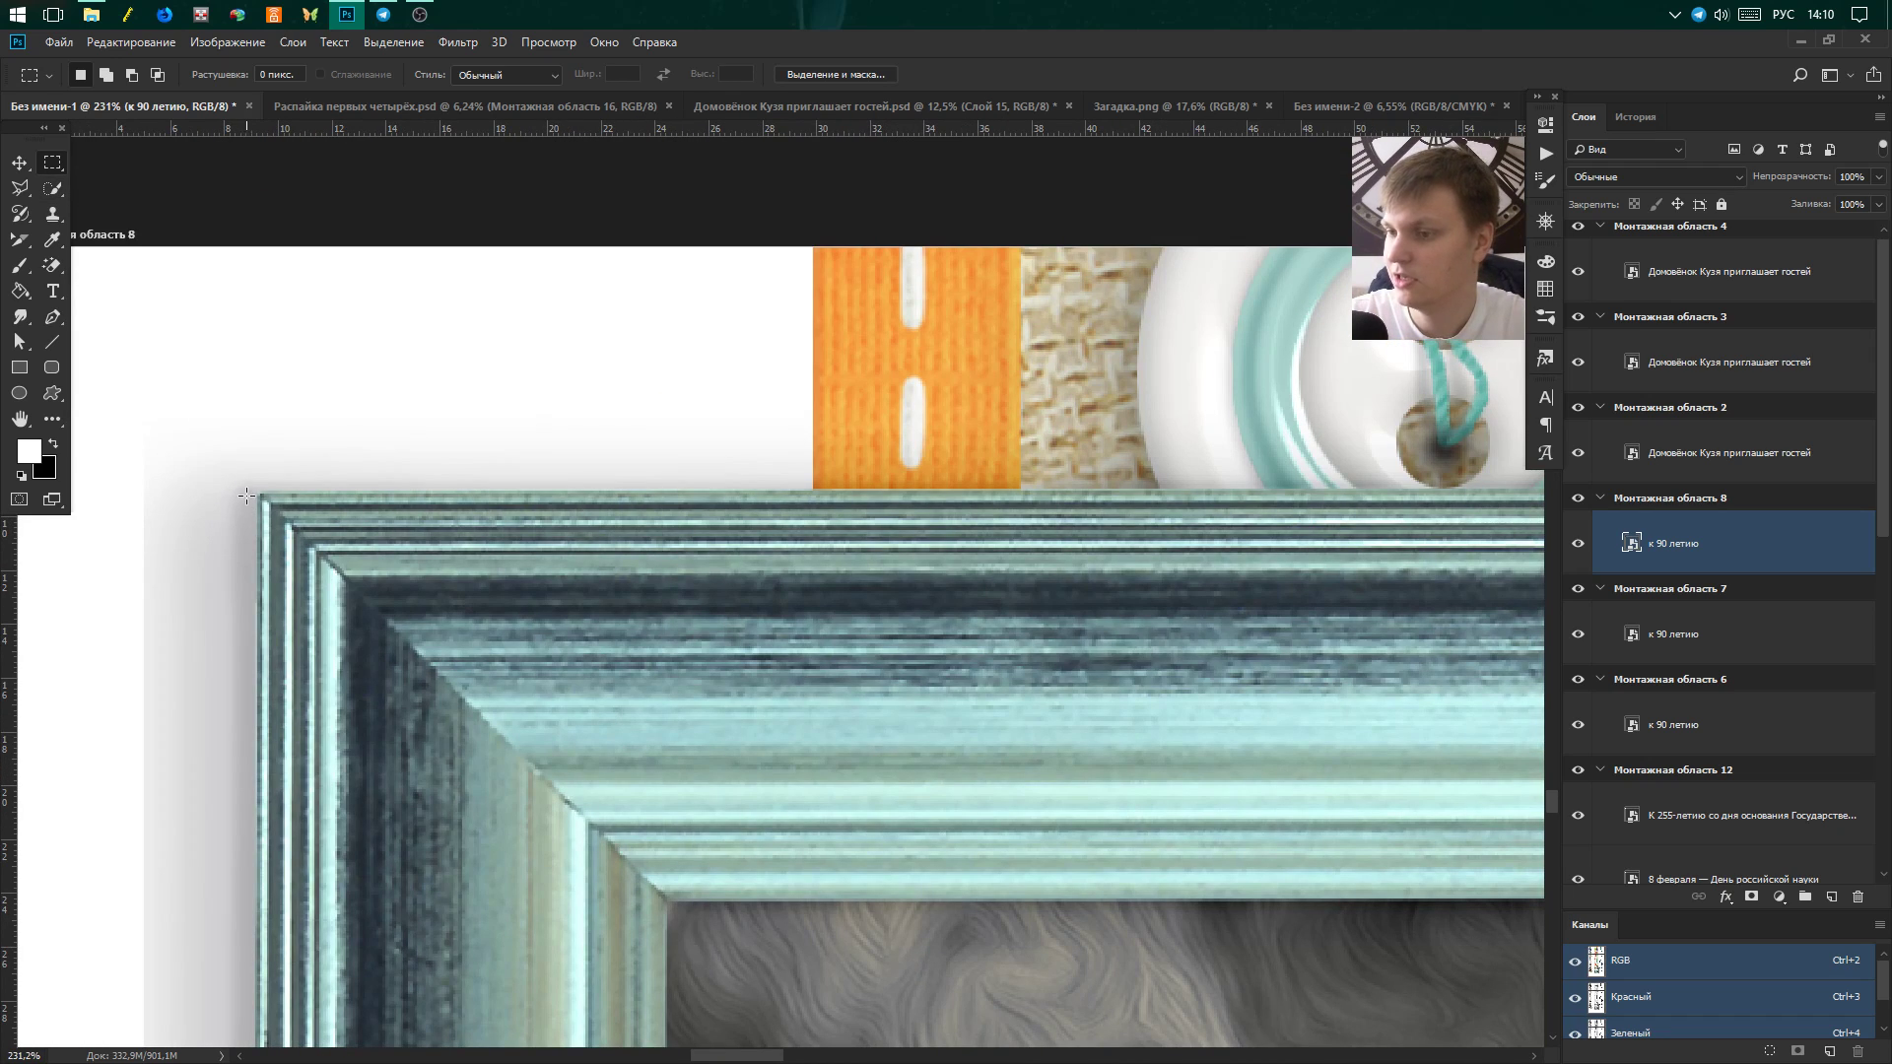
pyautogui.moveTo(253, 489); pyautogui.dragTo(1484, 1057)
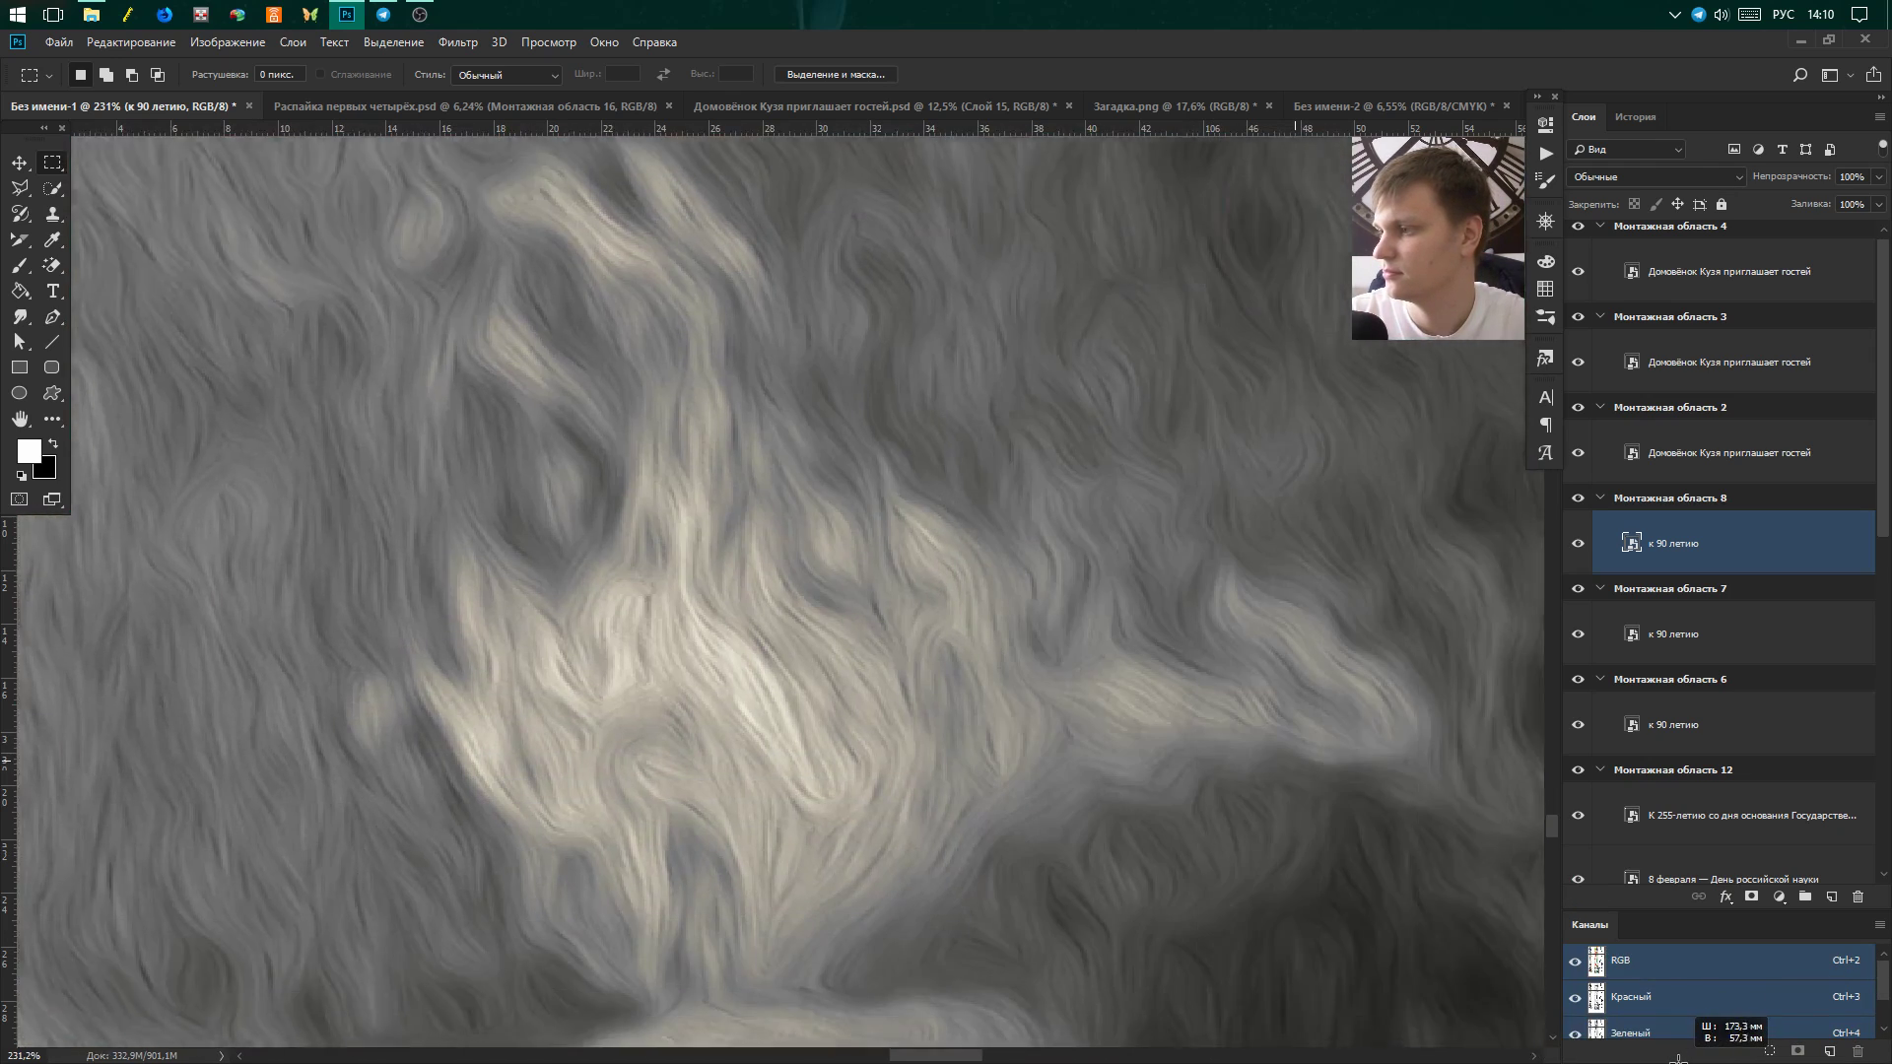
pyautogui.moveTo(1484, 1057)
pyautogui.mouseDown()
pyautogui.moveTo(1675, 1057)
pyautogui.moveTo(1070, 966)
pyautogui.mouseUp()
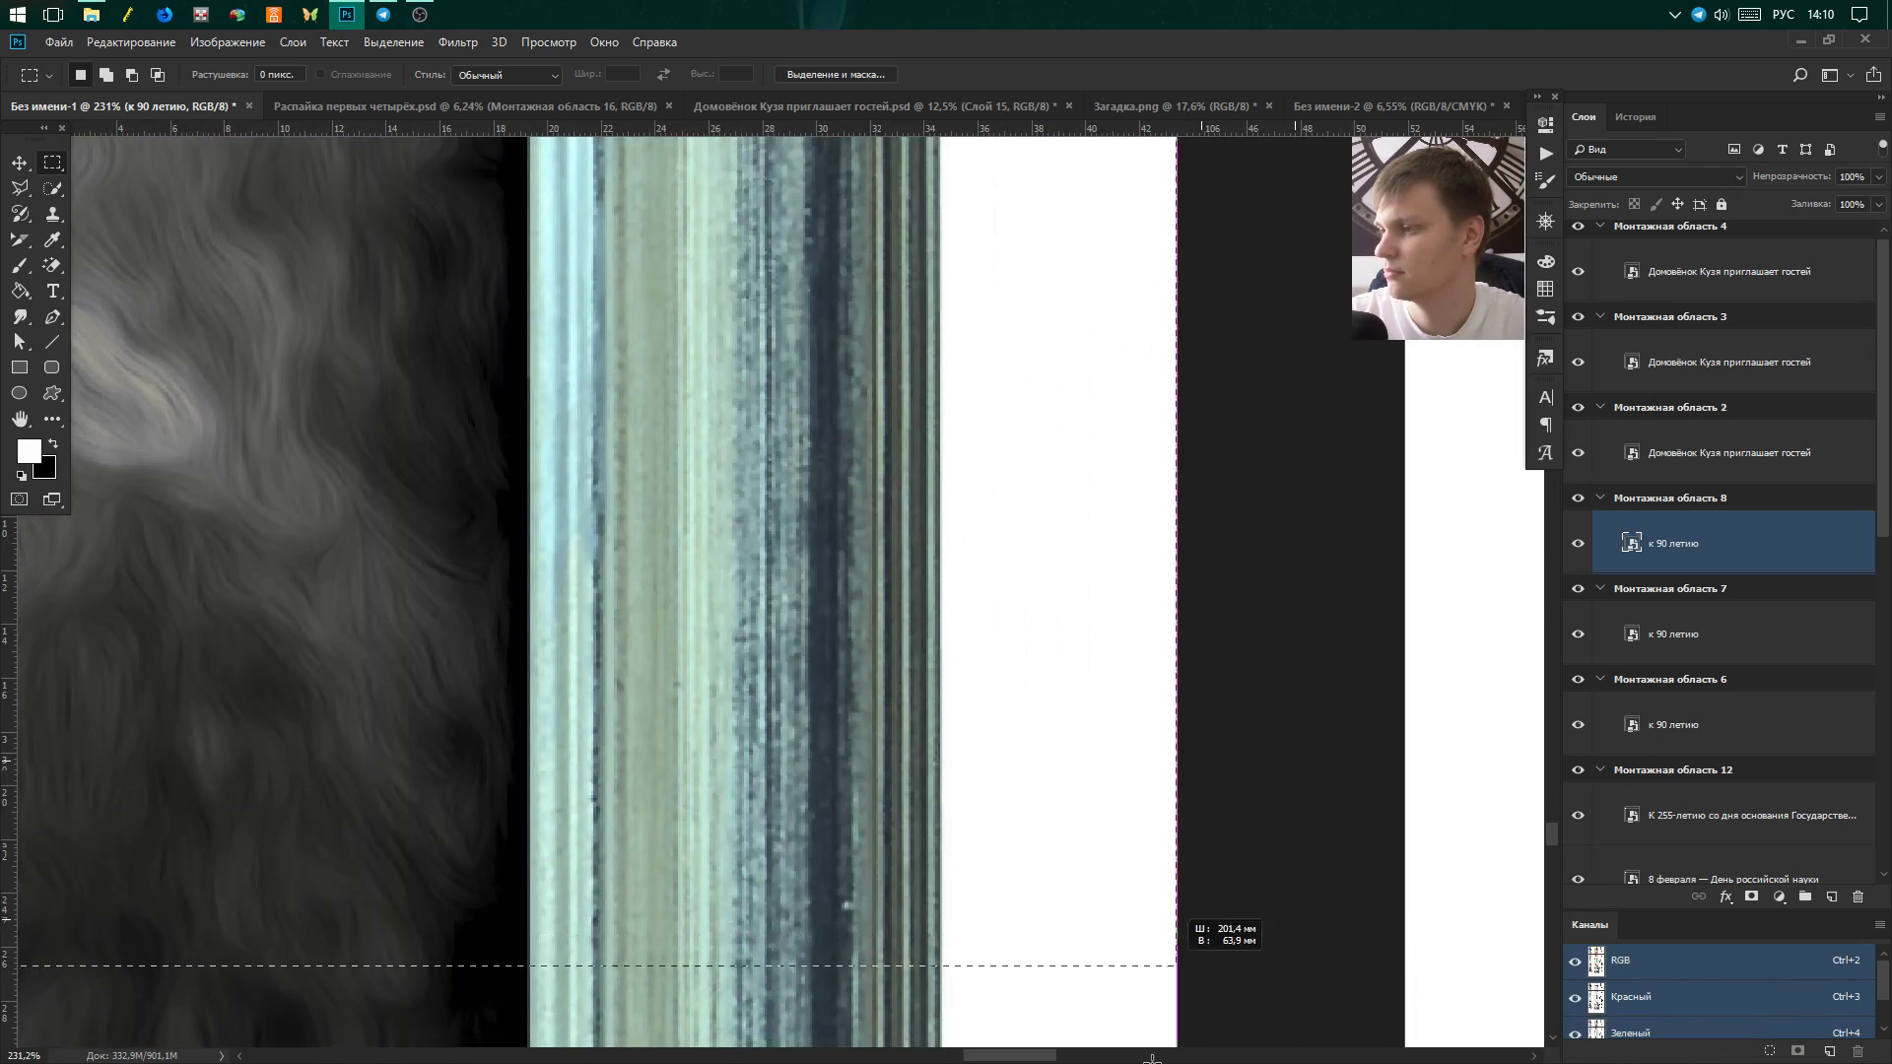
# Extend the selection over Artboard 8's left edge and the area above the frame.
pyautogui.scroll(-10, 1070, 966)
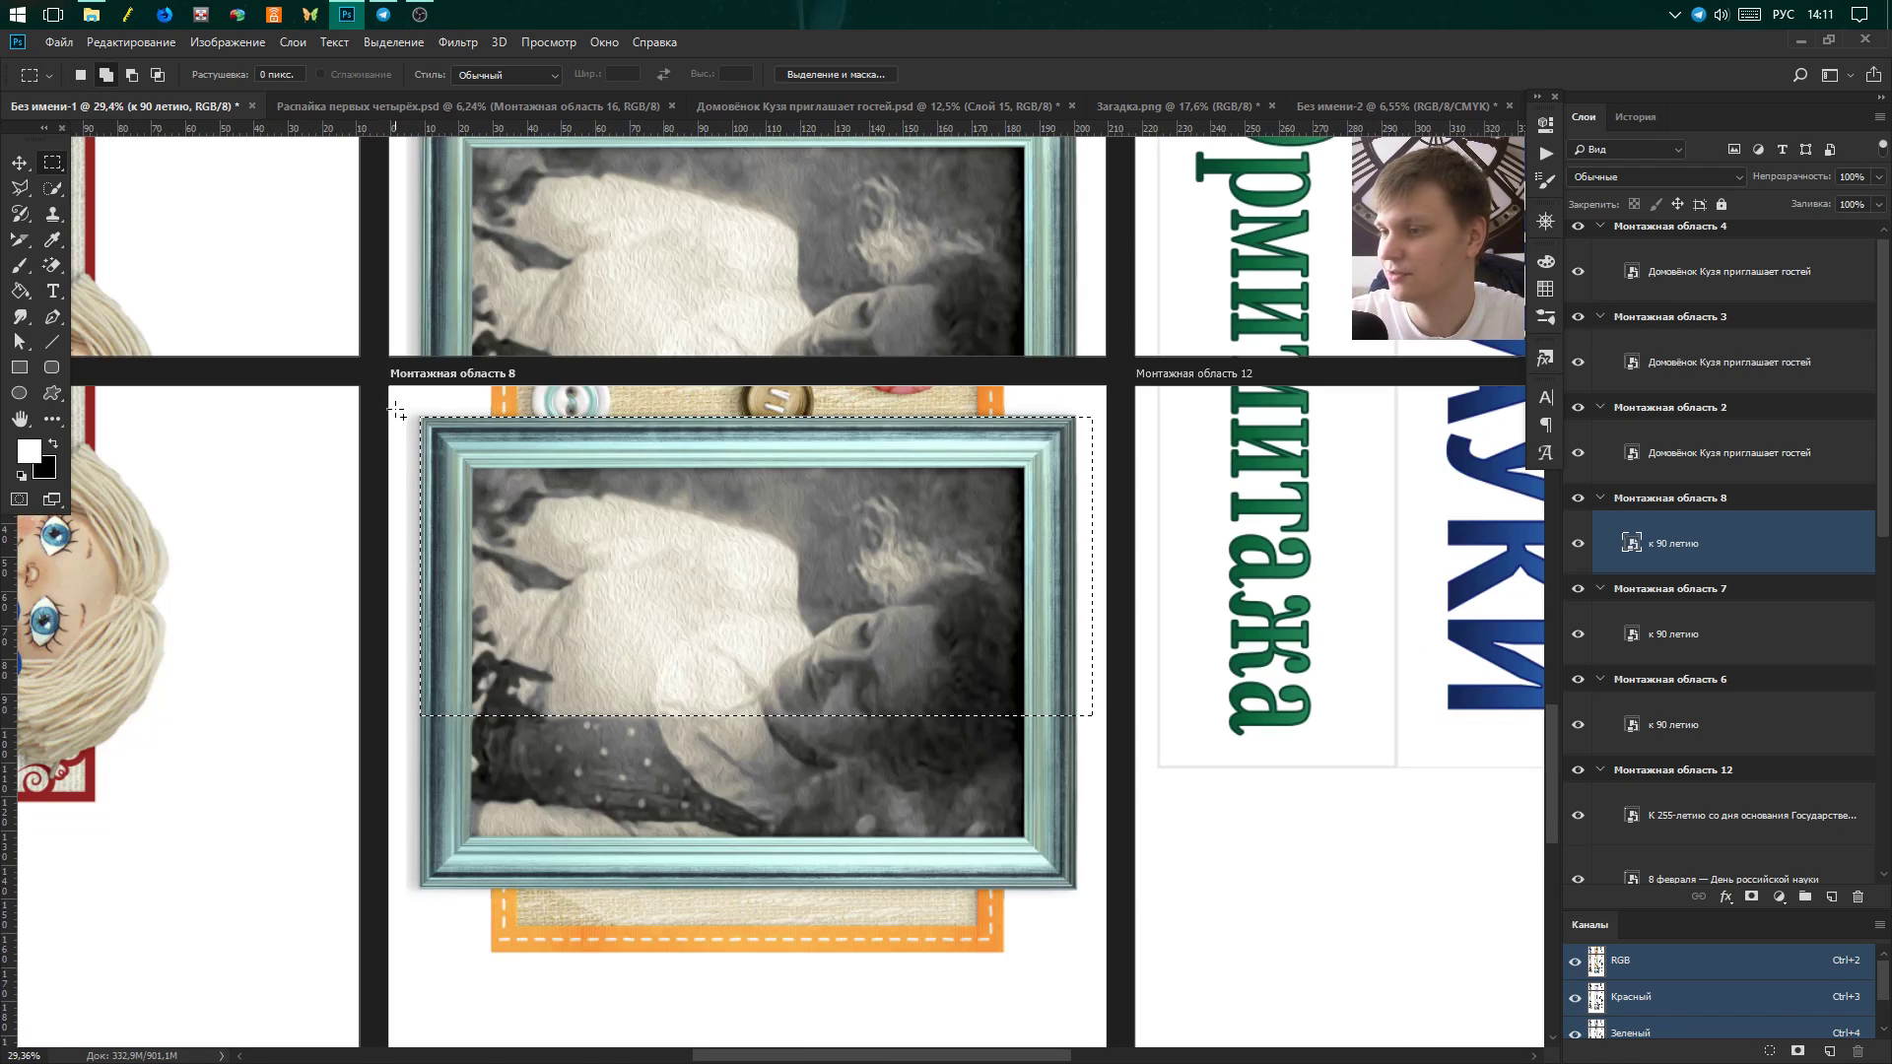
pyautogui.moveTo(374, 387); pyautogui.dragTo(458, 618)
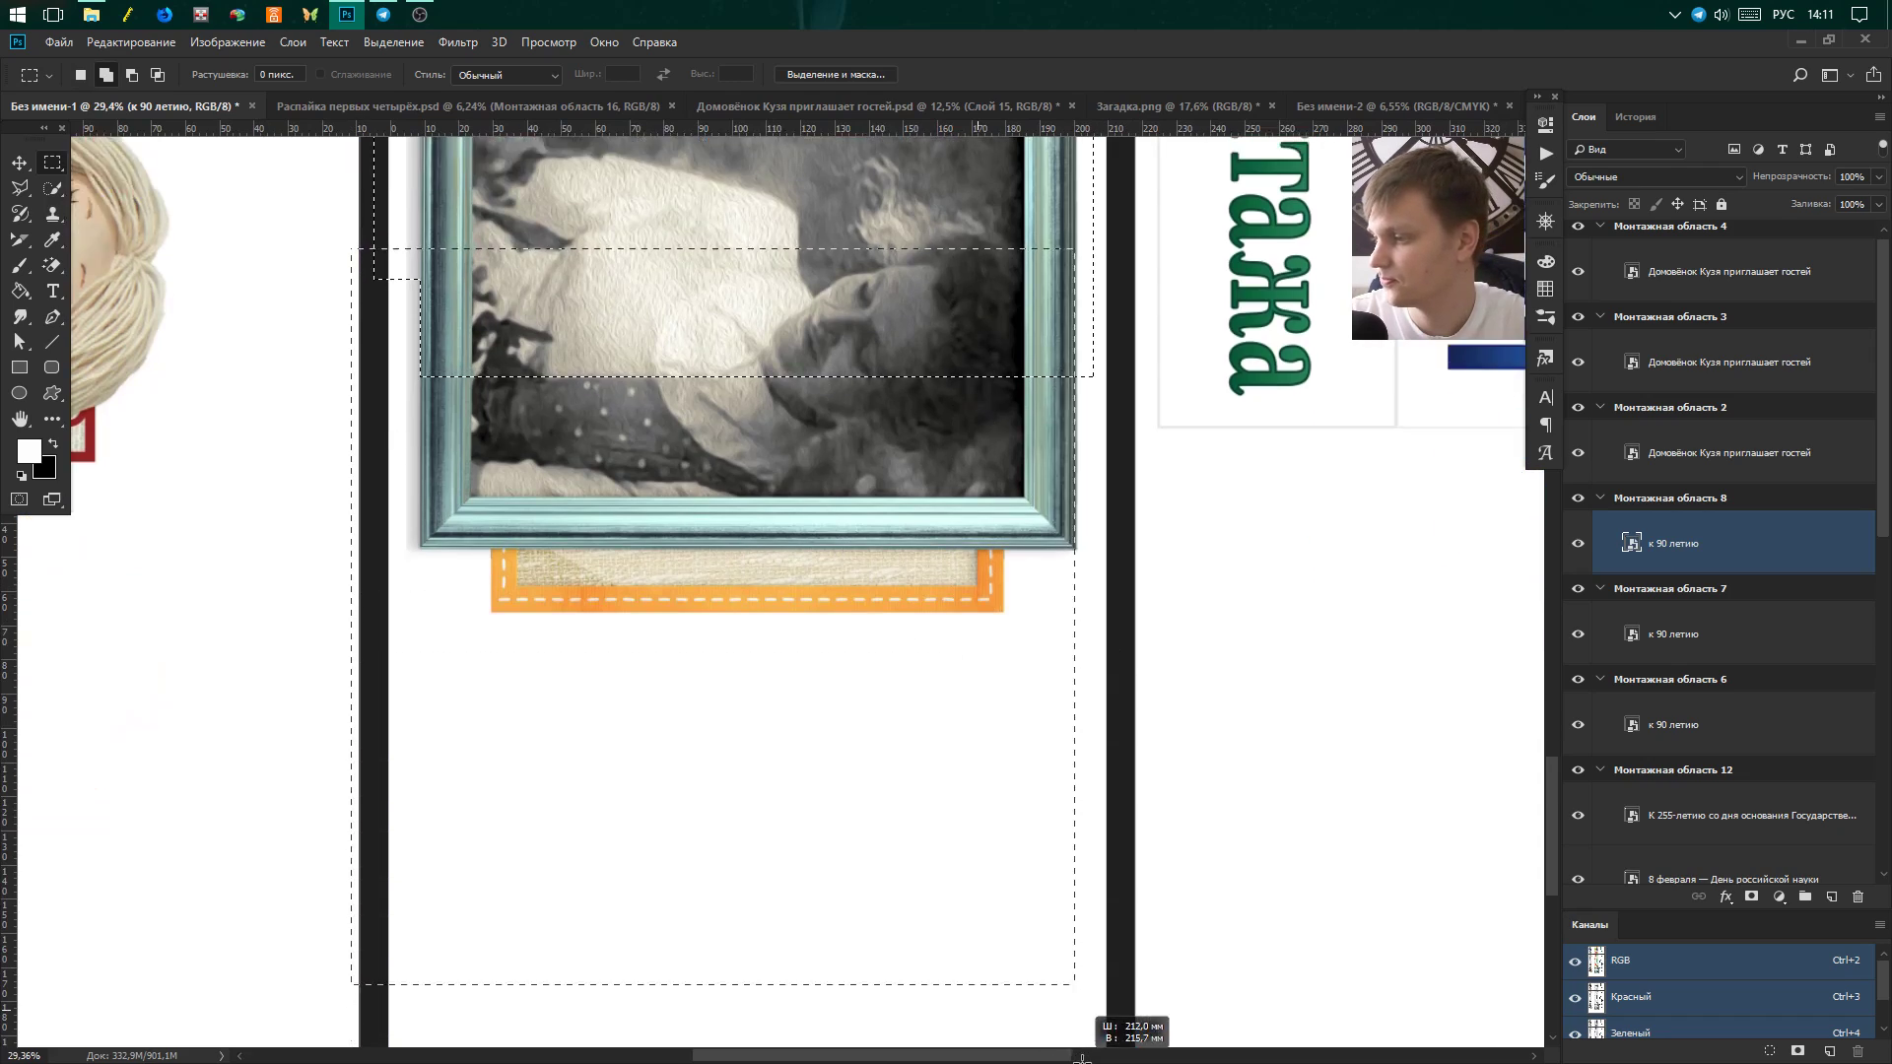
pyautogui.moveTo(352, 589); pyautogui.dragTo(1084, 1044)
pyautogui.scroll(-3, 1084, 936)
pyautogui.scroll(-2, 1063, 723)
pyautogui.scroll(5, 1062, 641)
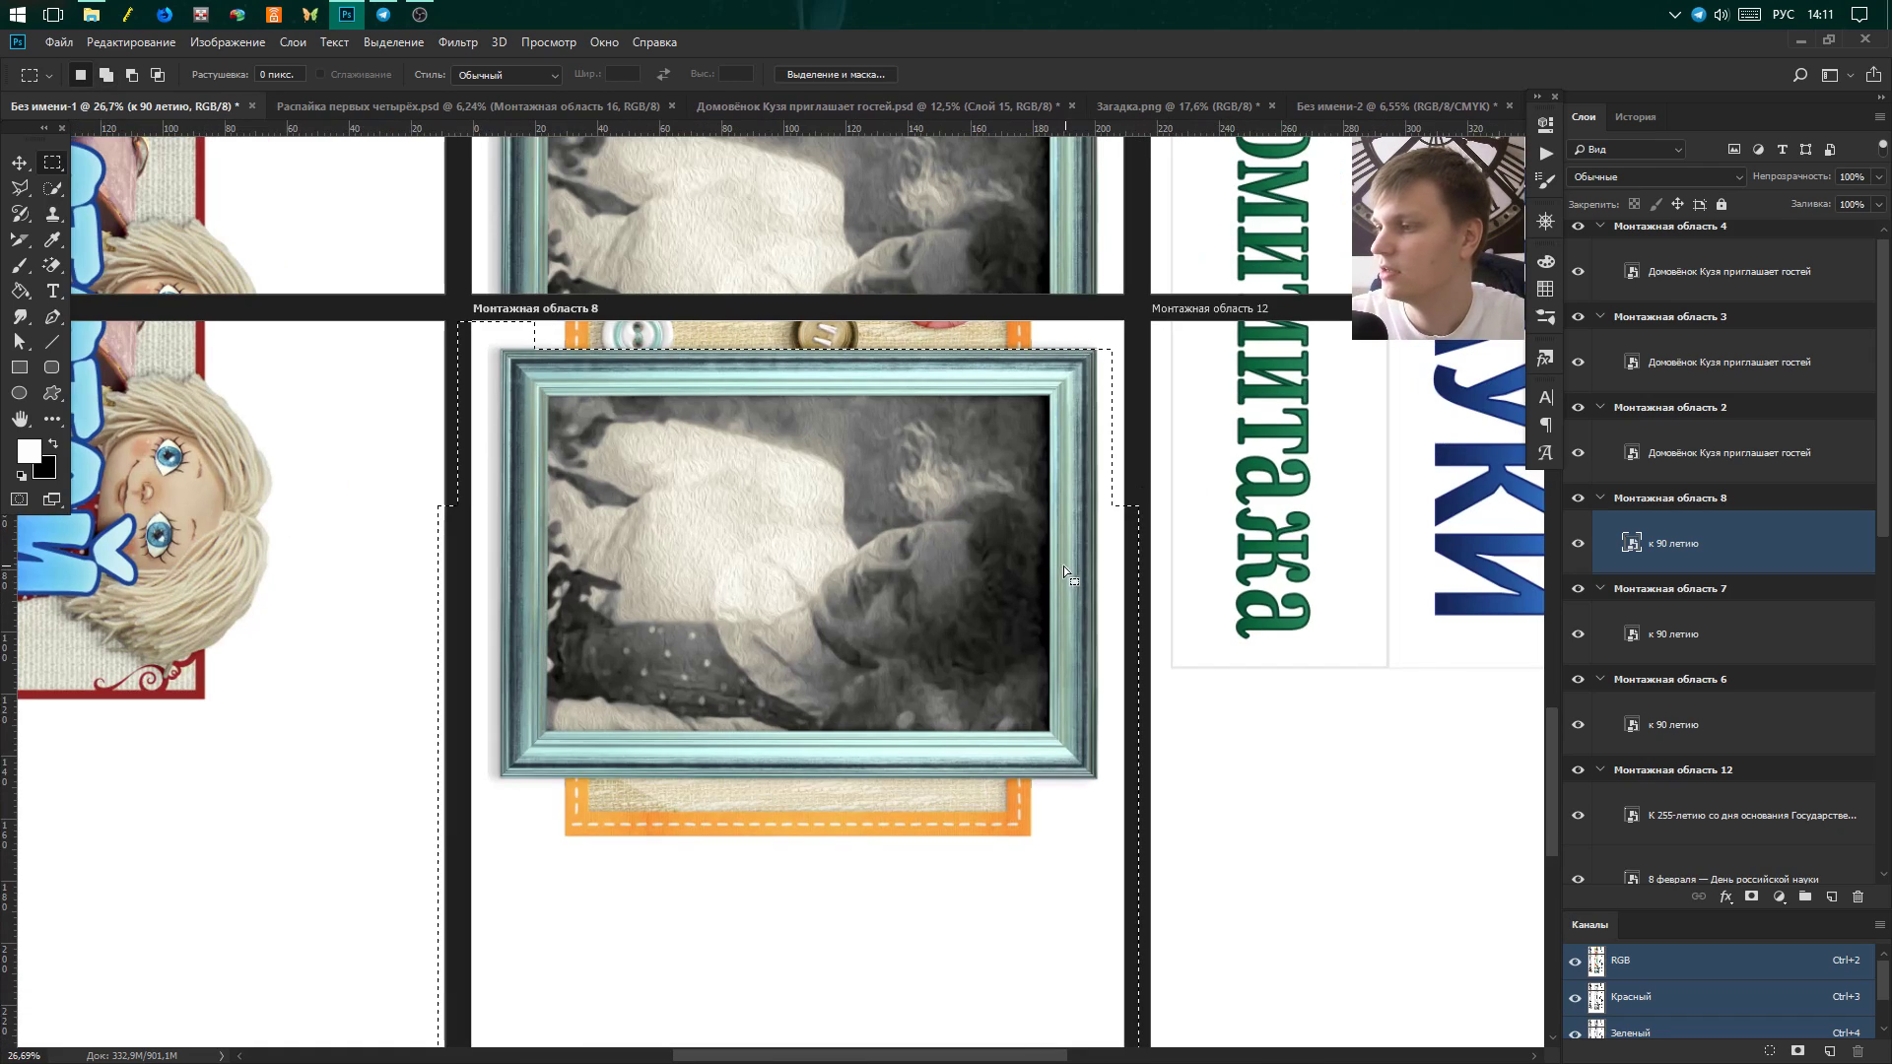
pyautogui.scroll(3, 1062, 566)
pyautogui.scroll(4, 1062, 565)
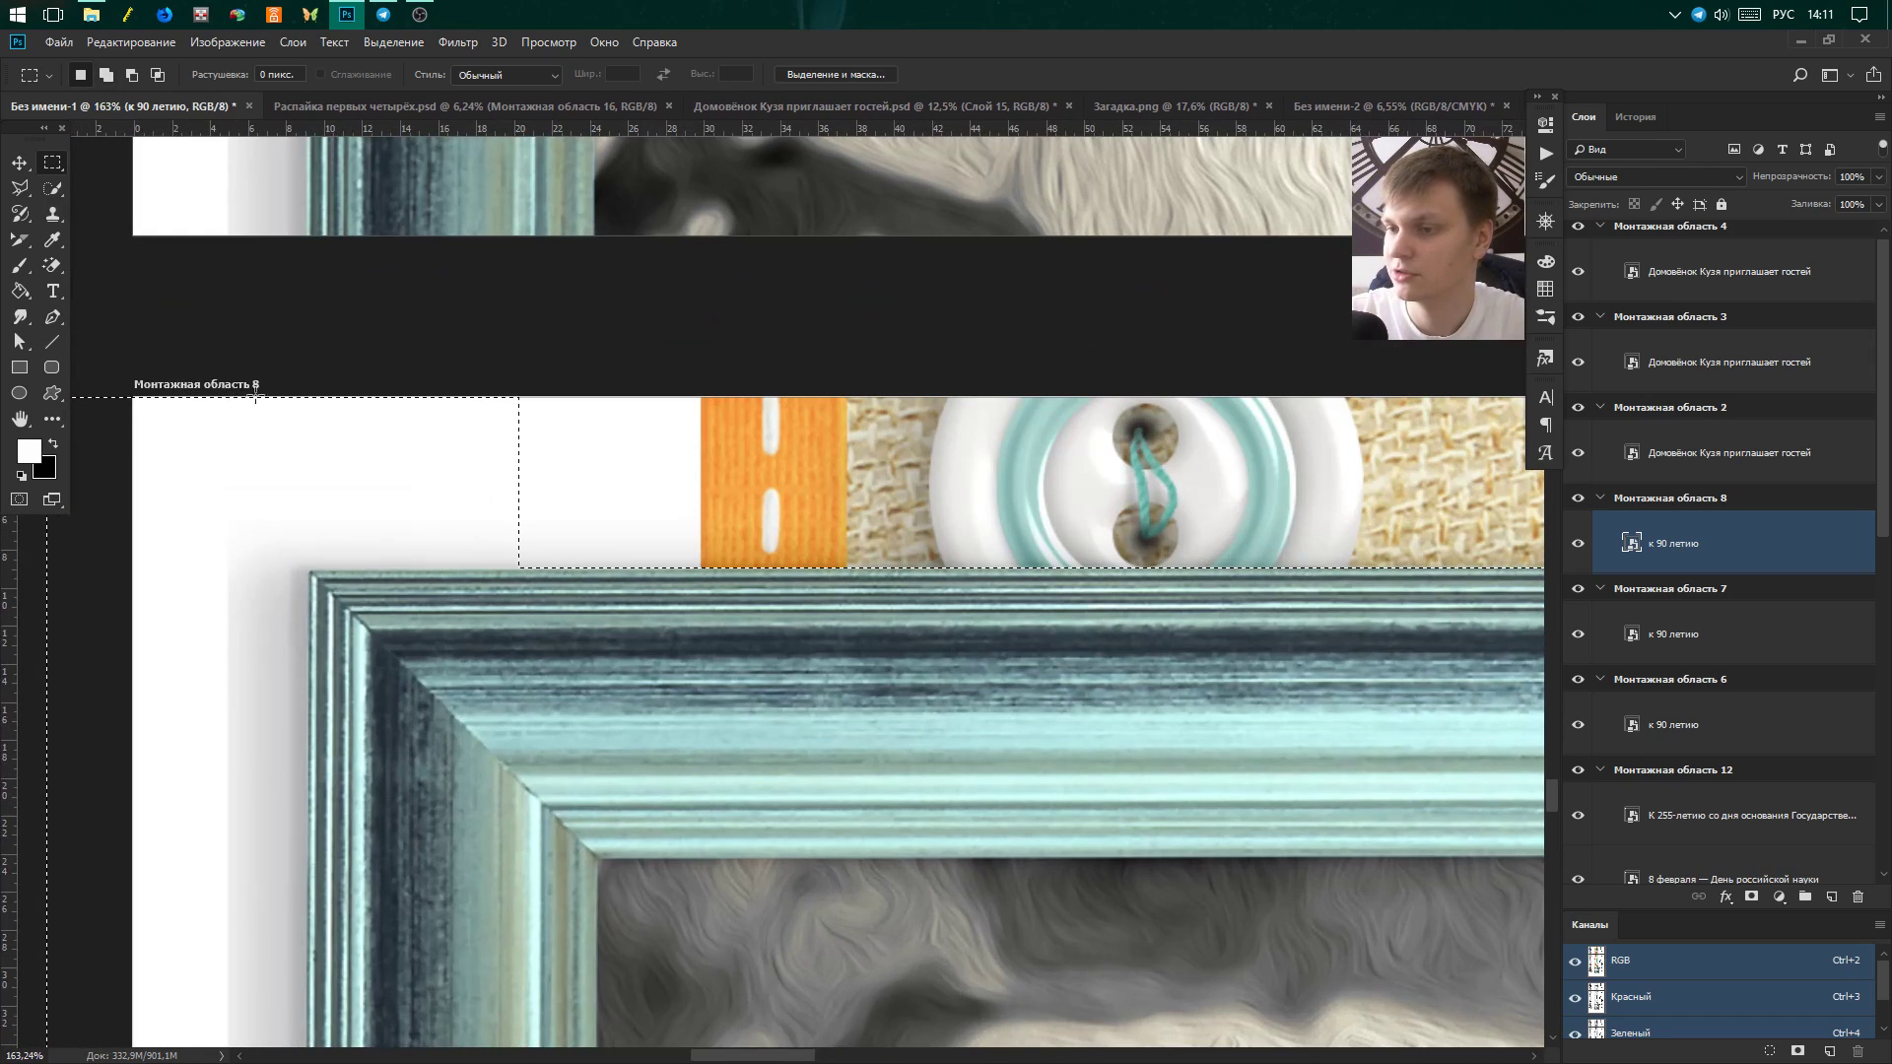
pyautogui.moveTo(449, 361); pyautogui.dragTo(90, 570)
pyautogui.scroll(2, 296, 463)
pyautogui.scroll(-2, 369, 399)
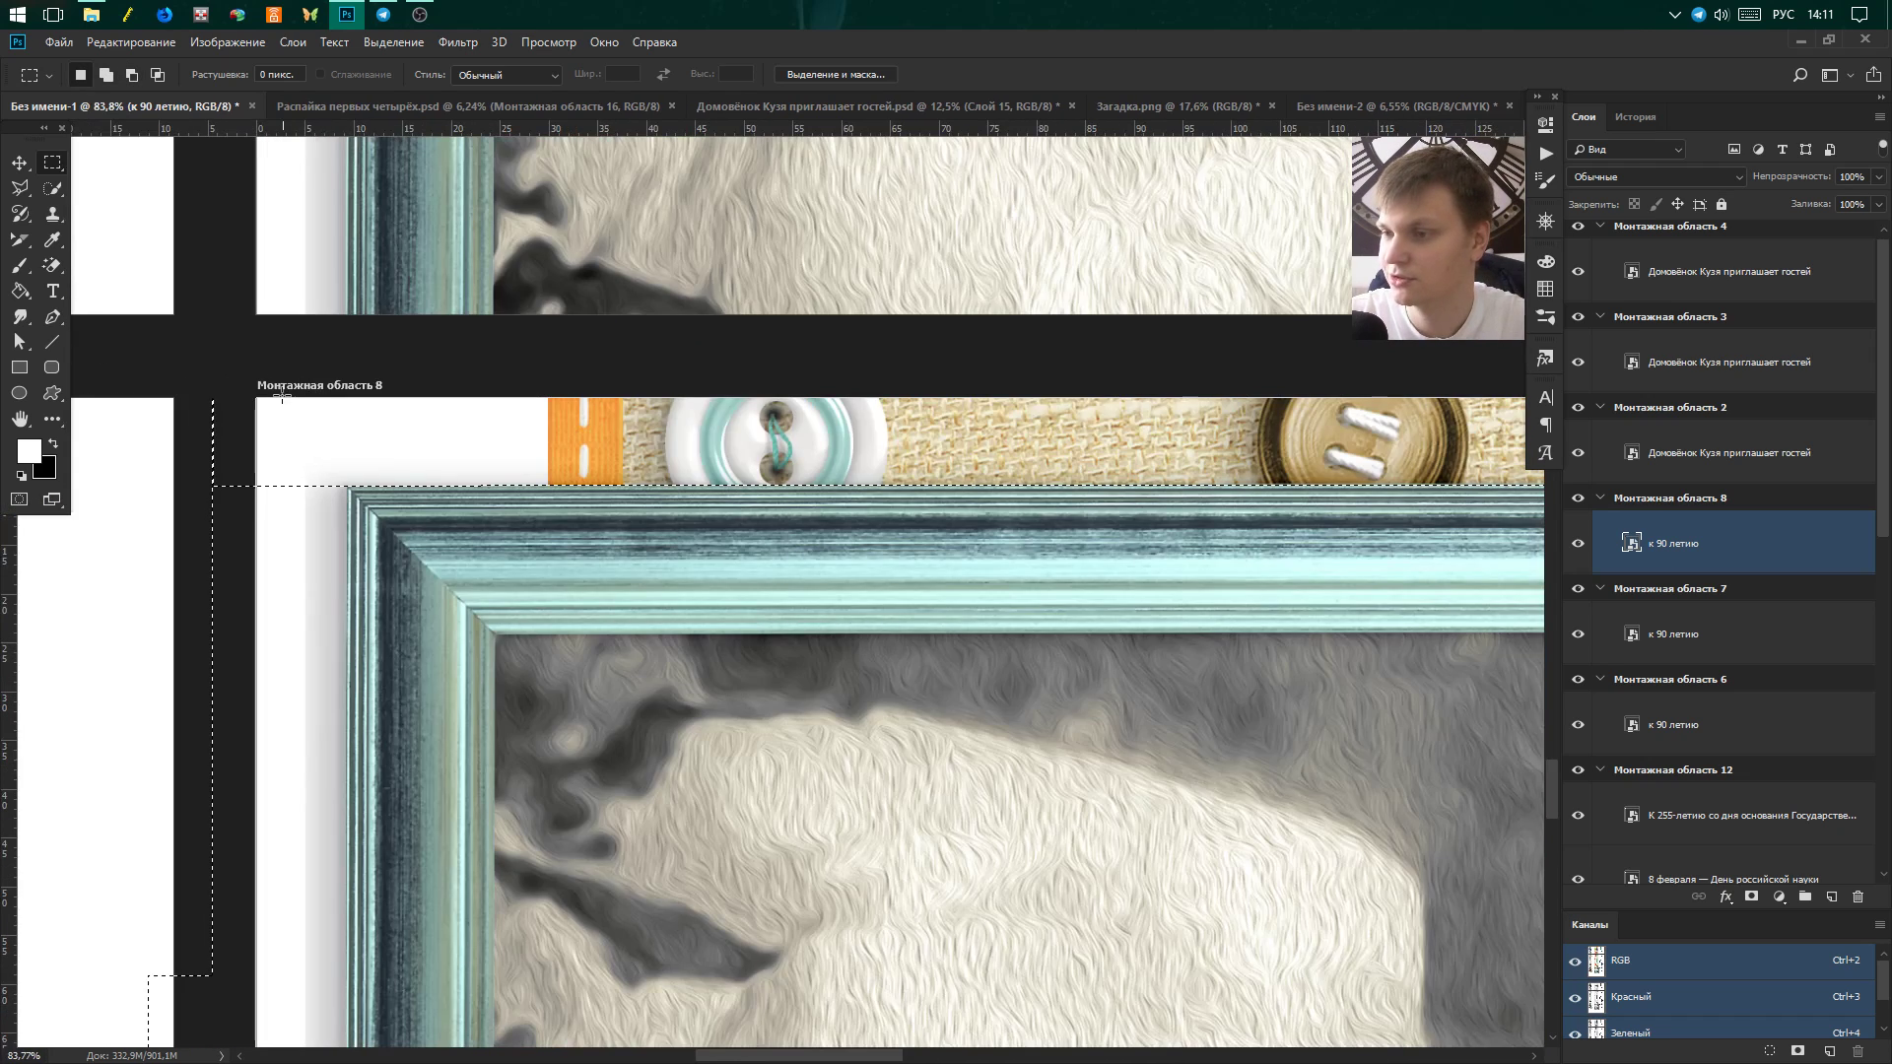
pyautogui.scroll(-3, 368, 399)
pyautogui.scroll(-3, 368, 399)
pyautogui.scroll(-2, 521, 463)
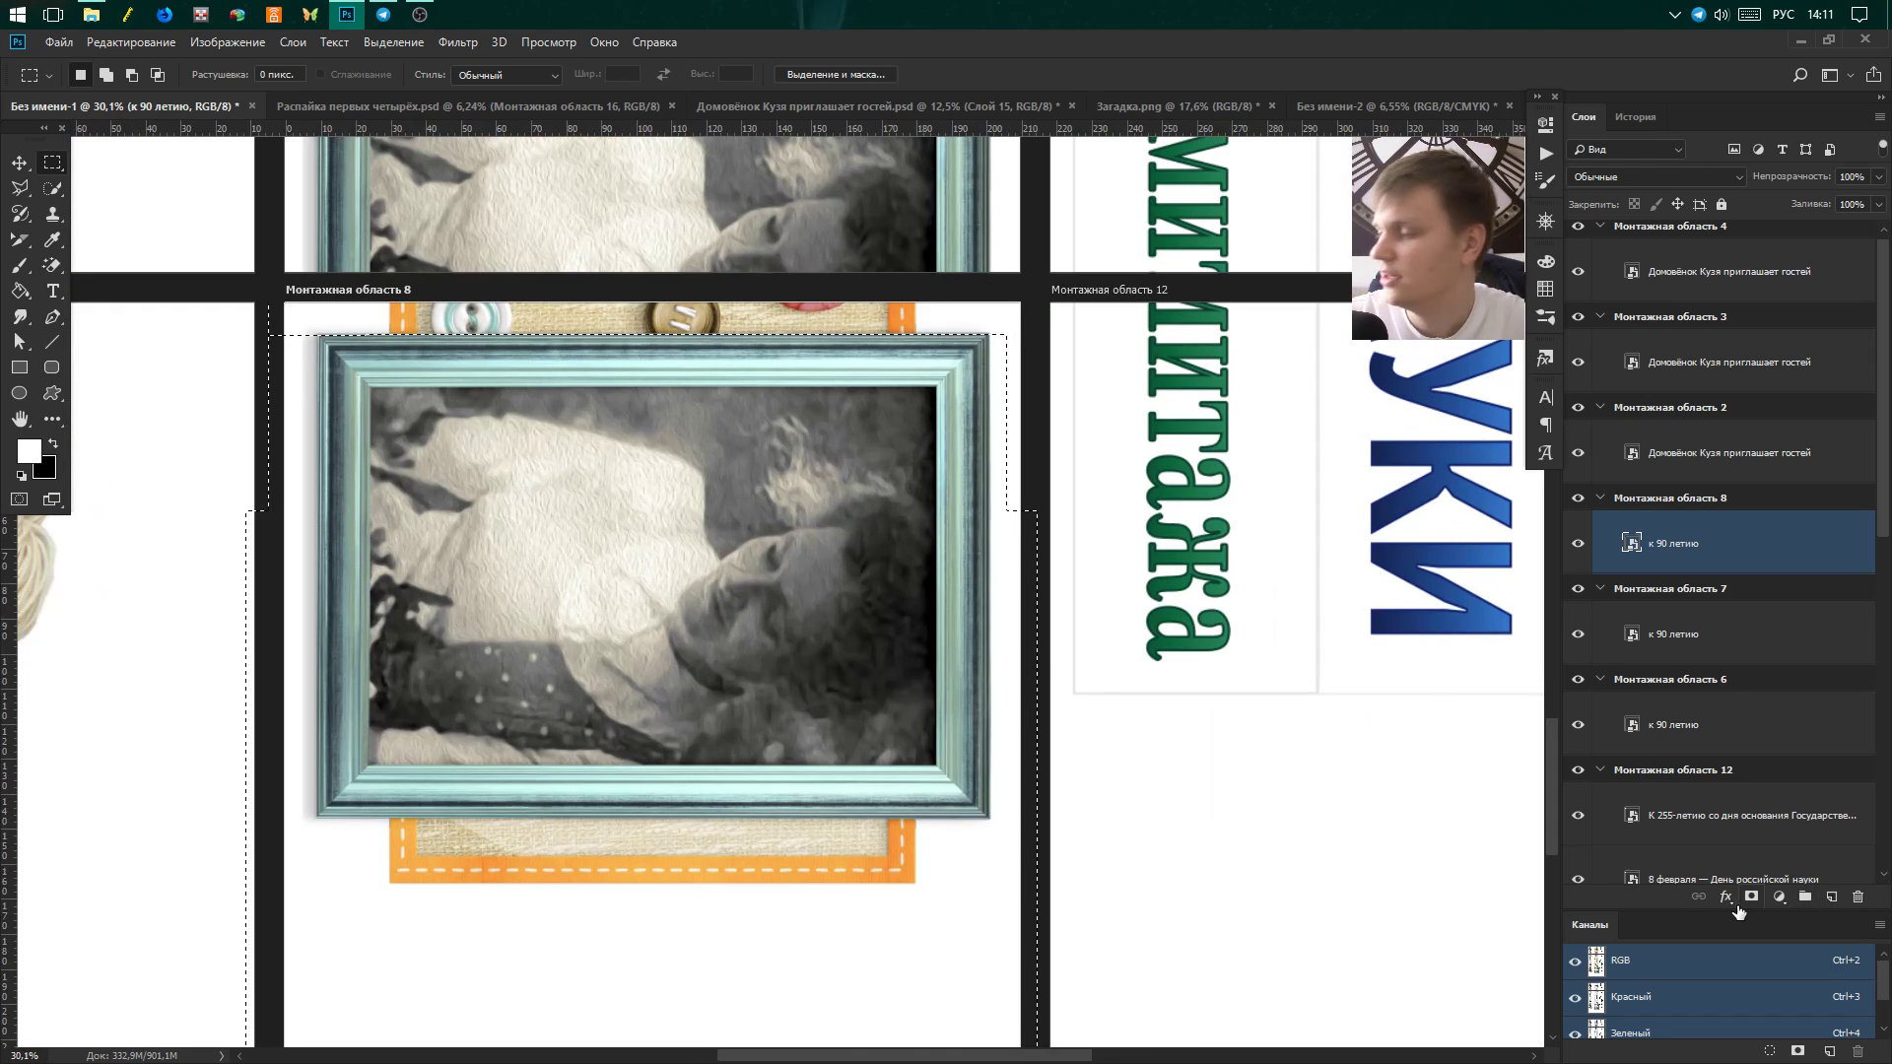
pyautogui.scroll(-3, 783, 632)
pyautogui.scroll(1, 785, 582)
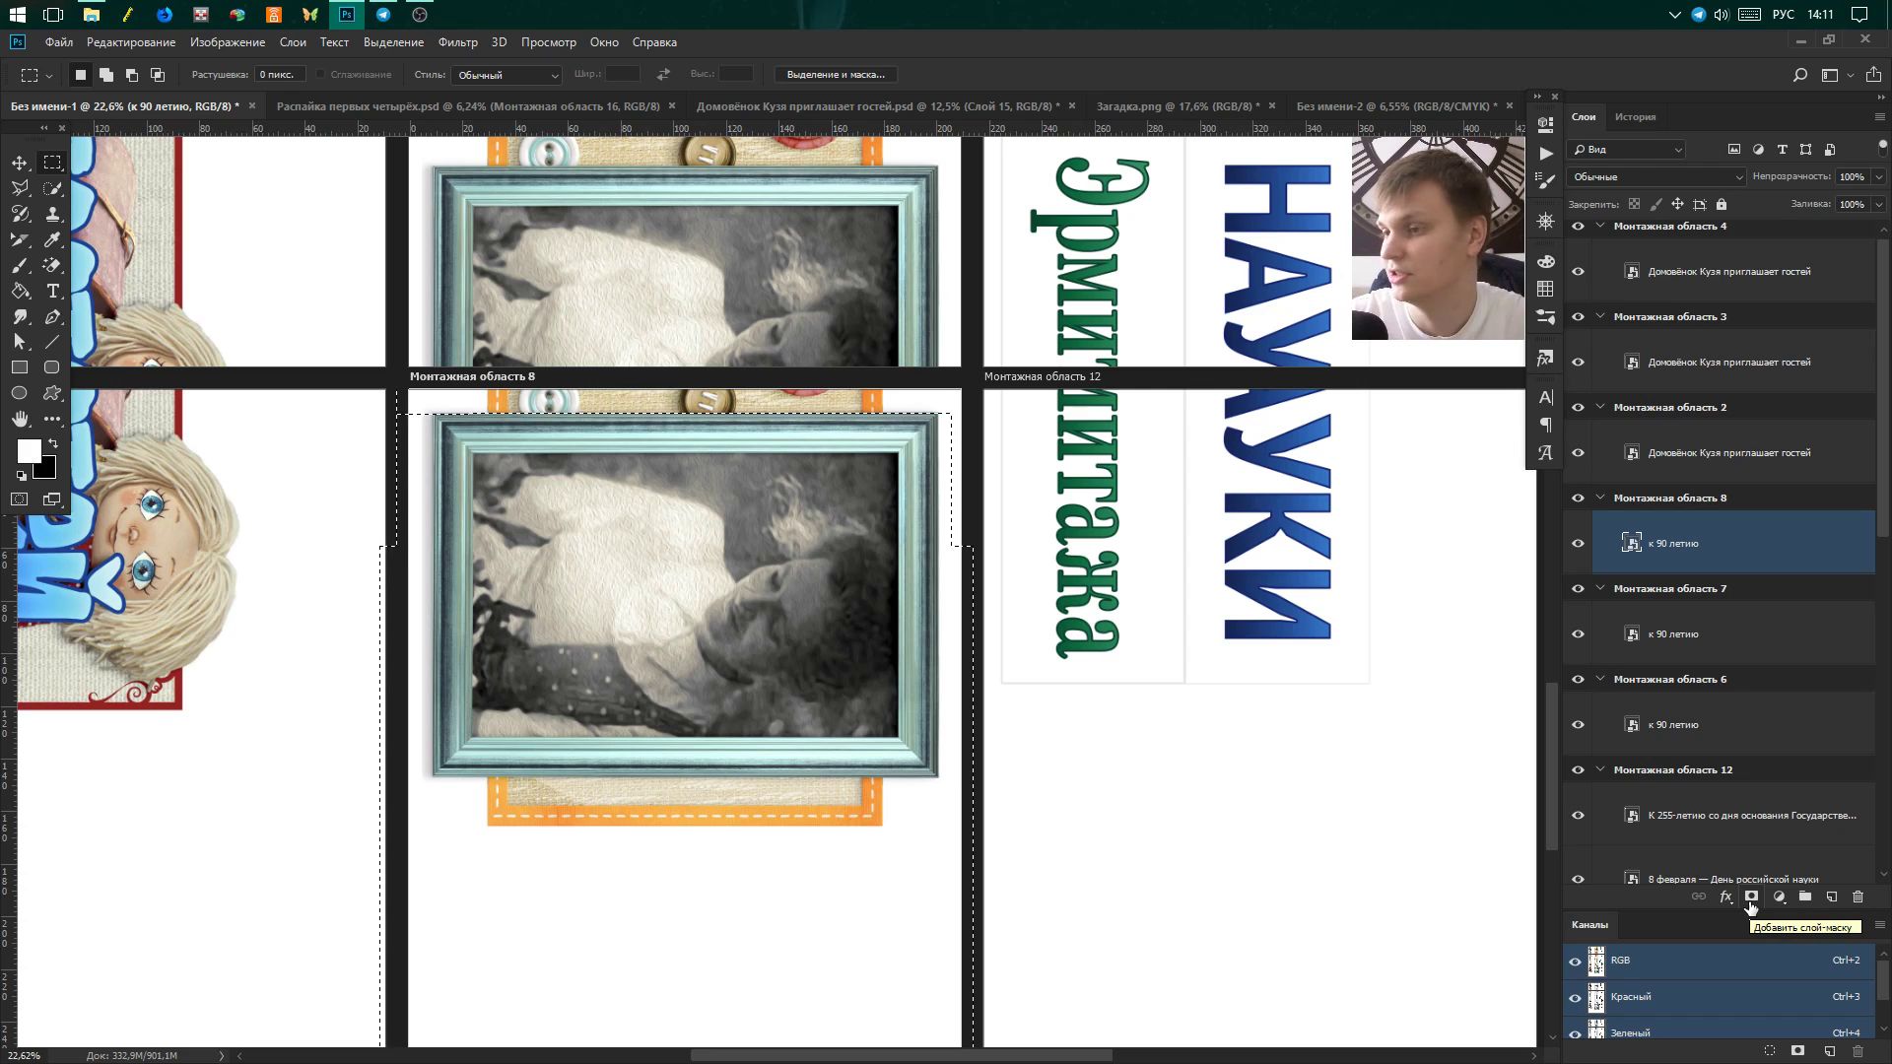
# Add a trial layer mask to «к 90 летию», select the strip left of the frame, and swap colours.
pyautogui.click(1750, 898)
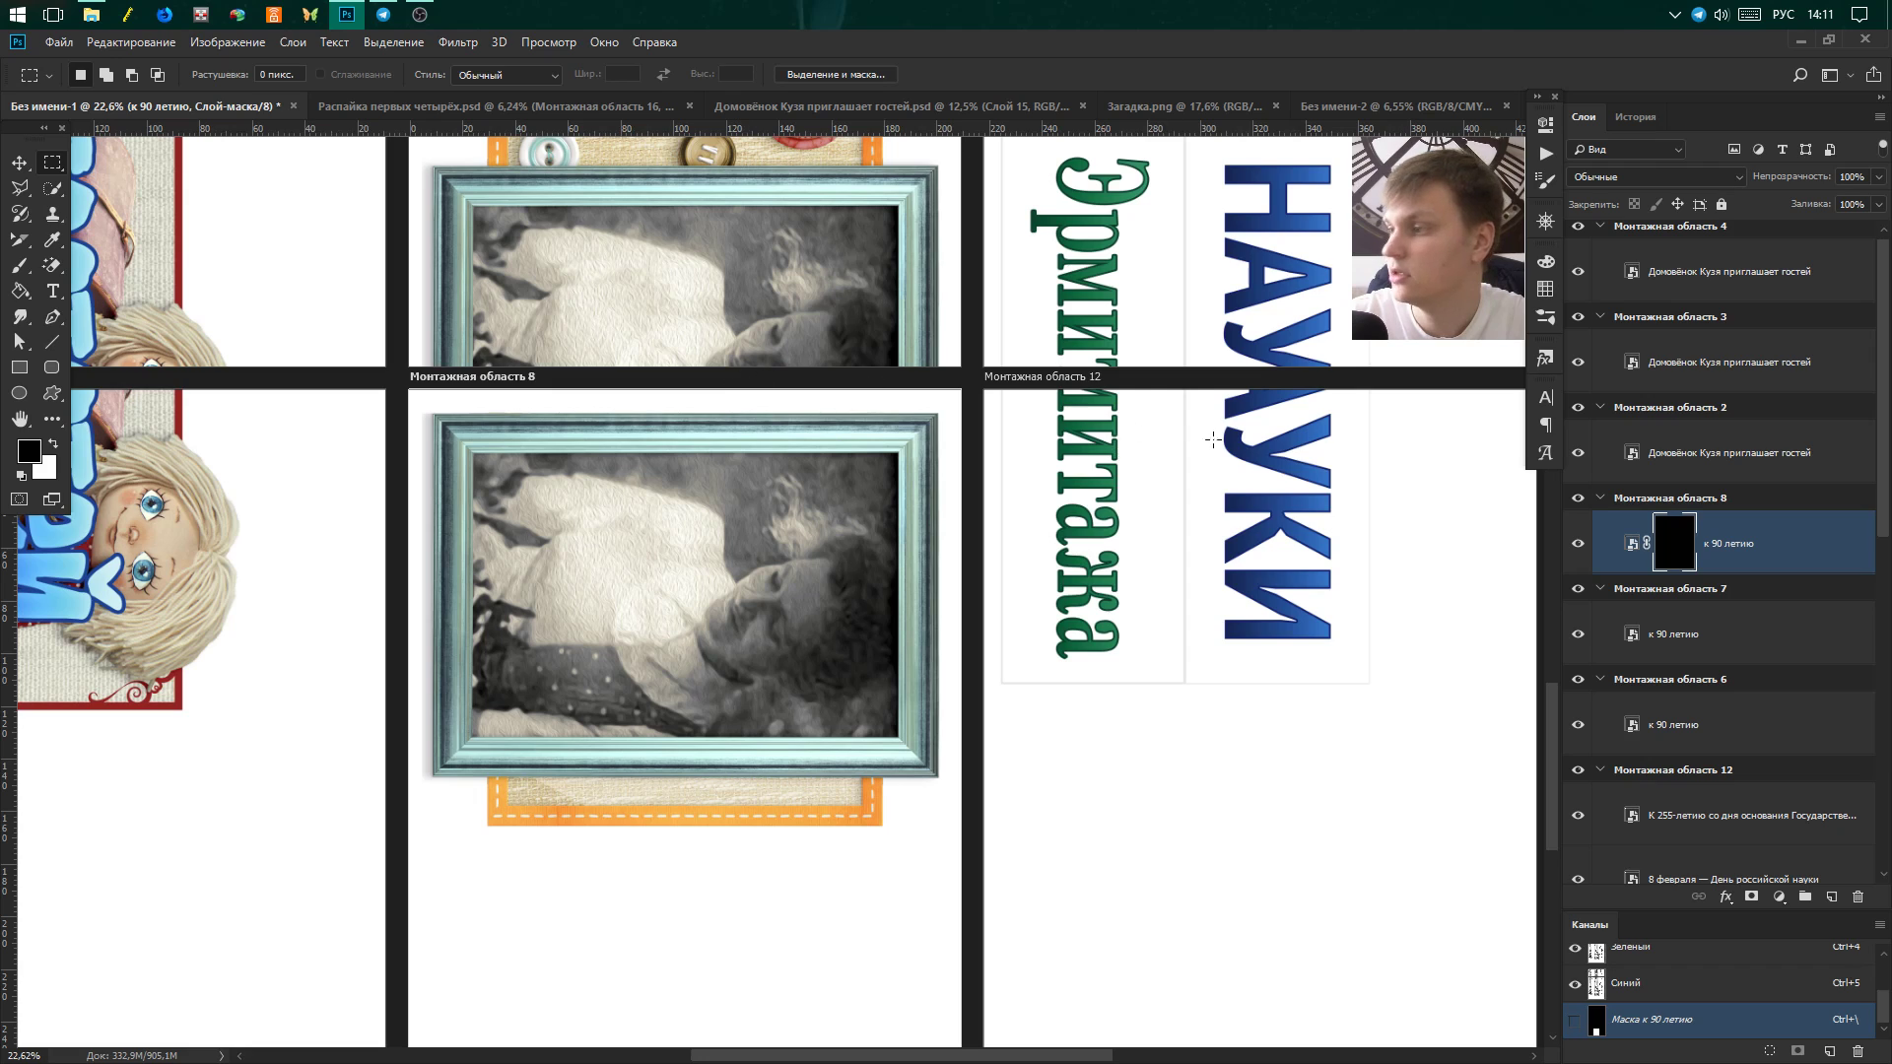
pyautogui.scroll(4, 378, 629)
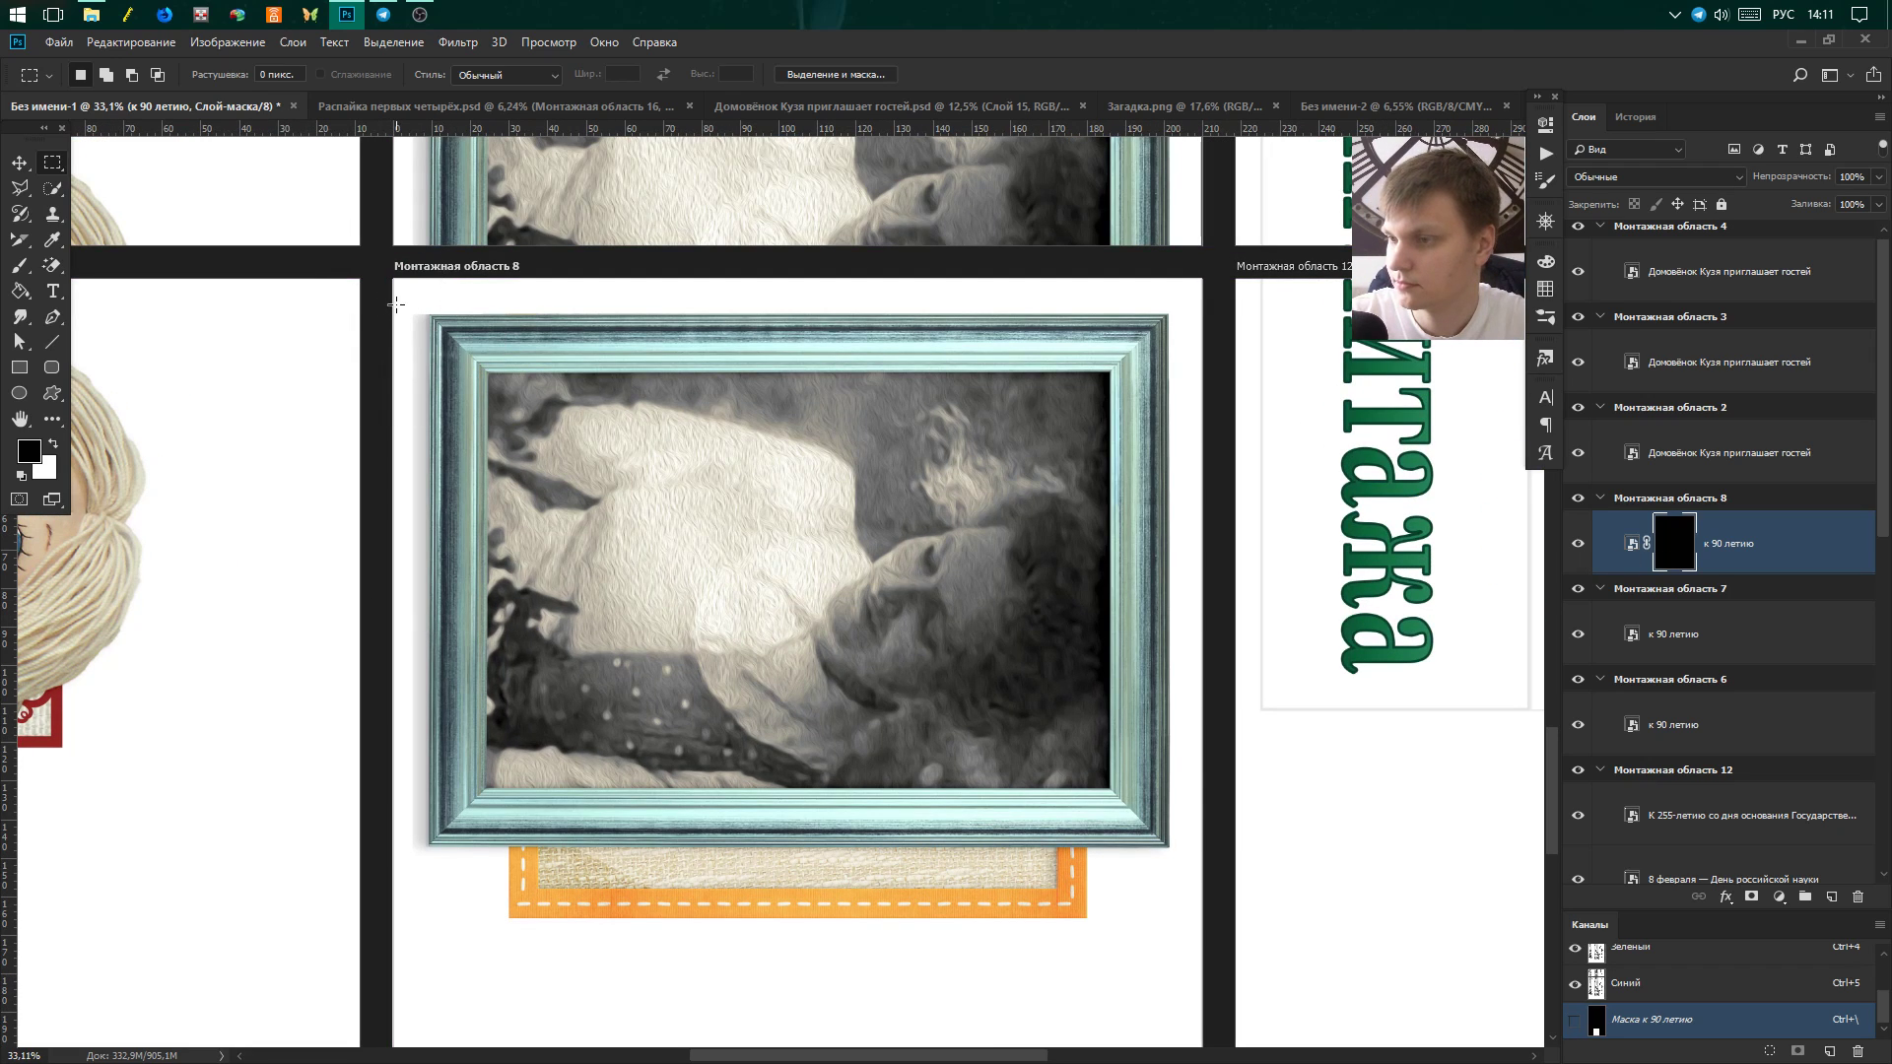
pyautogui.moveTo(395, 305)
pyautogui.mouseDown()
pyautogui.moveTo(429, 974)
pyautogui.moveTo(394, 280)
pyautogui.mouseUp()
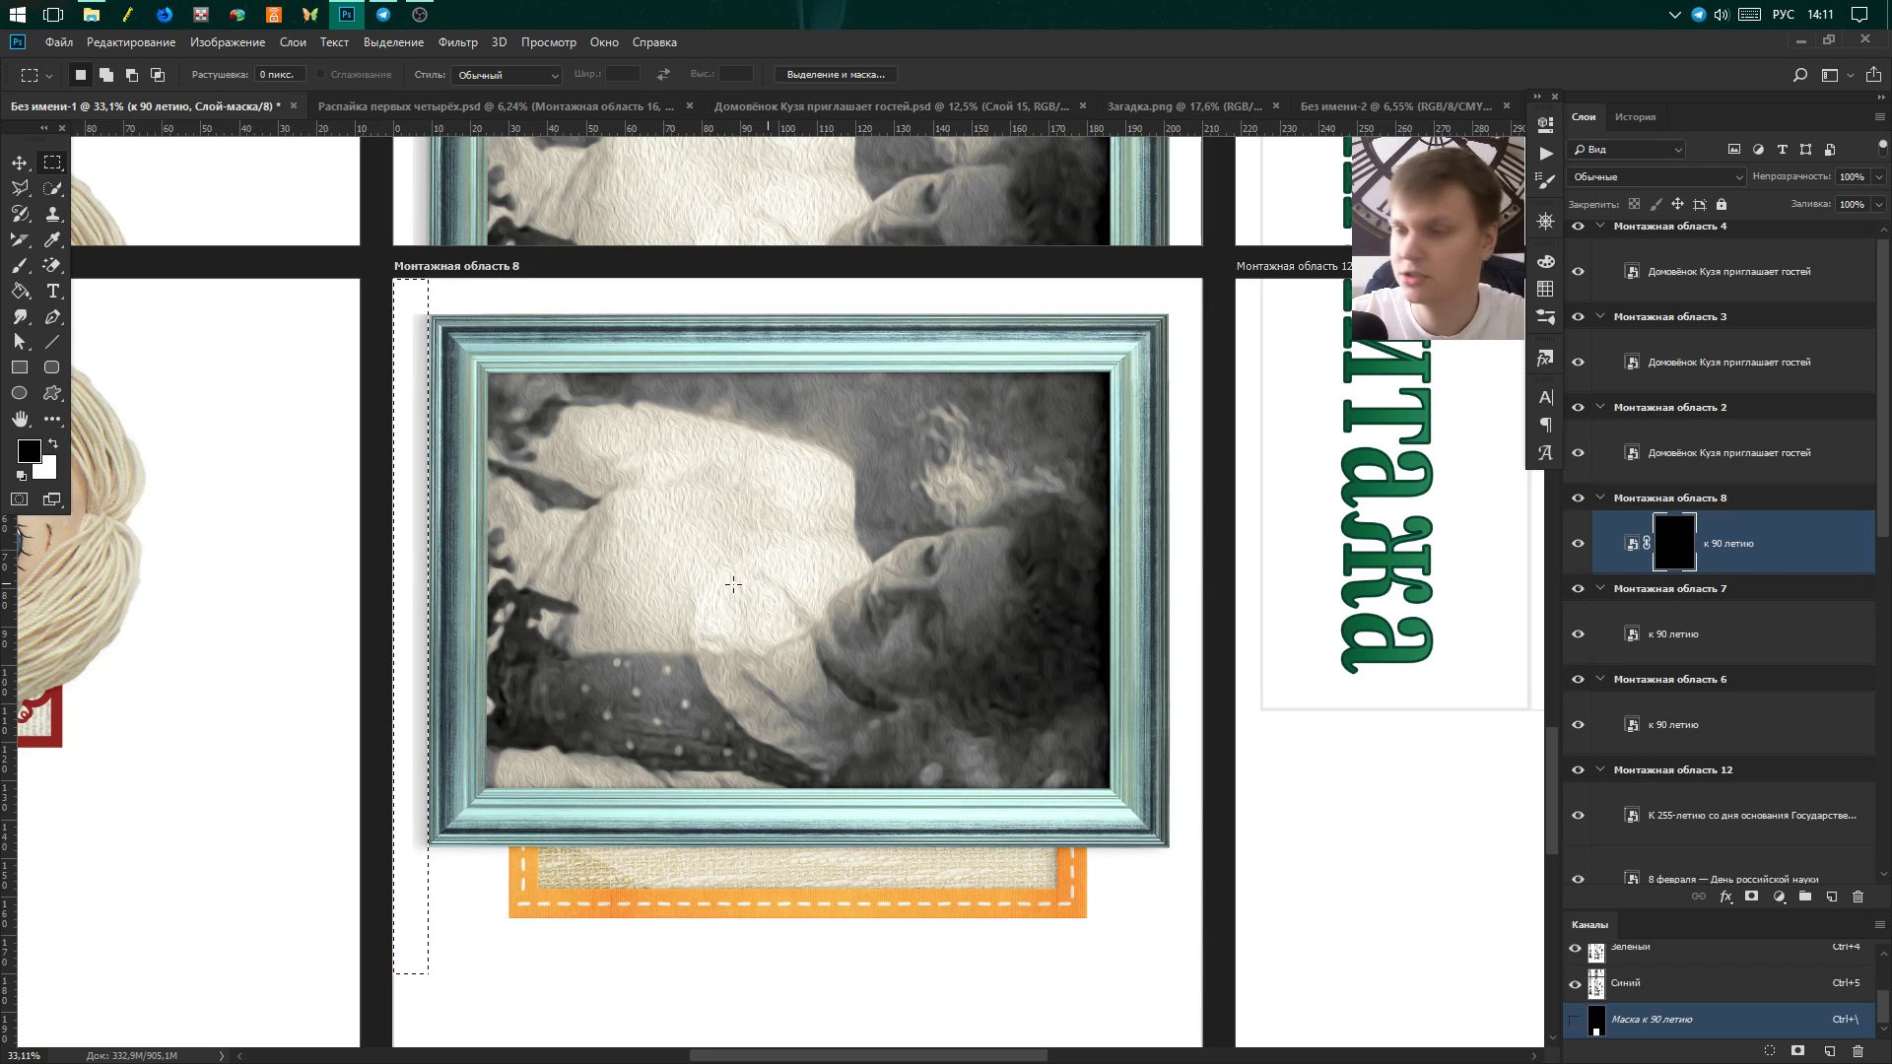
pyautogui.press('x')
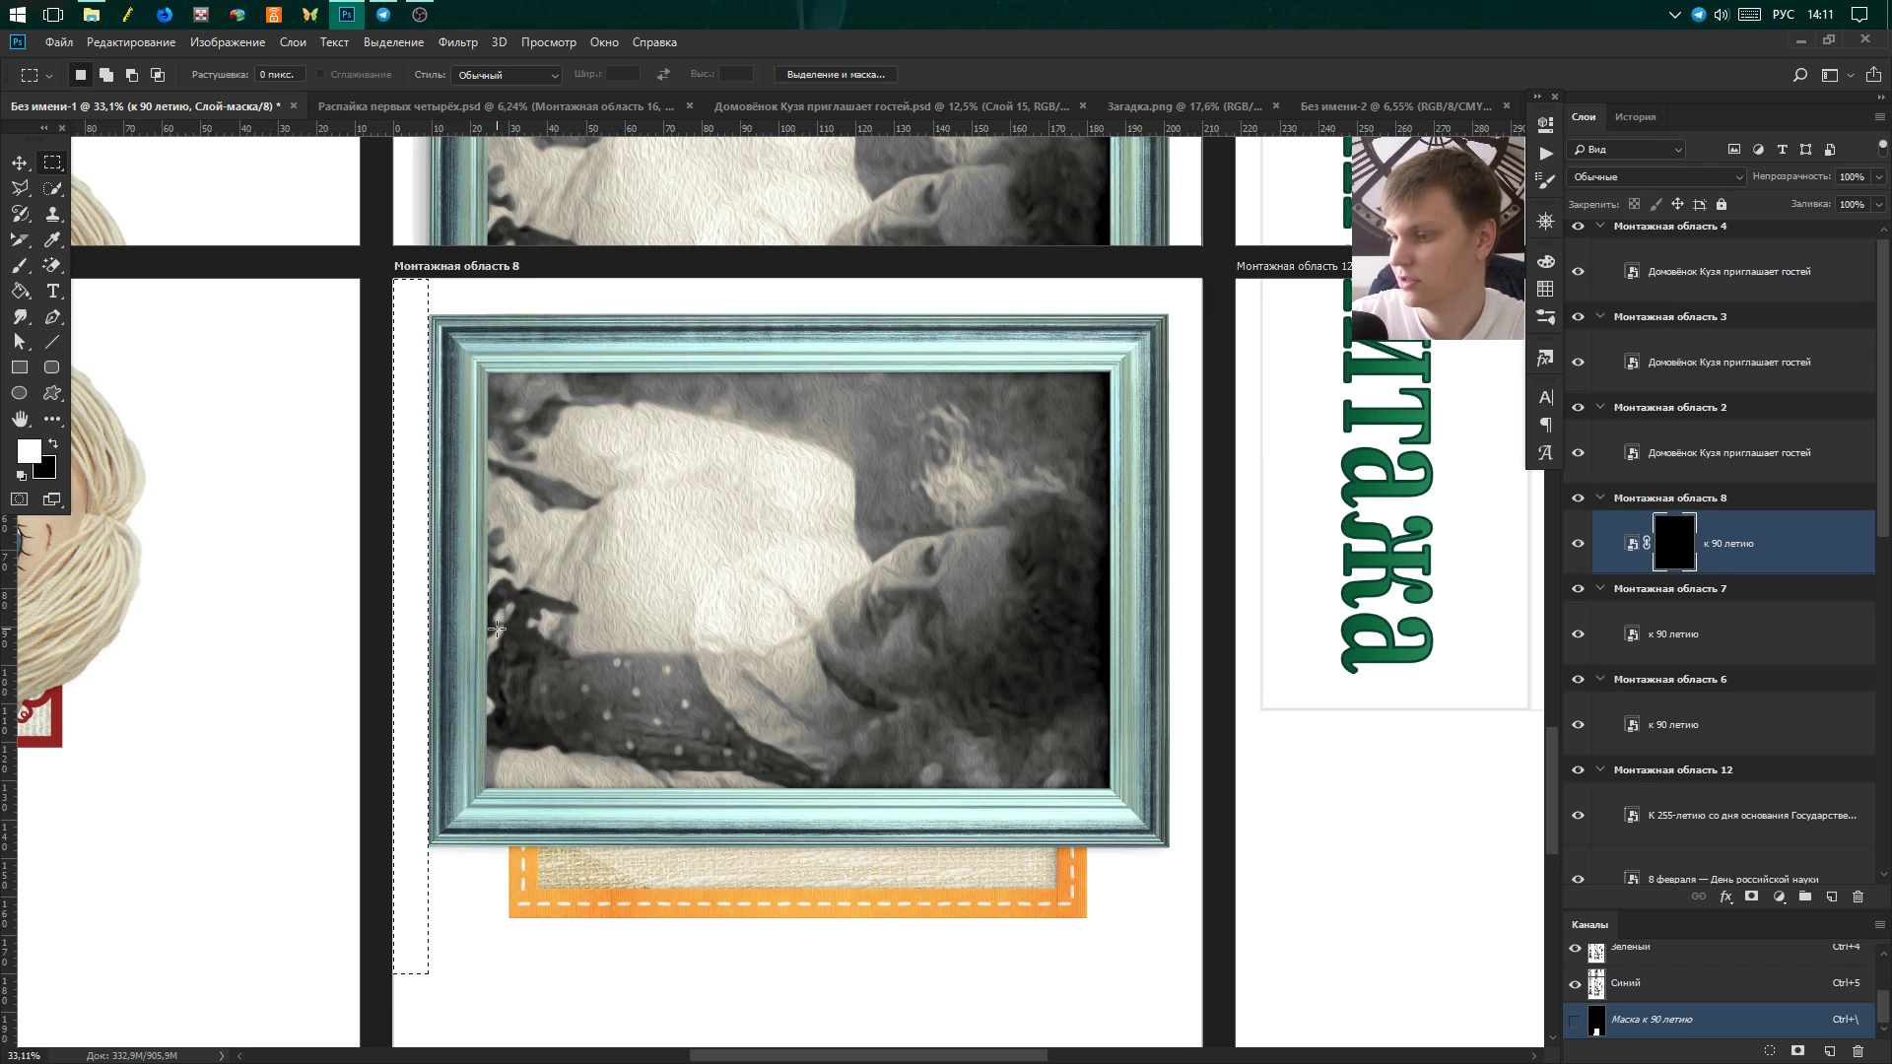
# Clear the corner areas left and right of the orange strip from the mask.
pyautogui.scroll(-2, 1148, 692)
pyautogui.scroll(3, 1084, 699)
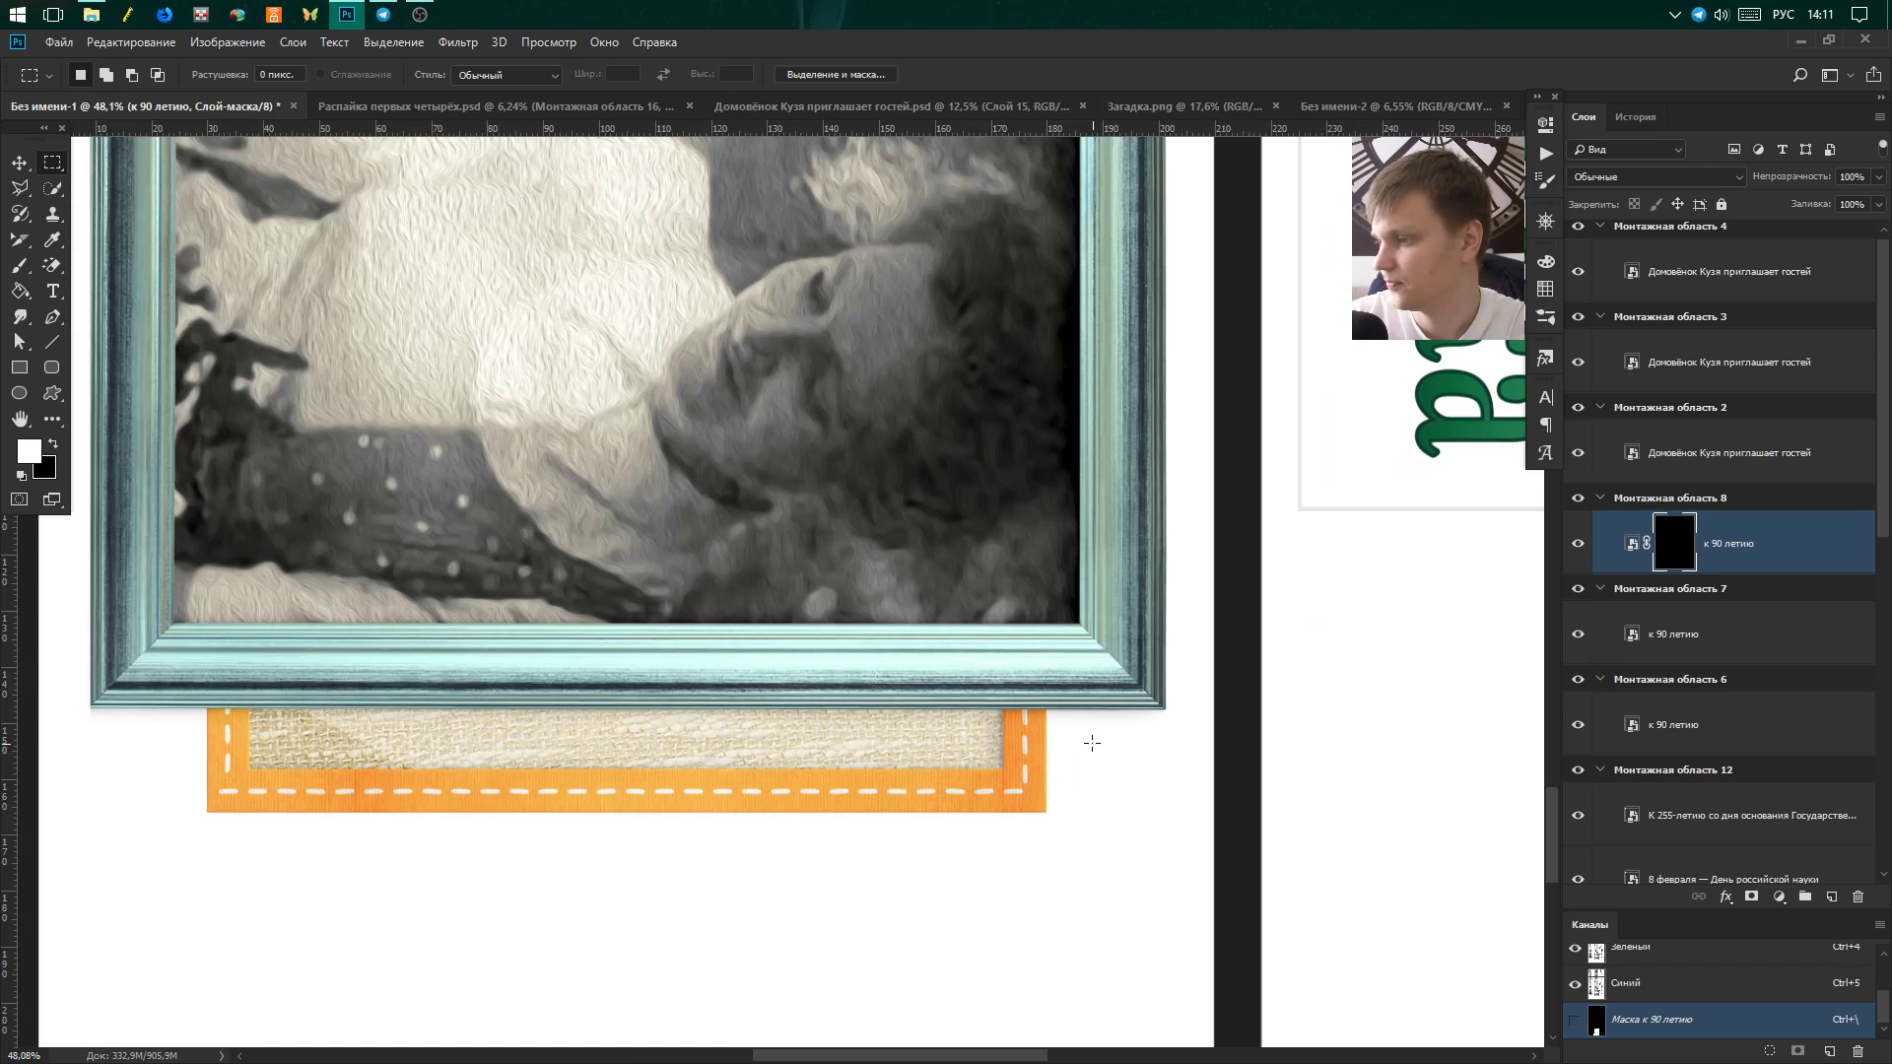
pyautogui.scroll(3, 1023, 710)
pyautogui.moveTo(1031, 699); pyautogui.dragTo(1227, 889)
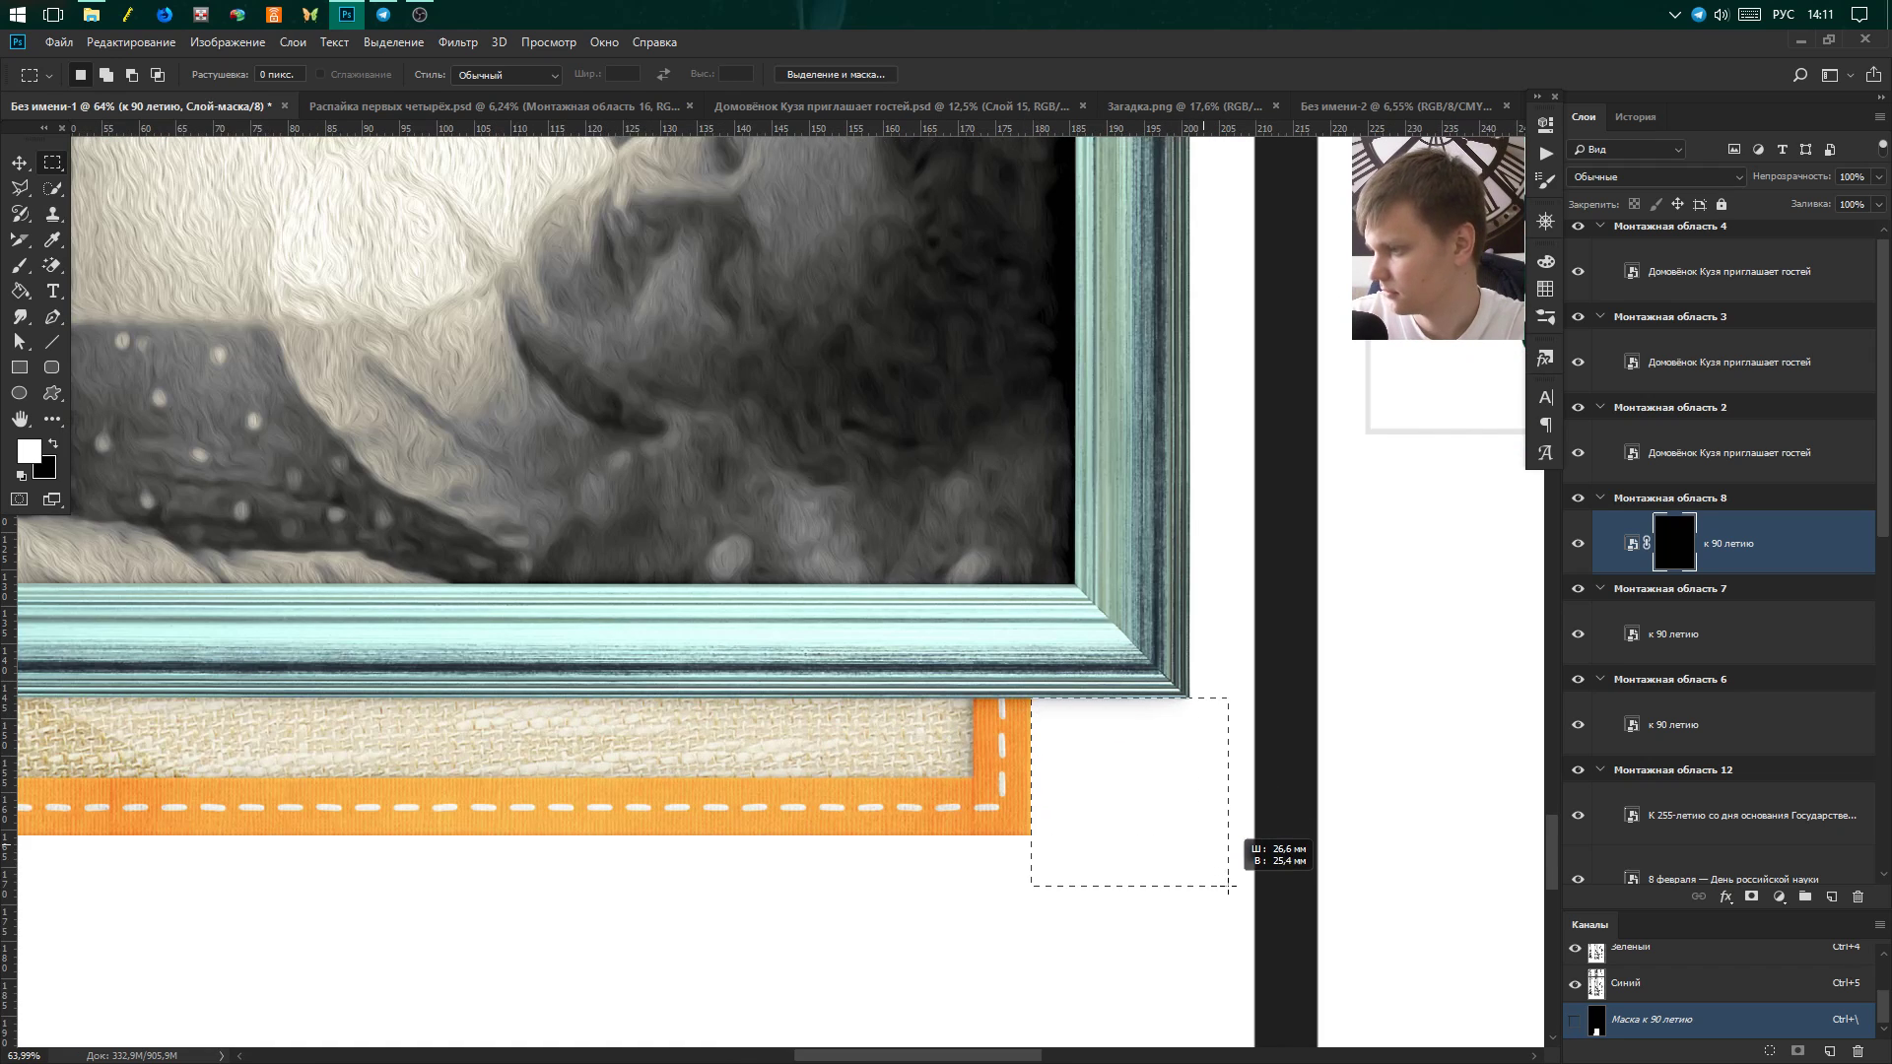
pyautogui.scroll(-3, 988, 767)
pyautogui.scroll(3, 486, 765)
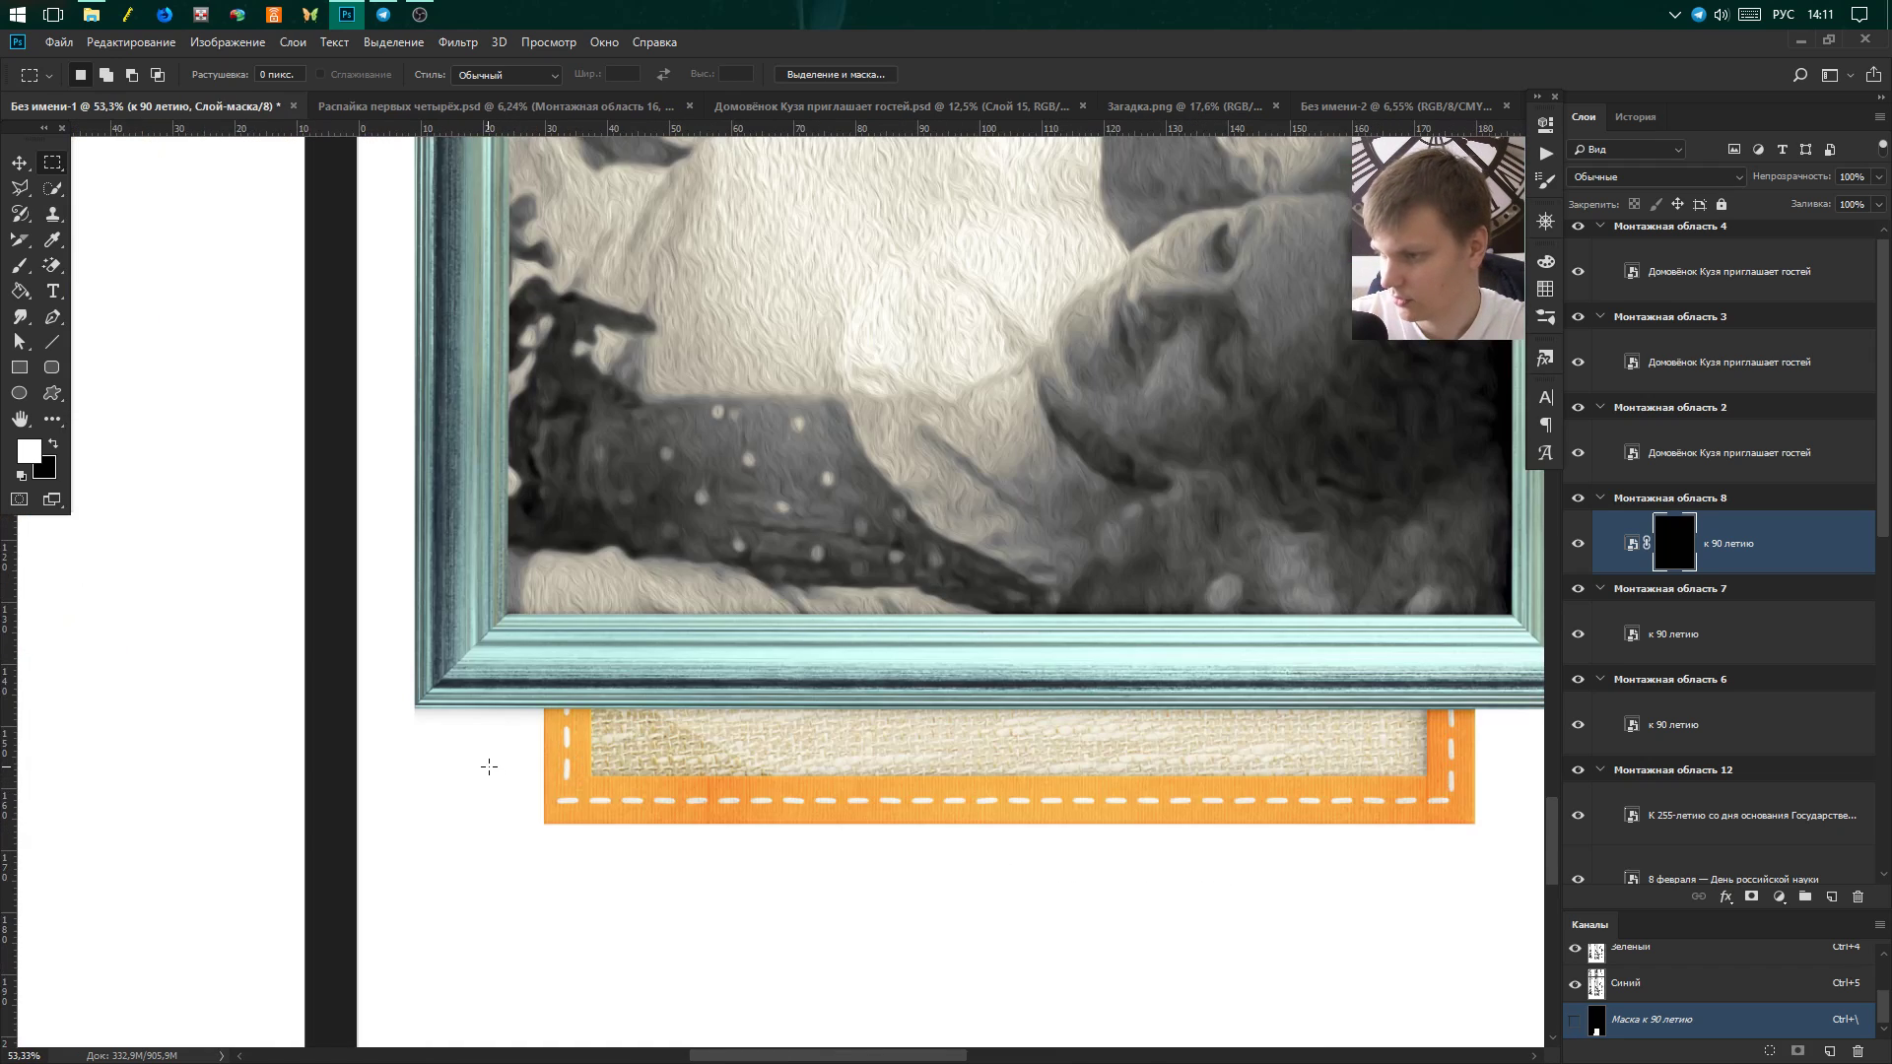
pyautogui.scroll(3, 355, 681)
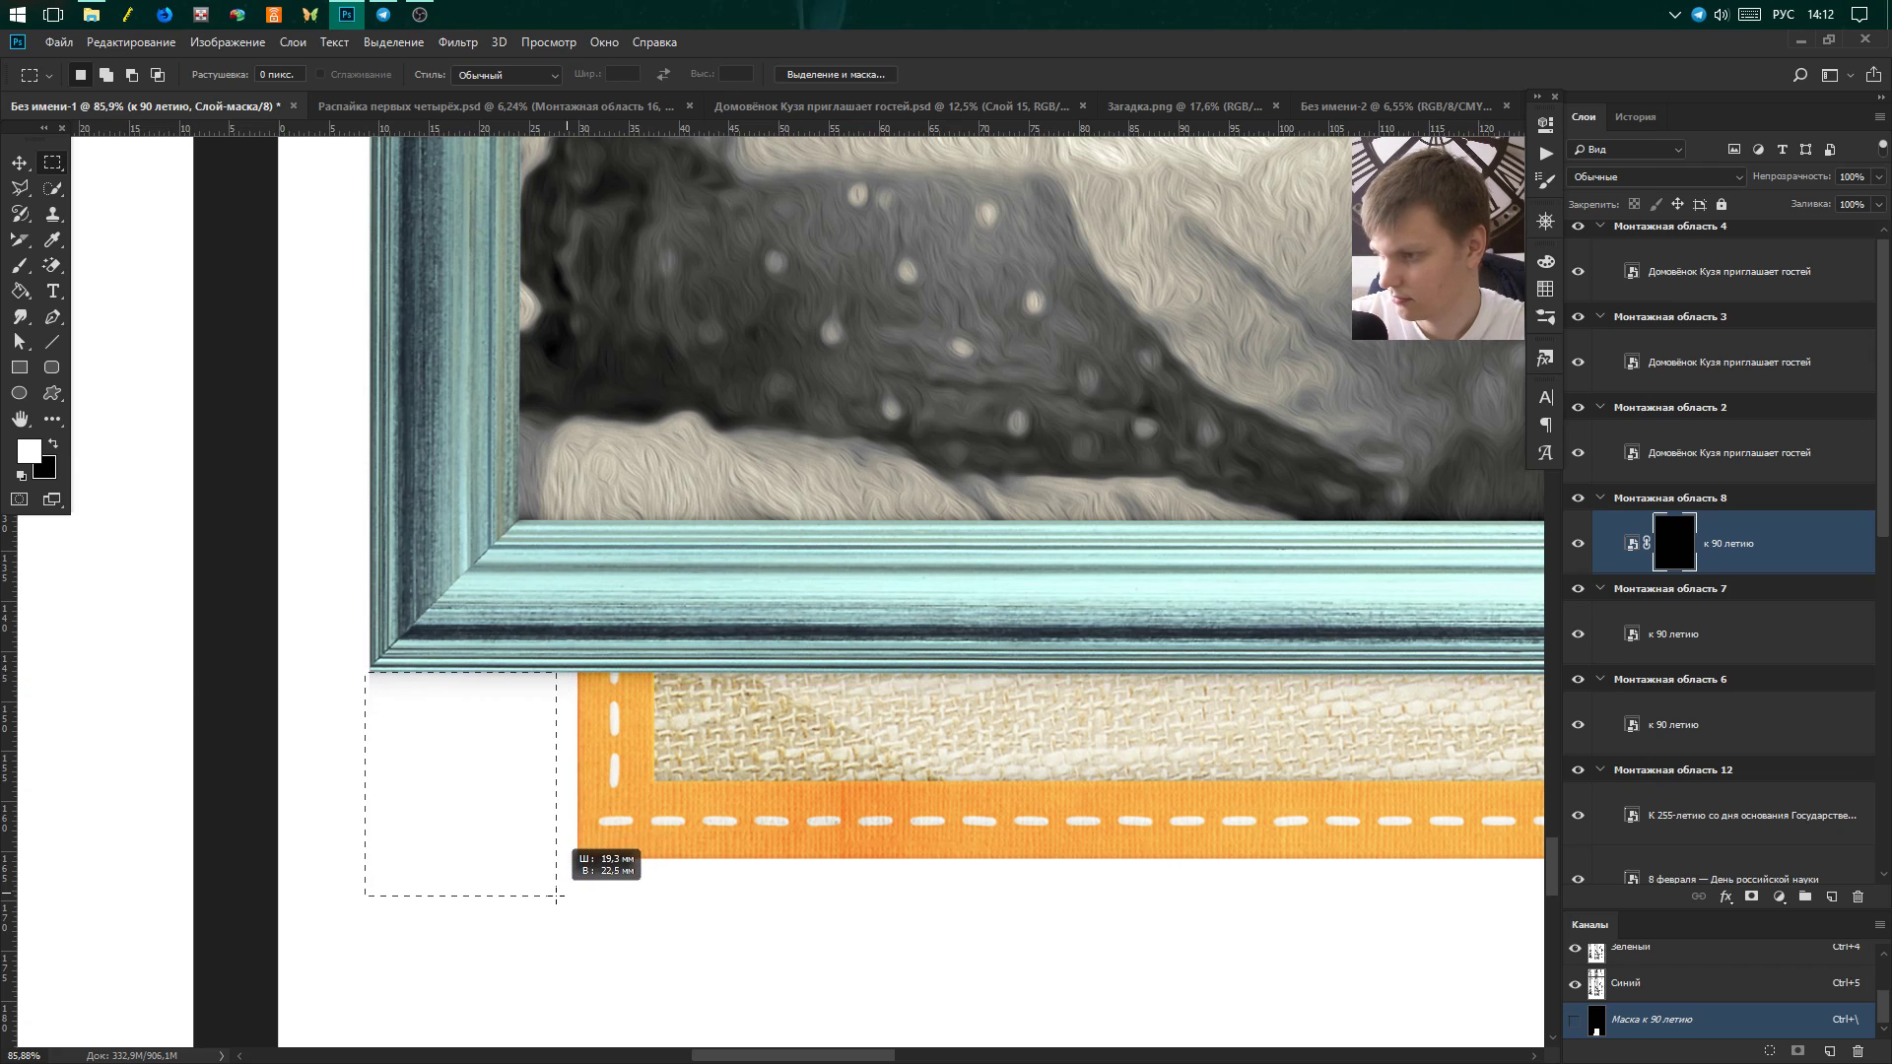
pyautogui.moveTo(389, 707); pyautogui.dragTo(584, 896)
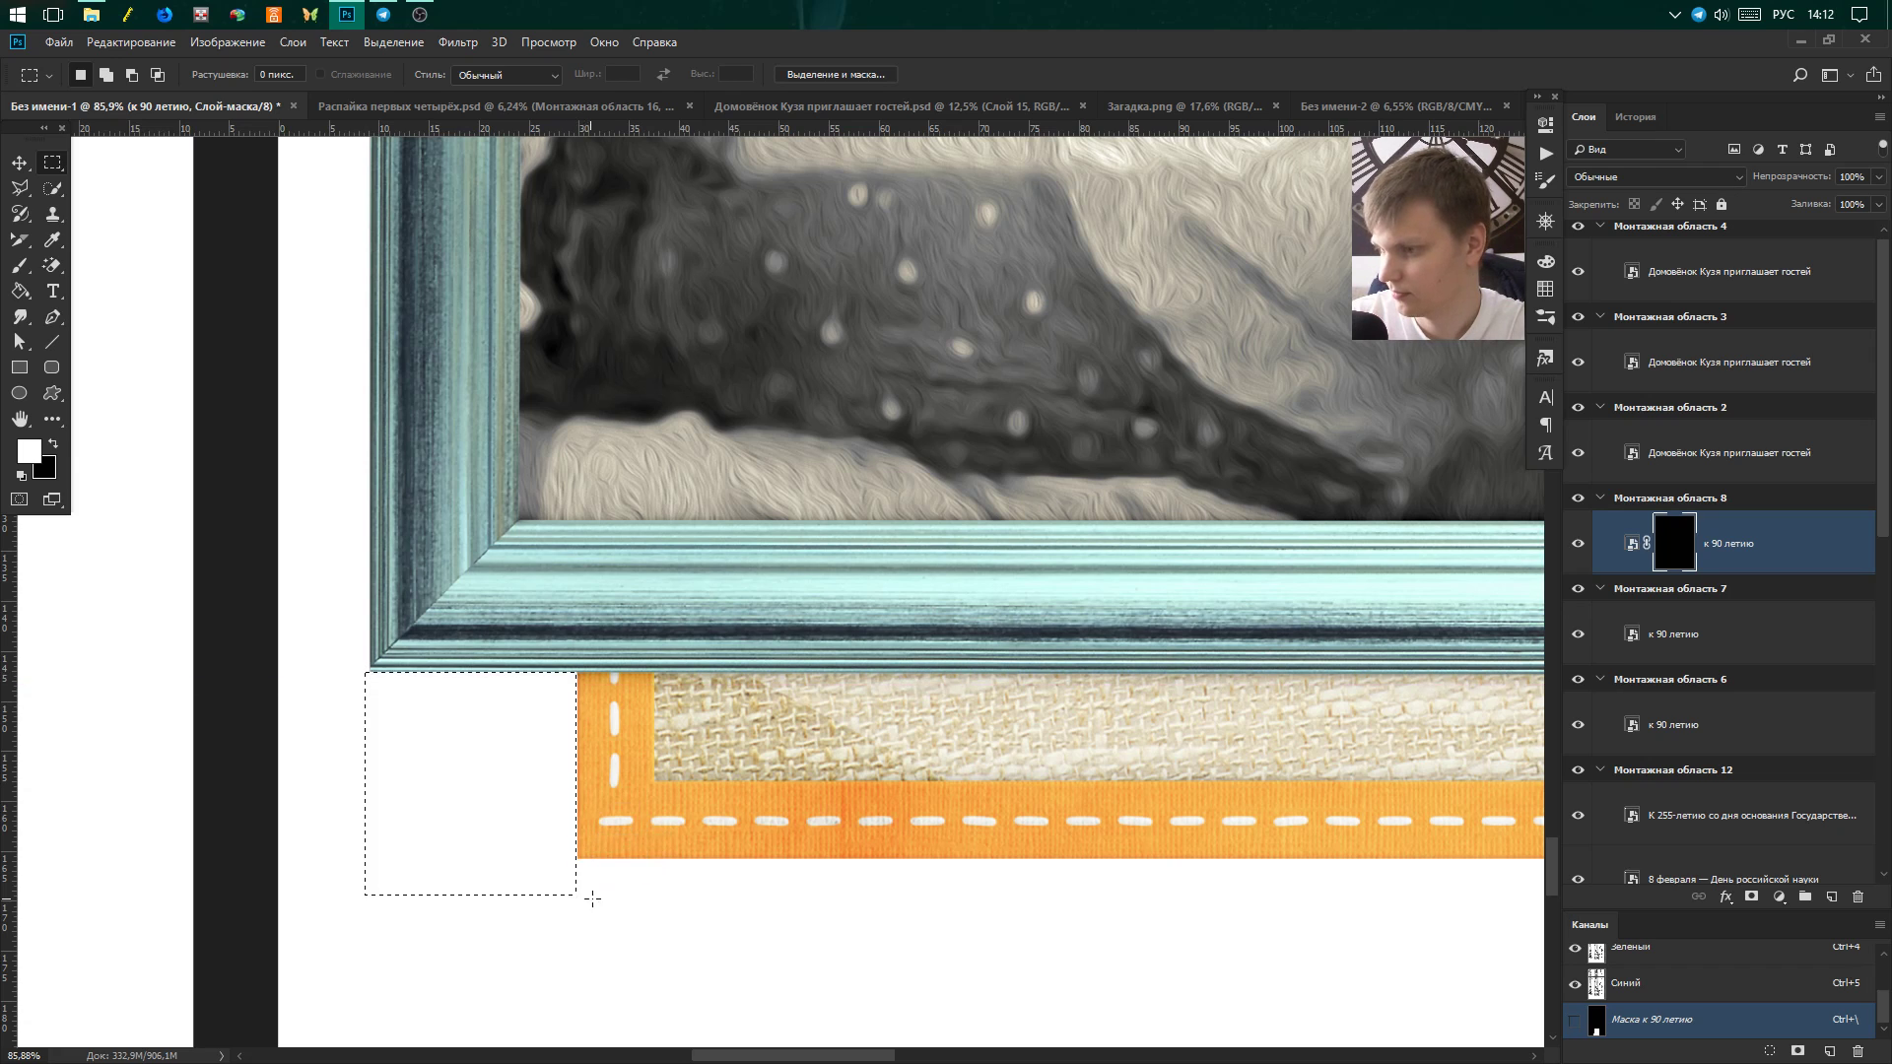
pyautogui.hotkey('ctrl', 'd')
# Delete the trial mask and select a rectangle enclosing the framed photo.
pyautogui.scroll(-5, 1291, 319)
pyautogui.scroll(1, 1271, 305)
pyautogui.scroll(-1, 581, 611)
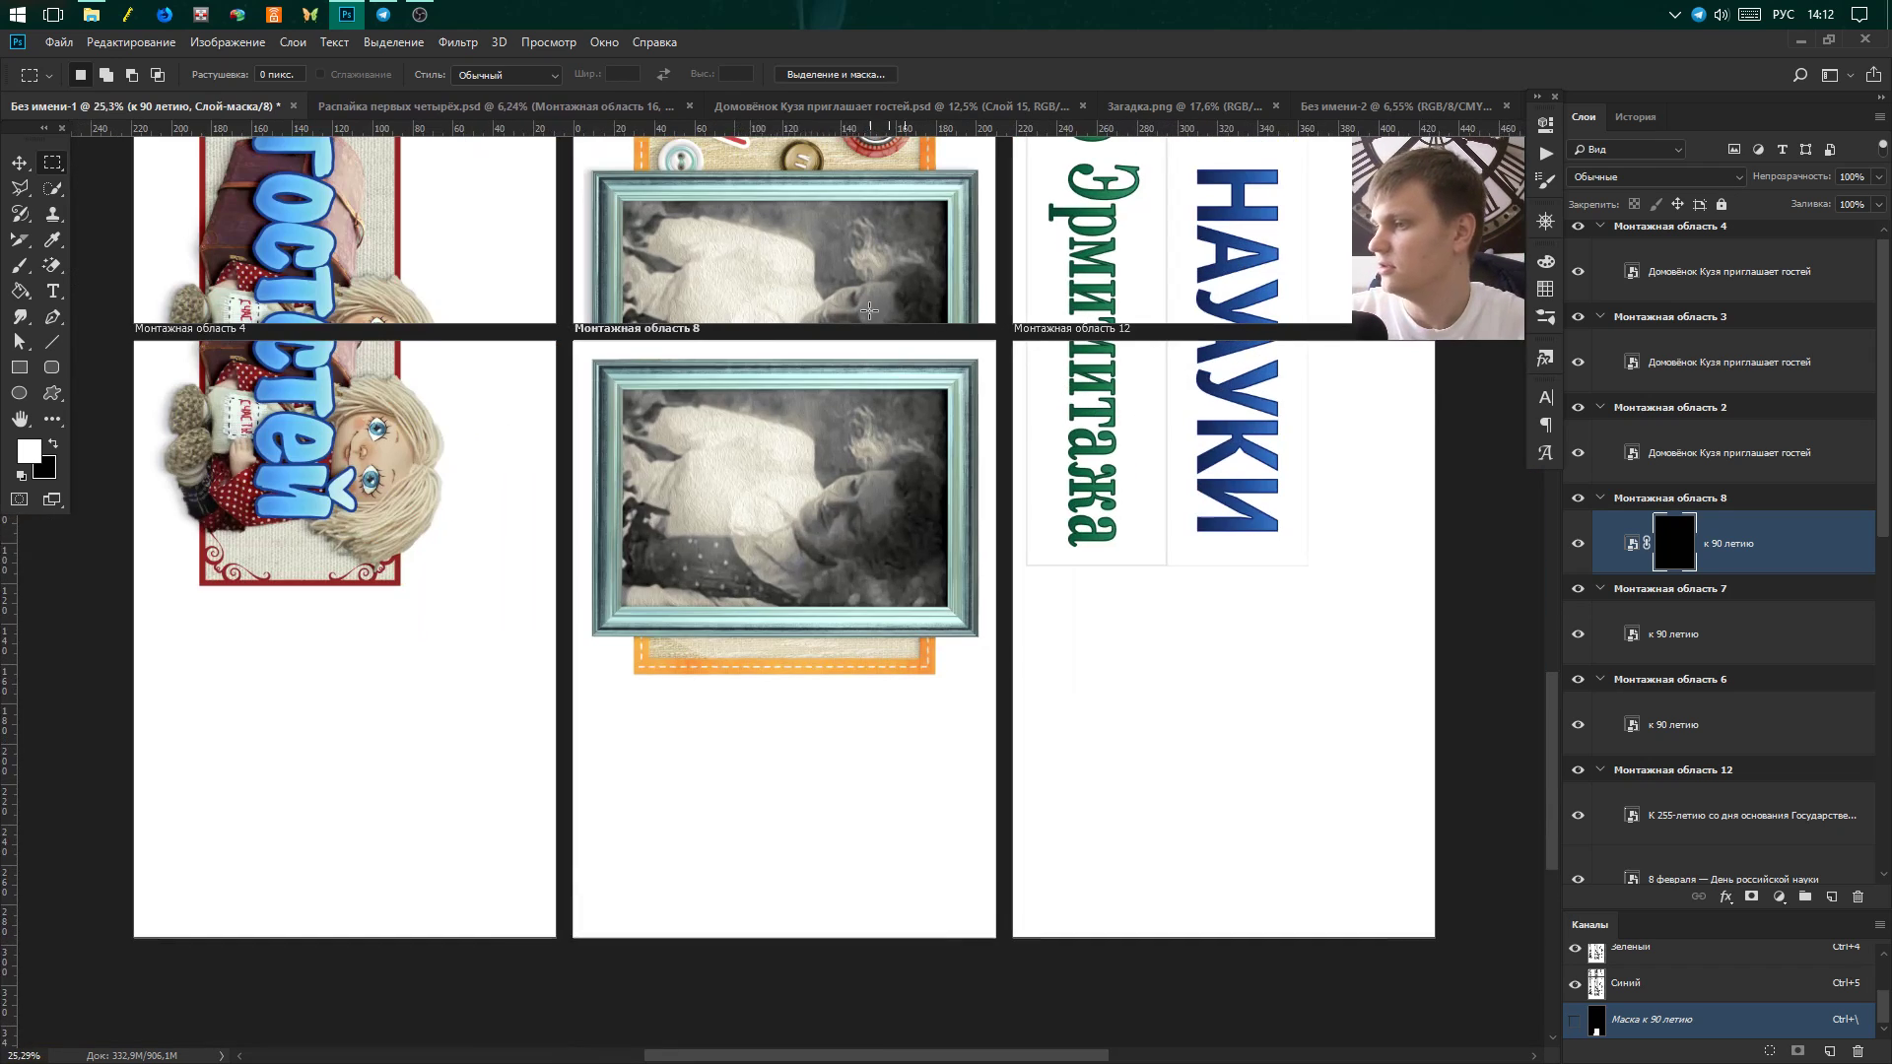
pyautogui.scroll(2, 916, 295)
pyautogui.click(1857, 897)
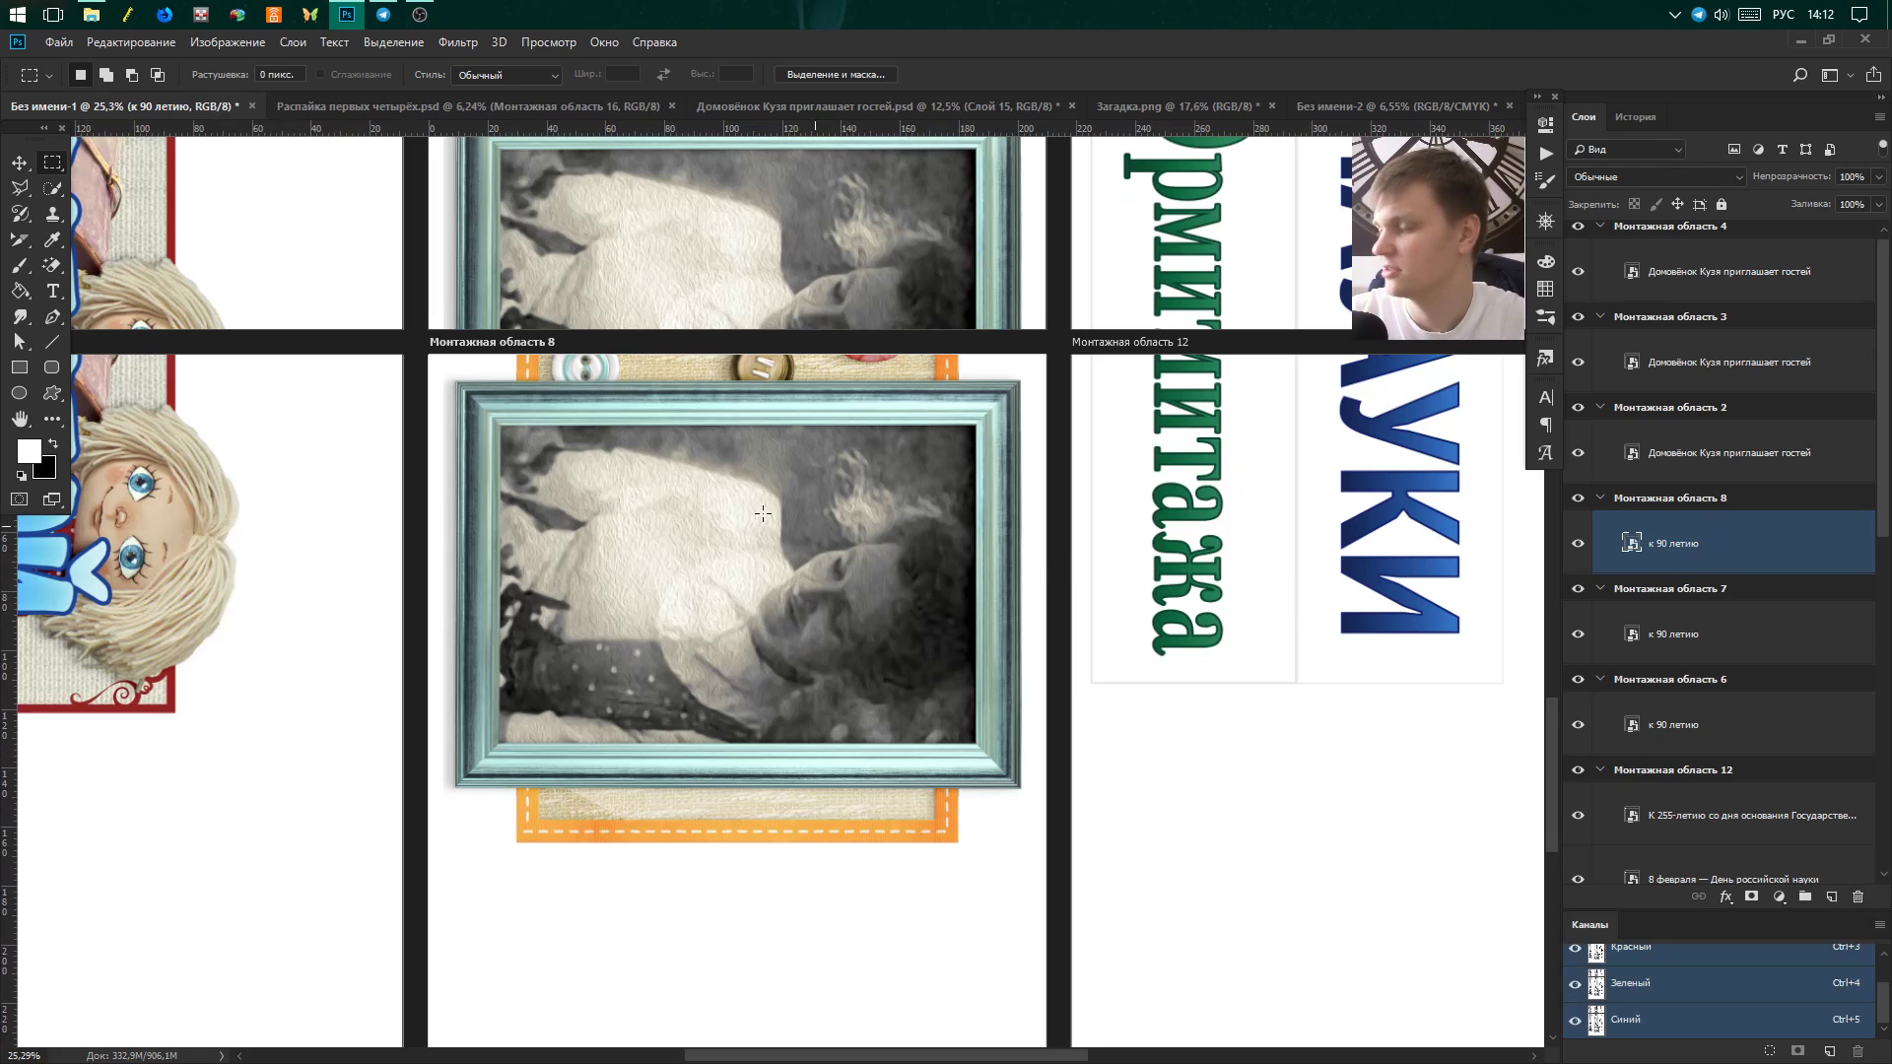
pyautogui.scroll(1, 472, 419)
pyautogui.moveTo(449, 371); pyautogui.dragTo(1142, 962)
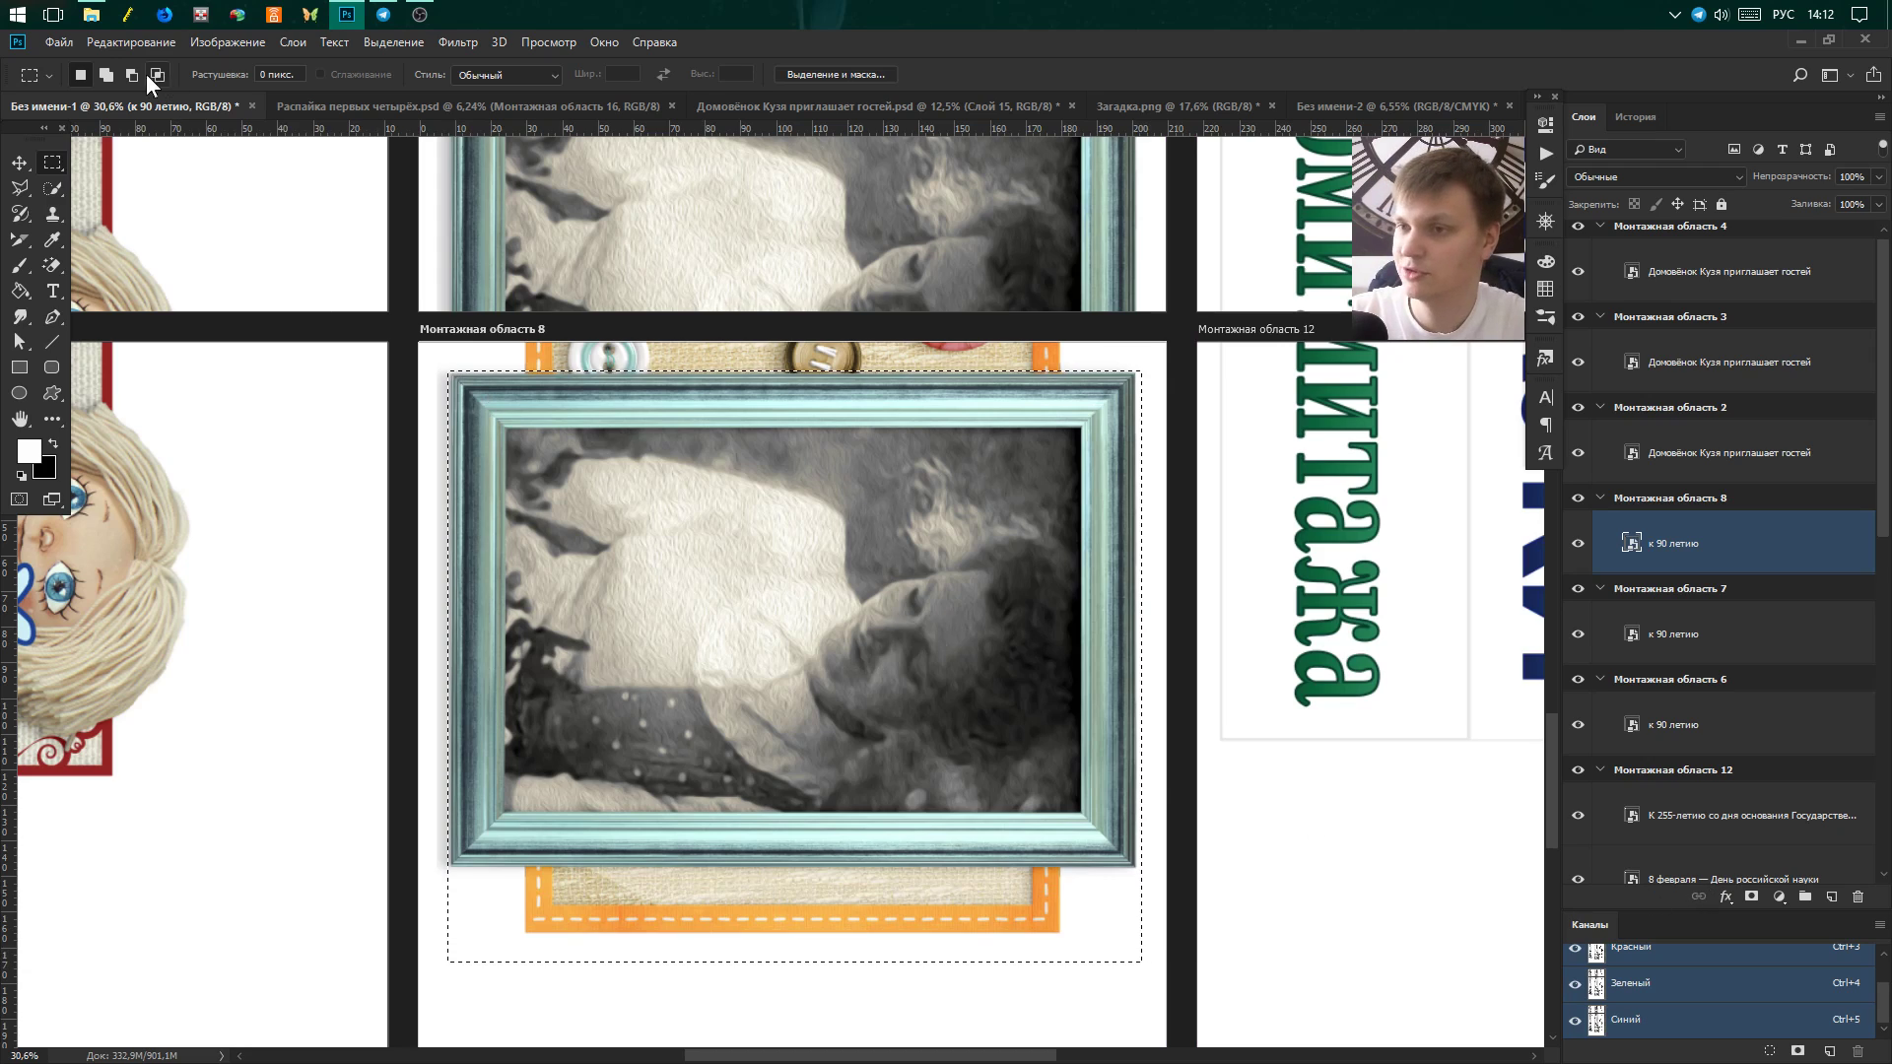
# Add a new layer mask, then use History to step back to before 'Удалить слой-маску'.
pyautogui.click(1751, 896)
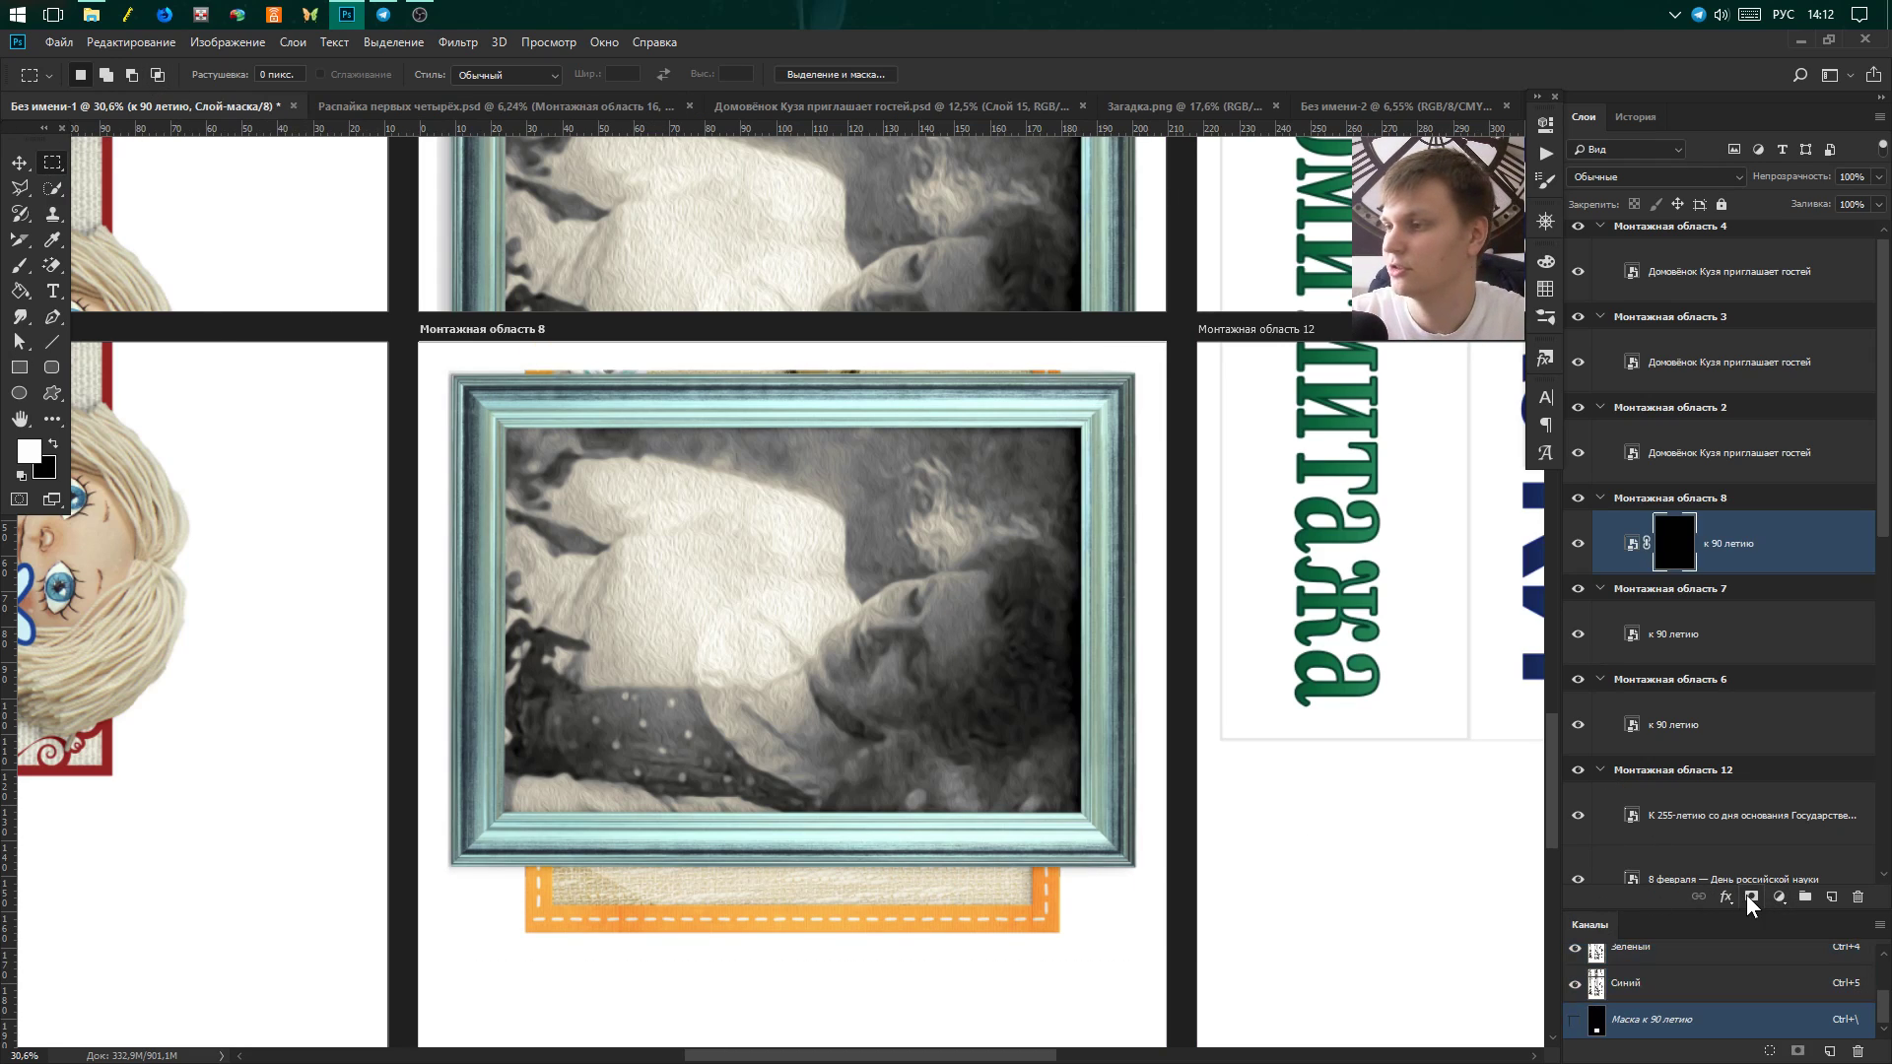
pyautogui.click(1651, 120)
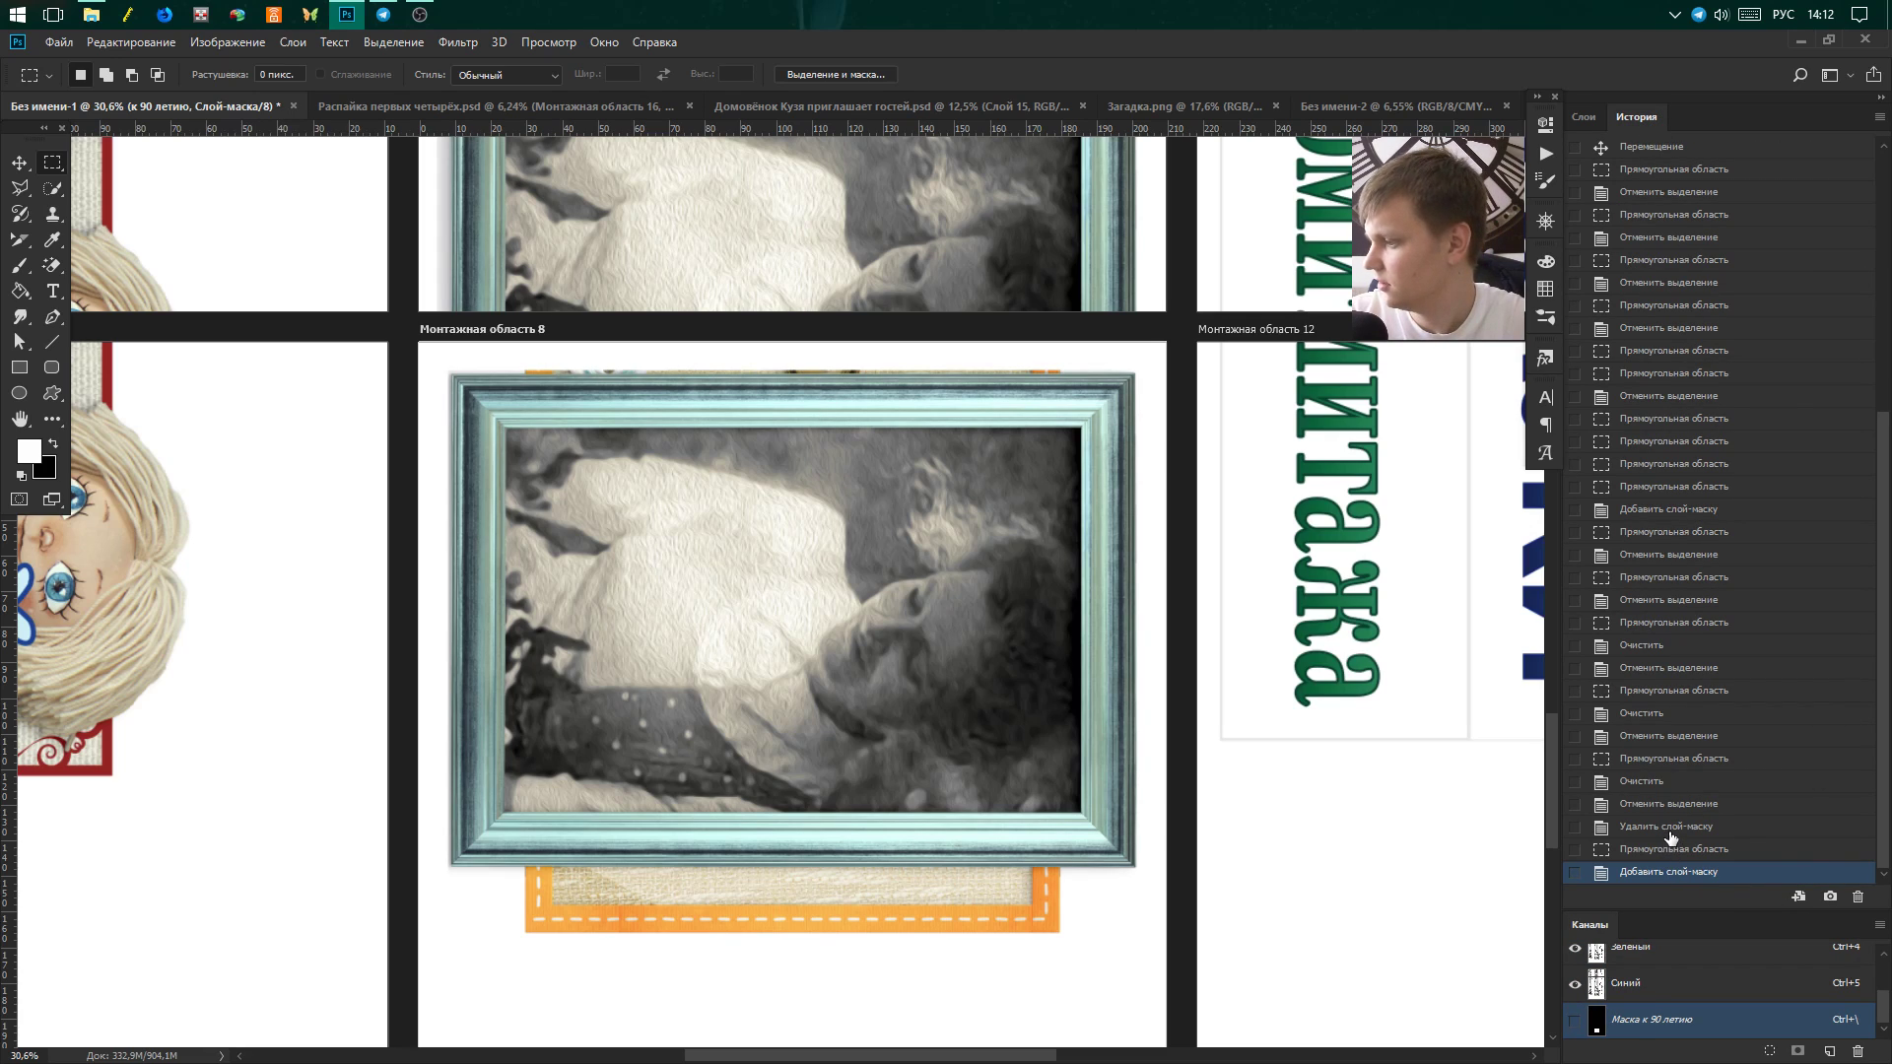
pyautogui.click(1671, 828)
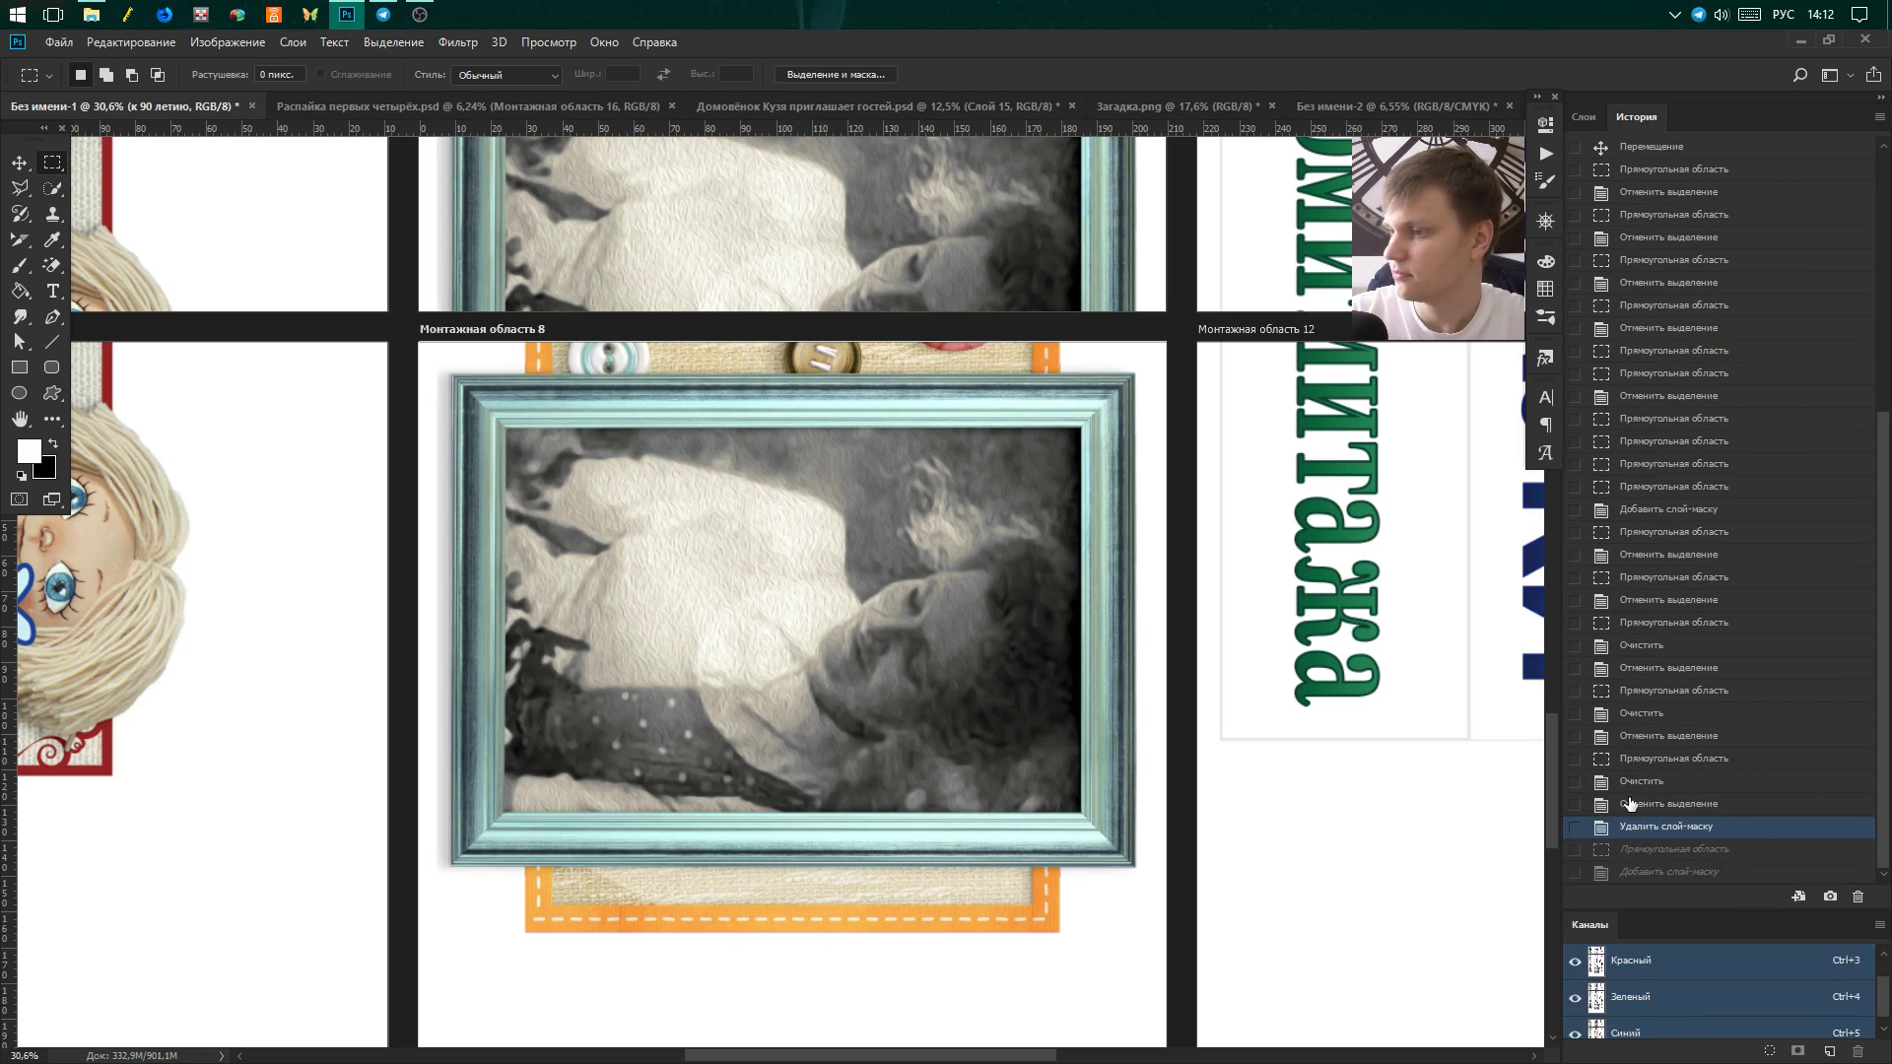
pyautogui.click(1631, 803)
pyautogui.scroll(-3, 550, 411)
pyautogui.scroll(-3, 550, 410)
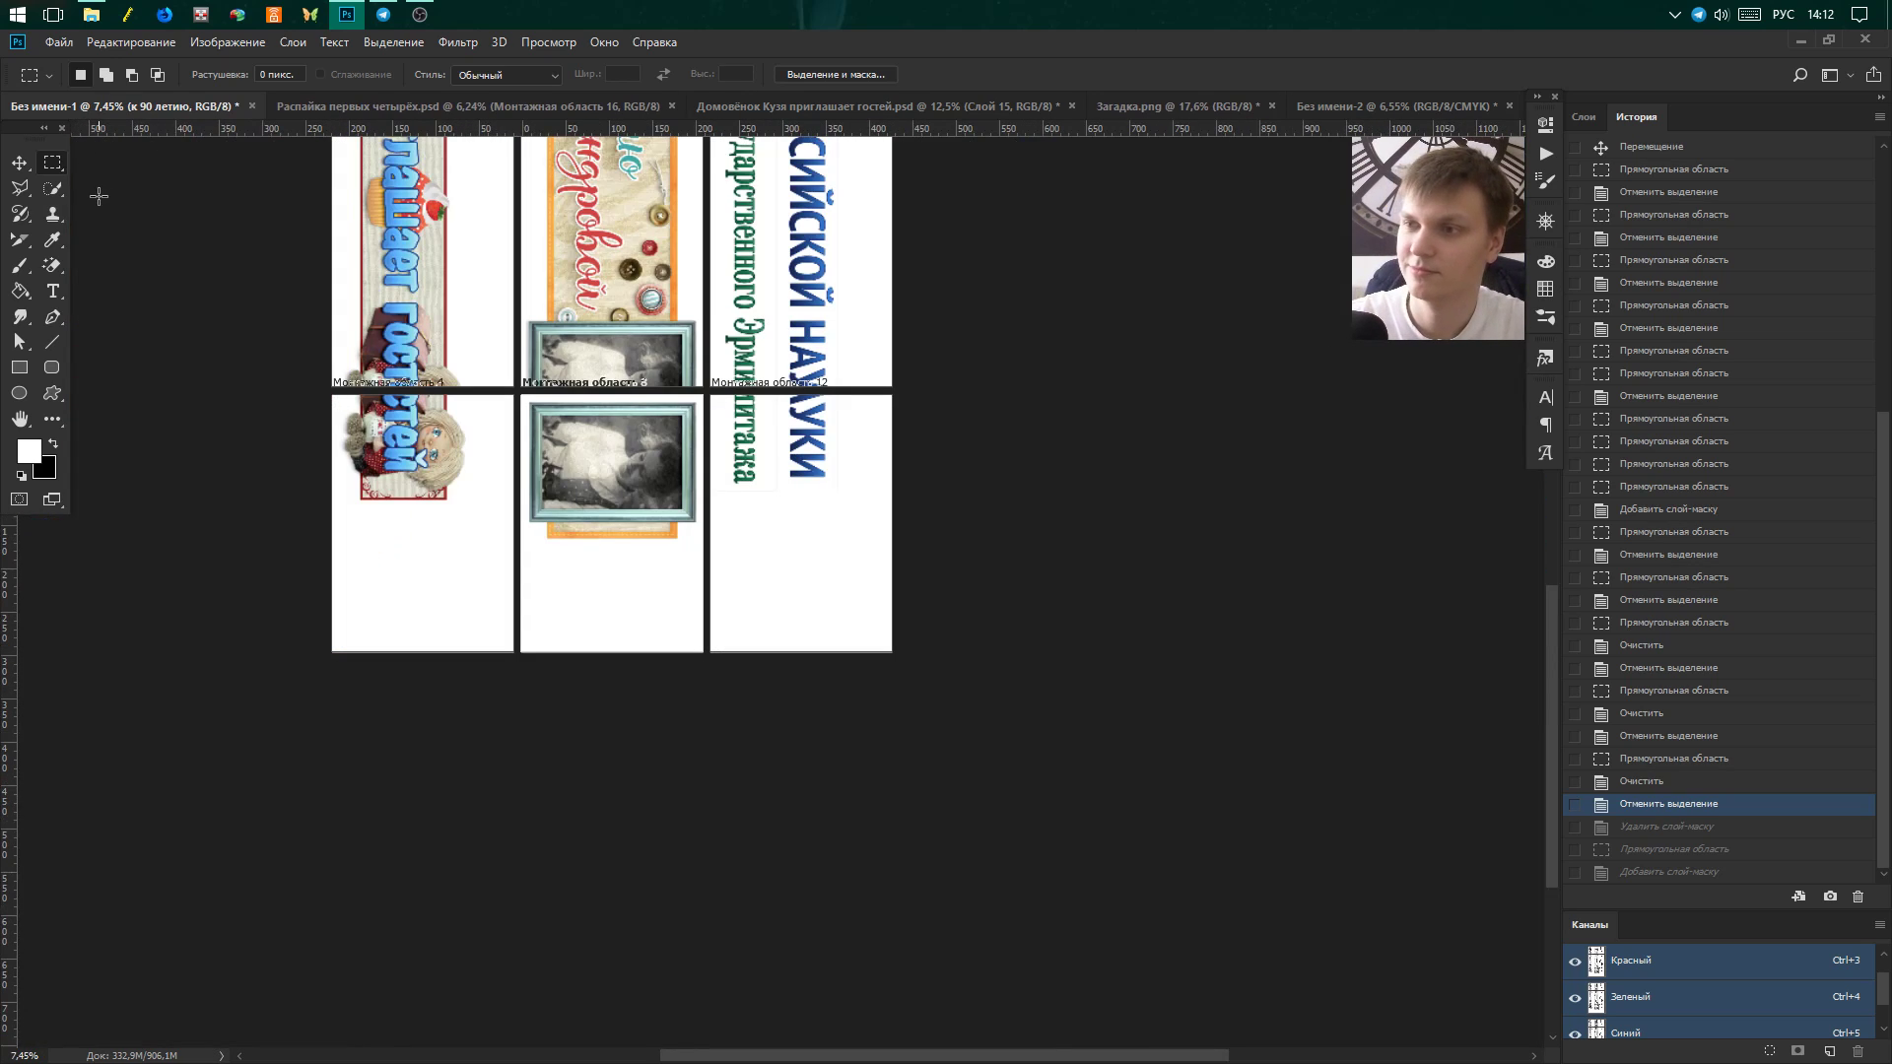
# Look through the File > Export options and close the menu without exporting.
pyautogui.click(59, 44)
pyautogui.moveTo(100, 310)
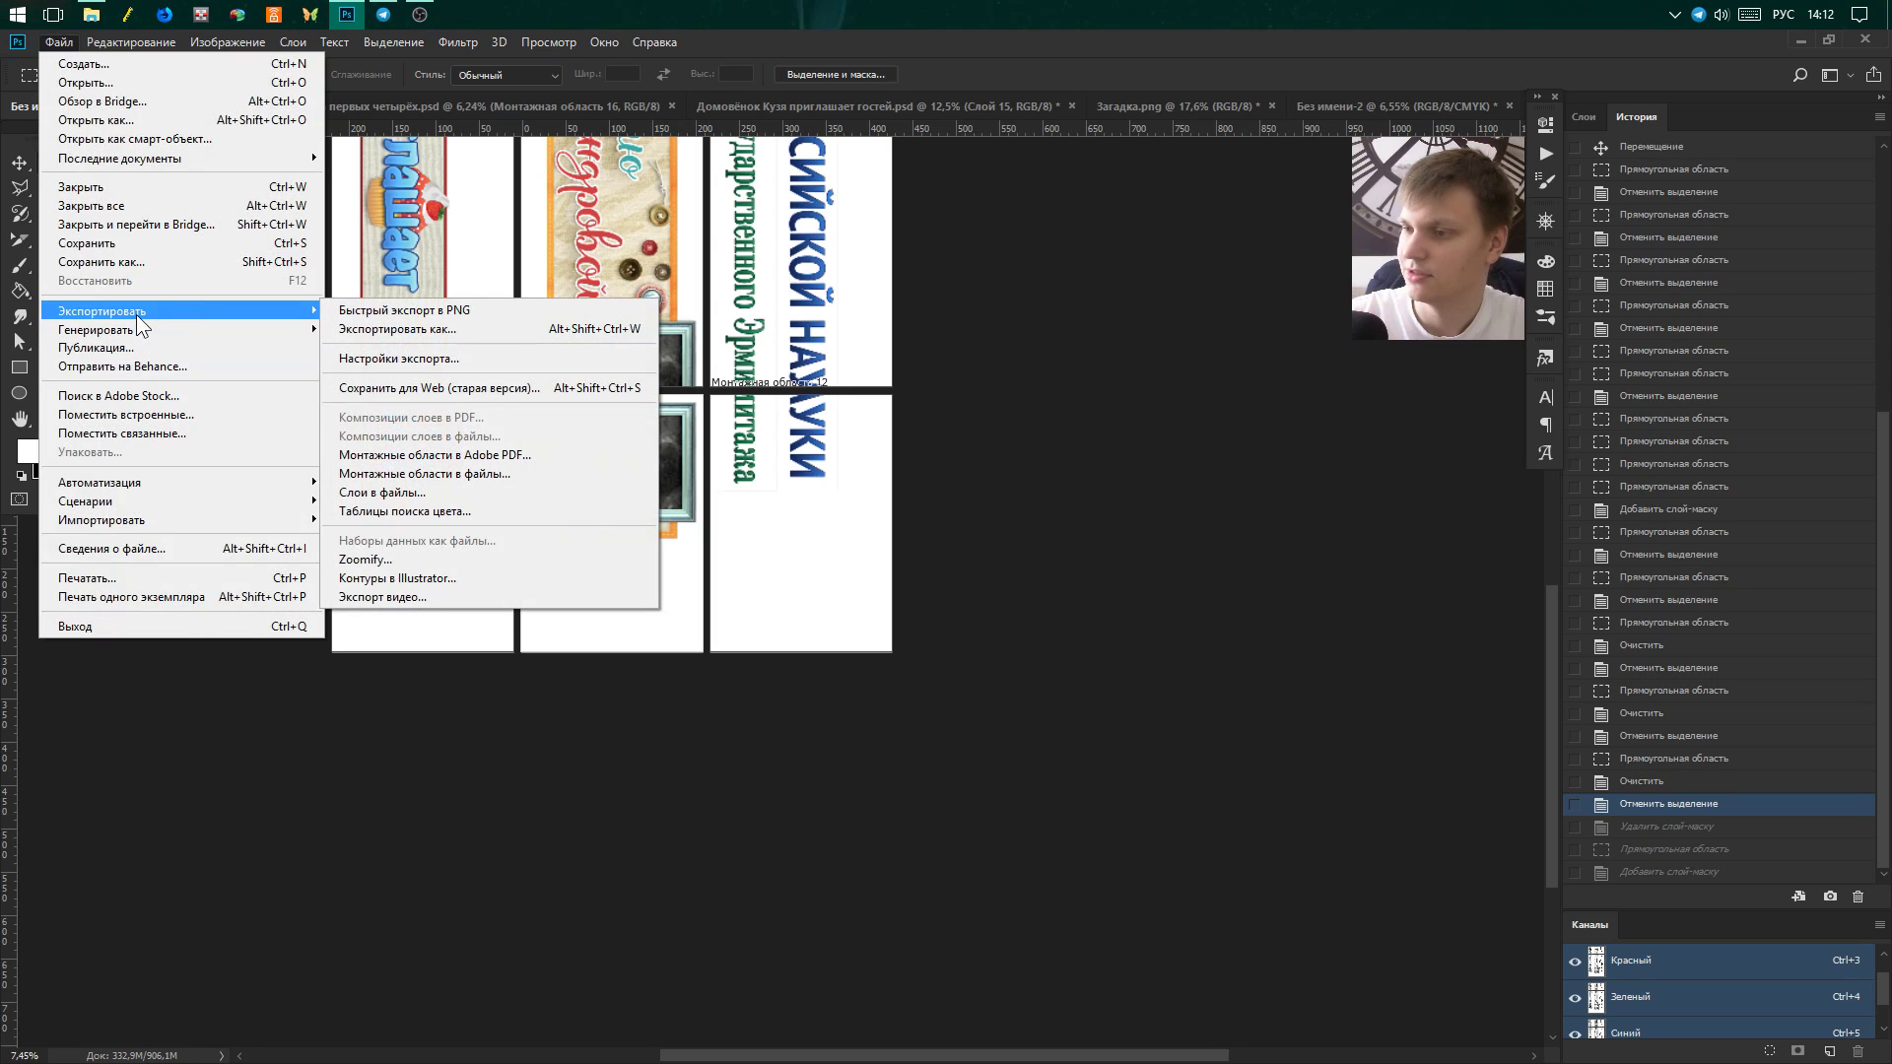
pyautogui.click(1356, 440)
pyautogui.scroll(-3, 637, 600)
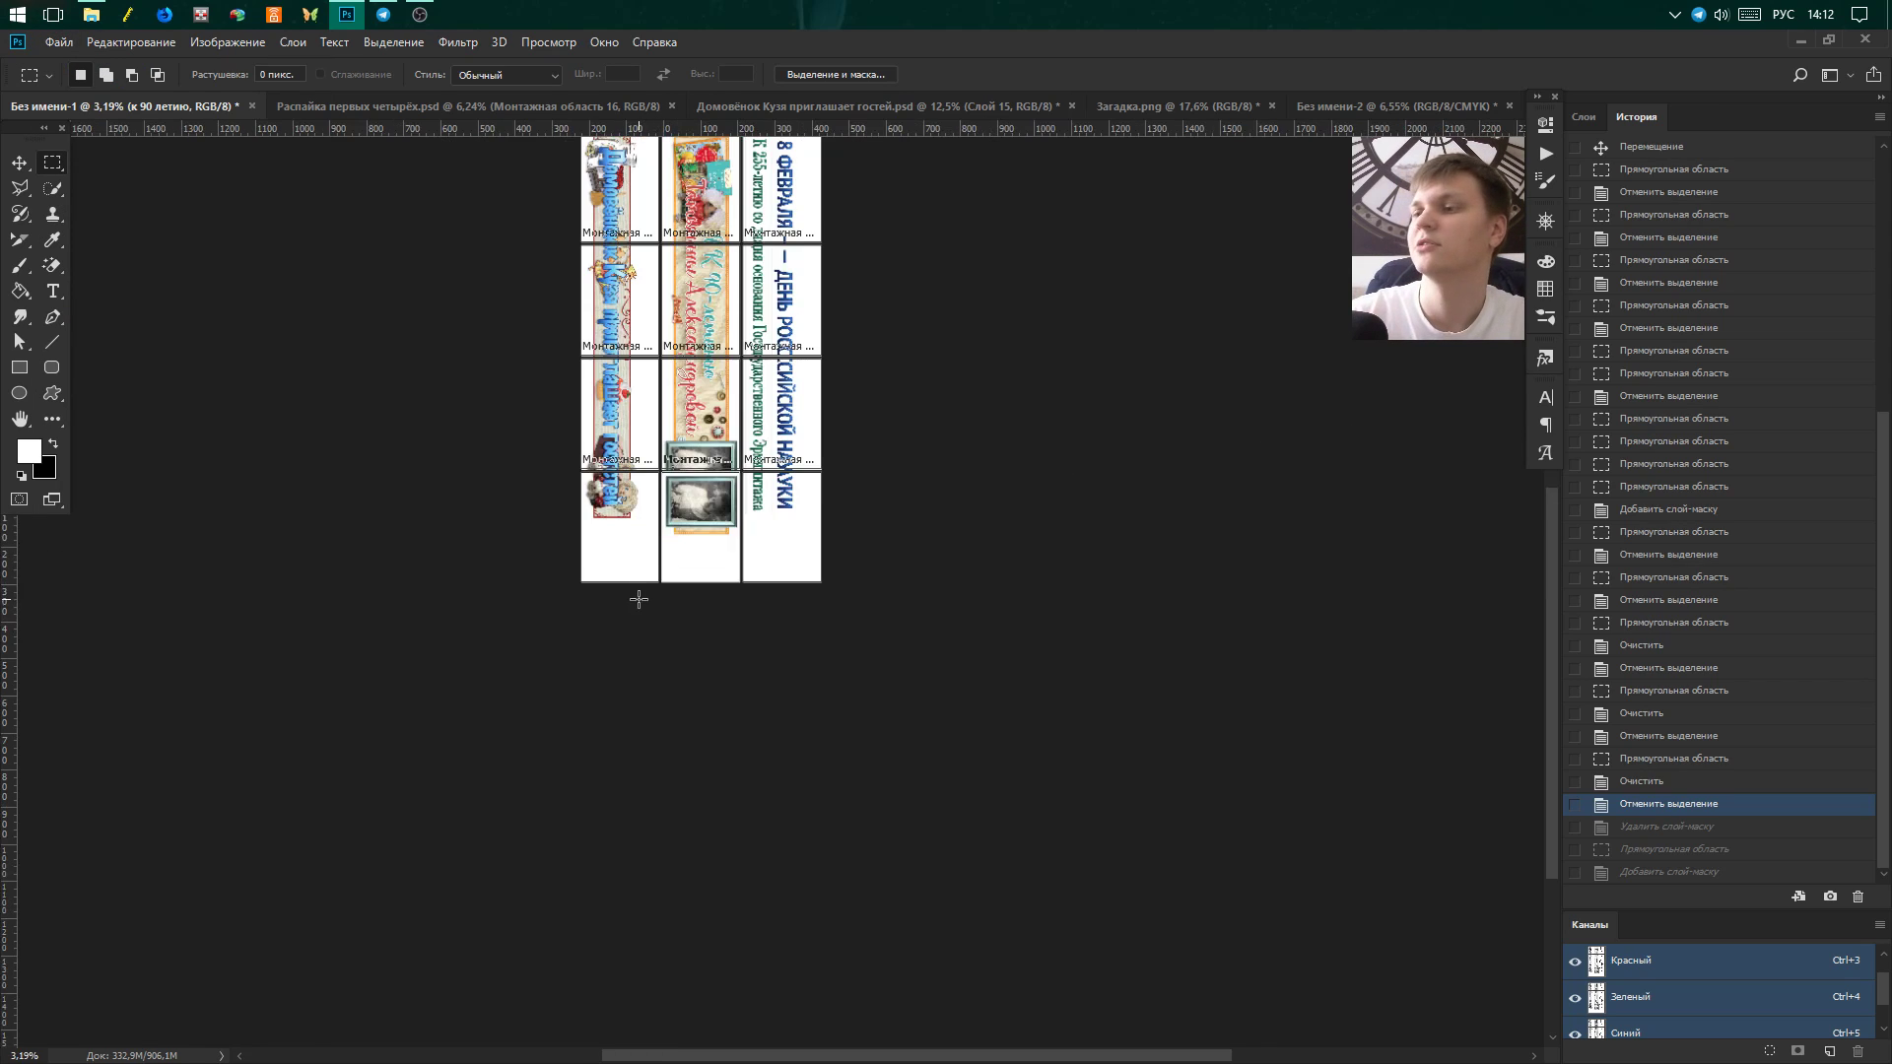
pyautogui.scroll(2, 669, 446)
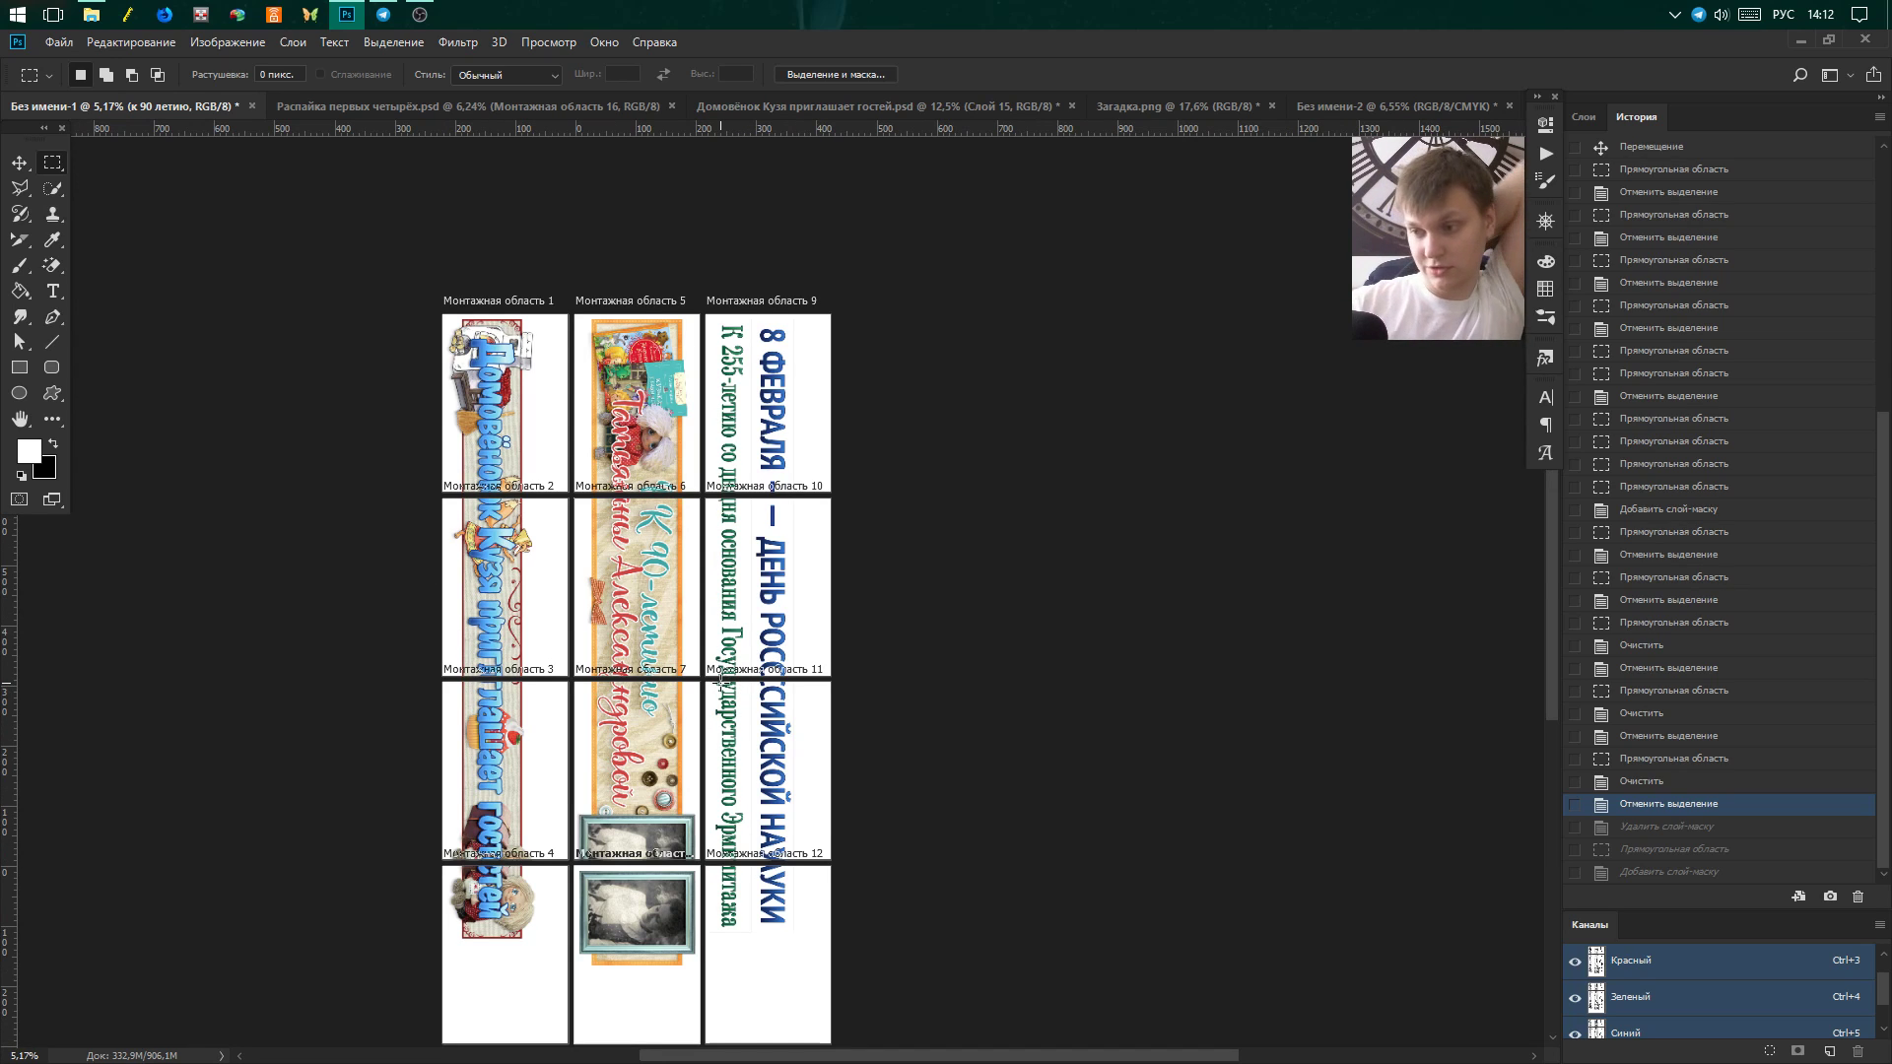
pyautogui.scroll(2, 628, 986)
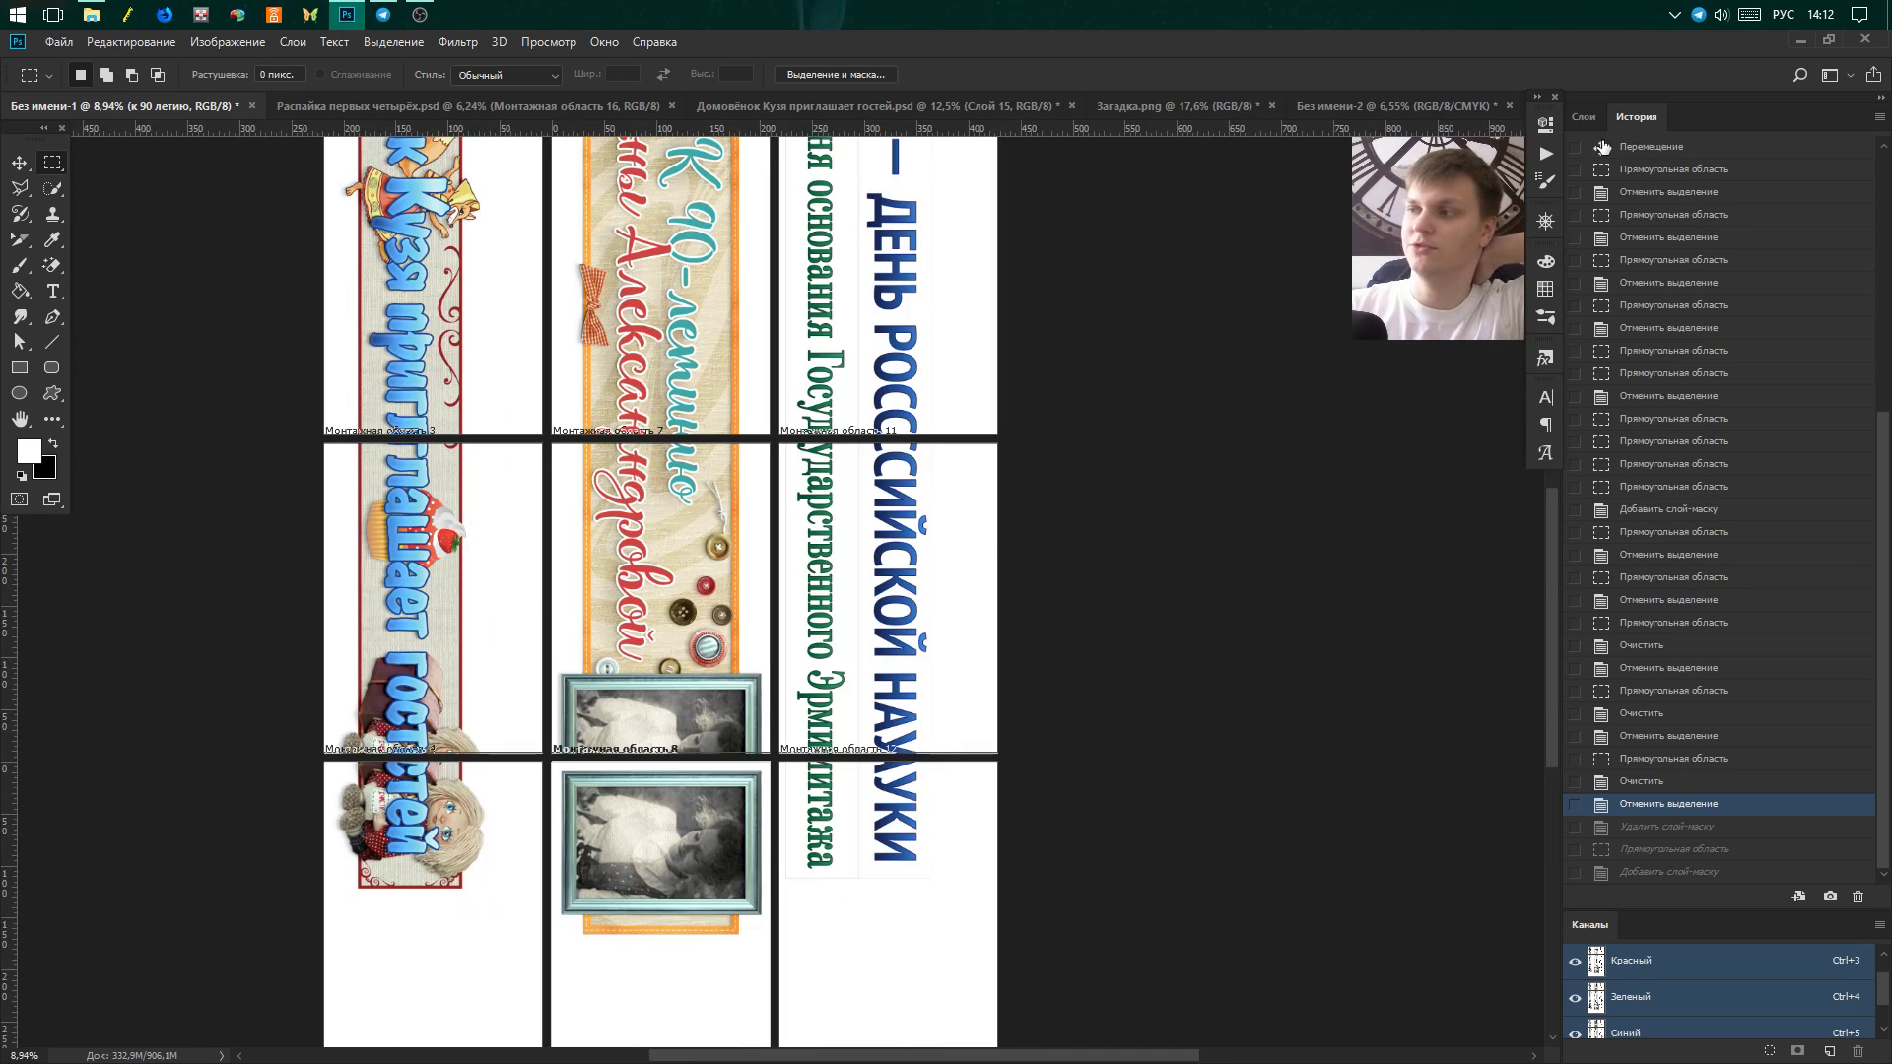
# Show the Layers panel again with F7 and view the whole twelve-artboard layout.
pyautogui.press('F7')
pyautogui.scroll(2, 653, 721)
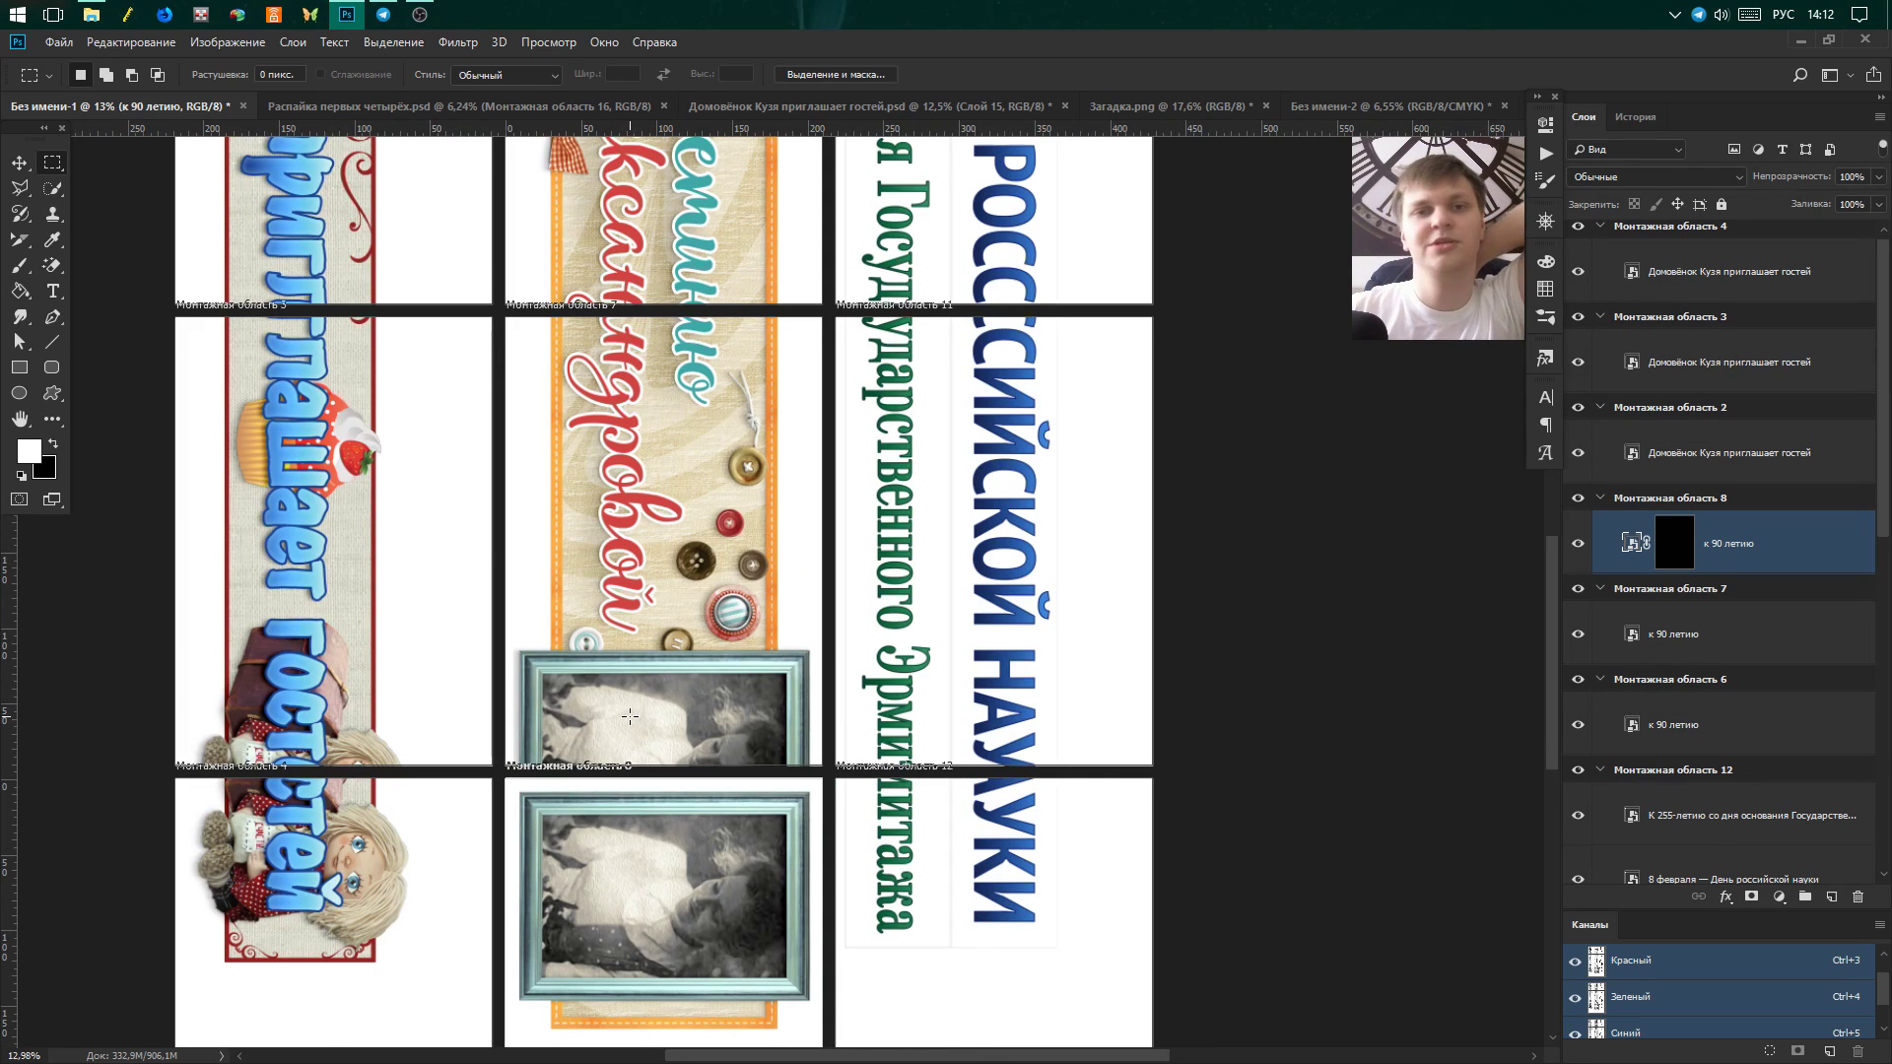
pyautogui.scroll(2, 606, 724)
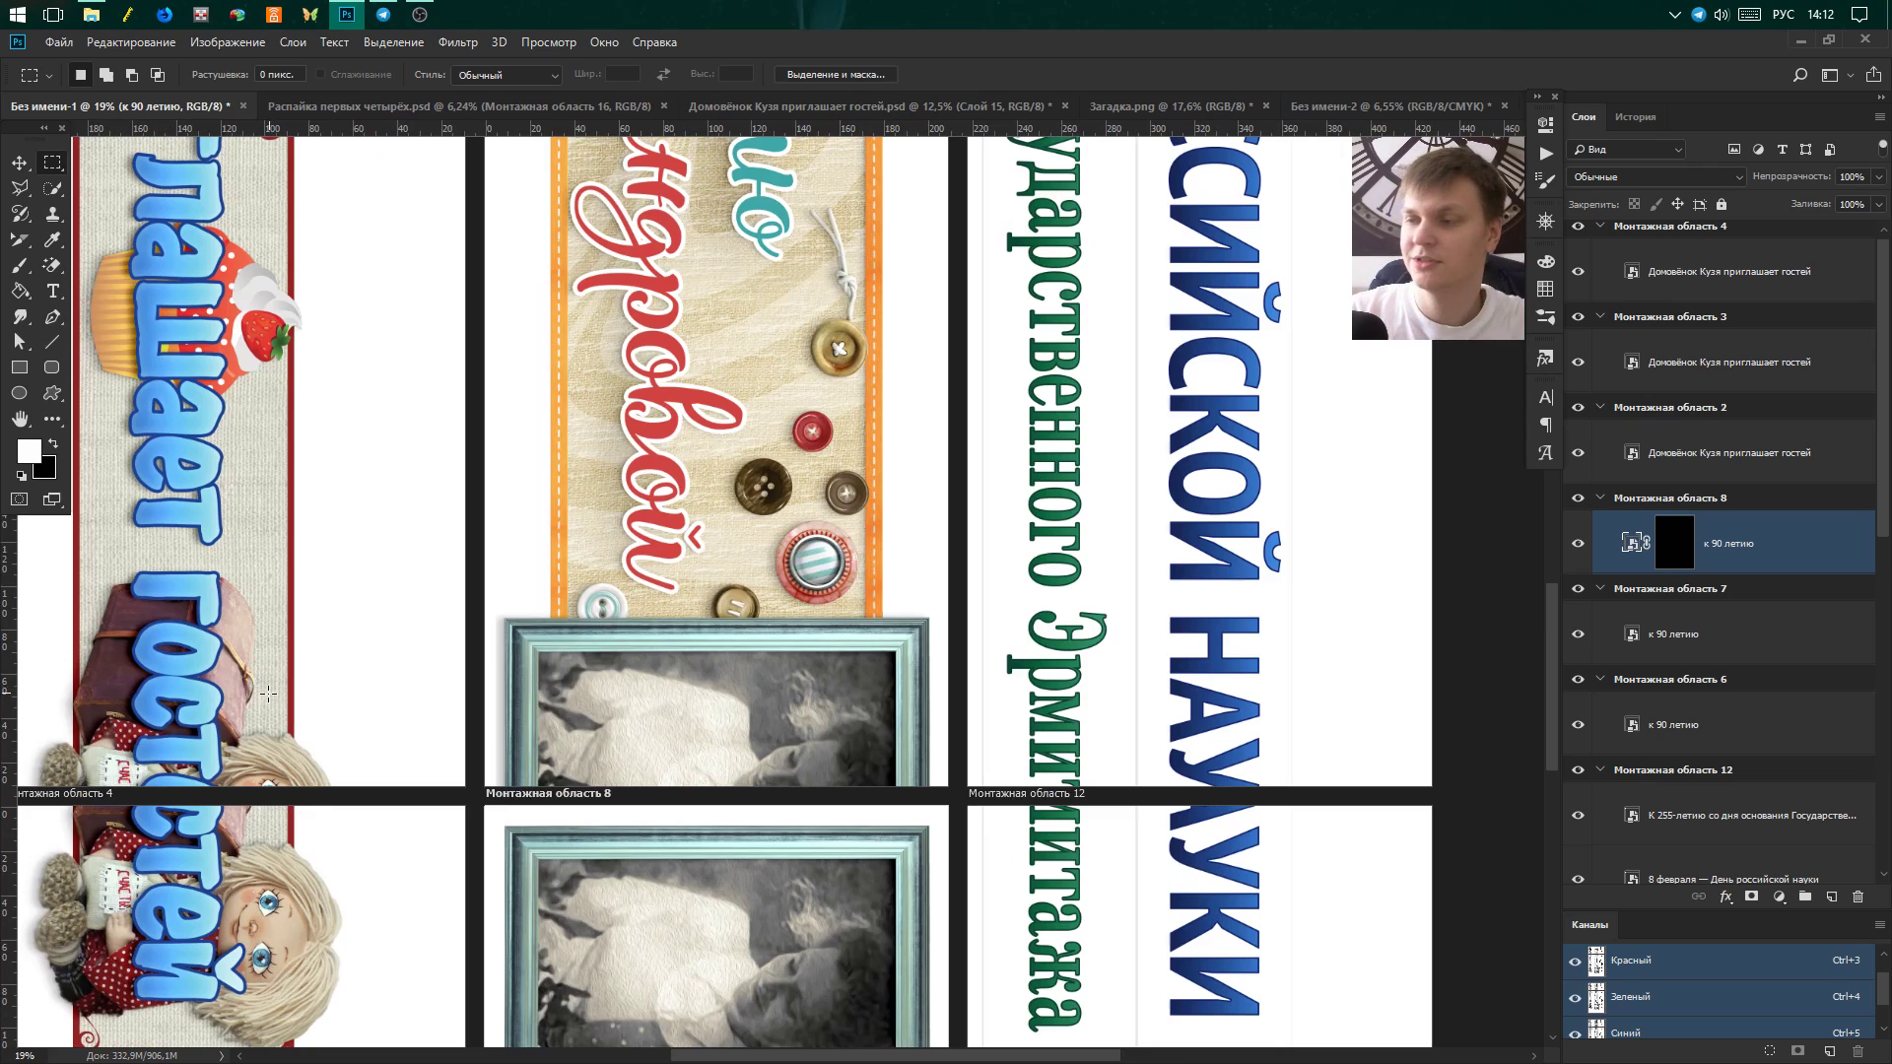
pyautogui.scroll(-3, 727, 760)
pyautogui.scroll(-3, 727, 760)
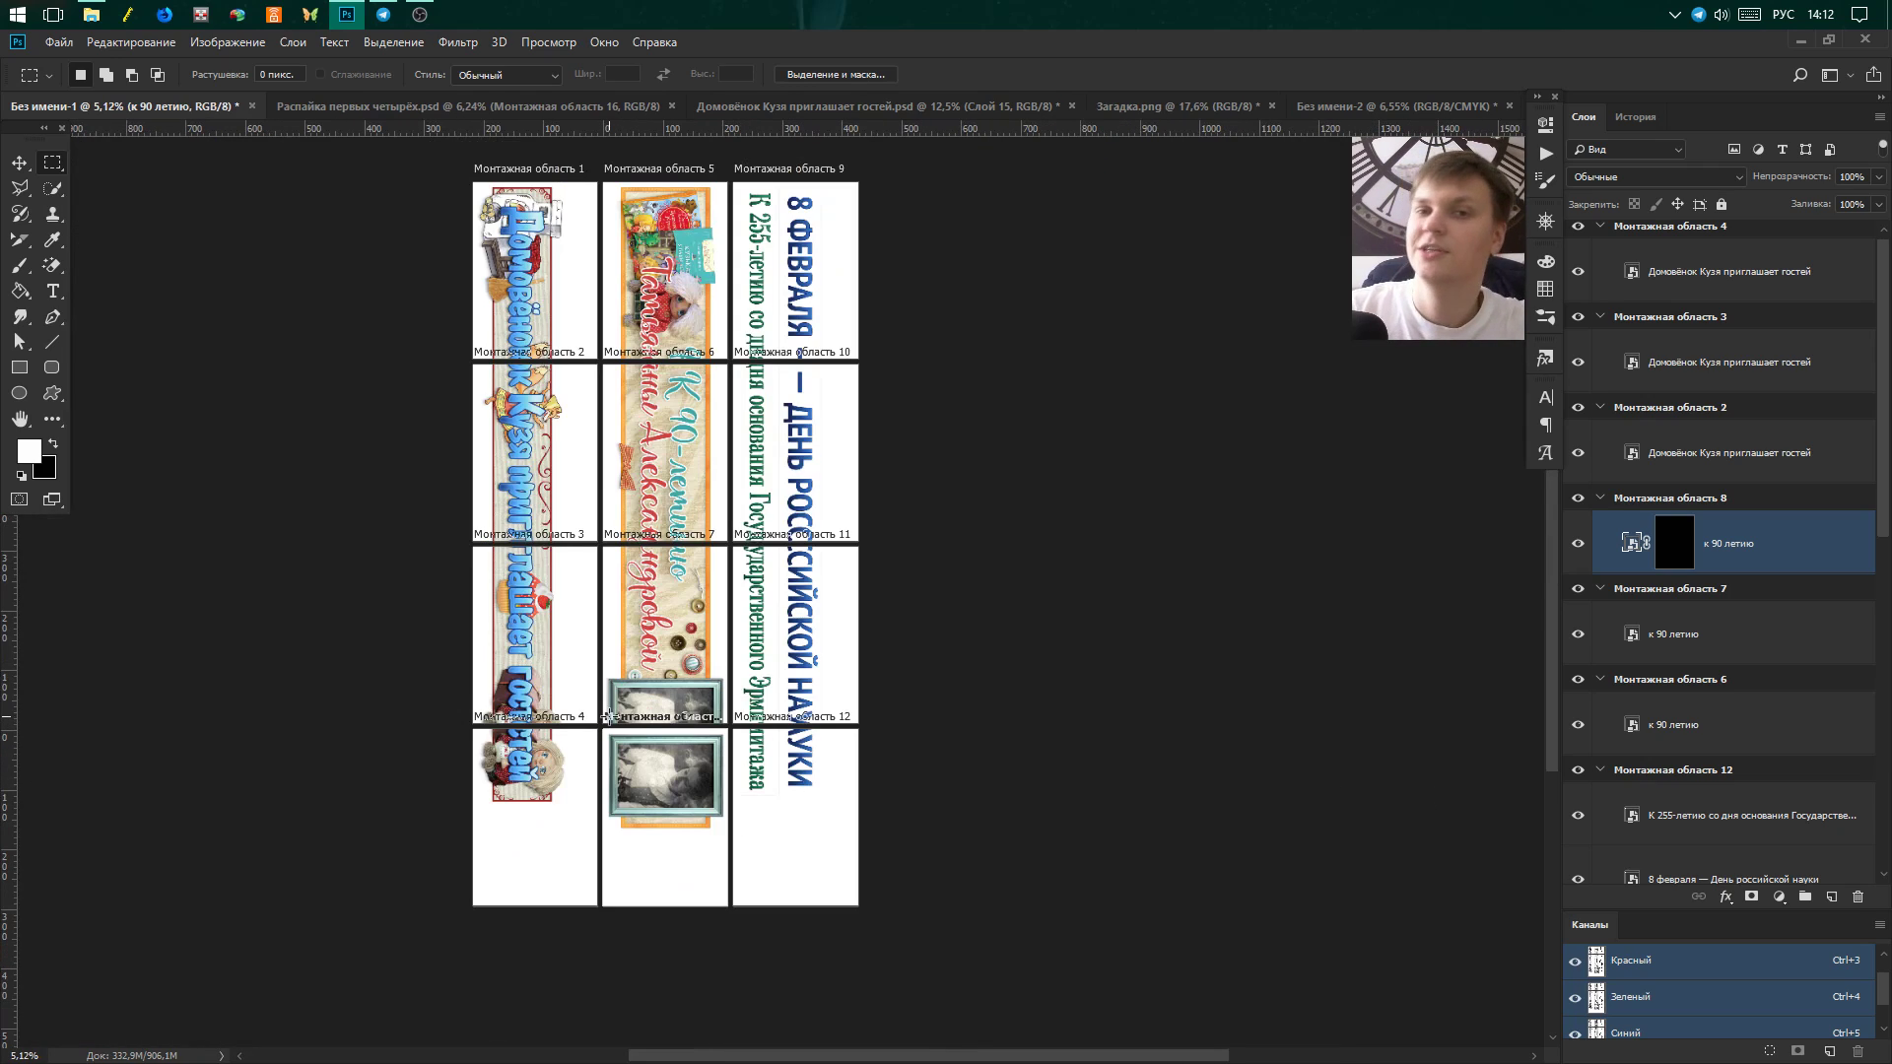